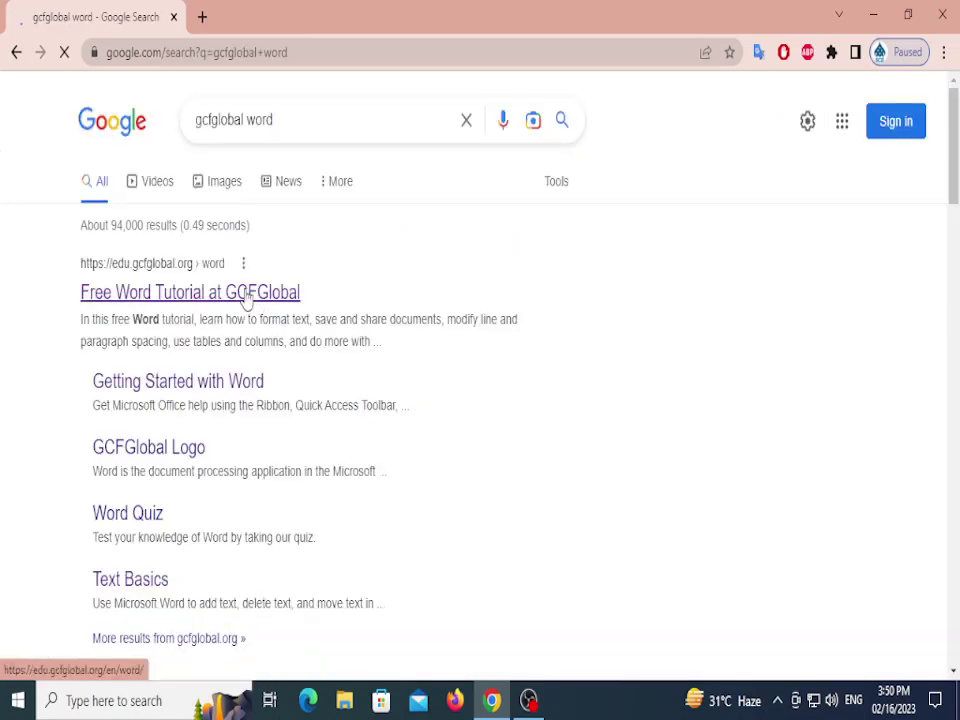
Open the GCFGlobal Word tutorial from the search results and go to its Track Changes and Comments lesson
left_click(247, 298)
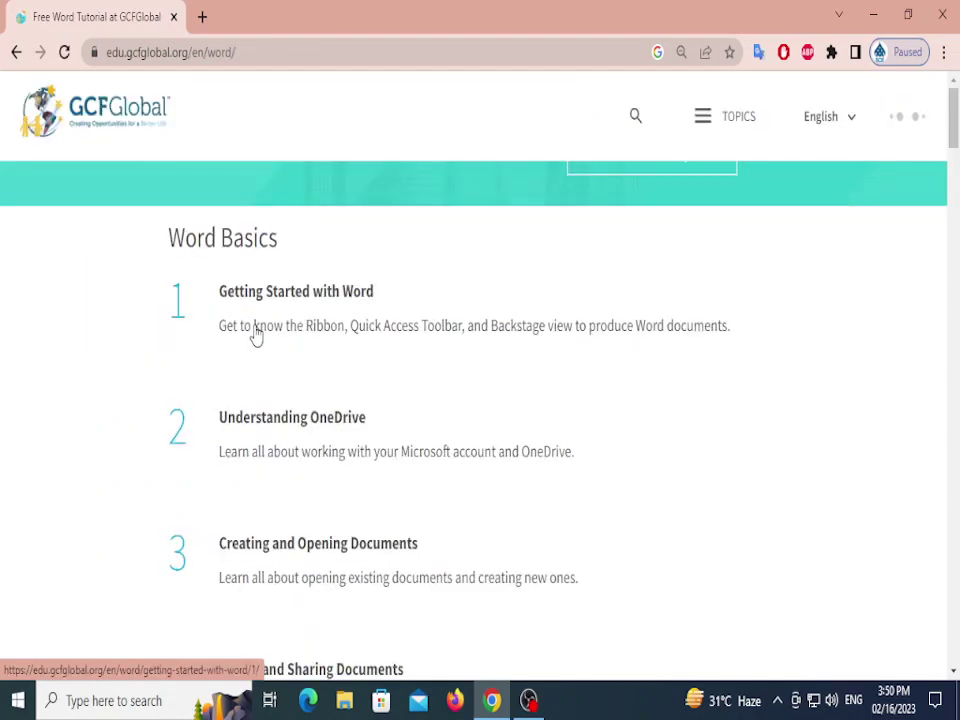
left_click(255, 340)
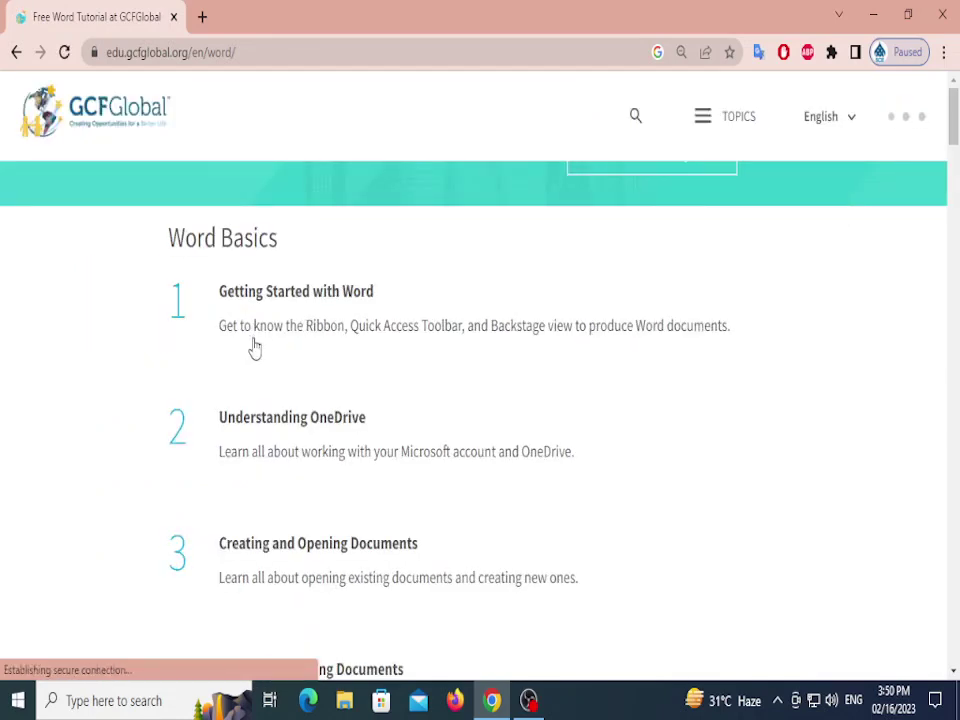
scroll(283, 317, "down", 14)
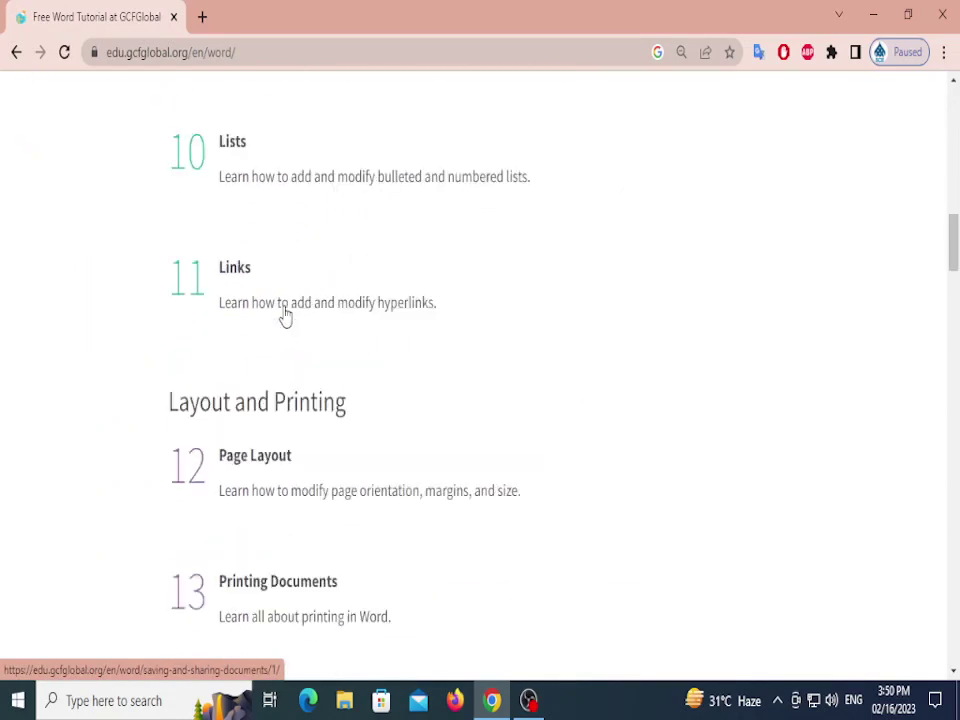
scroll(283, 316, "down", 15)
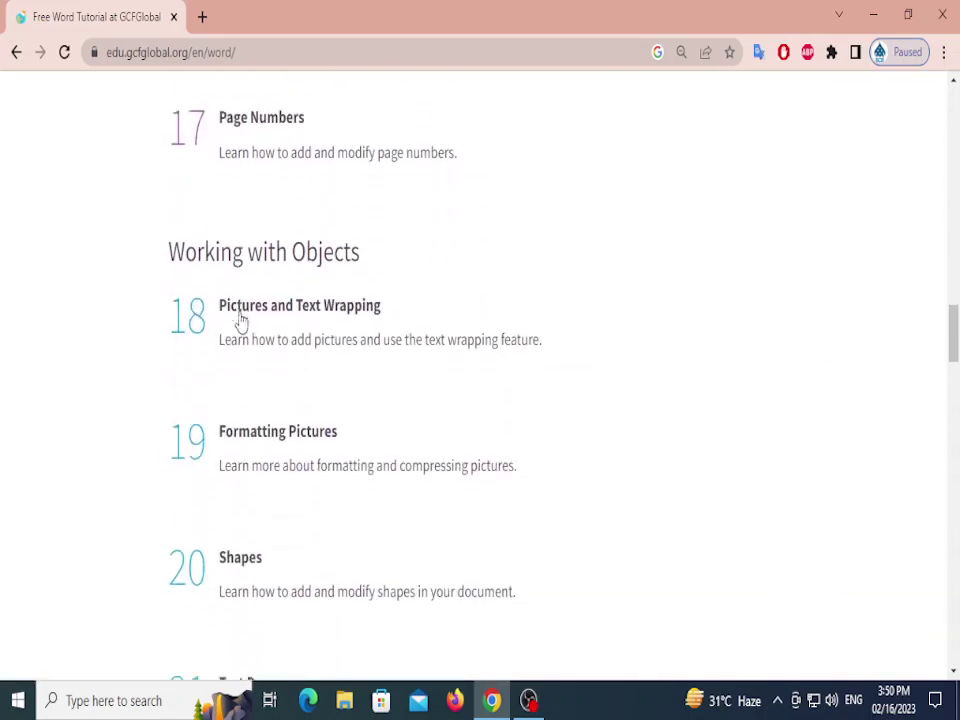
scroll(240, 320, "down", 12)
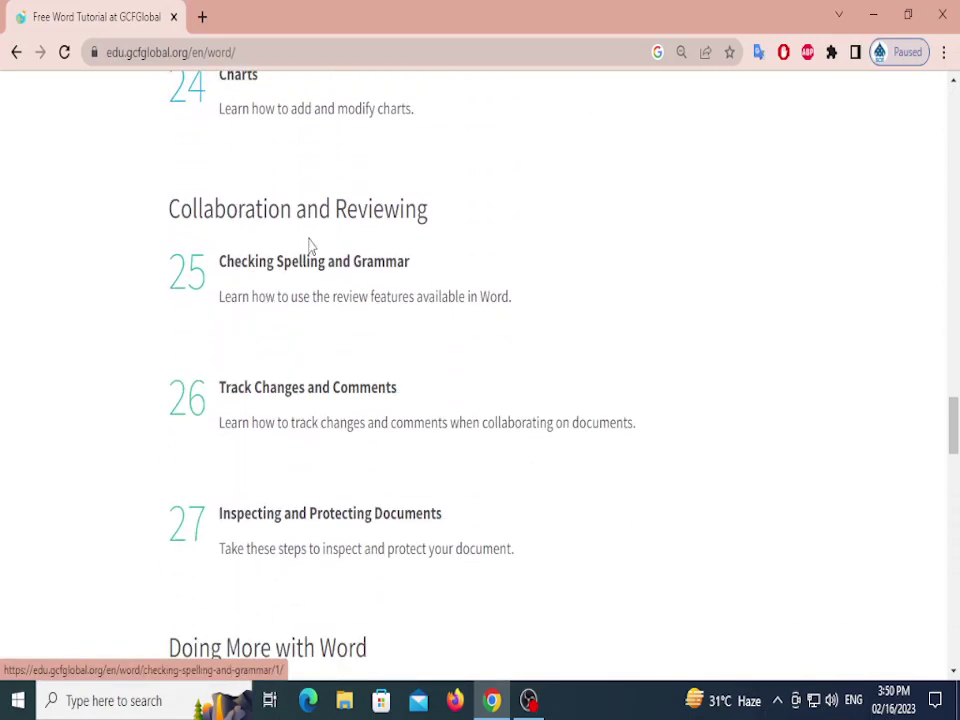
scroll(291, 388, "down", 1)
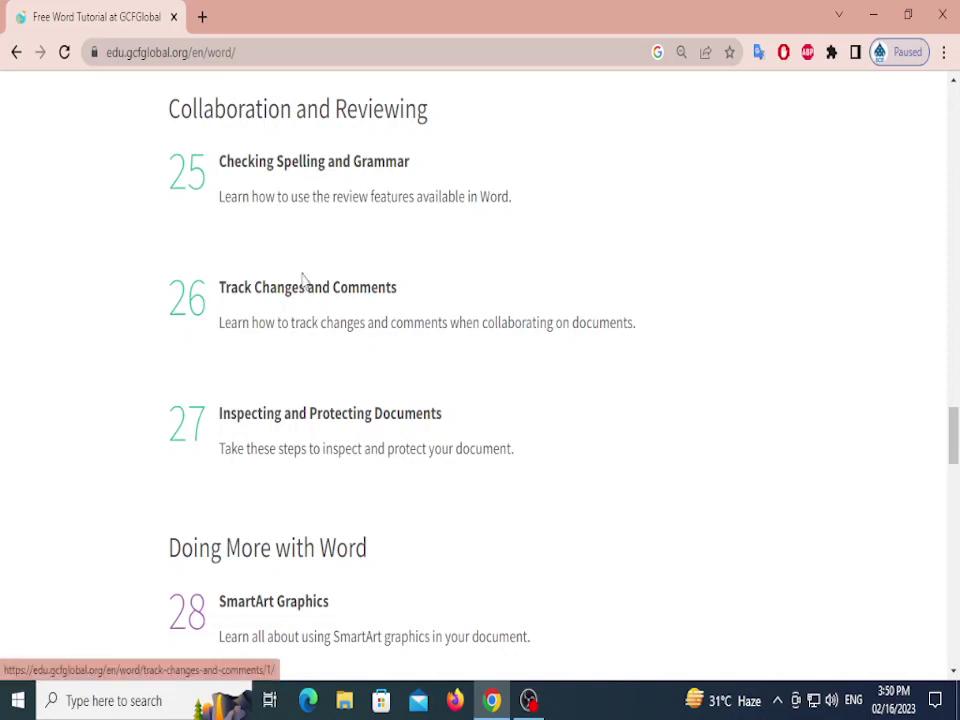
left_click(246, 287)
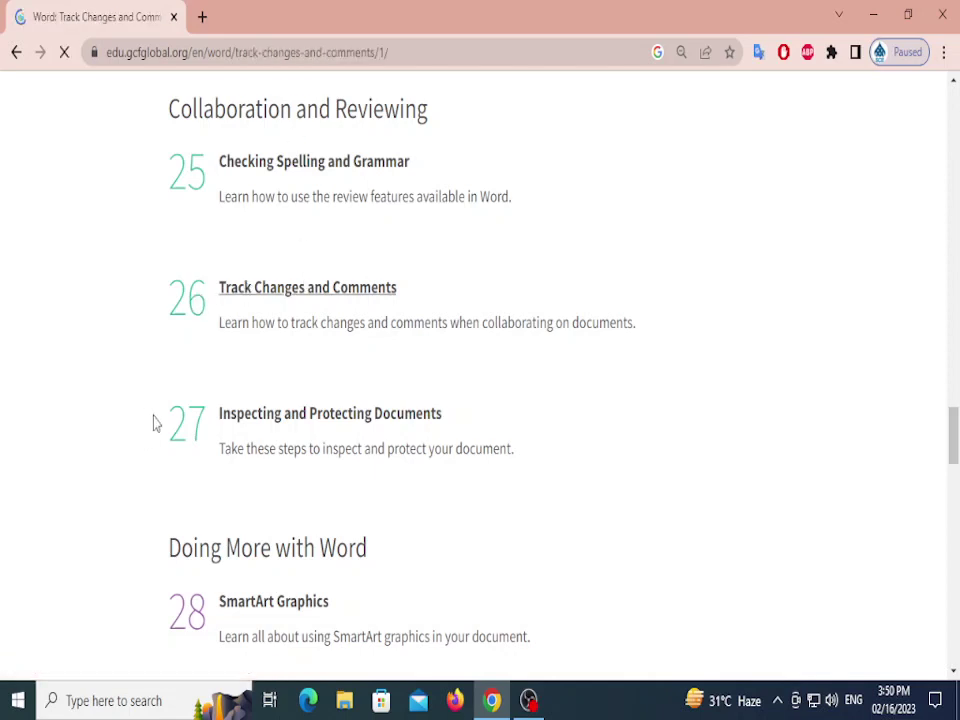
scroll(400, 390, "down", 3)
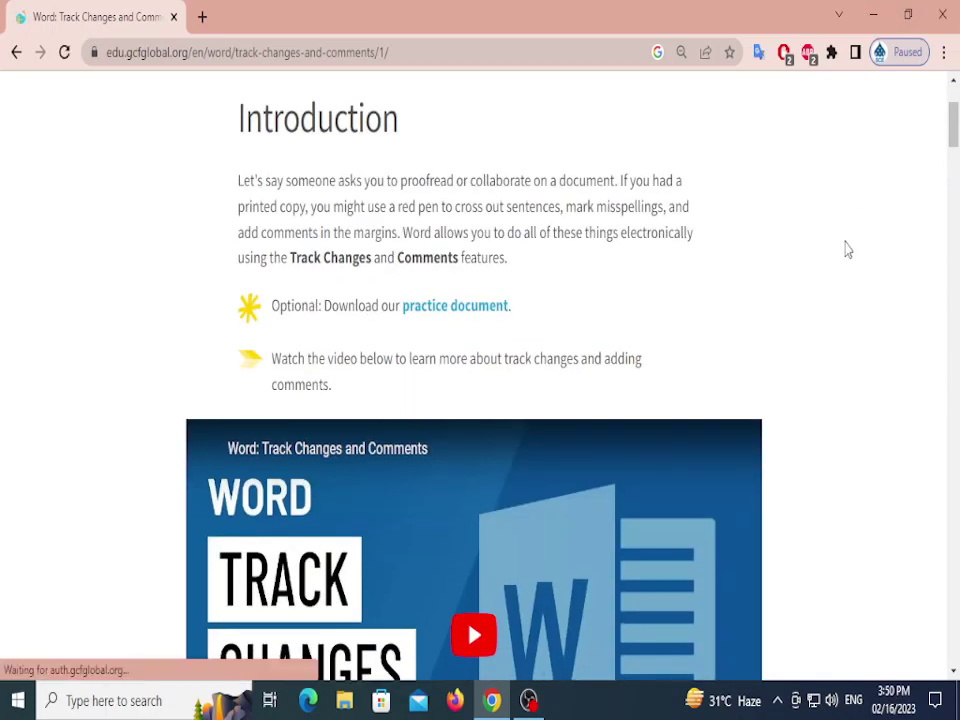
Launch Microsoft Word with the winword run command
key("super+r")
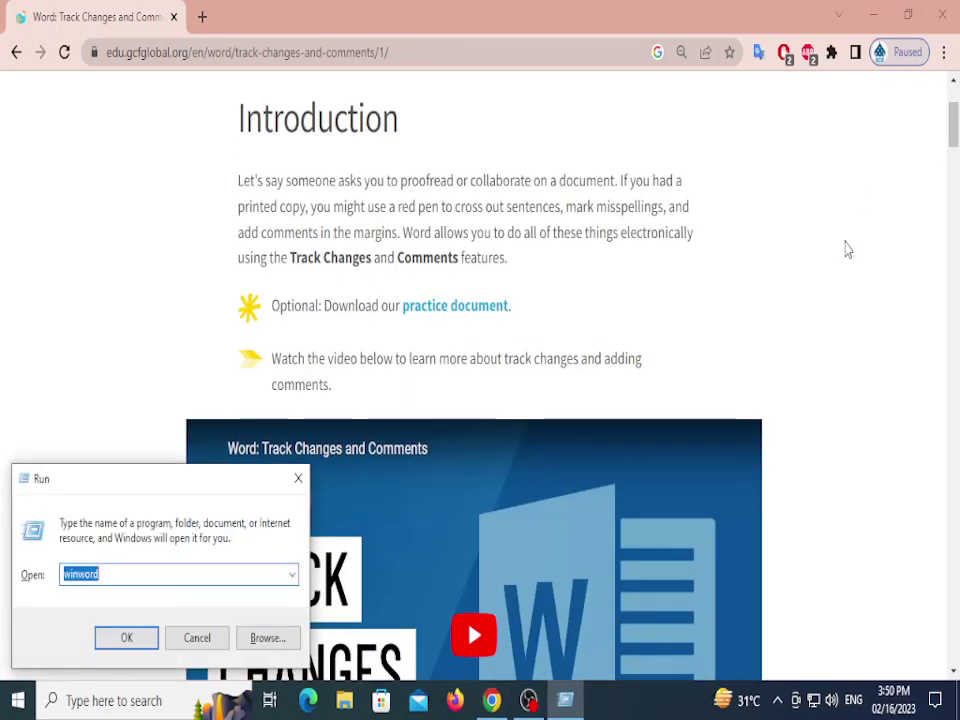
key("Return")
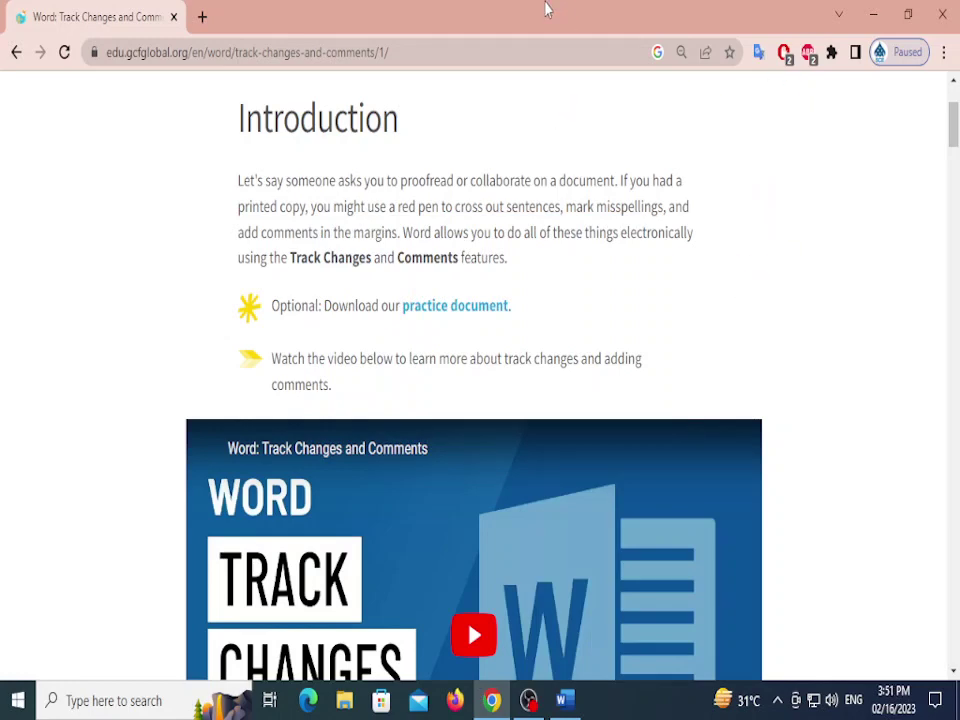
Look over the browser lesson's introduction and continue to the Understanding Track Changes section
scroll(512, 242, "down", 3)
scroll(514, 223, "up", 5)
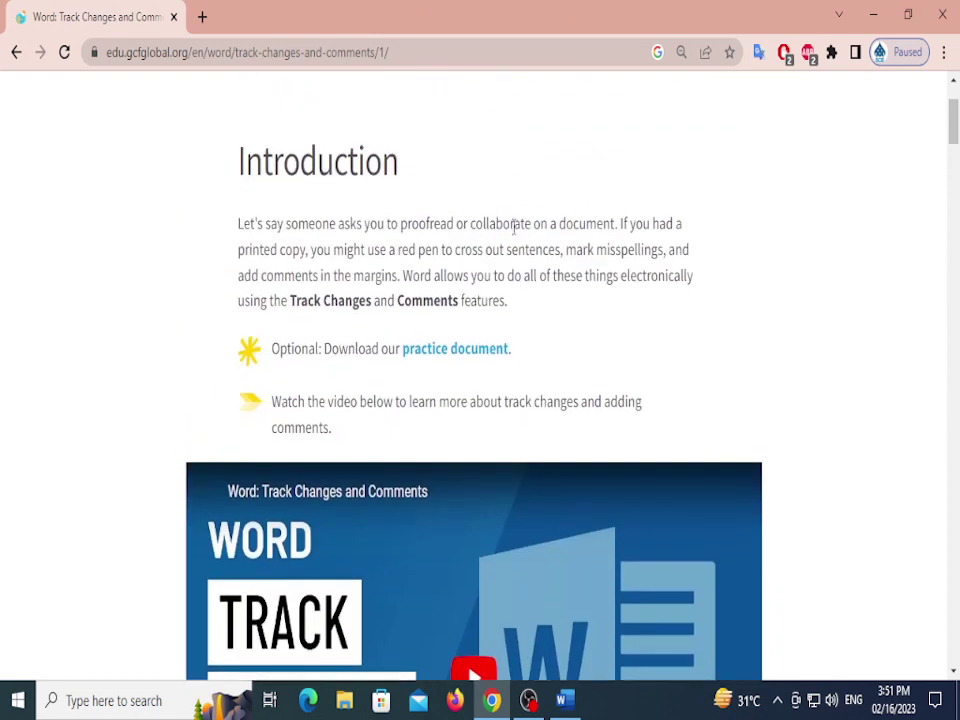
scroll(477, 214, "down", 1)
scroll(480, 253, "up", 1)
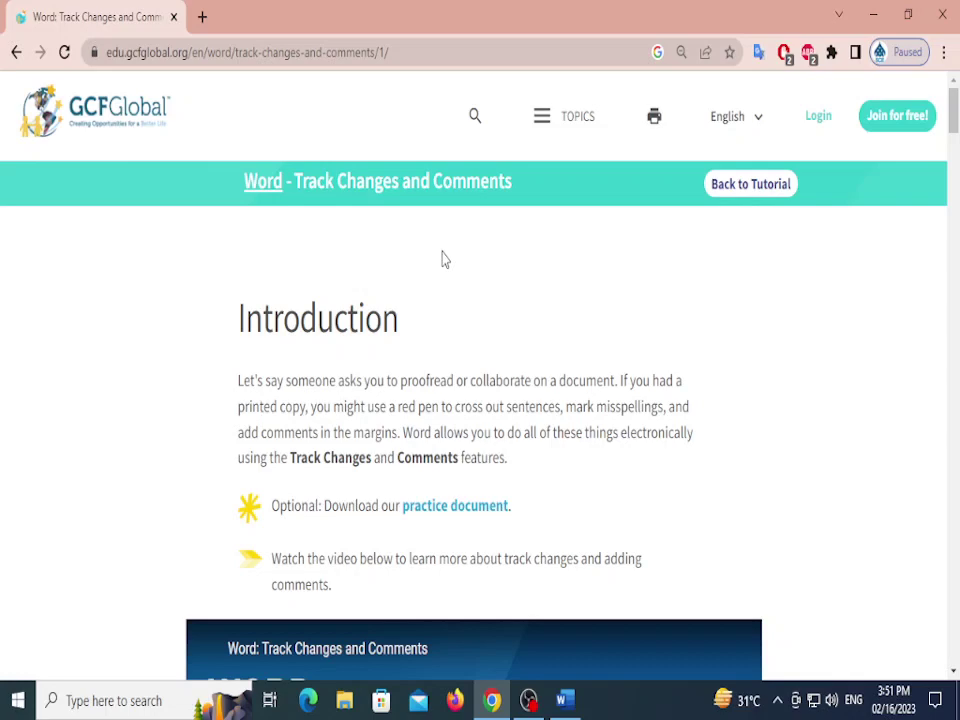
scroll(452, 264, "down", 3)
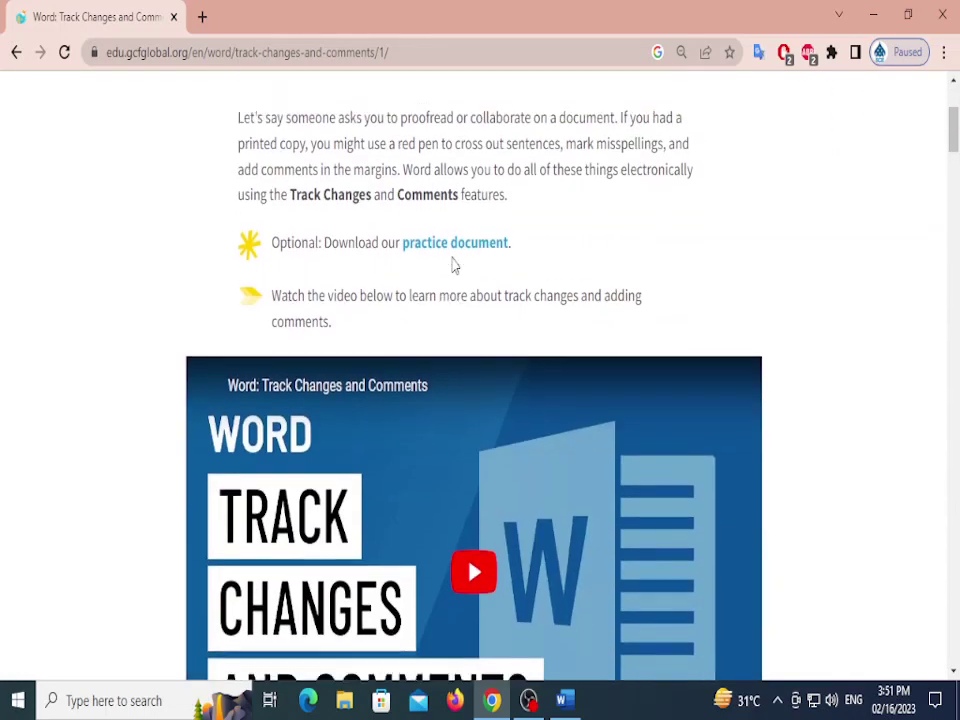
scroll(452, 264, "up", 2)
scroll(452, 286, "down", 8)
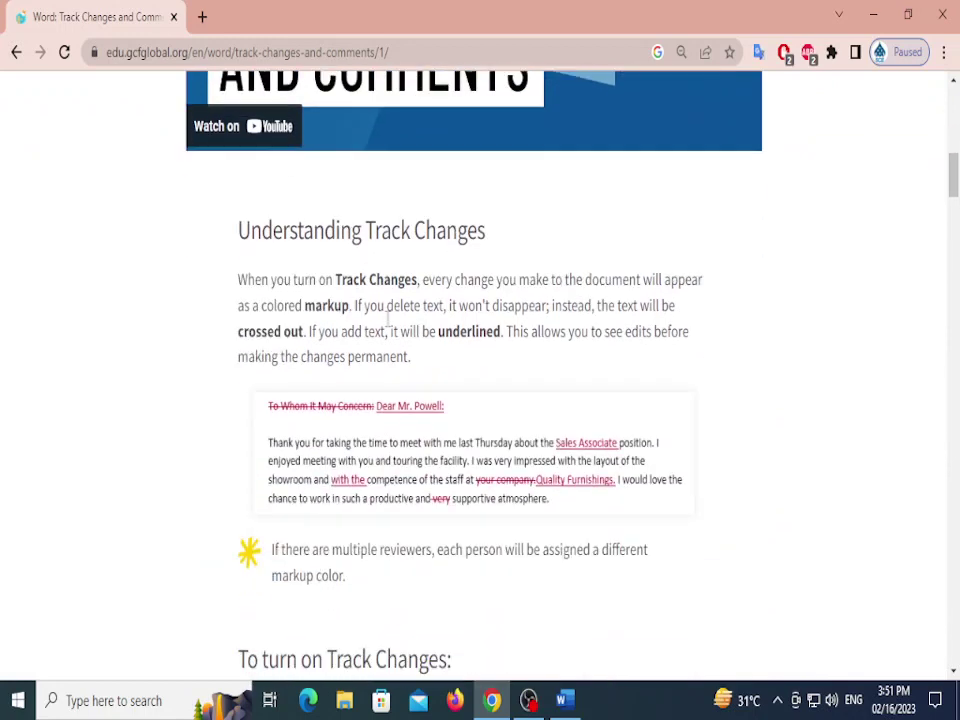
Read how Track Changes displays edits, highlighting the section heading, "every change you" and "as a colored markup"
left_click_drag(234, 223, 660, 255)
left_click(662, 242)
left_click_drag(255, 279, 430, 292)
left_click(433, 282)
left_click_drag(422, 280, 514, 280)
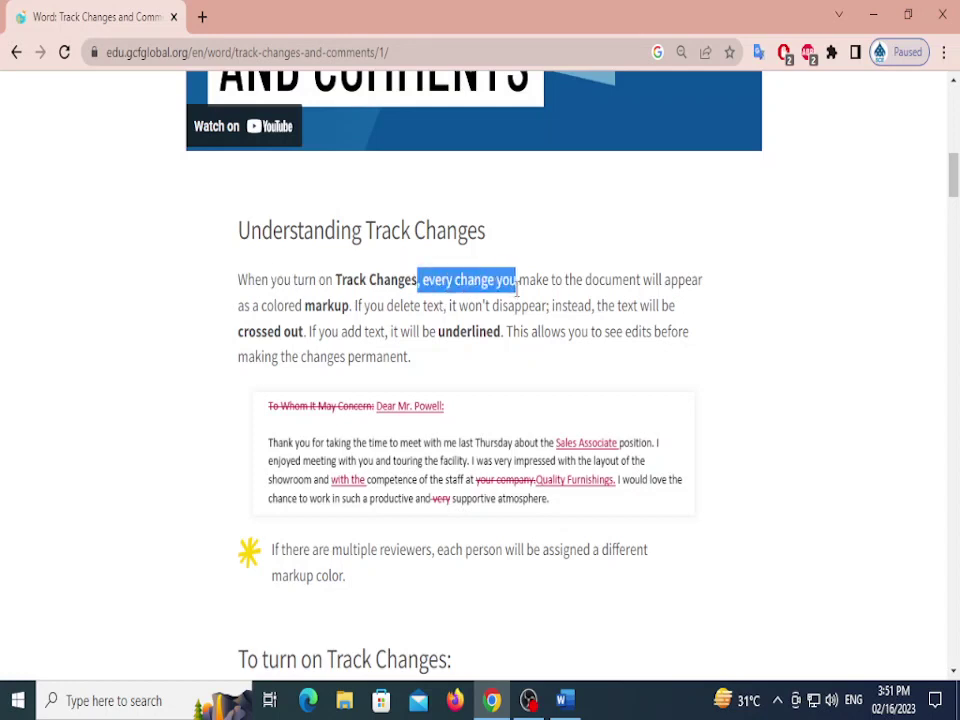
left_click(724, 304)
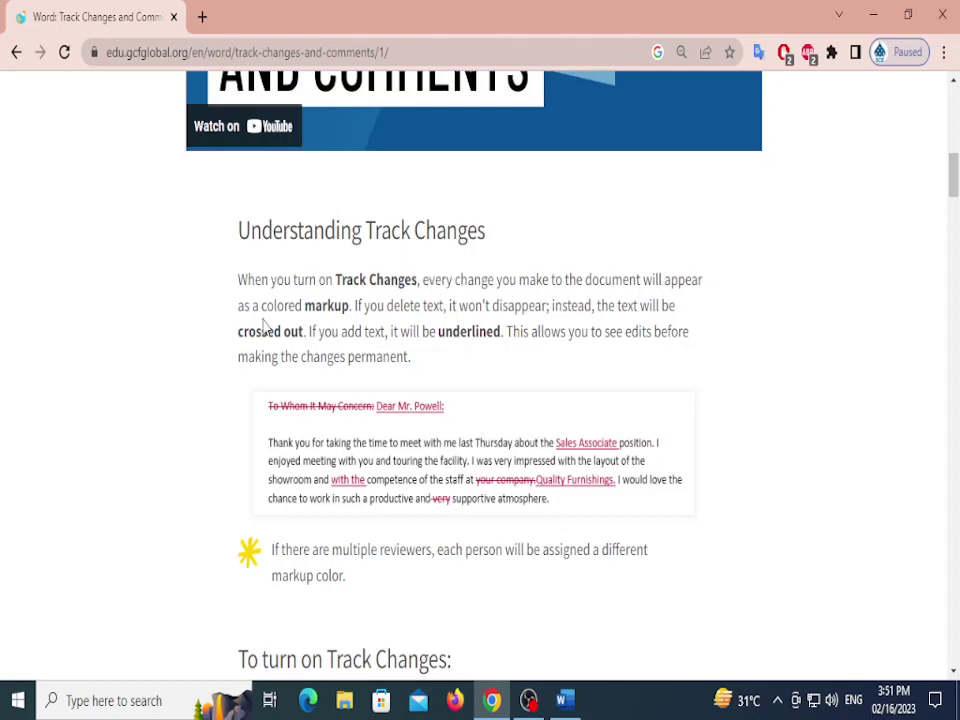
left_click_drag(237, 306, 357, 307)
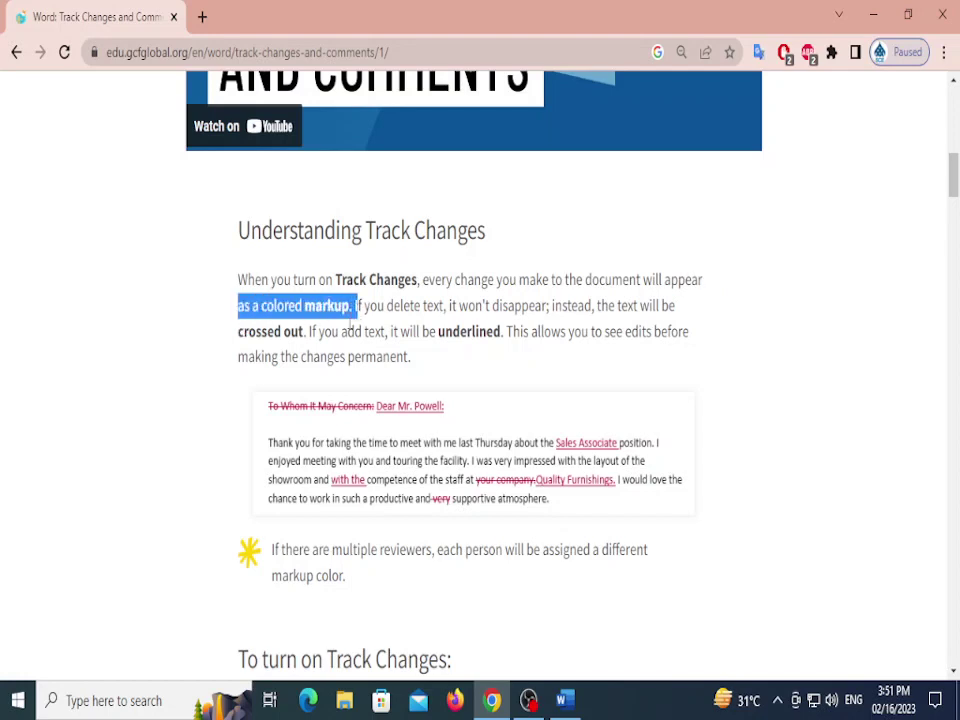
left_click(750, 342)
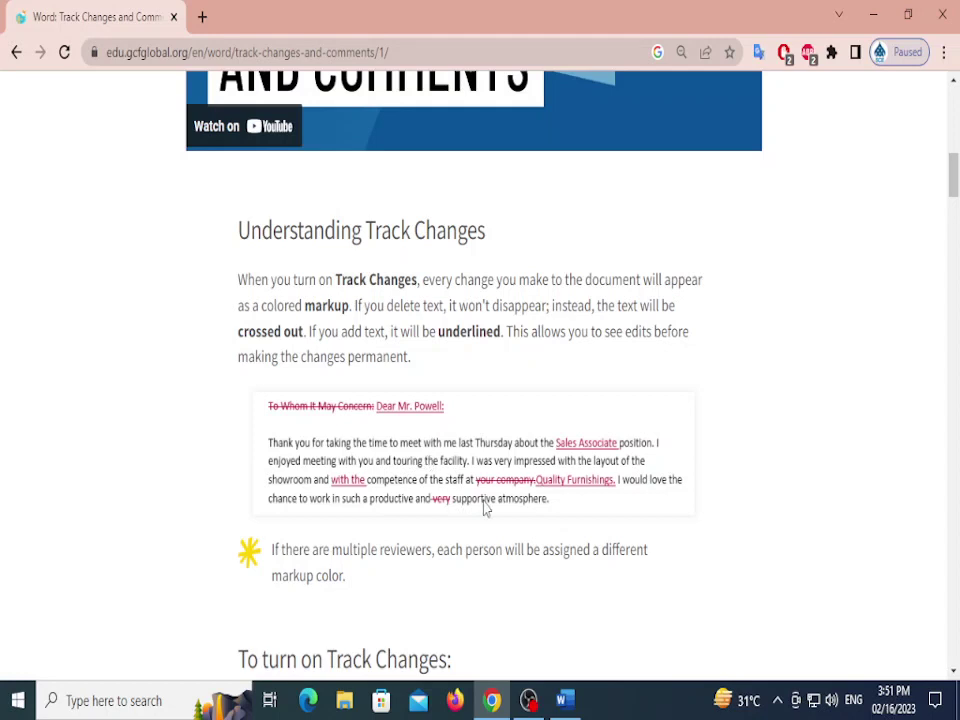
Read the instructions for turning on Track Changes, highlighting the word "Review" in the first instruction
scroll(486, 512, "down", 1)
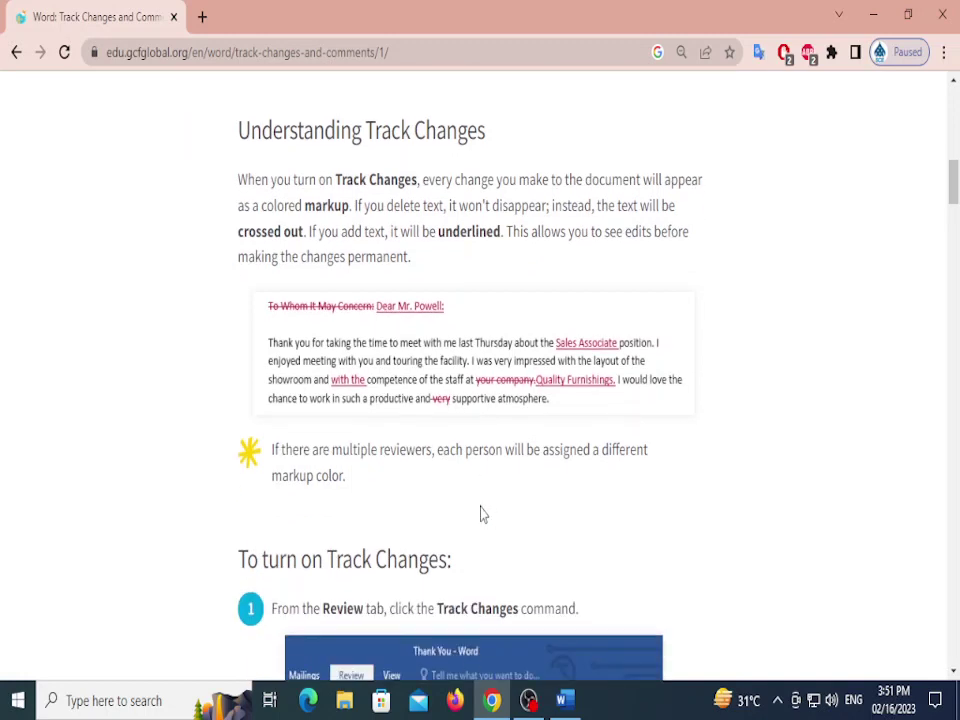
scroll(480, 514, "down", 3)
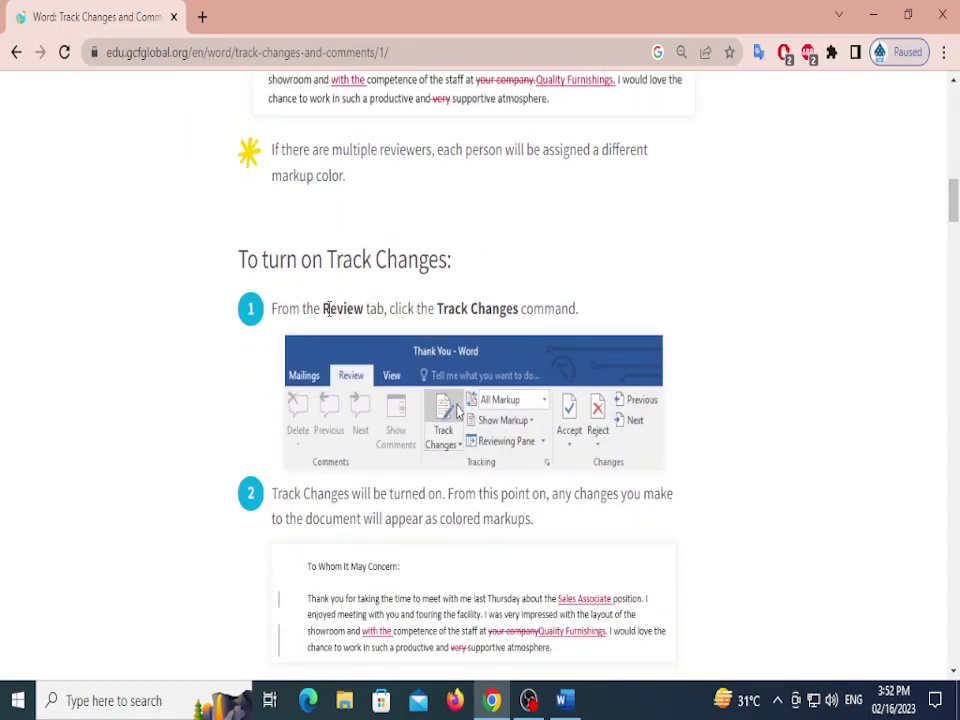
left_click_drag(322, 307, 366, 309)
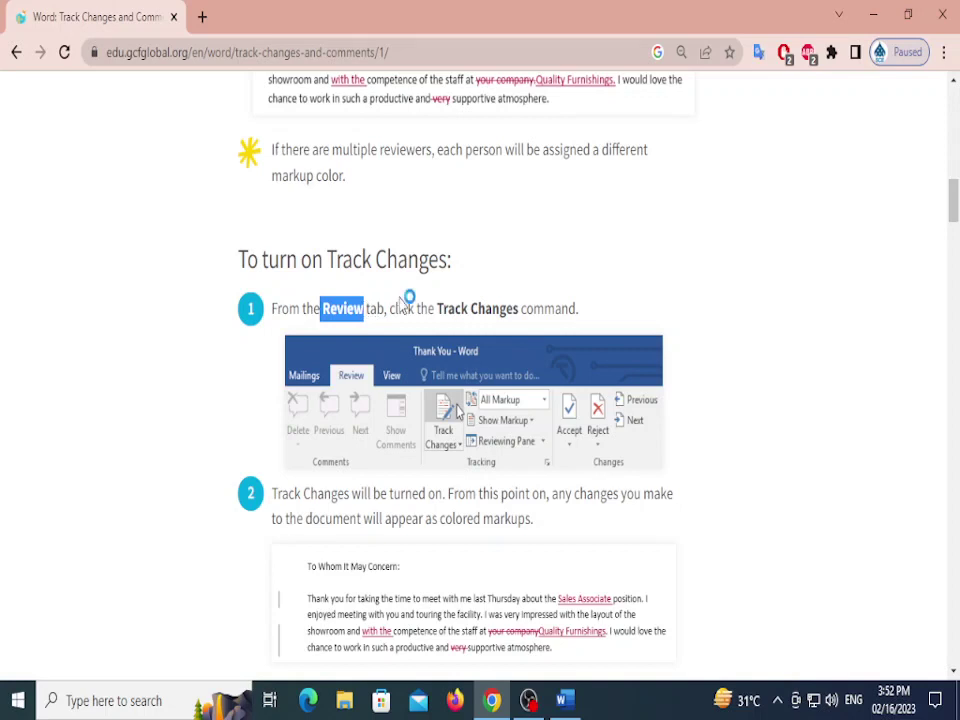
scroll(407, 298, "down", 1)
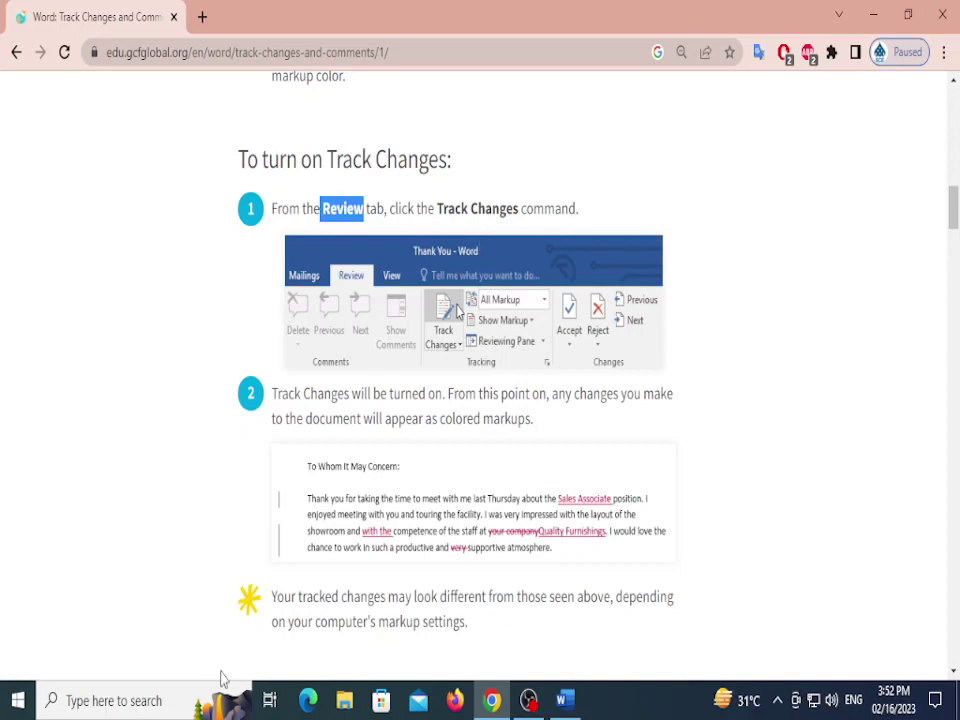
Examine the instructions for accepting or rejecting changes, including accepting all changes at once
scroll(424, 497, "down", 6)
scroll(372, 182, "down", 2)
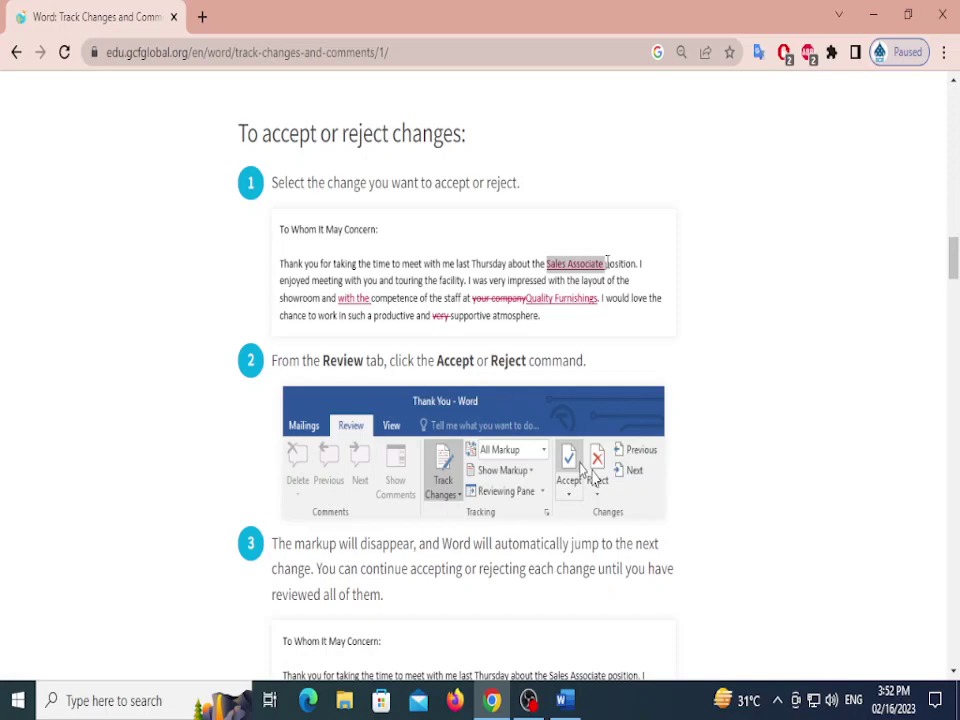
scroll(606, 262, "down", 5)
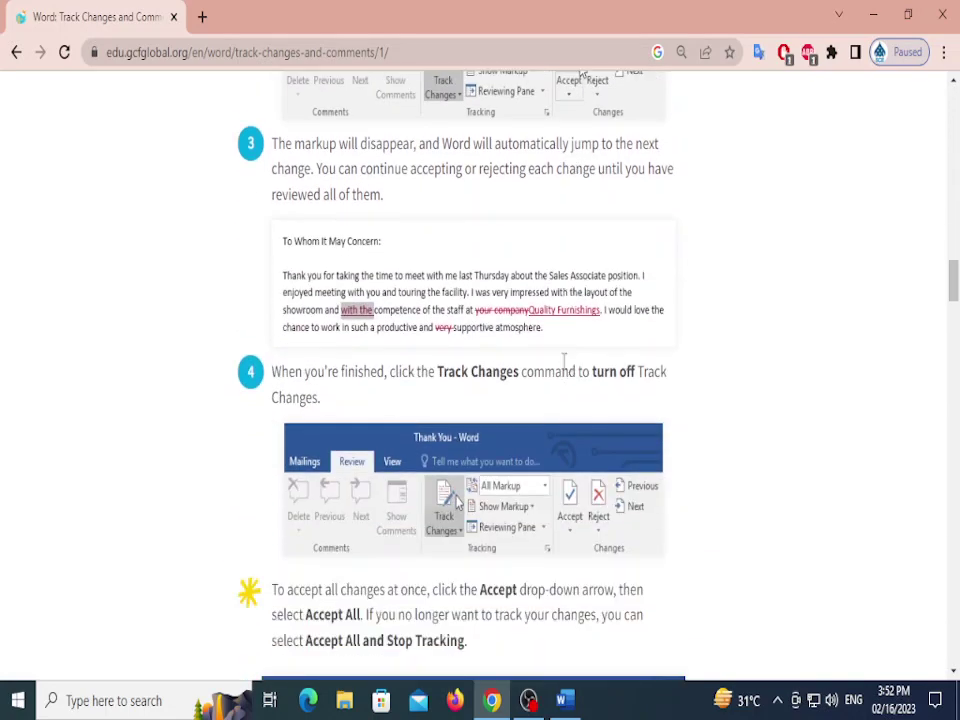
scroll(563, 358, "down", 7)
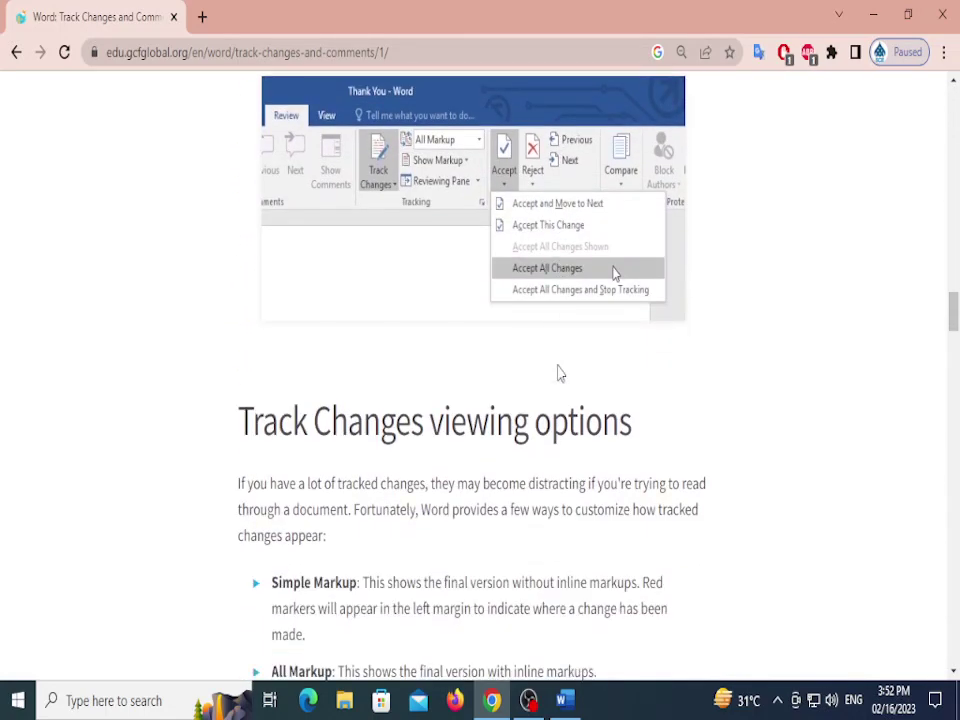
Read the Simple Markup entry under Track Changes viewing options, highlighting its name and description
scroll(560, 373, "down", 1)
scroll(563, 330, "up", 1)
scroll(446, 246, "down", 2)
scroll(380, 240, "down", 1)
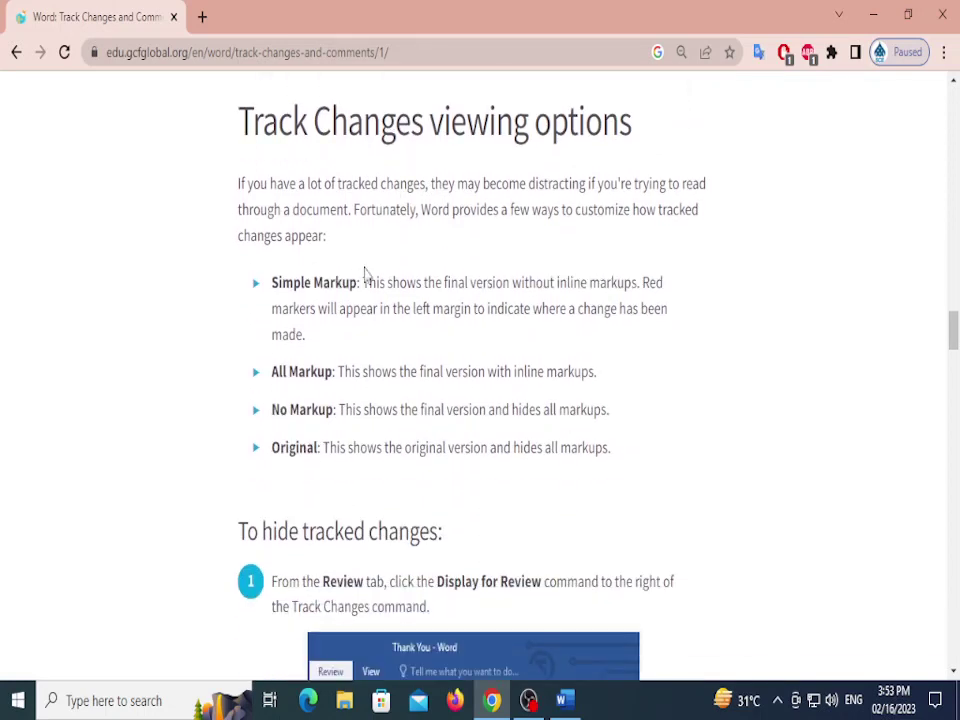
left_click_drag(271, 282, 368, 283)
left_click(420, 338)
left_click_drag(362, 282, 643, 282)
left_click(733, 308)
Read the All Markup entry in the viewing options, highlighting its name and "version with inline markups"
scroll(730, 308, "down", 1)
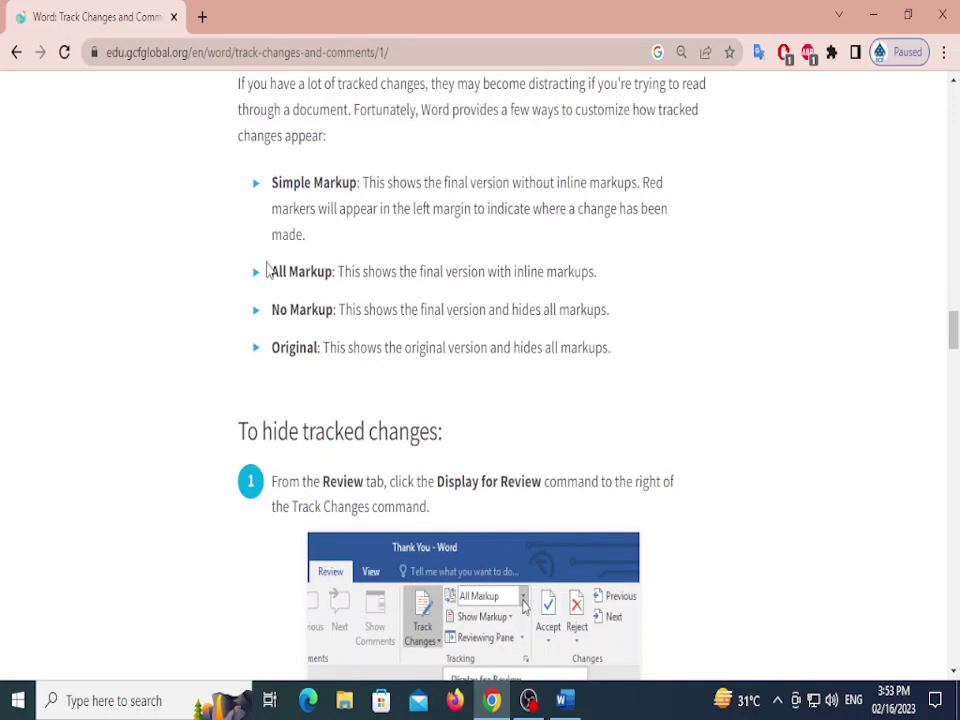
left_click_drag(270, 272, 340, 272)
left_click(715, 281)
left_click_drag(446, 272, 737, 278)
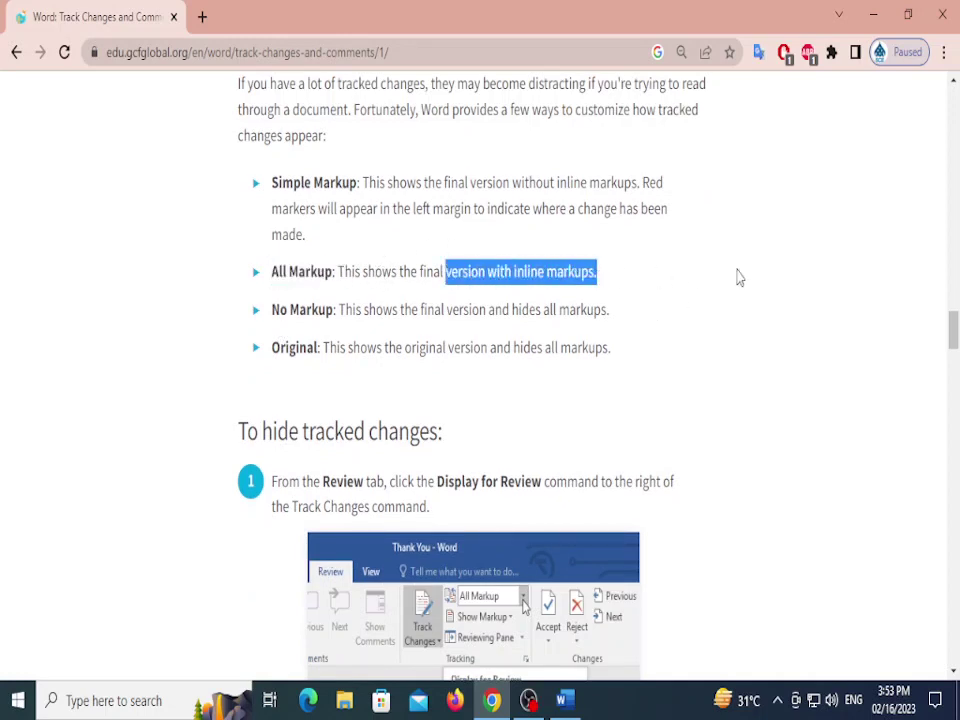
left_click(737, 278)
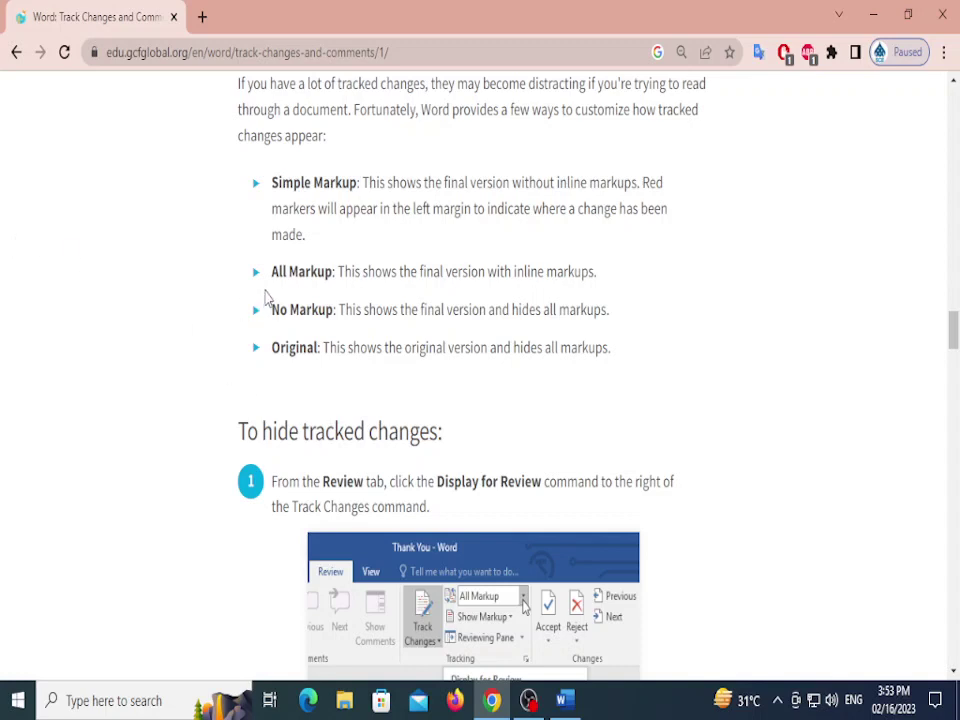
left_click_drag(271, 272, 332, 272)
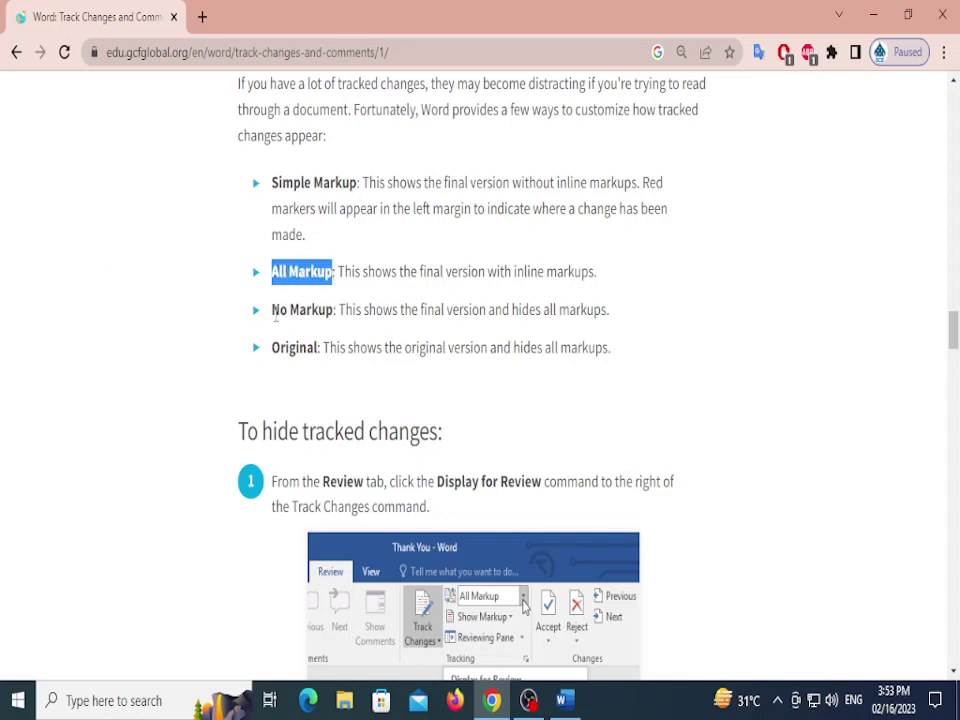
Compare the No Markup and Original entries in the viewing options, highlighting parts of their descriptions
left_click_drag(272, 310, 322, 317)
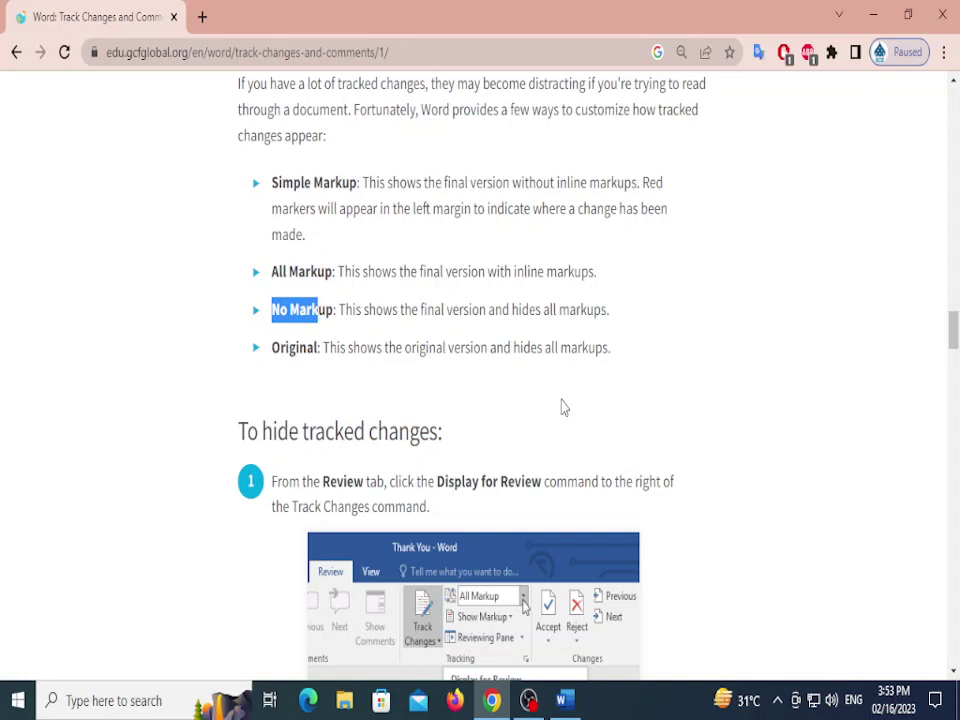
scroll(562, 407, "down", 3)
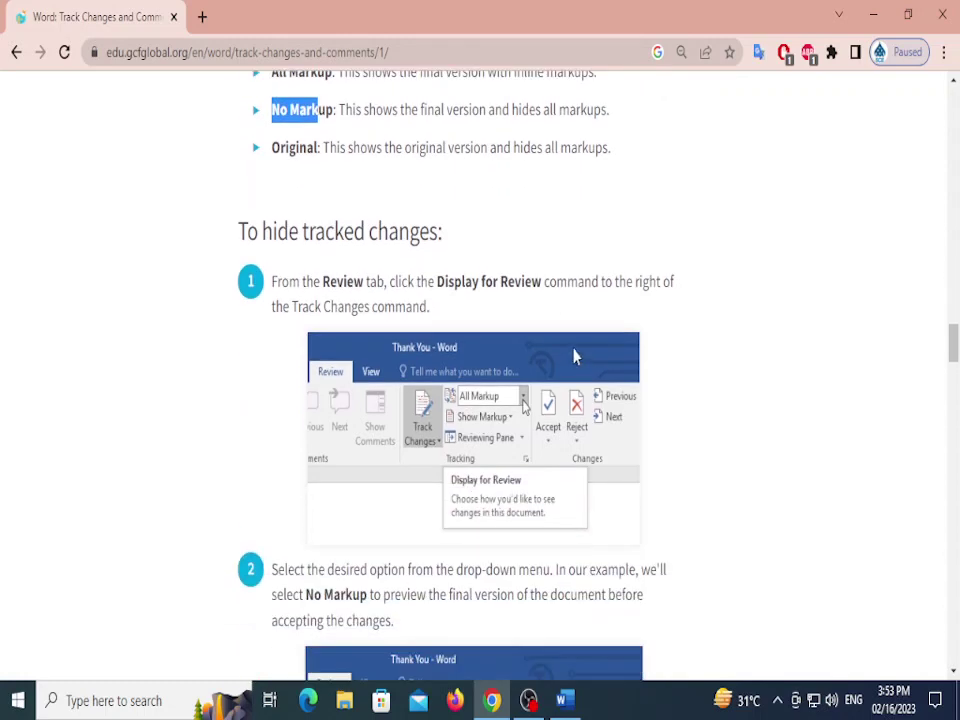
left_click_drag(328, 148, 351, 148)
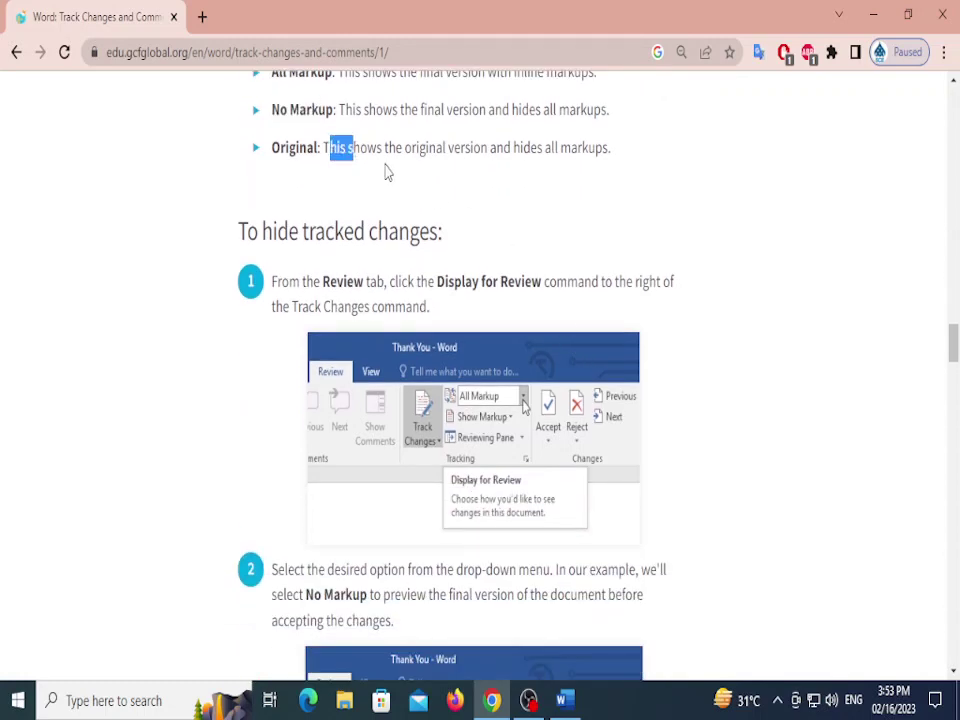
left_click_drag(465, 147, 489, 148)
left_click(550, 195)
scroll(551, 197, "up", 3)
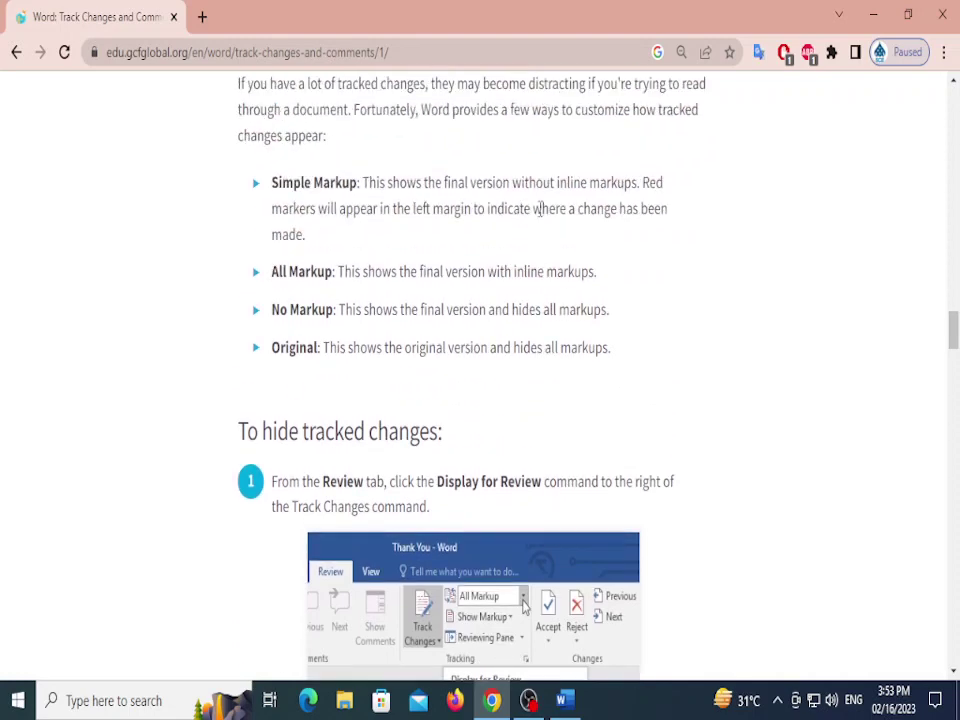
left_click_drag(411, 310, 620, 323)
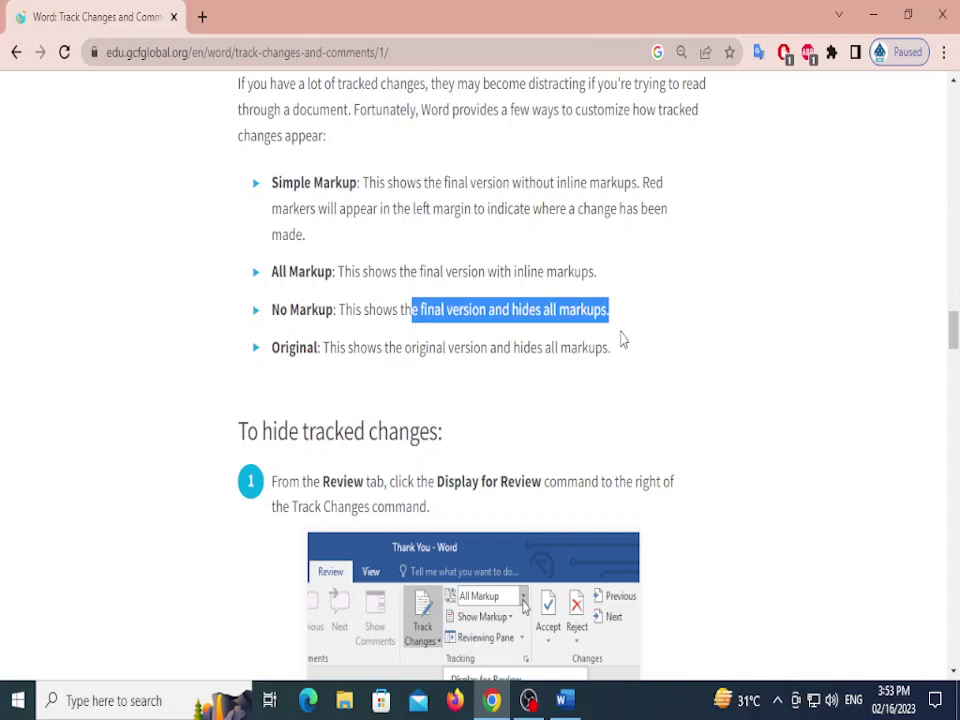
Read the instructions for hiding tracked changes, highlighting part of the heading and viewing the note on switching markup views from the margin
scroll(590, 338, "down", 5)
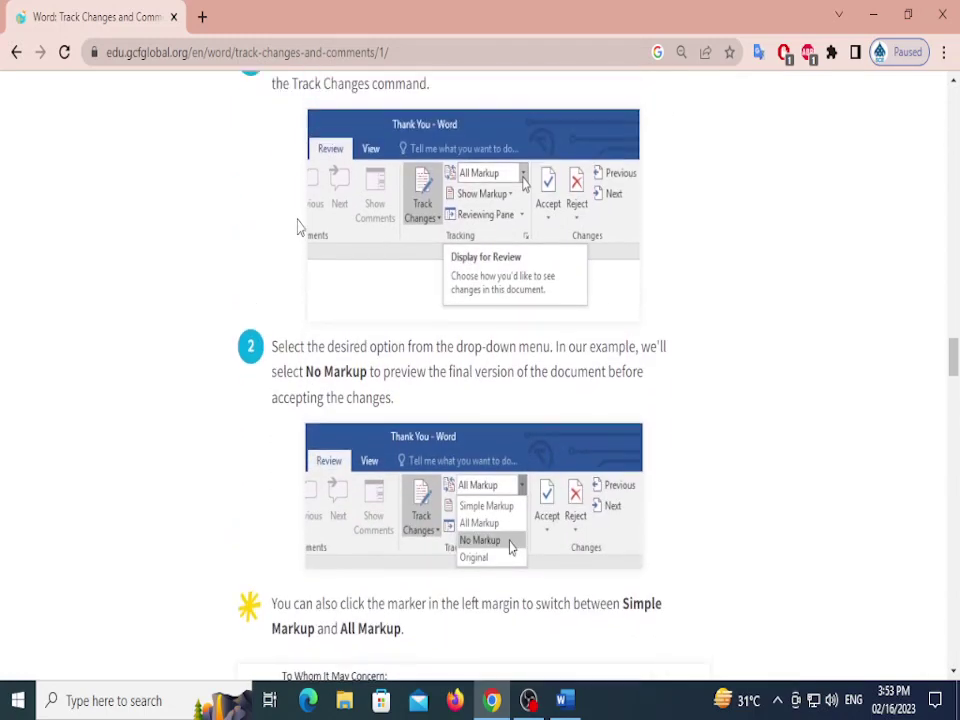
scroll(297, 228, "up", 2)
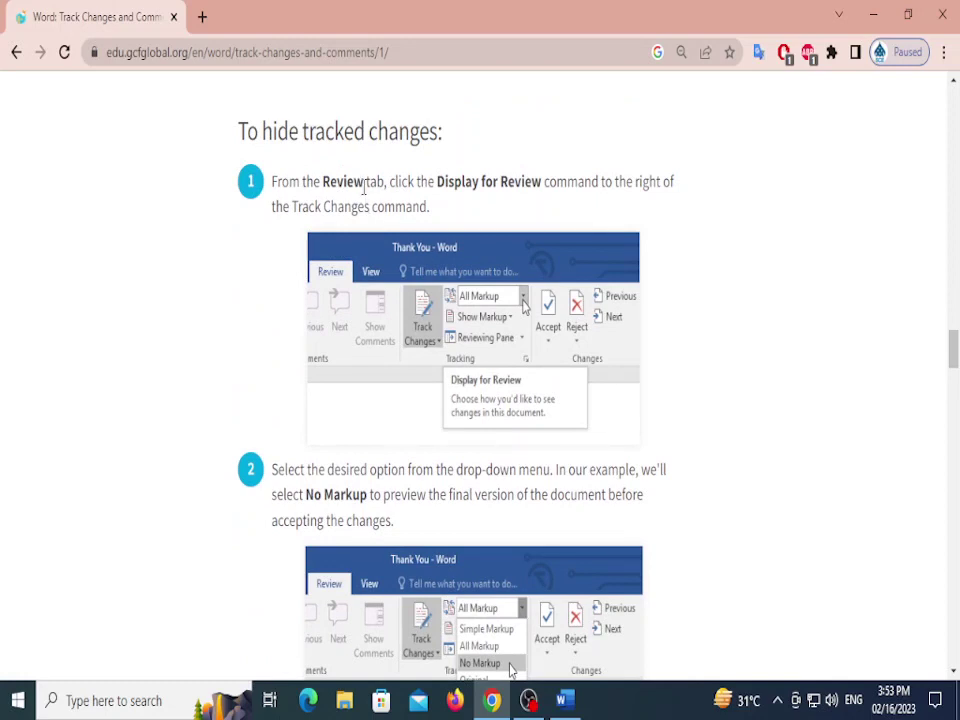
left_click_drag(301, 131, 438, 134)
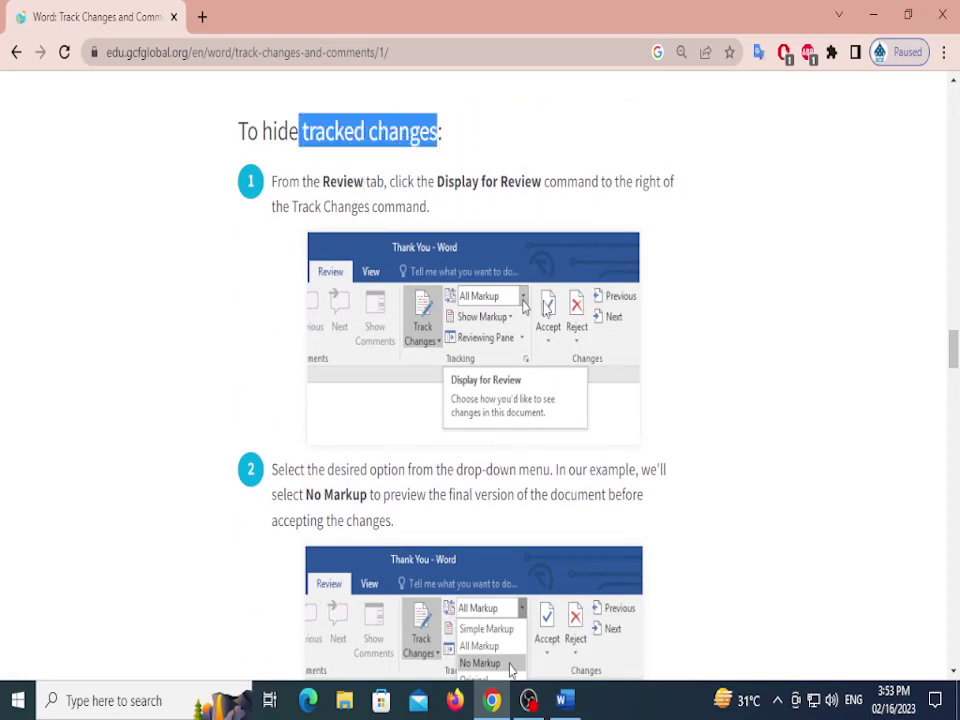
scroll(350, 280, "down", 3)
scroll(450, 370, "down", 2)
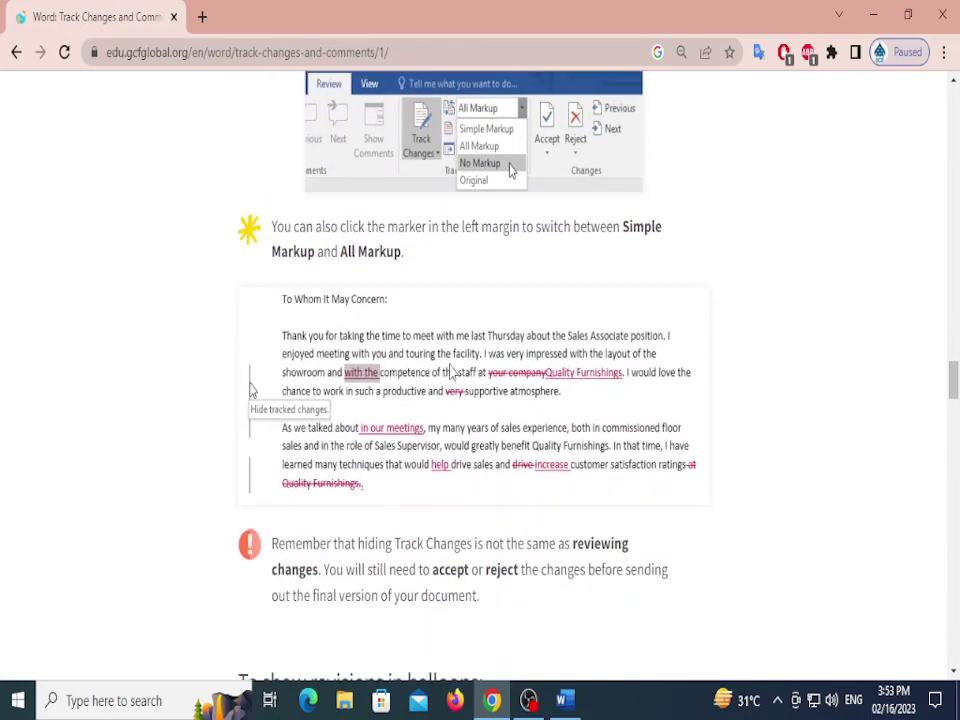
scroll(253, 189, "down", 2)
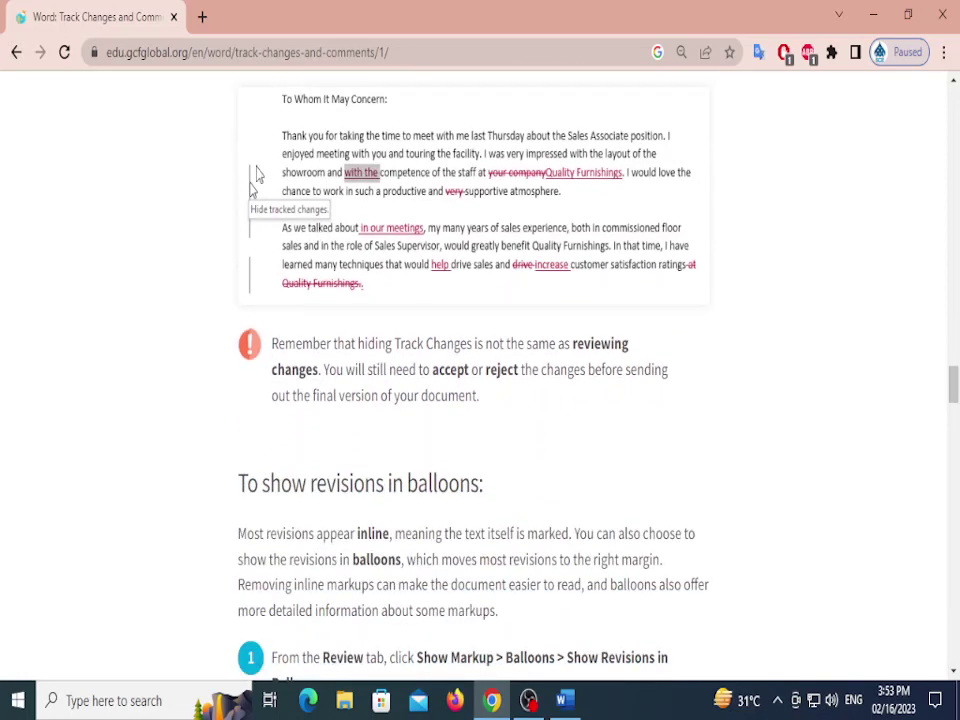
Read how to show revisions in balloons, examining the Show Revisions in Balloons option and the example letter
scroll(255, 246, "down", 2)
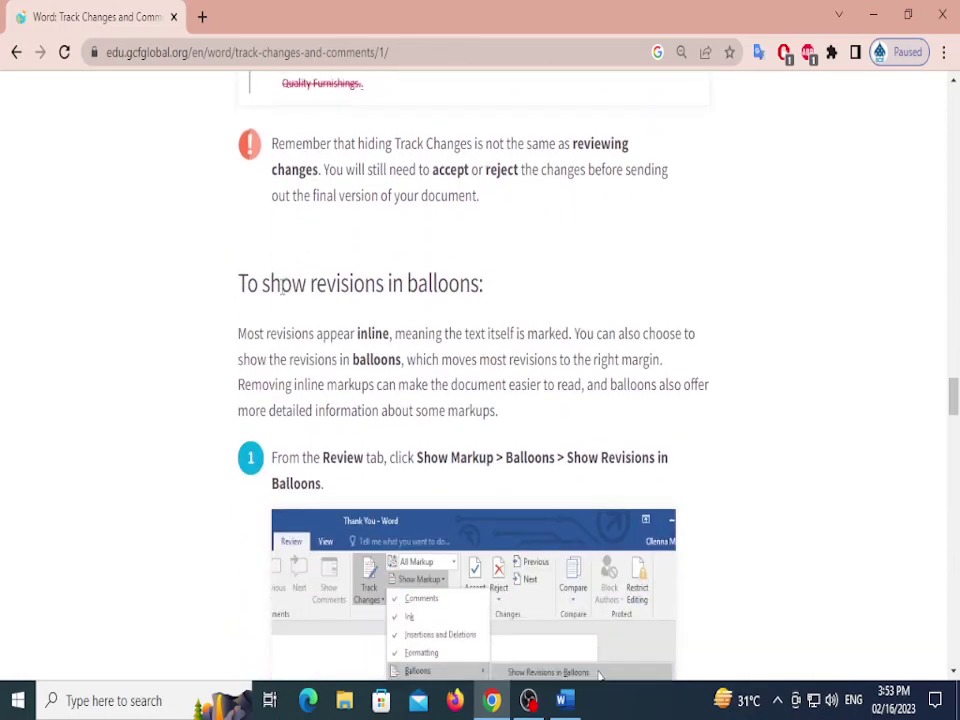
scroll(282, 288, "down", 3)
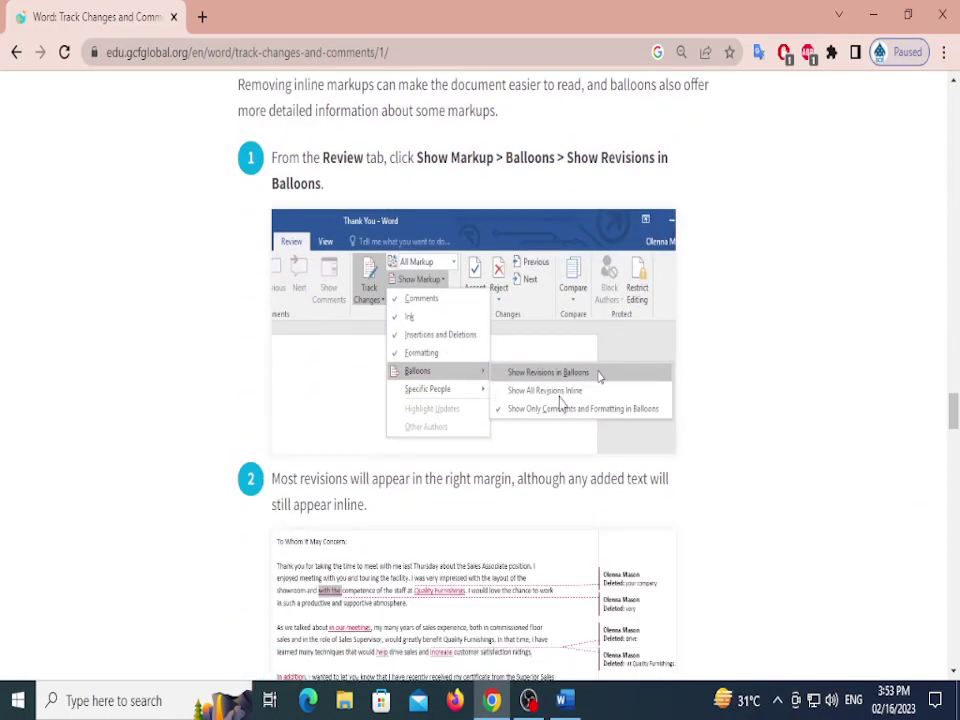
scroll(560, 400, "down", 2)
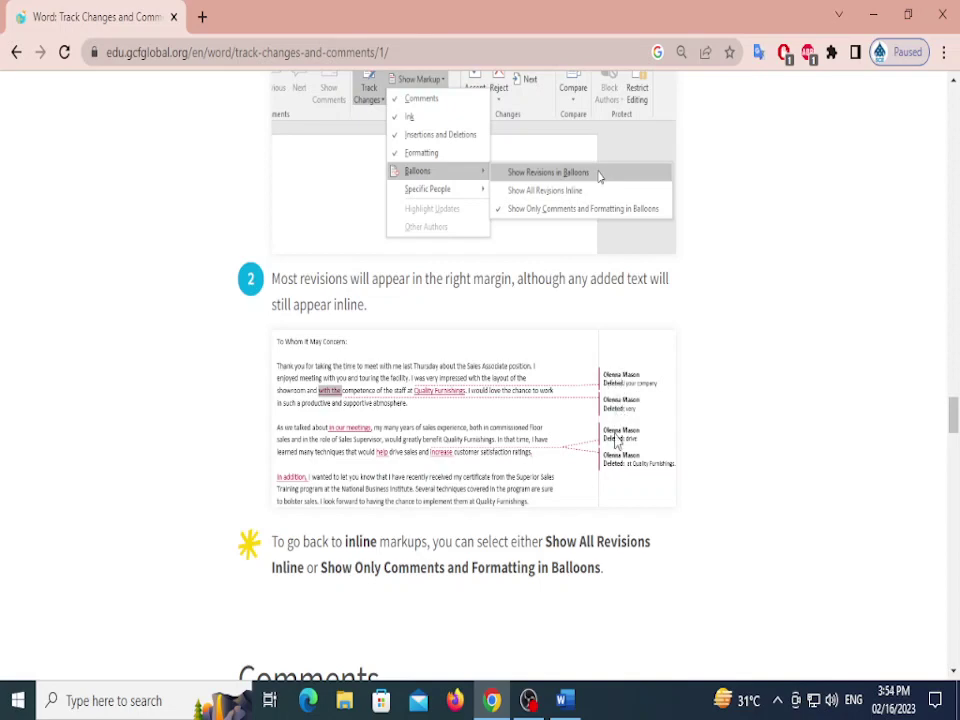
scroll(602, 360, "down", 2)
scroll(420, 270, "up", 4)
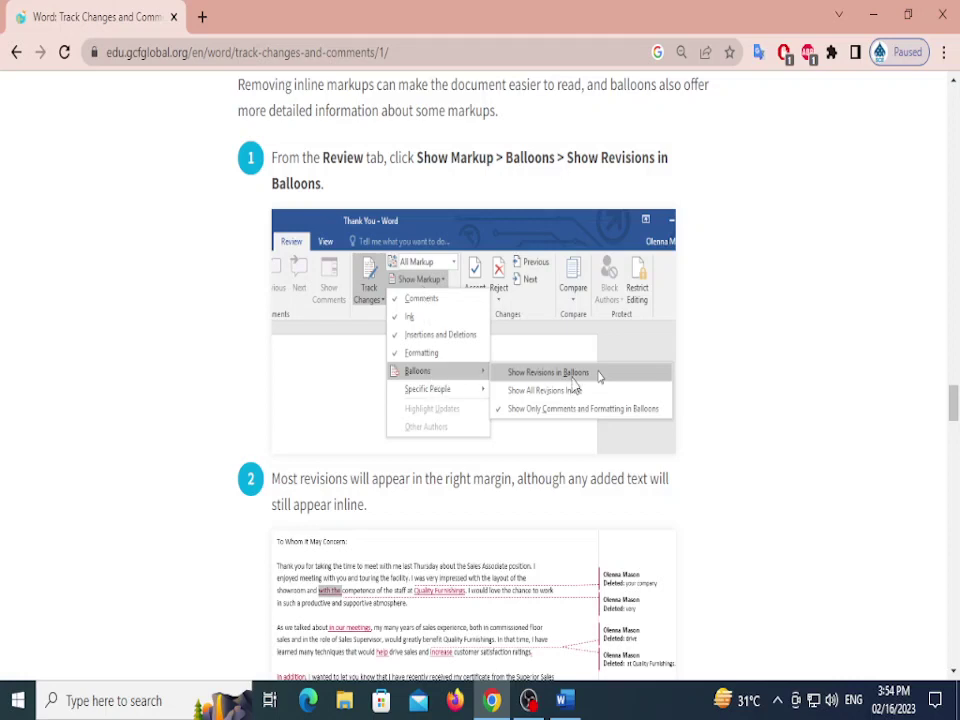
Read the Comments section, covering how to add a comment, delete one comment and delete all comments in the document
scroll(576, 388, "down", 5)
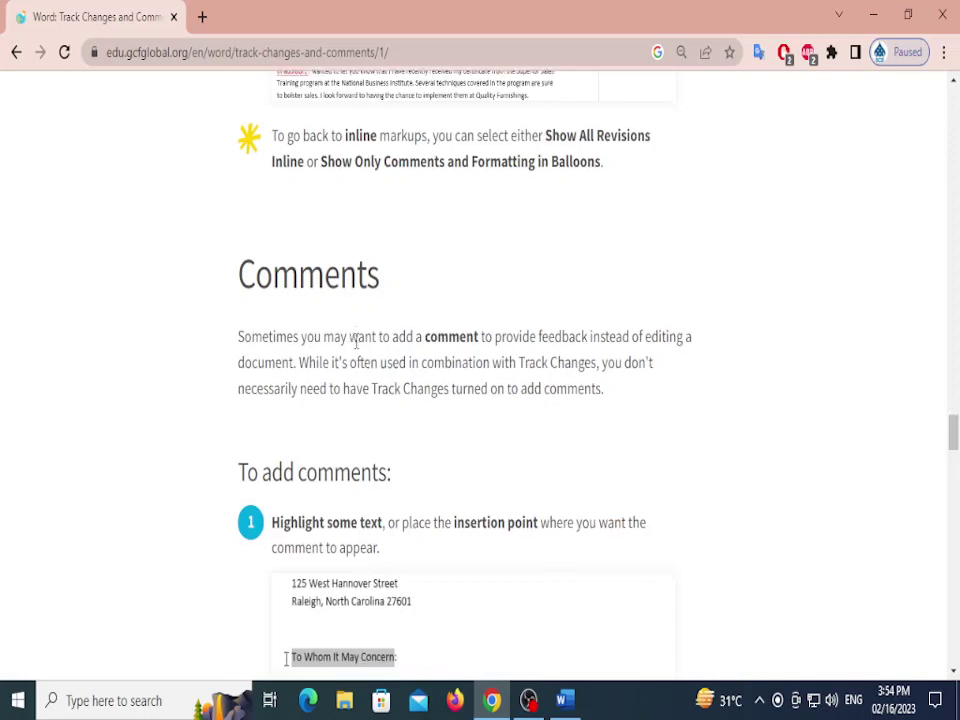
scroll(352, 343, "down", 5)
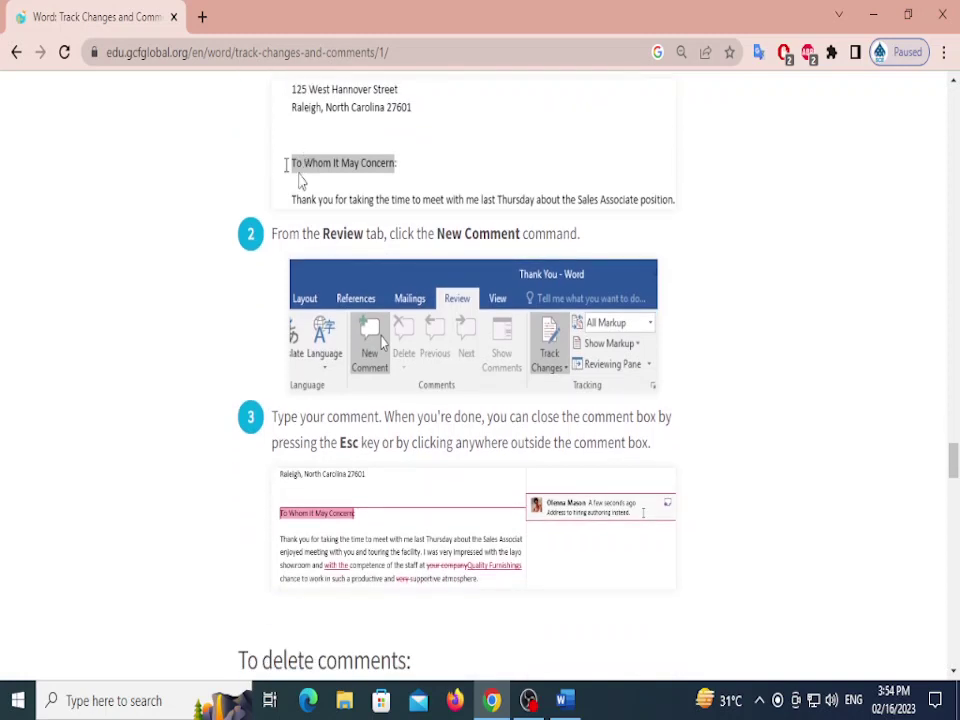
scroll(372, 183, "down", 1)
scroll(372, 183, "down", 2)
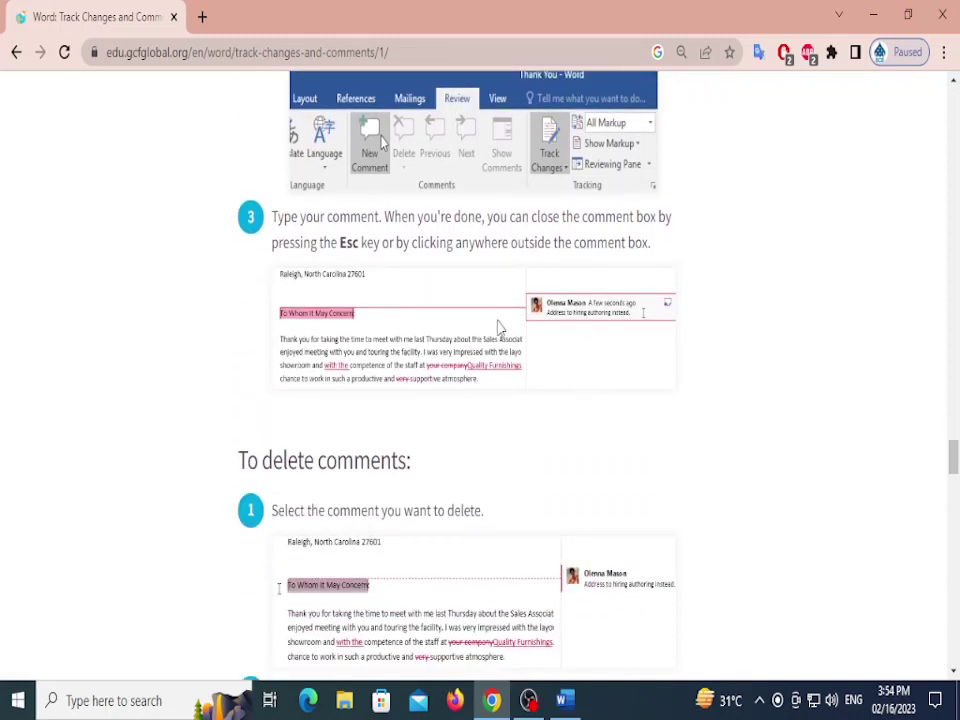
scroll(507, 285, "up", 2)
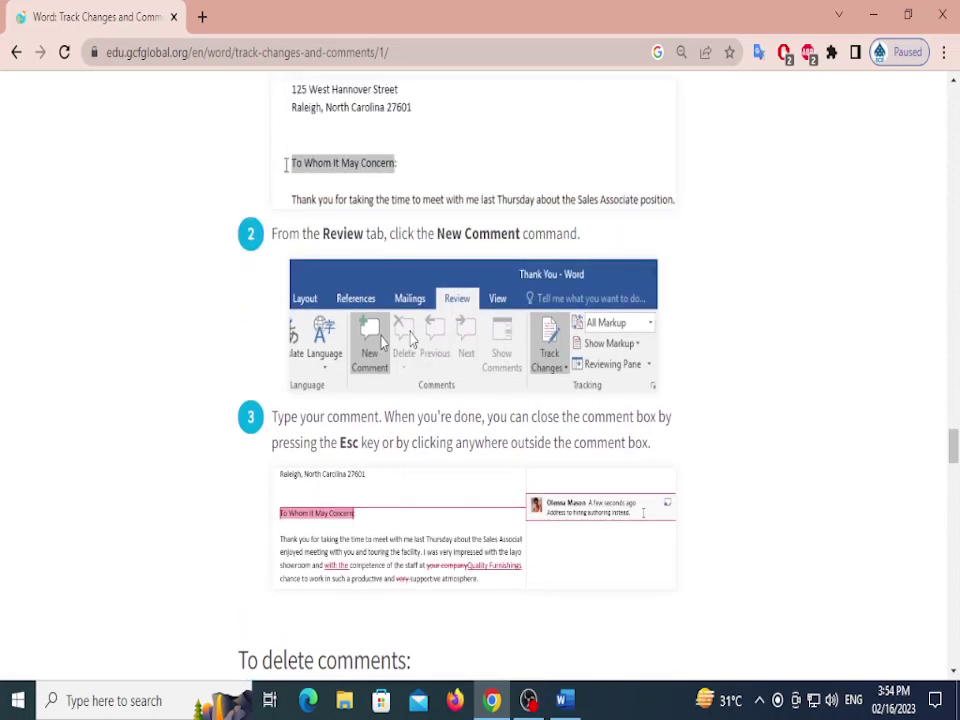
scroll(490, 363, "down", 1)
scroll(636, 444, "down", 5)
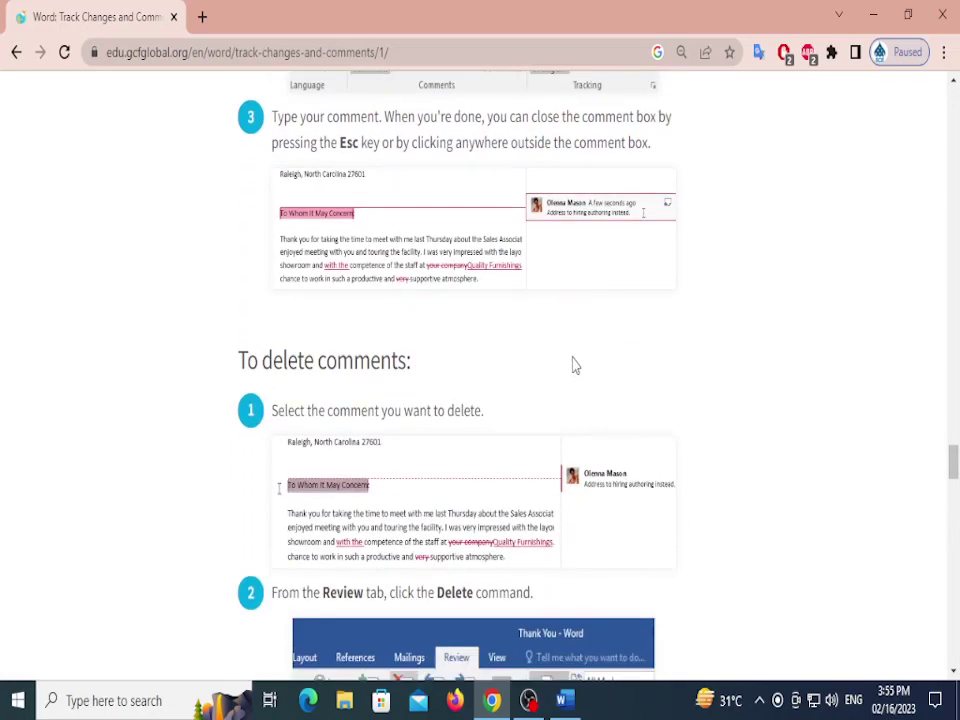
scroll(415, 340, "down", 3)
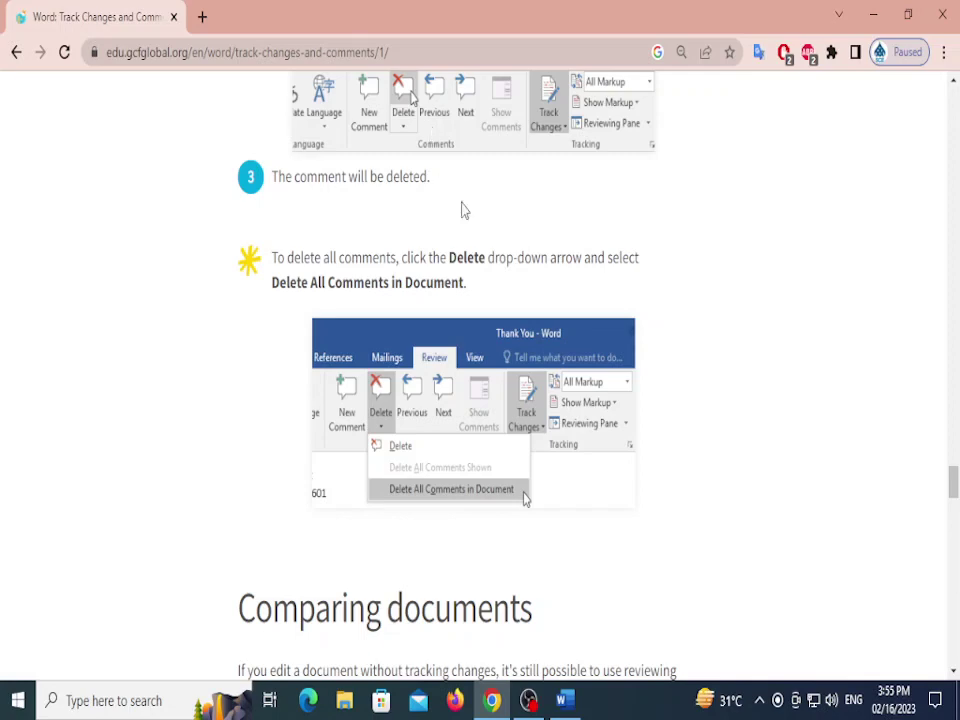
Read the Comparing documents section, including how to choose the original and revised documents
scroll(461, 208, "down", 7)
scroll(620, 340, "down", 3)
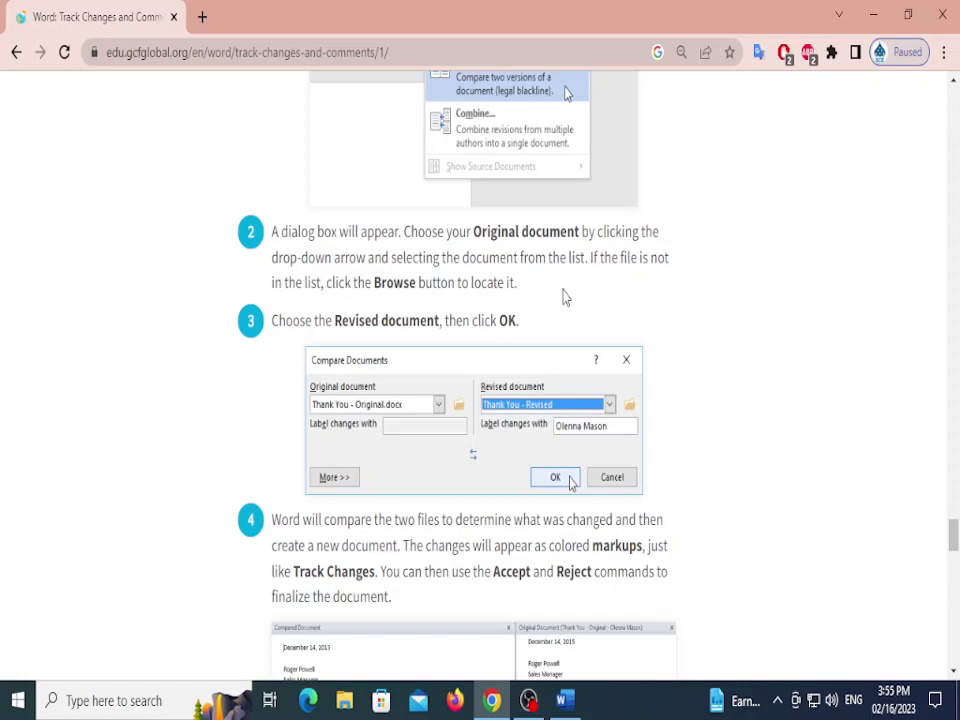
scroll(570, 480, "up", 1)
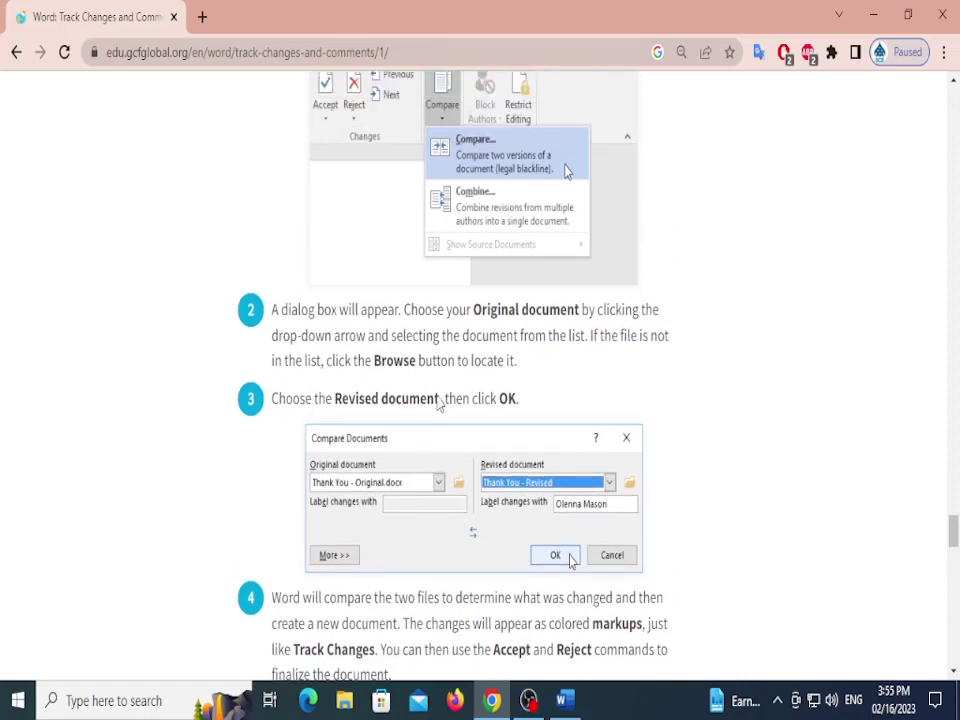
Review the Challenge tasks and example result, highlighting the instructions, and return to the section on comparing two documents
scroll(570, 561, "down", 7)
scroll(703, 486, "down", 2)
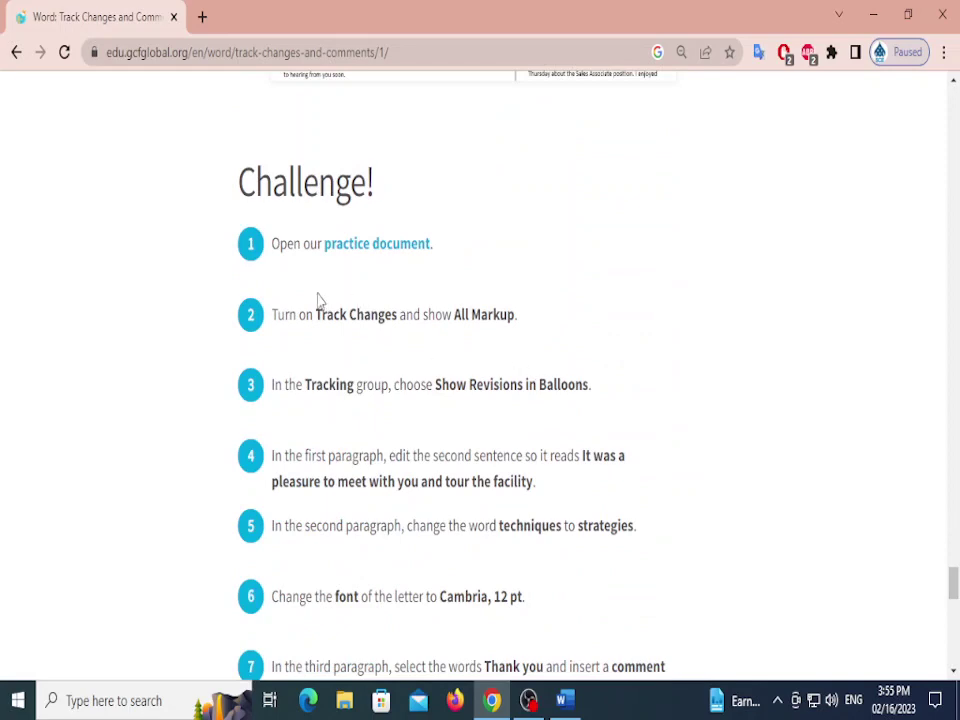
left_click_drag(266, 258, 664, 632)
scroll(754, 486, "down", 3)
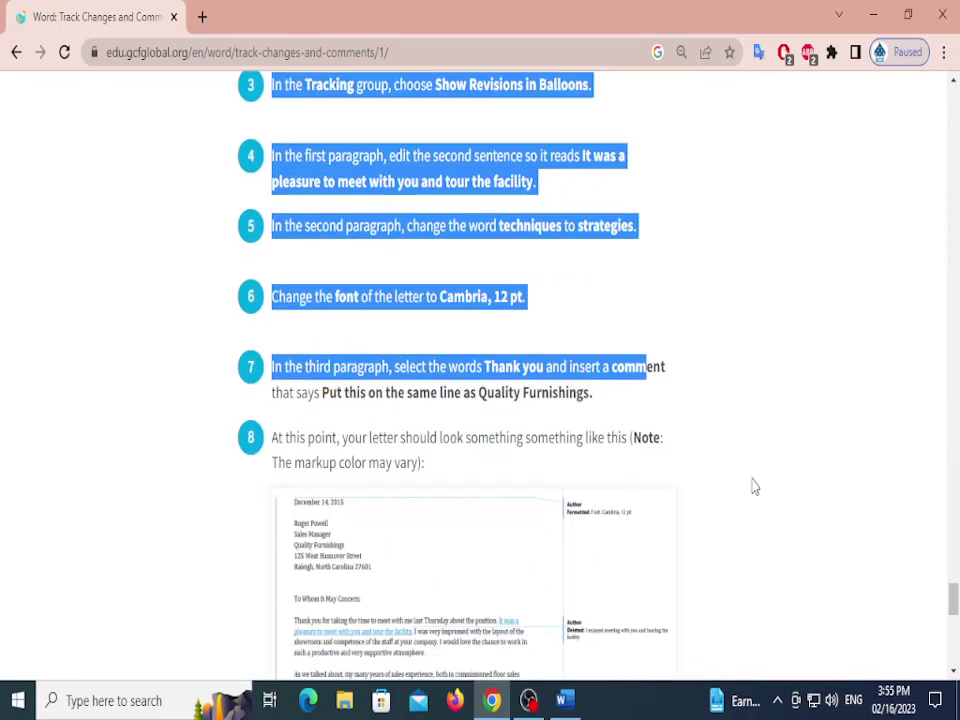
left_click(776, 442)
scroll(776, 442, "down", 2)
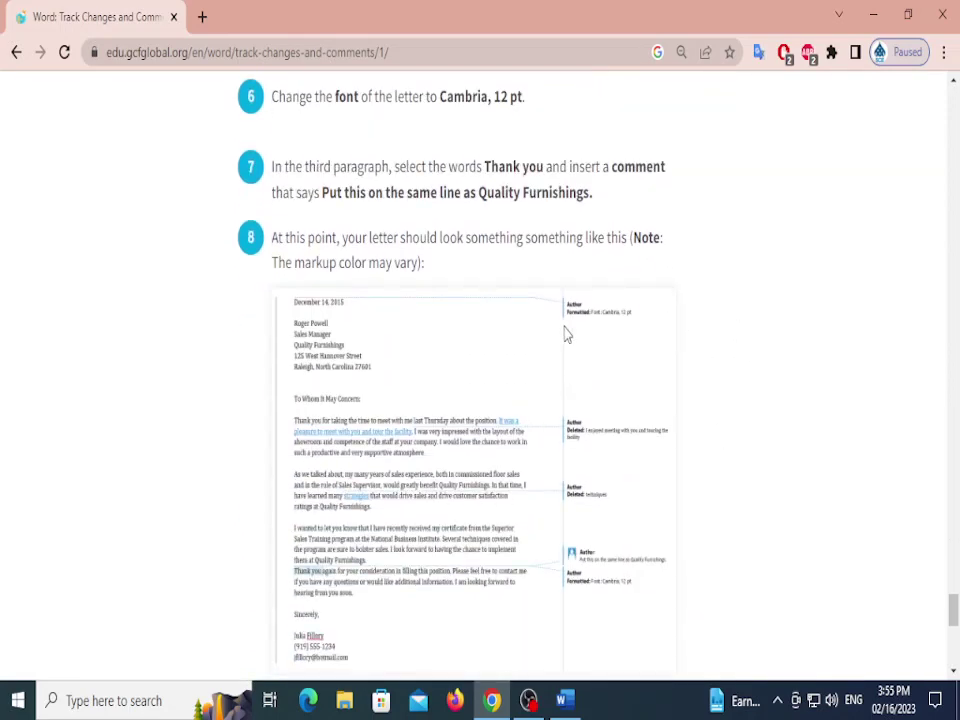
scroll(880, 397, "up", 18)
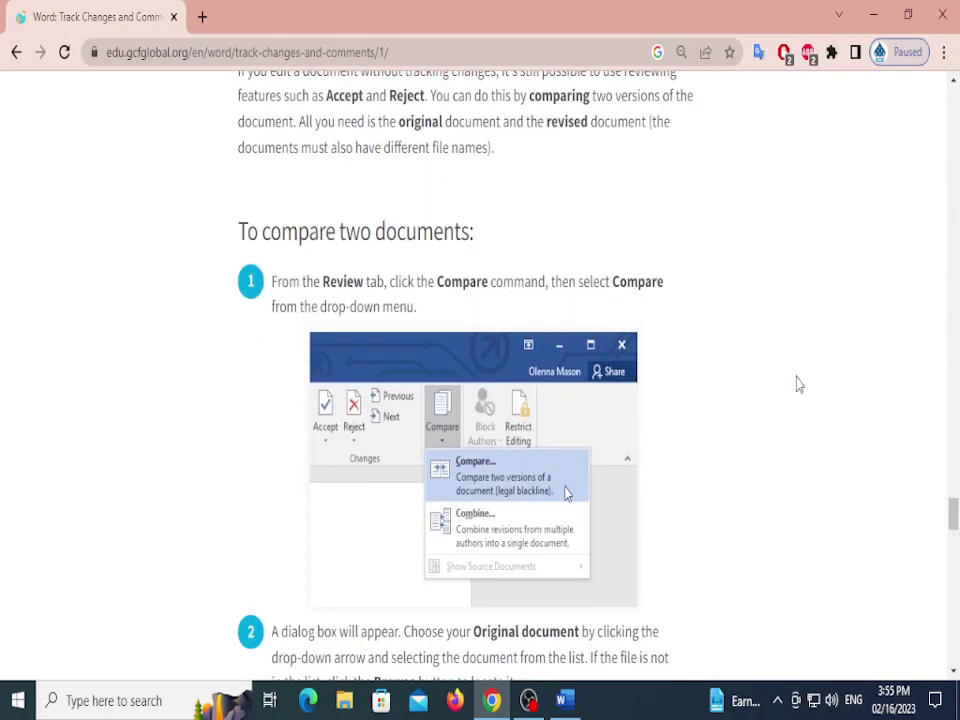
Launch a new Word window, maximize it and create a blank document
key("super+r")
key("Return")
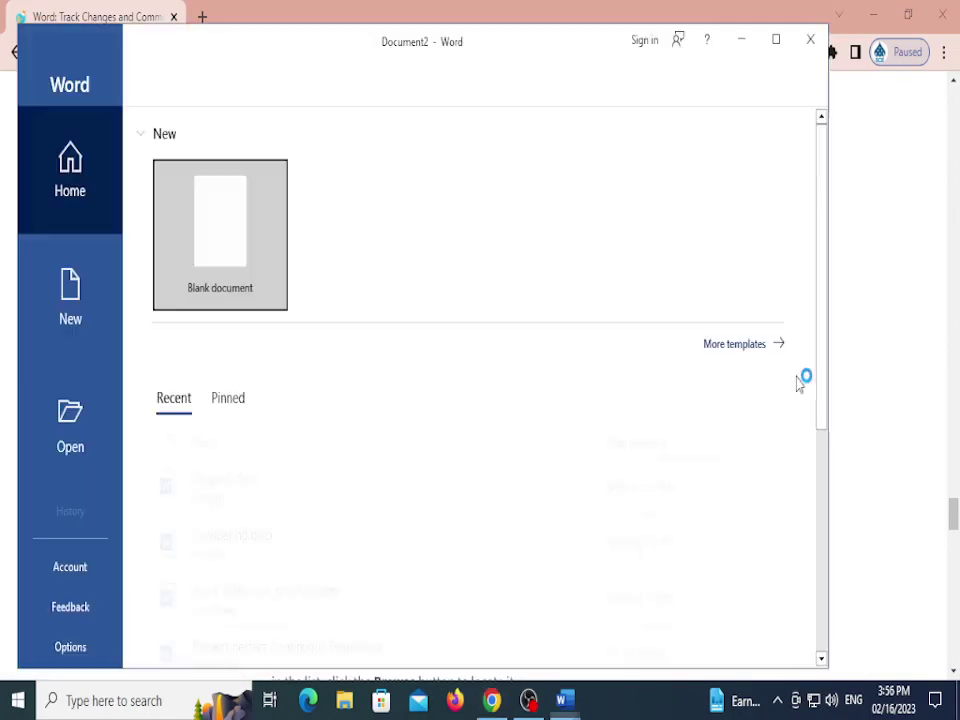
left_click(779, 43)
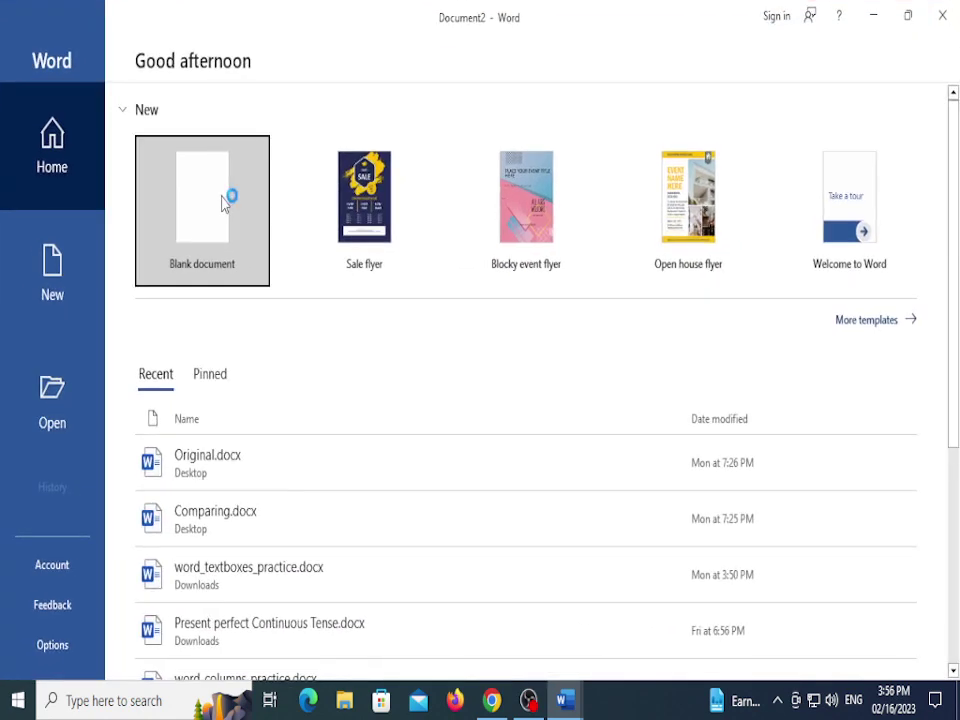
left_click(227, 202)
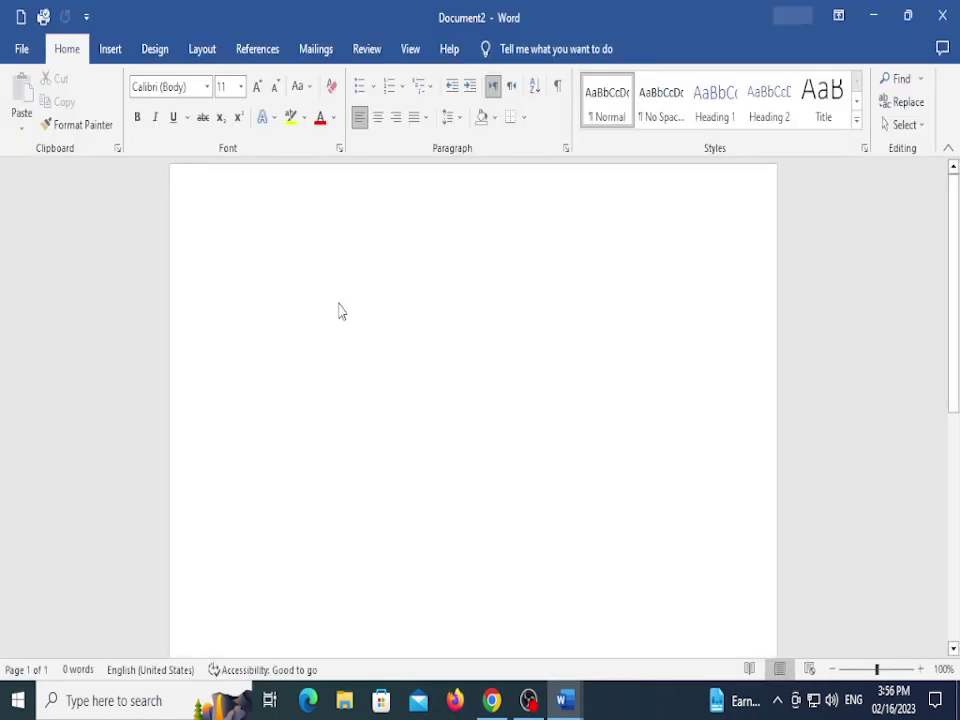
Fill the blank document with sample paragraphs using =rand(10) and view the generated text from its beginning
type("=")
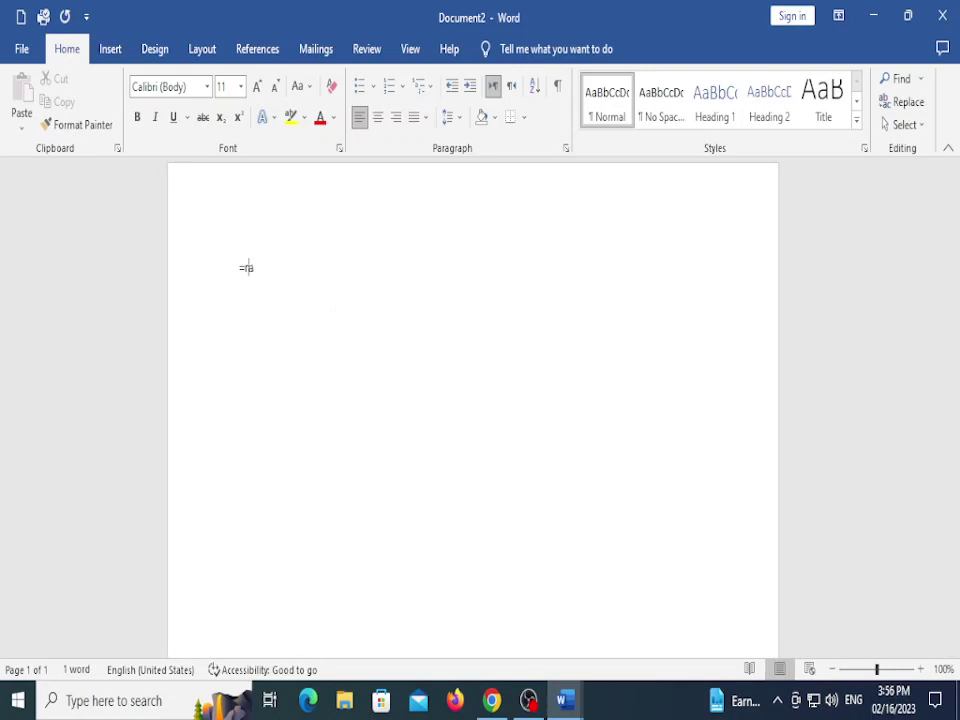
type("ran")
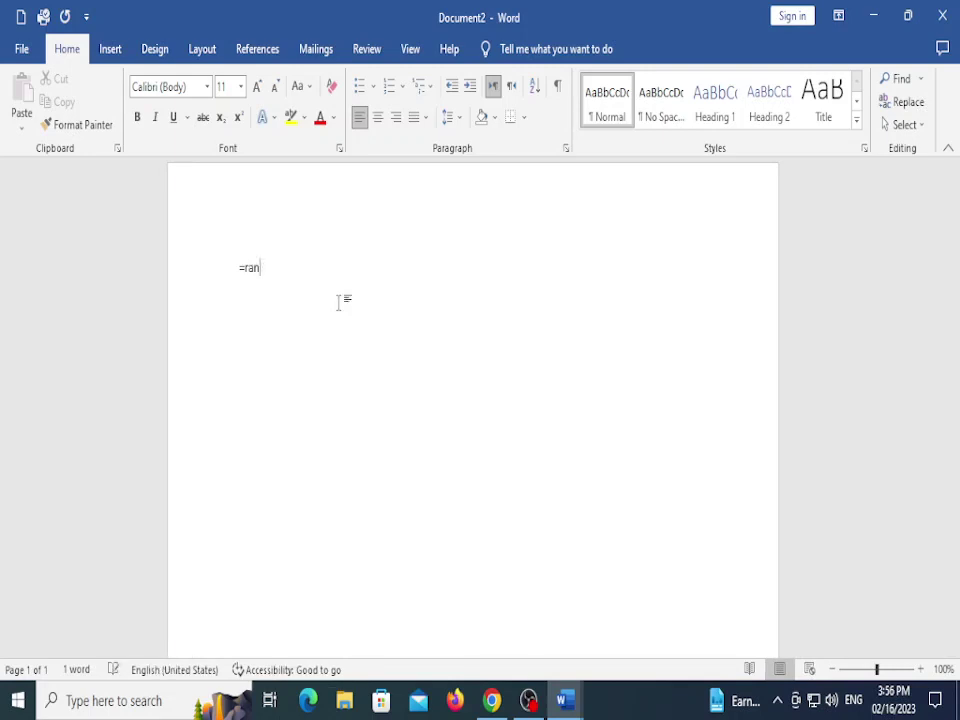
type("d(10)")
key("Return")
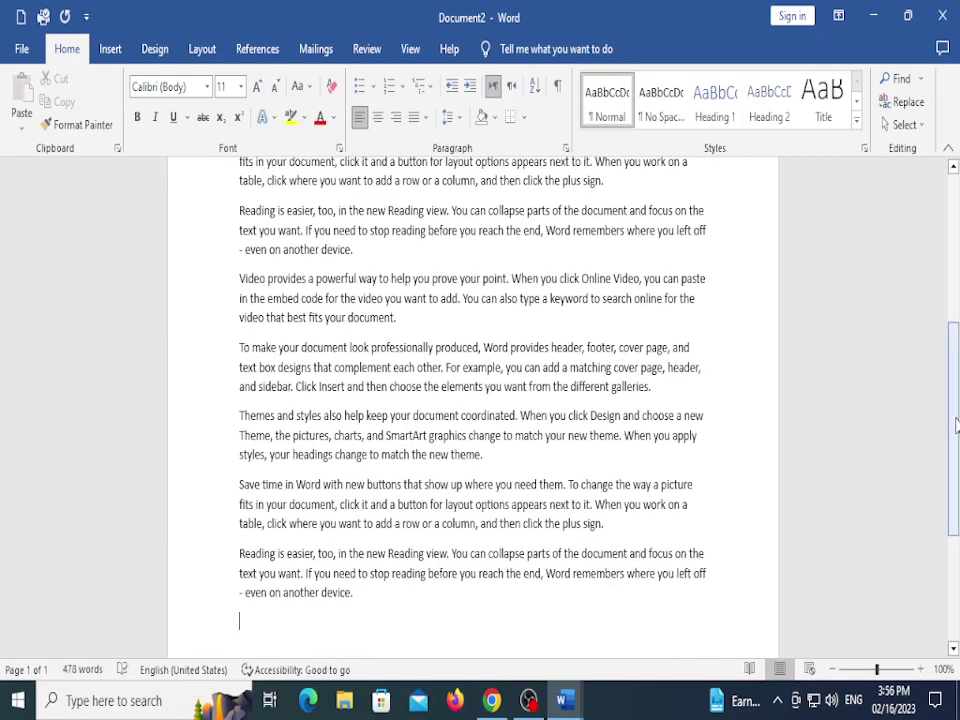
scroll(362, 413, "up", 6)
scroll(373, 411, "down", 1)
scroll(414, 435, "up", 1)
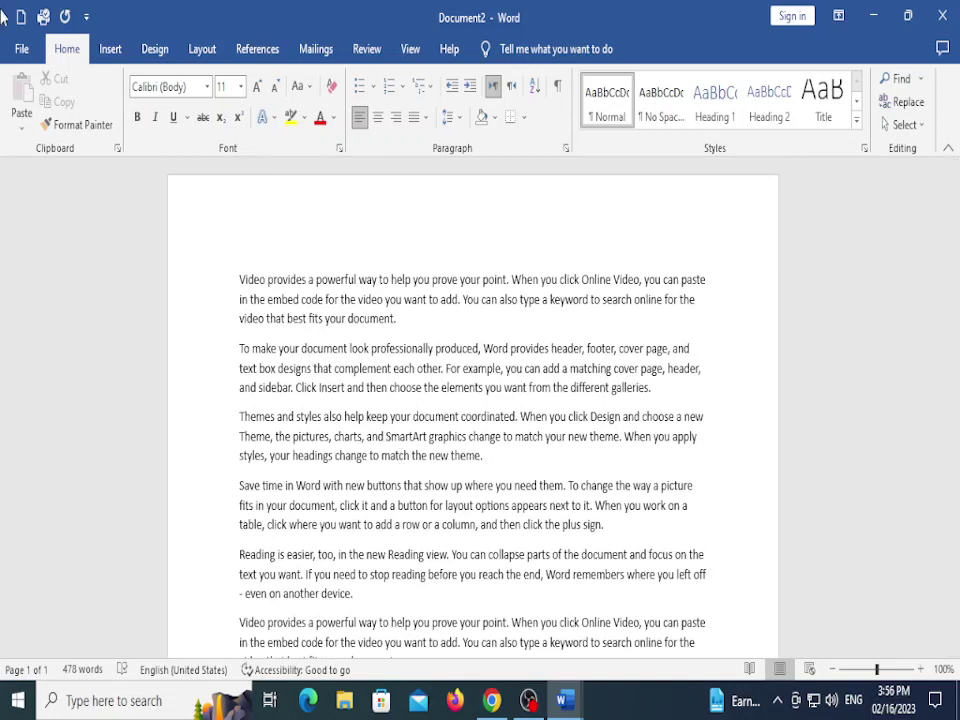
Open the Save As dialog for the new document and choose the Desktop as the save location
left_click(20, 50)
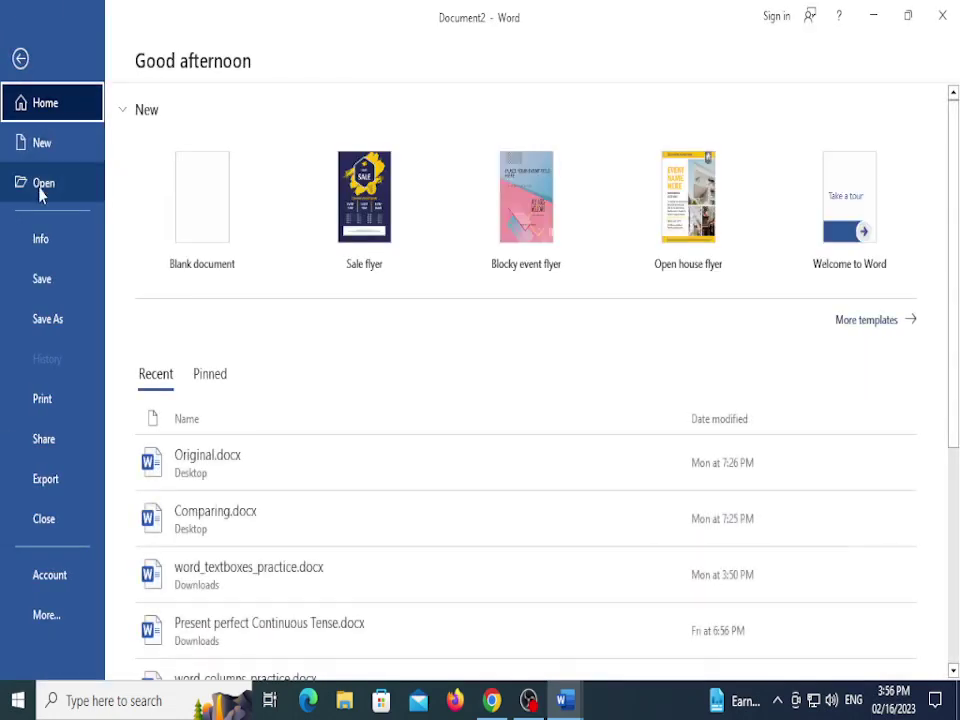
left_click(55, 293)
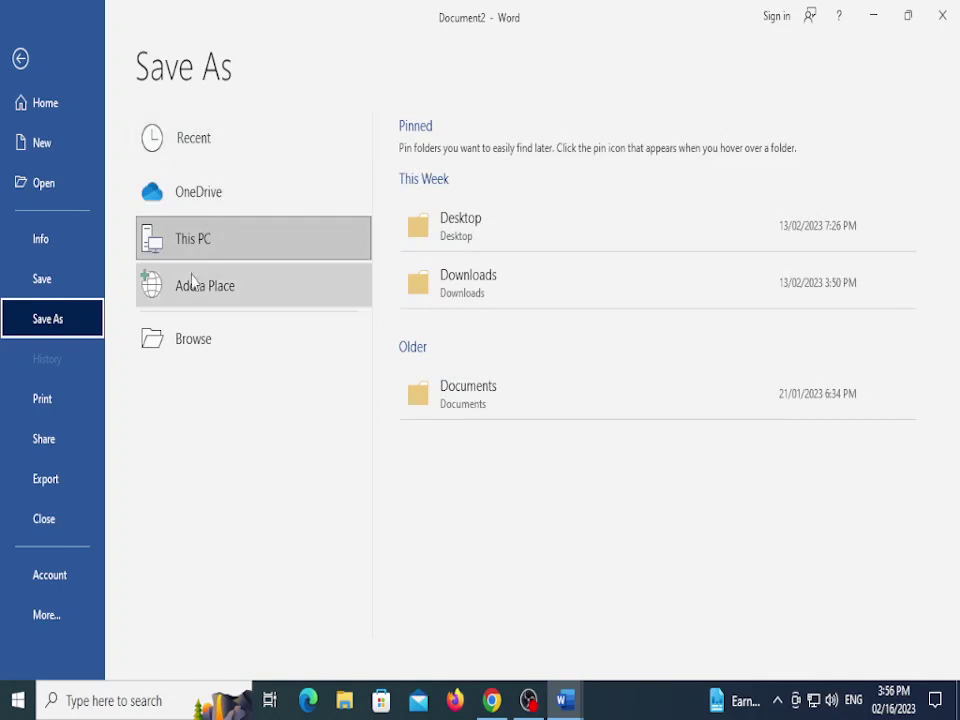
left_click(197, 350)
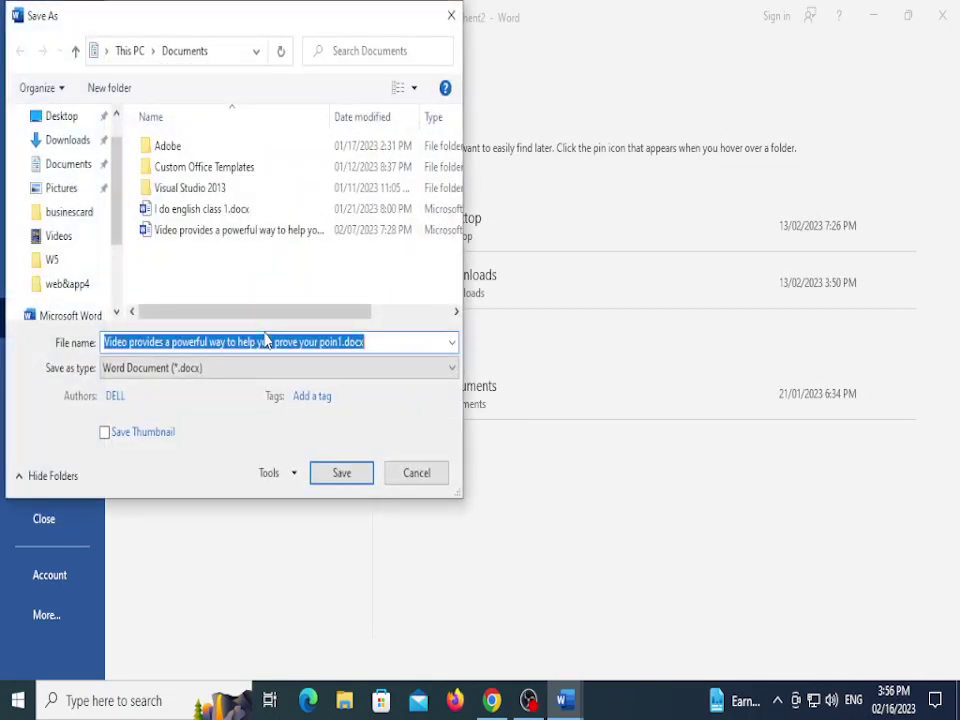
left_click(62, 160)
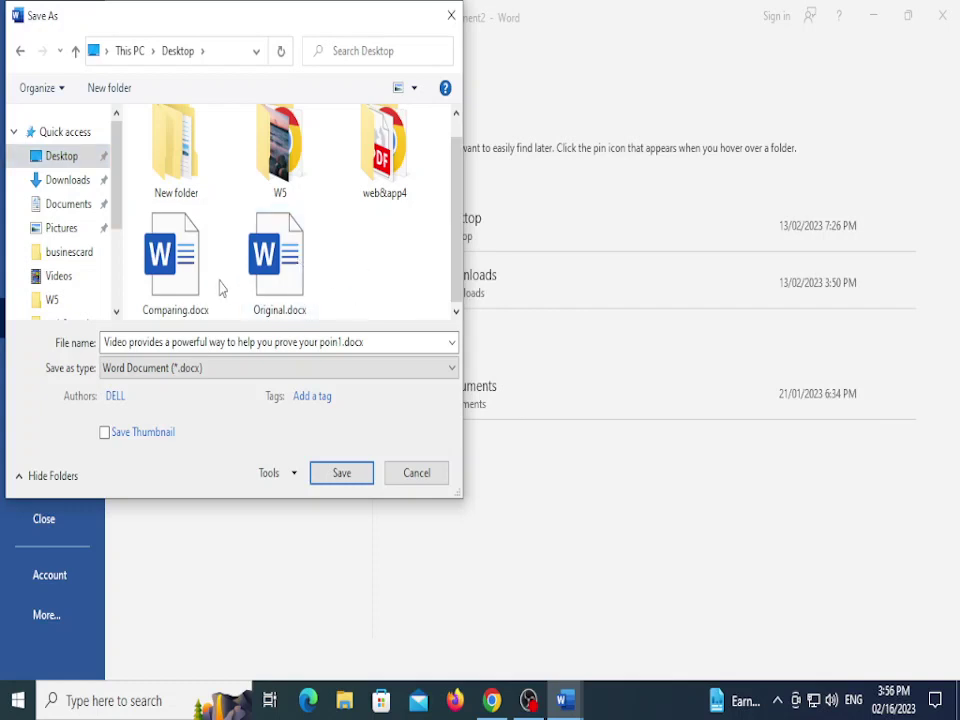
Permanently delete the existing Original.docx and Comparing.docx files from the Desktop
left_click(279, 282)
key("shift+Delete")
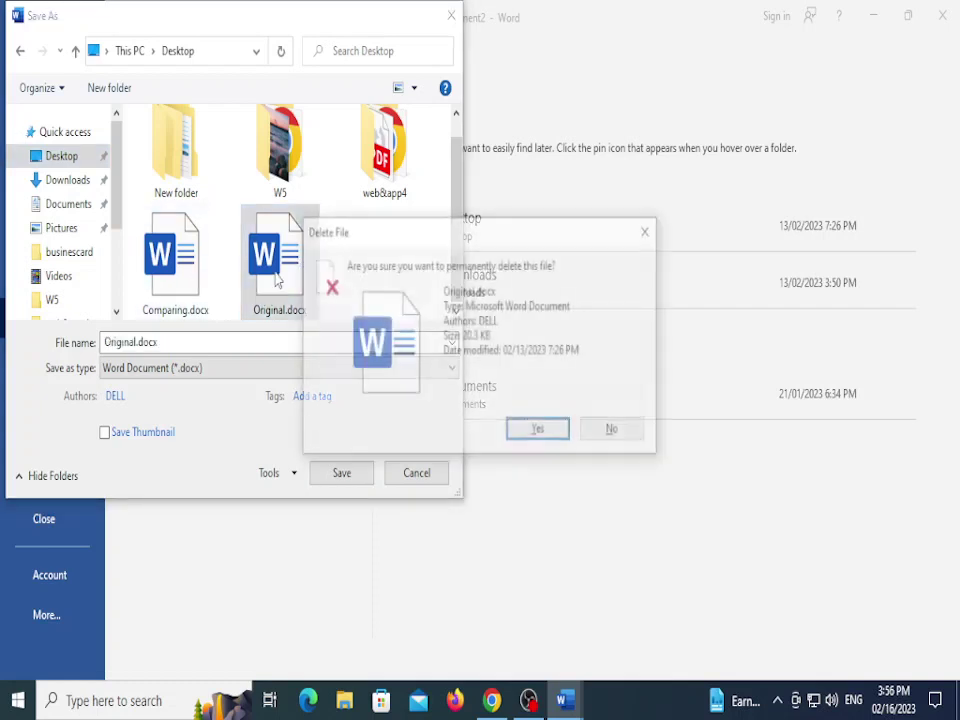
key("Return")
left_click(205, 277)
key("shift+Delete")
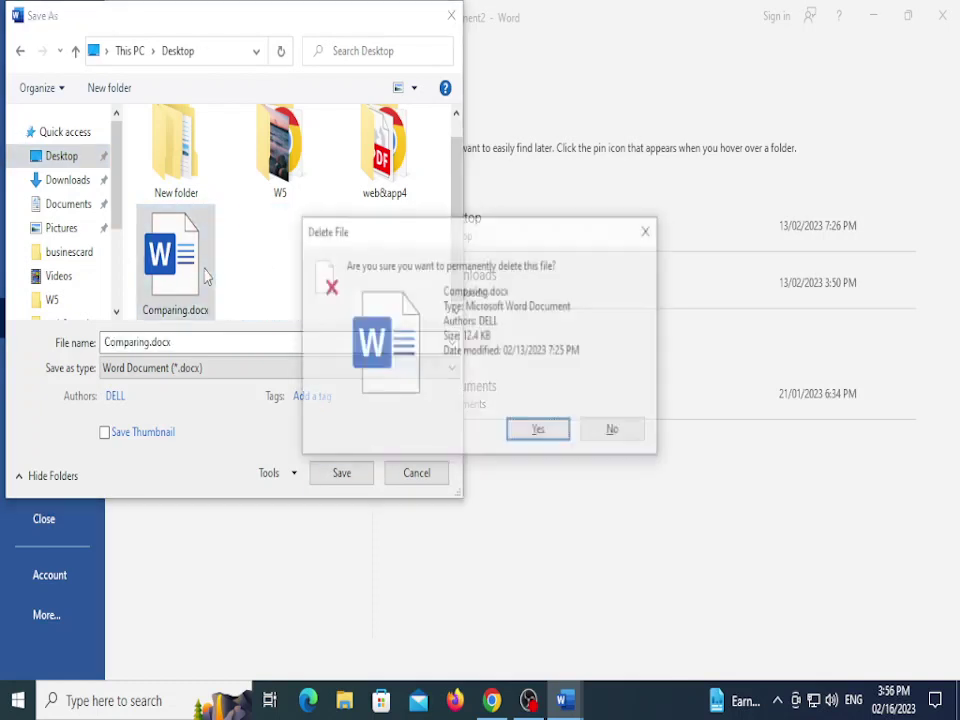
key("Return")
Save the document to the Desktop as a Word document named Original
left_click_drag(180, 347, 50, 350)
key("BackSpace")
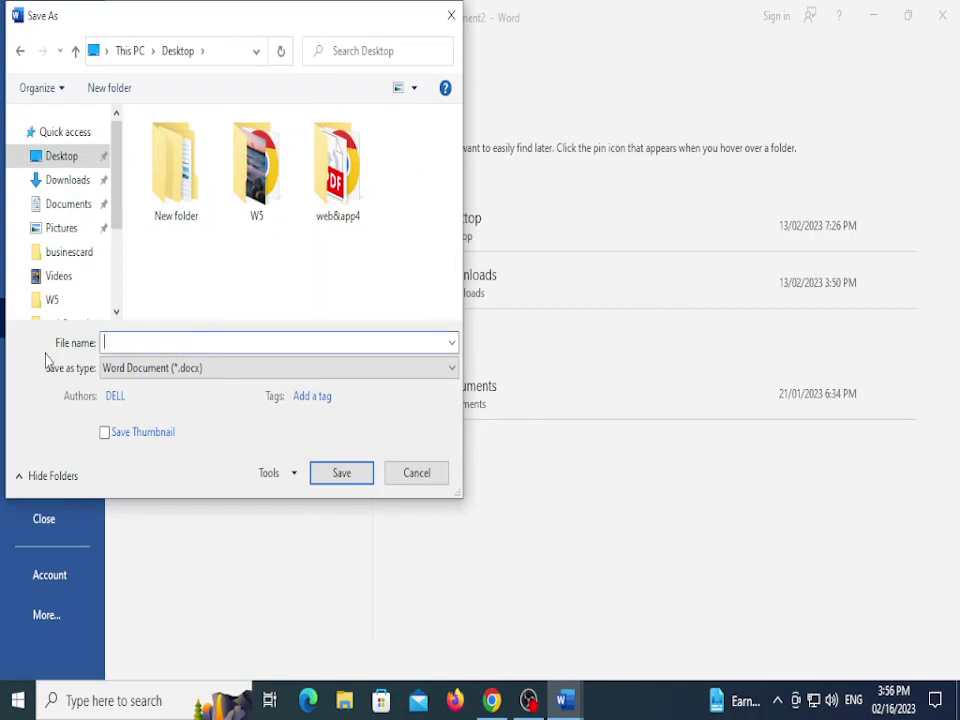
type("Original")
left_click(349, 478)
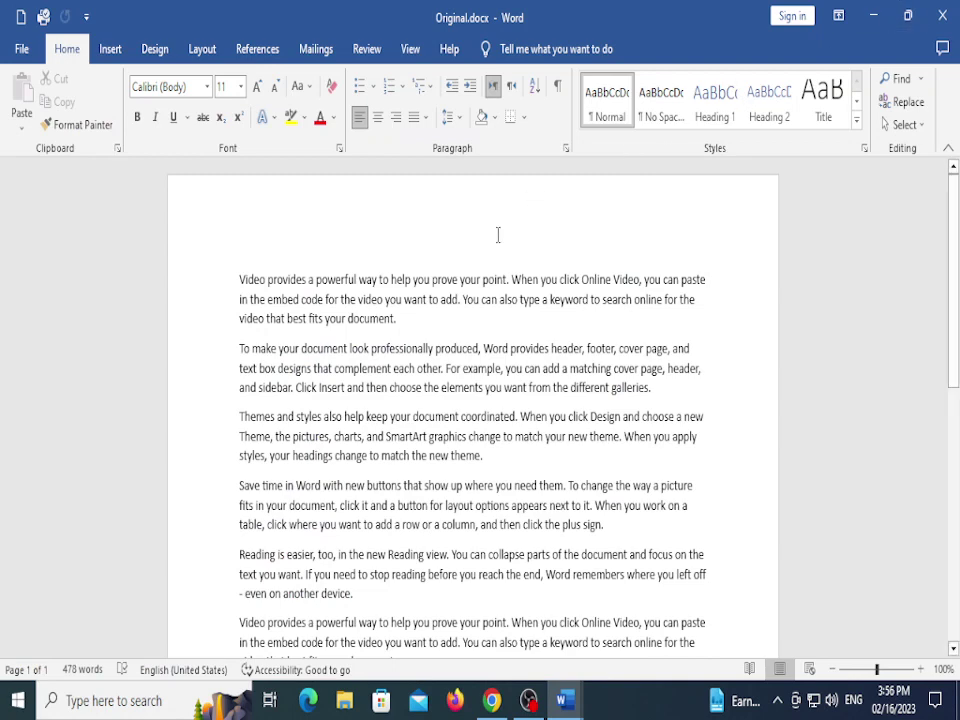
Try inserting the word "up" after "look" in the second paragraph without change tracking, and remove it again
left_click(352, 52)
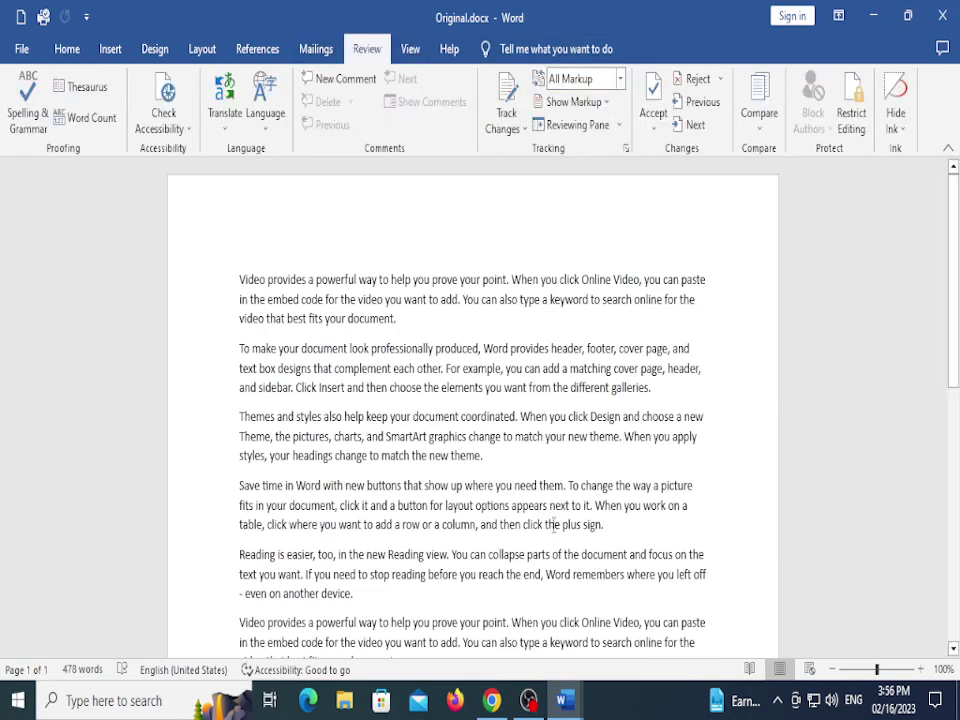
left_click(403, 319)
type("df")
key("BackSpace")
key("BackSpace")
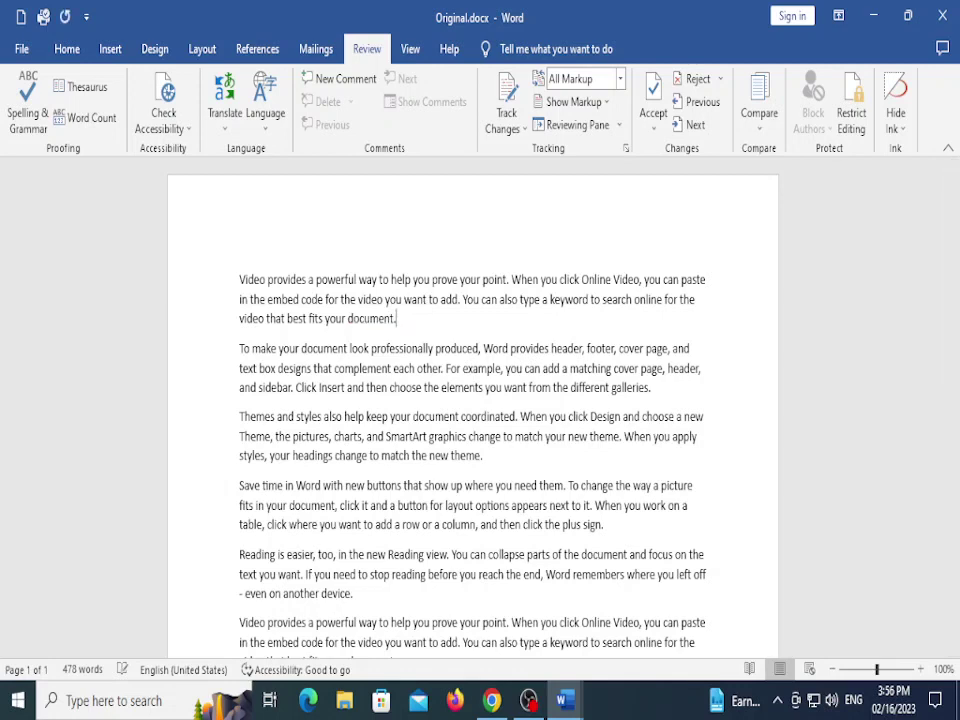
left_click(373, 349)
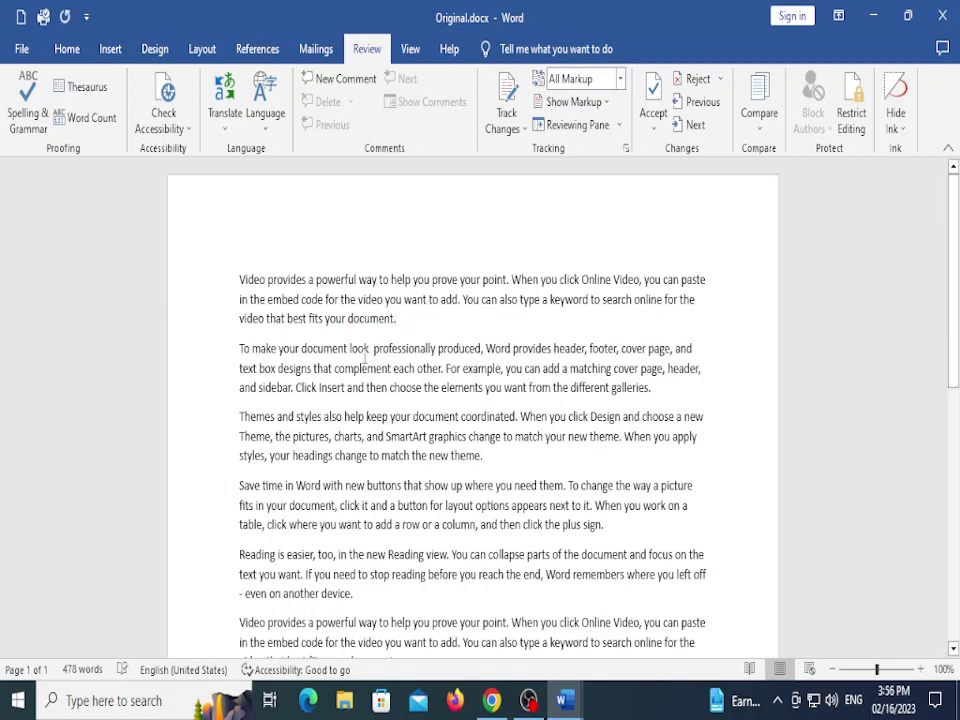
type("up")
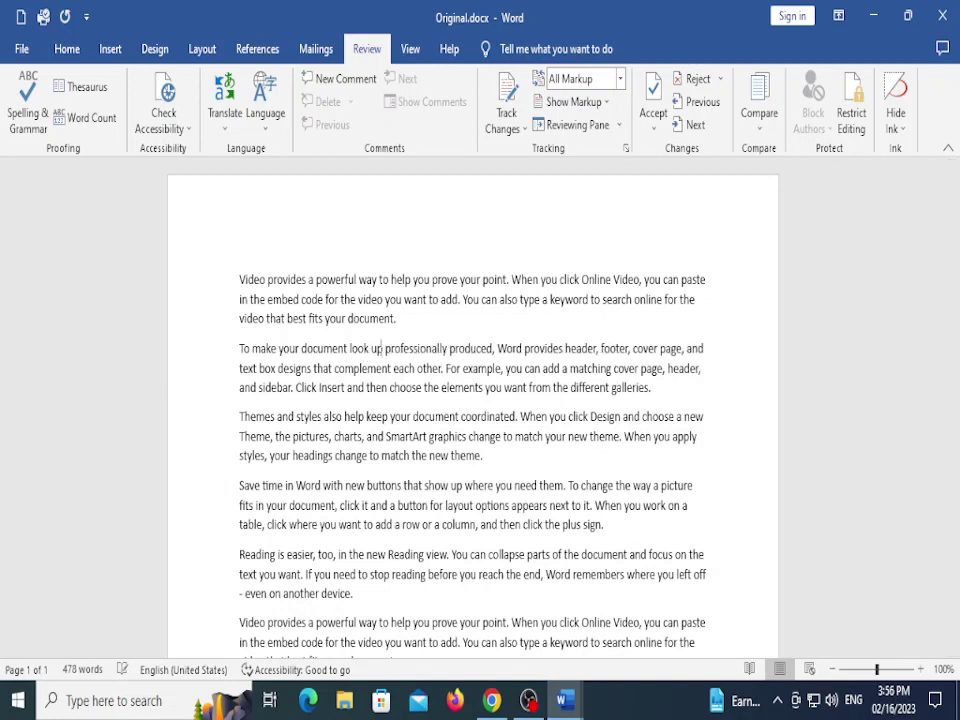
left_click(760, 378)
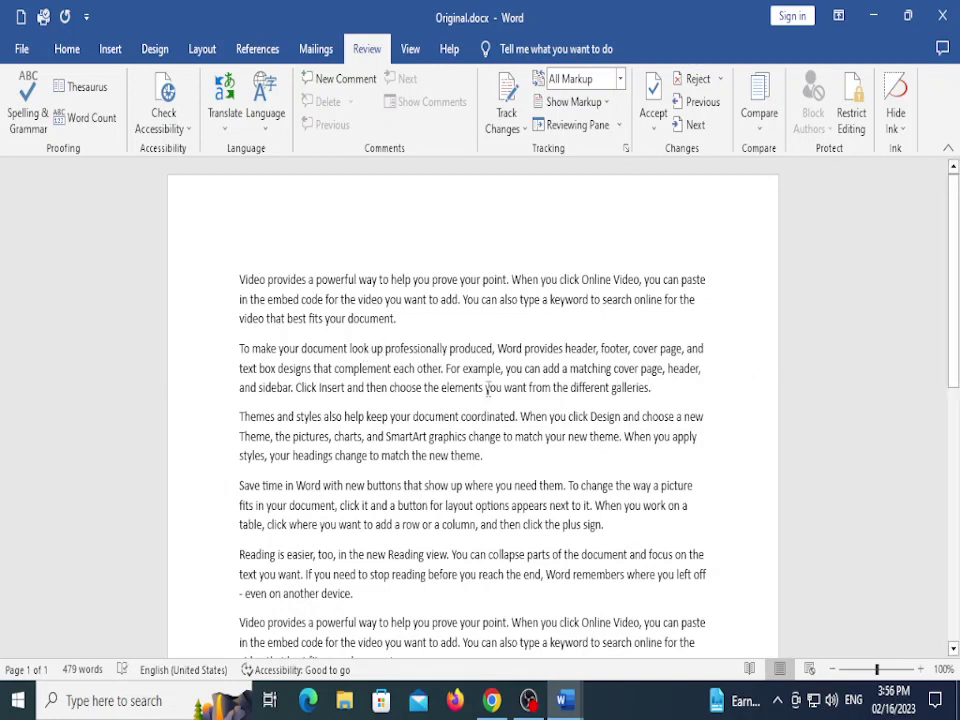
key("BackSpace")
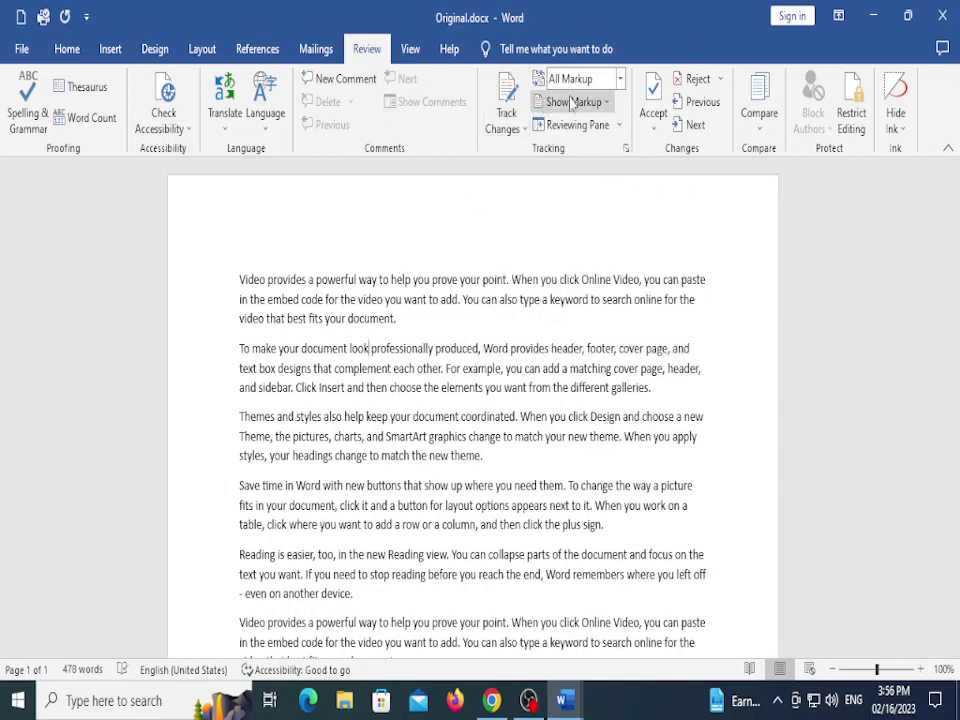
Turn on Track Changes and try a tracked deletion of a letter in "look" in the second paragraph
left_click(620, 79)
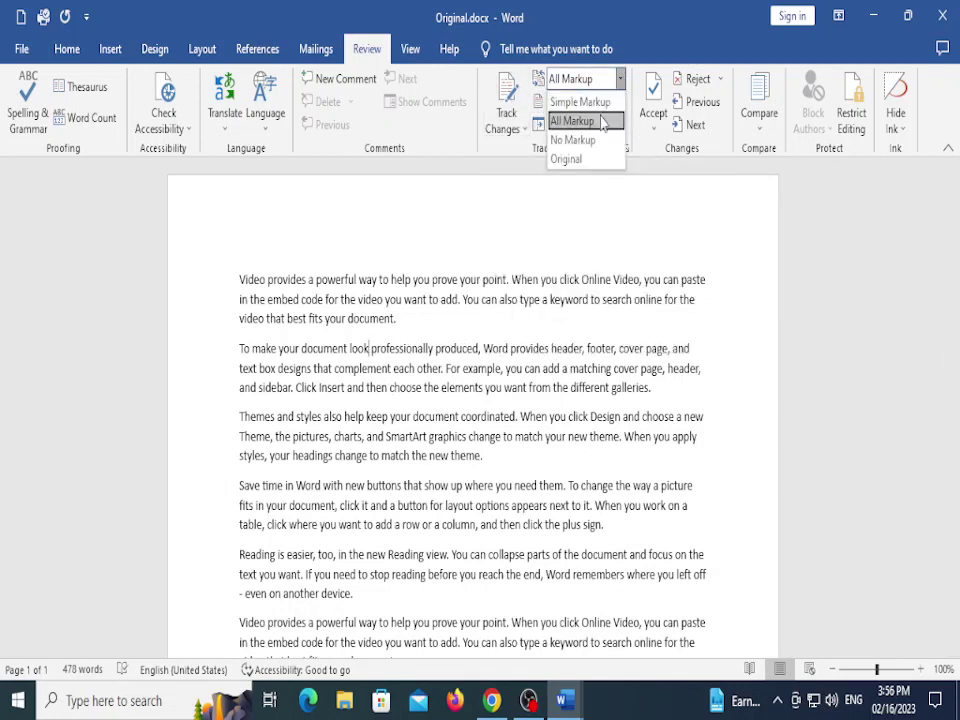
left_click(510, 129)
left_click(514, 152)
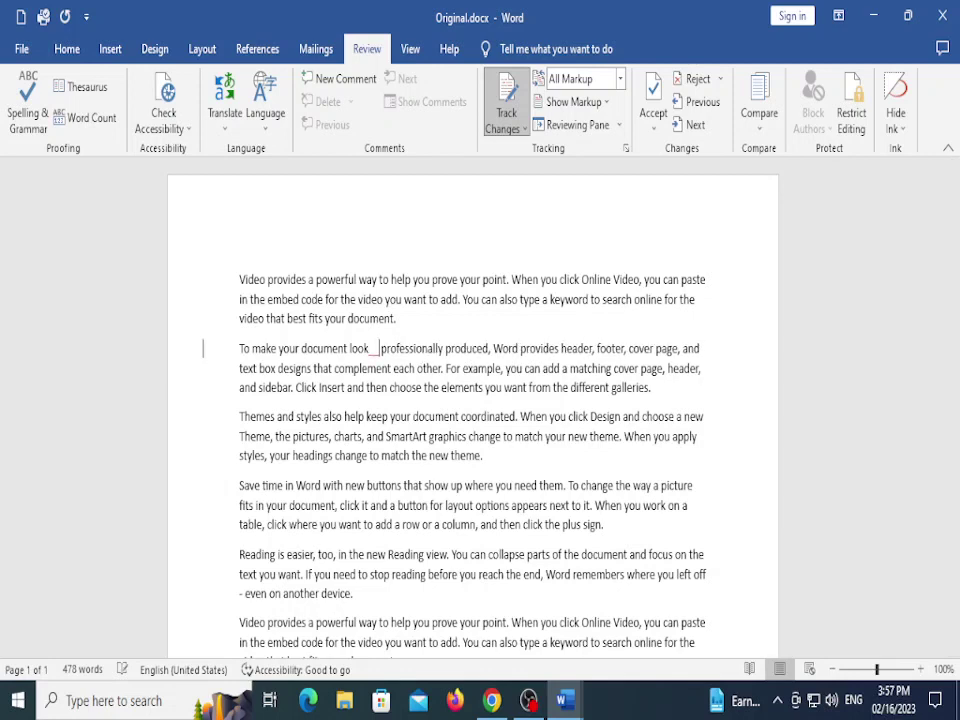
key("BackSpace")
key("BackSpace")
key("BackSpace")
key("Down")
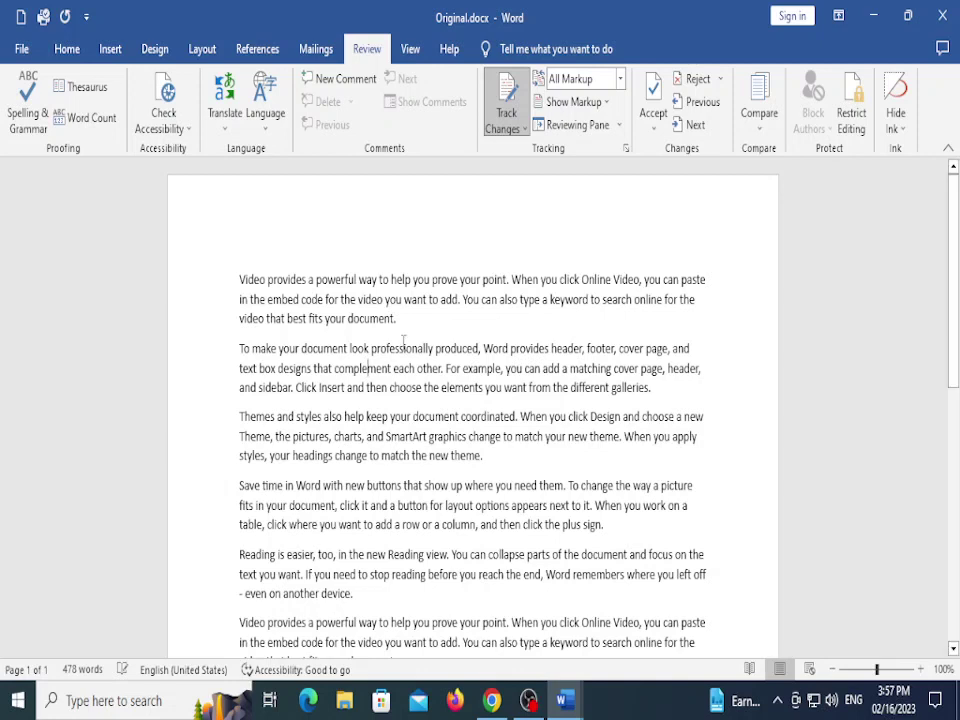
left_click(365, 350)
key("BackSpace")
scroll(370, 300, "down", 1)
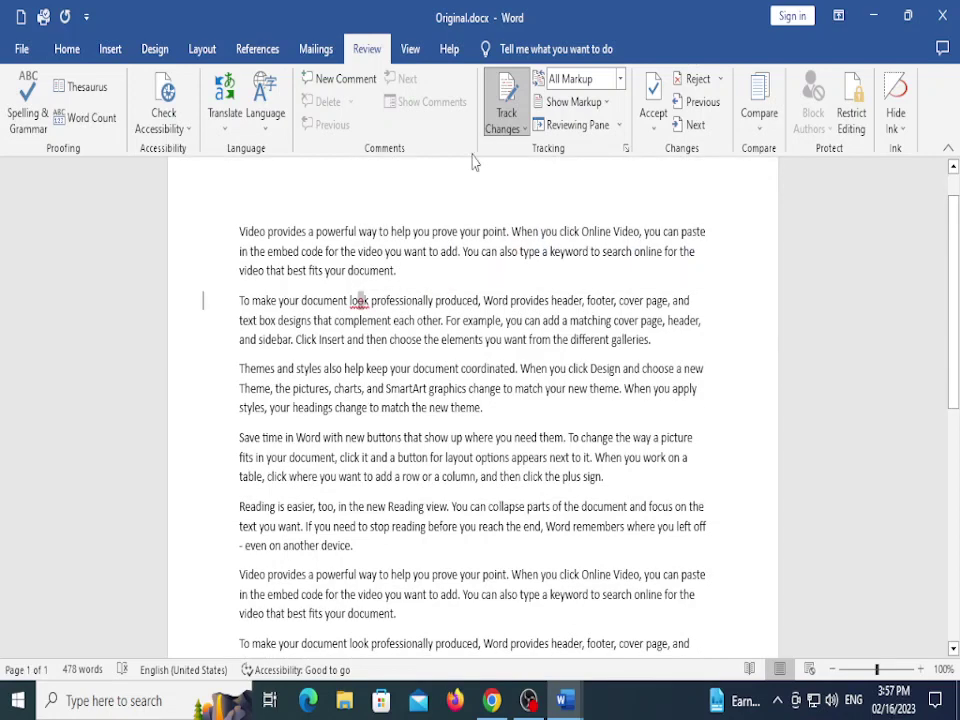
Switch the review display to No Markup and turn off Track Changes
left_click(620, 80)
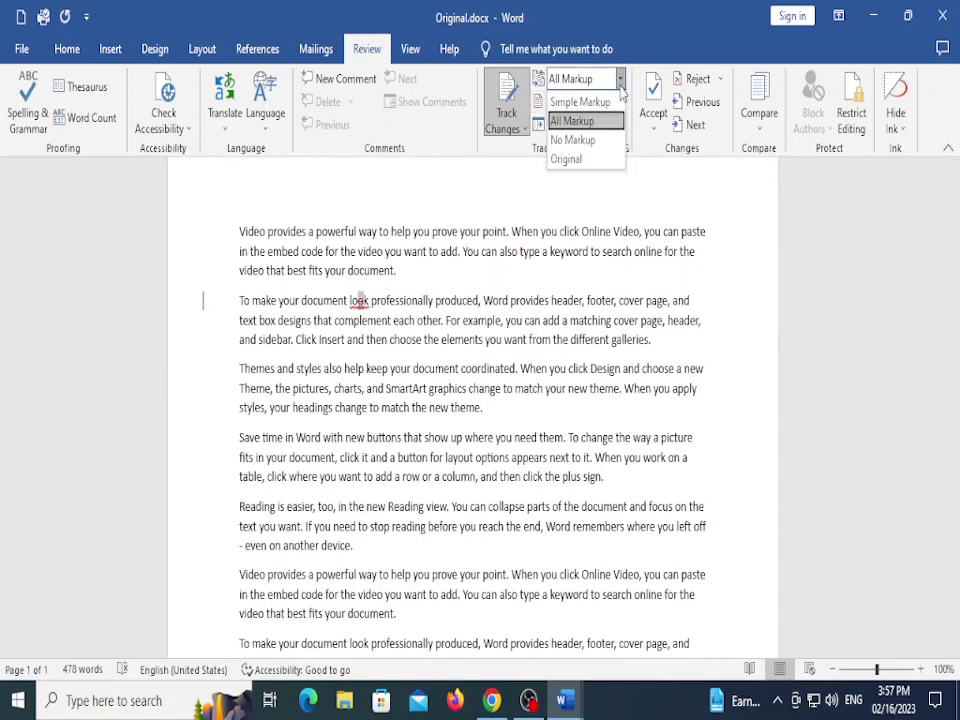
left_click(575, 141)
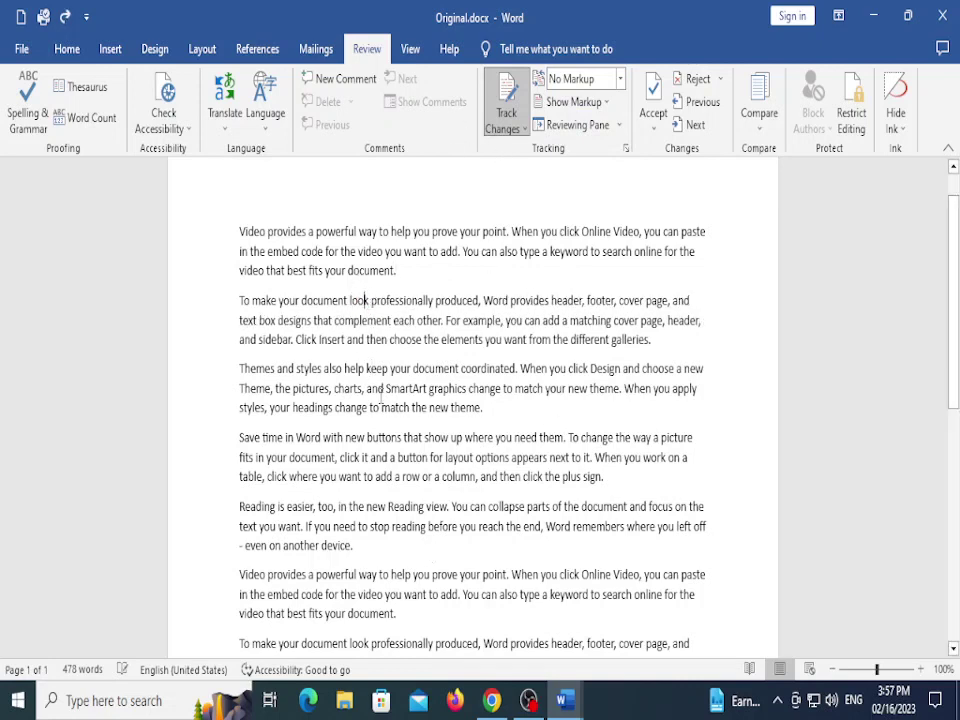
left_click(525, 117)
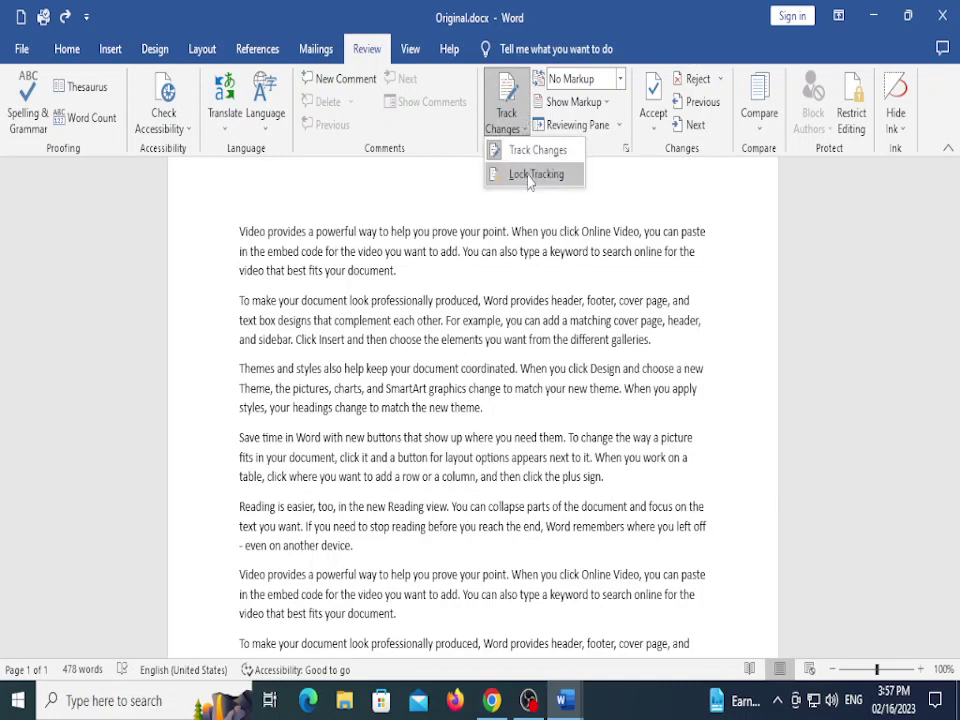
left_click(512, 150)
left_click(640, 231)
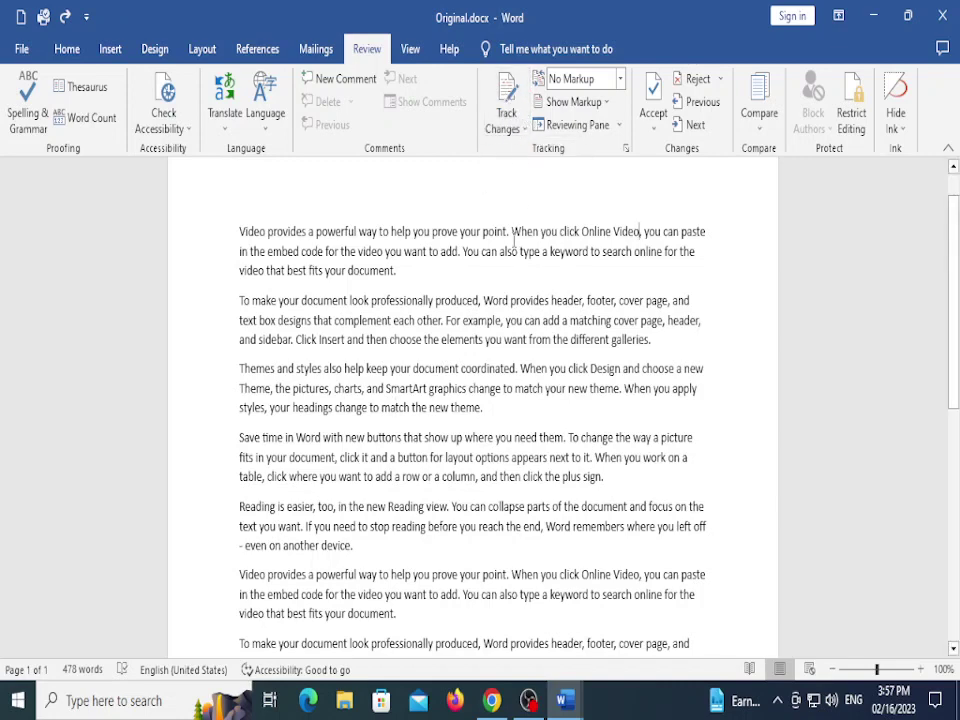
Replace "help" with "money" in the first sentence of the sixth paragraph
scroll(470, 237, "down", 2)
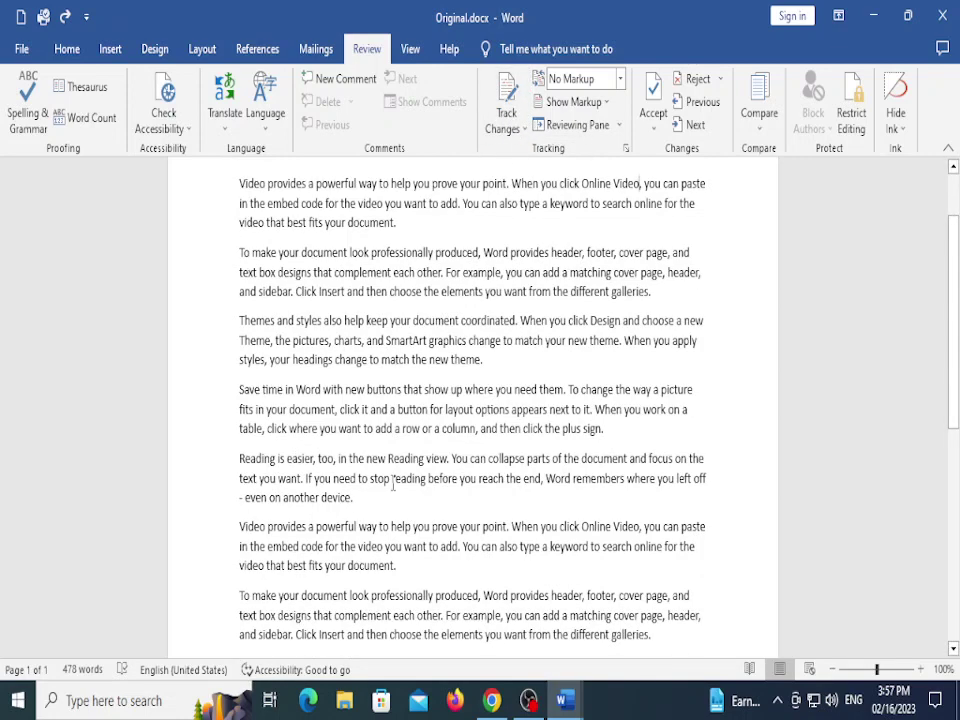
scroll(393, 470, "down", 2)
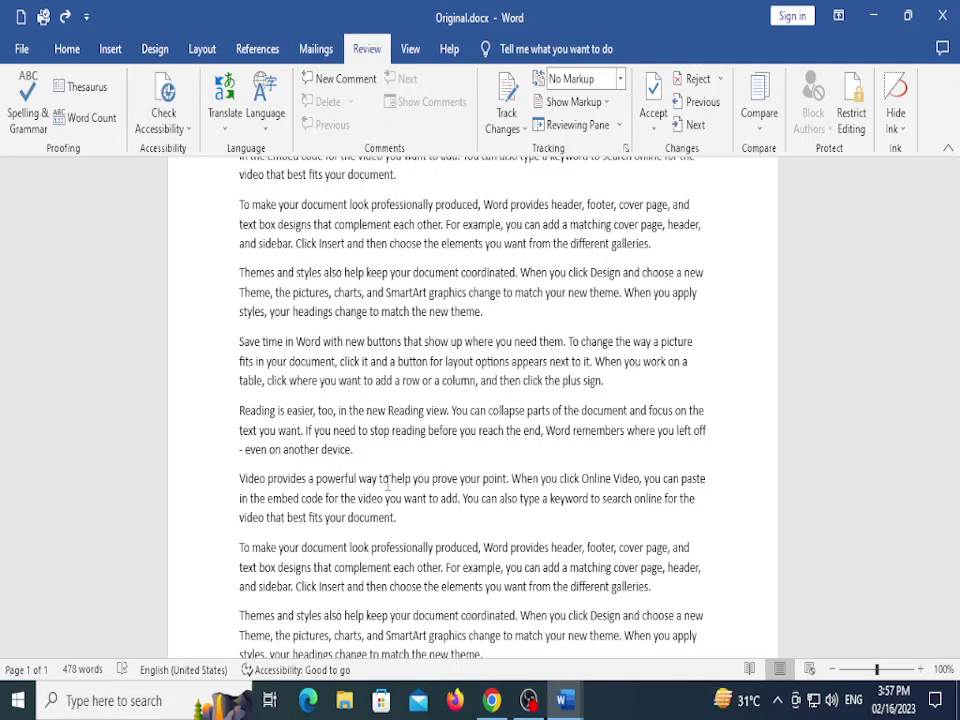
scroll(387, 484, "down", 8)
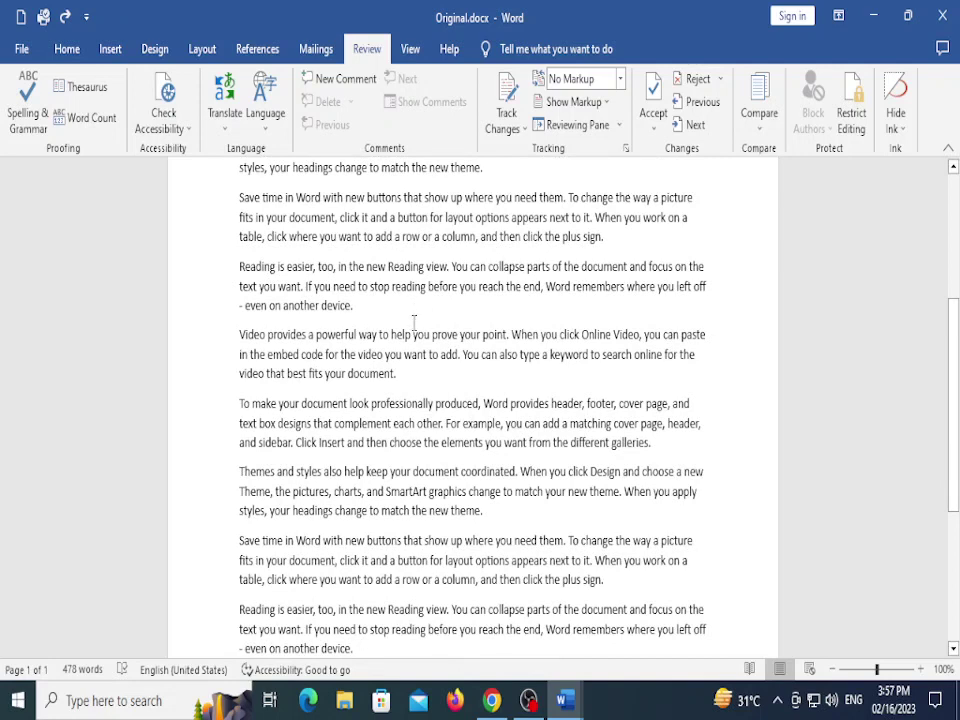
key("BackSpace")
key("BackSpace")
key("BackSpace")
key("BackSpace")
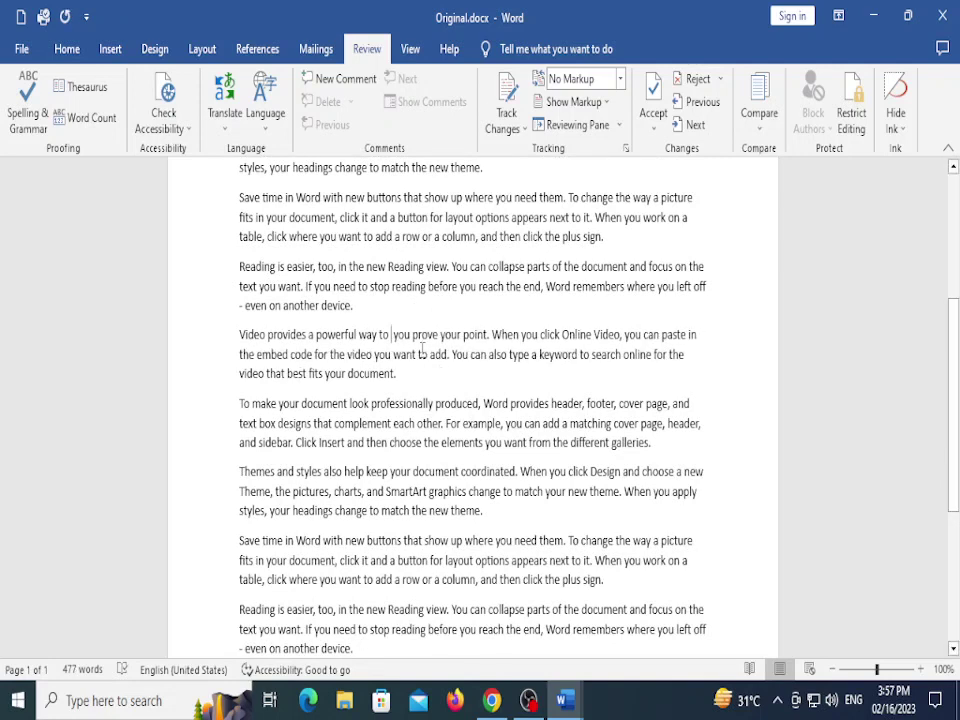
type("money")
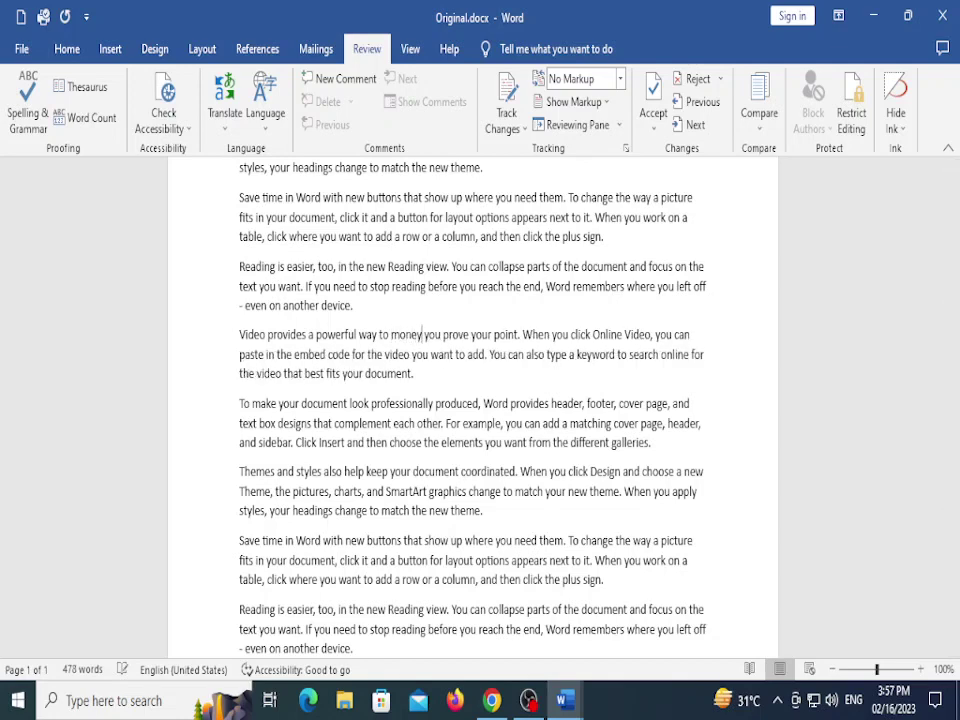
Replace "keep" with "give" in the first sentence of the eighth paragraph
scroll(410, 480, "down", 1)
scroll(409, 481, "down", 2)
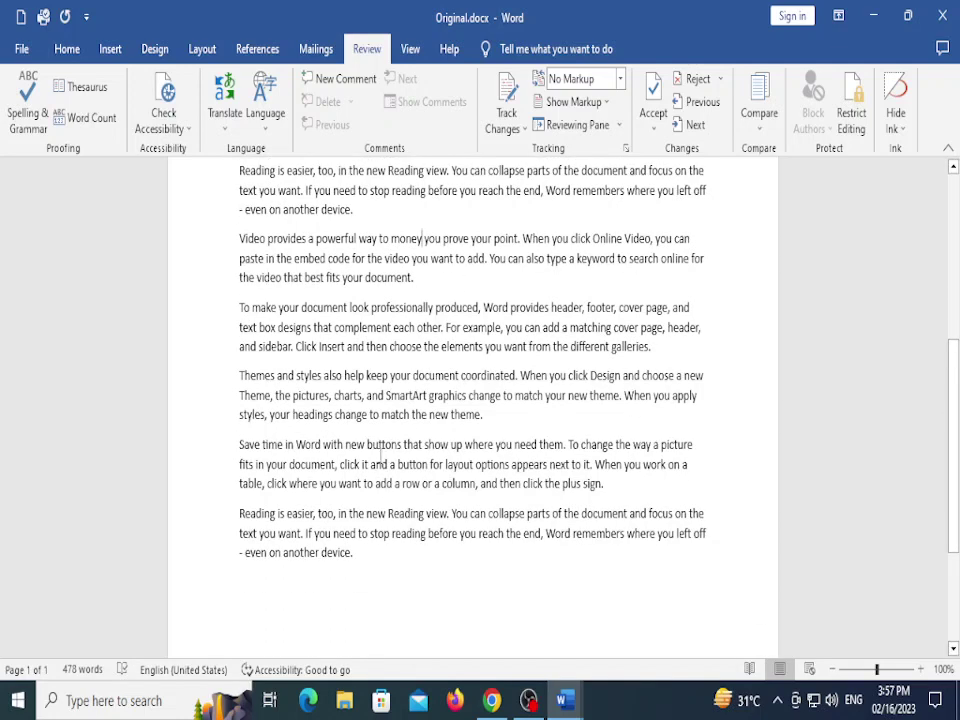
left_click(387, 370)
key("BackSpace")
key("BackSpace")
key("BackSpace")
key("BackSpace")
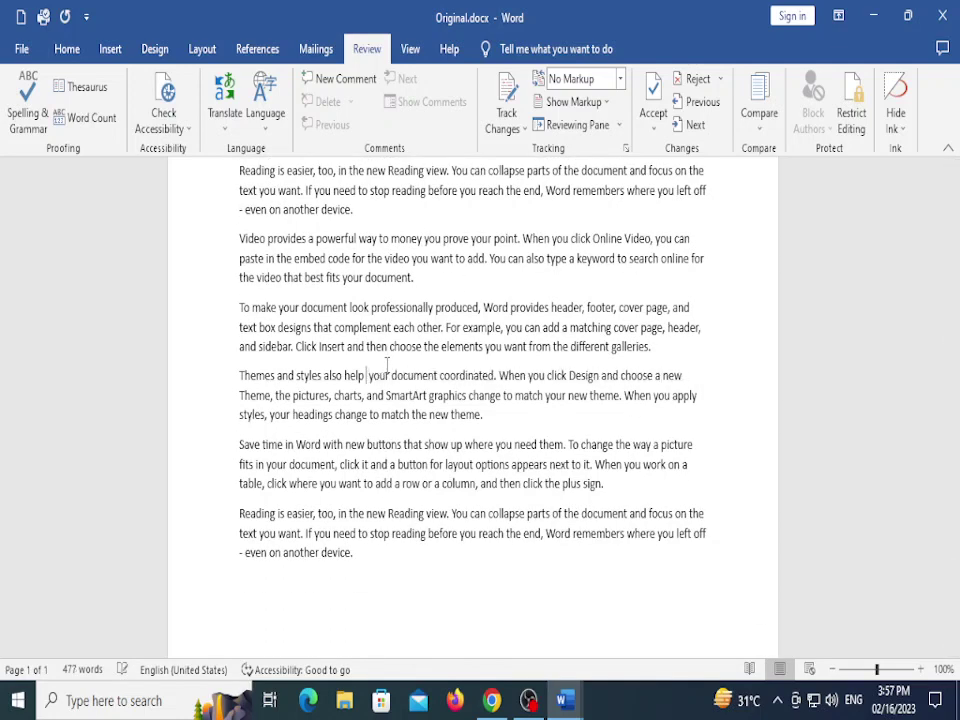
type("give")
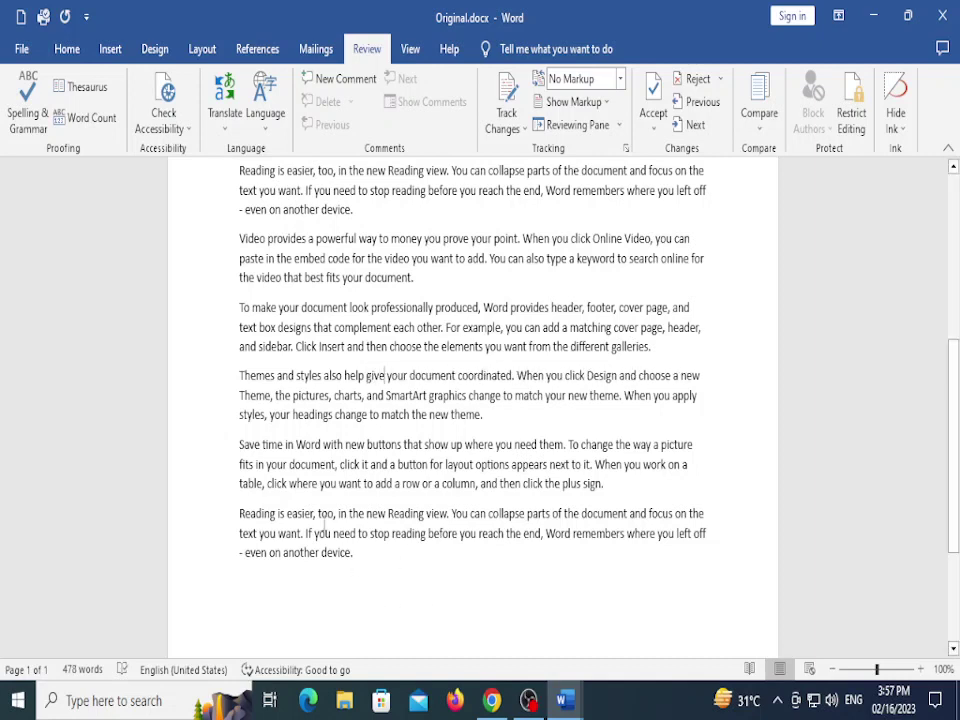
In the last paragraph, replace "easier" with "dificult" and "If" with "why"
left_click(313, 515)
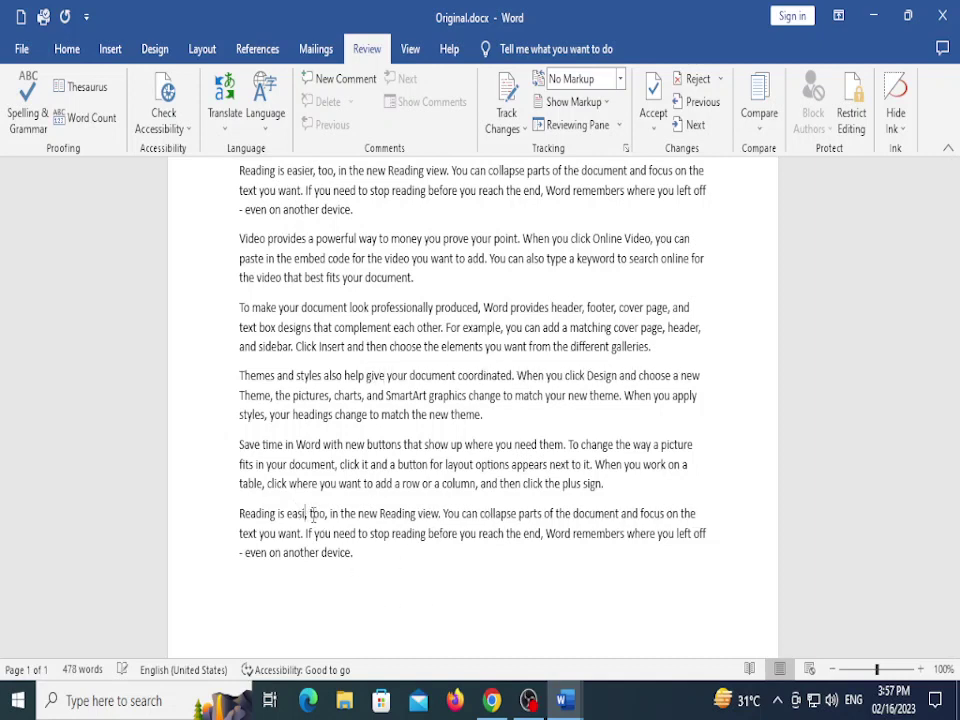
key("BackSpace")
key("BackSpace")
key("BackSpace")
key("BackSpace")
key("BackSpace")
key("BackSpace")
type("difficult")
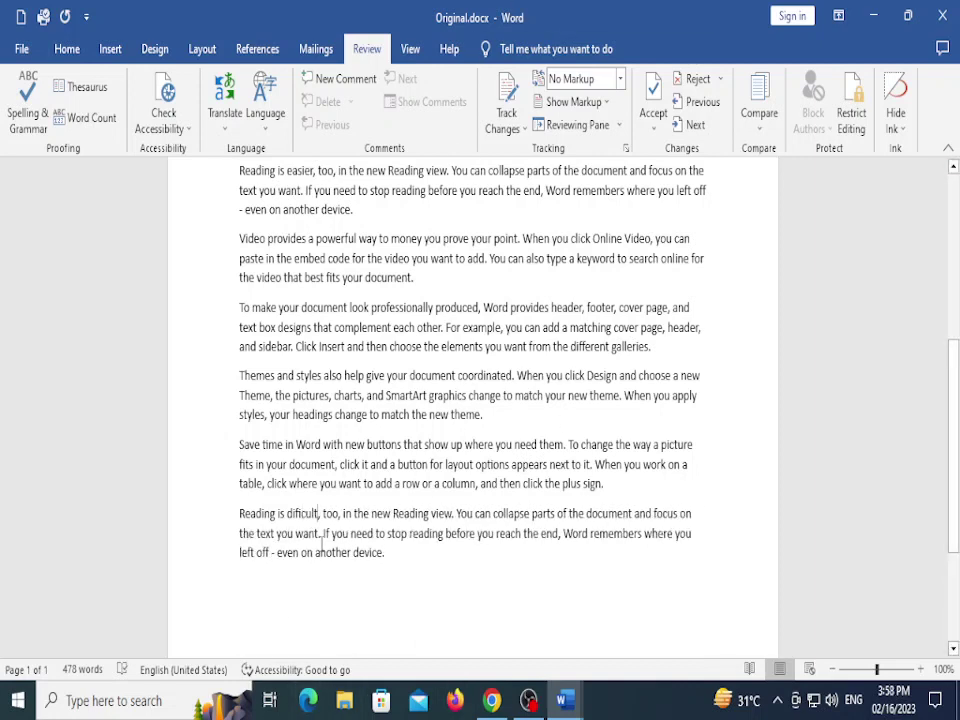
double_click(328, 533)
key("BackSpace")
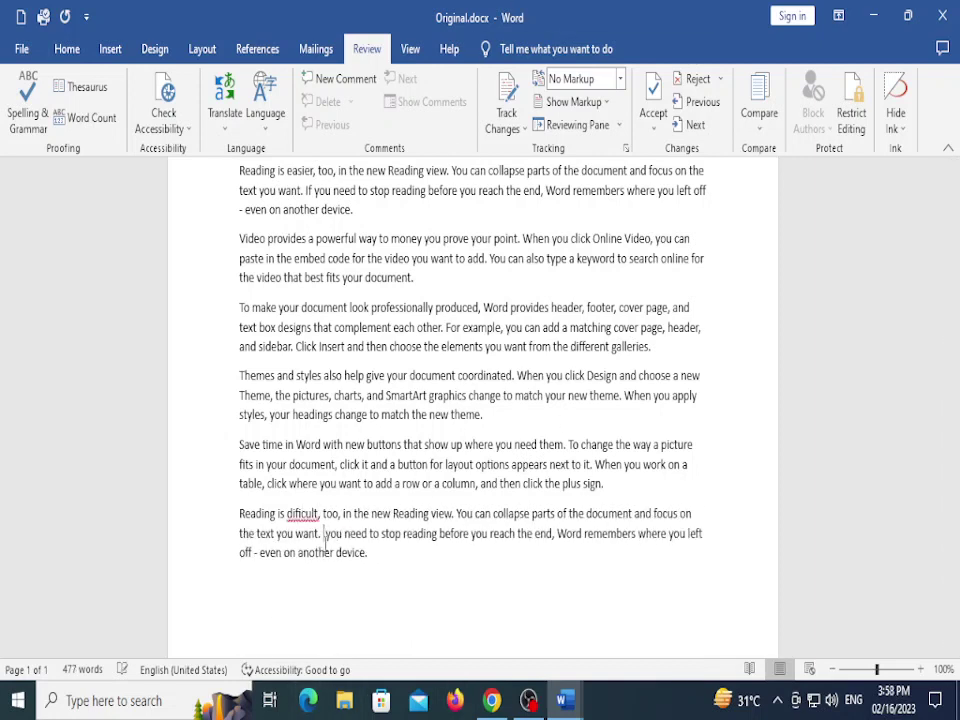
type("why")
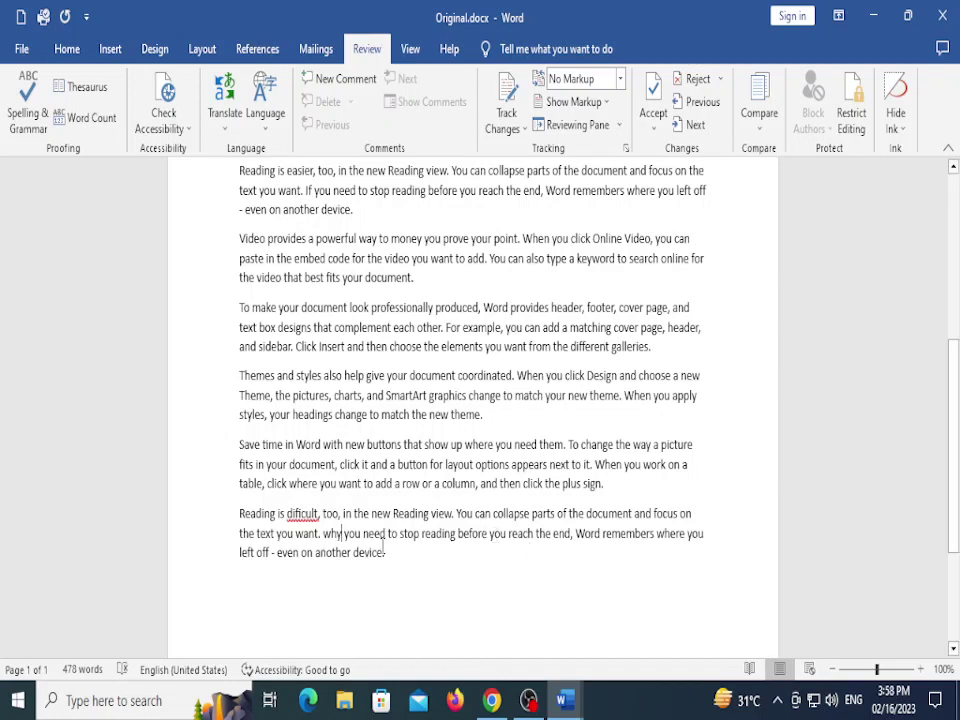
Replace the first "When" in the eighth paragraph with "This is our"
double_click(543, 375)
key("BackSpace")
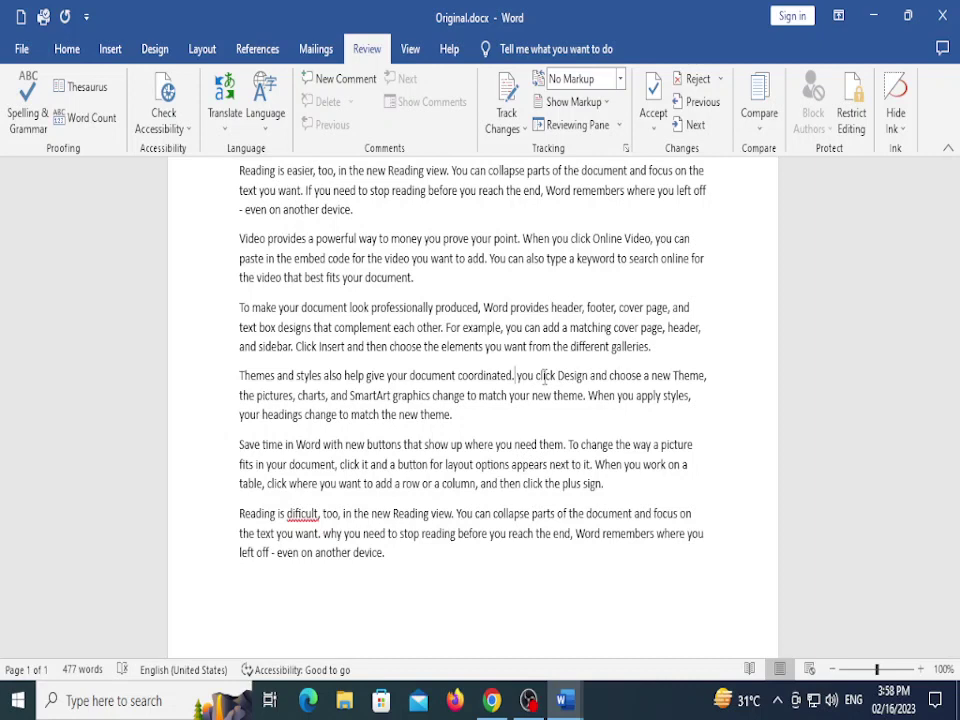
type("This")
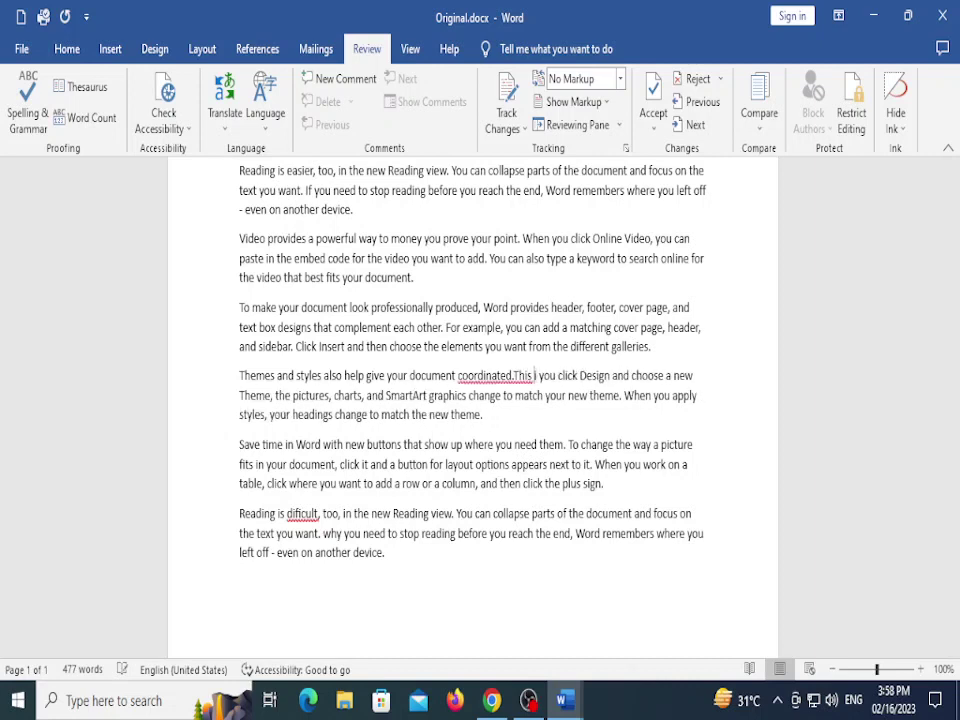
type(" is our")
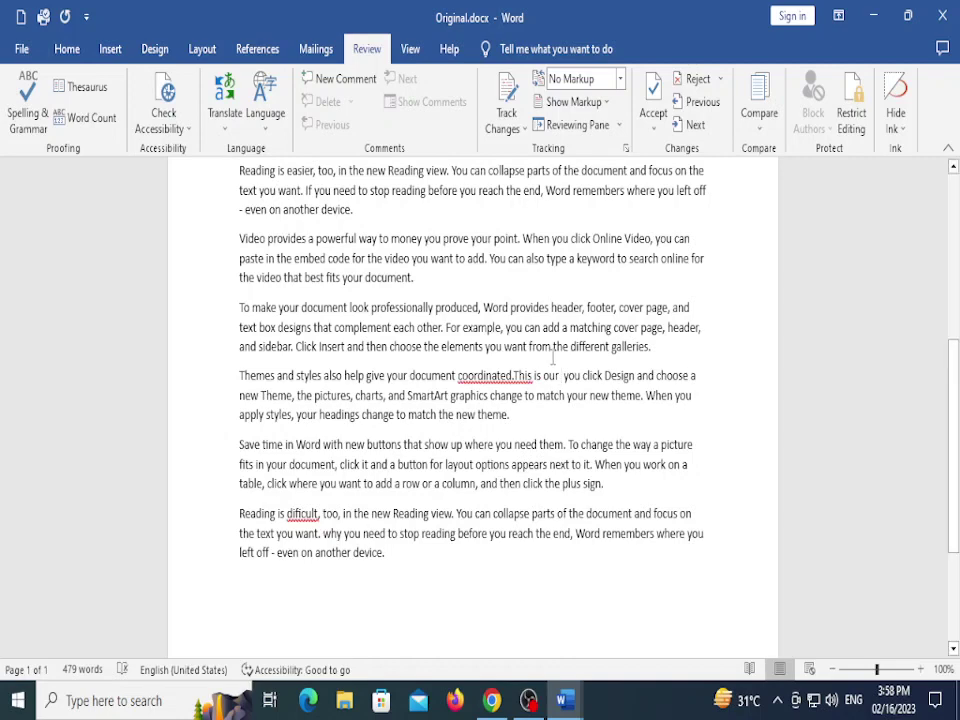
Delete "provides" from the seventh paragraph and "a powerful" from the sixth paragraph
scroll(552, 358, "up", 2)
double_click(530, 405)
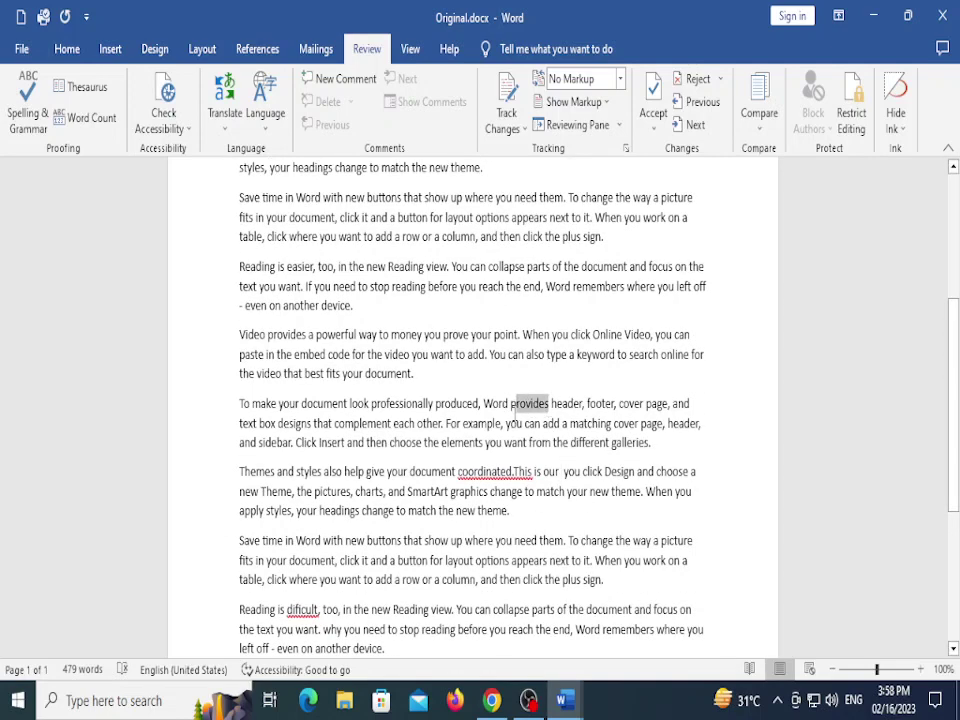
key("BackSpace")
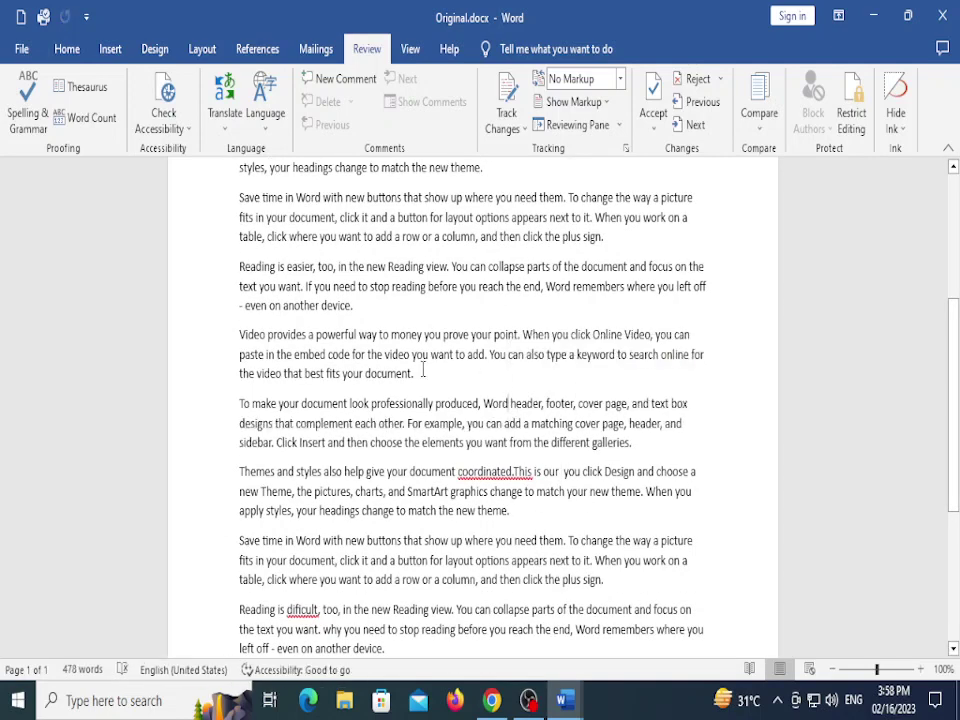
scroll(422, 370, "up", 2)
left_click_drag(358, 432, 312, 441)
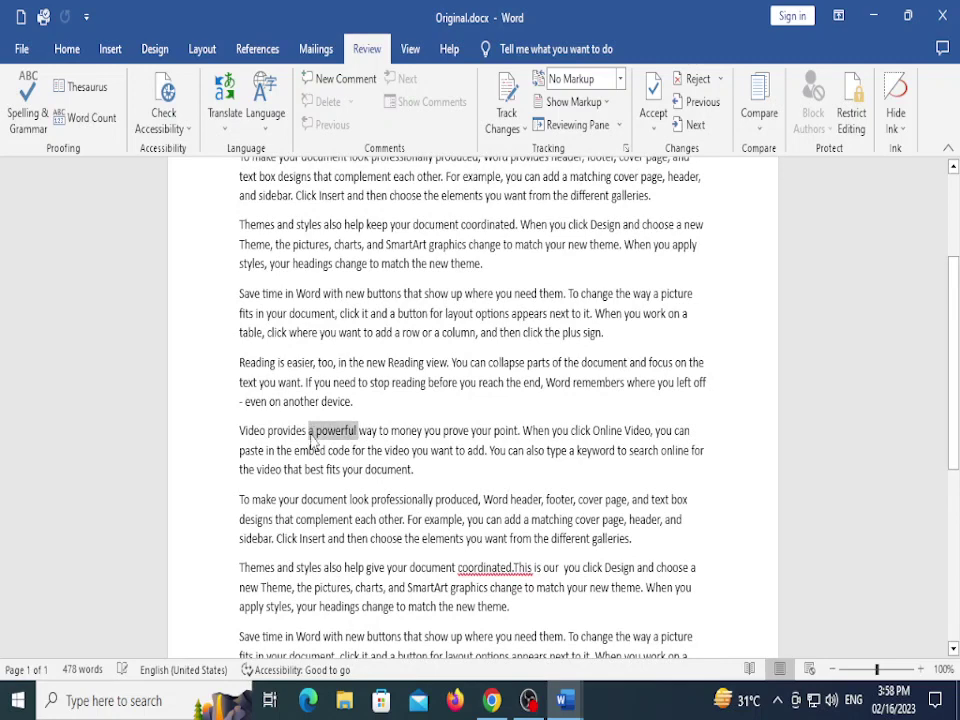
key("BackSpace")
scroll(643, 441, "up", 3)
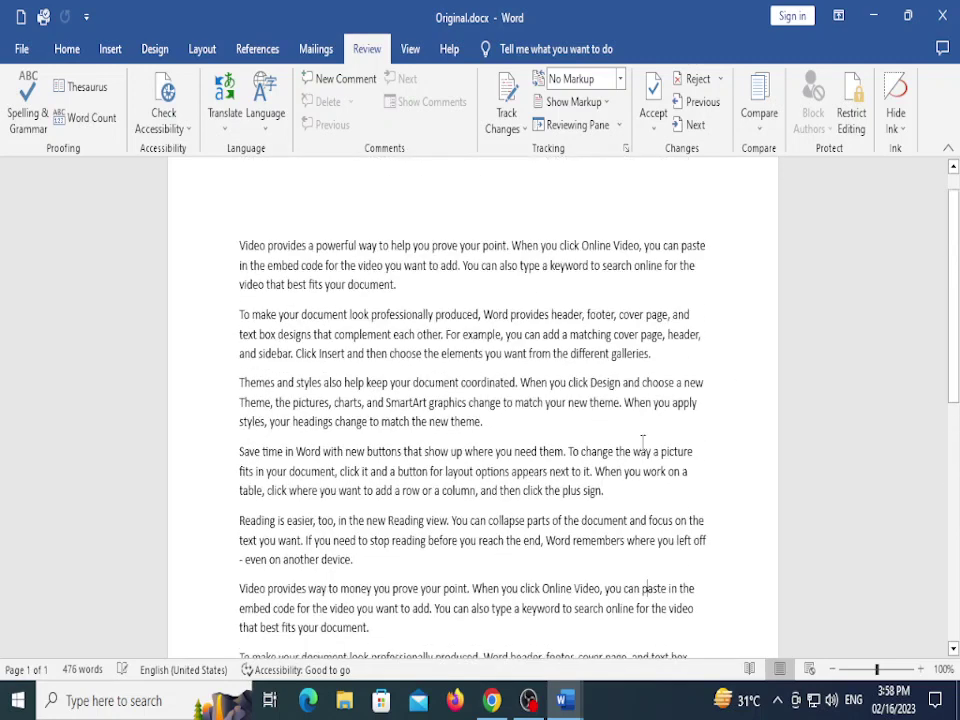
Undo all the text edits until every paragraph has its original wording
scroll(643, 441, "up", 1)
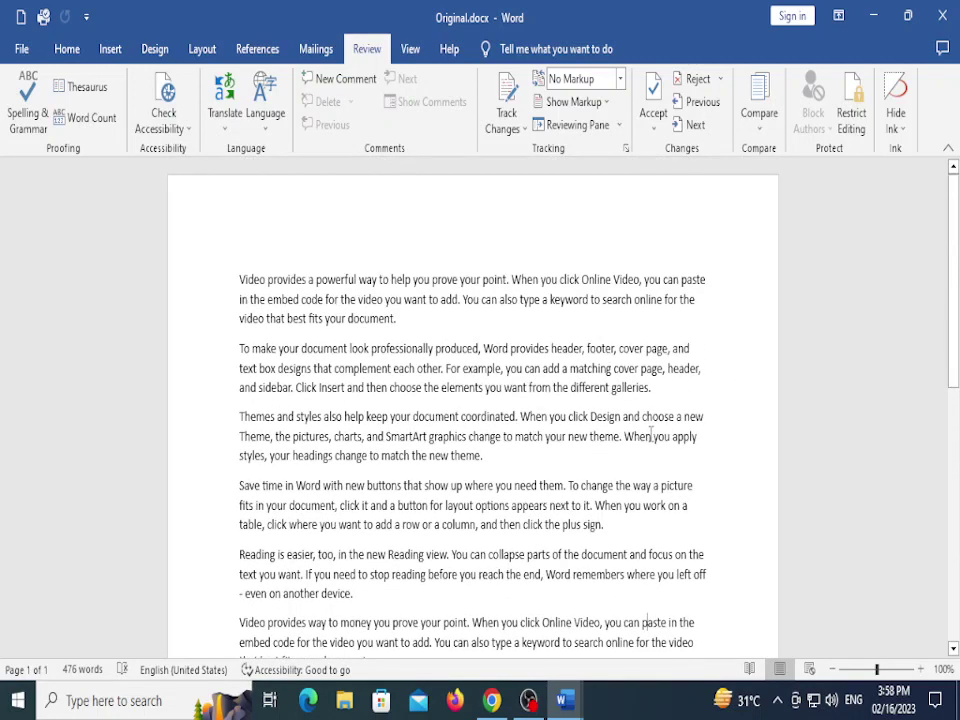
key("ctrl+z")
scroll(650, 433, "down", 6)
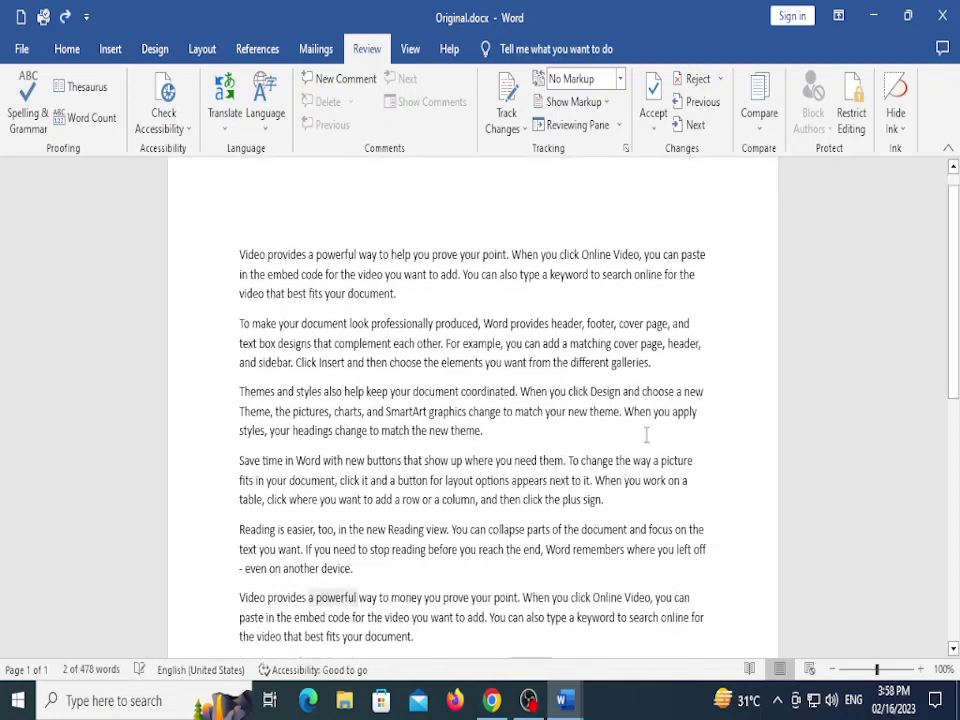
key("ctrl+z")
key("ctrl+z")
key("ctrl+z")
key("ctrl+z")
key("ctrl+z")
key("ctrl+z")
key("ctrl+z")
key("ctrl+z")
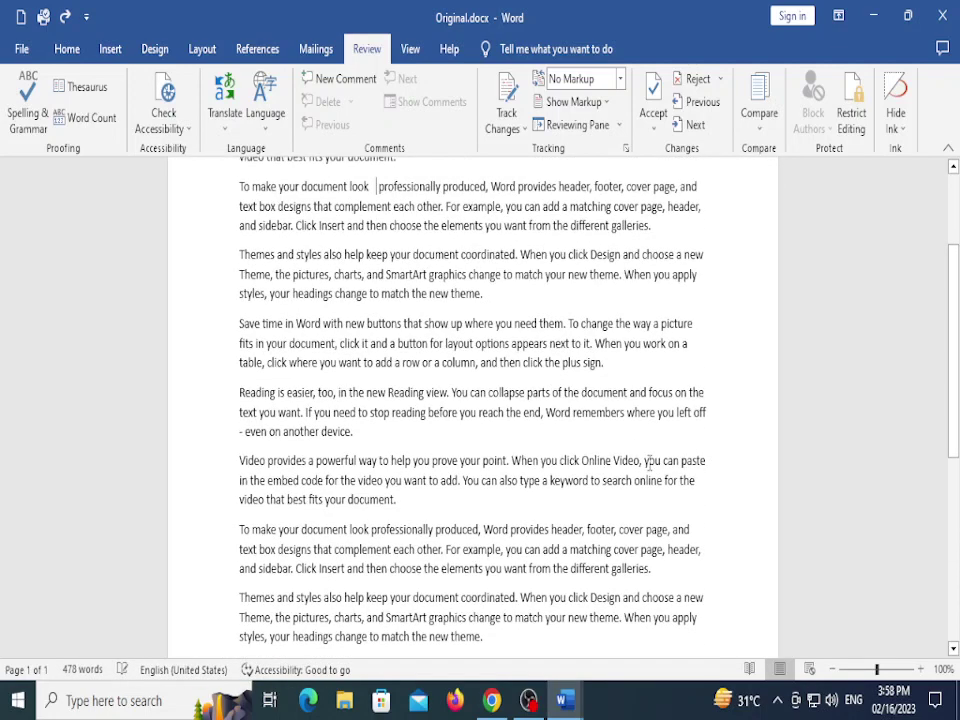
key("ctrl+z")
key("ctrl+z")
key("ctrl+z")
key("ctrl+z")
key("ctrl+z")
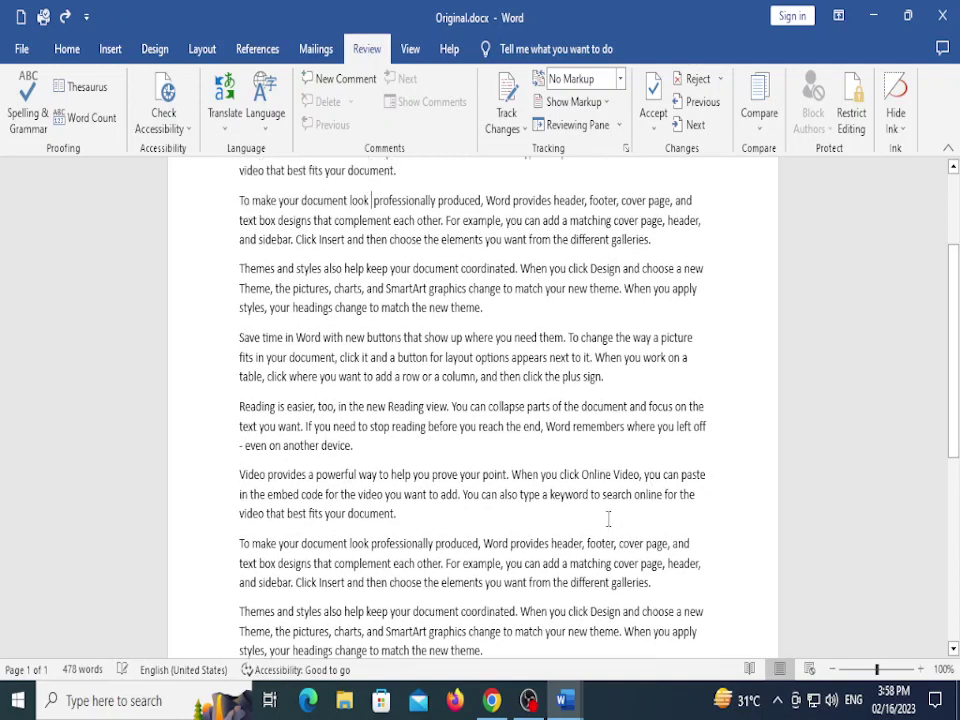
key("ctrl+z")
key("ctrl+z")
key("ctrl+z")
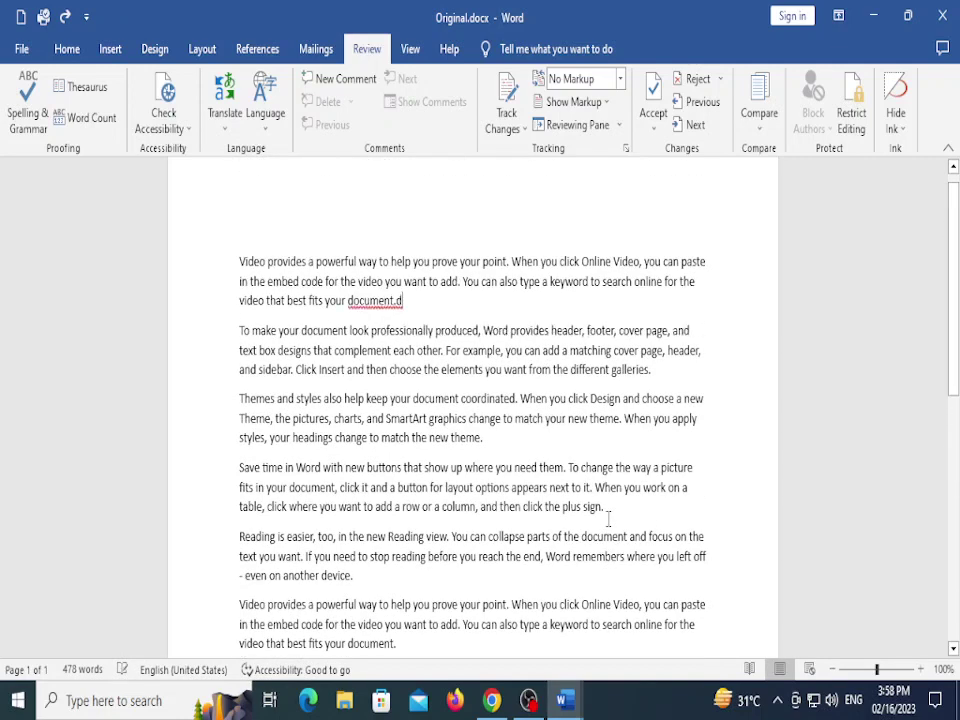
key("ctrl+z")
key("ctrl+z")
key("ctrl+z")
Turn on Track Changes and set the markup display to No Markup
left_click(507, 105)
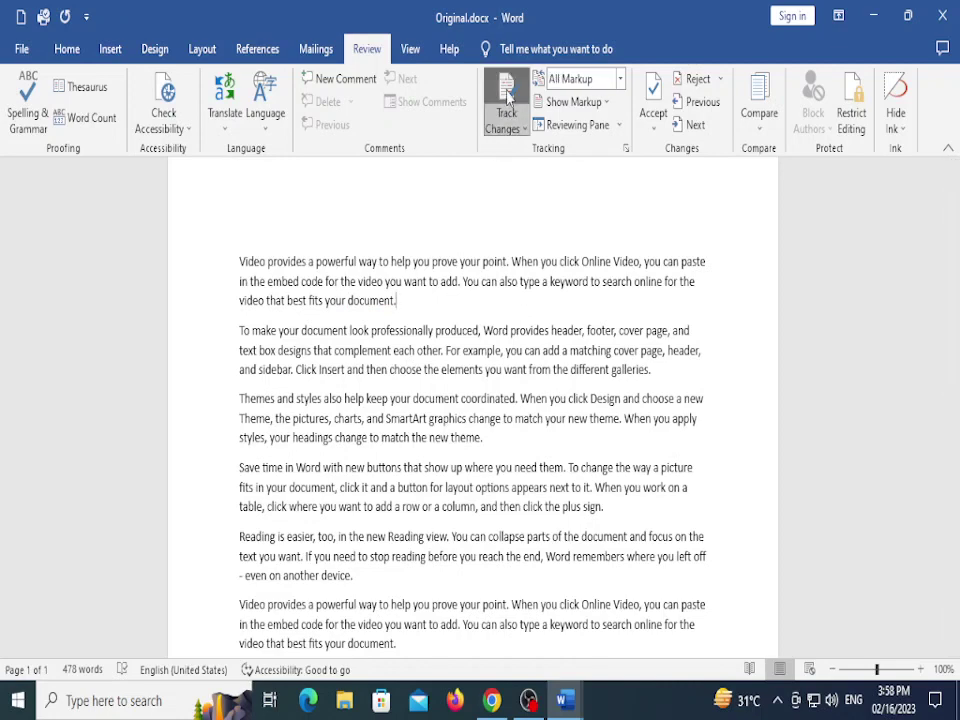
left_click(620, 78)
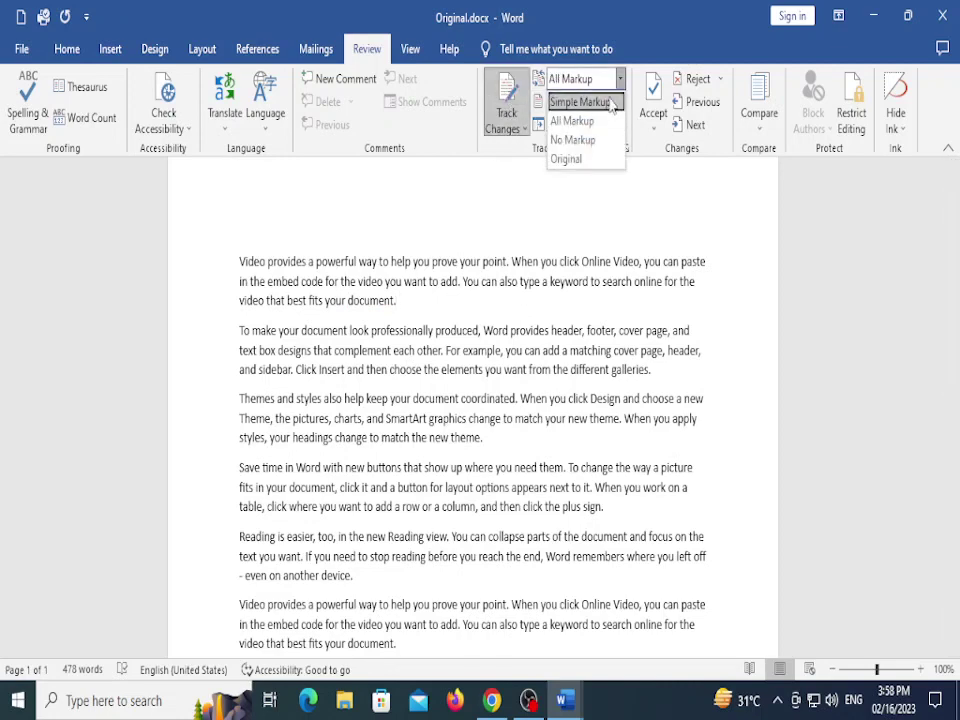
left_click(572, 140)
Replace "click" with "press" before "it and a button" in the fourth paragraph
scroll(447, 514, "down", 2)
scroll(446, 511, "down", 1)
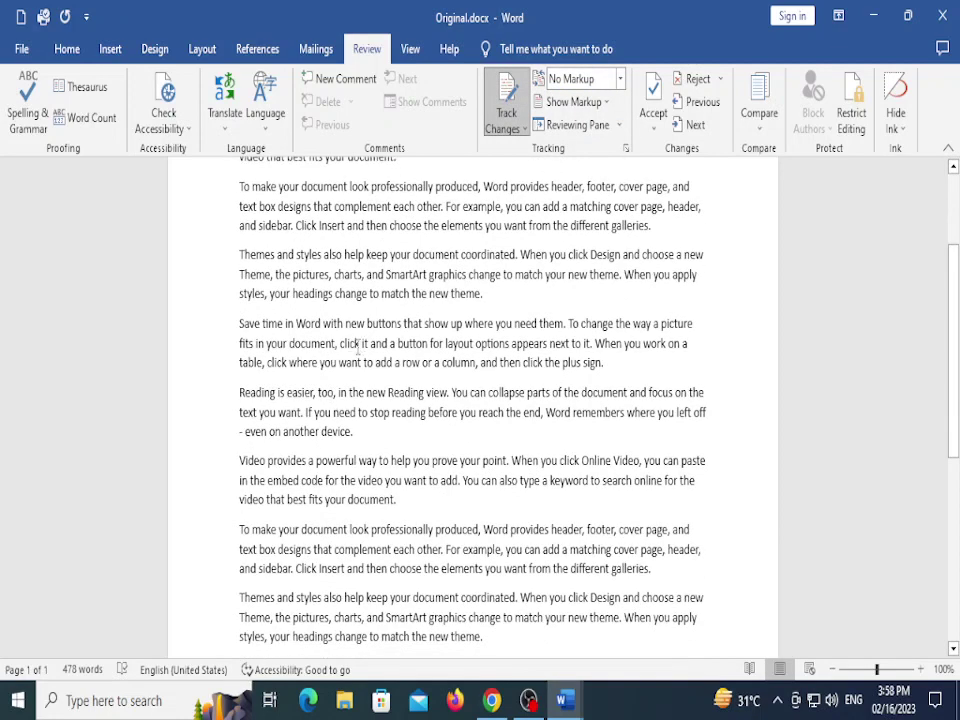
double_click(358, 345)
key("Delete")
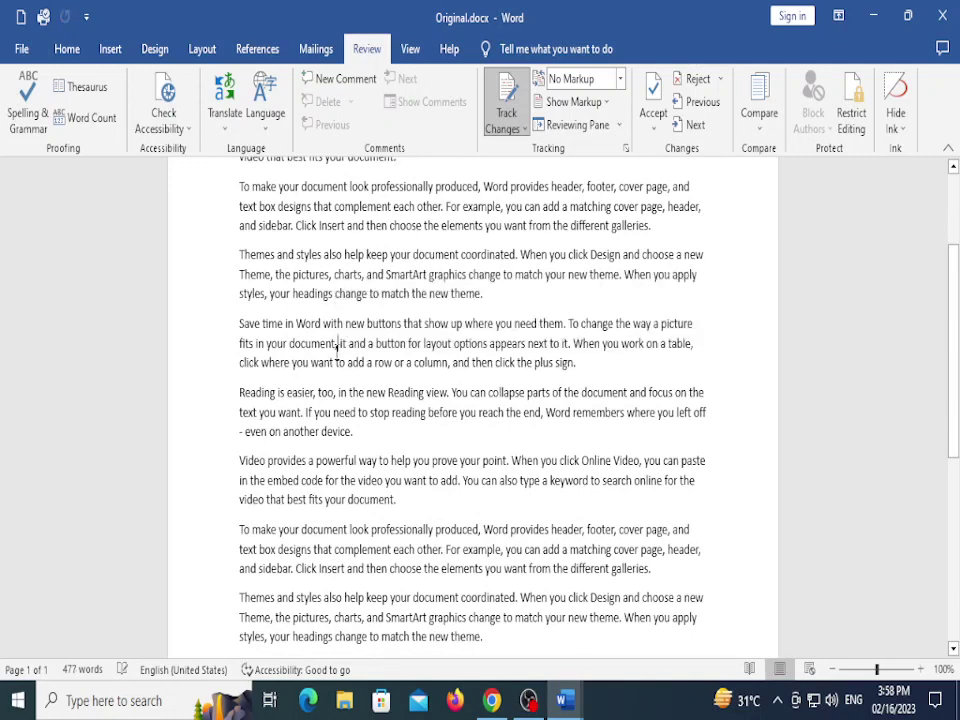
type("press")
Replace "designs" with "web" after "text box" in the seventh paragraph
scroll(295, 410, "down", 2)
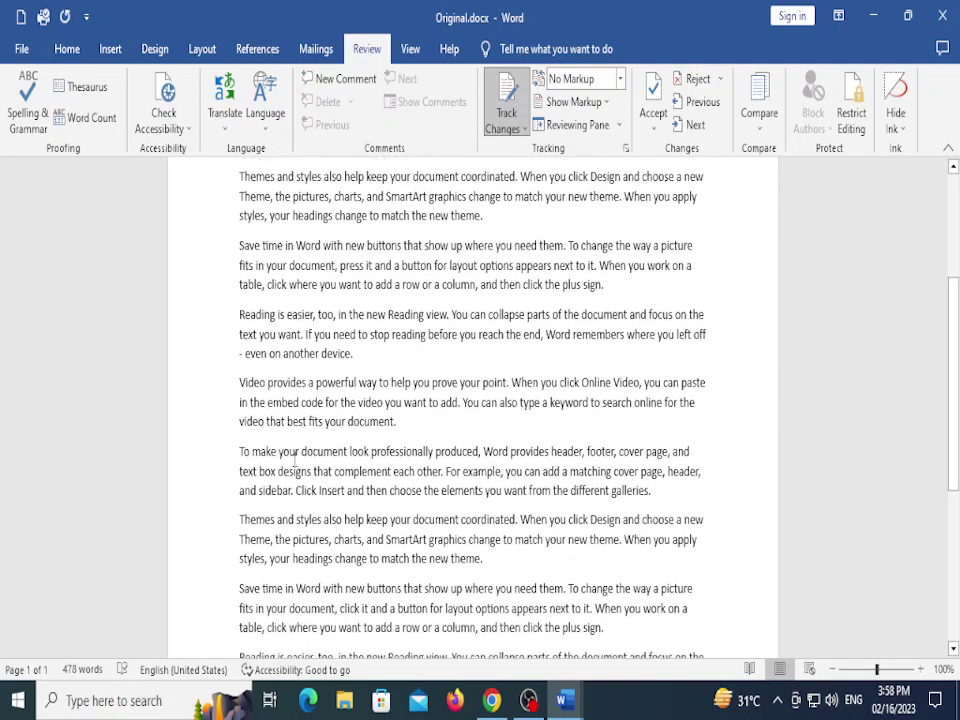
scroll(295, 410, "down", 1)
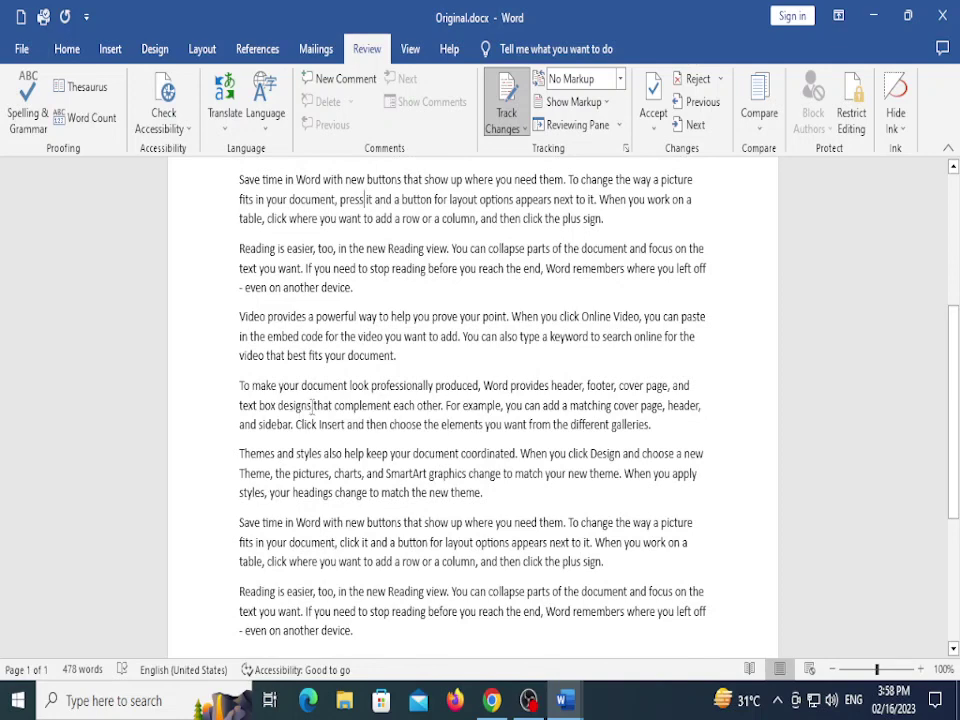
left_click(313, 405)
key("BackSpace")
key("BackSpace")
key("BackSpace")
key("BackSpace")
key("BackSpace")
key("BackSpace")
key("BackSpace")
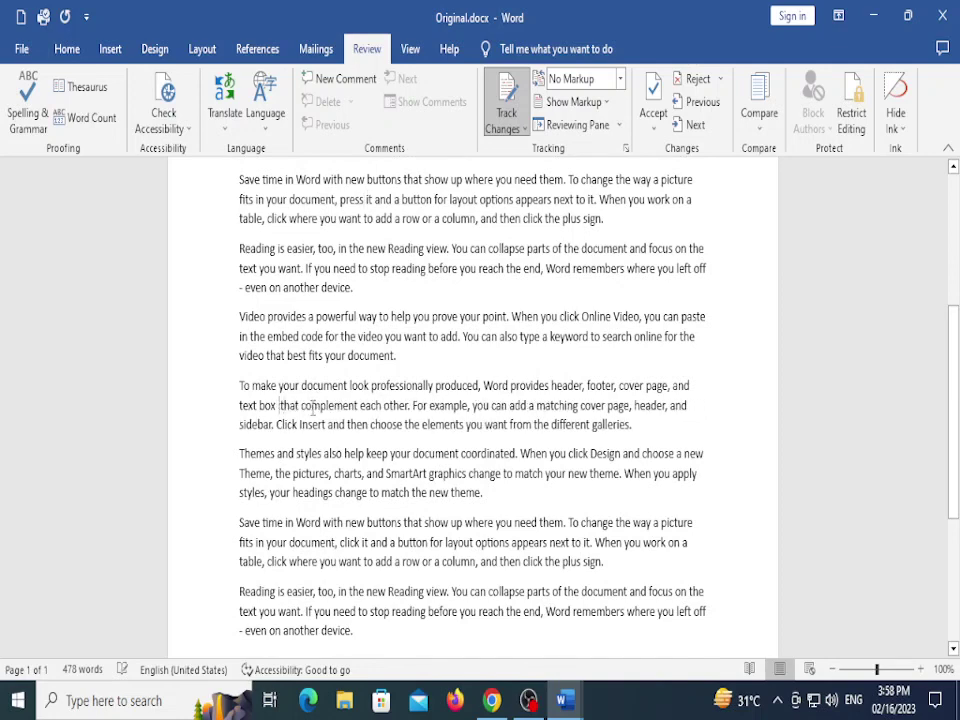
type("web")
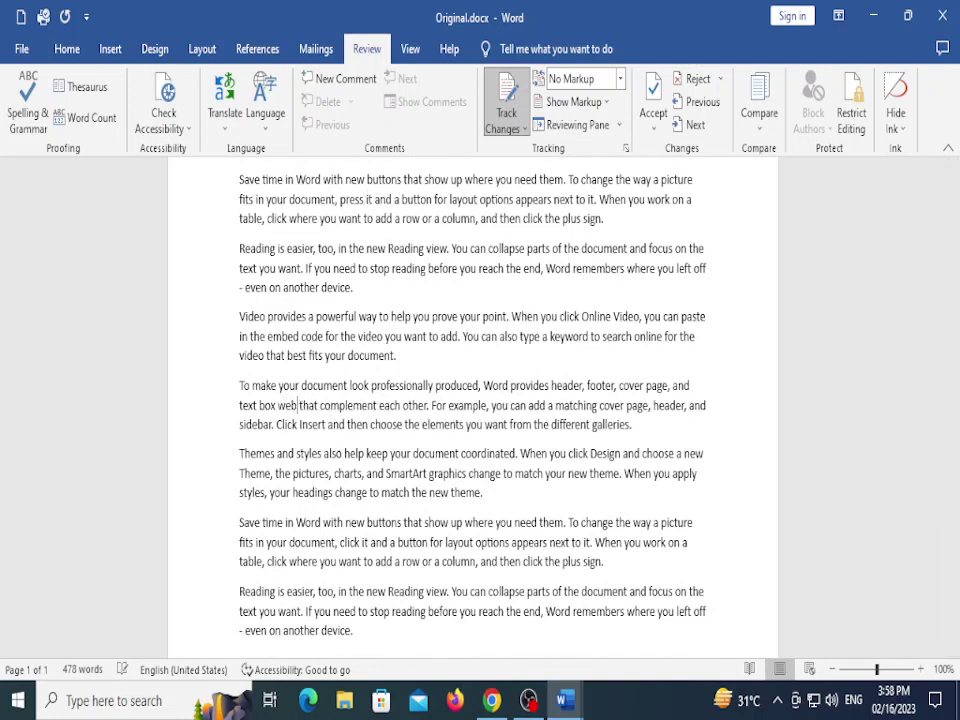
Replace "easier" with "dificult" in the first sentence of the last paragraph
scroll(303, 313, "down", 4)
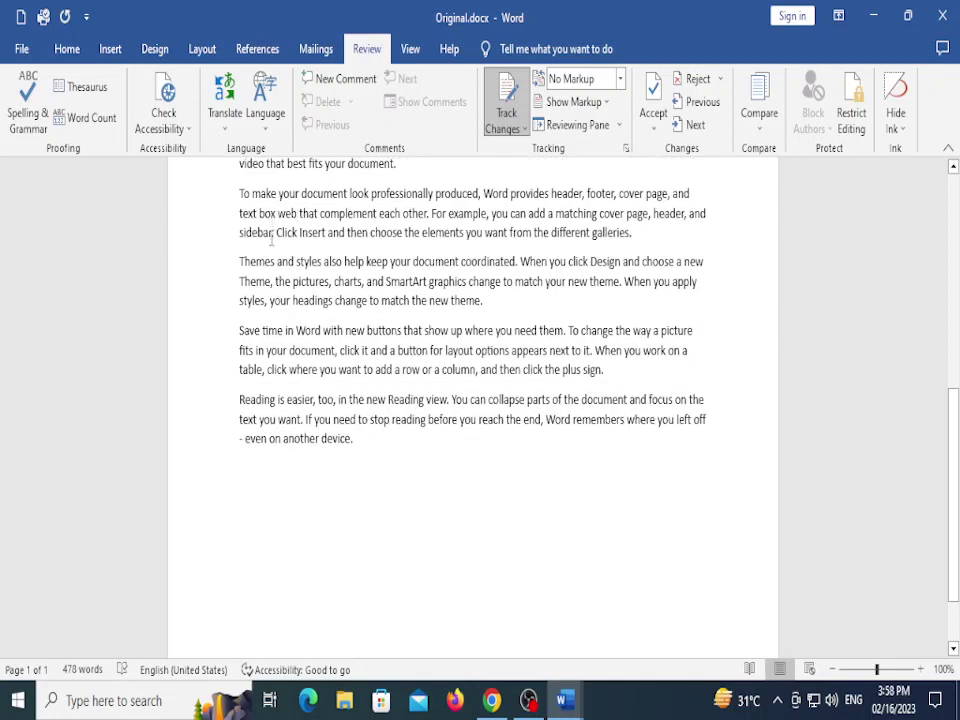
left_click(315, 399)
key("BackSpace")
key("BackSpace")
key("BackSpace")
key("BackSpace")
key("BackSpace")
key("BackSpace")
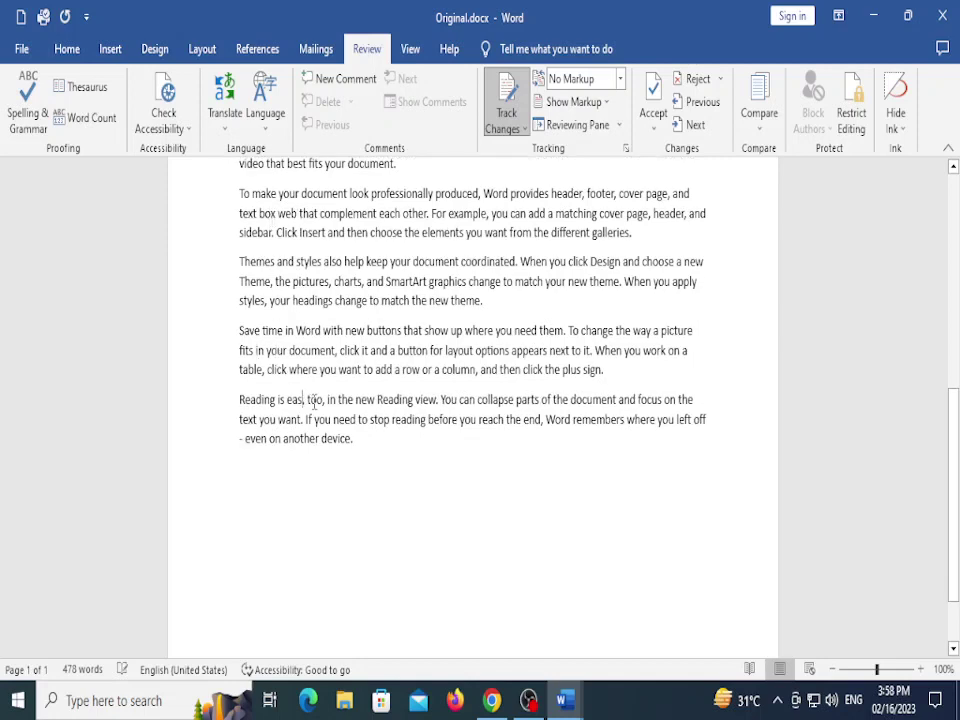
type("diffi")
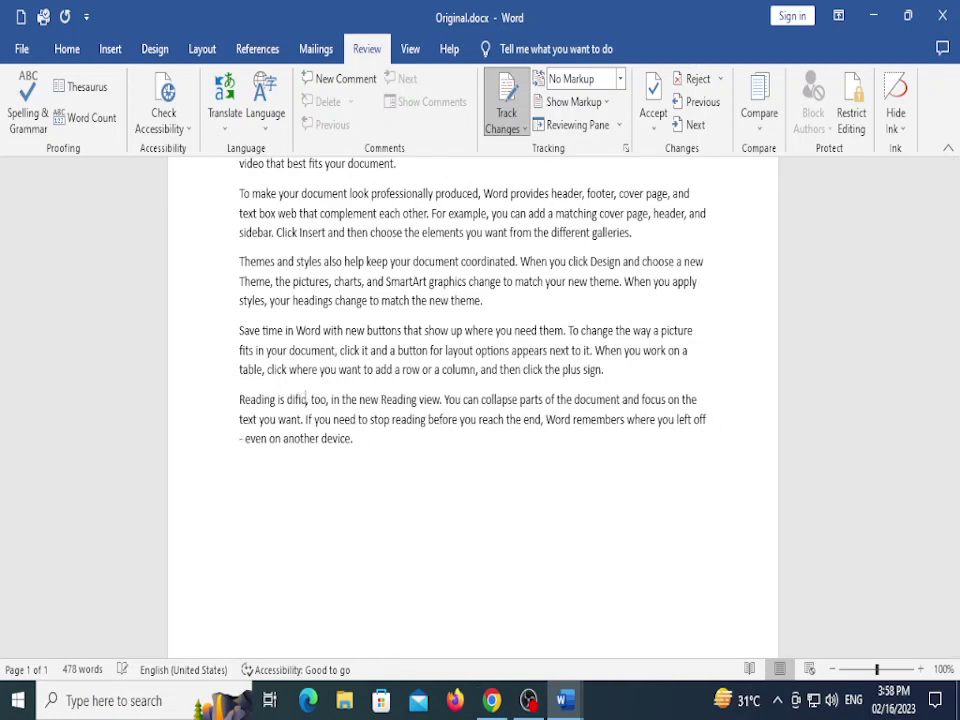
type("cult")
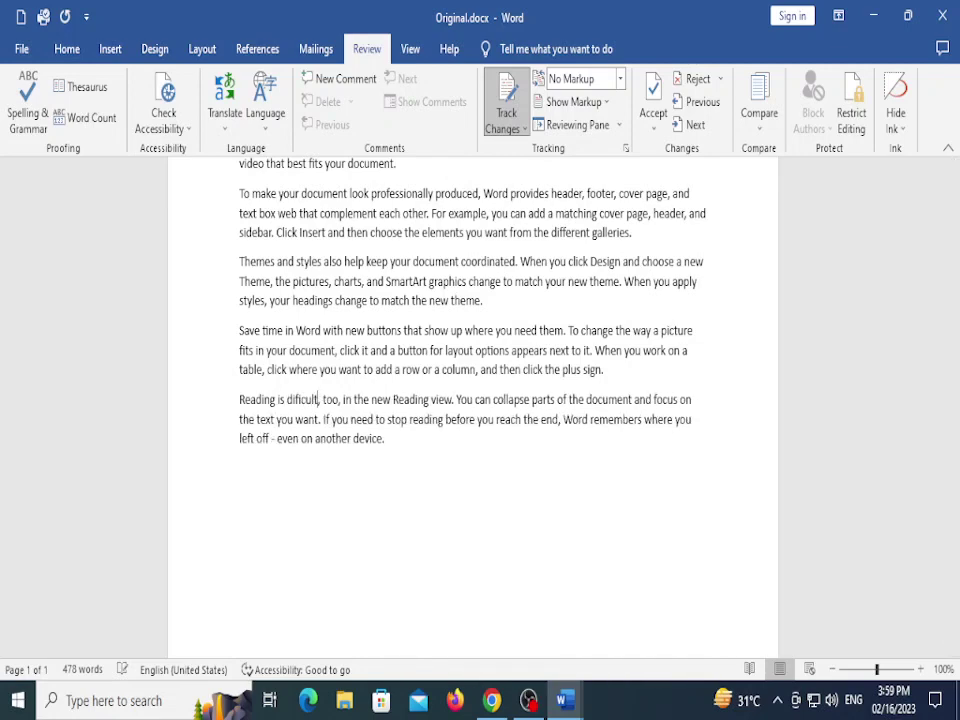
Set the tracked changes display to All Markup
scroll(555, 409, "up", 4)
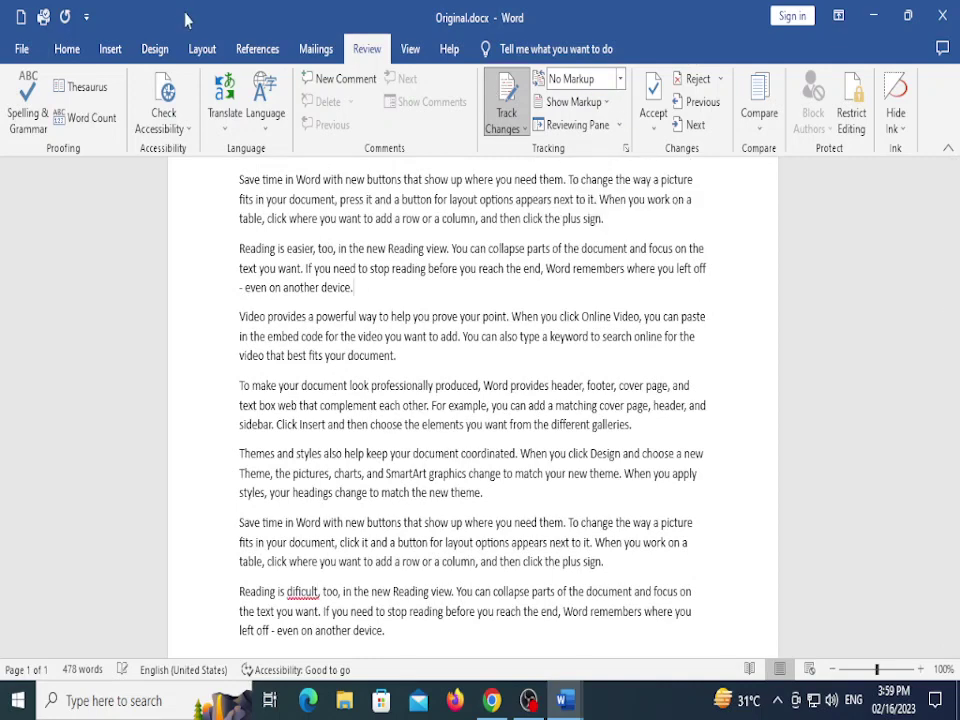
left_click(67, 48)
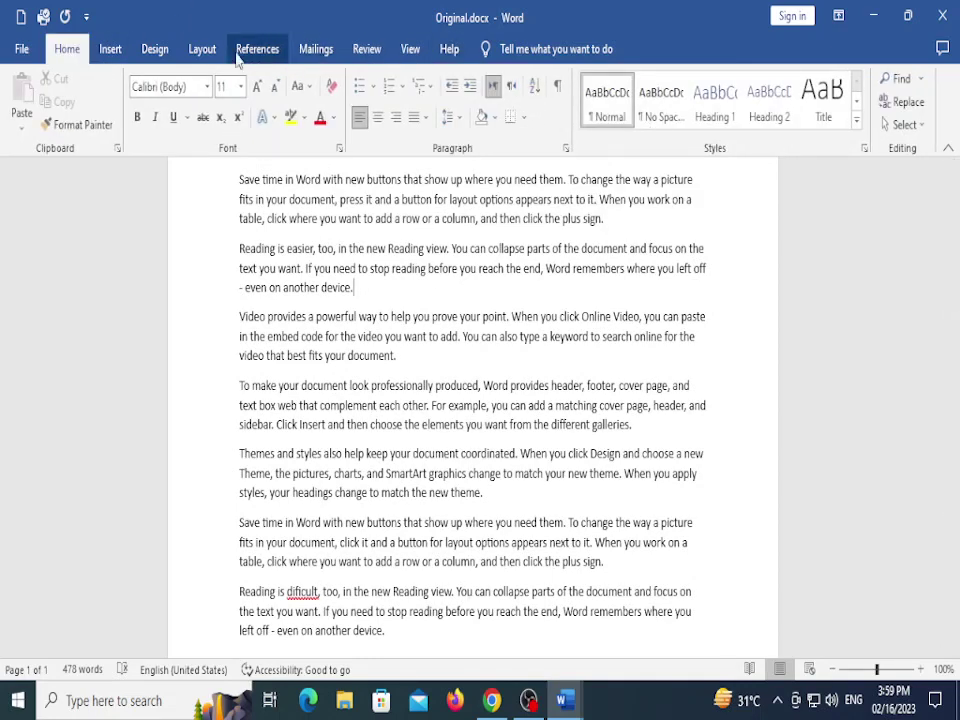
left_click(367, 48)
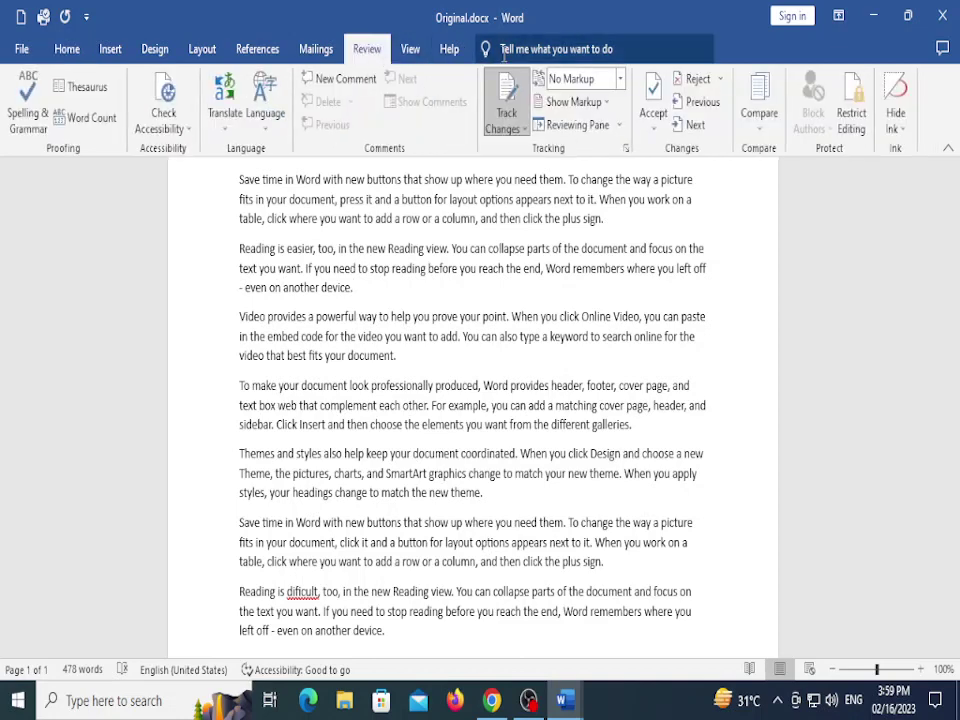
left_click(620, 78)
left_click(572, 121)
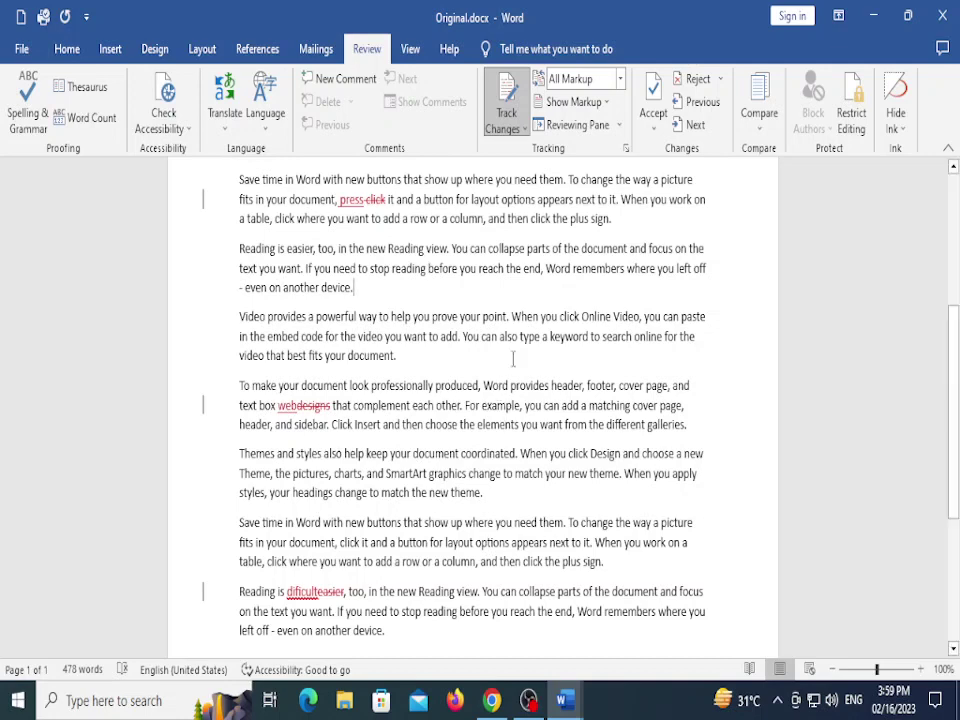
Examine the marked insertions and deletions throughout the document and the types of markup that can be shown
scroll(499, 394, "down", 3)
scroll(520, 300, "up", 5)
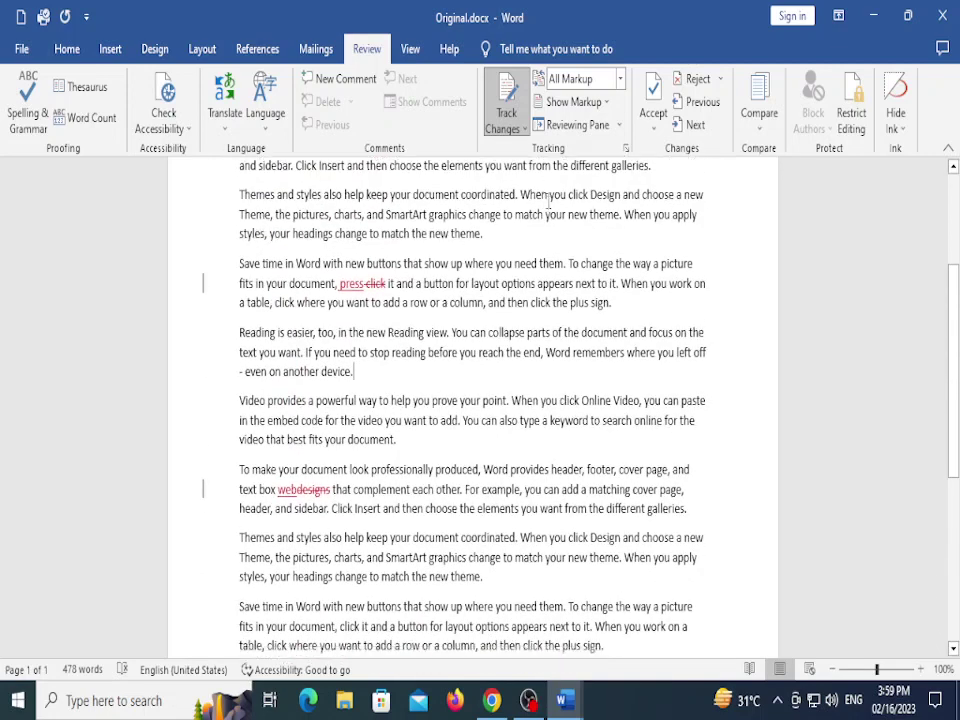
scroll(534, 238, "down", 2)
scroll(529, 280, "down", 1)
scroll(529, 279, "up", 2)
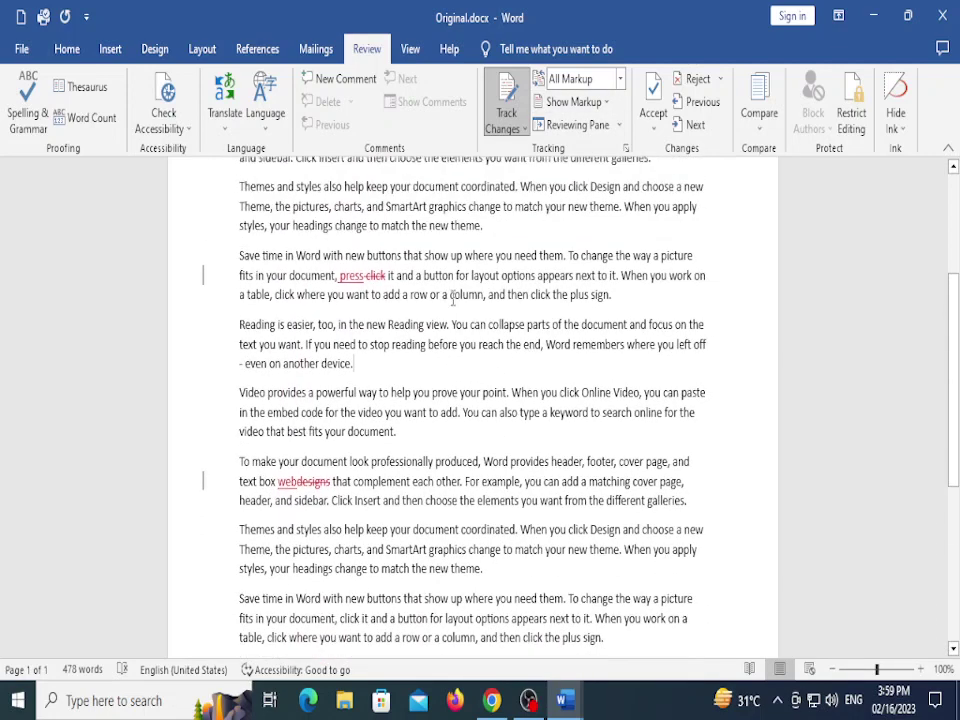
left_click(590, 101)
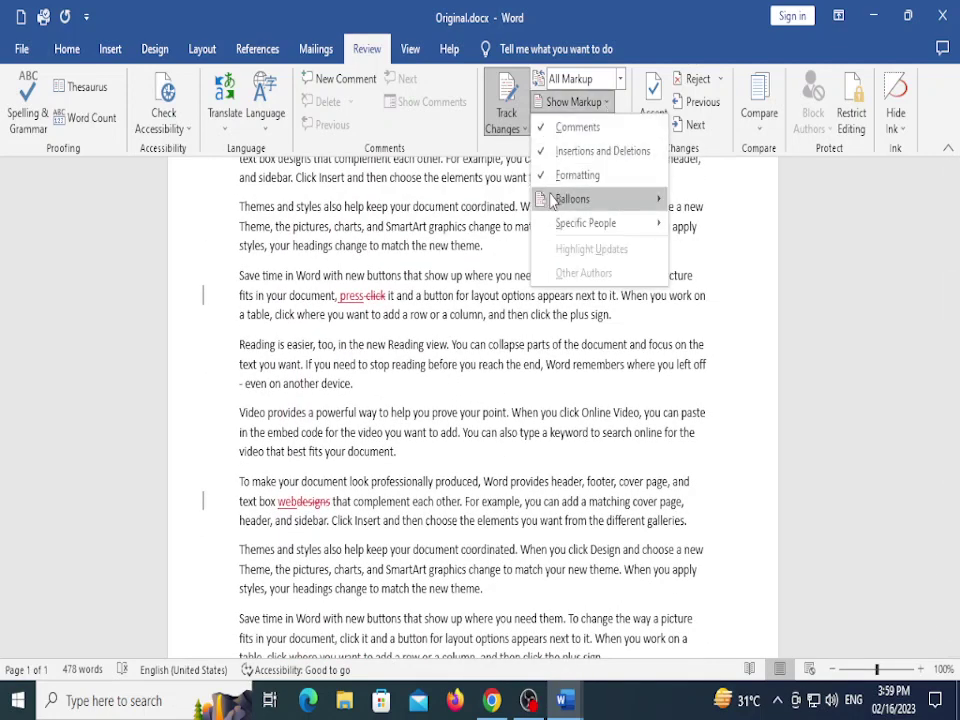
left_click(560, 128)
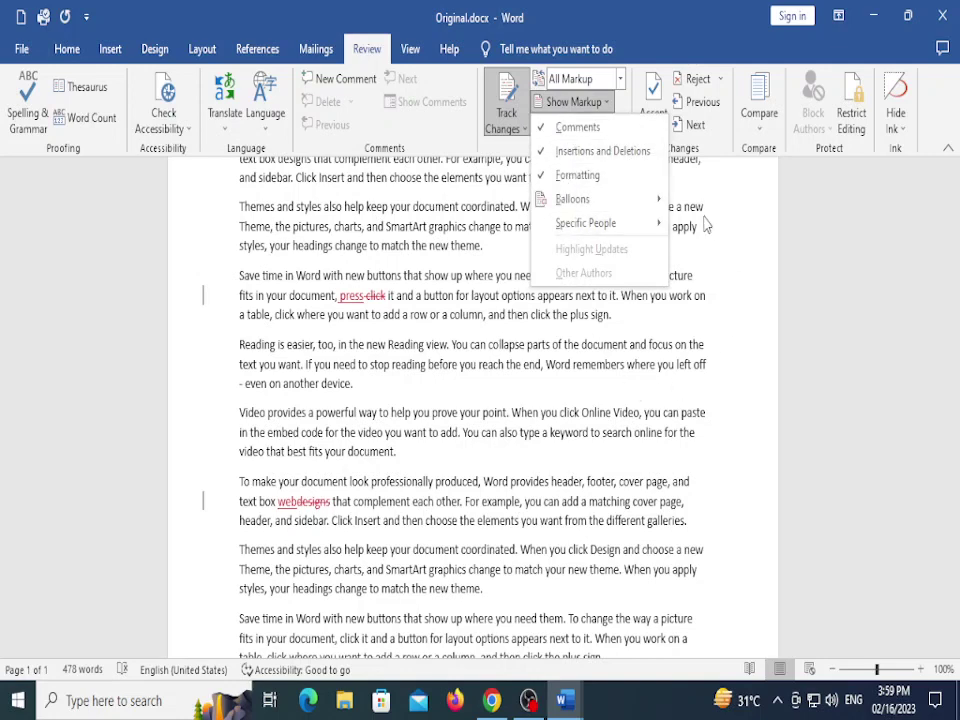
left_click(746, 229)
scroll(474, 300, "down", 2)
scroll(474, 300, "down", 1)
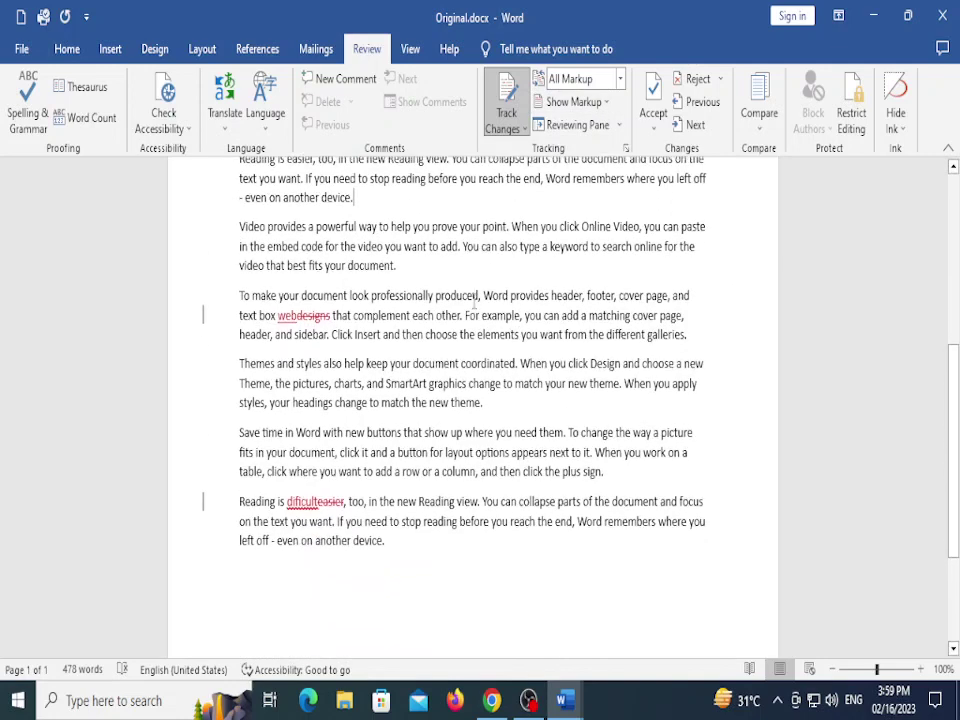
scroll(485, 350, "up", 3)
scroll(496, 393, "up", 2)
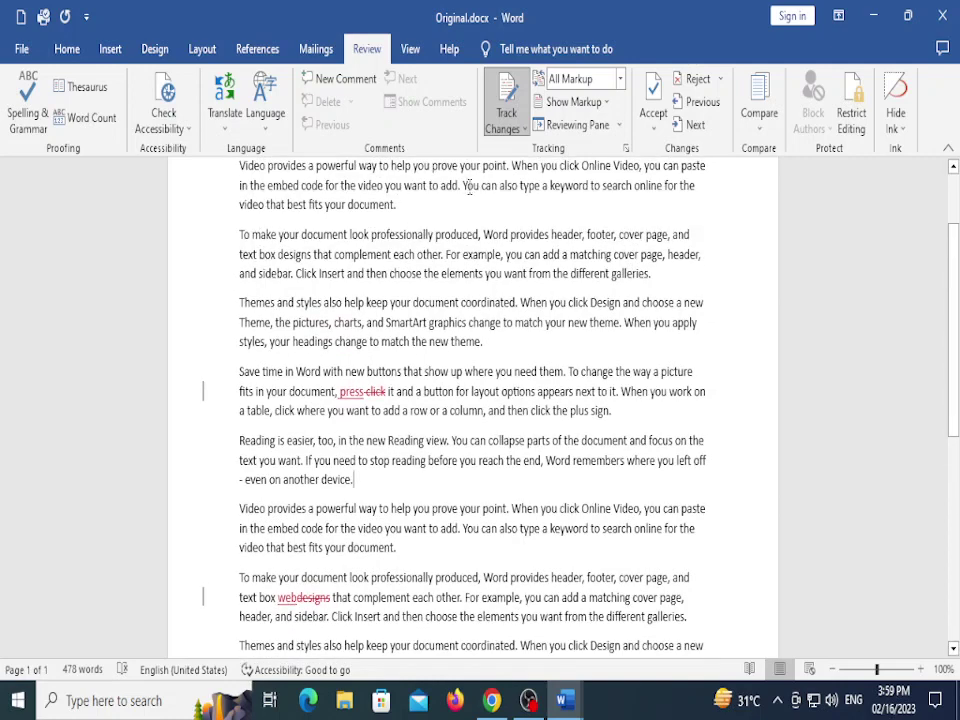
Delete "look" from the first sentence of the second paragraph and set the markup display to No Markup
scroll(355, 455, "up", 1)
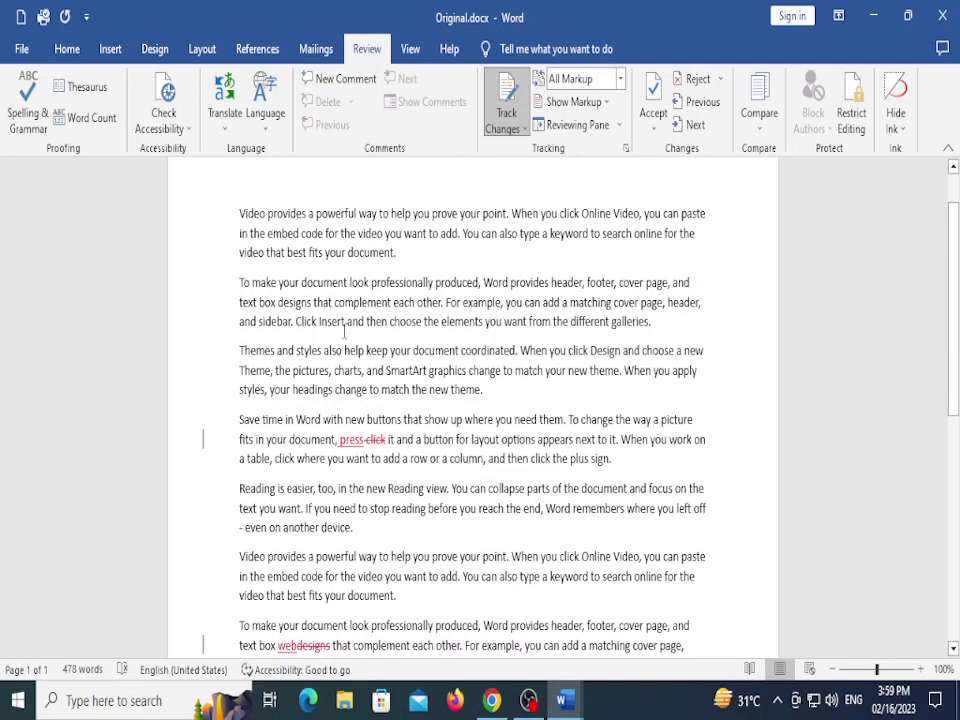
key("ctrl+BackSpace")
left_click(619, 79)
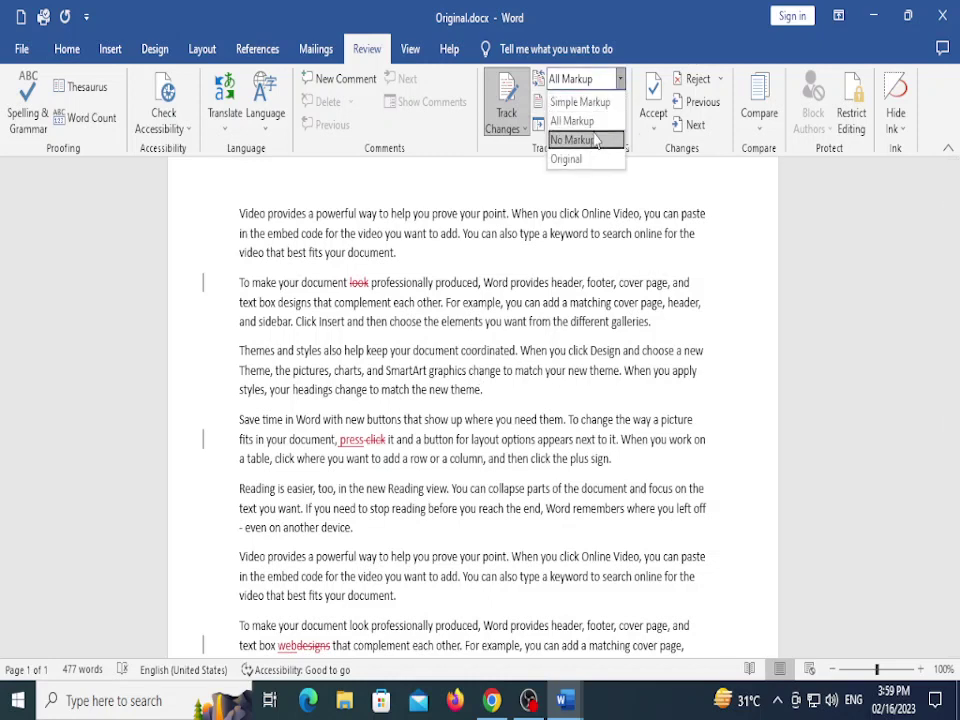
left_click(585, 140)
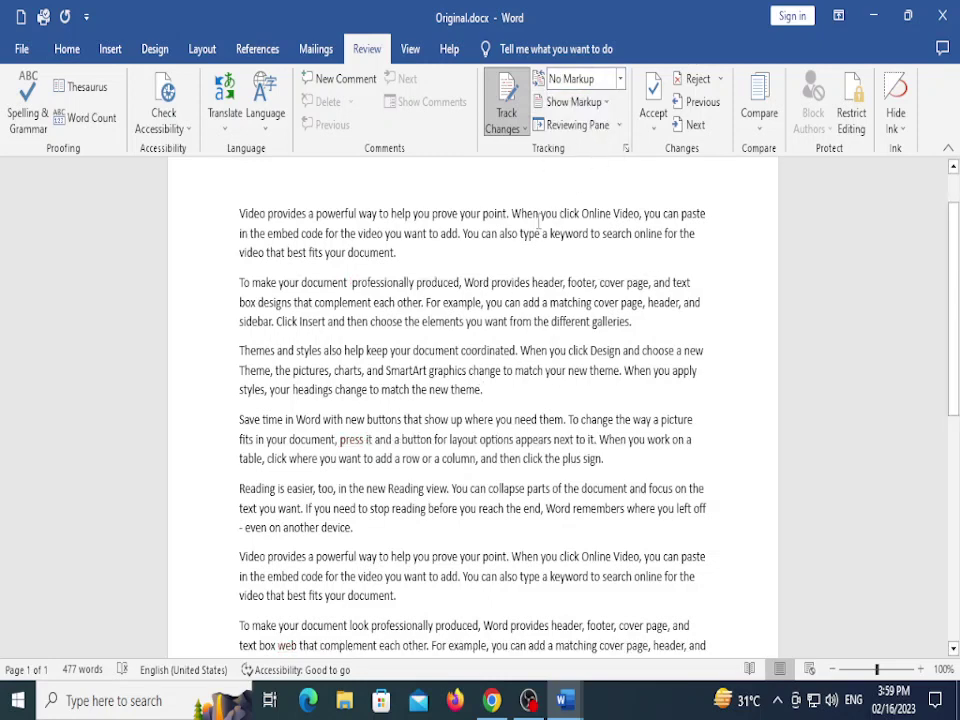
Review the change bars in the Simple Markup display and switch the display to Original
left_click(619, 79)
left_click(580, 101)
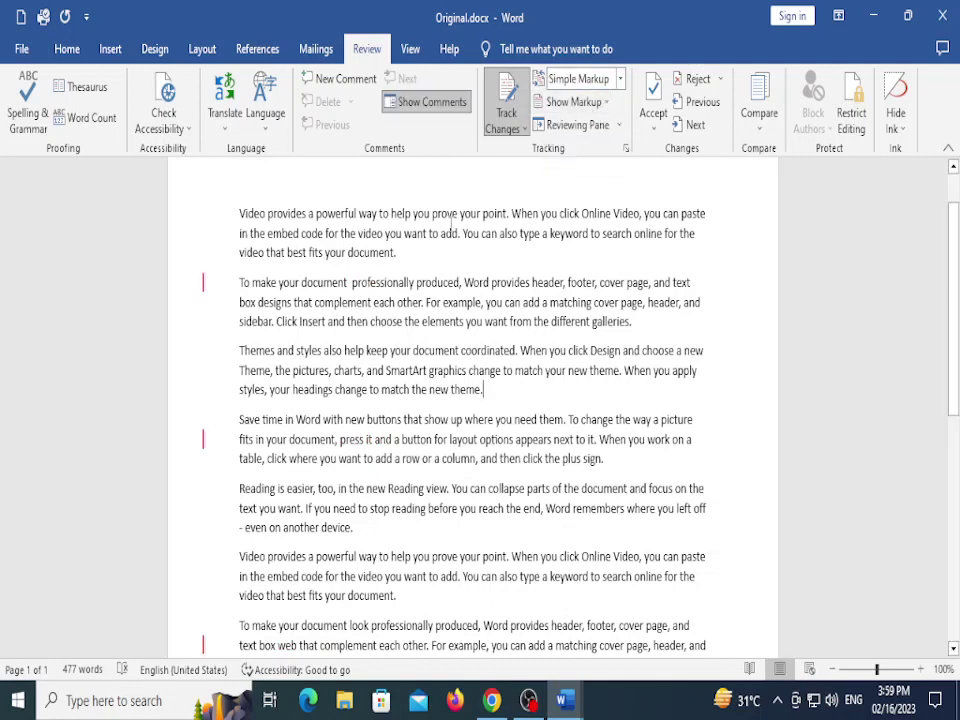
scroll(157, 296, "down", 1)
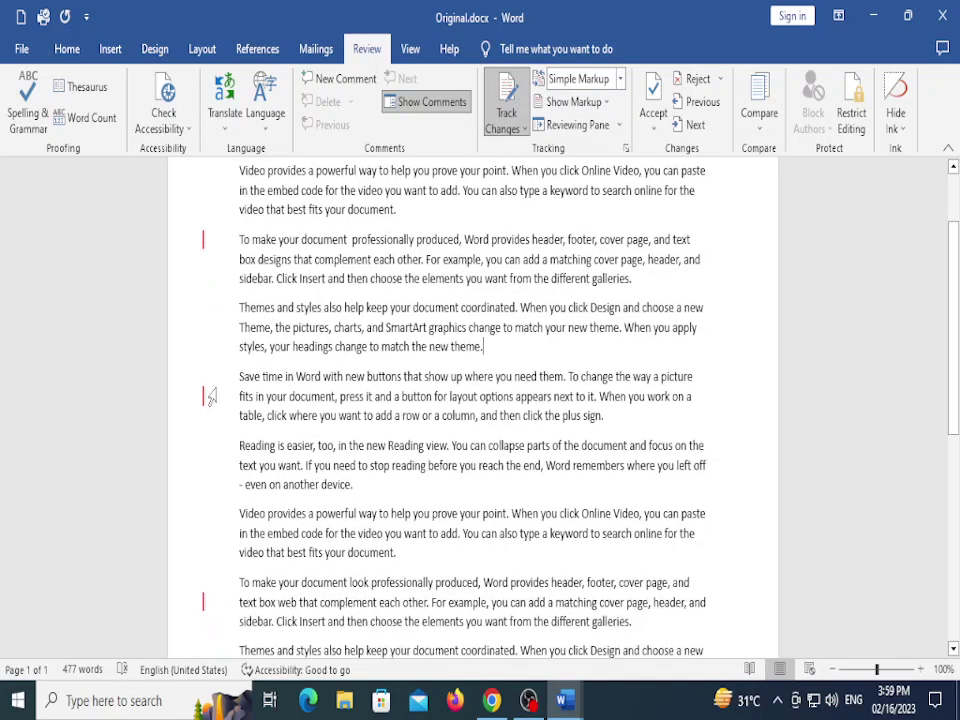
scroll(198, 487, "down", 1)
scroll(413, 516, "up", 2)
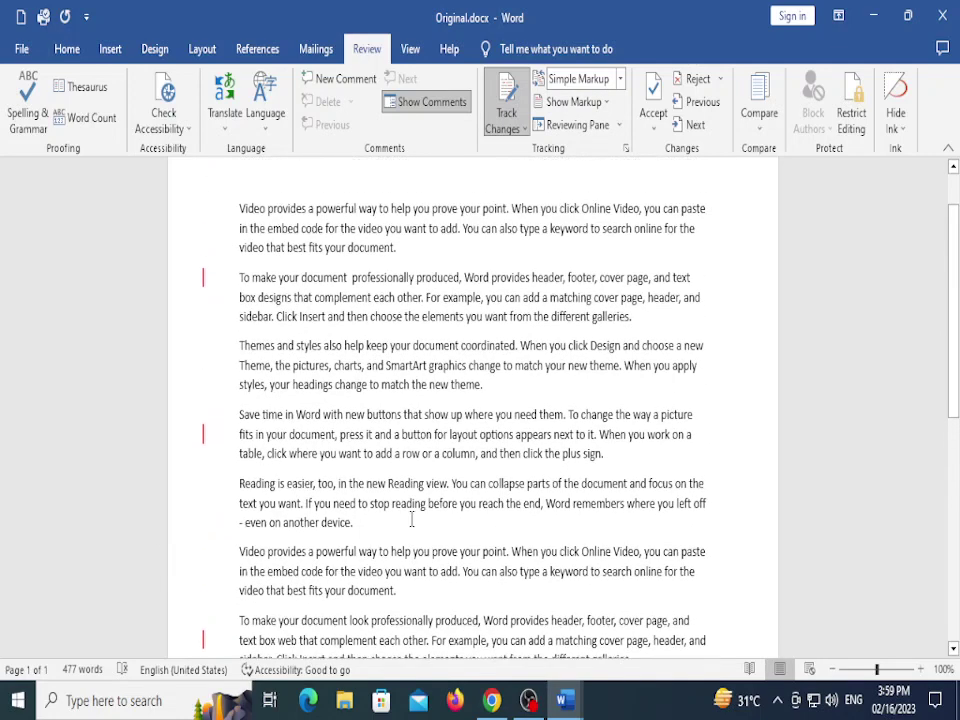
left_click(619, 78)
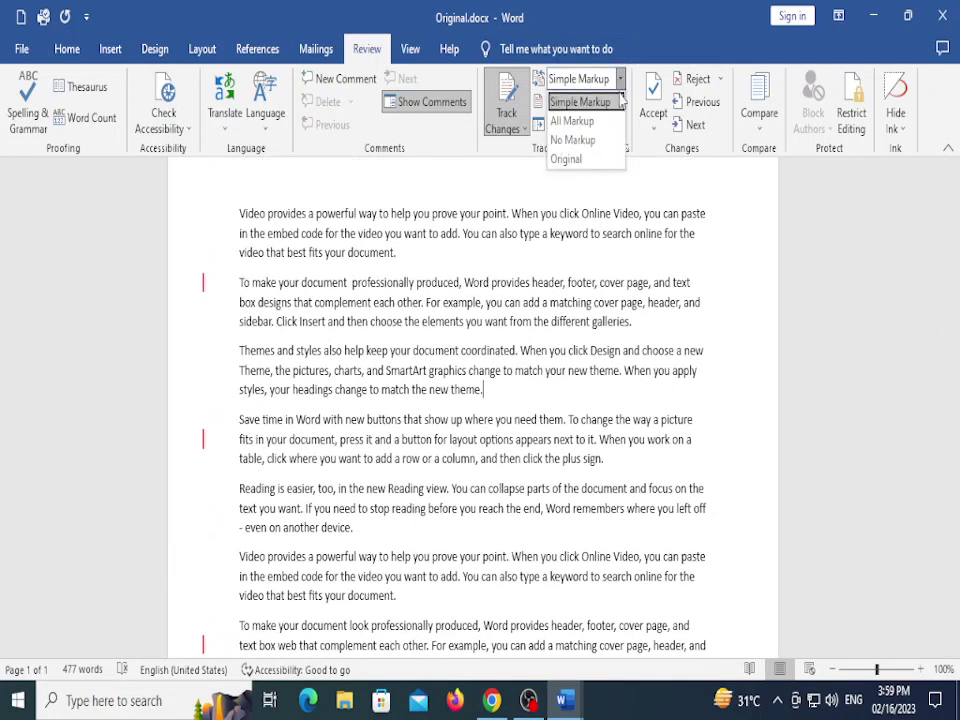
left_click(585, 159)
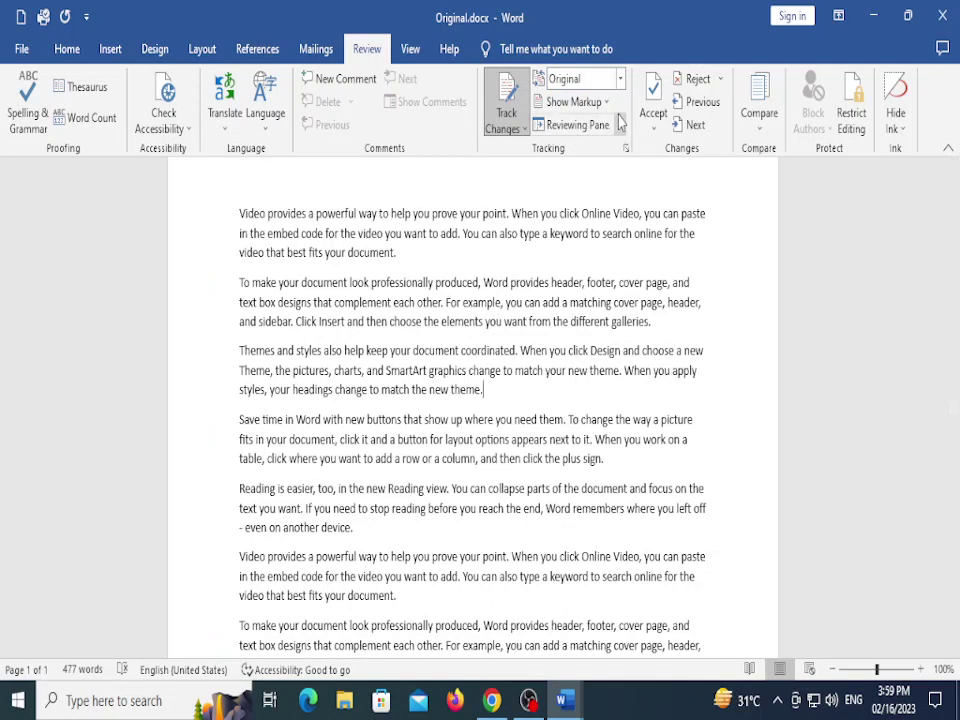
Set the markup display to All Markup and undo the earlier tracked edits in the document
left_click(619, 78)
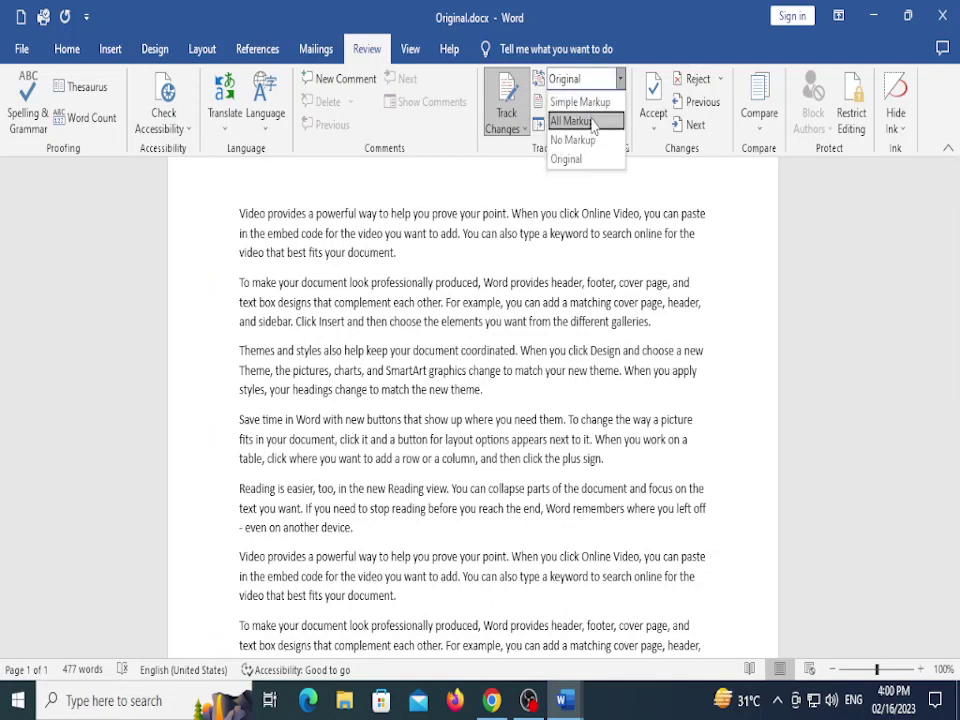
left_click(592, 122)
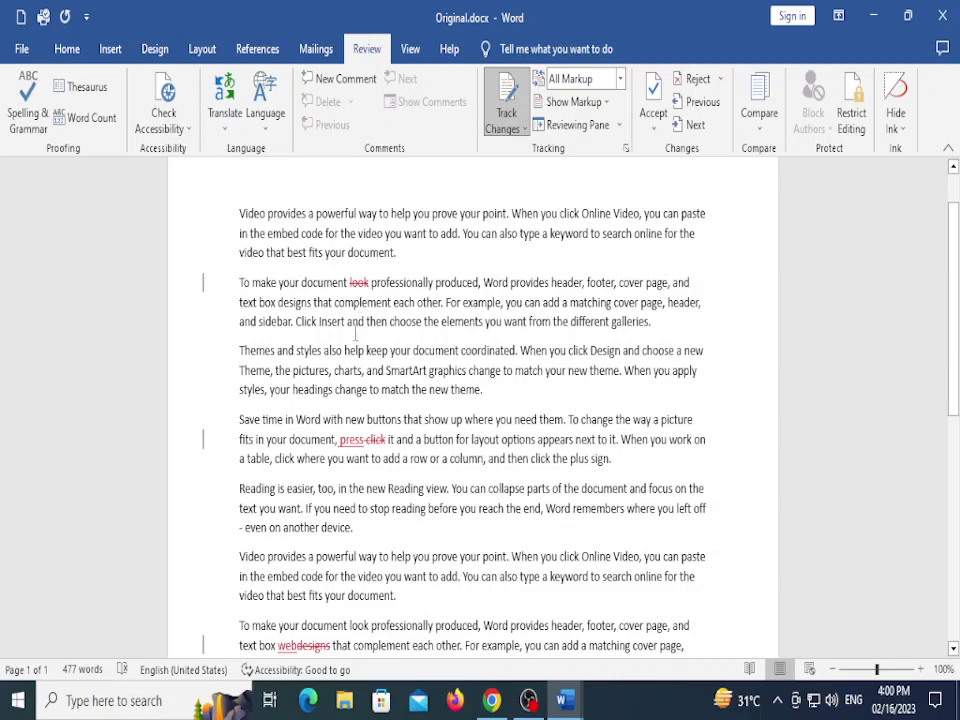
scroll(355, 332, "down", 4)
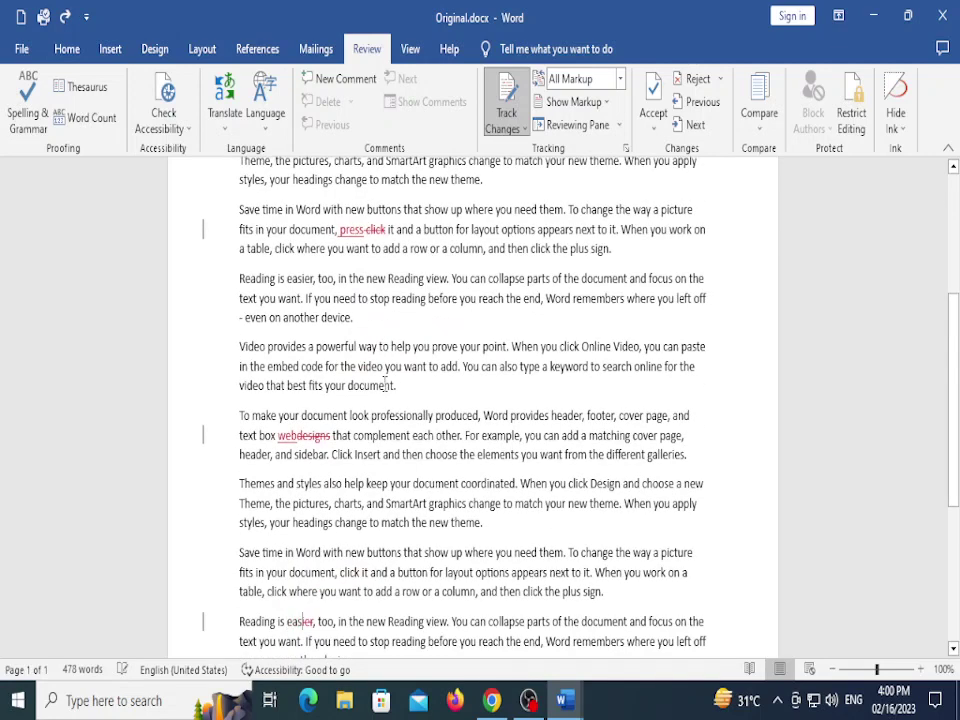
key("ctrl+z")
key("ctrl+z")
key("ctrl+z")
key("ctrl+z")
key("ctrl+z")
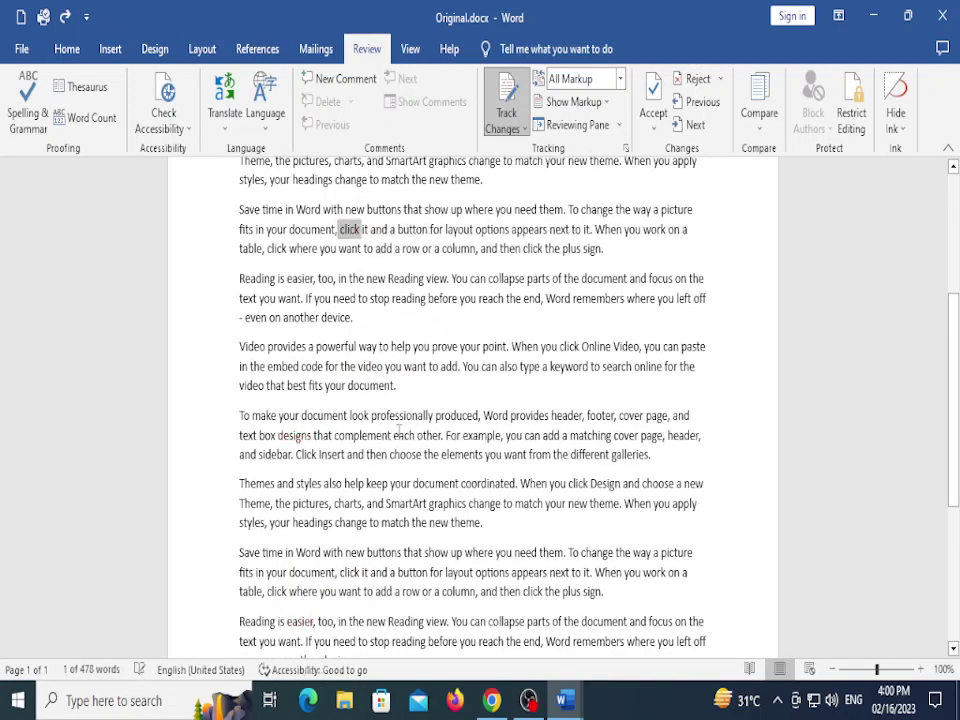
Replace "look" with "see" in the second paragraph's first sentence and set the markup display to No Markup
scroll(398, 432, "up", 4)
left_click(364, 316)
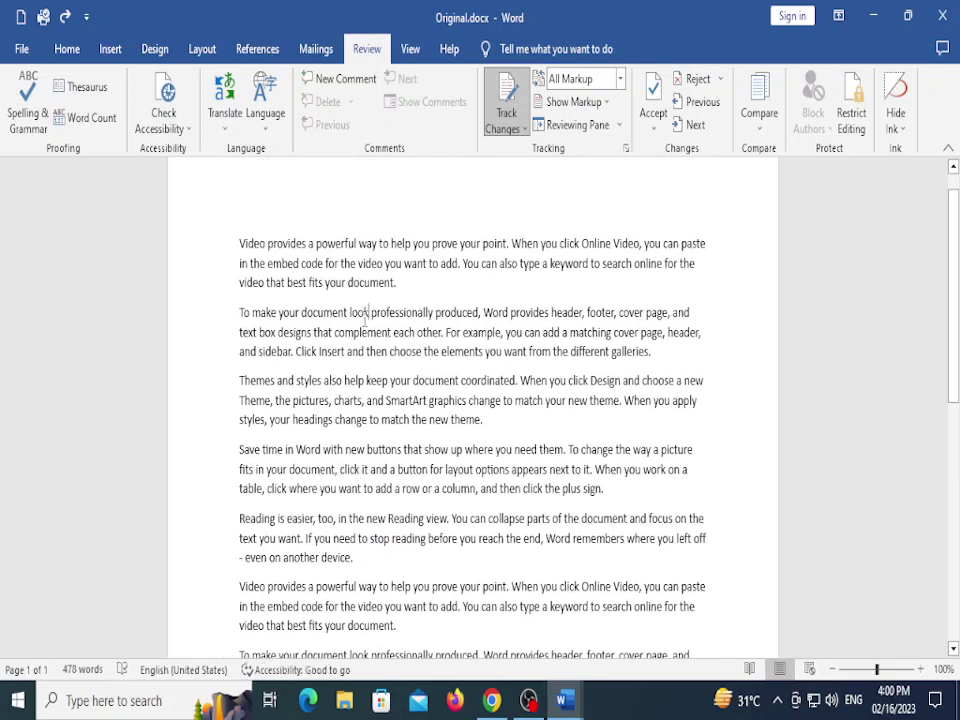
type("see")
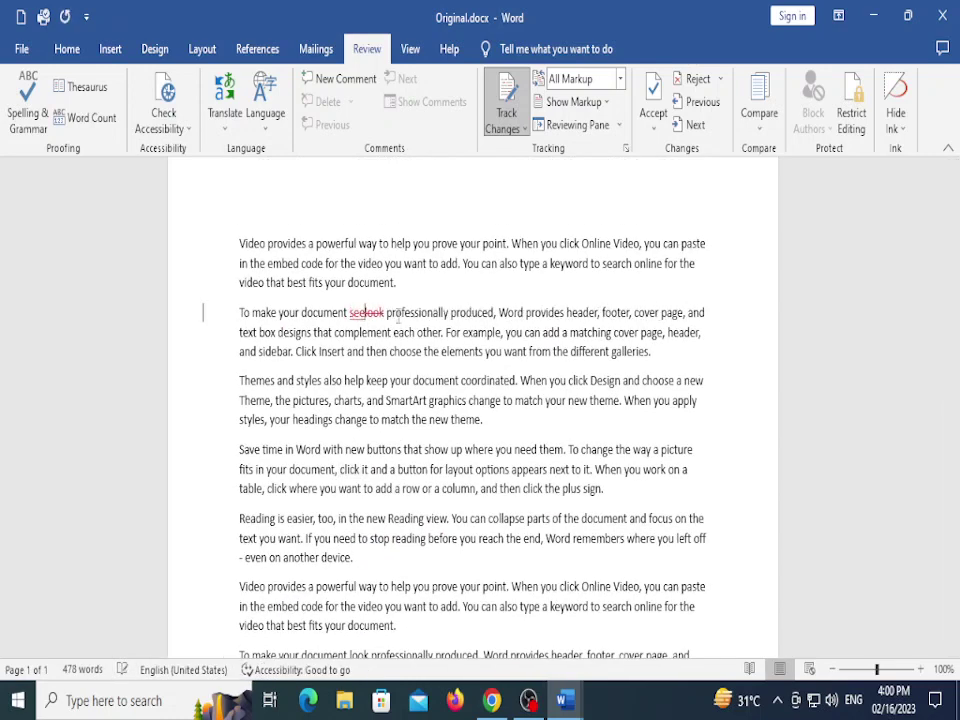
left_click(620, 78)
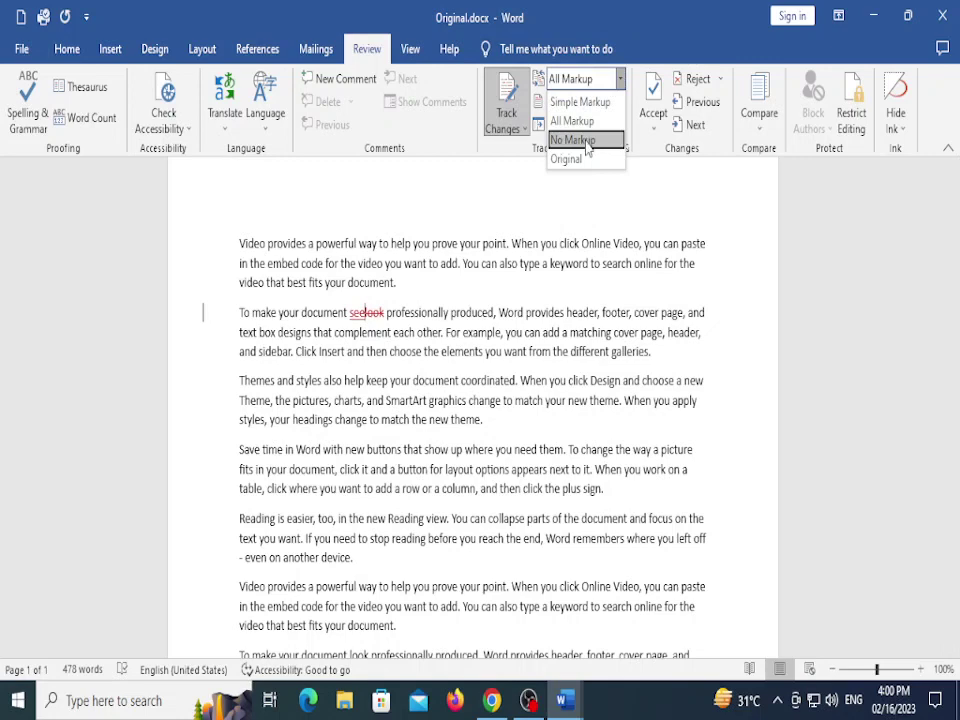
left_click(572, 140)
Delete the word "with" from the first sentence of the fourth paragraph
scroll(329, 345, "down", 2)
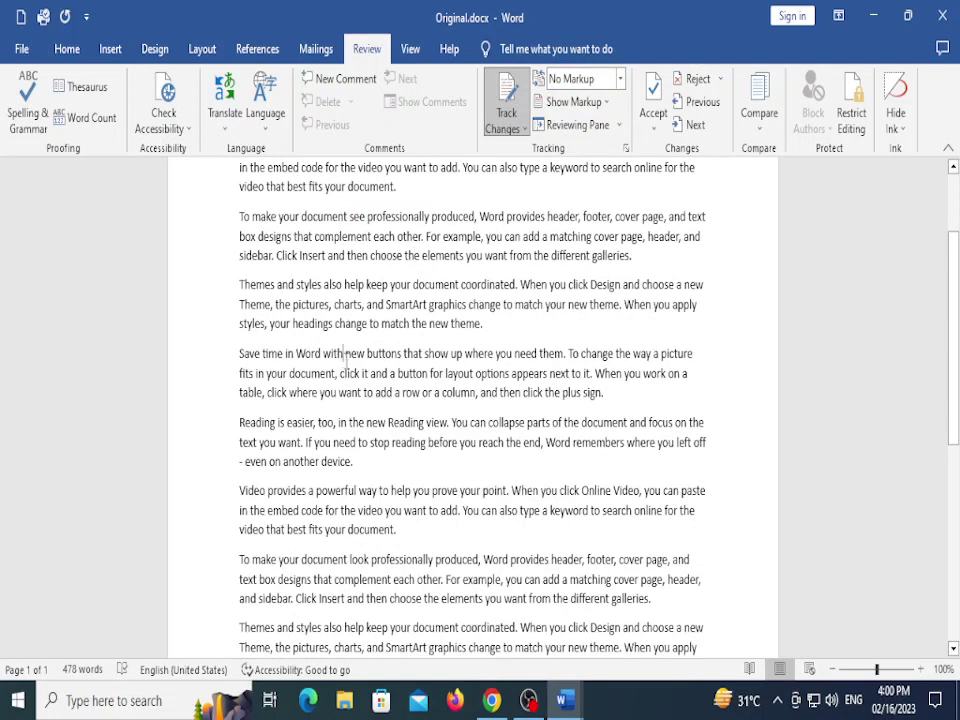
key("BackSpace")
key("BackSpace")
key("BackSpace")
key("BackSpace")
key("BackSpace")
key("BackSpace")
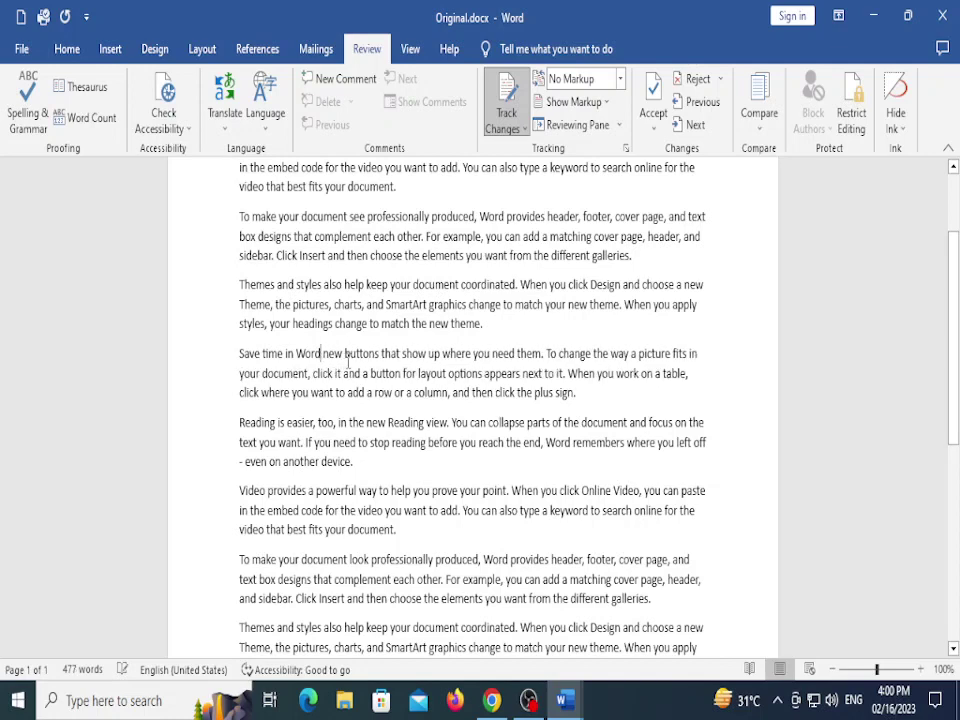
Change "Save" to "Safe" at the start of the fourth paragraph
scroll(295, 381, "down", 2)
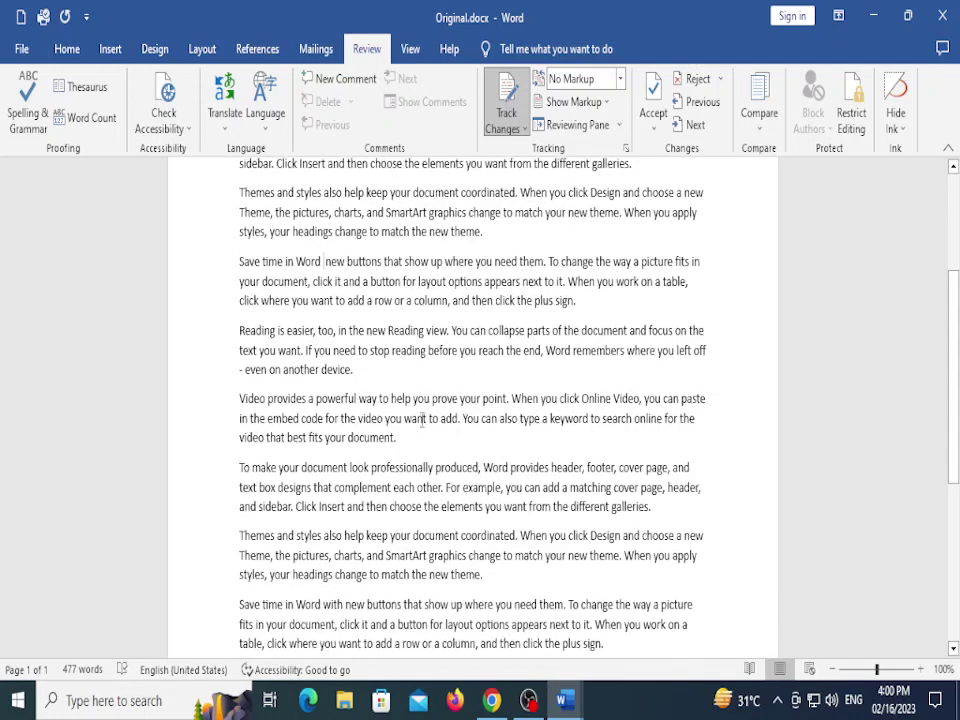
scroll(270, 312, "up", 1)
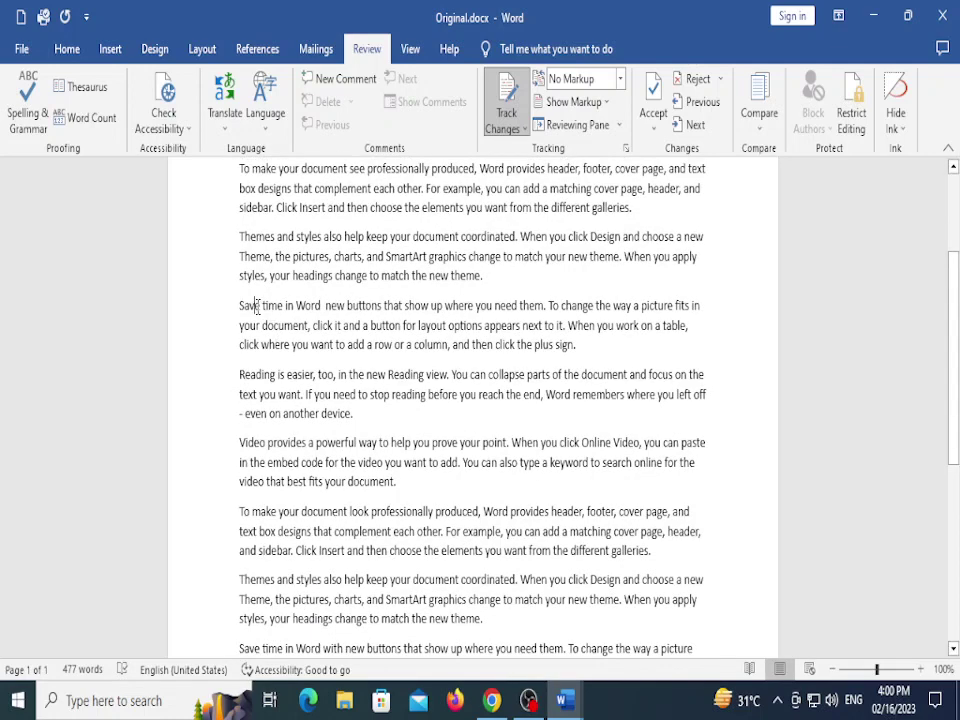
left_click(257, 305)
key("BackSpace")
type("f")
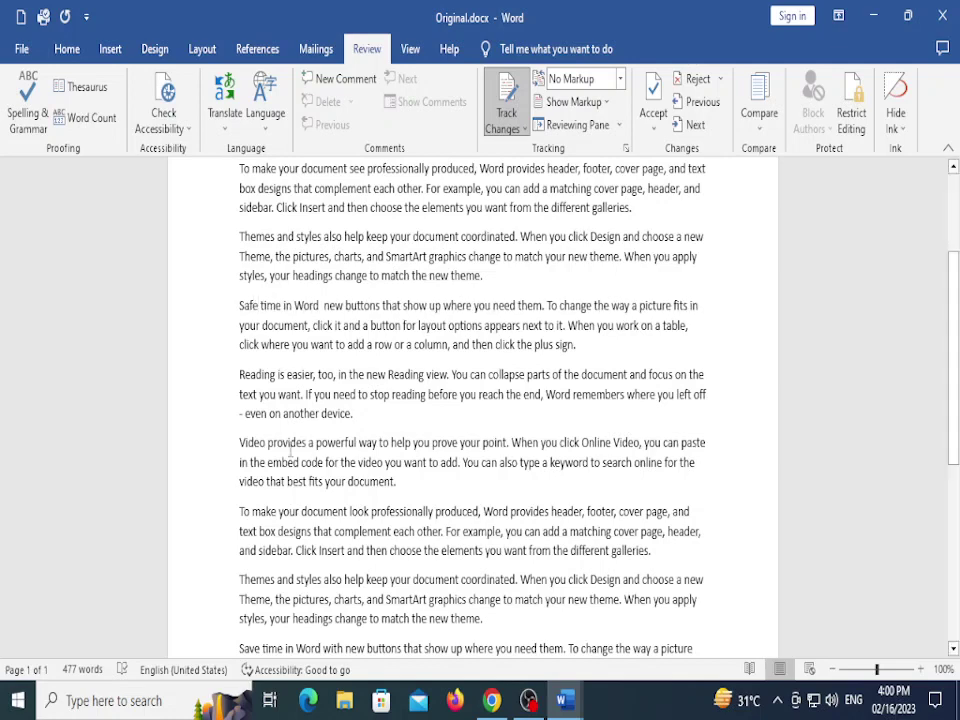
Replace "Video" with "audio" at the start of the sixth paragraph
scroll(288, 444, "down", 1)
key("BackSpace")
key("BackSpace")
key("BackSpace")
key("BackSpace")
key("BackSpace")
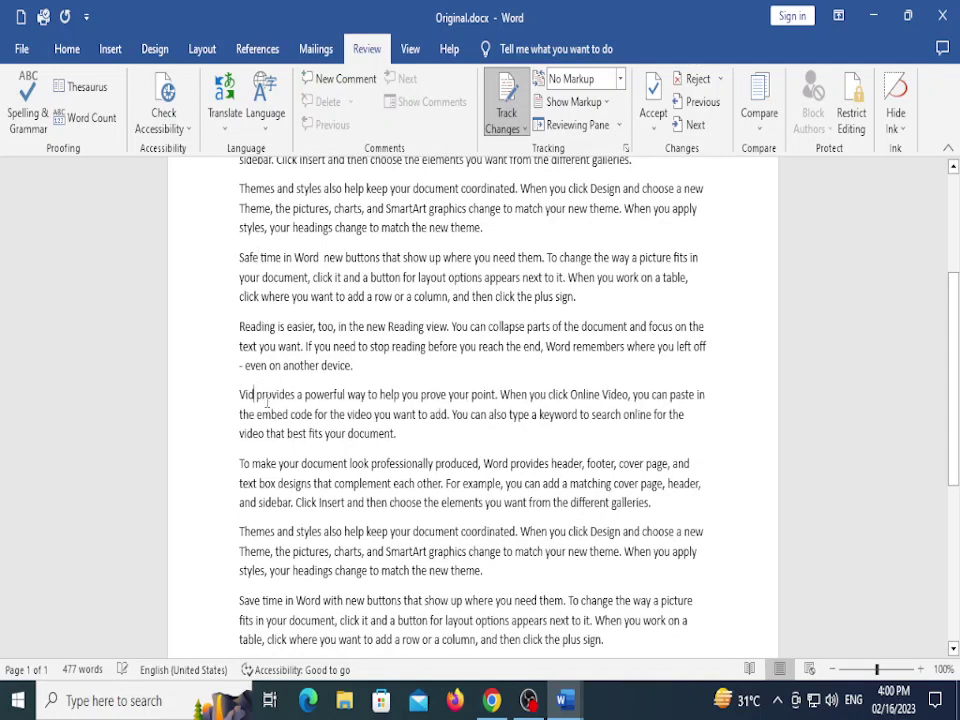
type("aud")
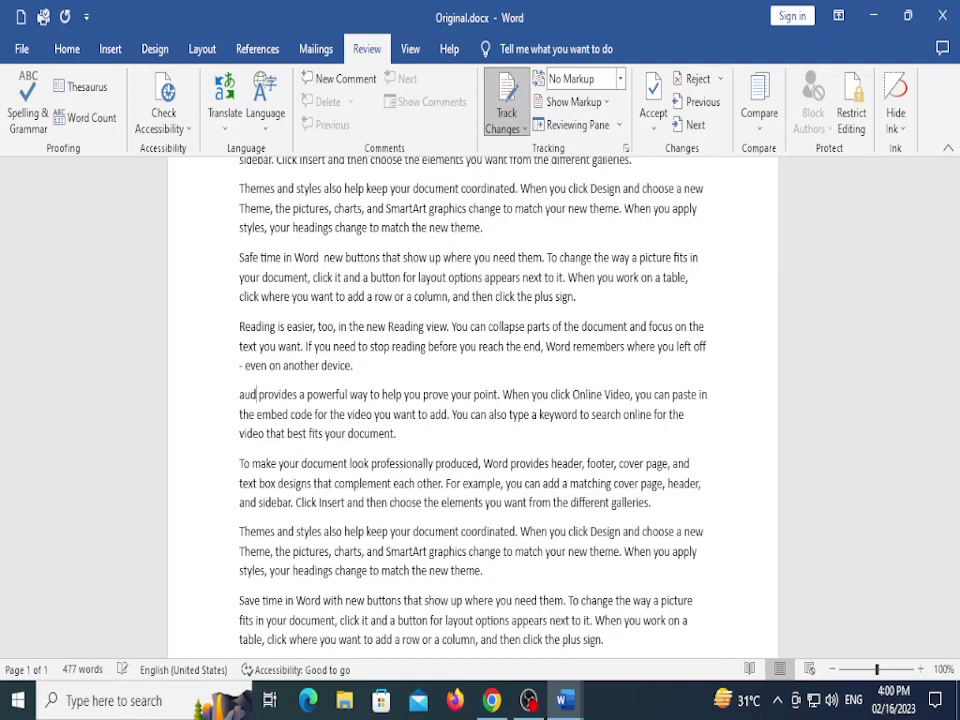
type("io")
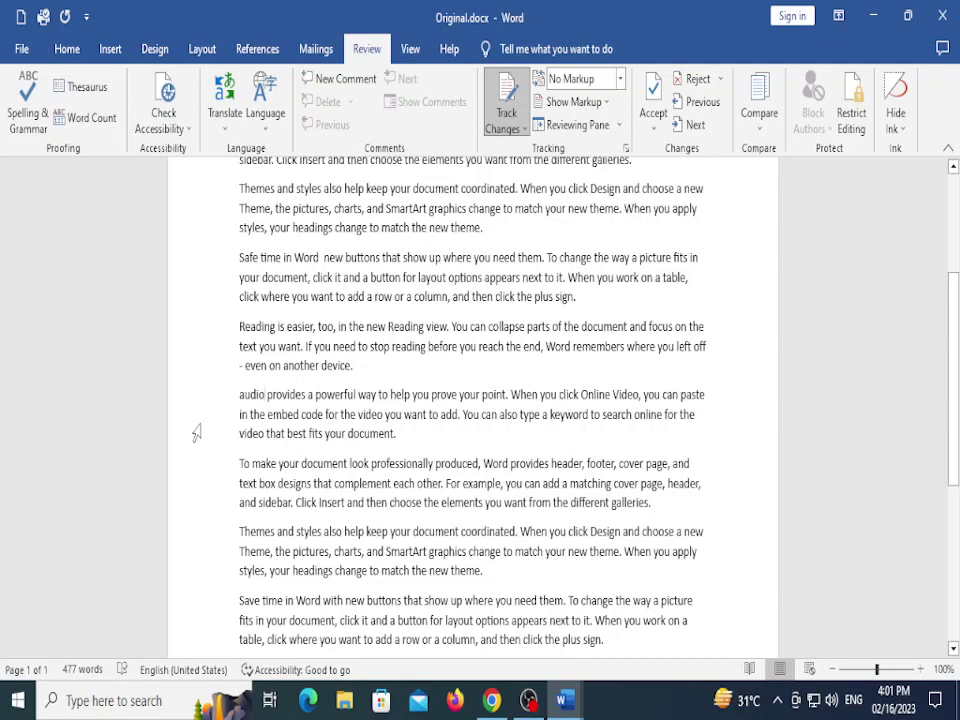
Change "SmartArt" to "ExpertArt" in the second sentence of the eighth paragraph
scroll(462, 456, "down", 3)
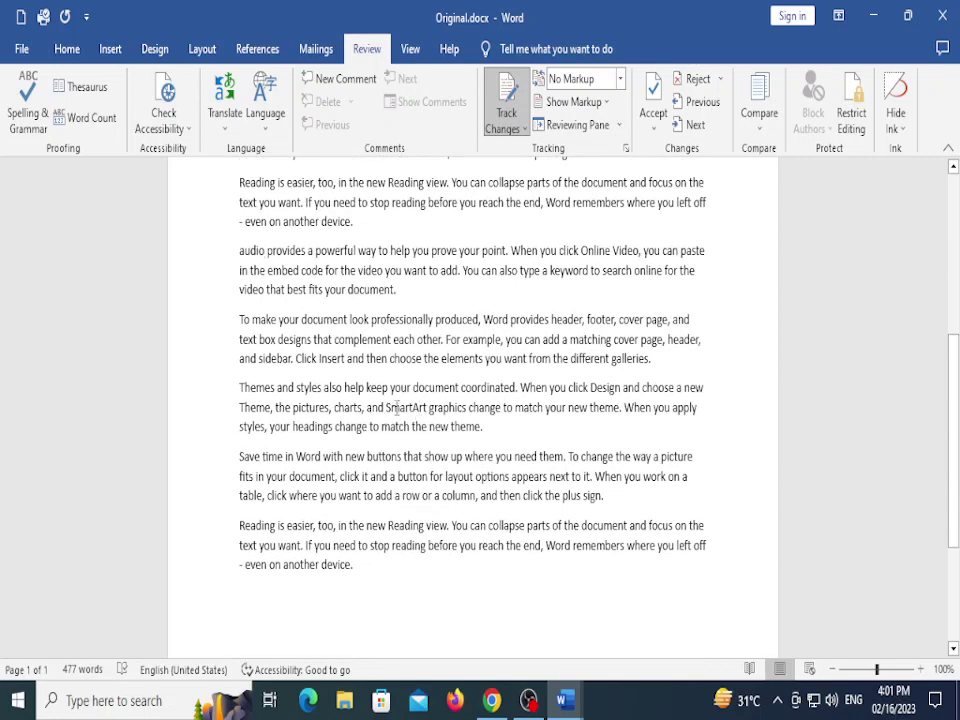
left_click(387, 408)
key("Delete")
key("Delete")
key("Delete")
key("Delete")
key("Delete")
type("Ex")
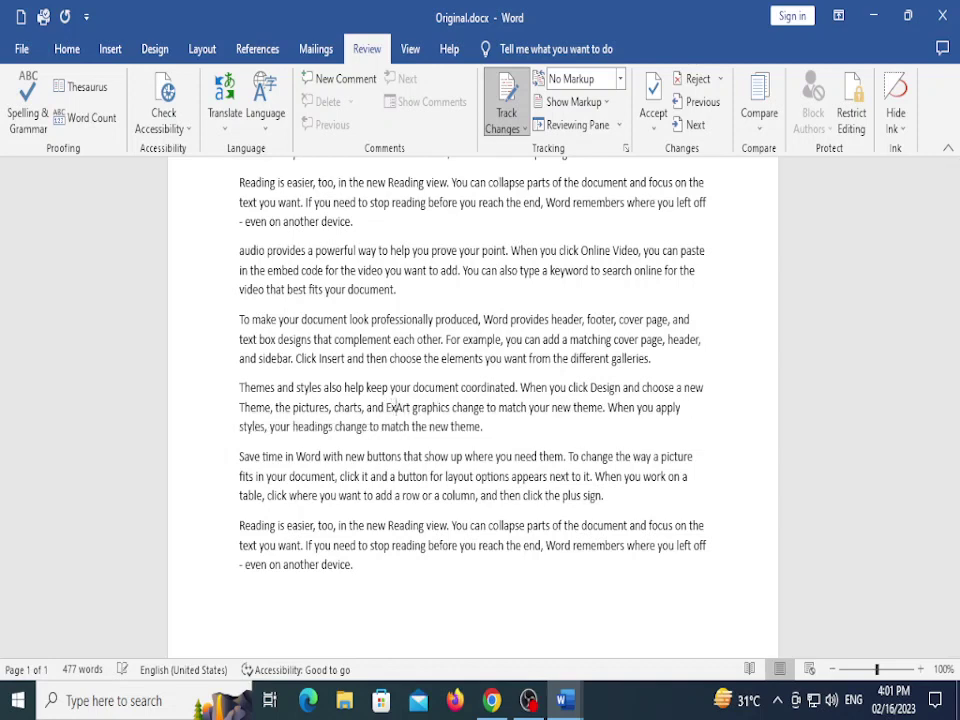
type("pert")
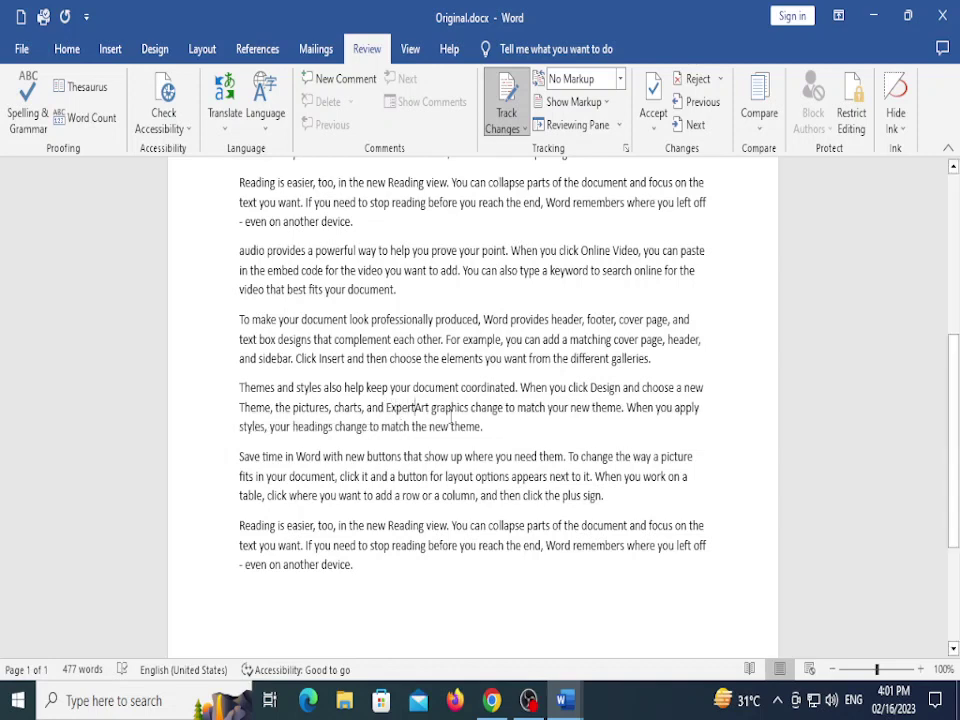
Set the markup display to All Markup and review the tracked insertions and deletions throughout the document
scroll(441, 345, "up", 6)
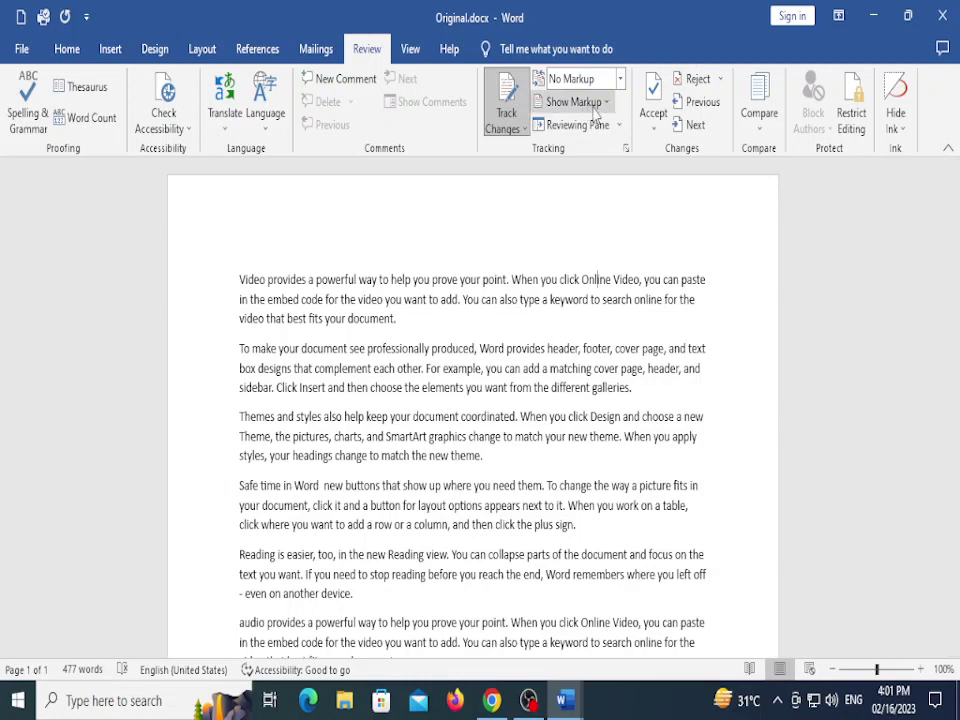
left_click(619, 80)
left_click(570, 121)
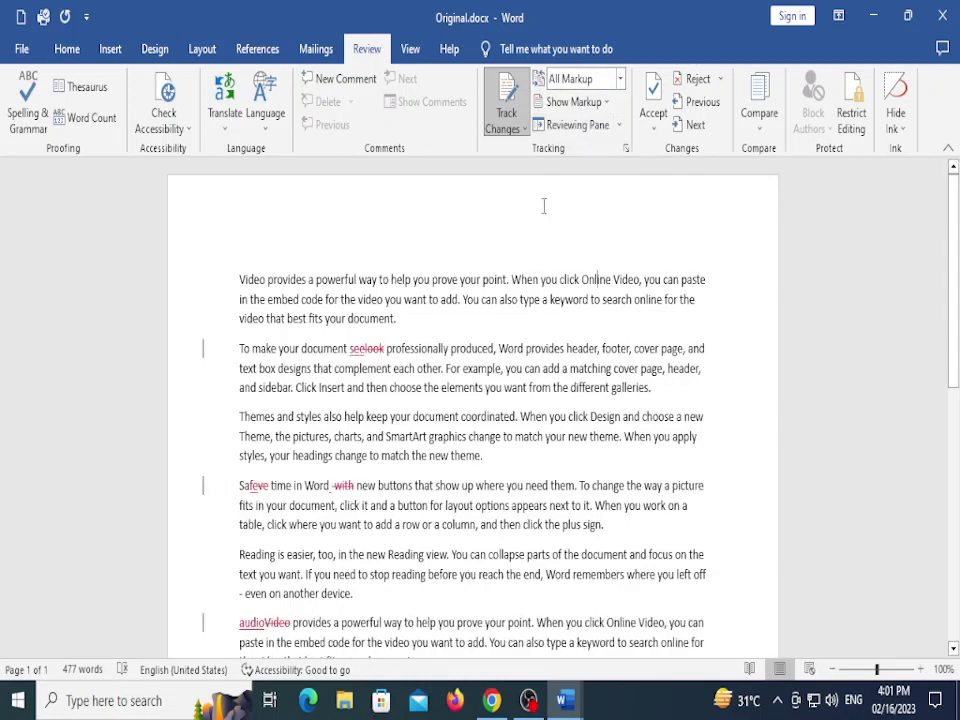
scroll(392, 357, "down", 1)
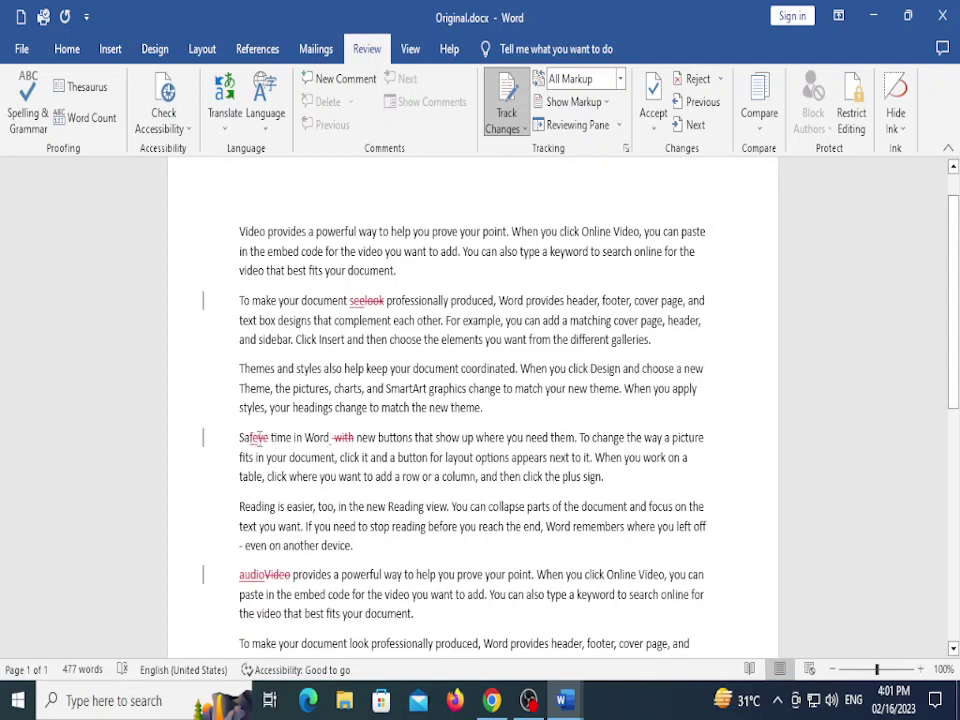
scroll(395, 555, "down", 6)
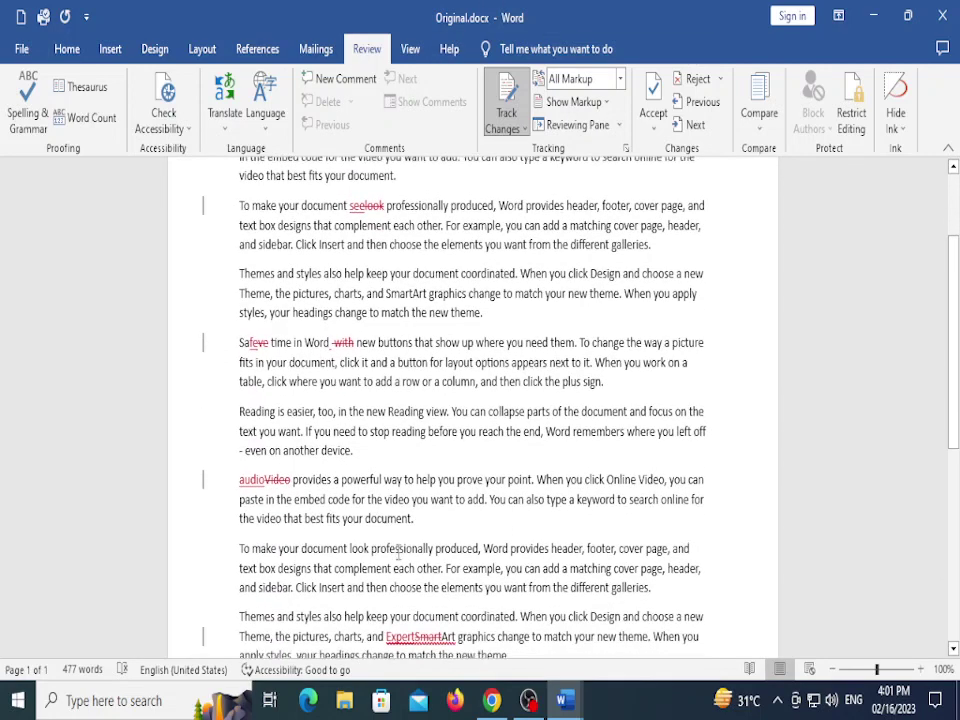
scroll(406, 551, "up", 7)
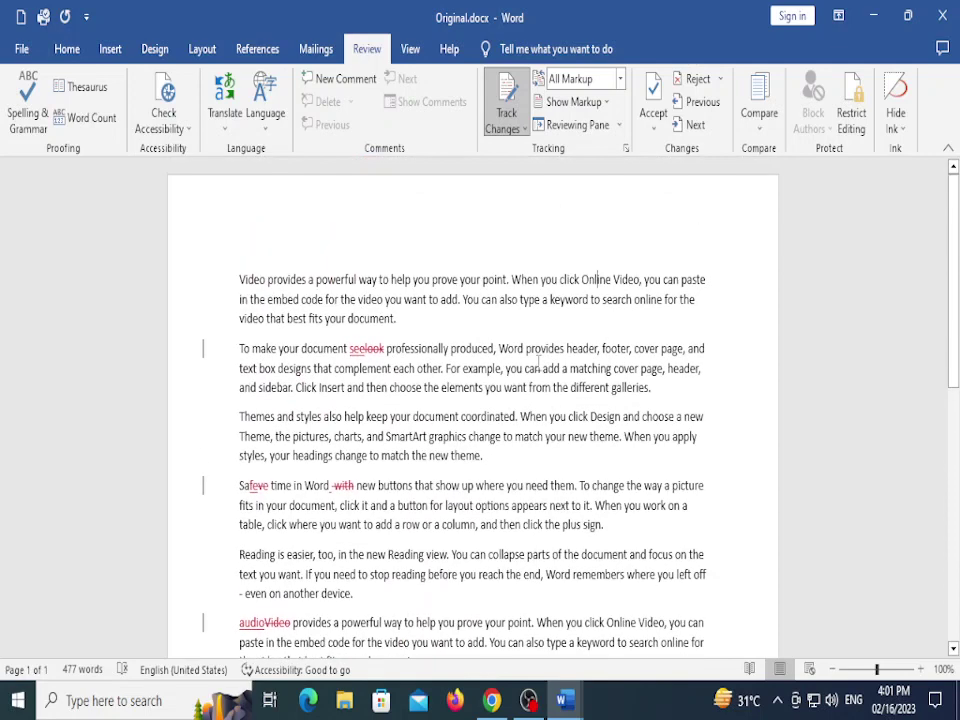
Accept the insertion of "see" and the deletion of "look" in the second paragraph, moving on to the next change
left_click(653, 126)
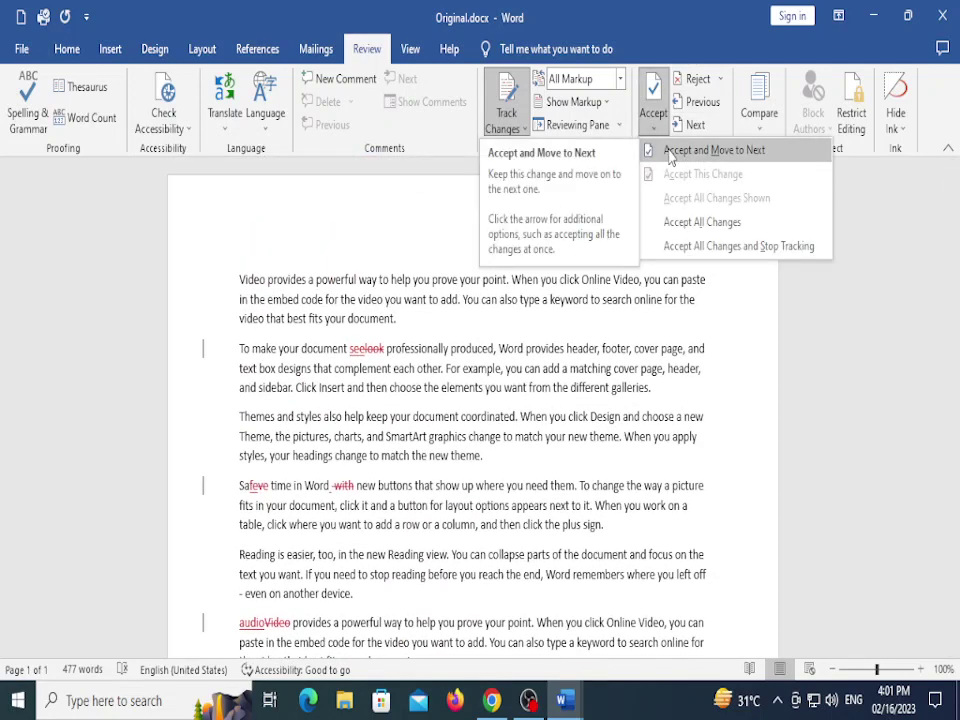
left_click(686, 151)
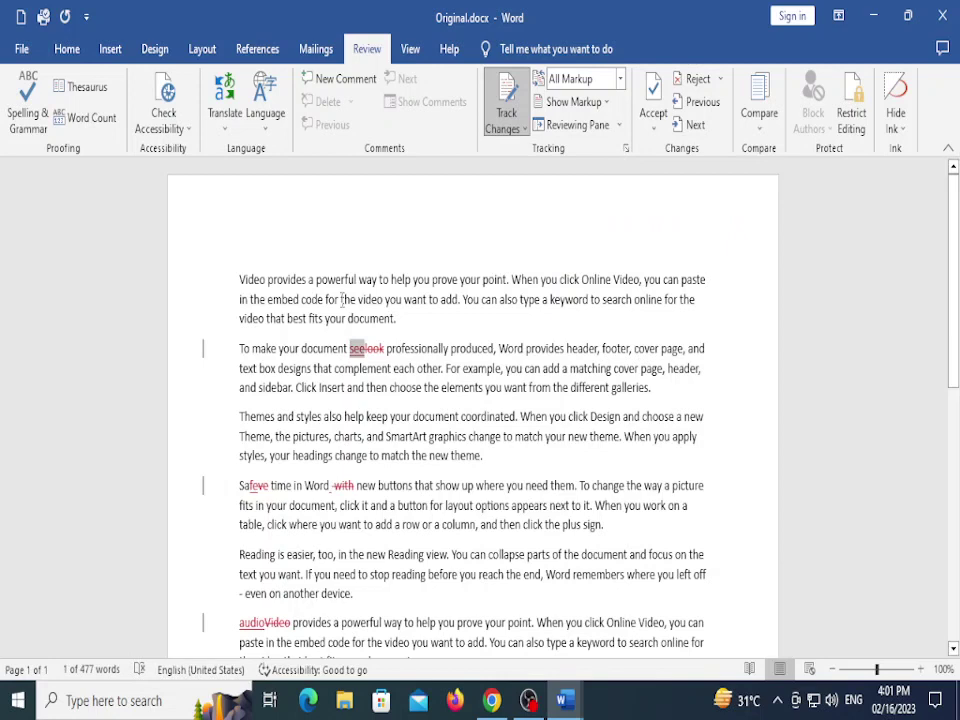
left_click(655, 100)
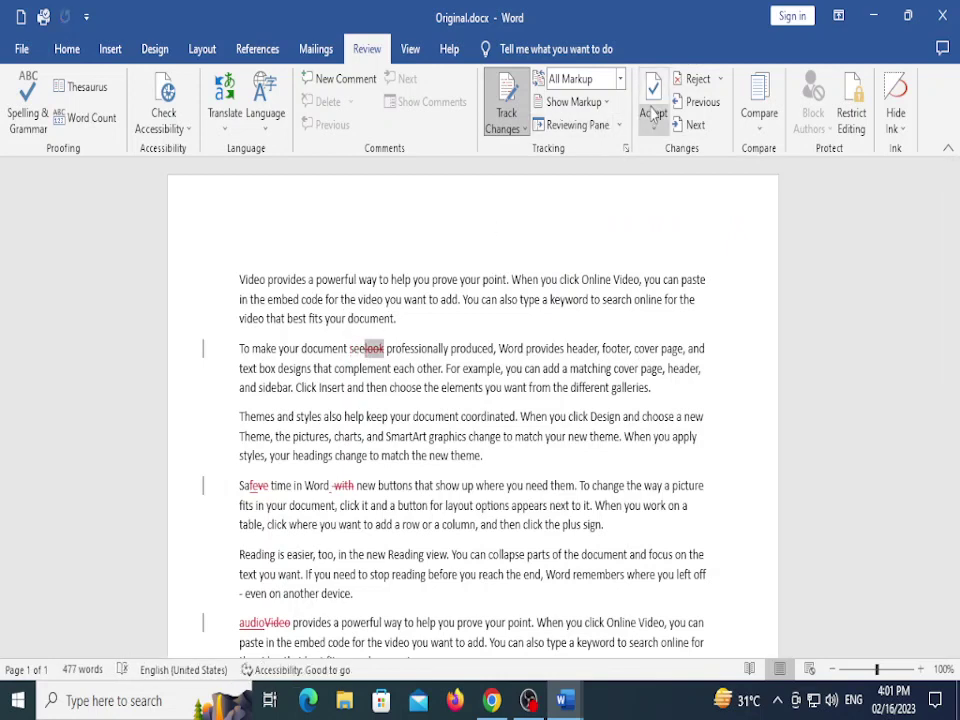
left_click(655, 100)
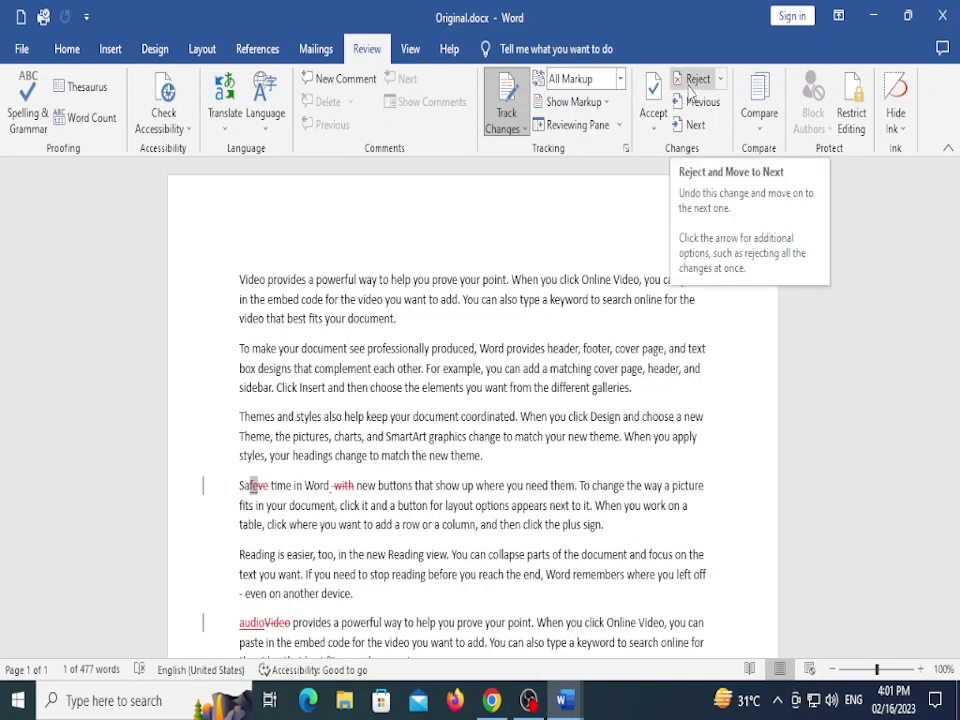
In the fourth paragraph, reject the change to "Safe" and the inserted space, and accept the deletion of "with"
left_click(689, 84)
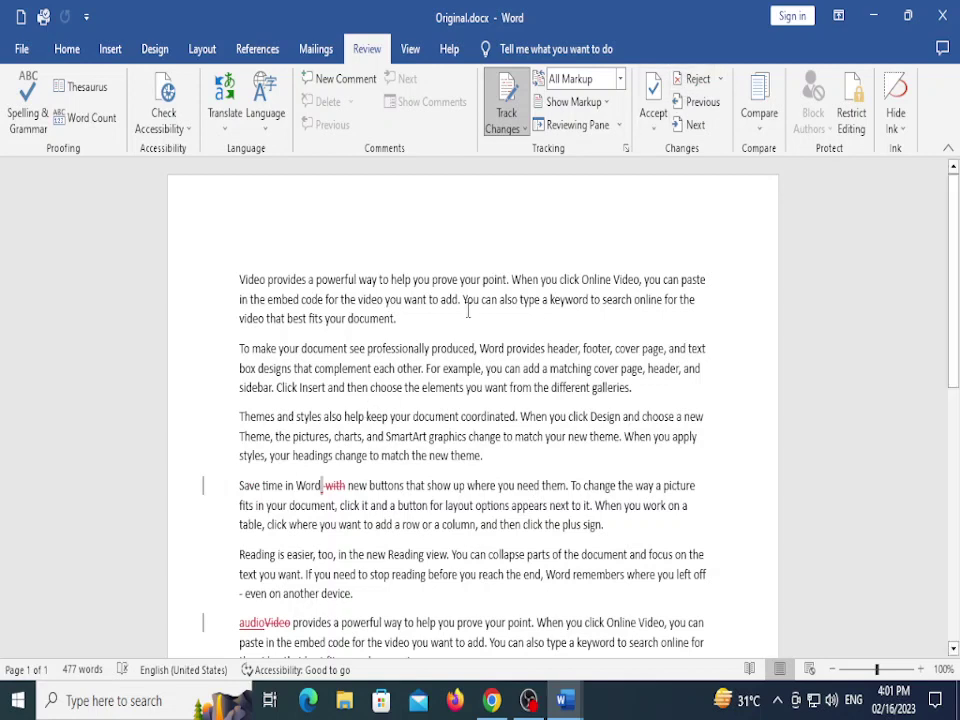
left_click(697, 78)
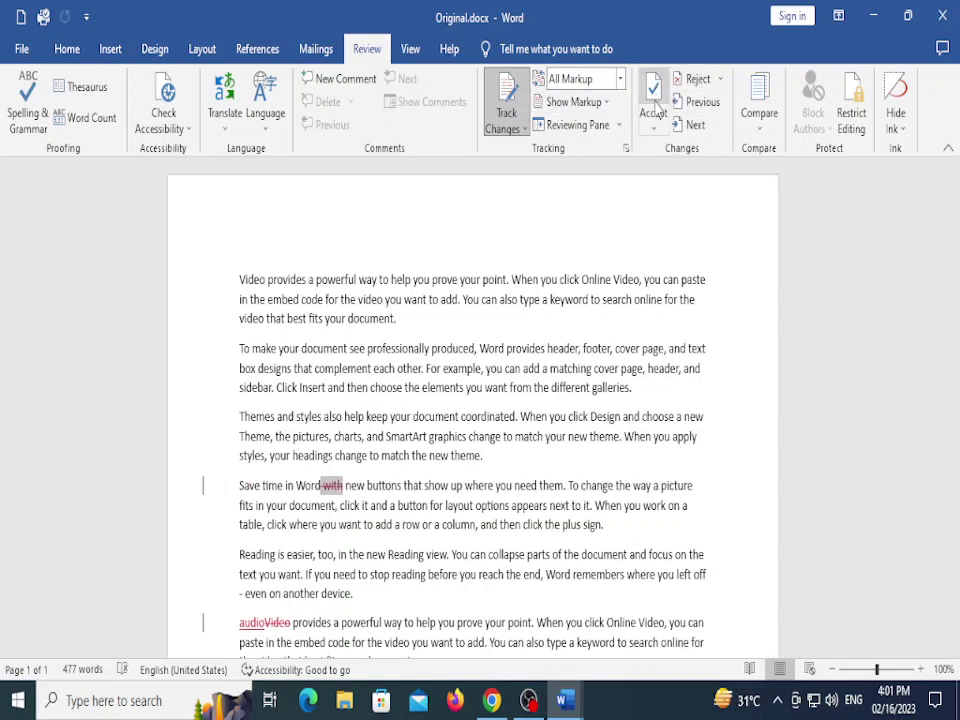
left_click(652, 96)
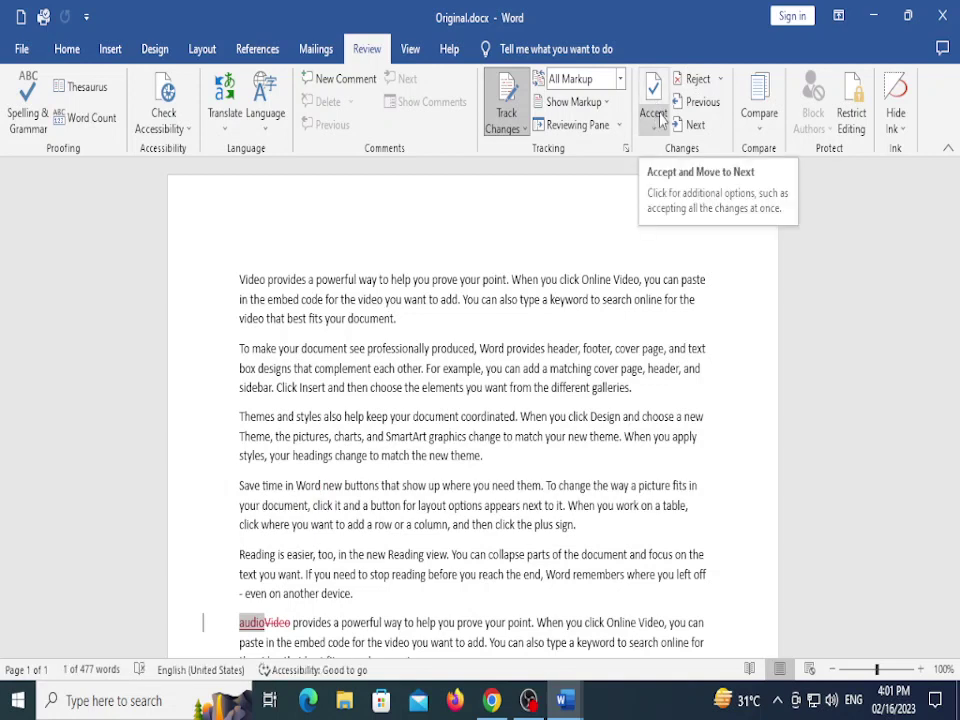
Accept all remaining tracked changes and check the whole document in the All Markup display
left_click(652, 128)
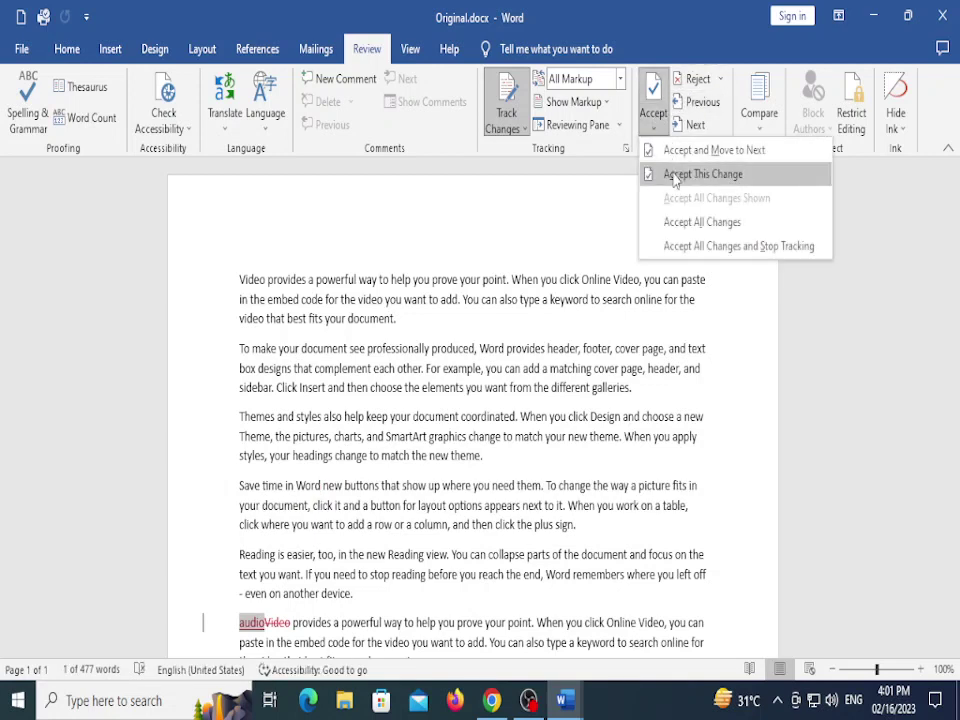
left_click(679, 222)
scroll(358, 470, "down", 7)
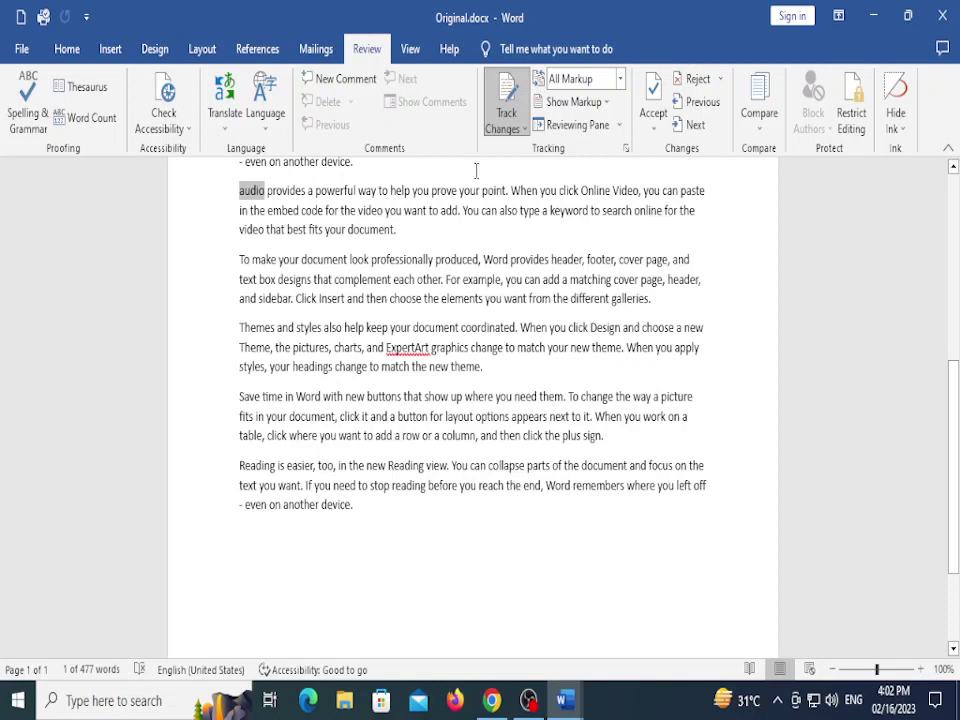
scroll(743, 432, "up", 7)
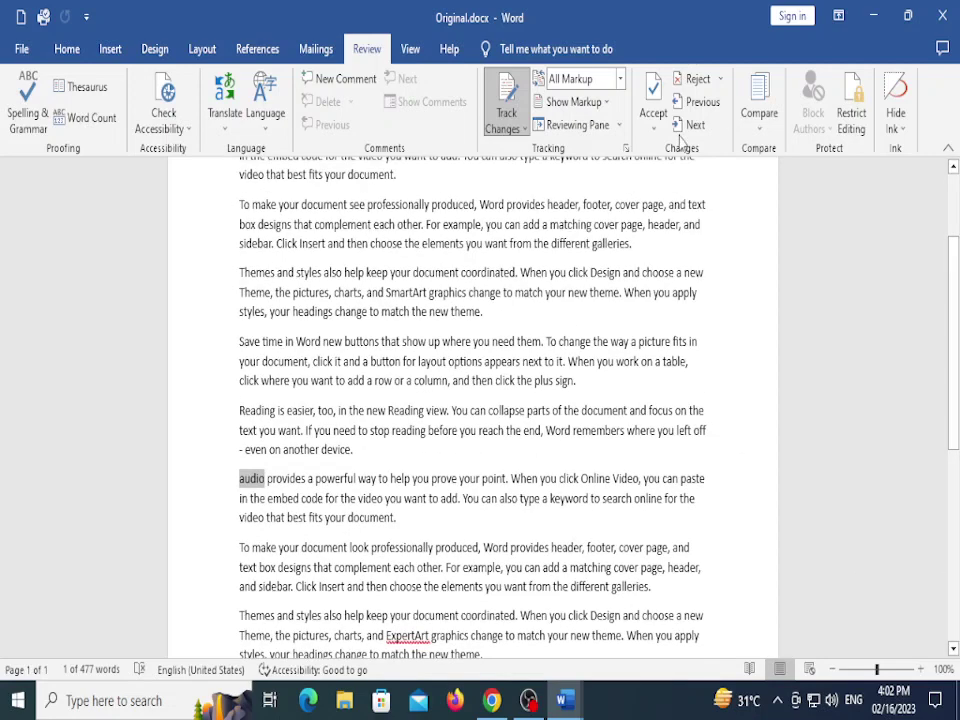
left_click(653, 113)
left_click(620, 79)
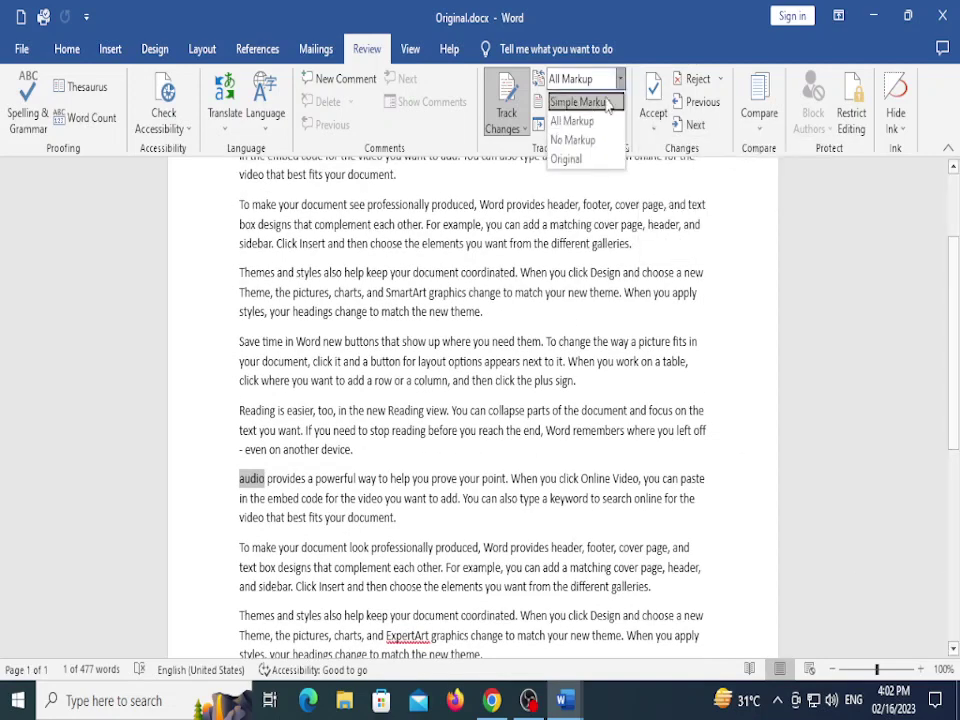
left_click(566, 120)
scroll(397, 402, "up", 1)
scroll(397, 402, "up", 3)
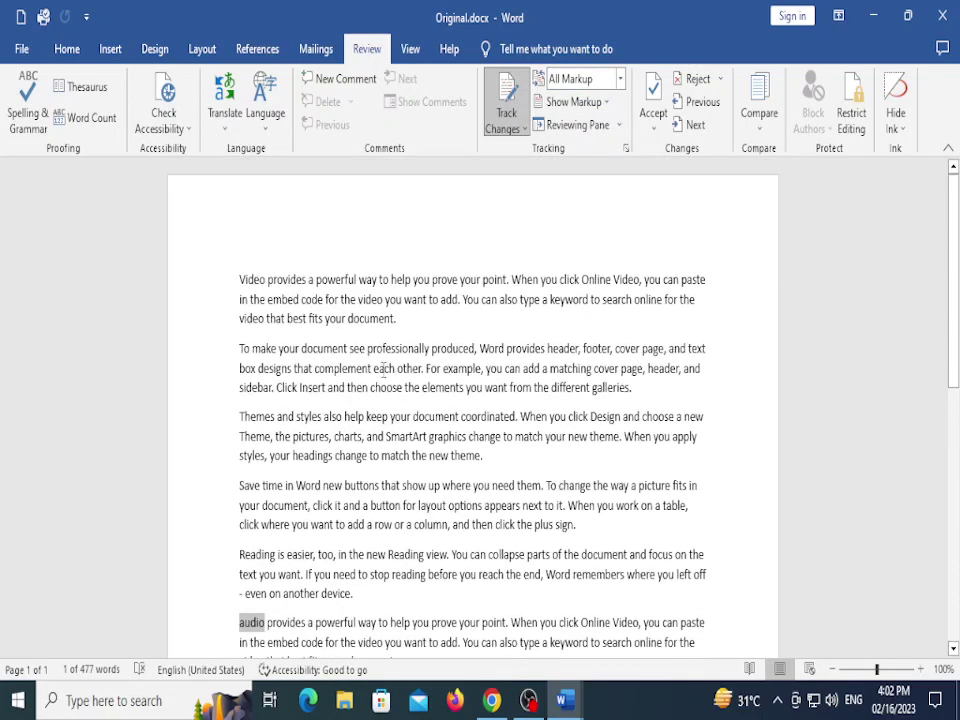
Insert "un" directly before "professionally" in the second paragraph as a tracked change
left_click(367, 350)
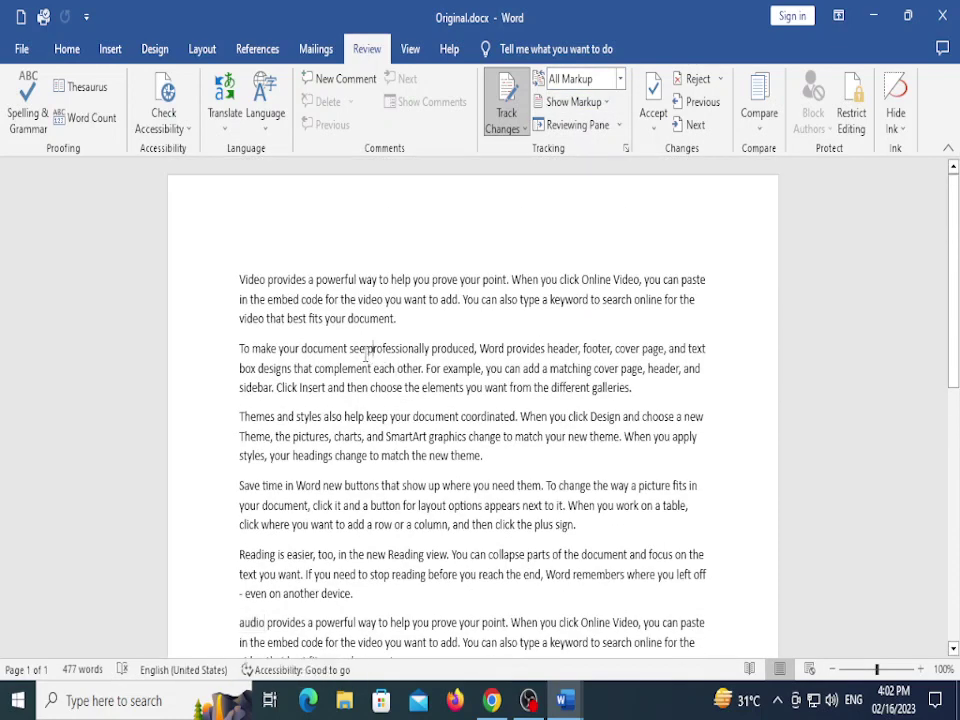
left_click(427, 352, "shift")
left_click(369, 358)
type("u")
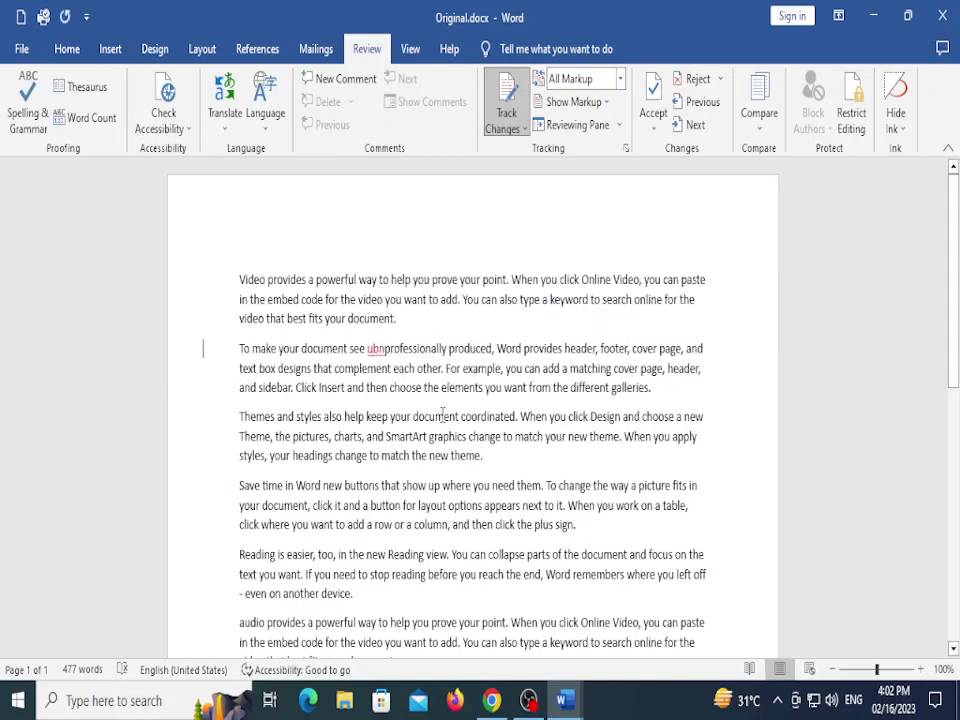
type("n")
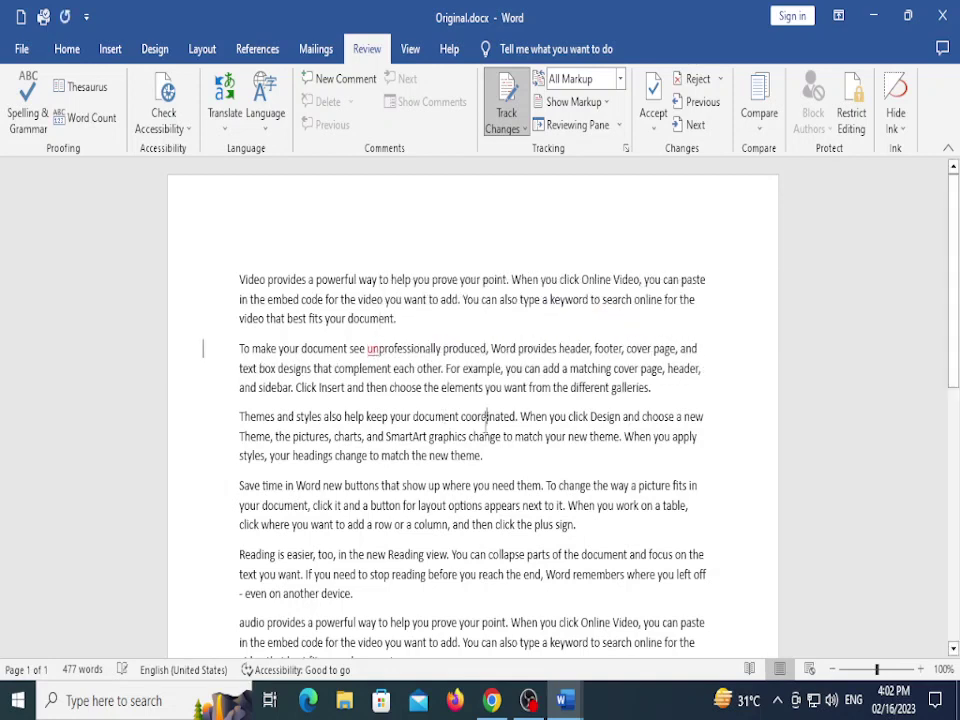
Set the markup options to show revisions in balloons
left_click(606, 102)
mouse_move(608, 199)
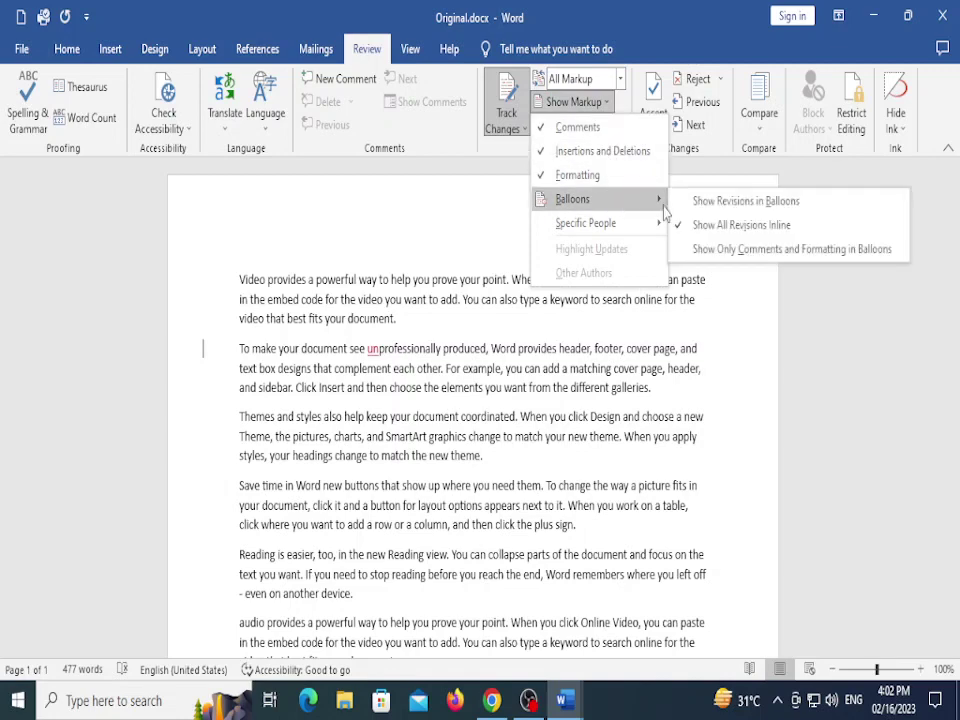
left_click(737, 221)
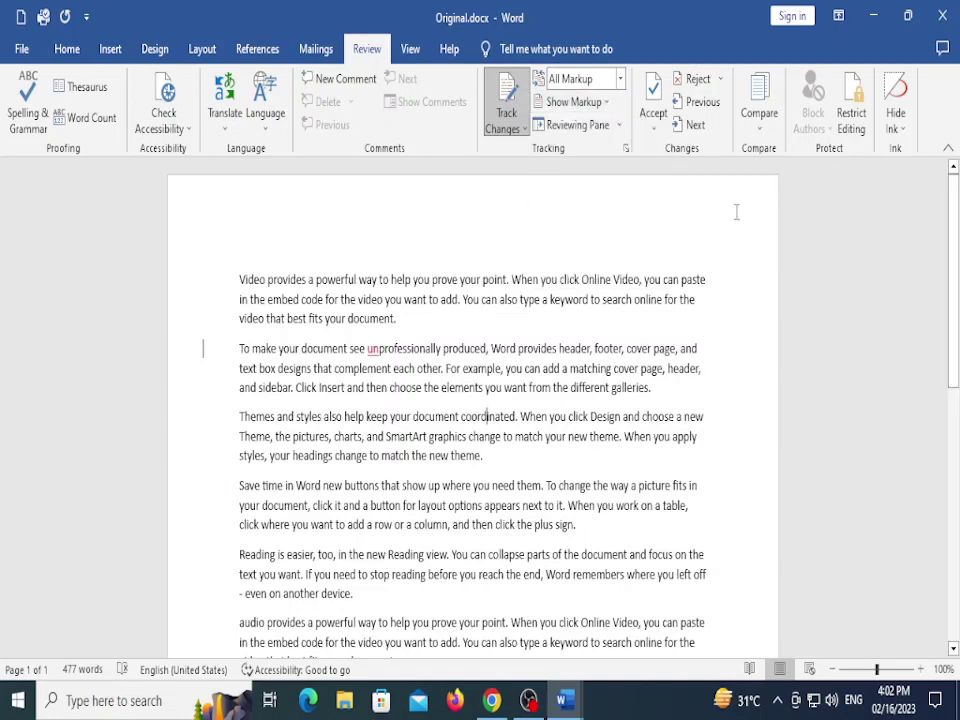
Open the Reviewing Pane and examine the author, change type and text listed for the tracked insertion
left_click(608, 127)
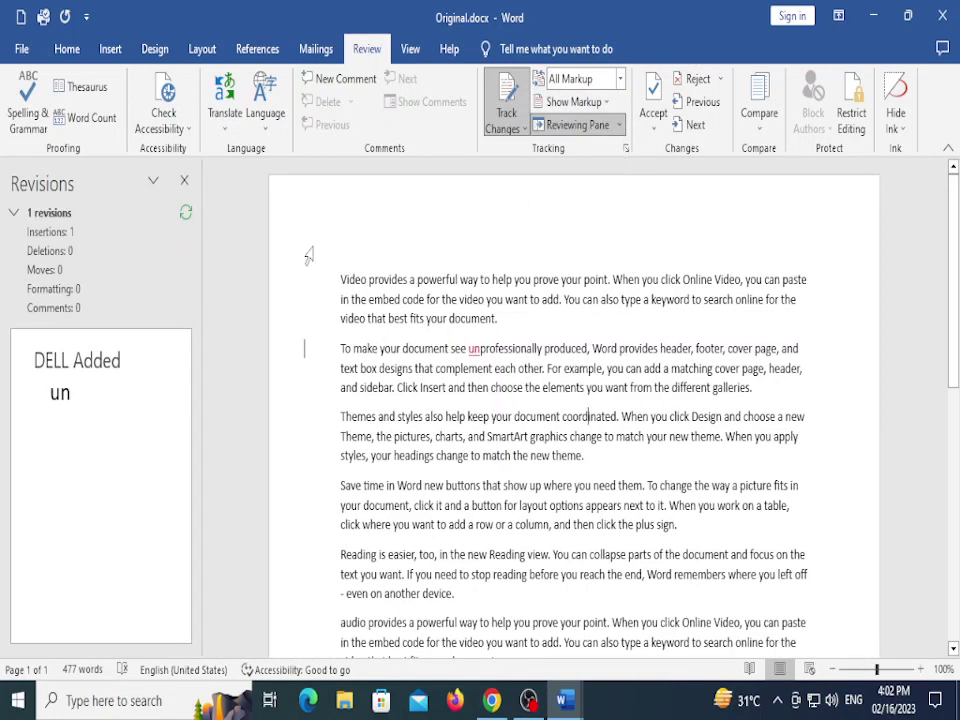
left_click_drag(133, 372, 26, 360)
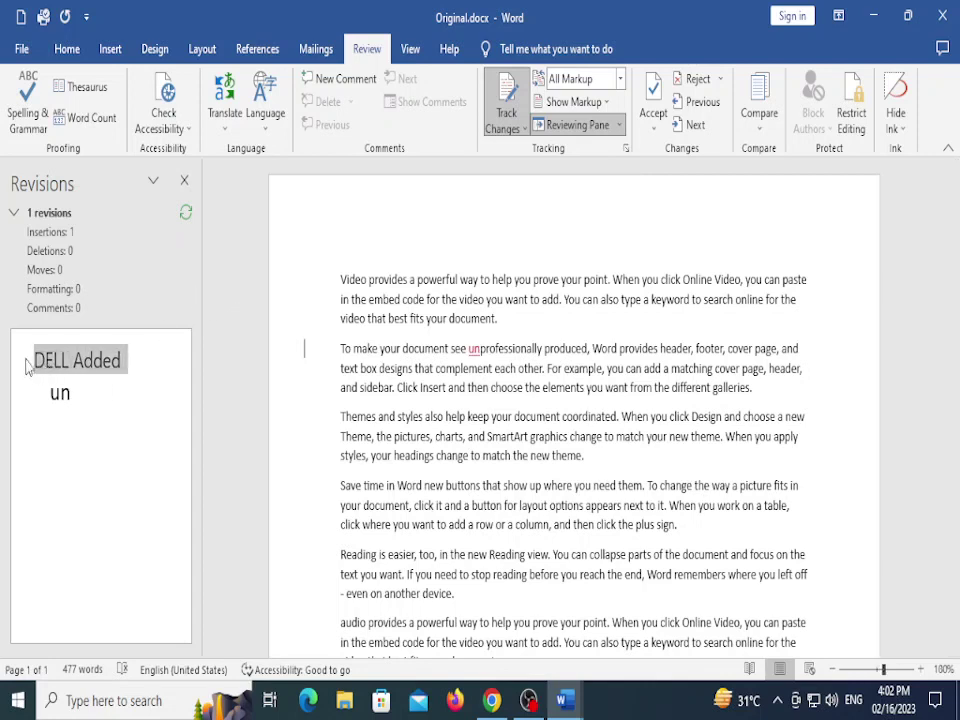
left_click(66, 396)
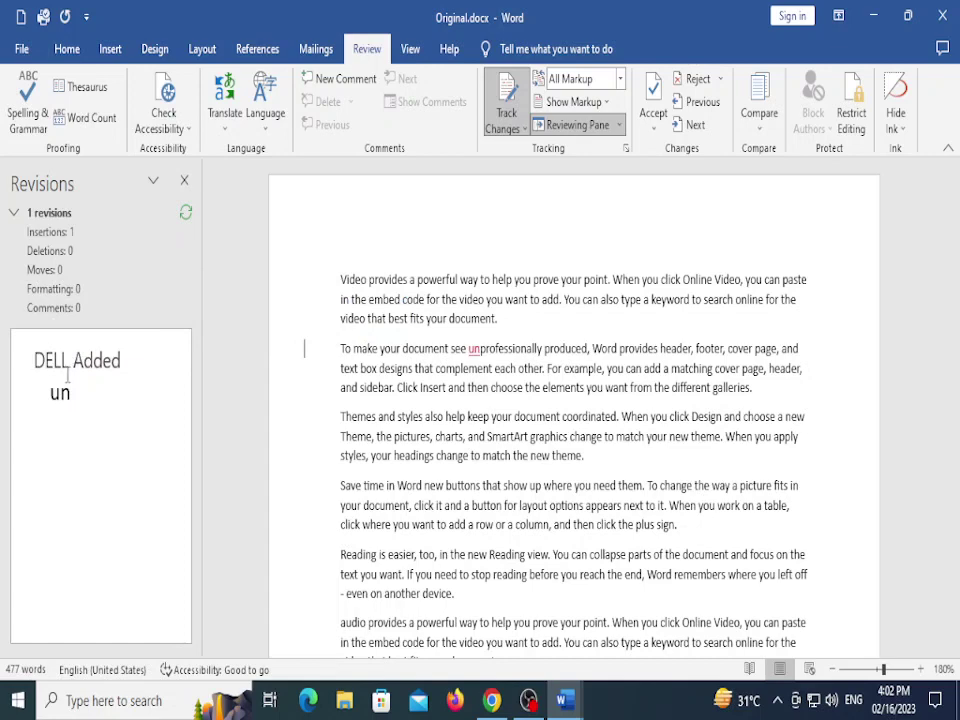
left_click_drag(72, 366, 124, 366)
left_click(541, 388)
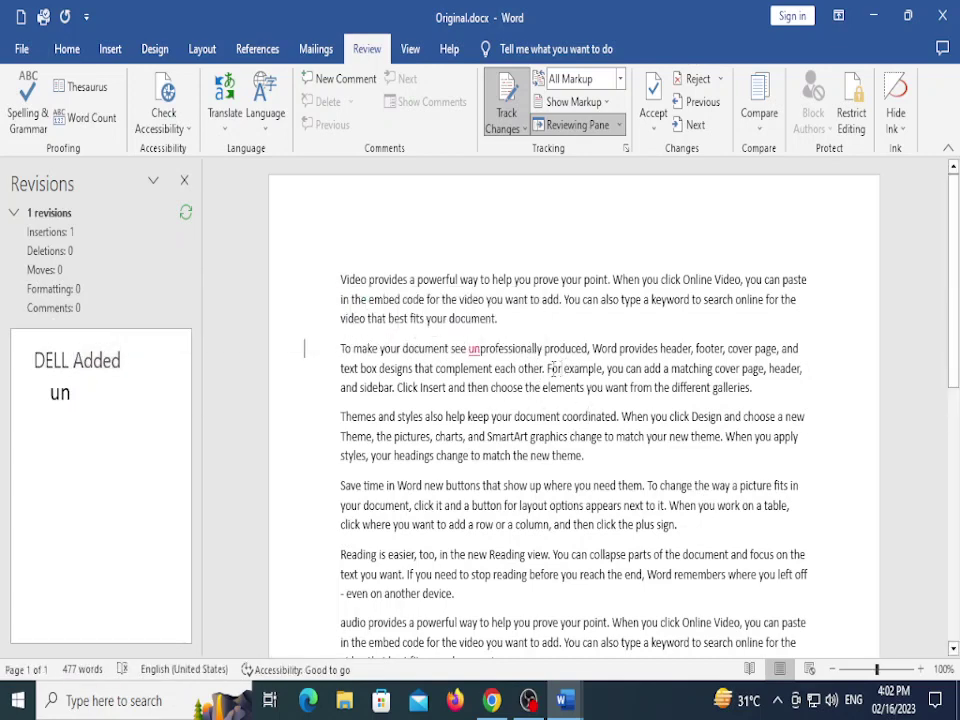
Delete the "r" of "other" in the second paragraph and replace "column" with "row" in the fourth paragraph
left_click_drag(544, 369, 538, 369)
key("Delete")
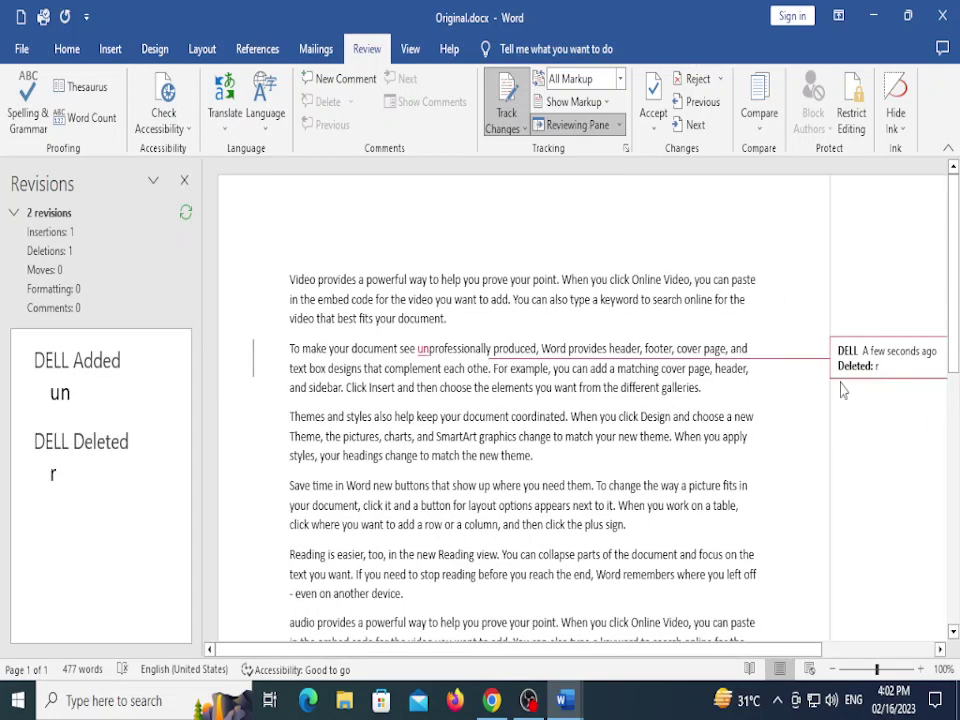
scroll(862, 366, "down", 2)
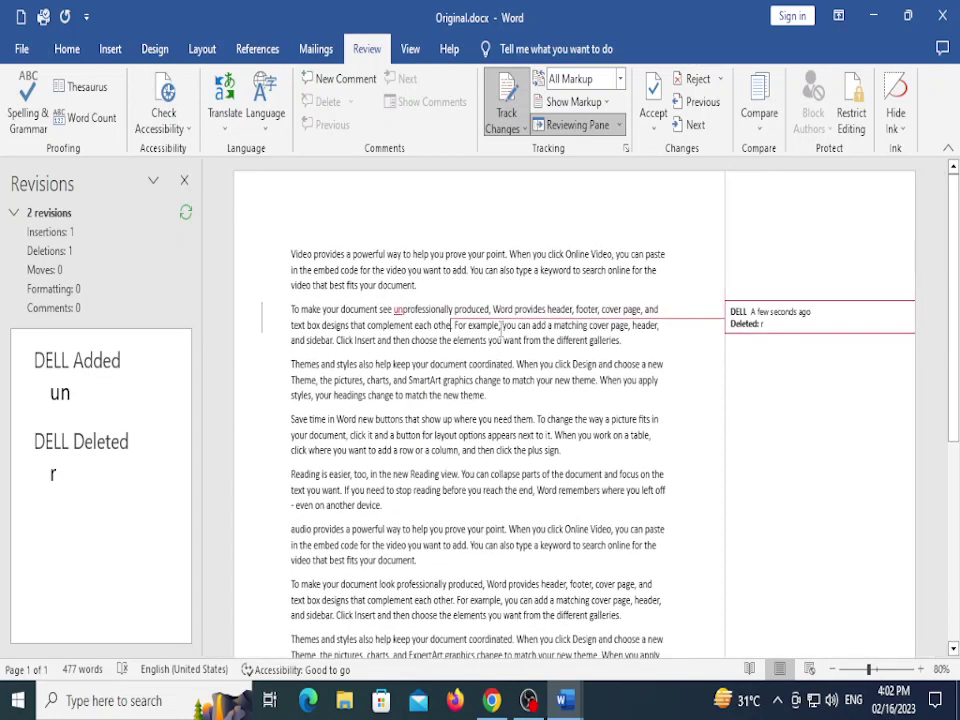
double_click(445, 450)
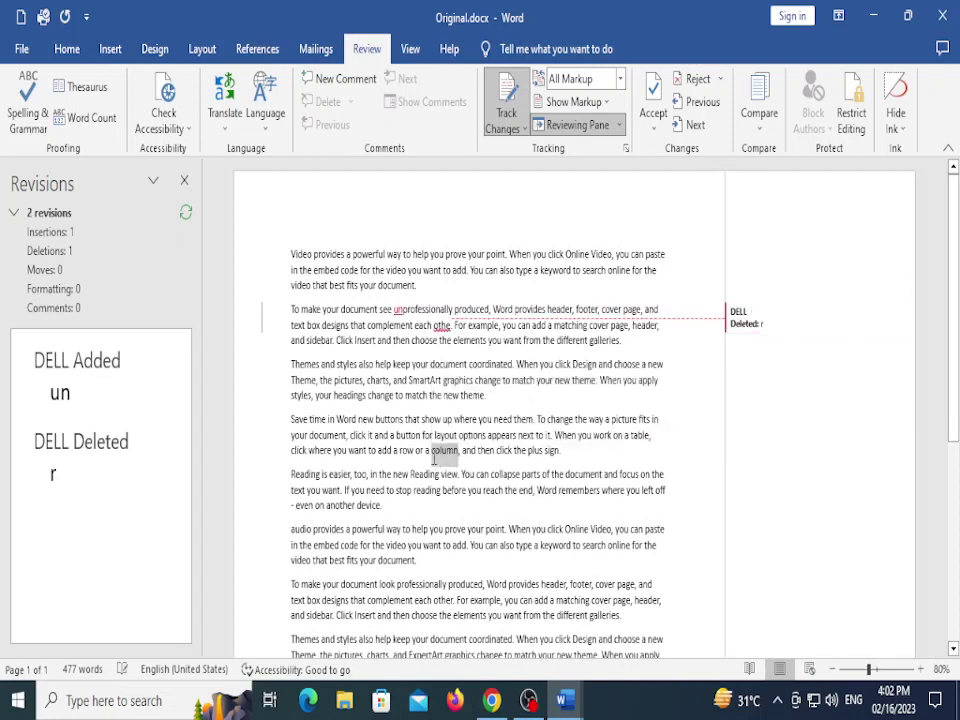
key("Delete")
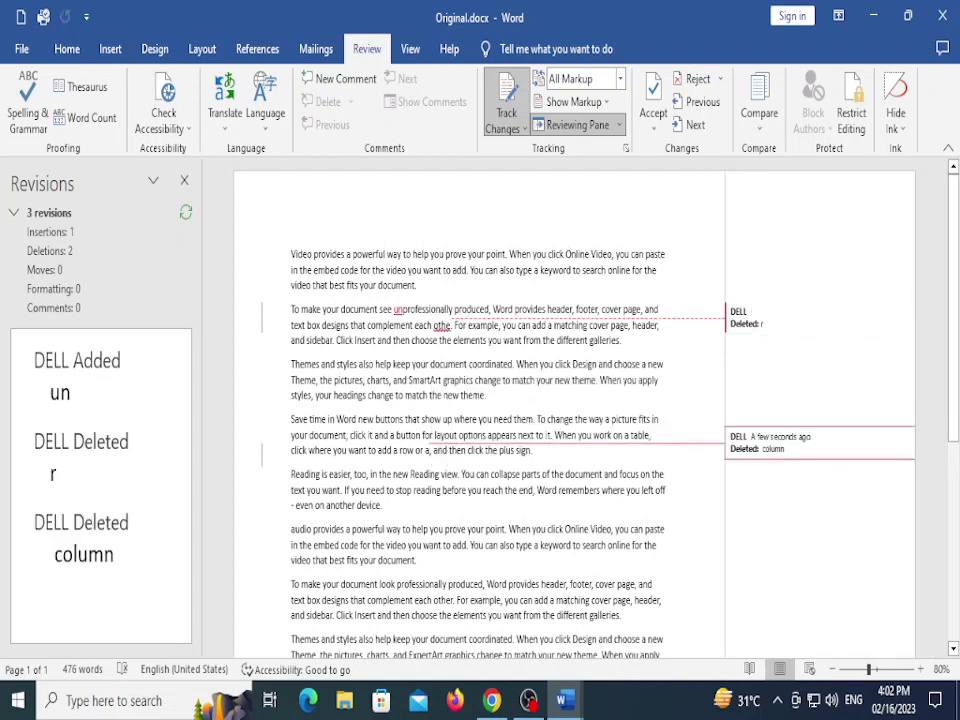
type("row")
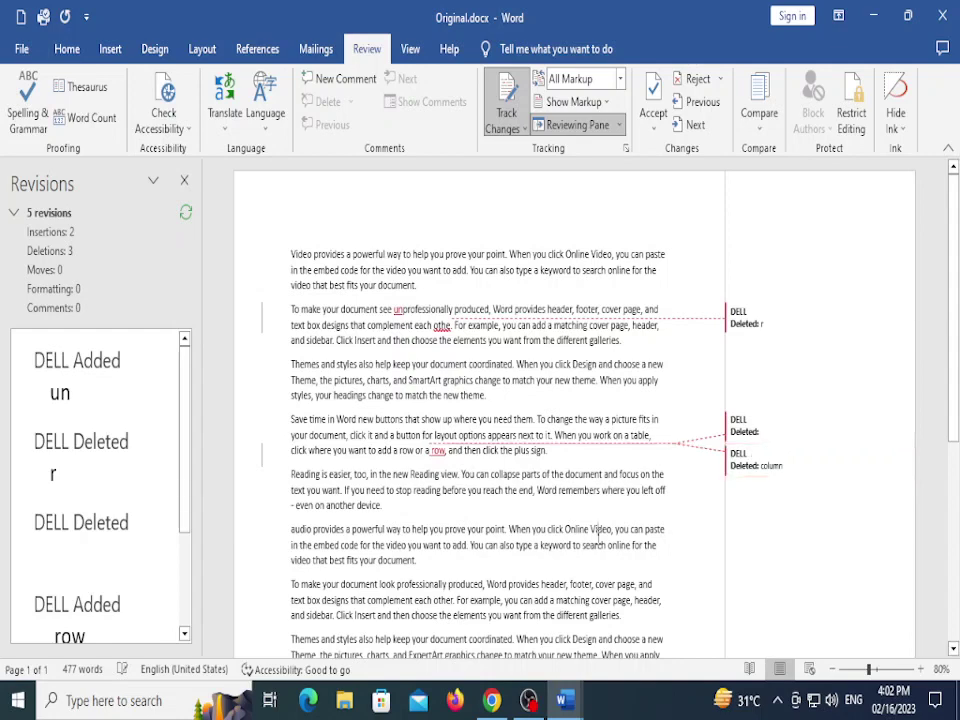
Examine the balloons for the deleted "column" and "r" alongside their entries in the Revisions list
scroll(598, 533, "down", 1)
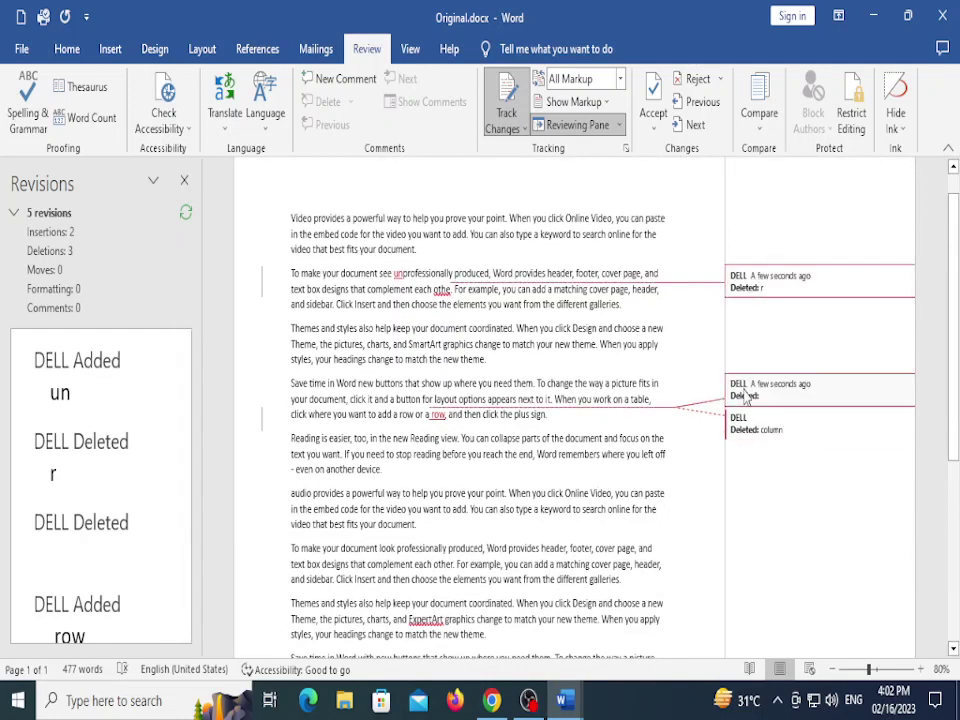
left_click(752, 428)
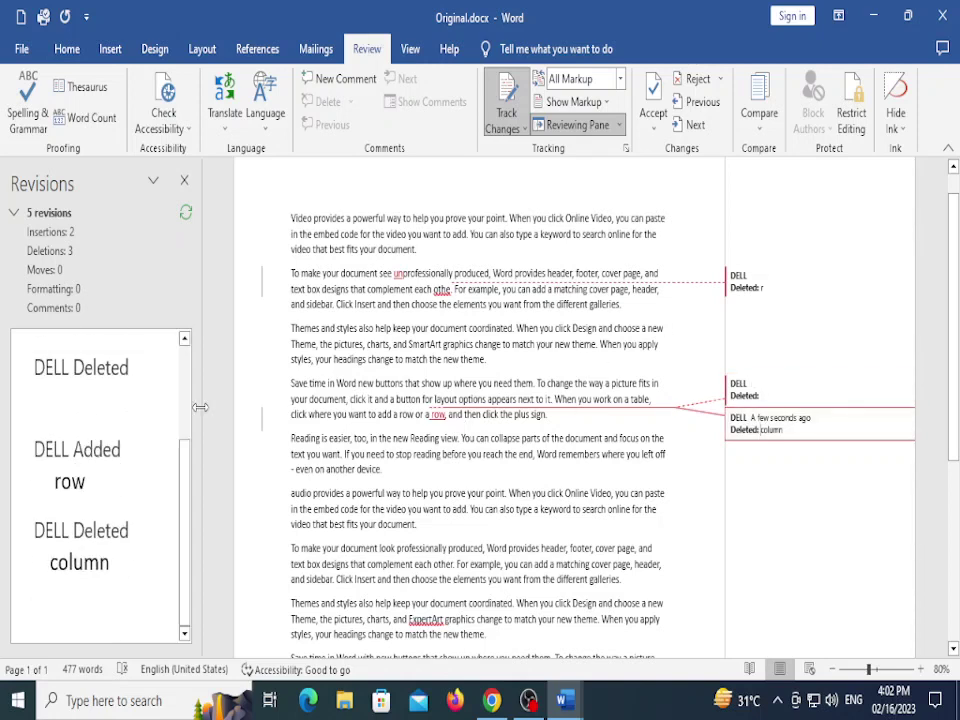
scroll(200, 407, "up", 1)
left_click(745, 287)
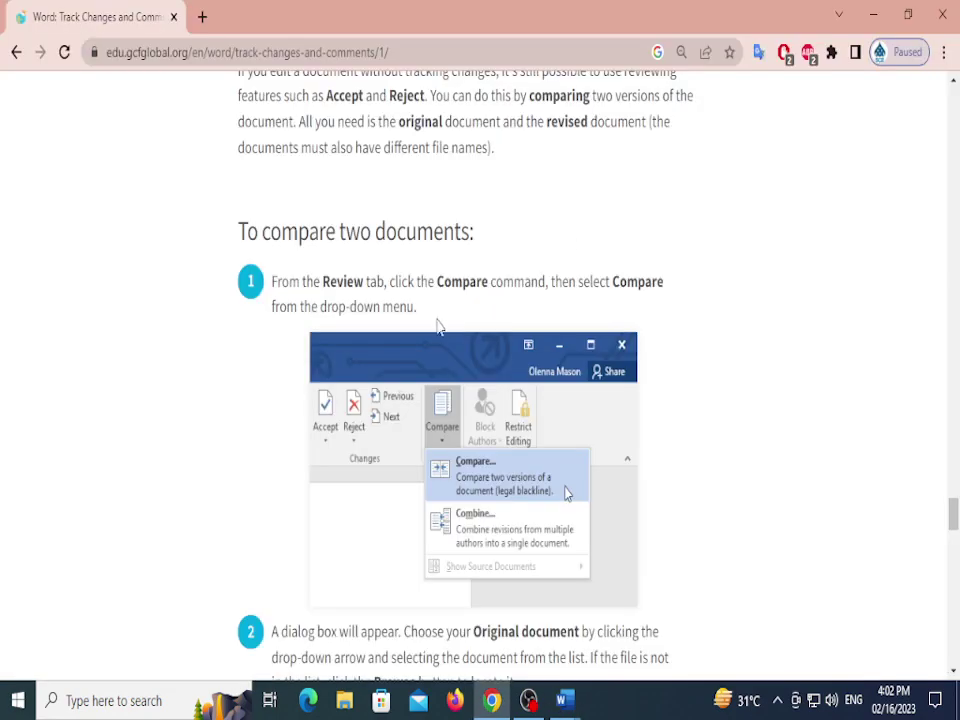
On the browser's tutorial page, look through the sections on comparing documents, hiding tracked changes and showing revisions in balloons
scroll(480, 360, "down", 7)
scroll(480, 360, "up", 6)
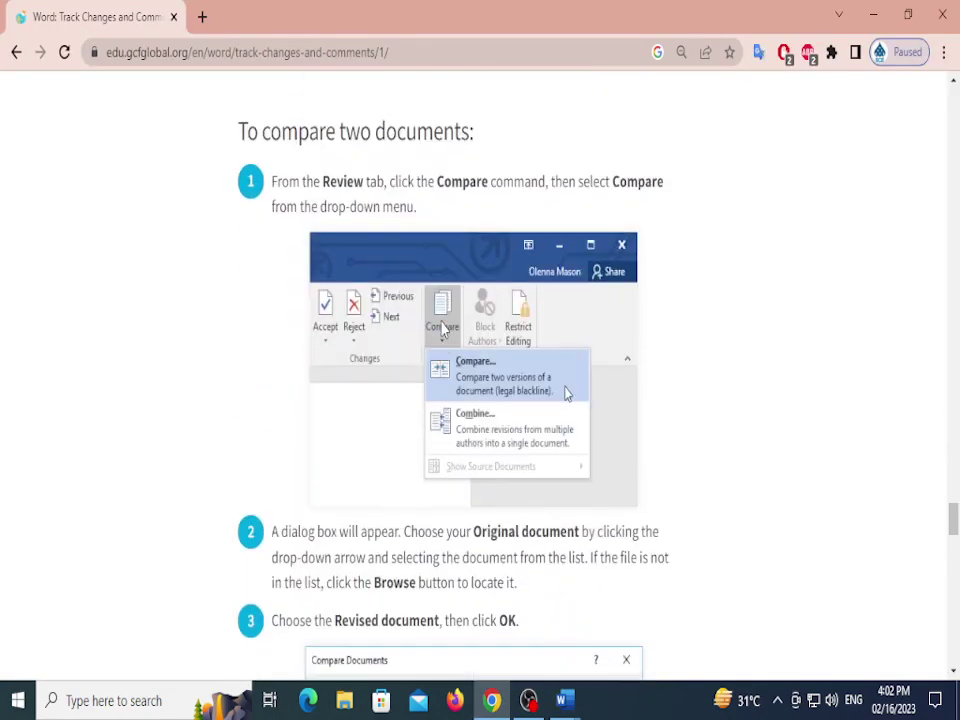
scroll(443, 330, "up", 20)
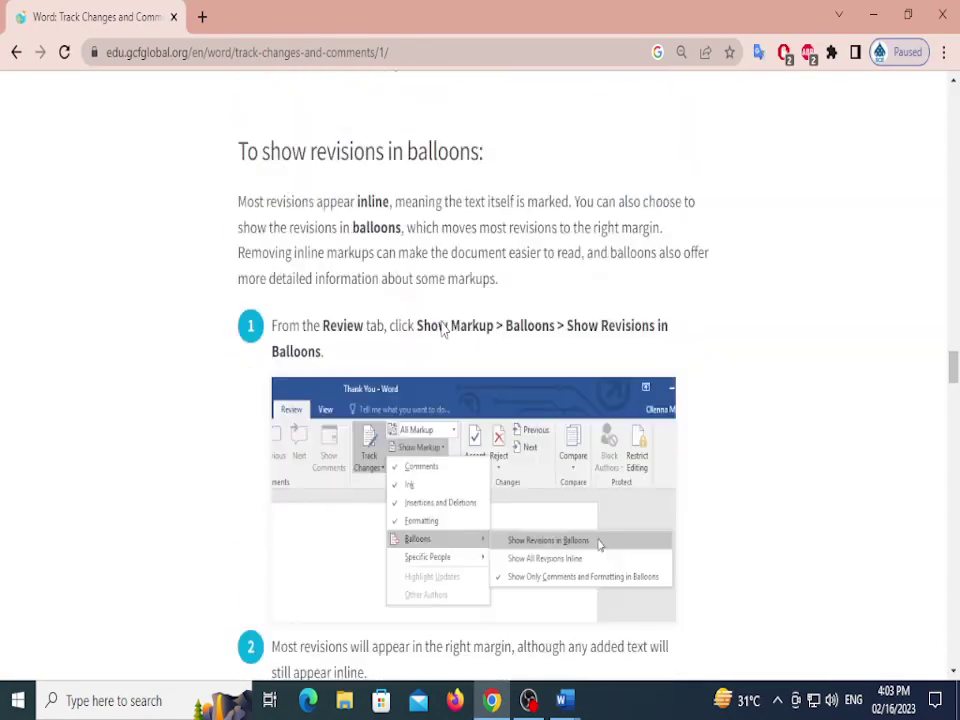
scroll(443, 330, "up", 9)
scroll(443, 328, "down", 4)
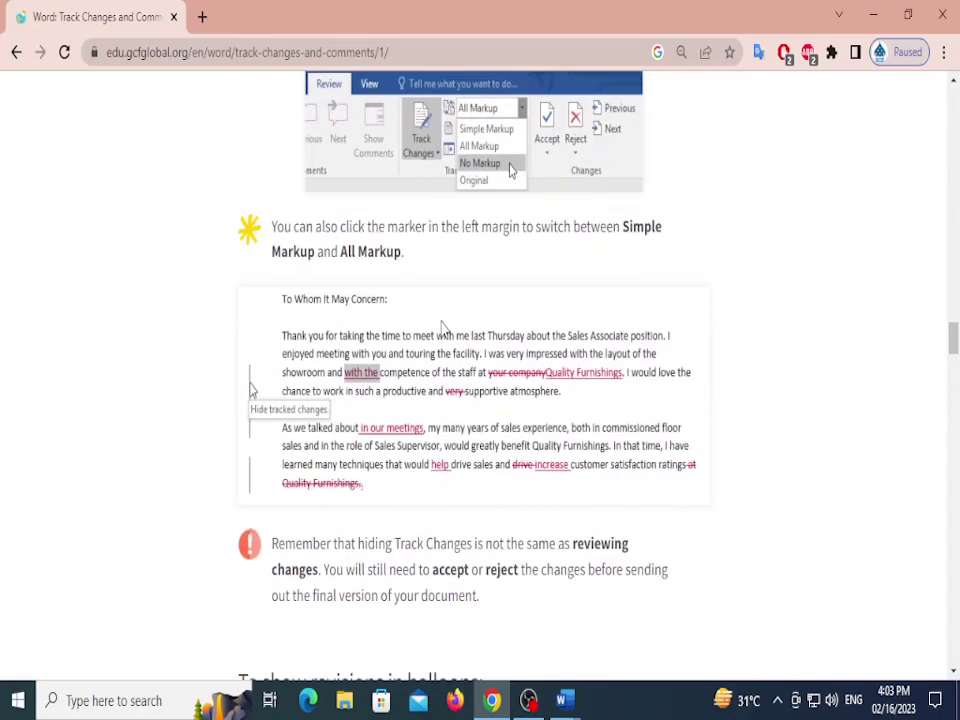
scroll(443, 328, "down", 8)
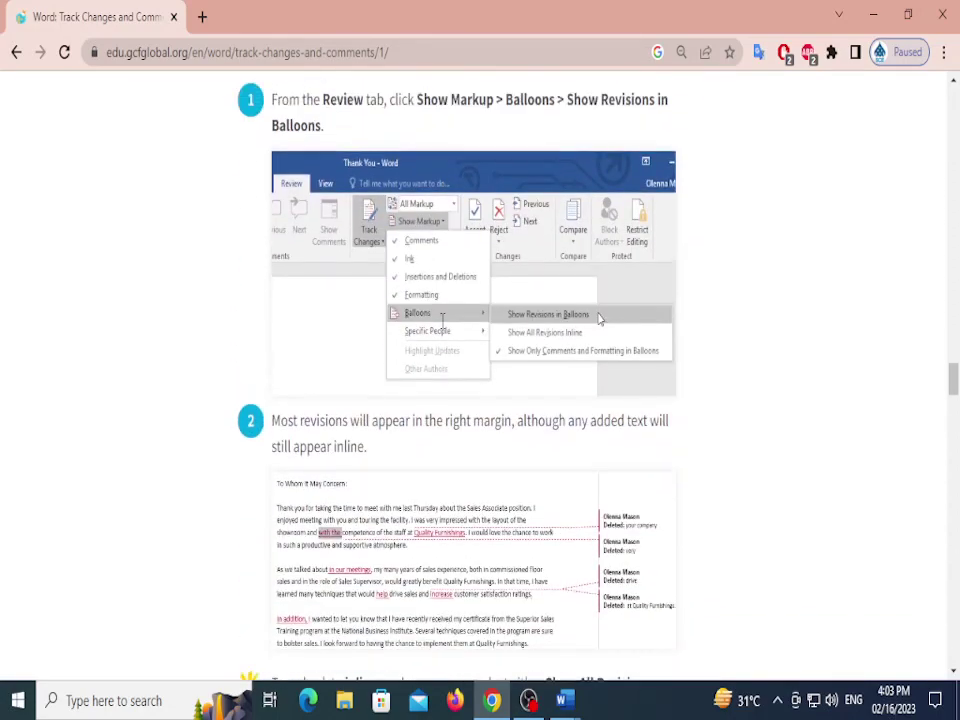
scroll(441, 321, "down", 15)
Return to the emptied Word document, close the Revisions pane and turn off Track Changes, removing the unfinished "=rand(" text
key("alt+Tab")
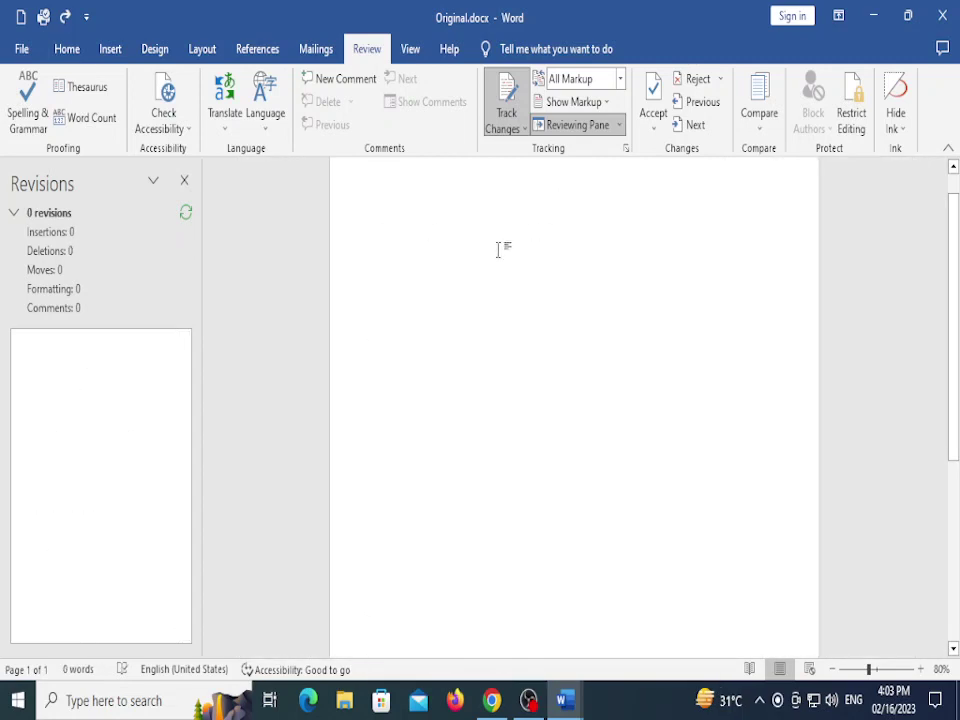
left_click(184, 181)
type("=")
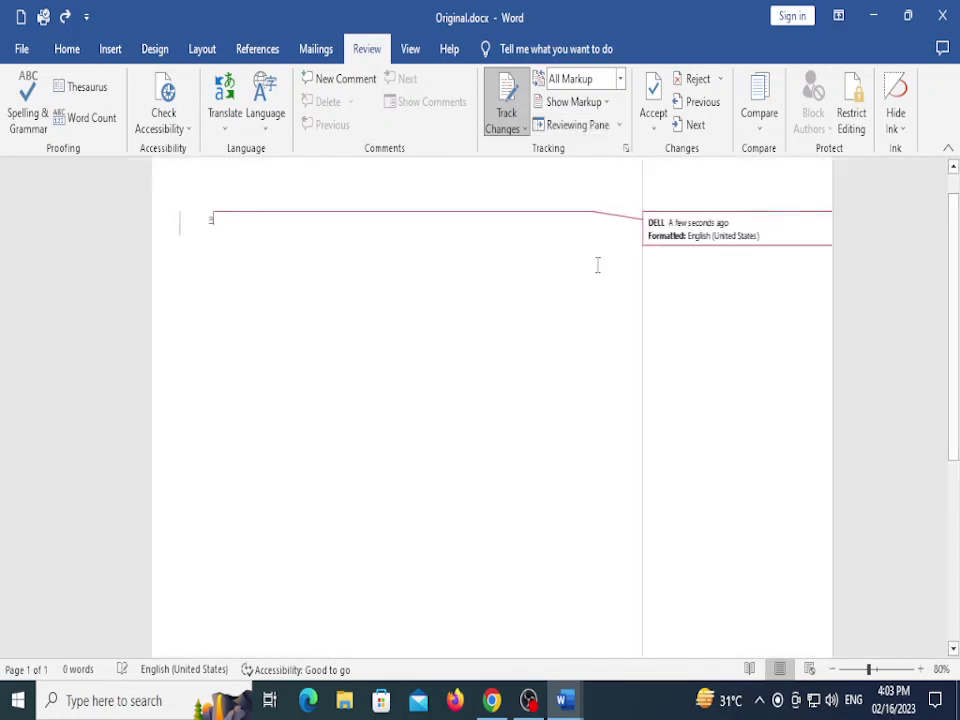
type("rand(")
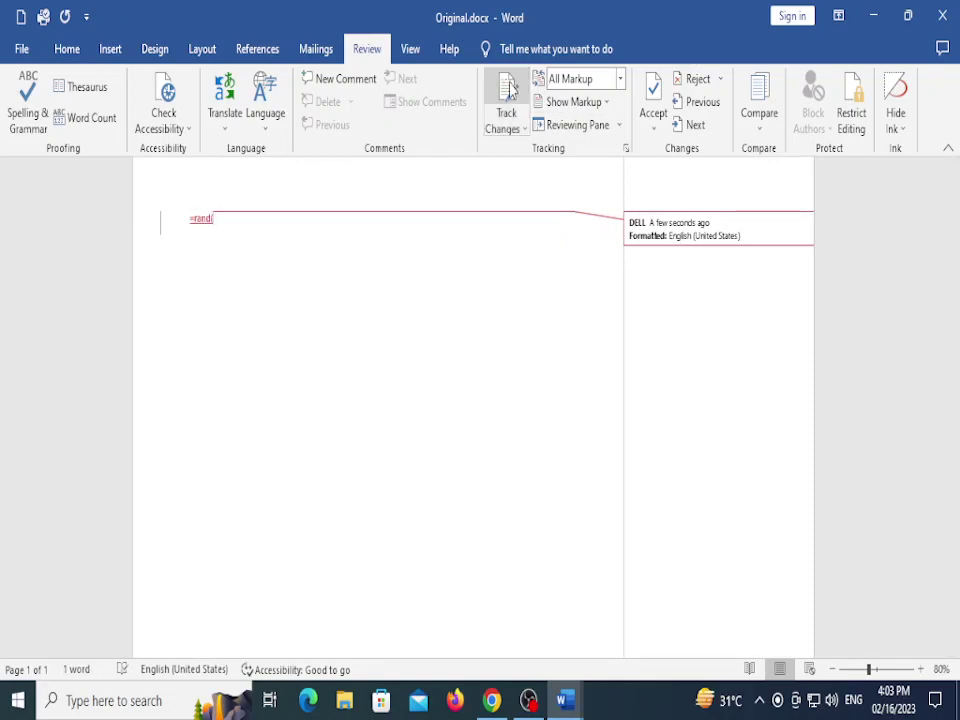
left_click_drag(215, 219, 190, 218)
key("BackSpace")
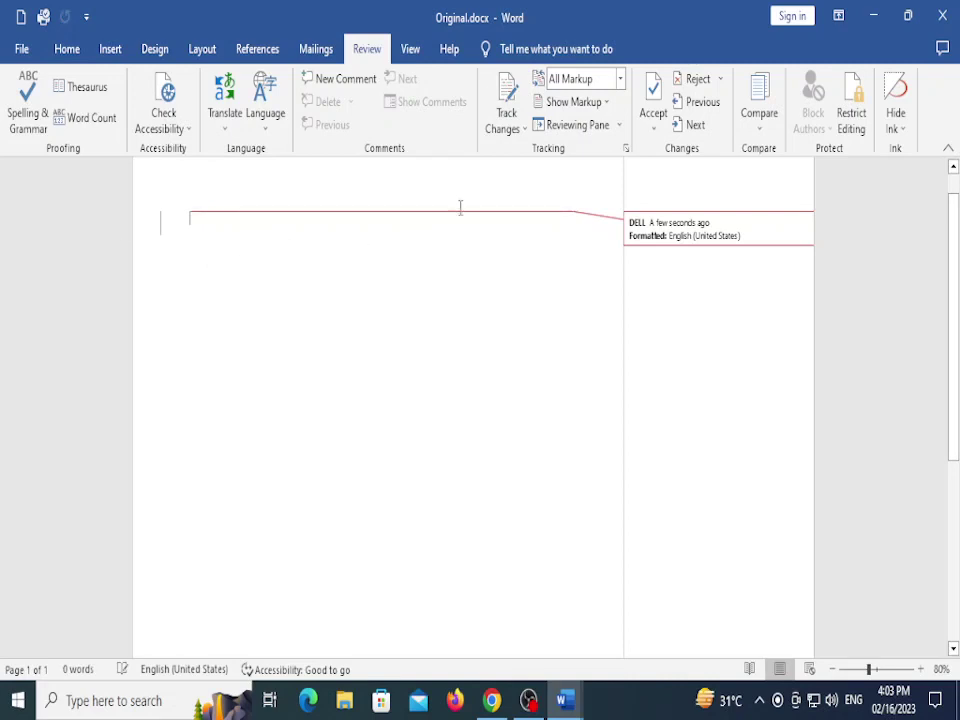
Set the markup display to No Markup and generate ten sample paragraphs with =rand(10)
left_click(619, 78)
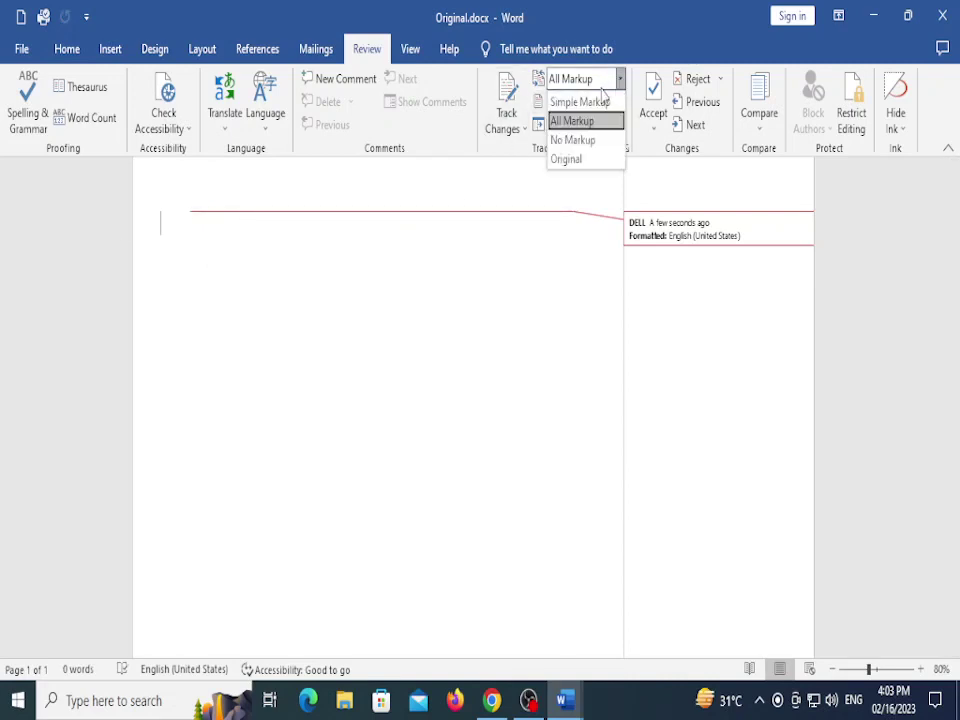
left_click(575, 137)
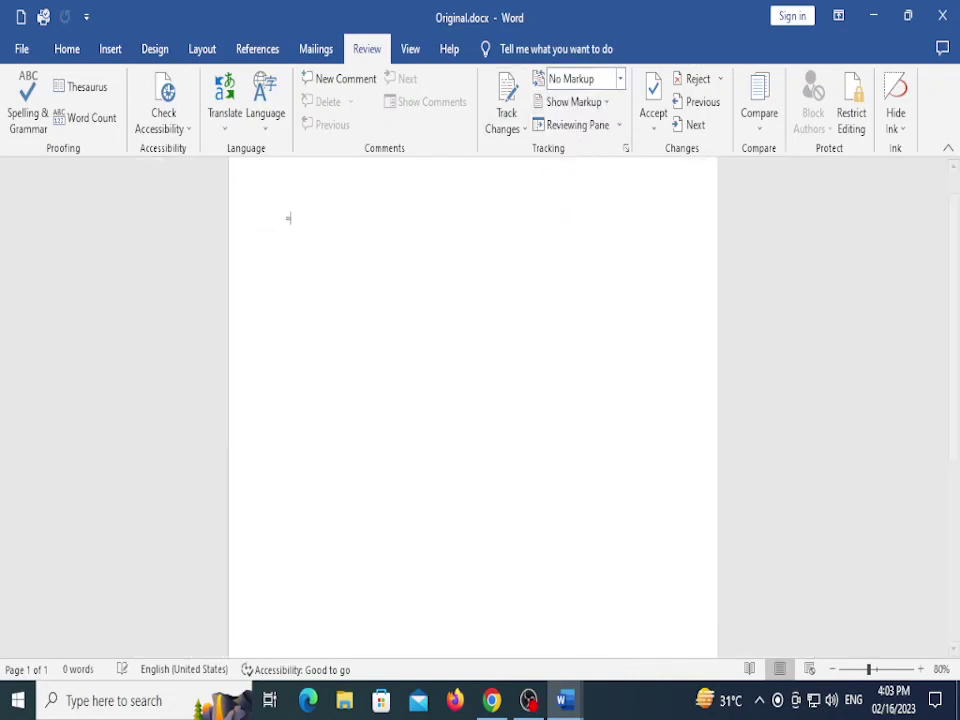
type("=rand(10)")
key("Return")
scroll(467, 414, "up", 4, "ctrl")
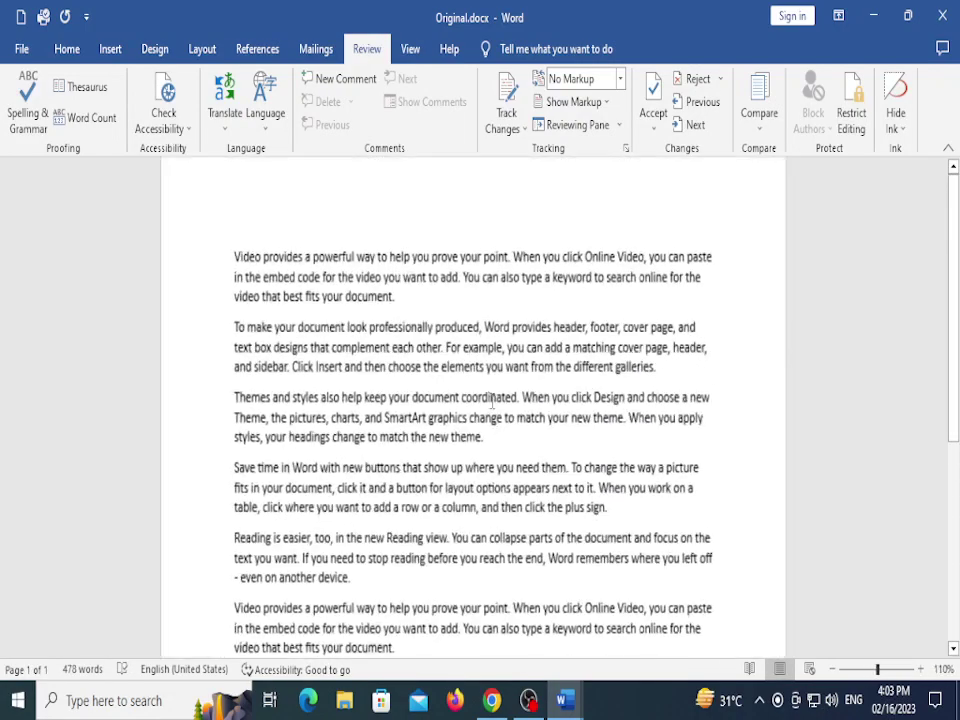
scroll(475, 264, "down", 3)
Switch to the browser's tutorial page and read the instructions for adding comments
key("alt+Tab")
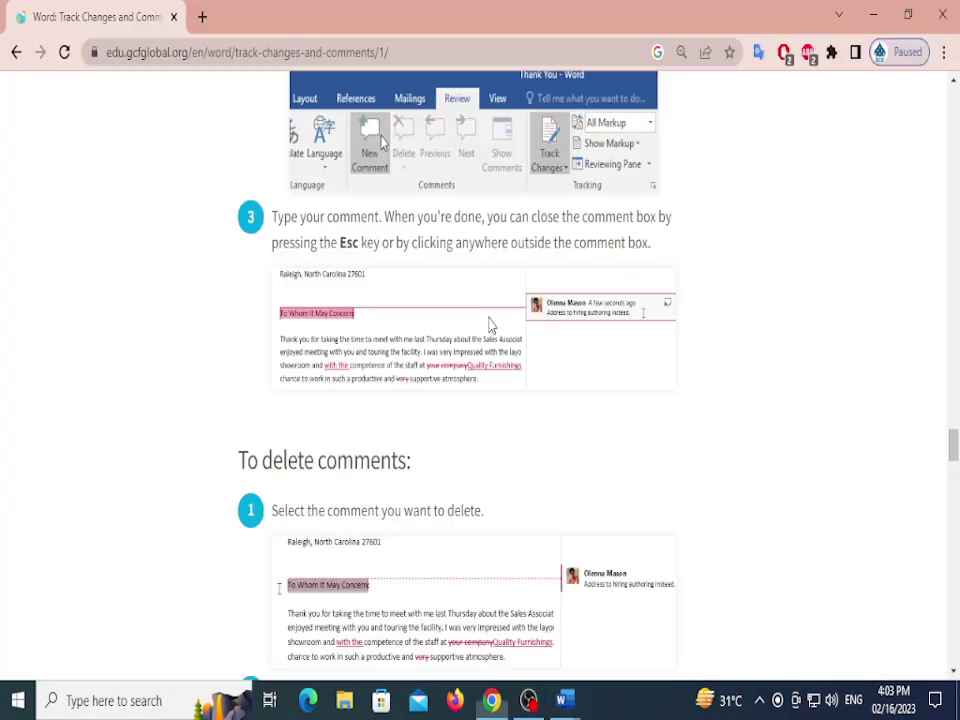
scroll(482, 347, "up", 1)
scroll(482, 347, "down", 2)
scroll(482, 347, "up", 4)
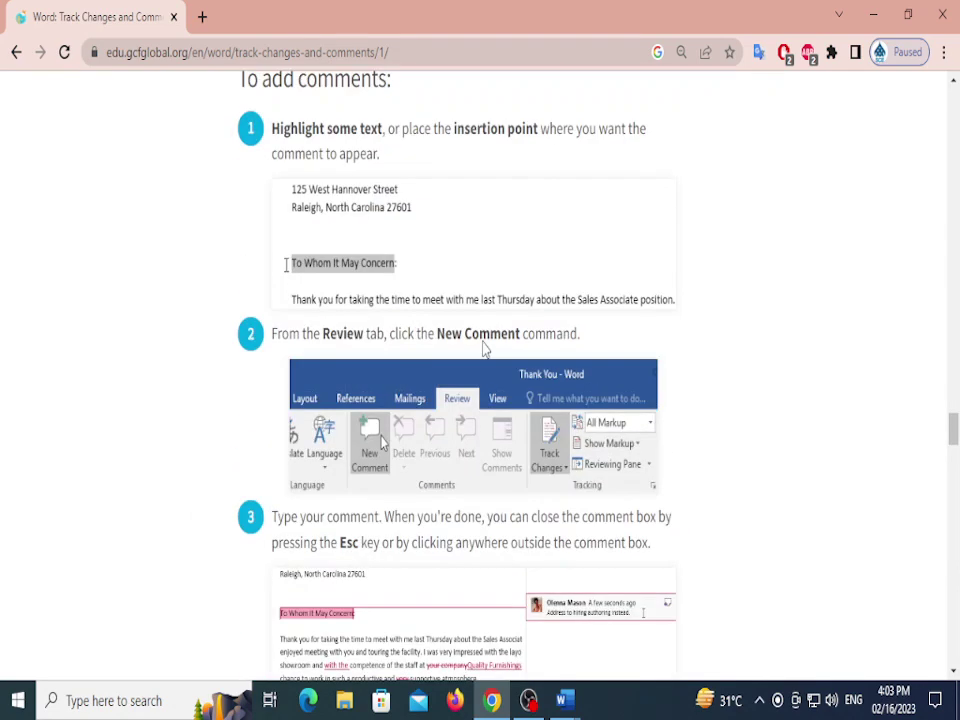
Return to the Word document and attach the comment "I have write added here because of something" to the opening word "Video"
key("alt+Tab")
scroll(466, 344, "up", 4)
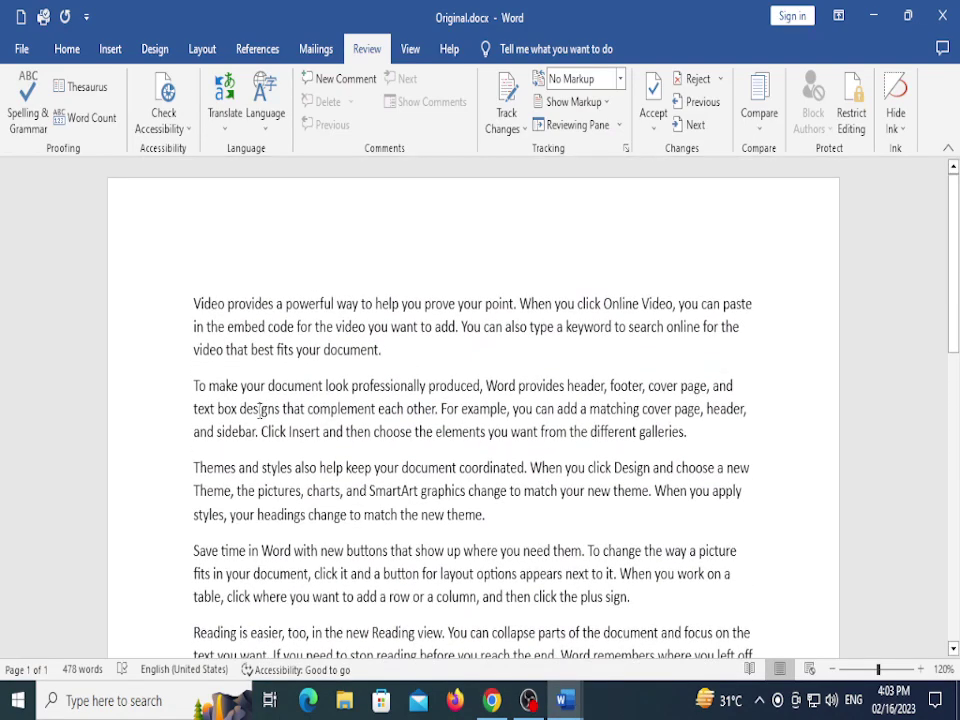
left_click_drag(213, 308, 225, 306)
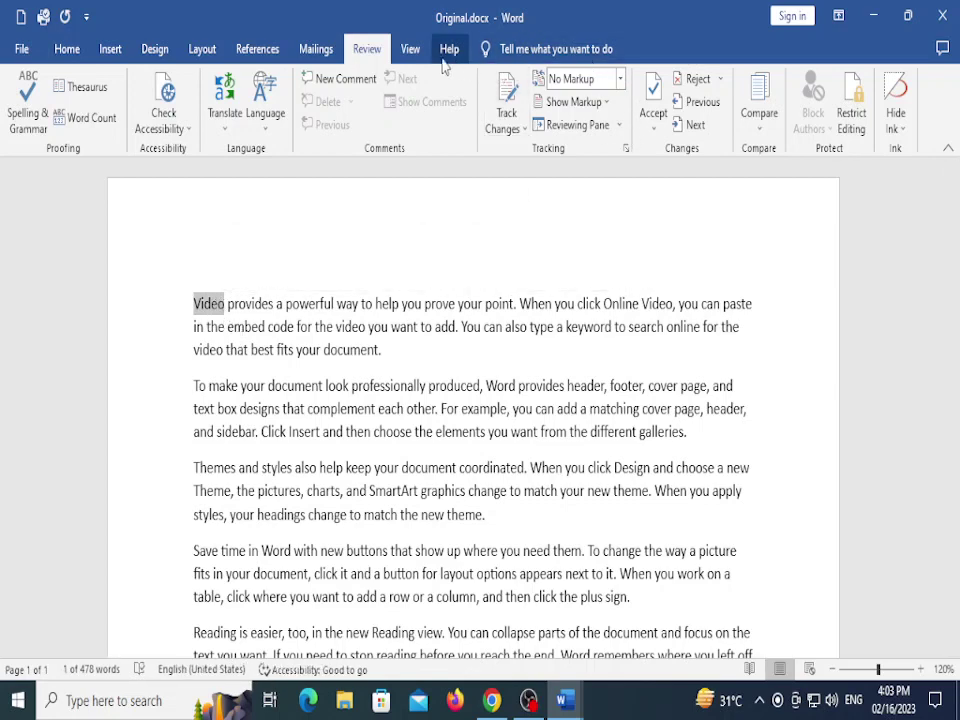
left_click(350, 80)
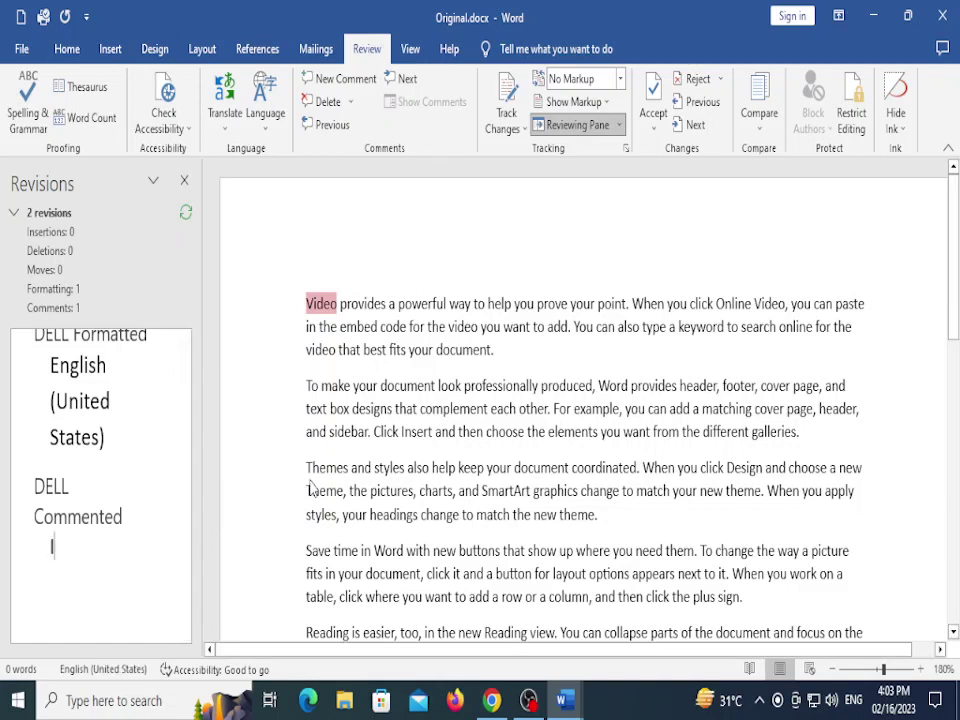
type("I hav d")
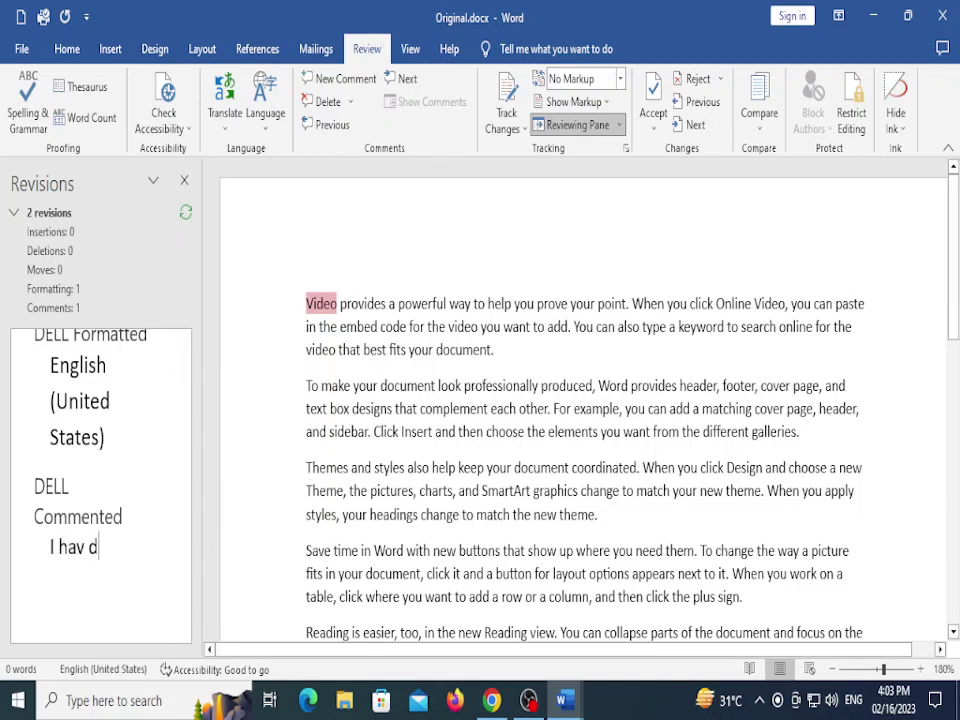
key("BackSpace")
key("BackSpace")
type("e write")
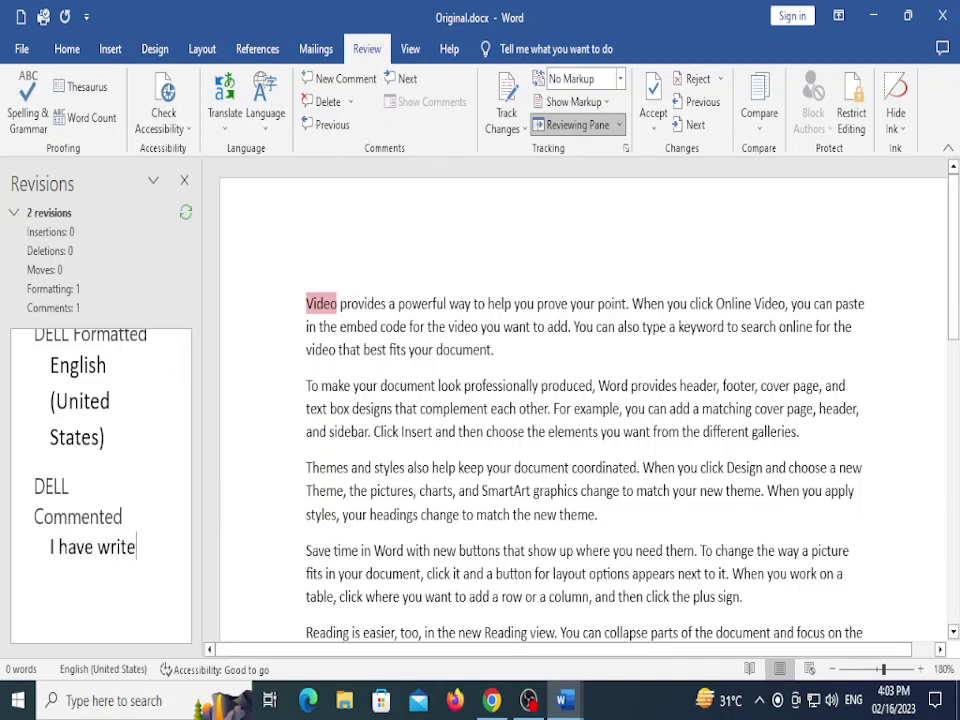
type(" adde her")
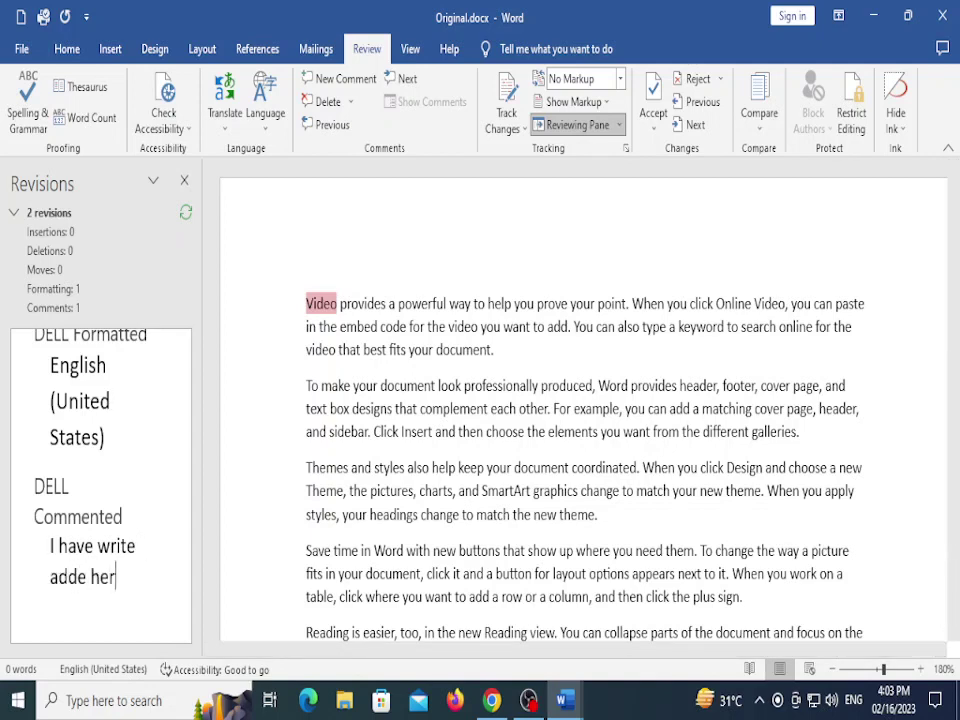
key("BackSpace")
key("BackSpace")
key("BackSpace")
key("BackSpace")
type("d here becausy")
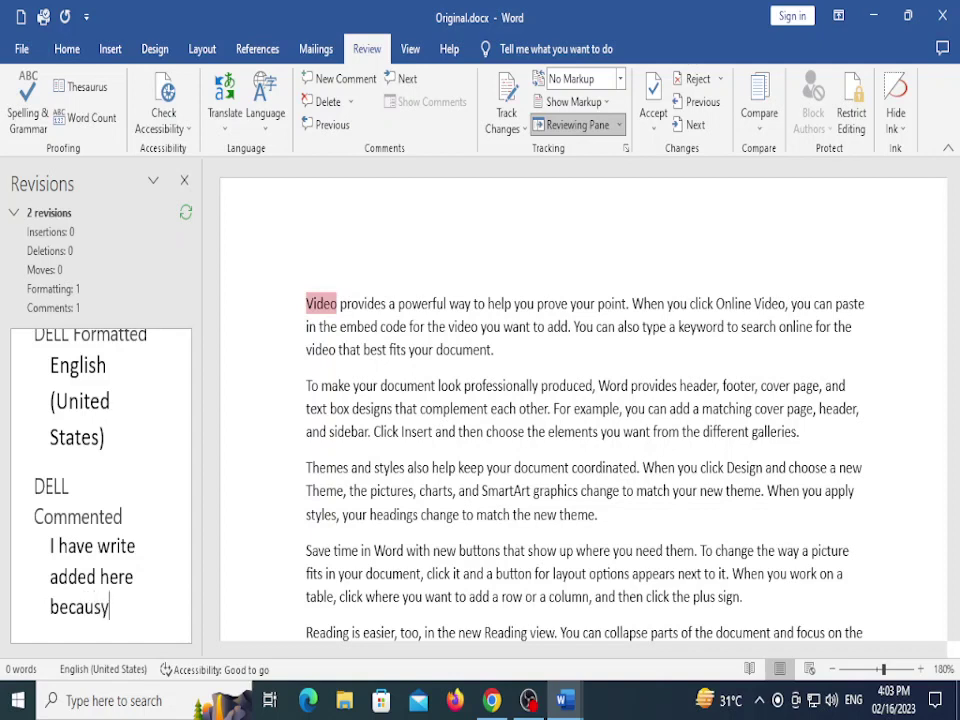
key("BackSpace")
type("e of something")
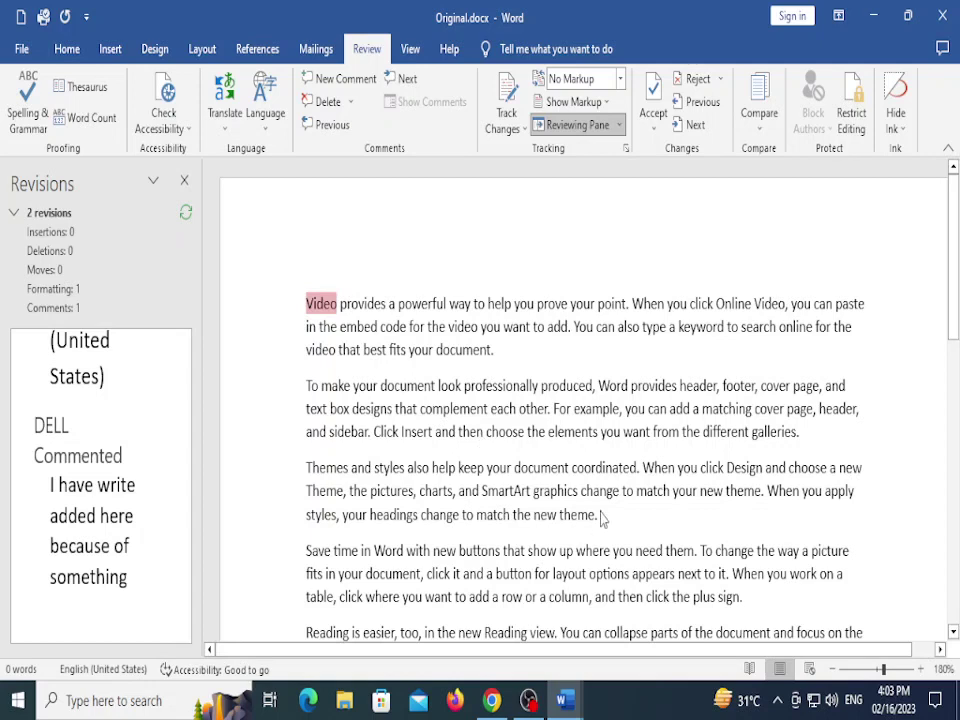
left_click(396, 303)
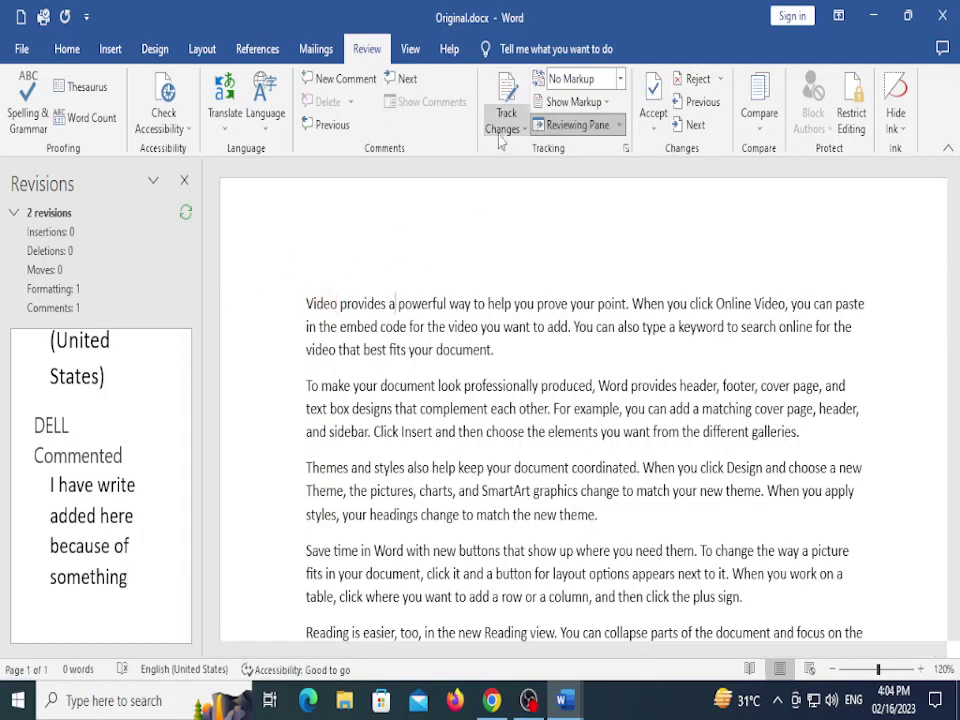
Set the markup display to All Markup and bring the comment balloon beside the text fully into view
left_click(621, 80)
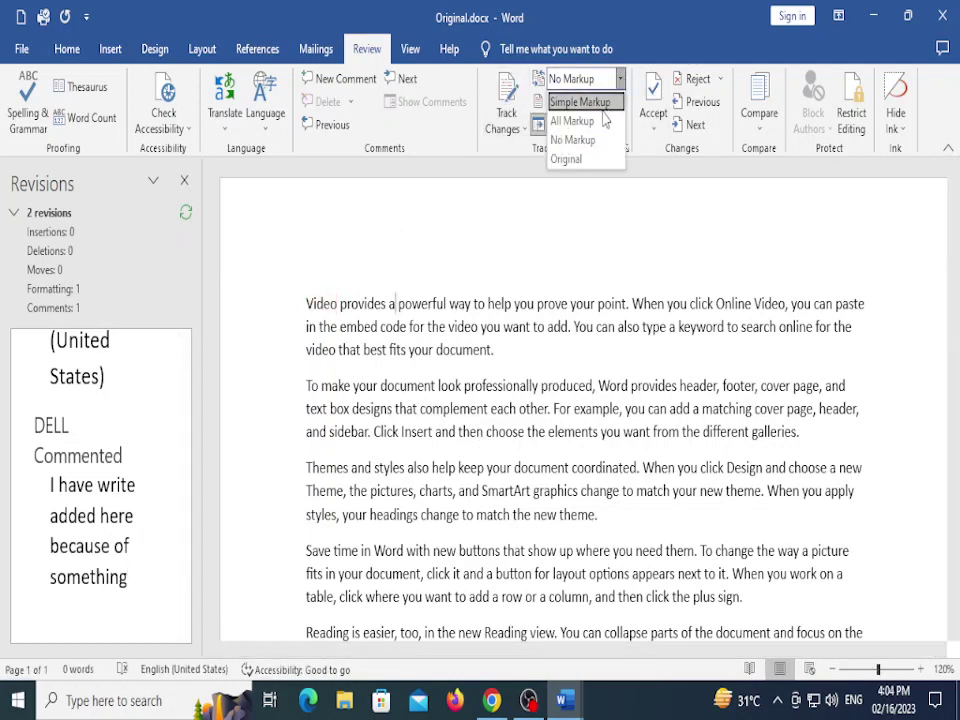
left_click(570, 120)
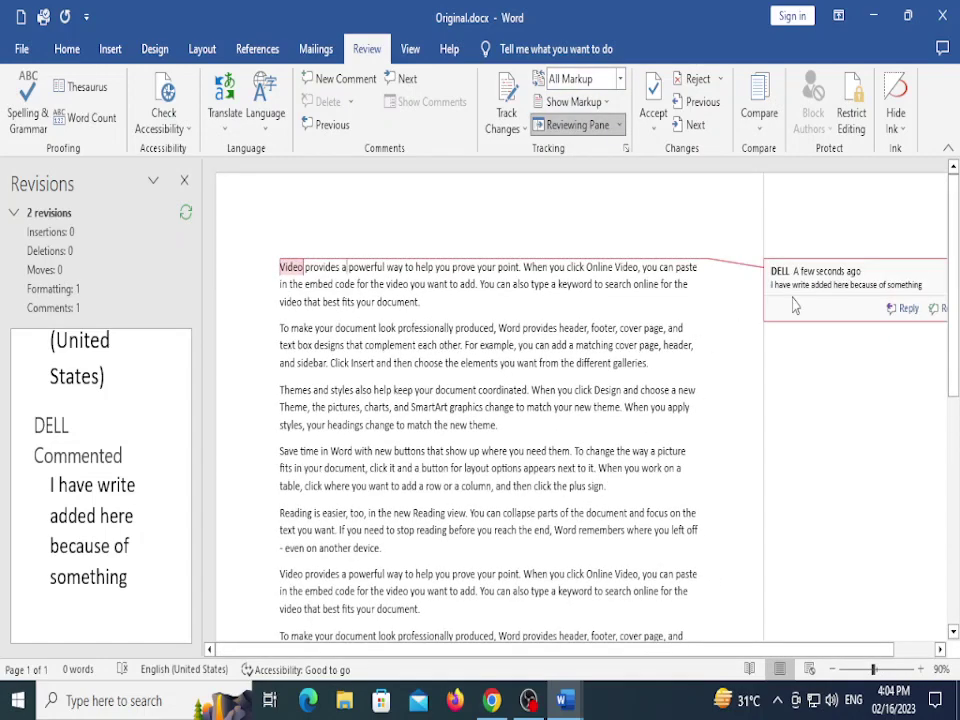
scroll(793, 306, "down", 1)
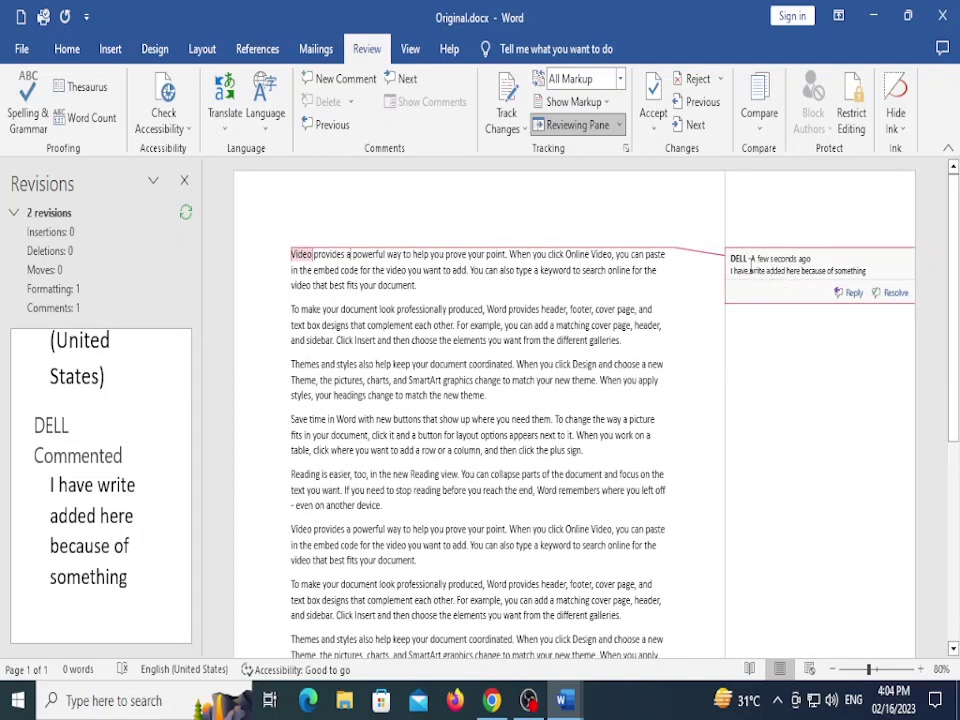
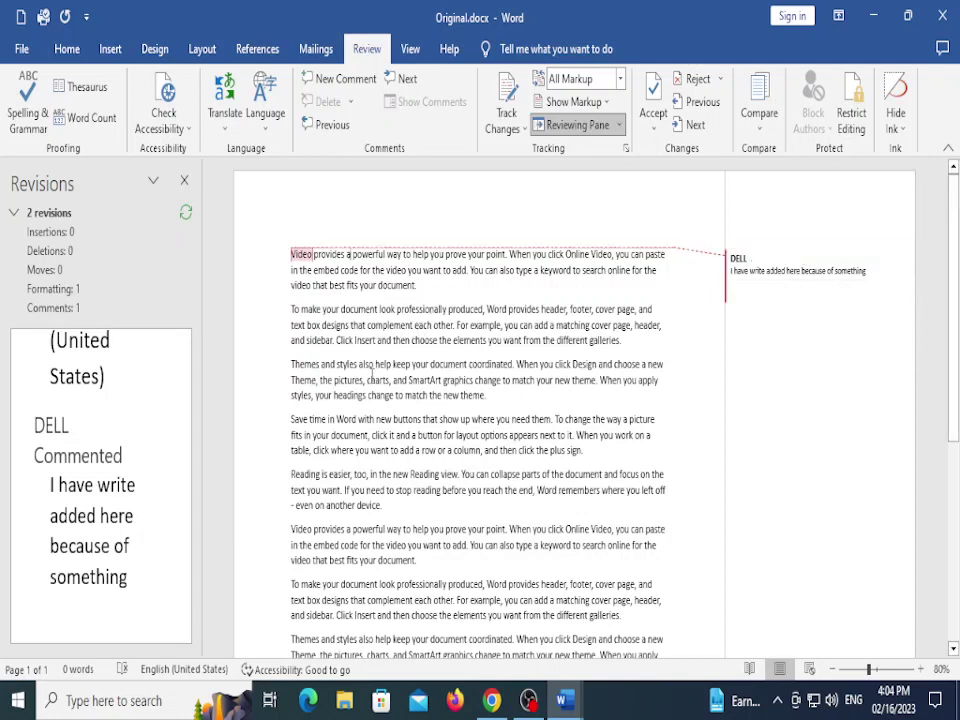
Attach the comment "I have added this beacuase its realy save our tinme" to "Save time" at the start of the fourth paragraph
scroll(297, 395, "down", 1)
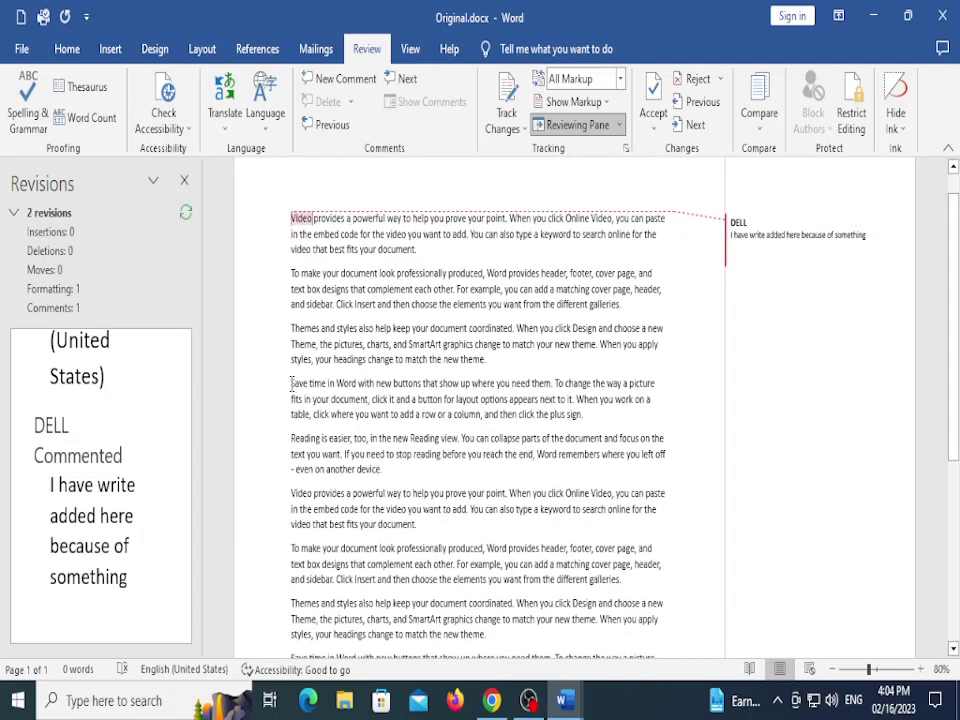
left_click_drag(291, 383, 327, 384)
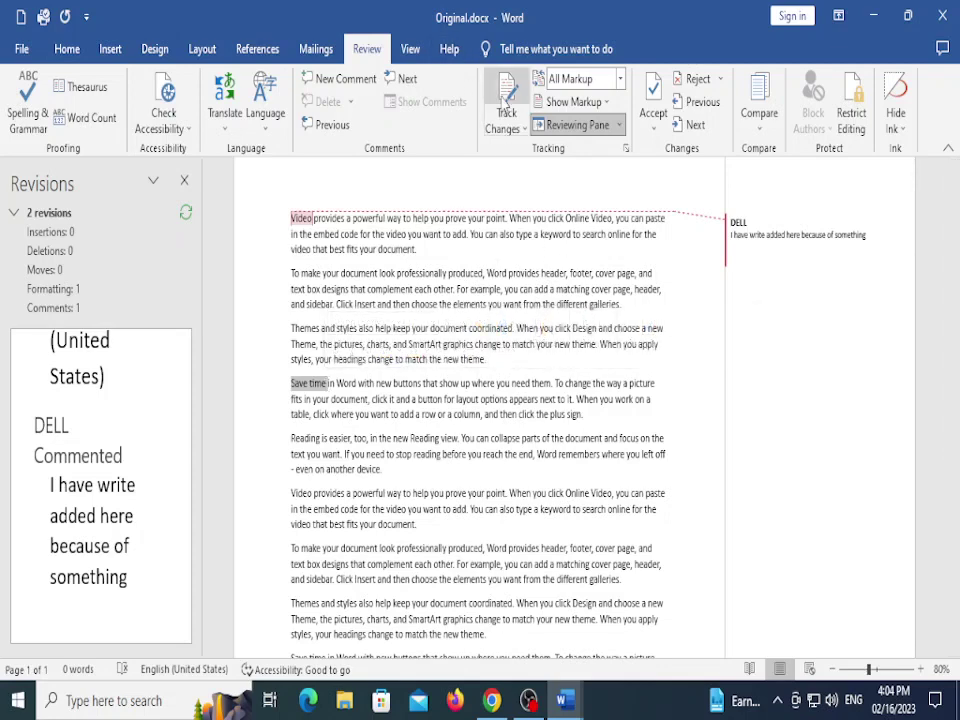
left_click(340, 78)
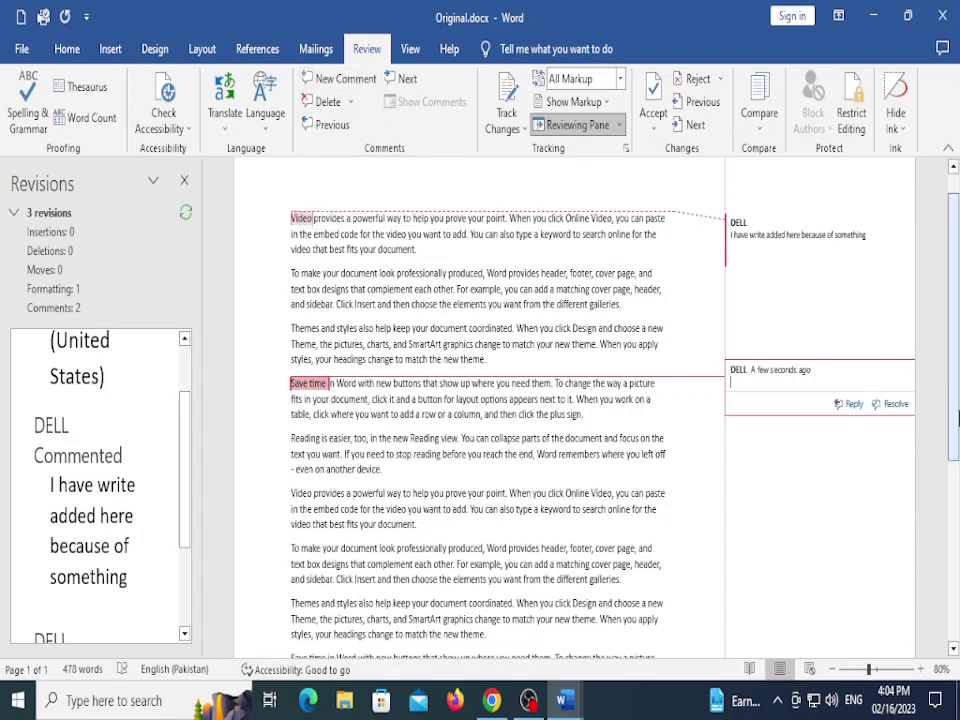
type("I have")
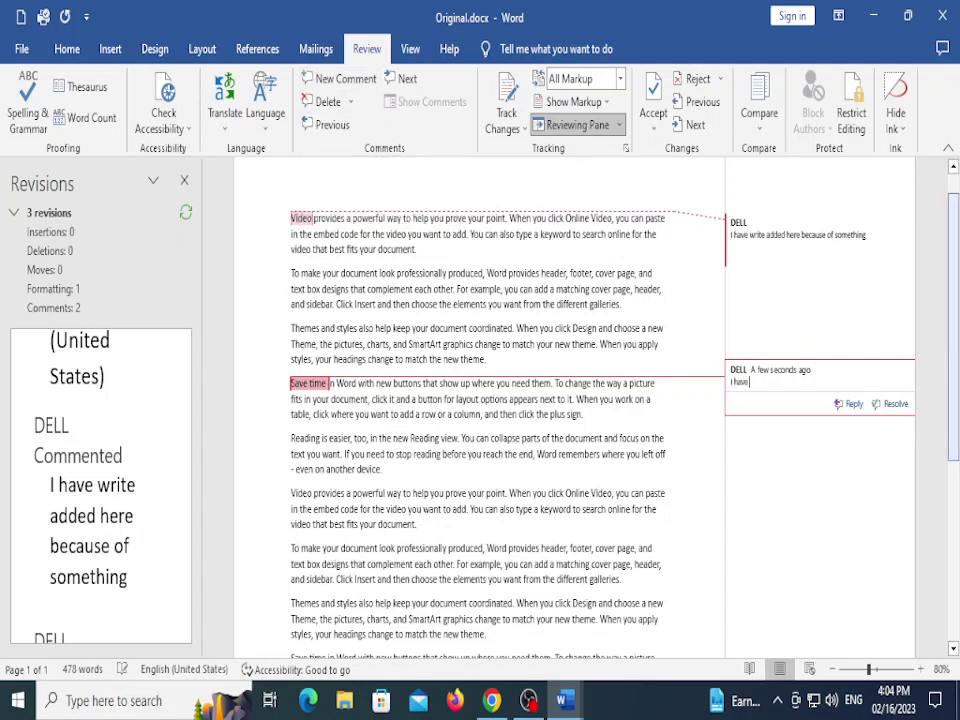
type(" added this")
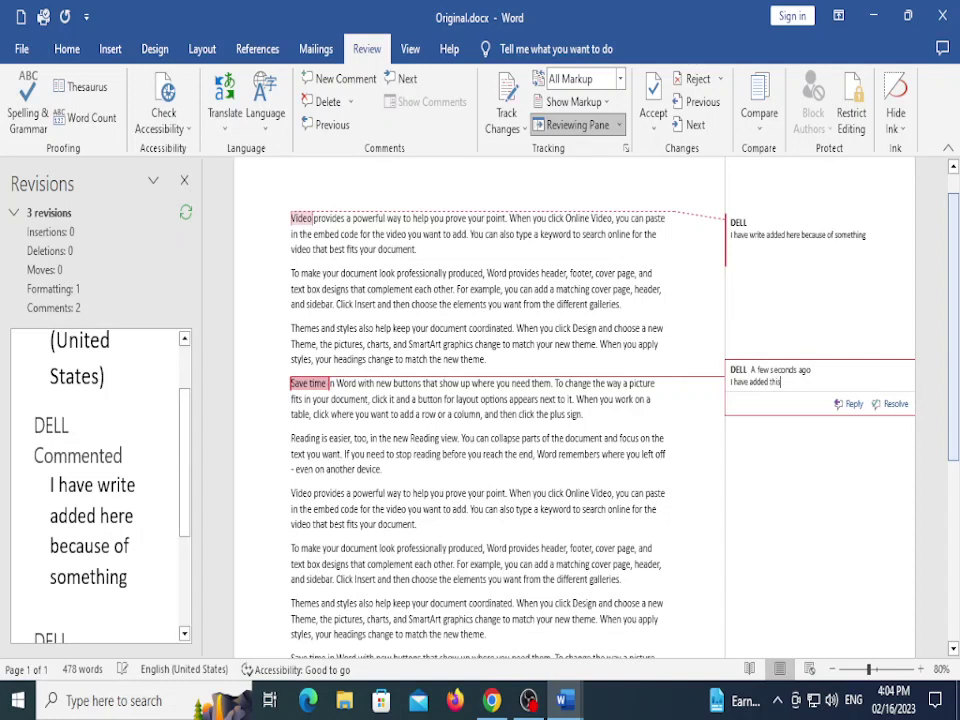
type(" beacuse its realy")
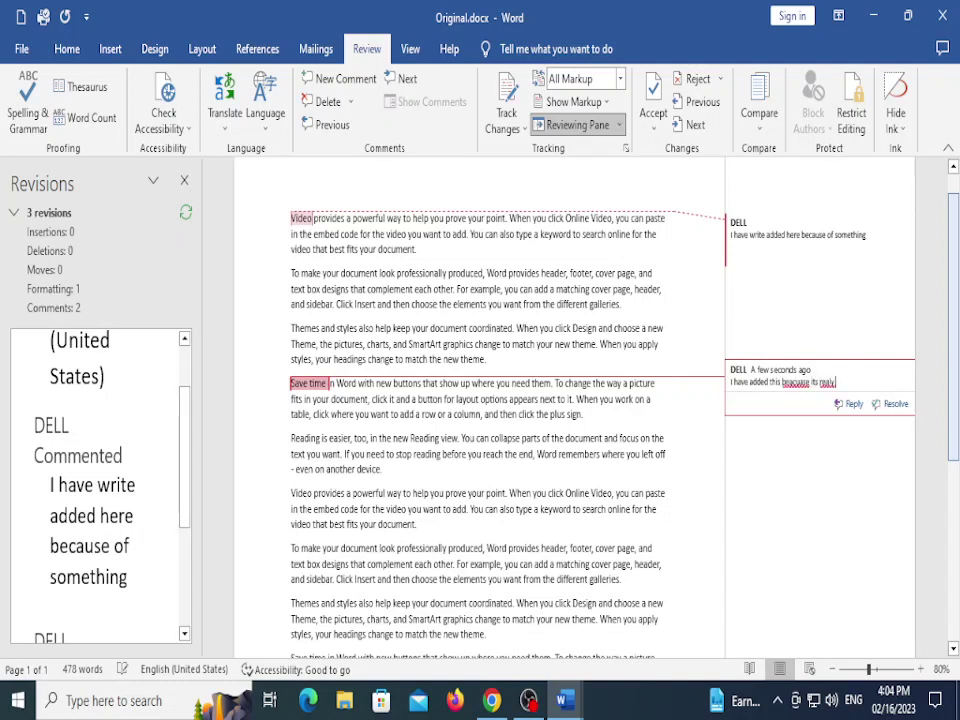
type(" save our time")
left_click(612, 340)
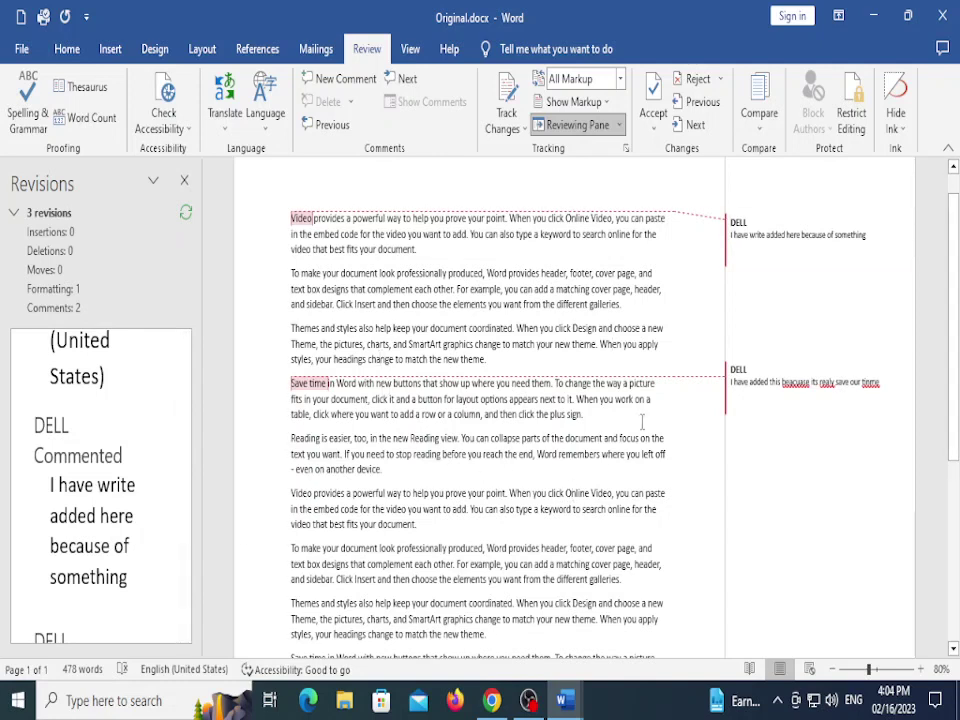
Move back and forth between the comments on "Video" and "Save time" to view each one
mouse_move(740, 403)
left_click(794, 238)
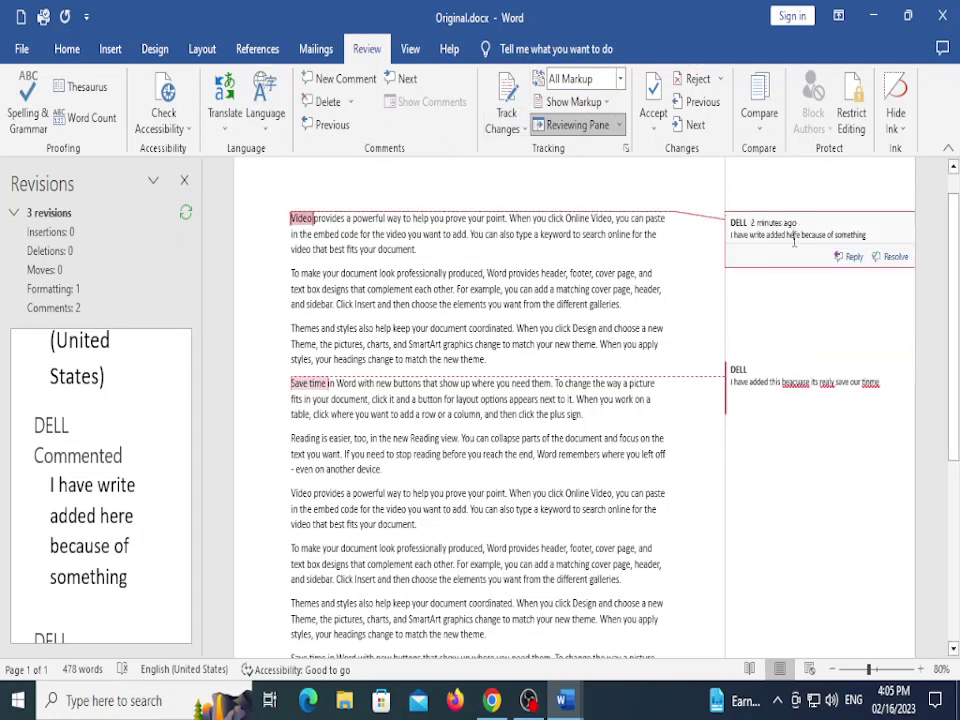
left_click(765, 370)
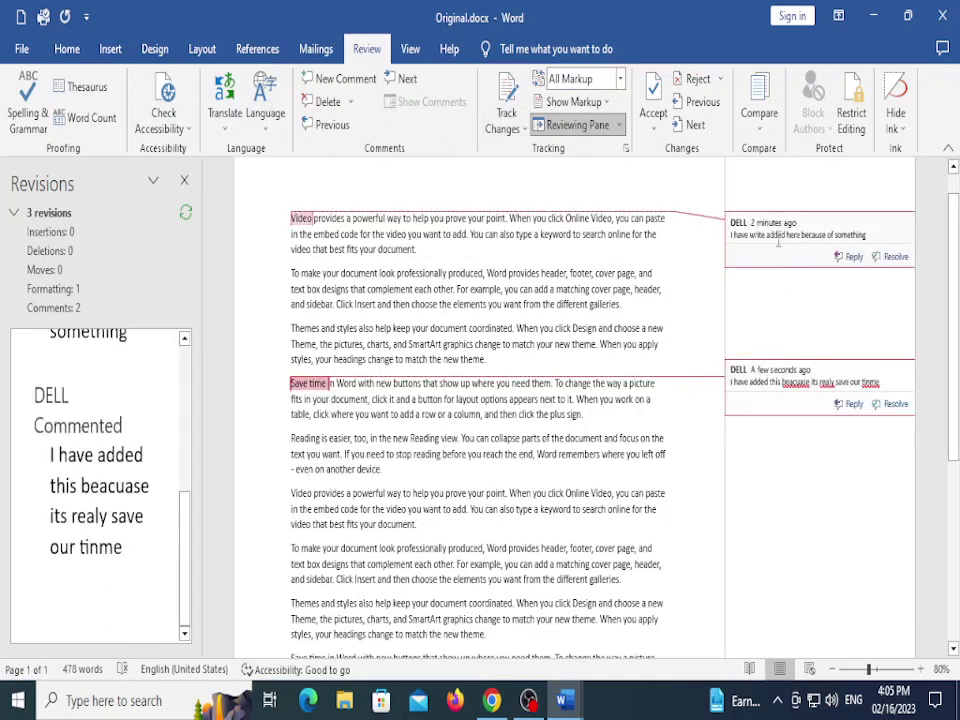
left_click(778, 241)
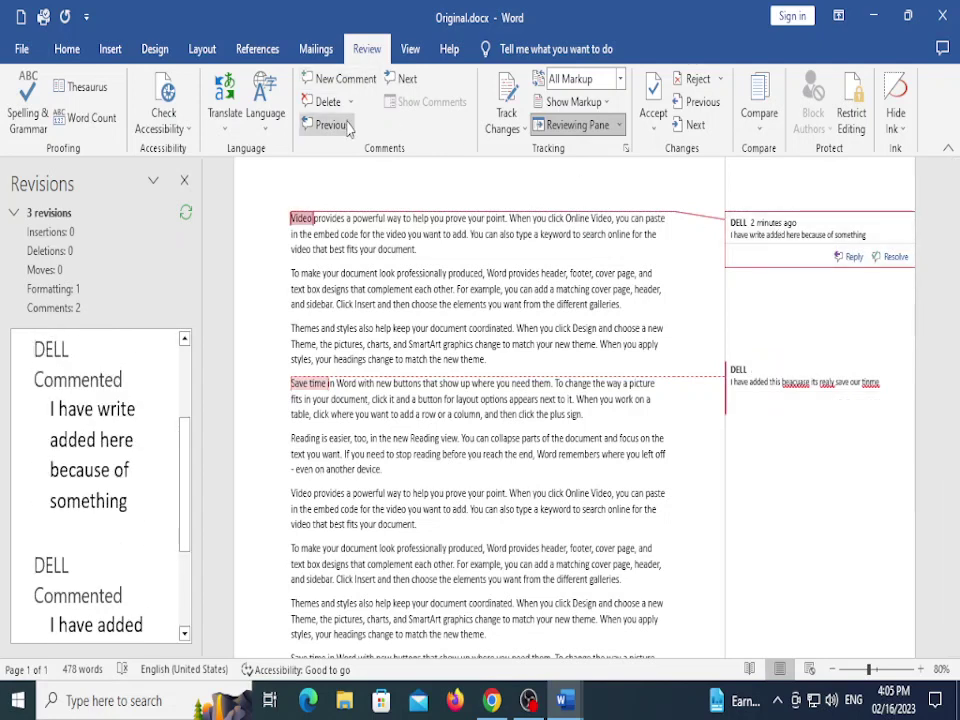
left_click(400, 78)
left_click(328, 126)
Delete the comment on "Video" and all remaining comments in the document, and close the Revisions pane
left_click(328, 101)
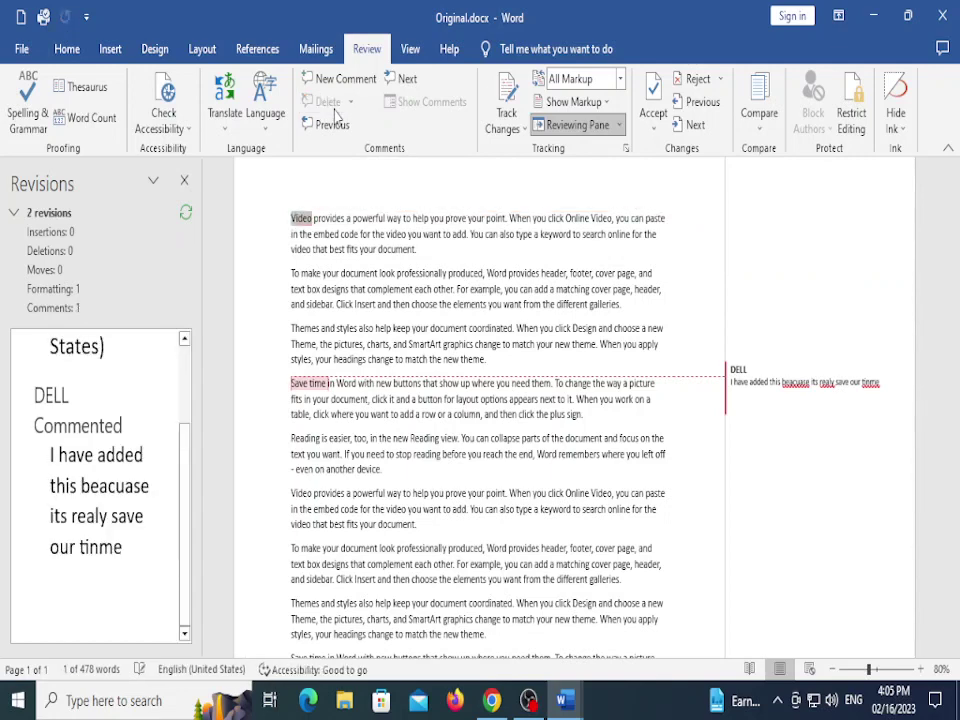
left_click(350, 102)
left_click(380, 177)
left_click(184, 180)
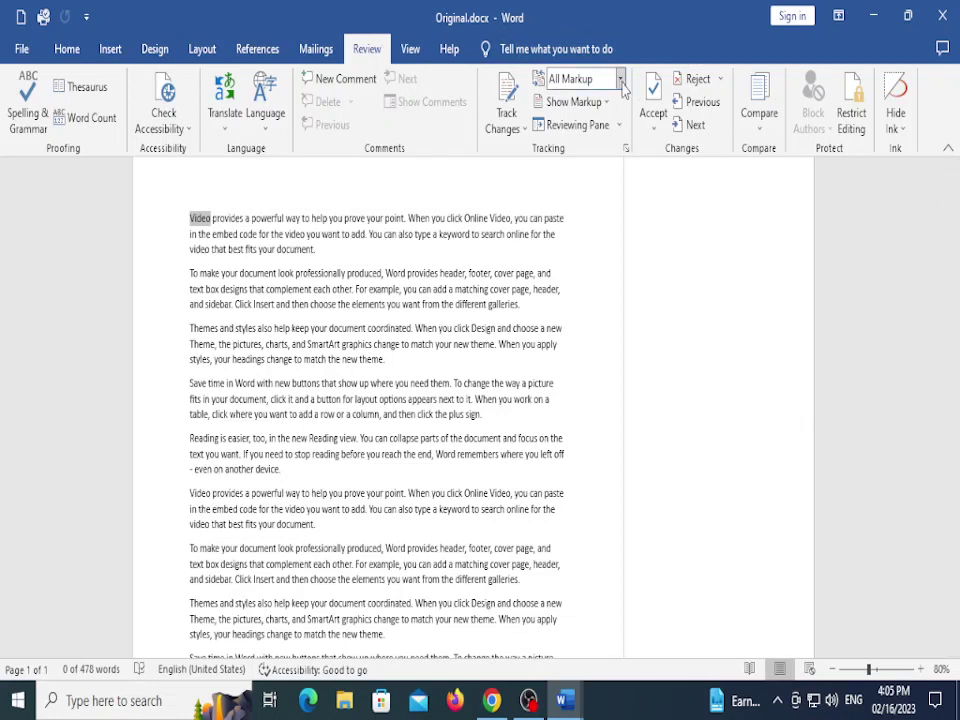
Switch the markup display through No Markup, Original and All Markup, ending on Original
left_click(621, 80)
left_click(572, 137)
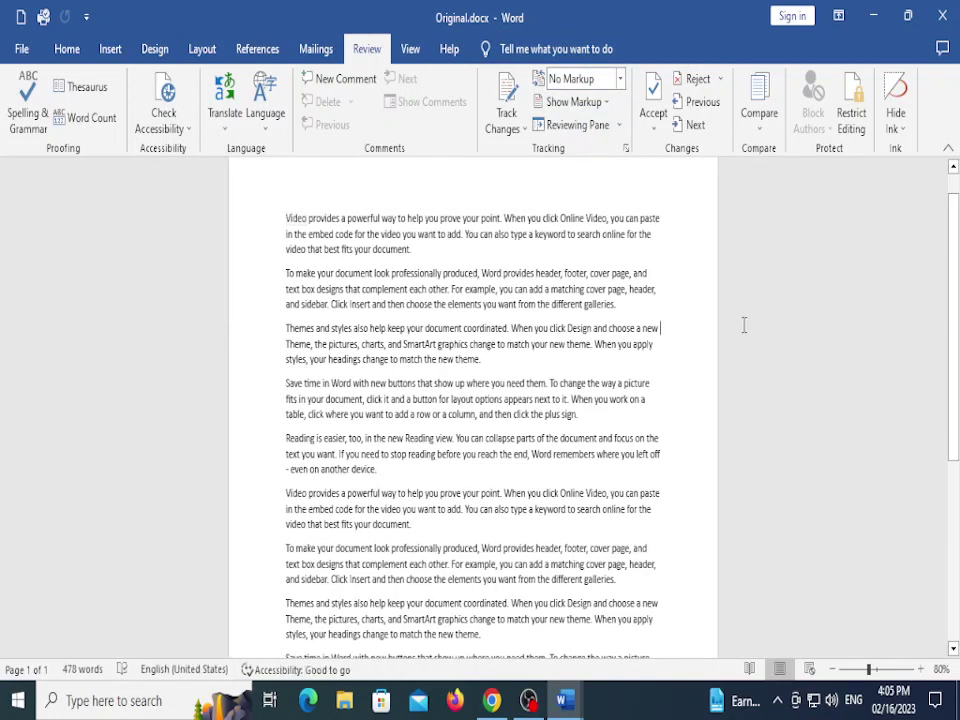
scroll(744, 325, "up", 1)
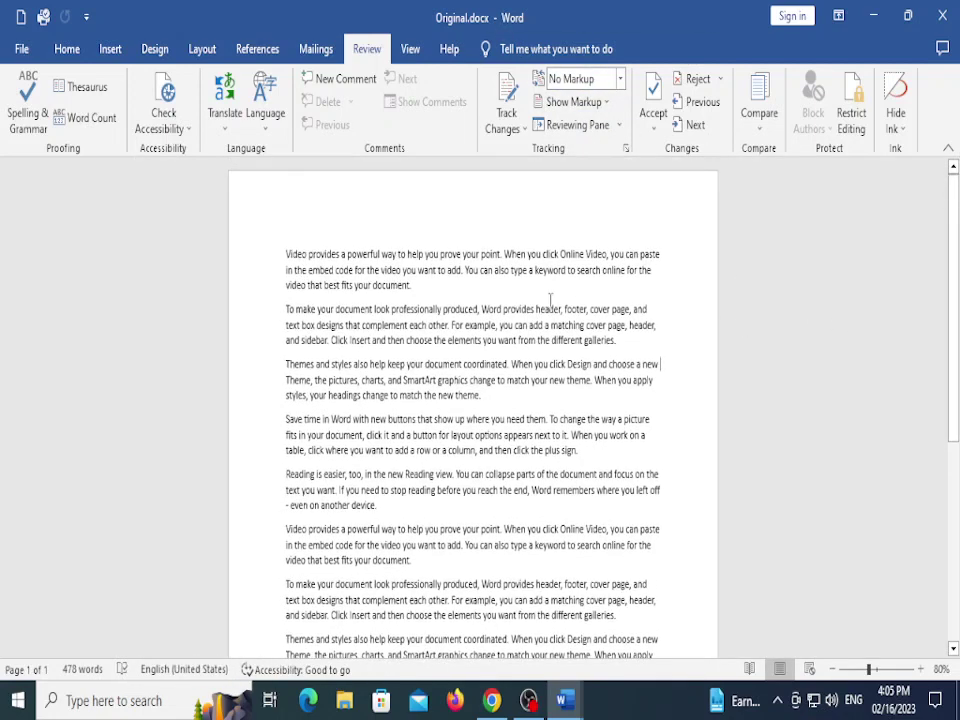
left_click(610, 79)
left_click(572, 156)
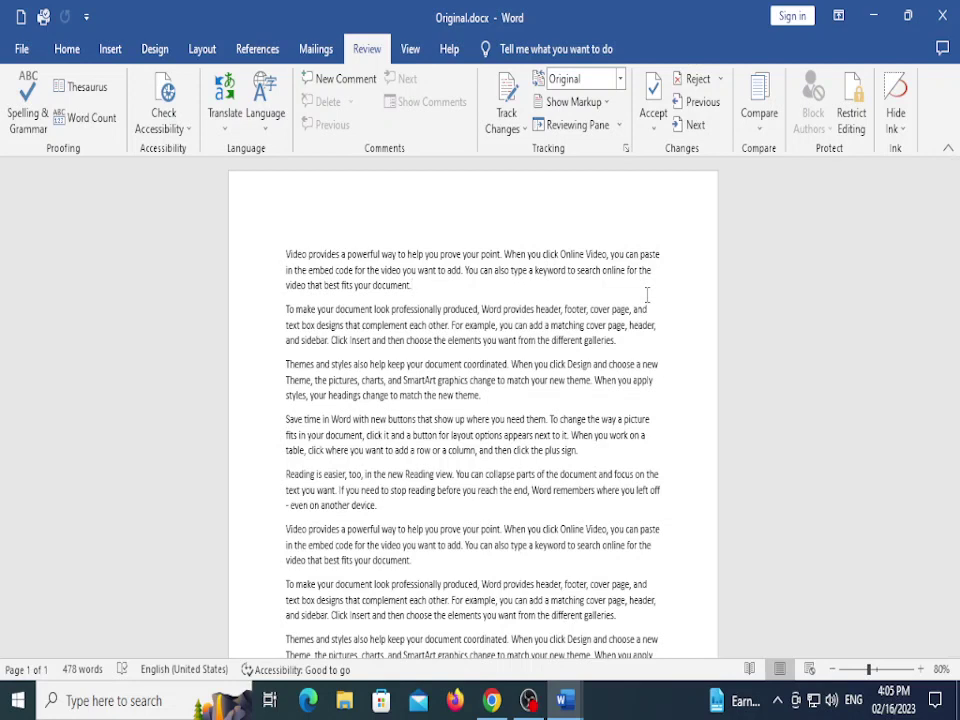
left_click(642, 283)
left_click(620, 78)
left_click(590, 124)
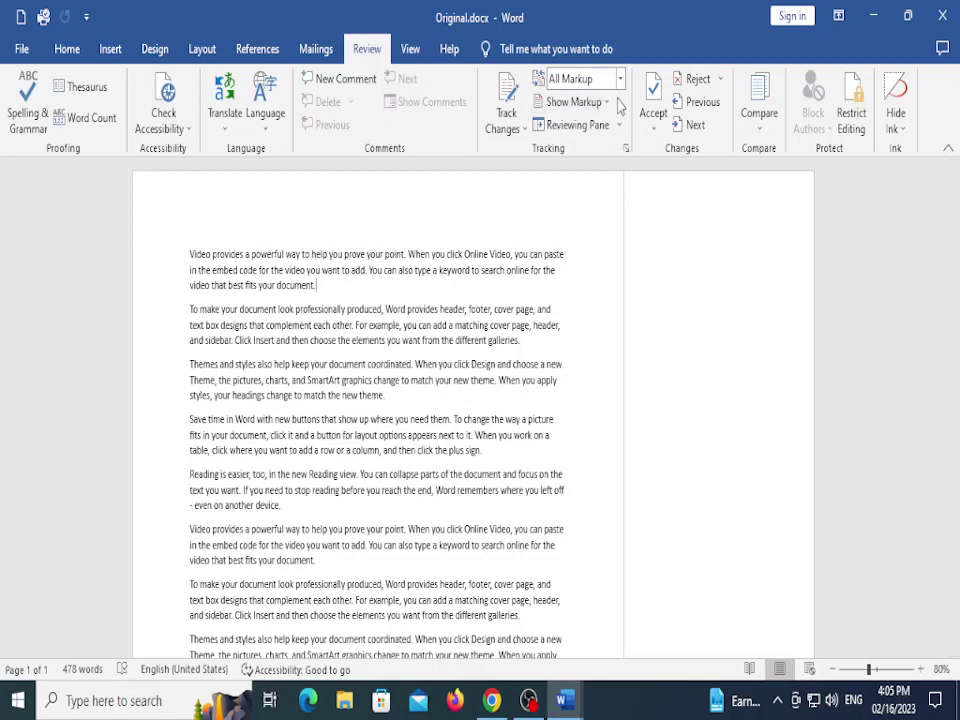
left_click(620, 82)
left_click(566, 159)
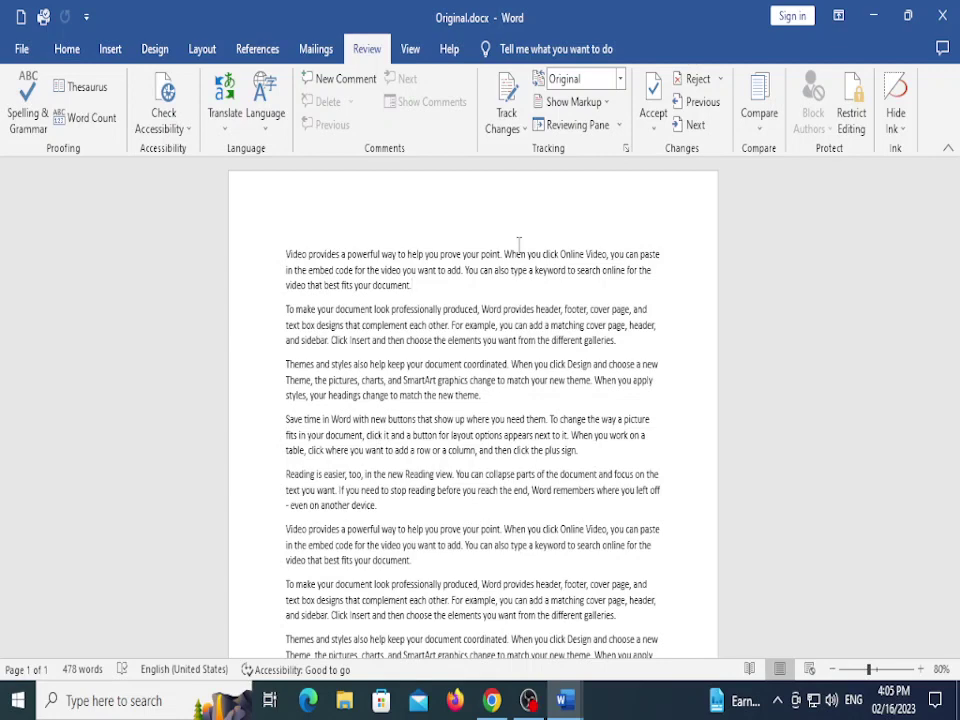
Read the browser tutorial's instructions for deleting comments and look through the Word document again
key("alt+Tab")
scroll(508, 276, "down", 6)
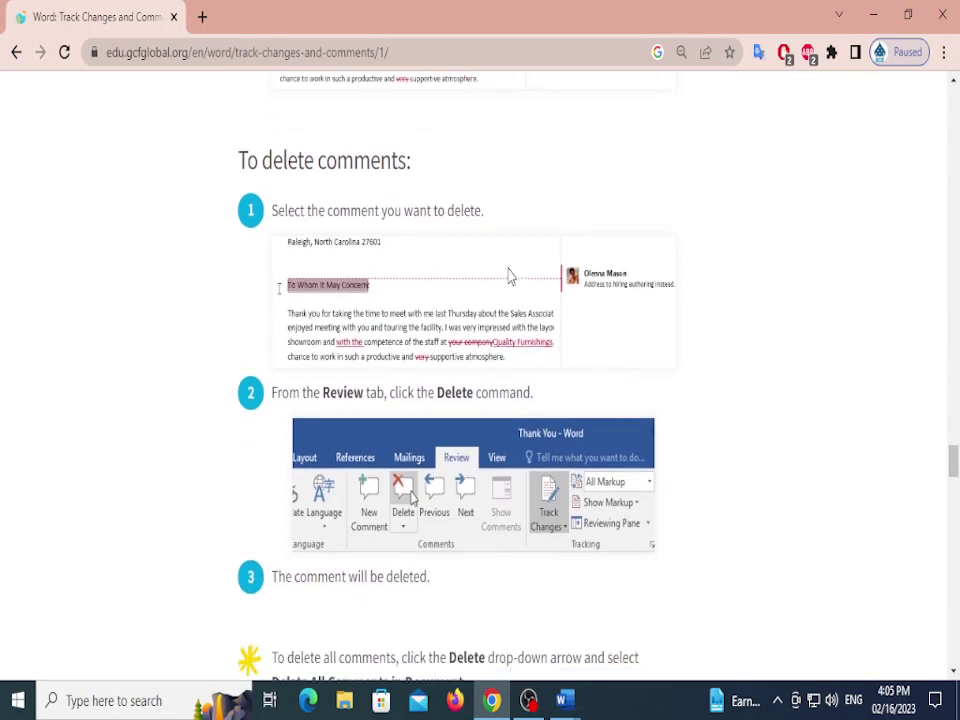
key("alt+Tab")
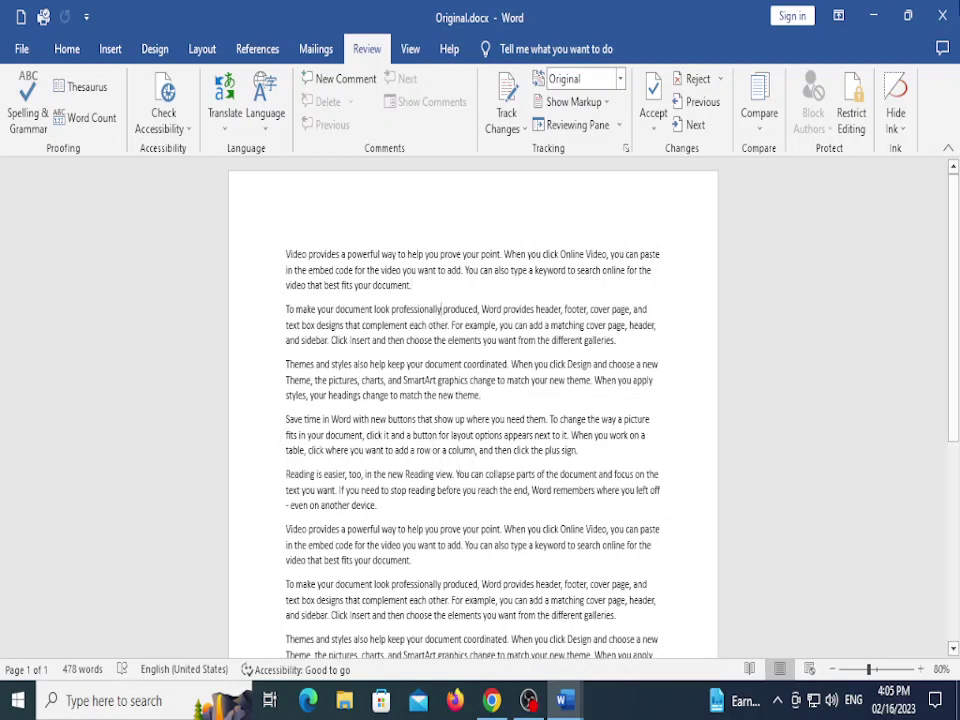
scroll(529, 339, "down", 8)
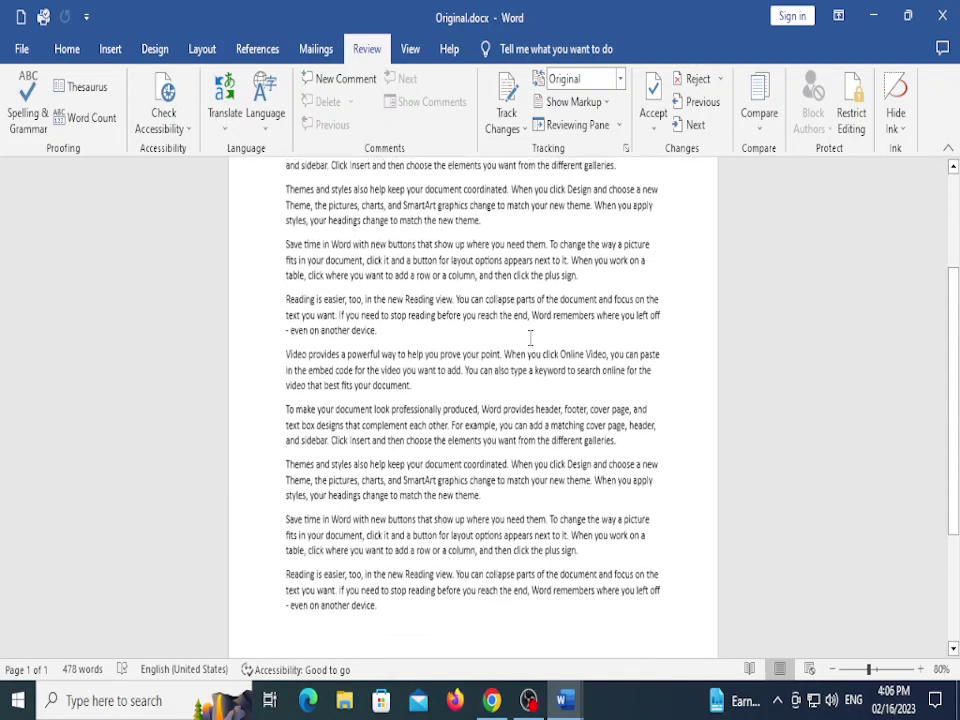
scroll(530, 340, "up", 7)
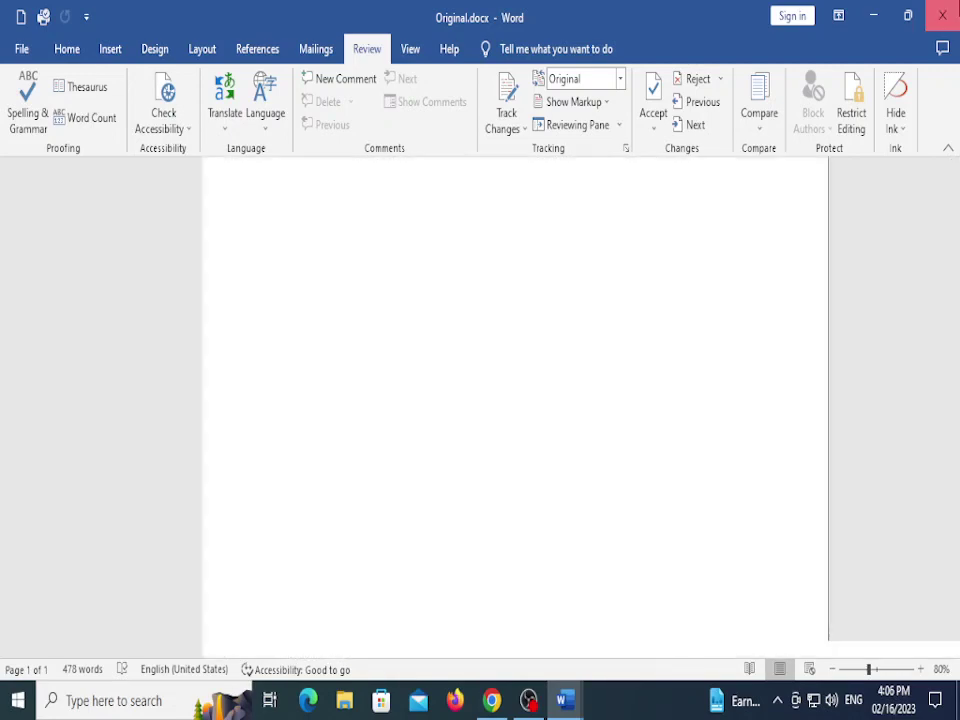
Start a new blank Word document and fill it with sample text using =rand()
key("alt+Tab")
key("super+r")
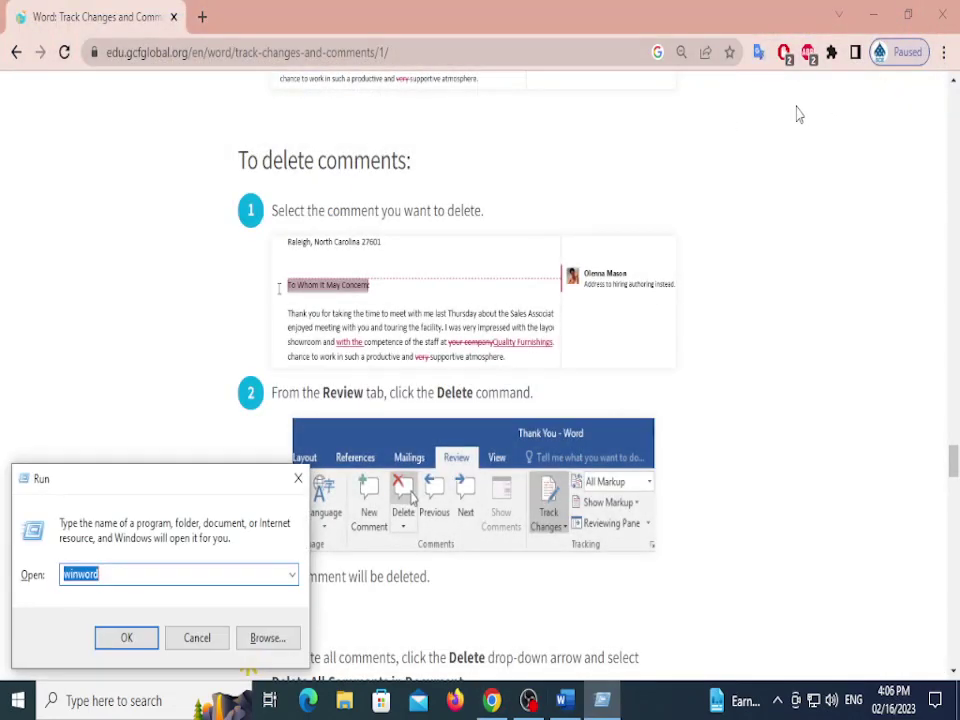
key("Return")
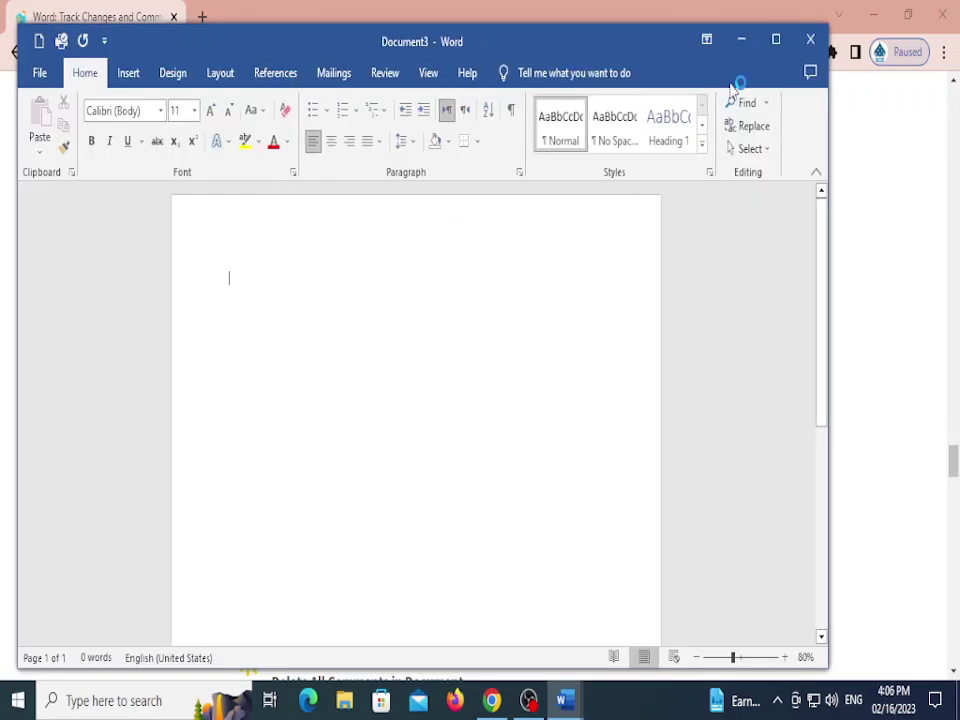
left_click(776, 39)
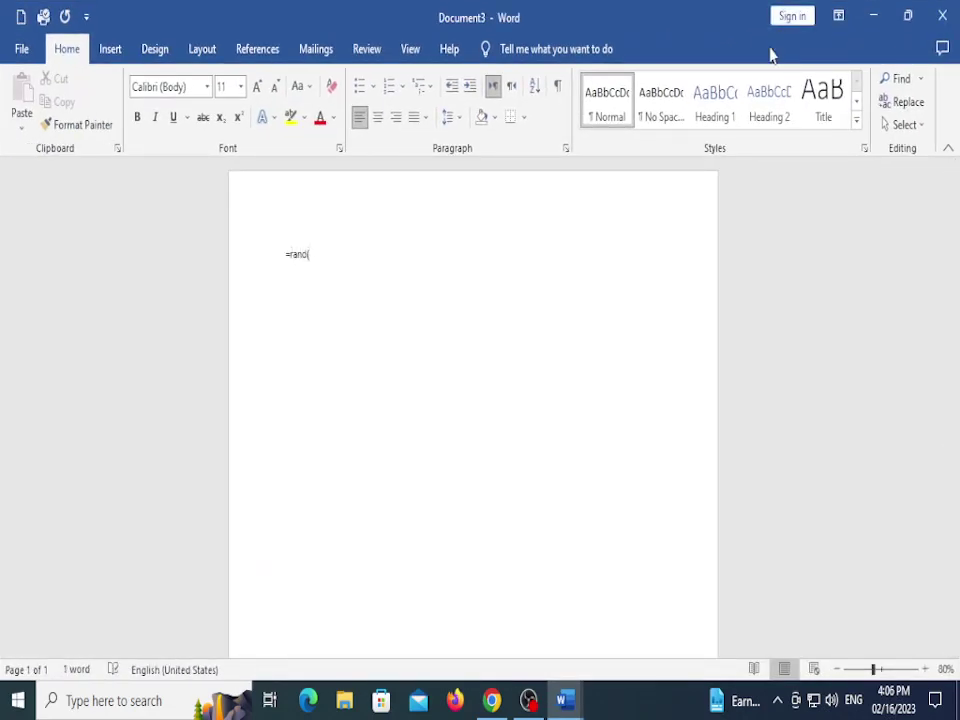
type(")")
key("Return")
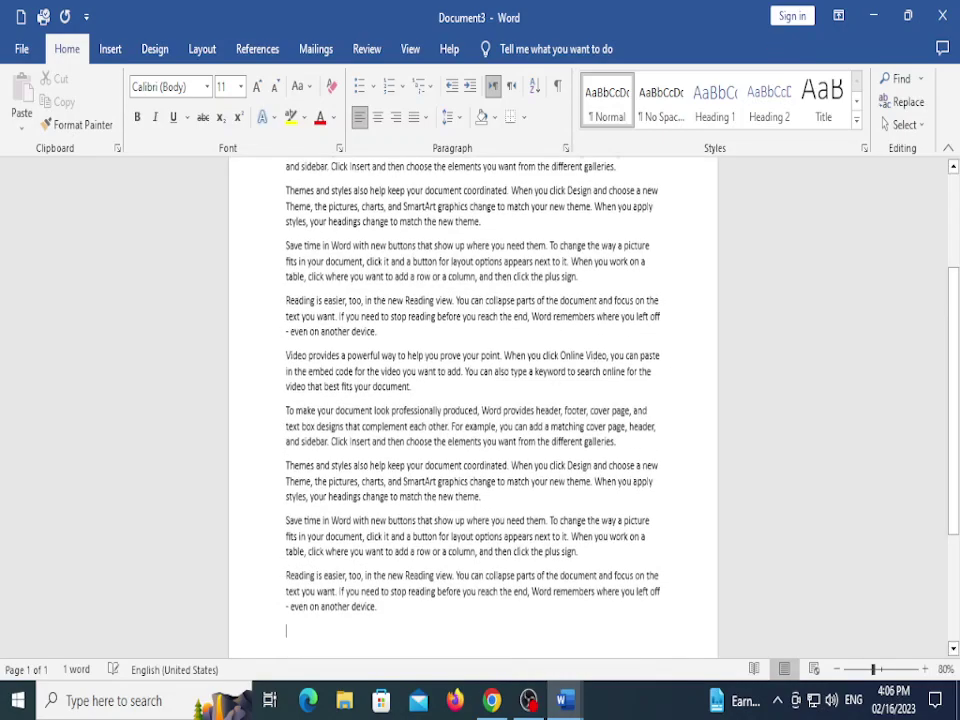
scroll(440, 397, "up", 2, "ctrl")
scroll(440, 398, "up", 5, "ctrl")
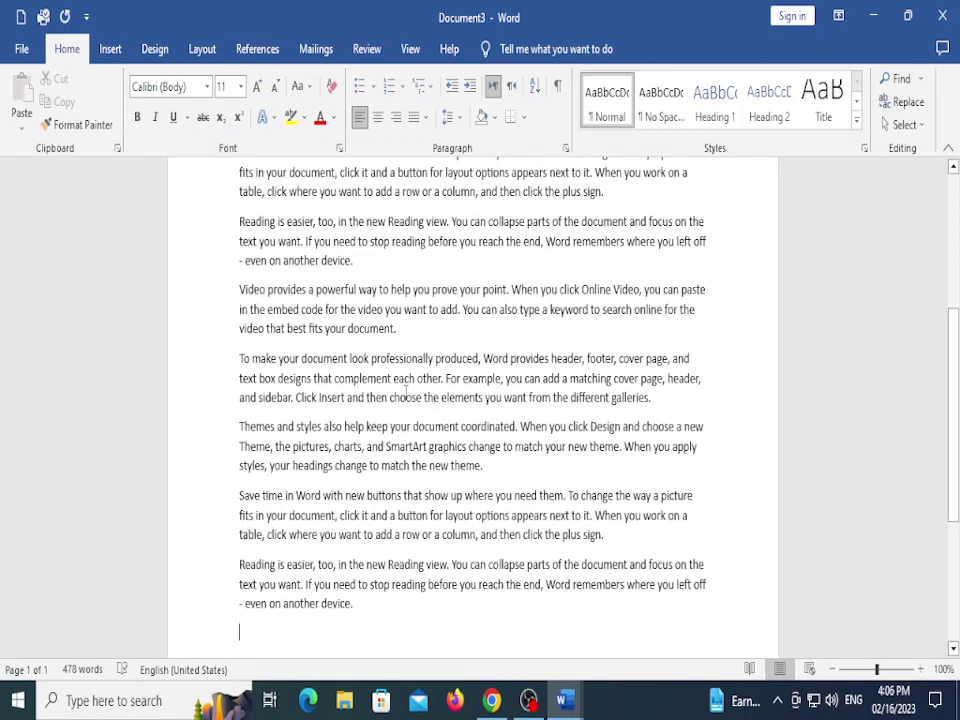
Save the new document to the Desktop as a Word document named Copy
left_click(21, 49)
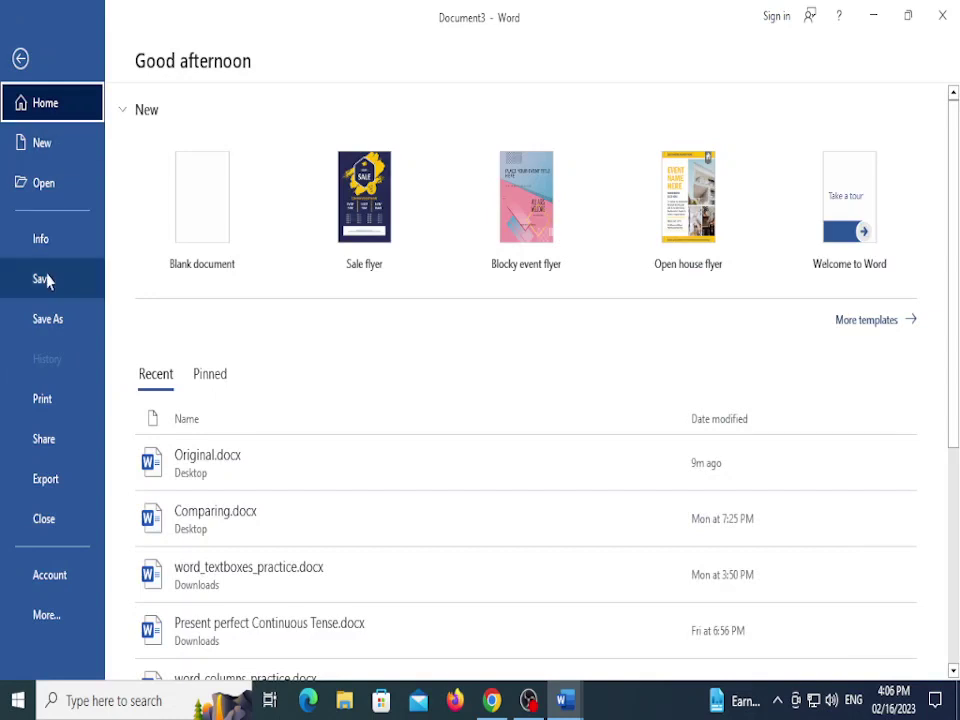
left_click(55, 318)
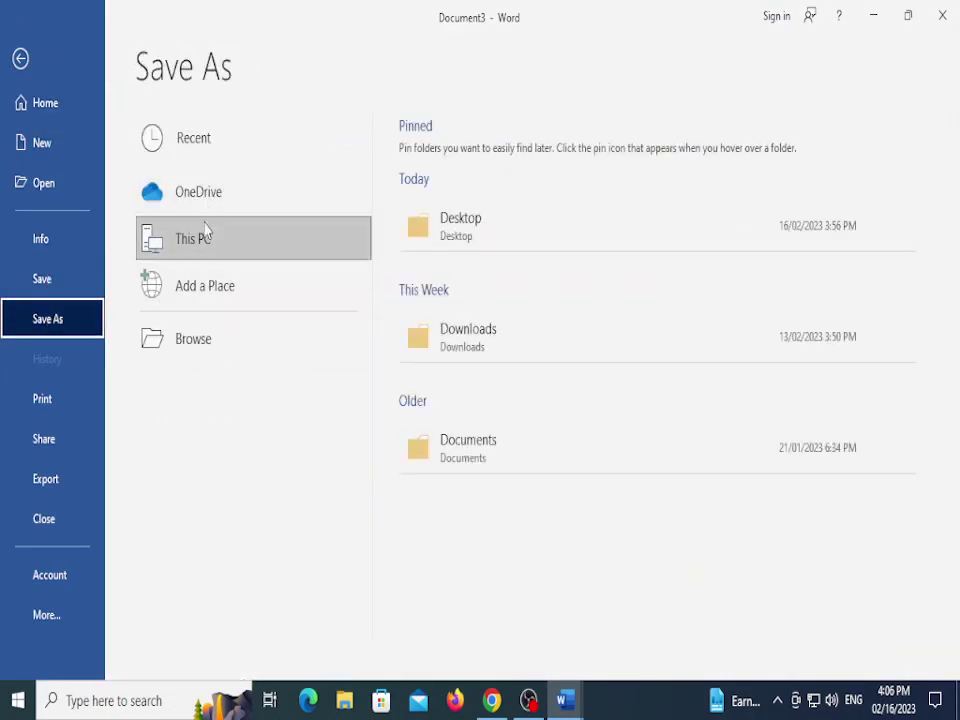
double_click(172, 233)
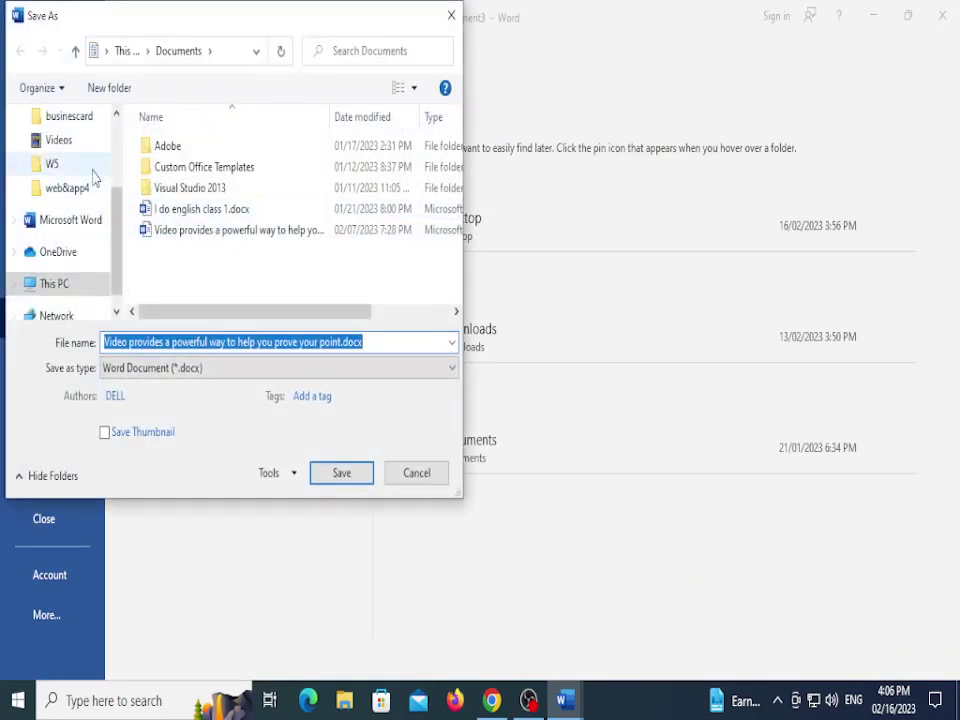
scroll(40, 150, "up", 2)
left_click(55, 156)
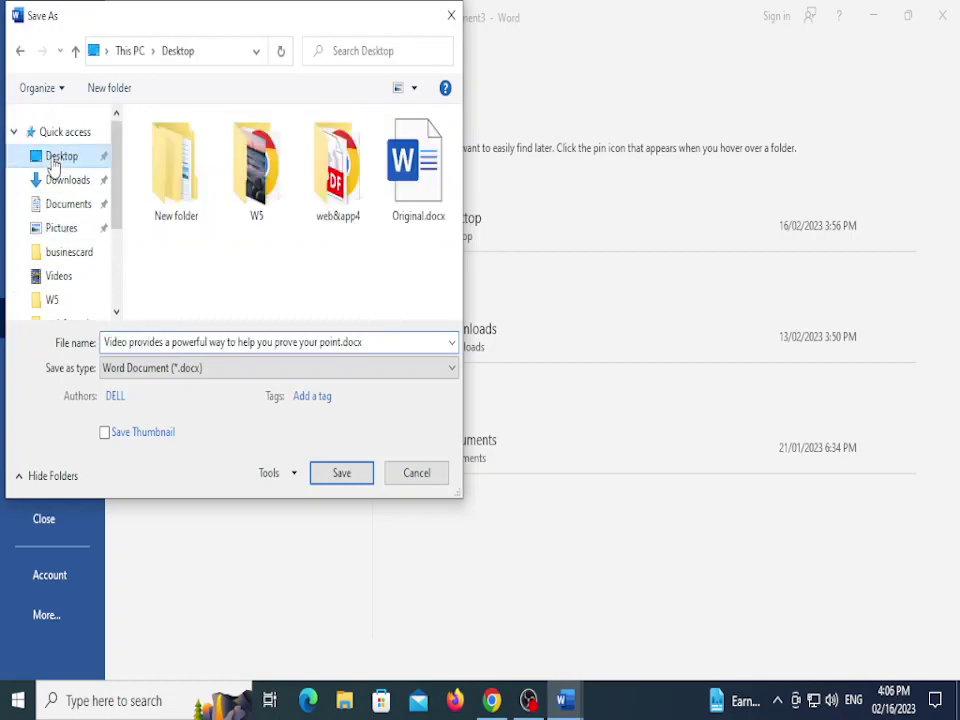
left_click(373, 340)
key("ctrl+a")
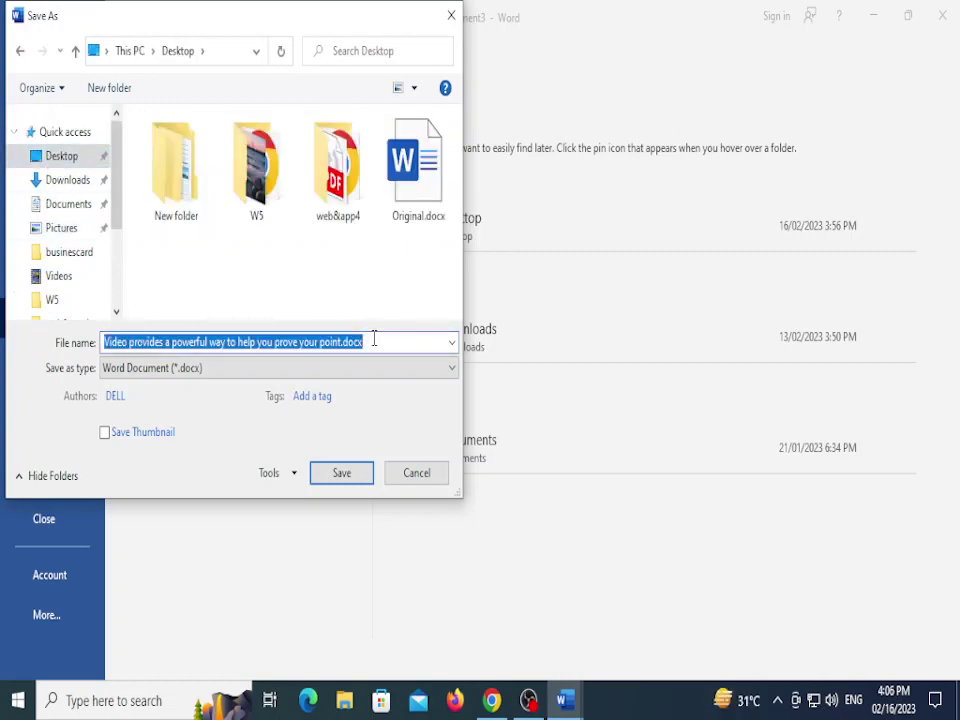
type("Com")
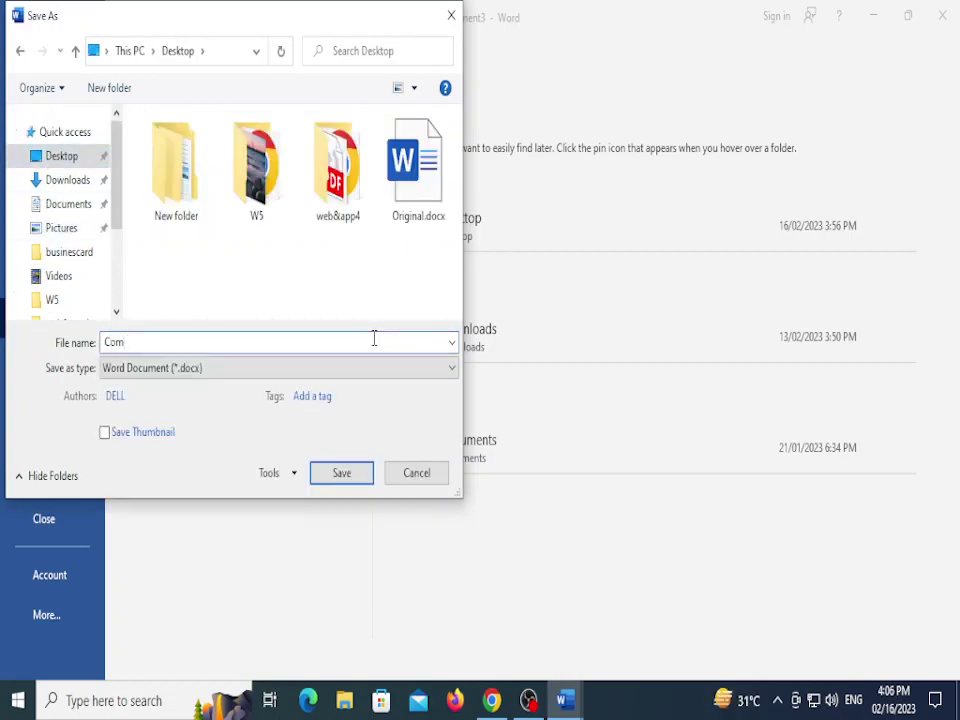
key("BackSpace")
type("py")
left_click(352, 478)
Replace the first word of the opening paragraph, "Video", with "Audio"
scroll(285, 263, "up", 6)
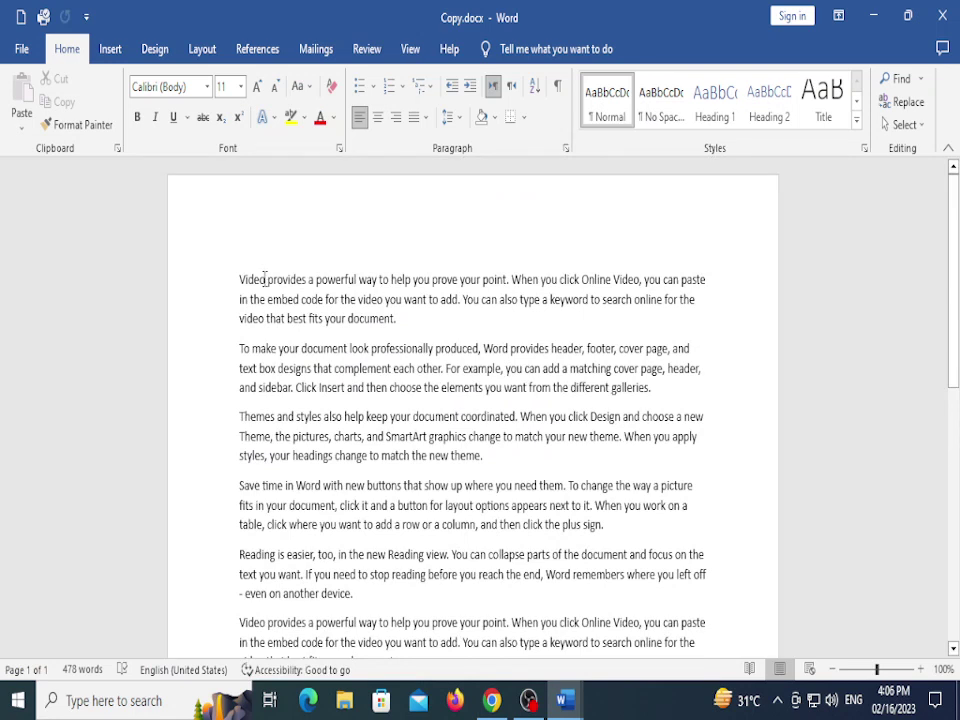
double_click(252, 280)
type("Adu")
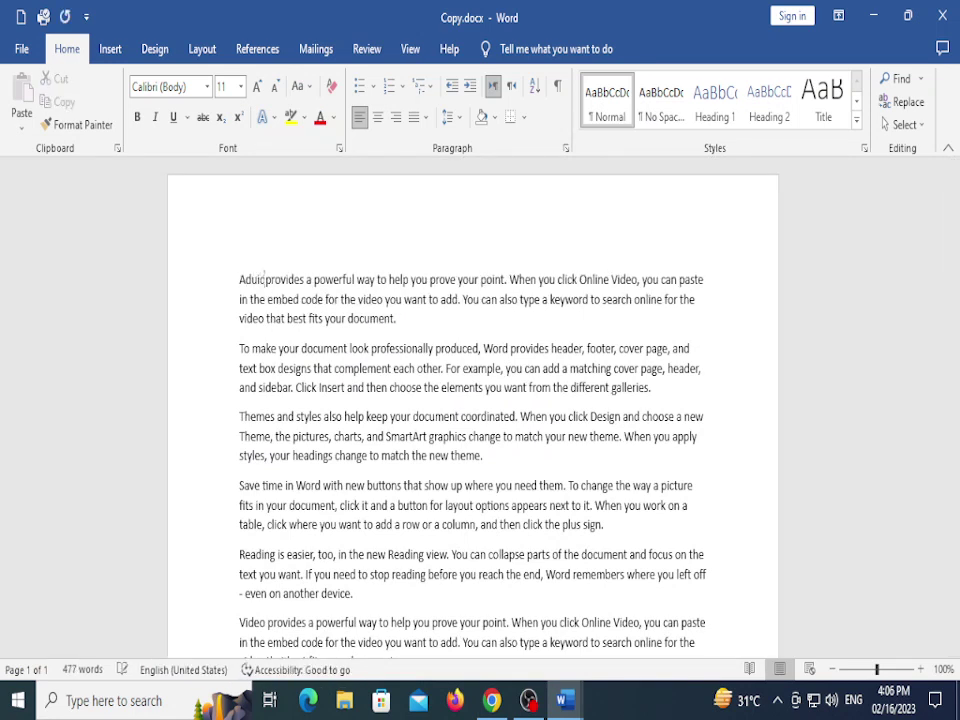
key("BackSpace")
key("BackSpace")
type("udio")
Change "sidebar" to "titlebar" in the second paragraph
scroll(300, 356, "down", 1)
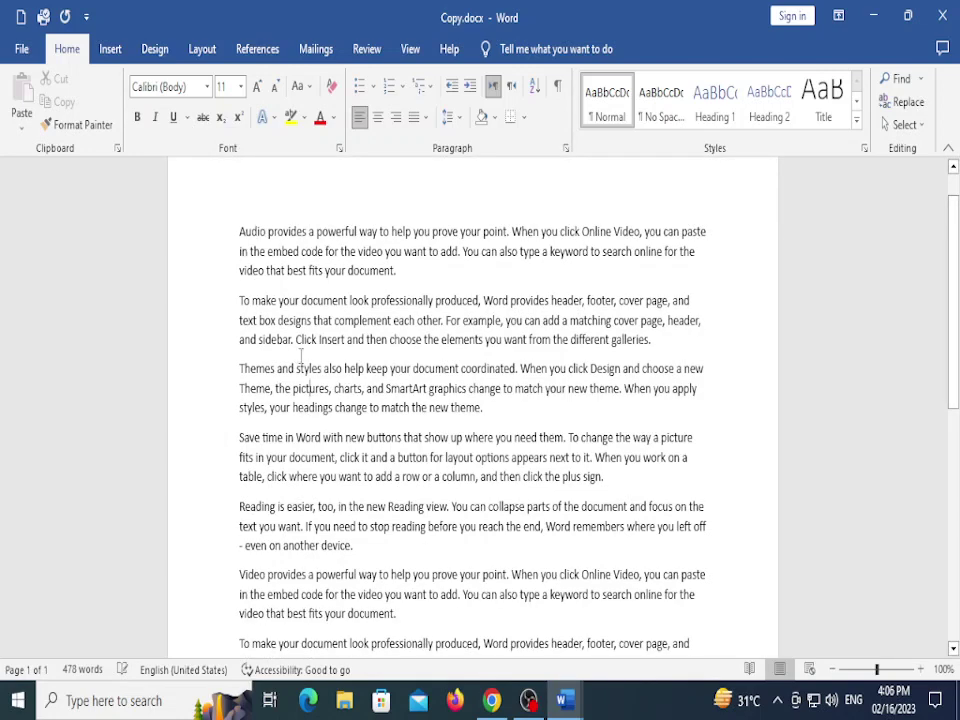
left_click_drag(277, 341, 259, 341)
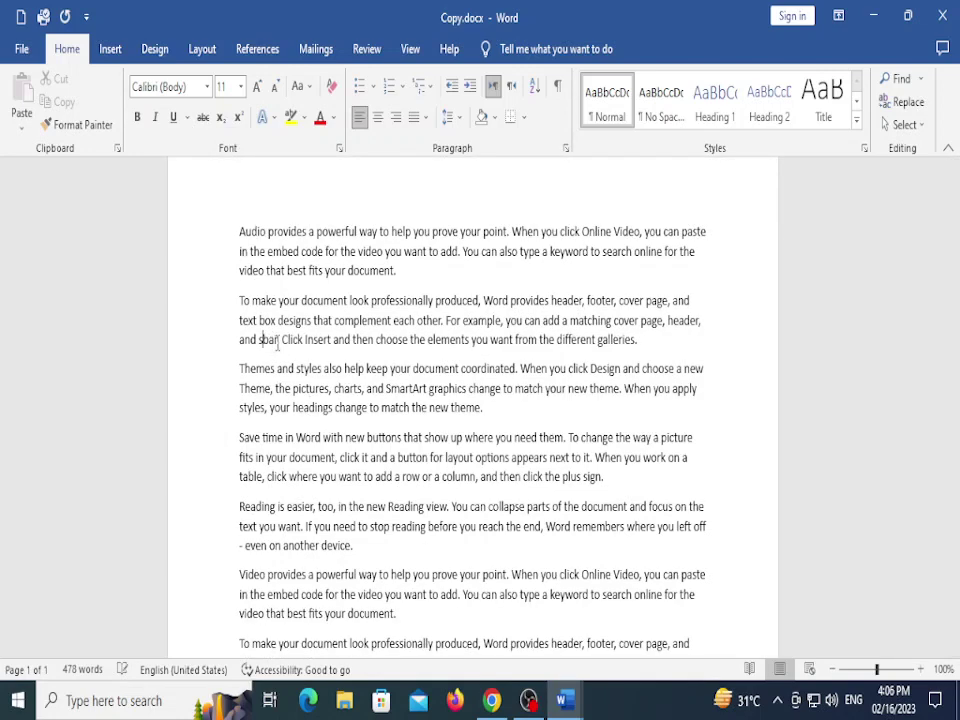
type("title")
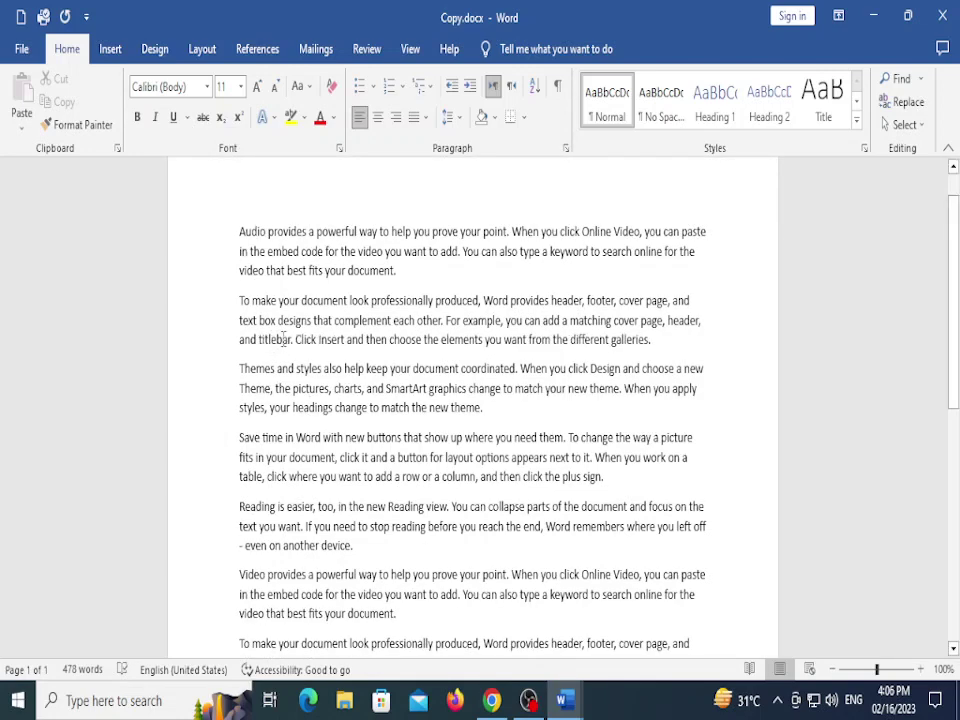
Replace "Insert" with "delete" in the last sentence of the second paragraph
scroll(291, 362, "down", 1)
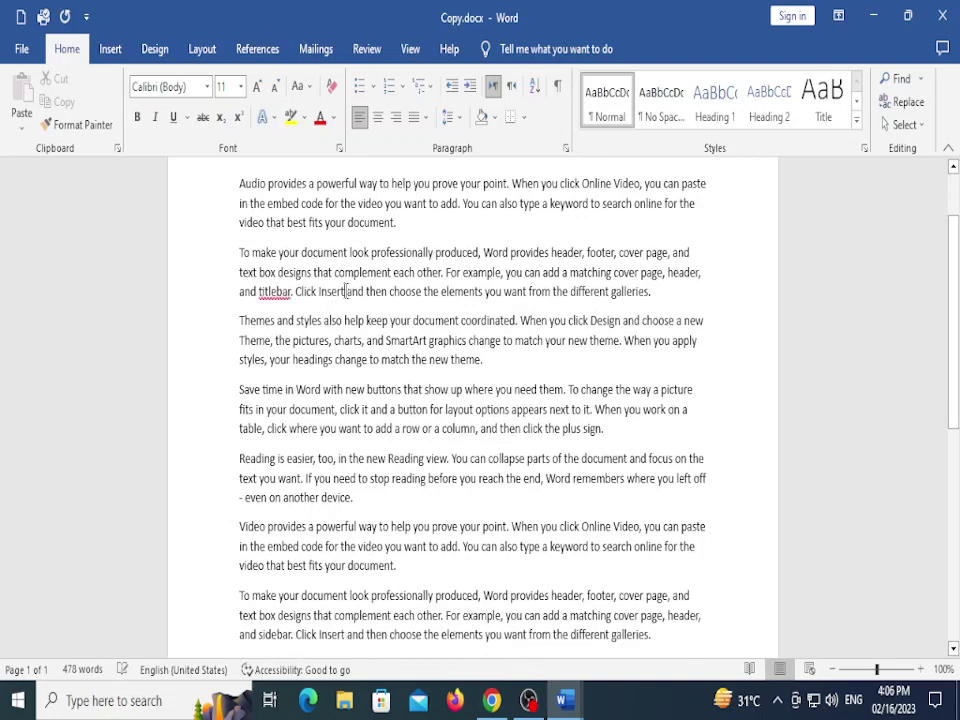
double_click(333, 291)
key("BackSpace")
type("dele")
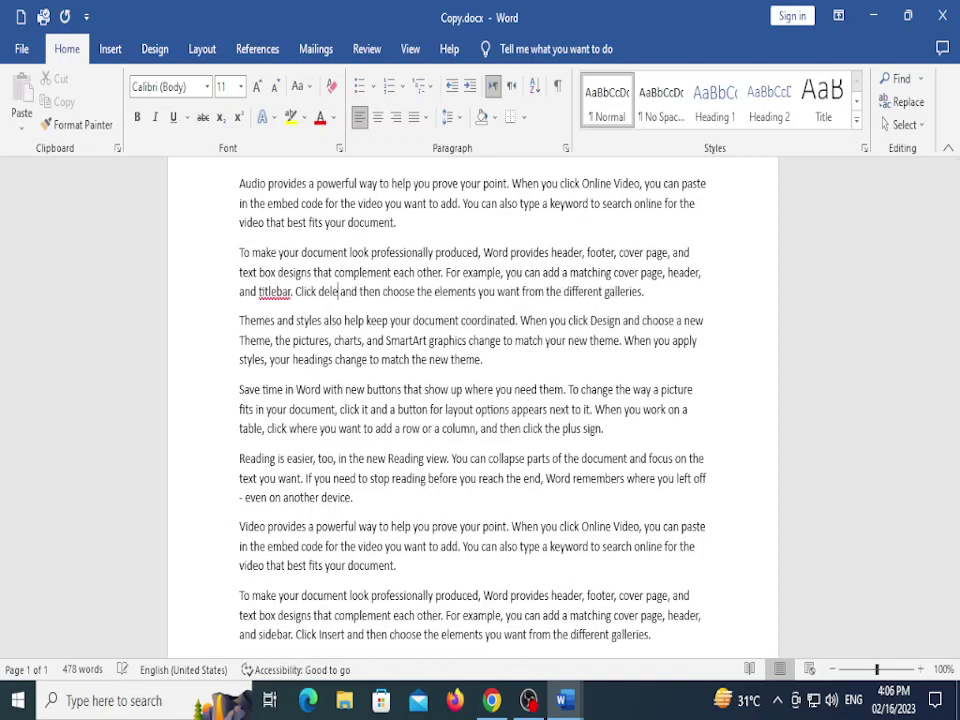
type("te")
Replace "easier" with "Dificult" in the fifth paragraph's first sentence
scroll(297, 415, "down", 1)
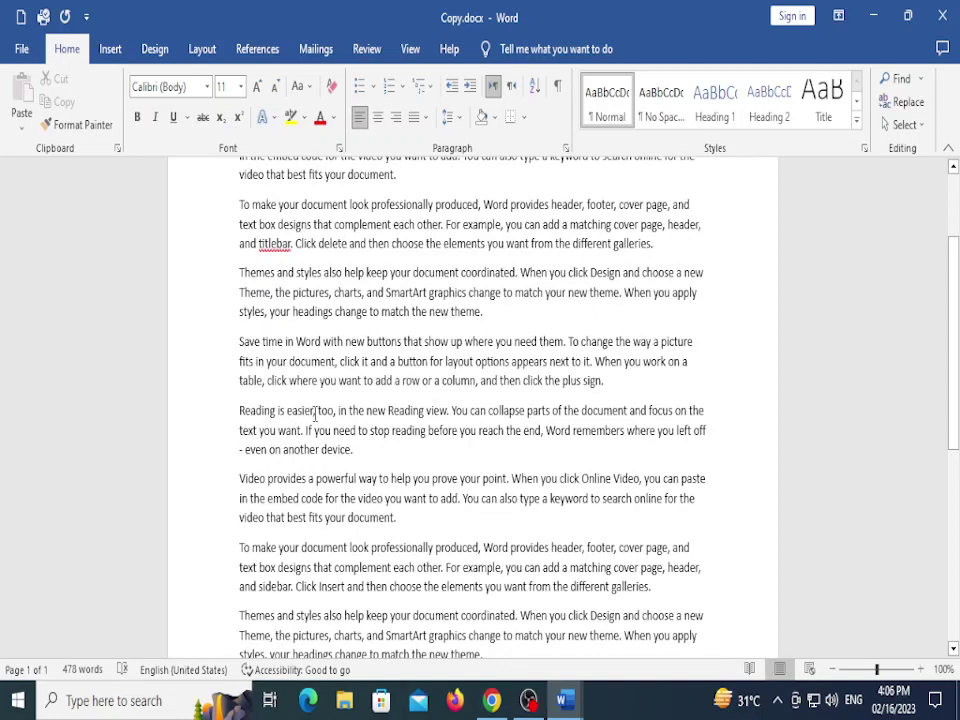
double_click(303, 411)
key("BackSpace")
type("D")
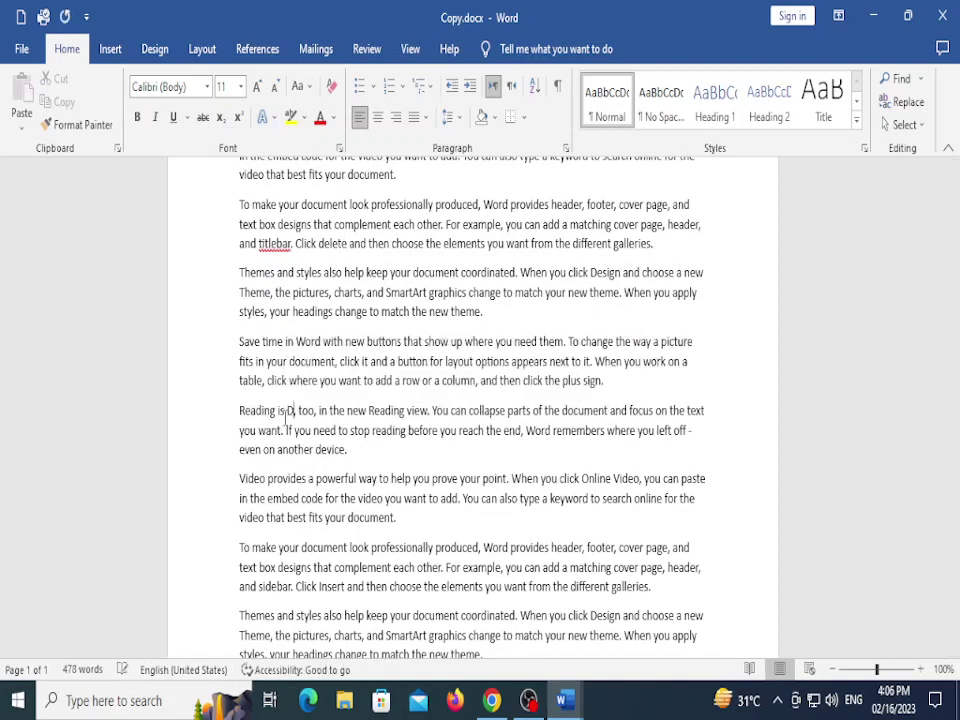
type("ific")
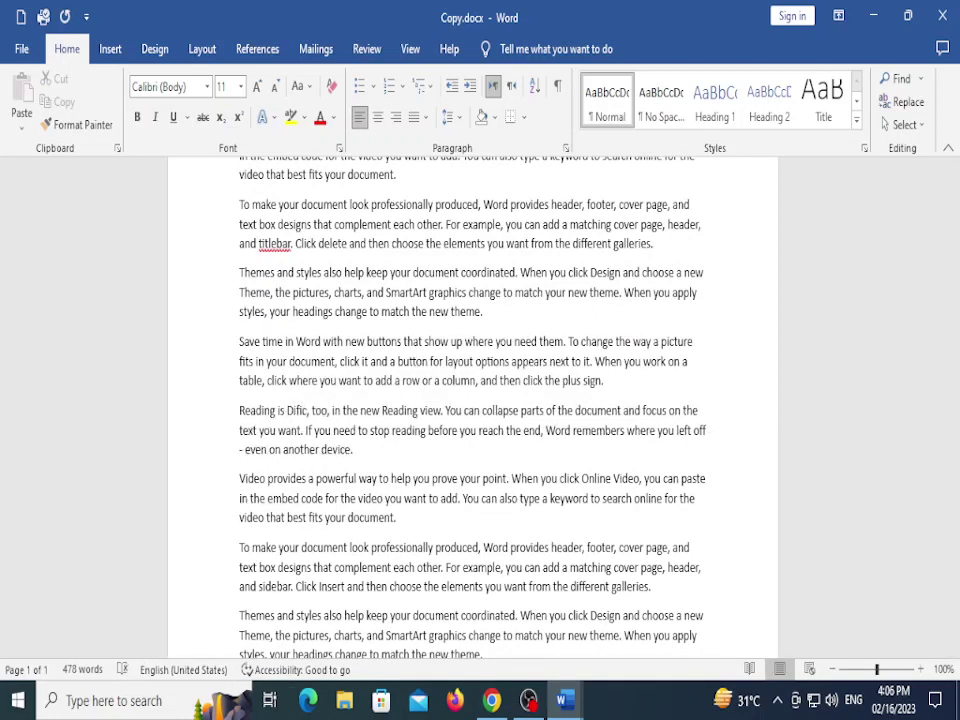
type("ult")
Replace "Reading" with "Learning" at the start of the fifth paragraph and correct "Dificult" to "difficult"
scroll(291, 484, "down", 1)
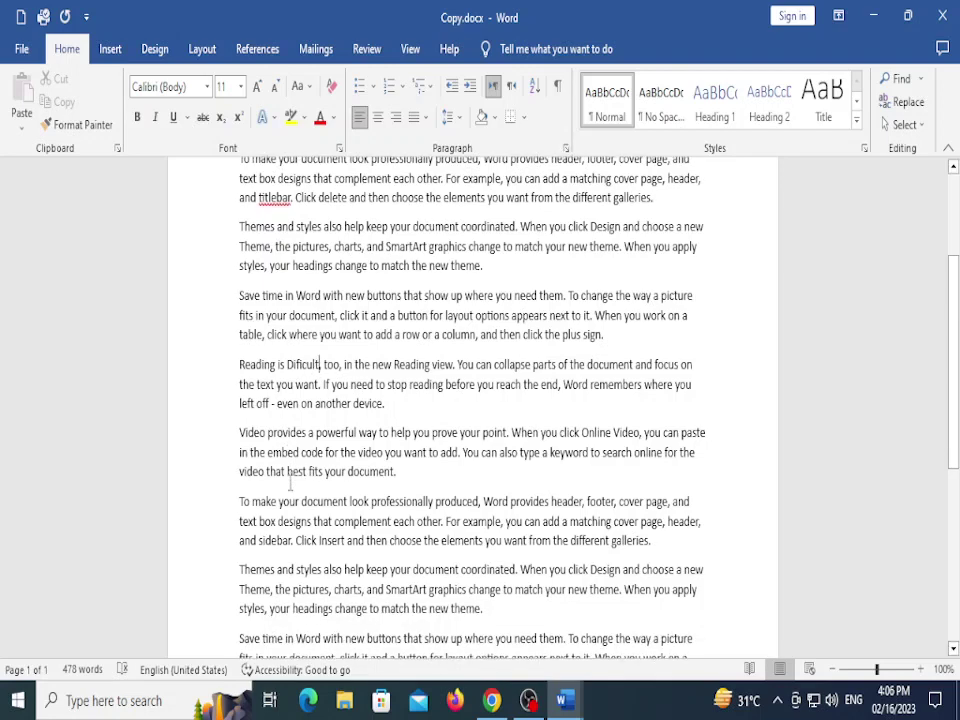
key("BackSpace")
key("BackSpace")
key("BackSpace")
key("BackSpace")
key("BackSpace")
key("BackSpace")
key("BackSpace")
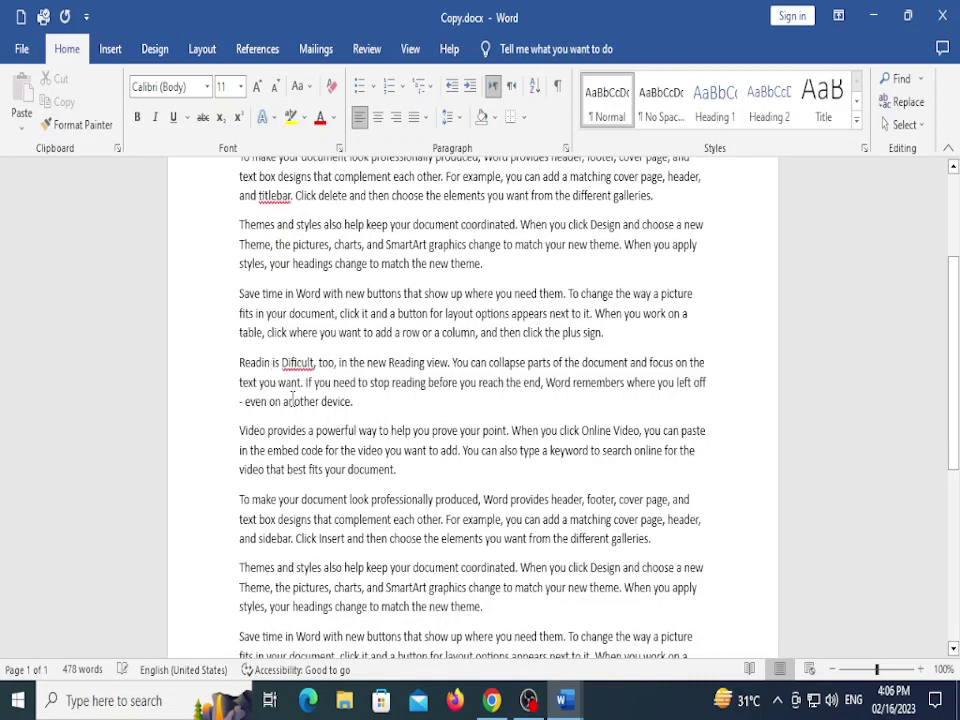
type("Learning")
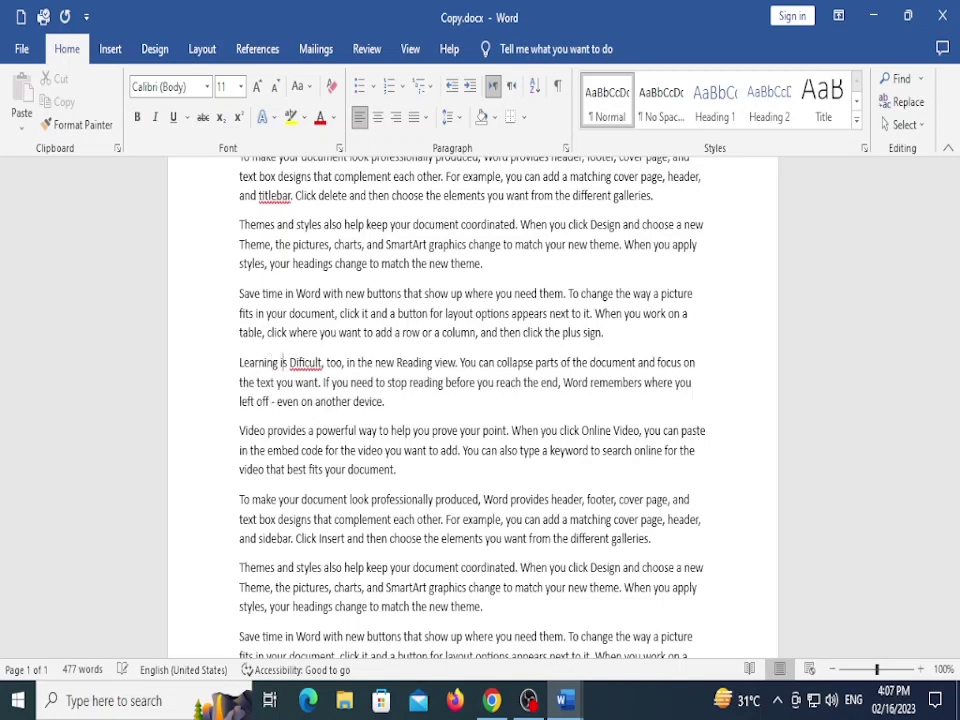
key("BackSpace")
type("di")
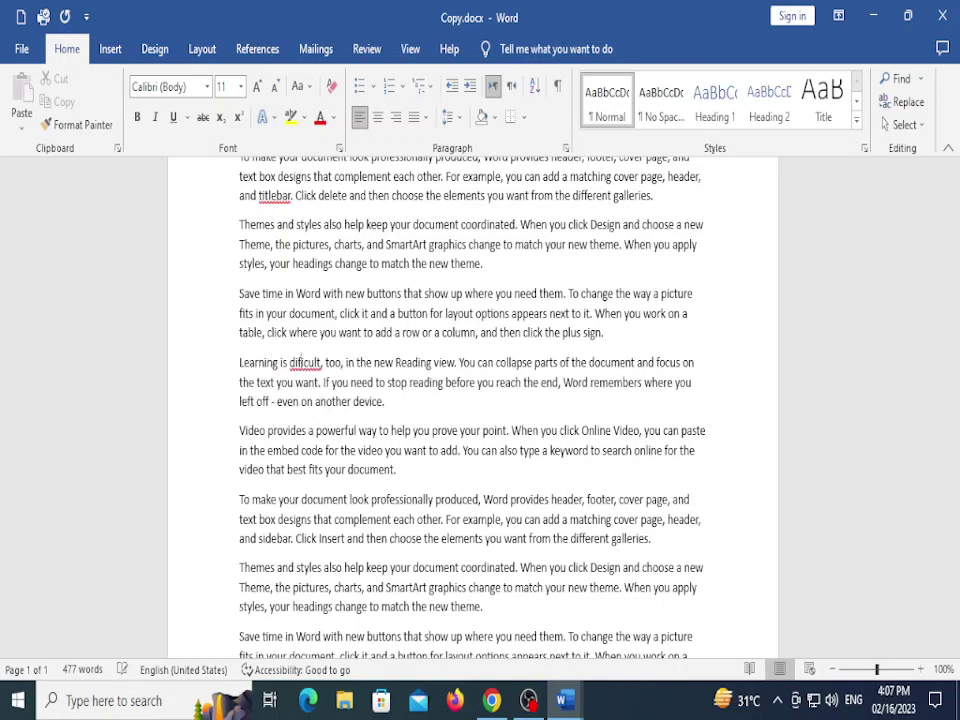
type("f")
left_click(346, 411)
Look over the edited text, save the Copy document and close it
scroll(296, 377, "down", 2)
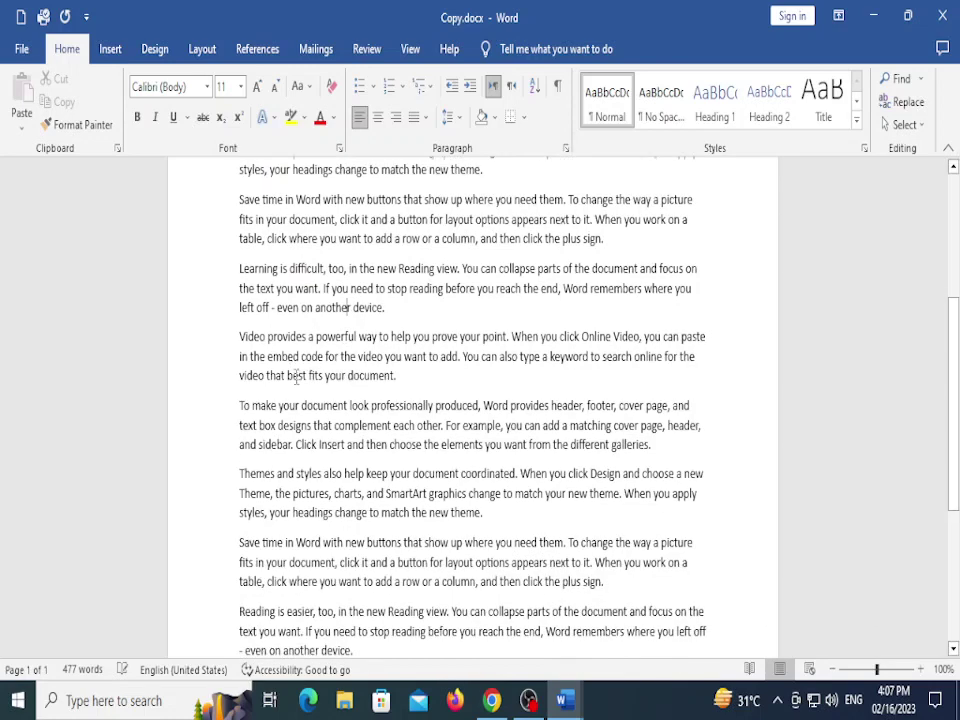
scroll(310, 348, "down", 2)
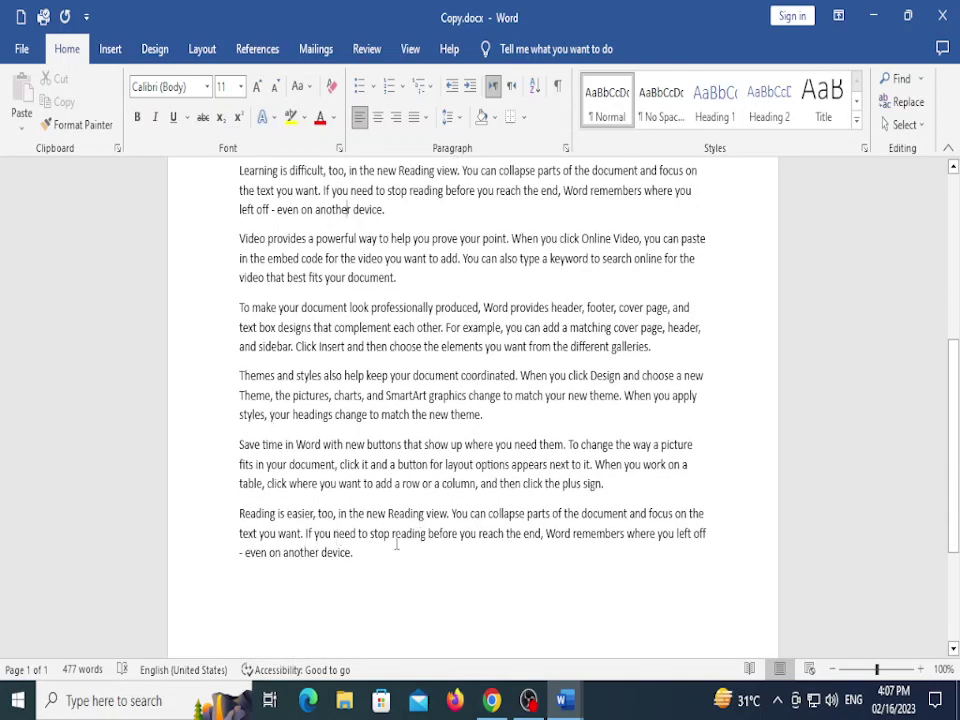
scroll(396, 545, "up", 8)
key("ctrl+s")
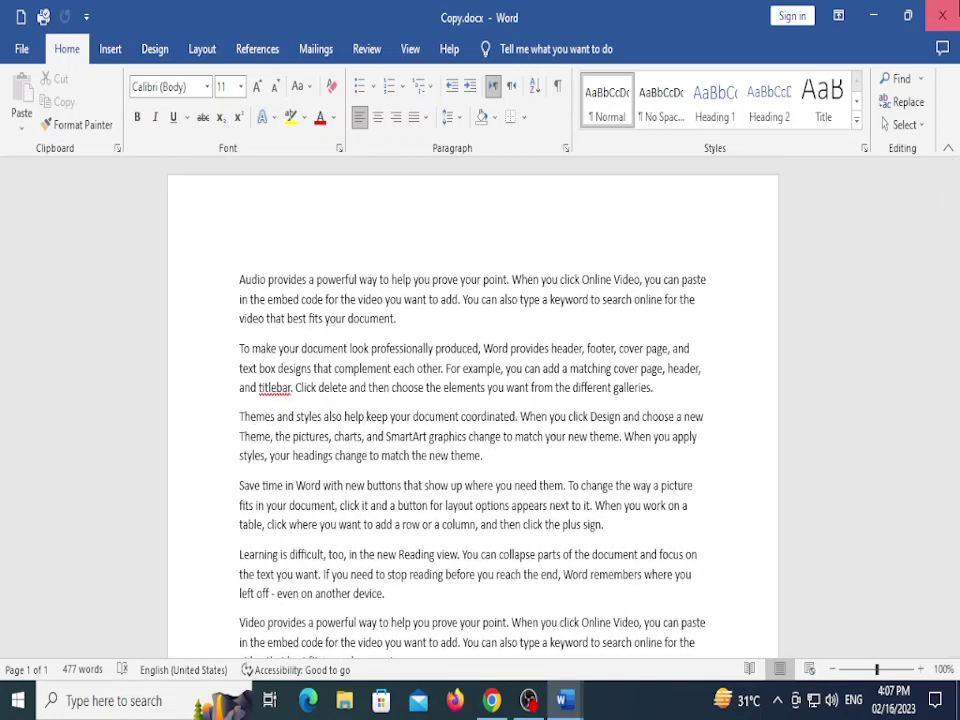
left_click(942, 15)
Launch Word again and create another blank document in a maximized window
key("super+r")
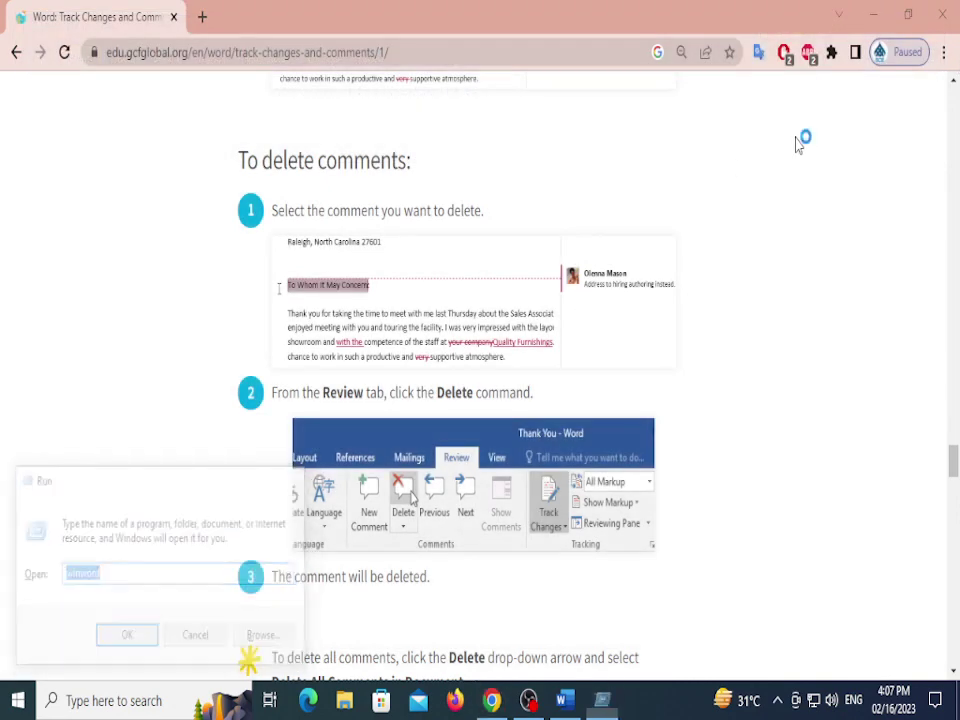
key("Return")
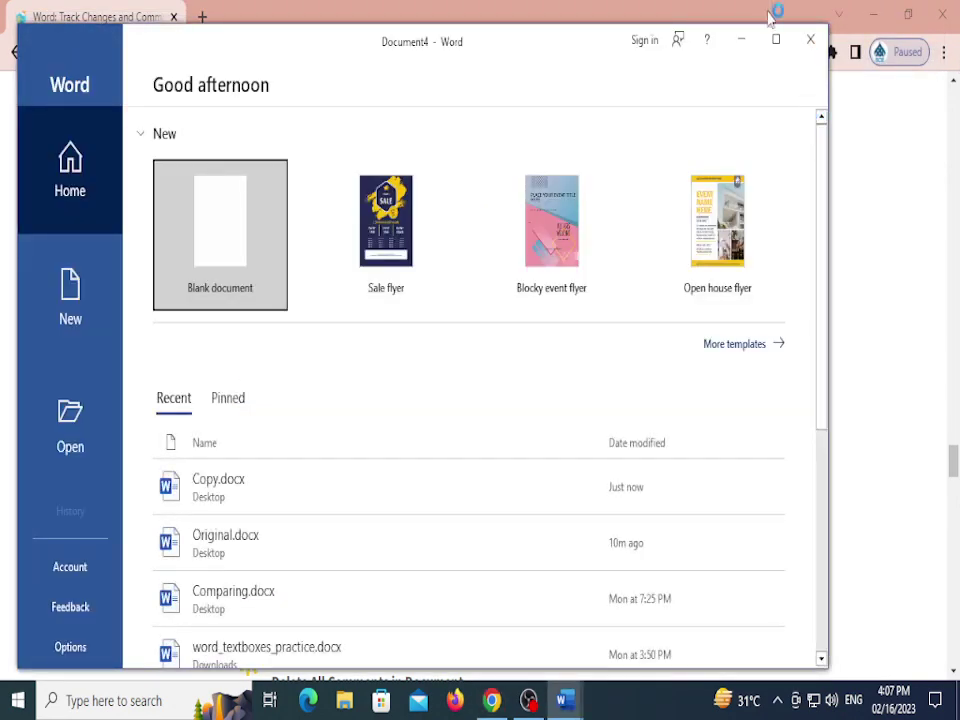
left_click(776, 40)
left_click(211, 266)
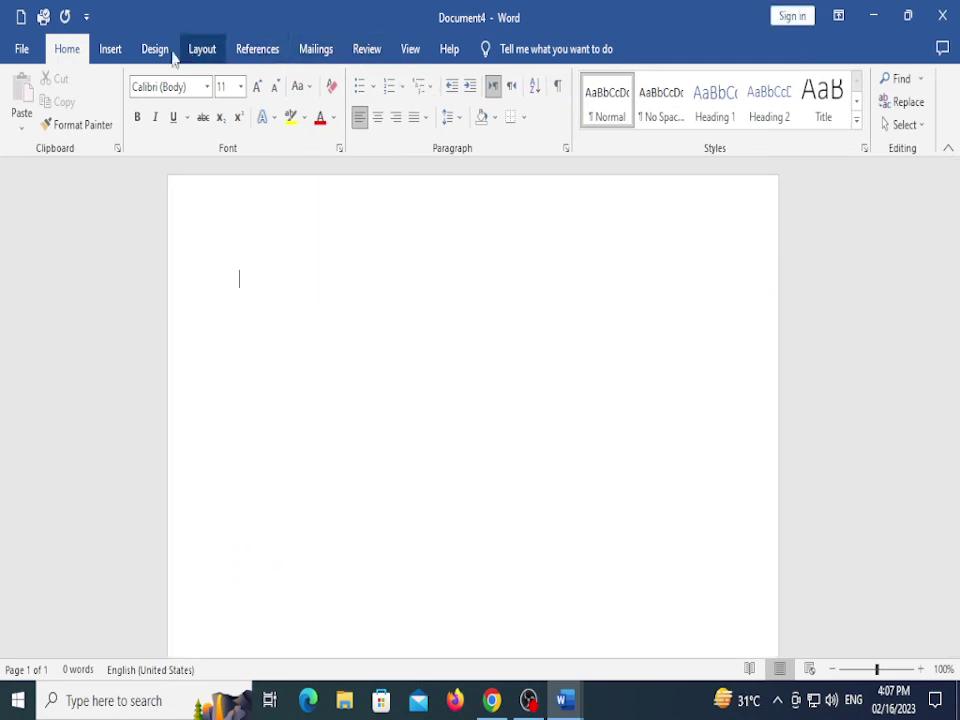
left_click(362, 55)
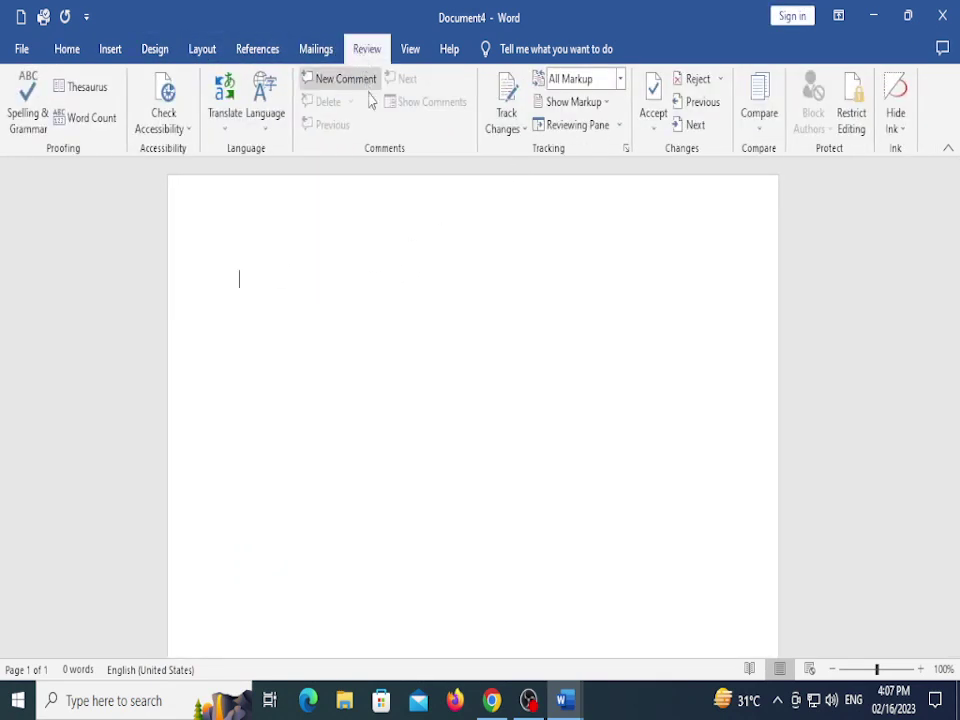
left_click(754, 132)
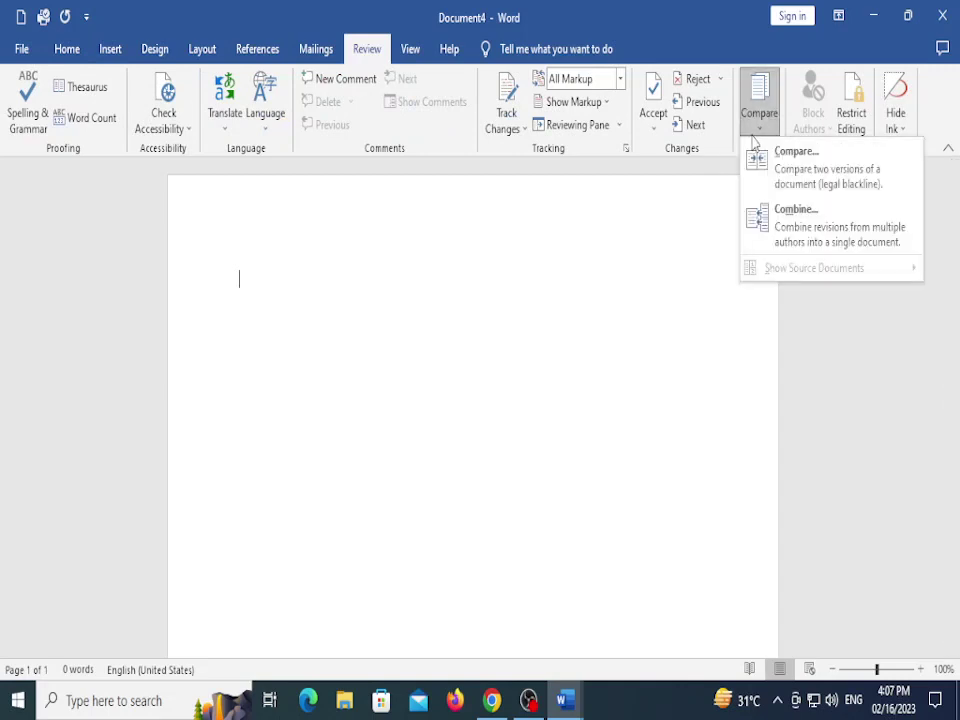
left_click(862, 197)
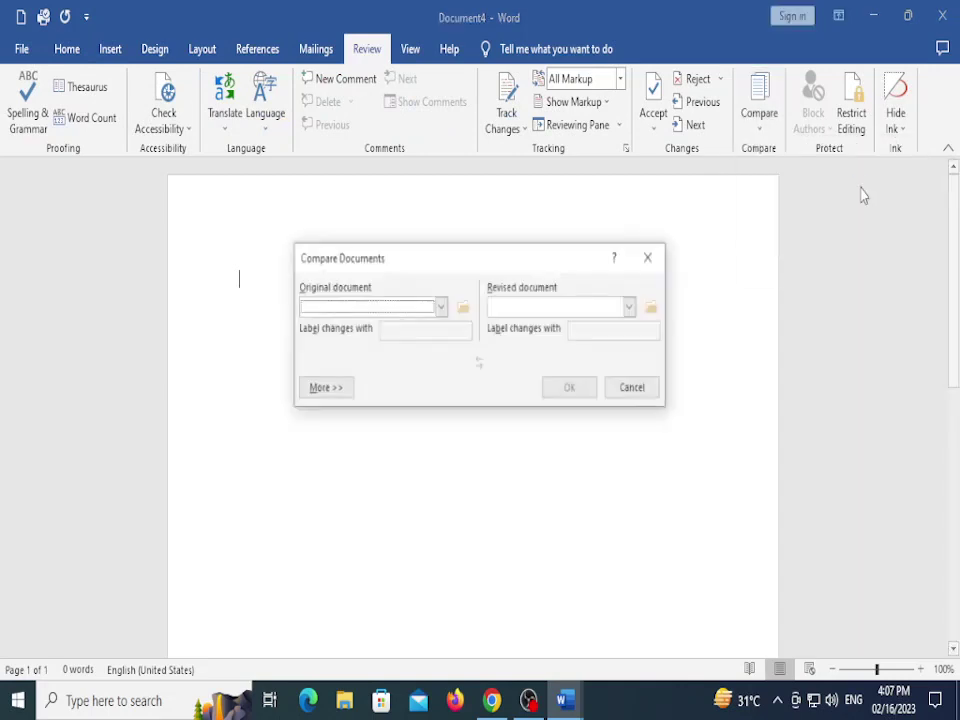
left_click(636, 388)
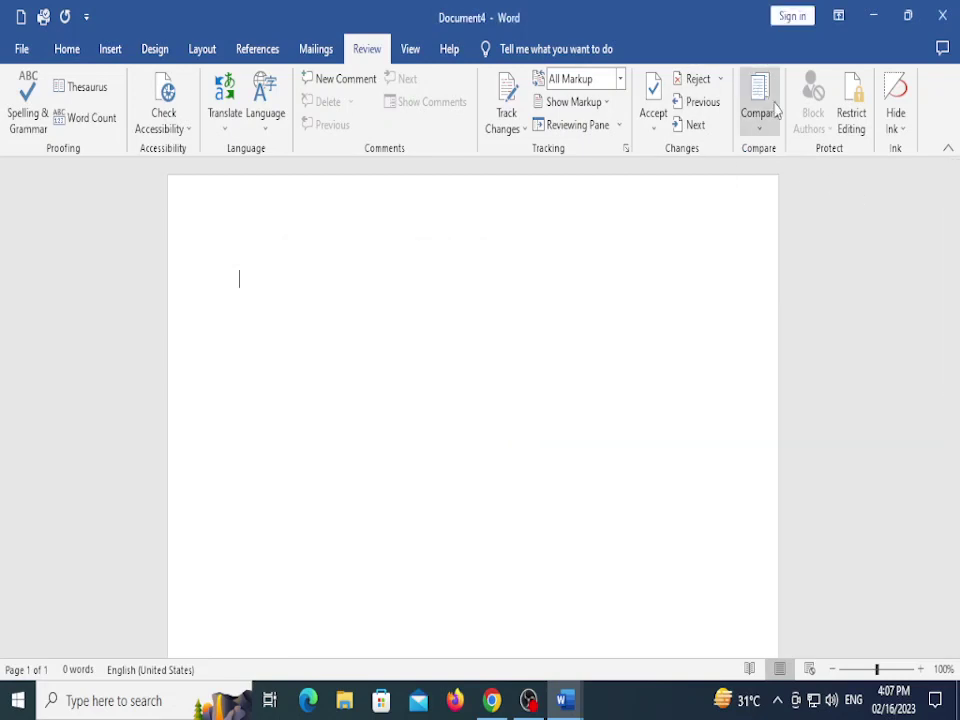
Start comparing two versions of a document and choose Original.docx from the Desktop as the original document
left_click(770, 118)
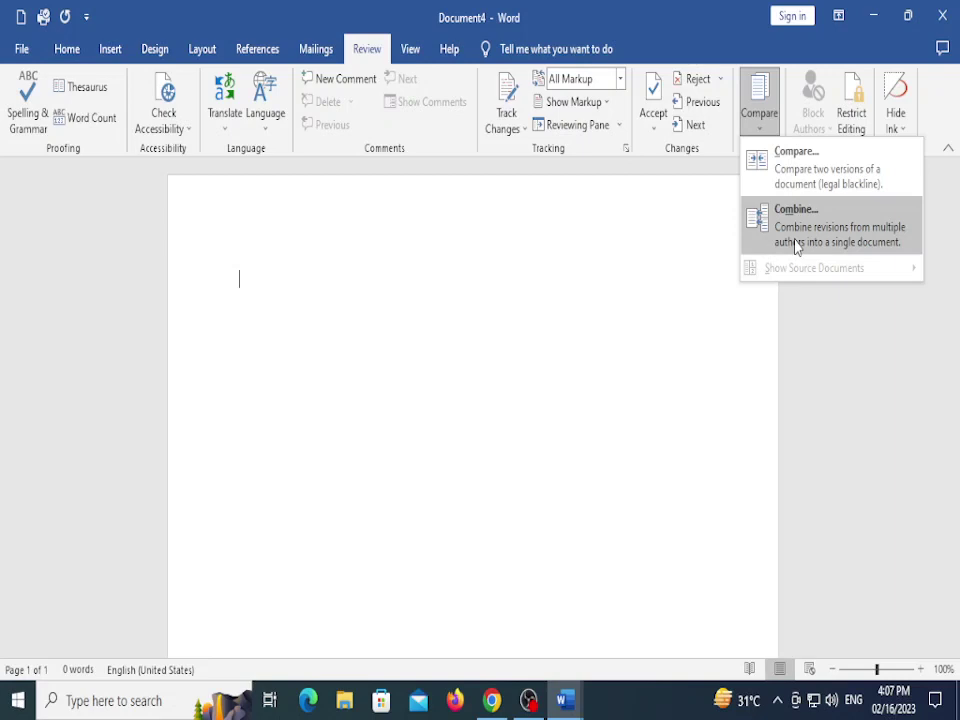
left_click(781, 173)
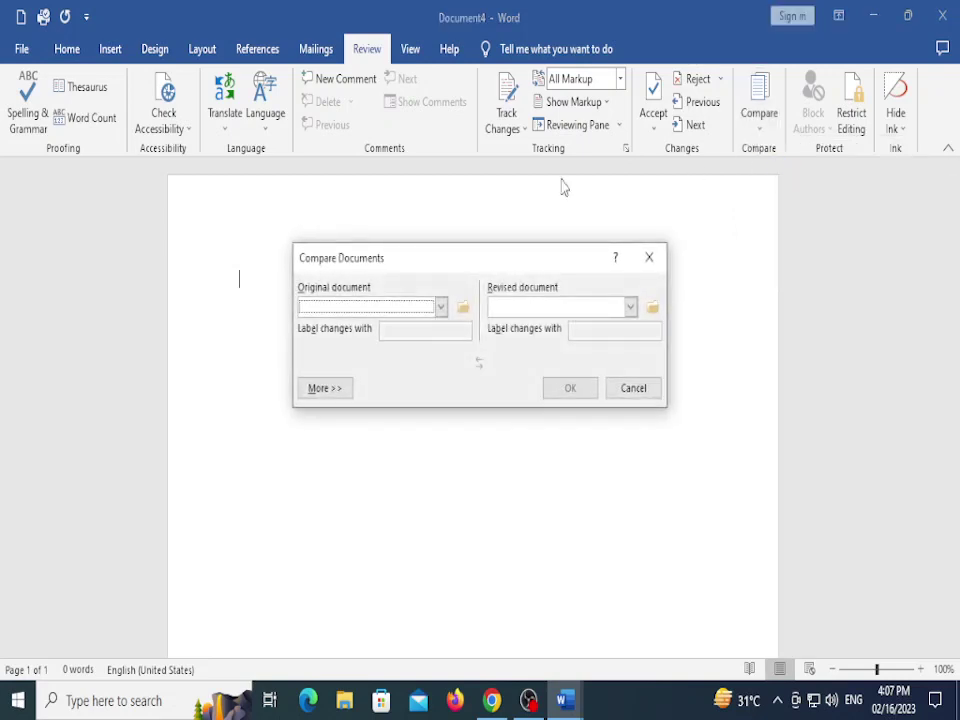
left_click(441, 307)
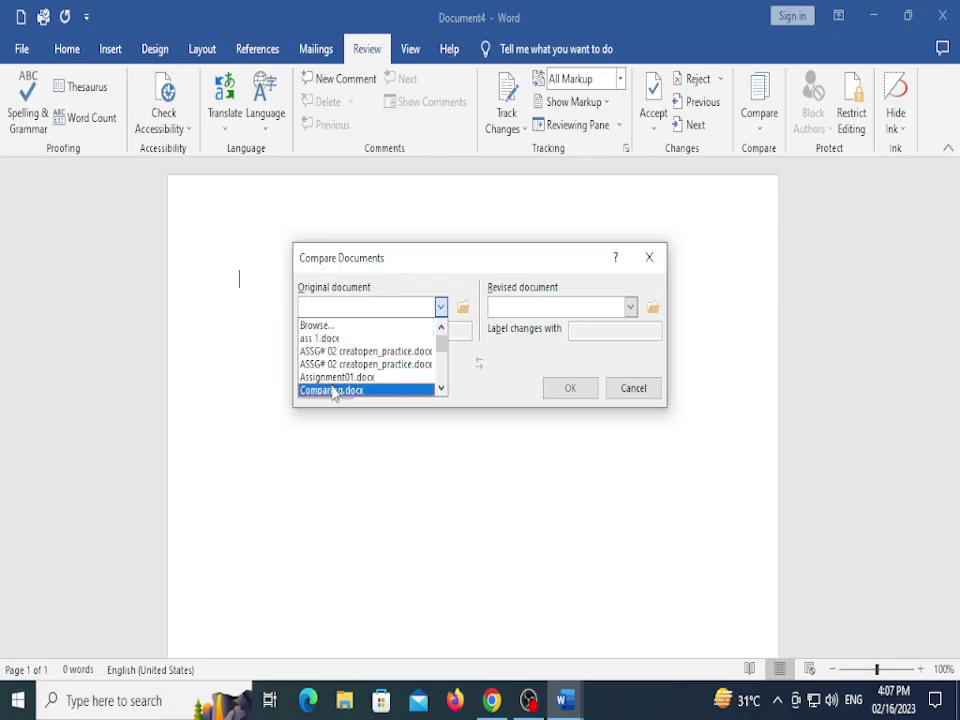
scroll(343, 388, "down", 1)
scroll(343, 388, "down", 2)
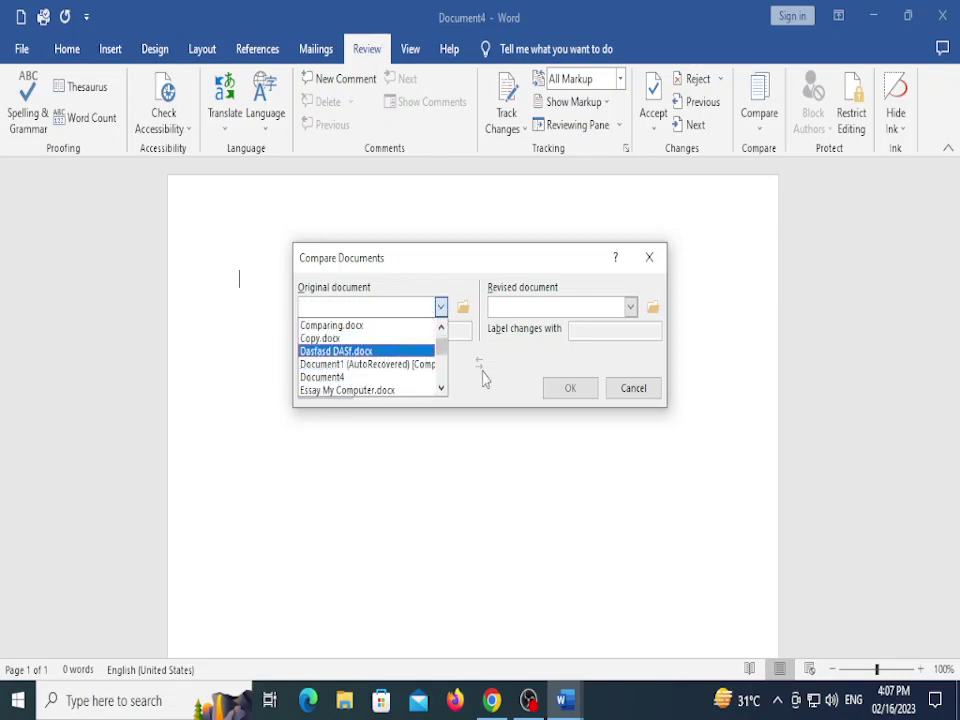
left_click(463, 308)
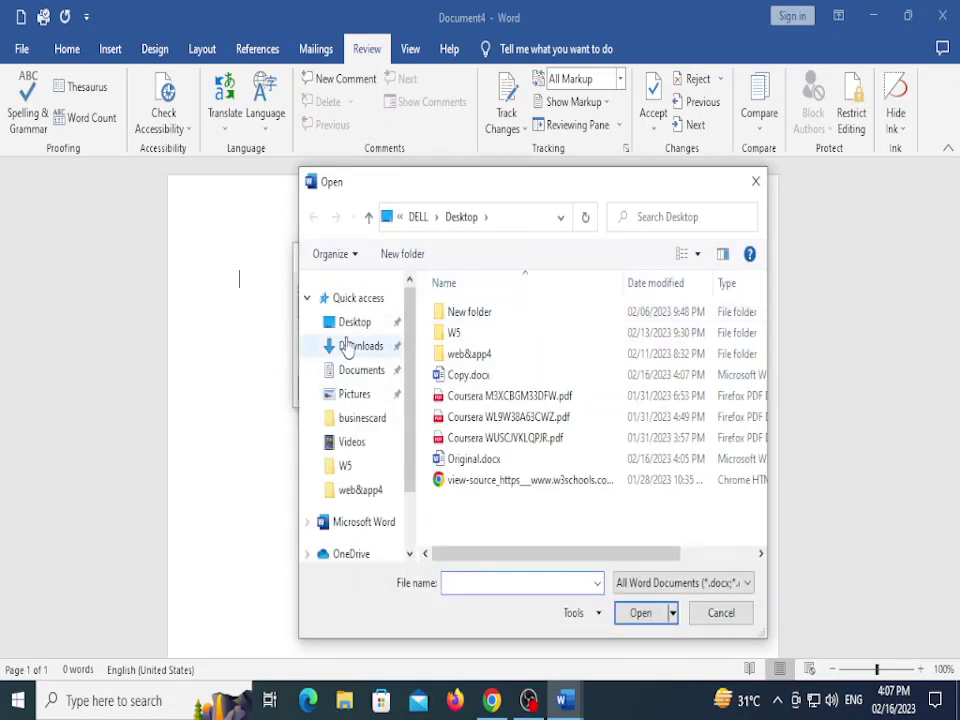
left_click(352, 333)
left_click(711, 450)
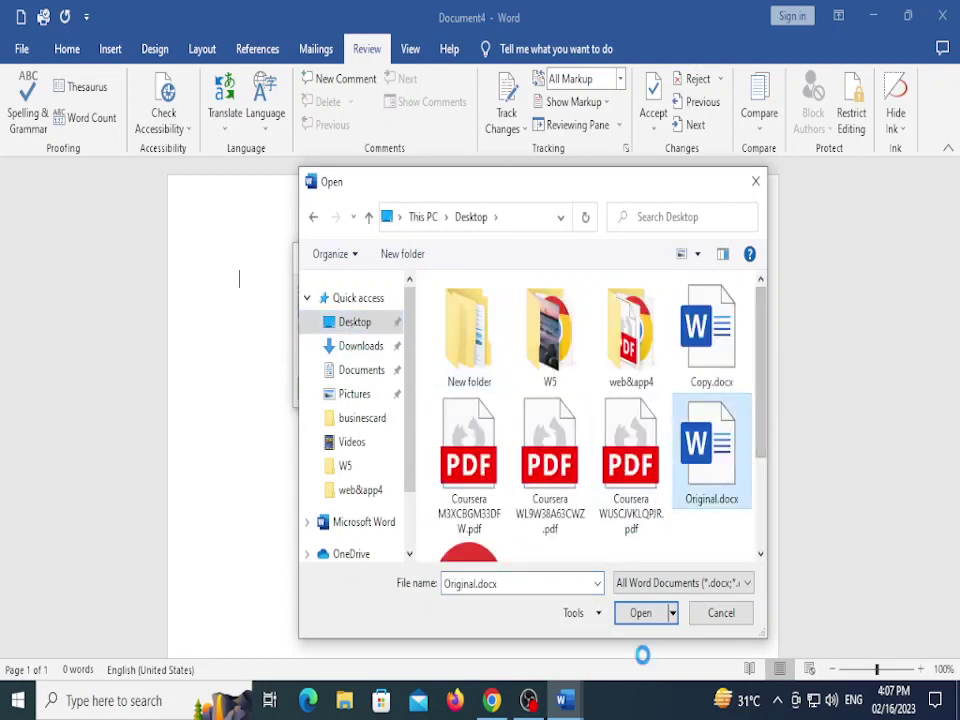
left_click(640, 613)
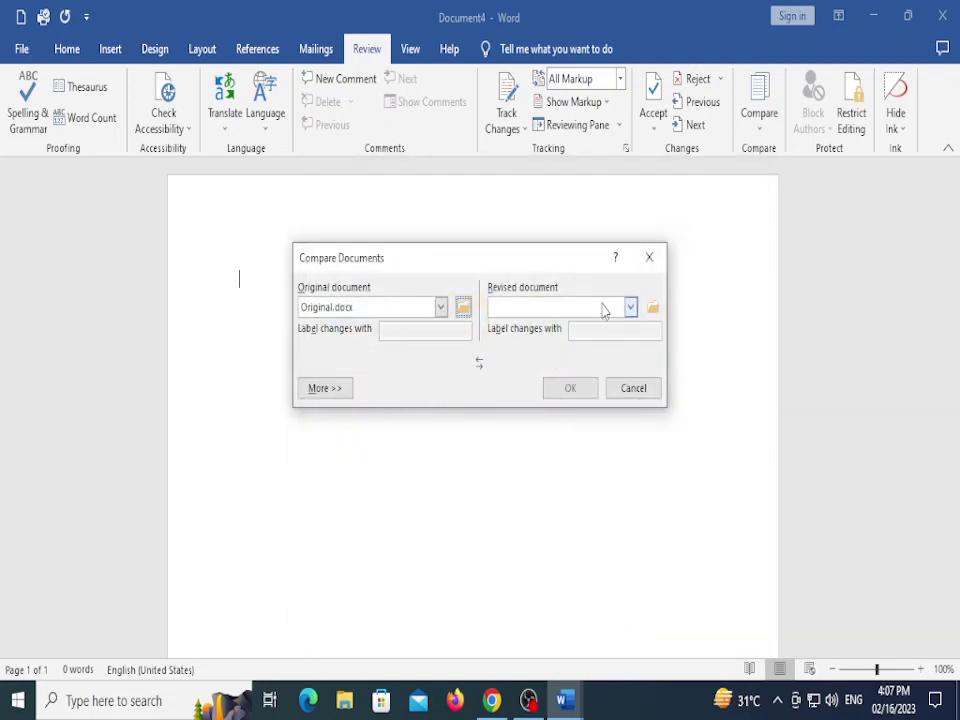
Choose Copy.docx as the revised document and run the comparison, agreeing to treat existing tracked changes as accepted
left_click(653, 307)
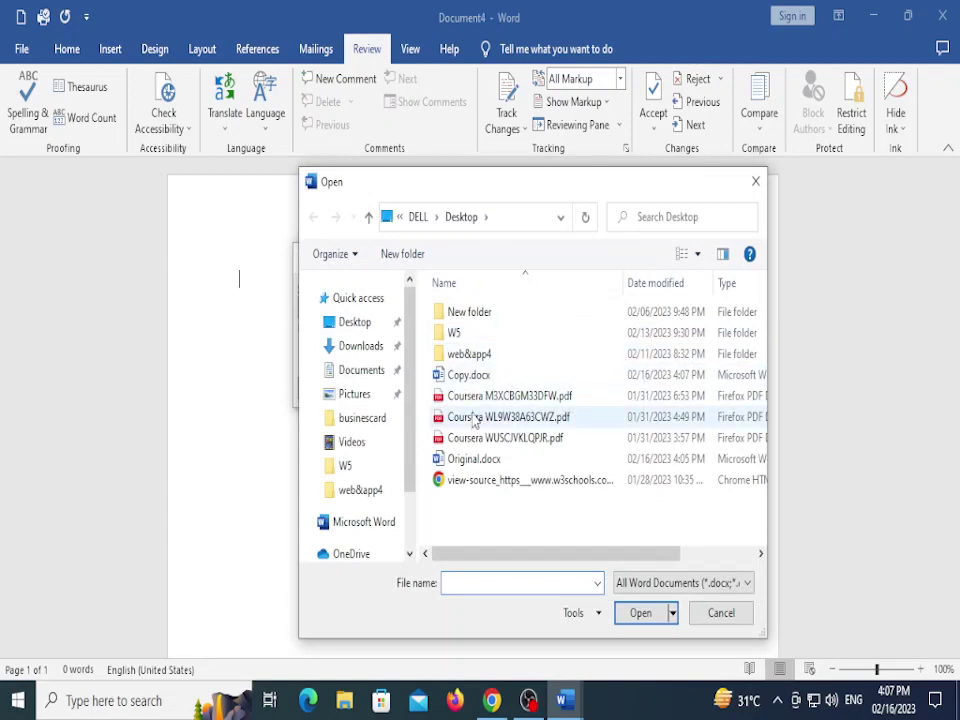
left_click(462, 378)
left_click(641, 613)
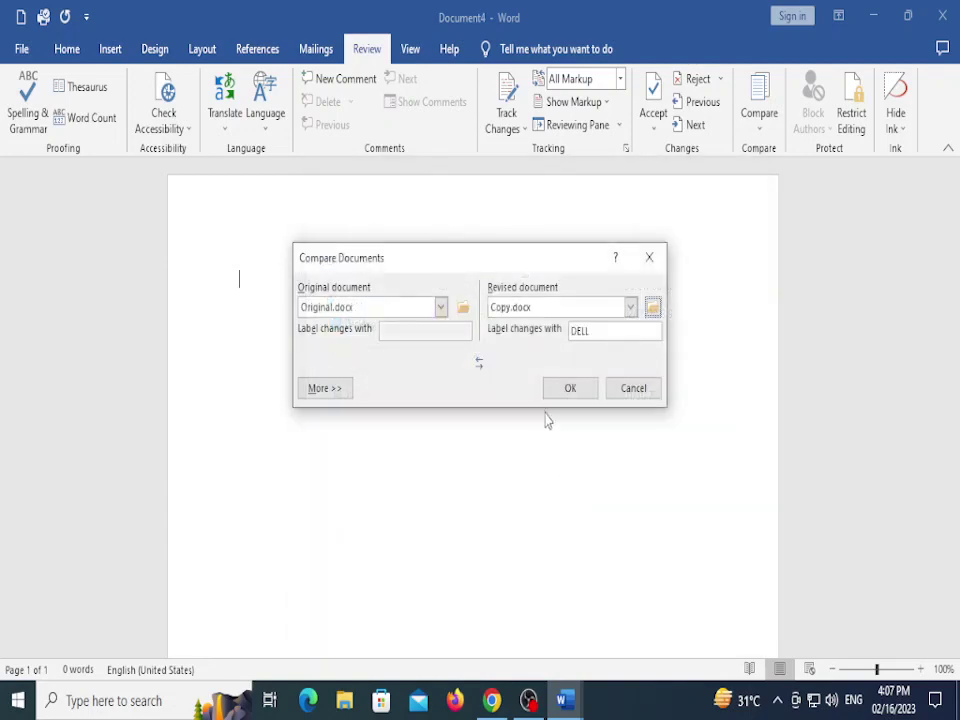
left_click(570, 388)
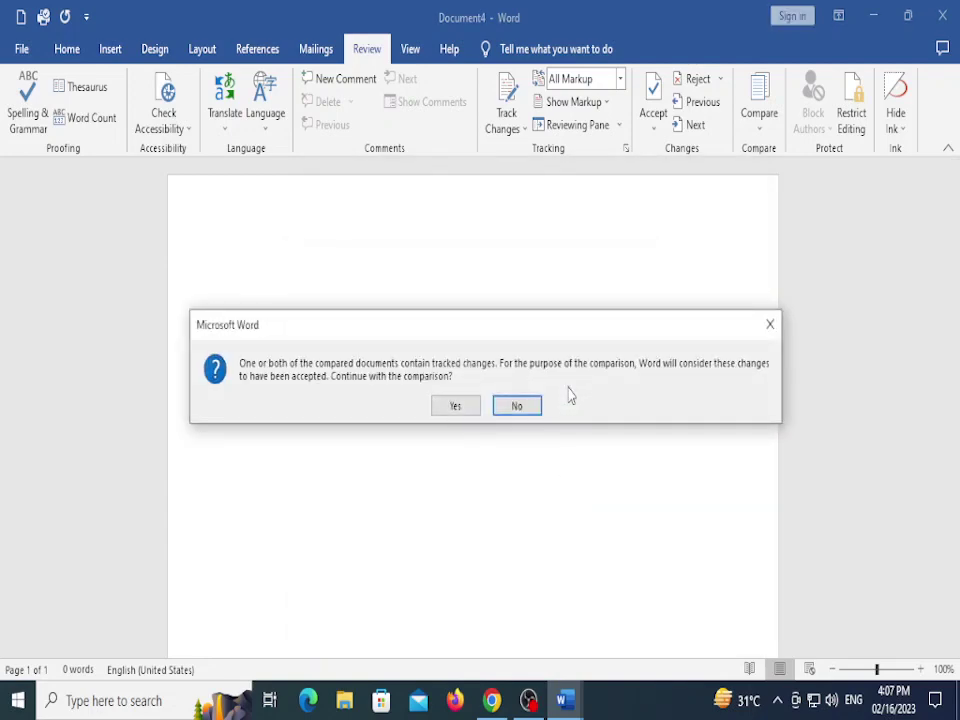
left_click(455, 408)
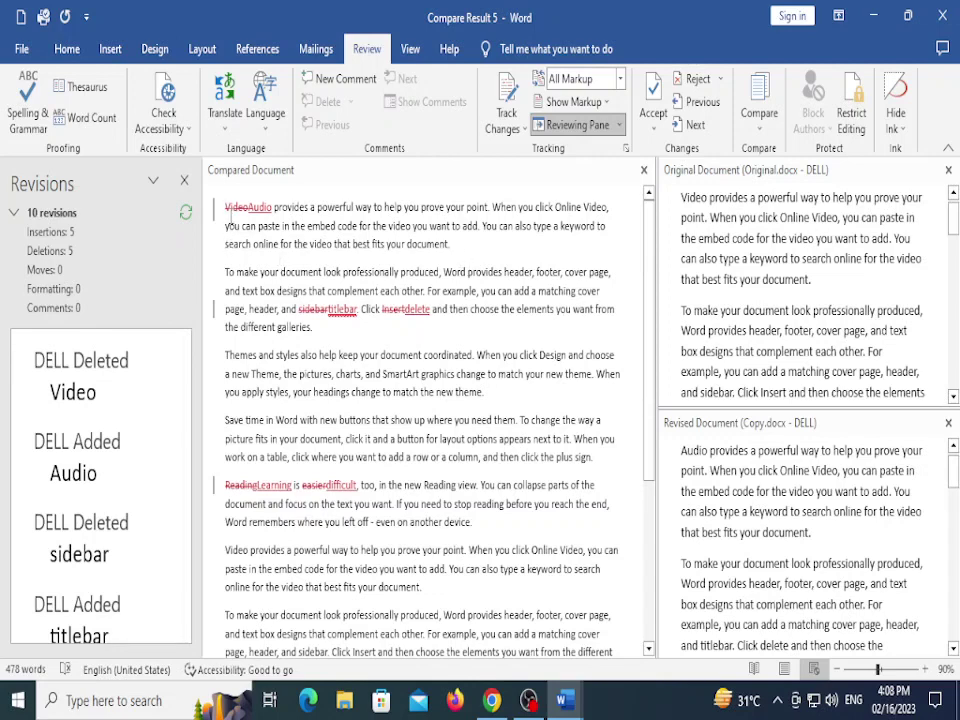
Examine the marked differences in the compared document against the original and revised versions, from the first paragraph to the last
mouse_move(227, 205)
scroll(405, 300, "down", 5)
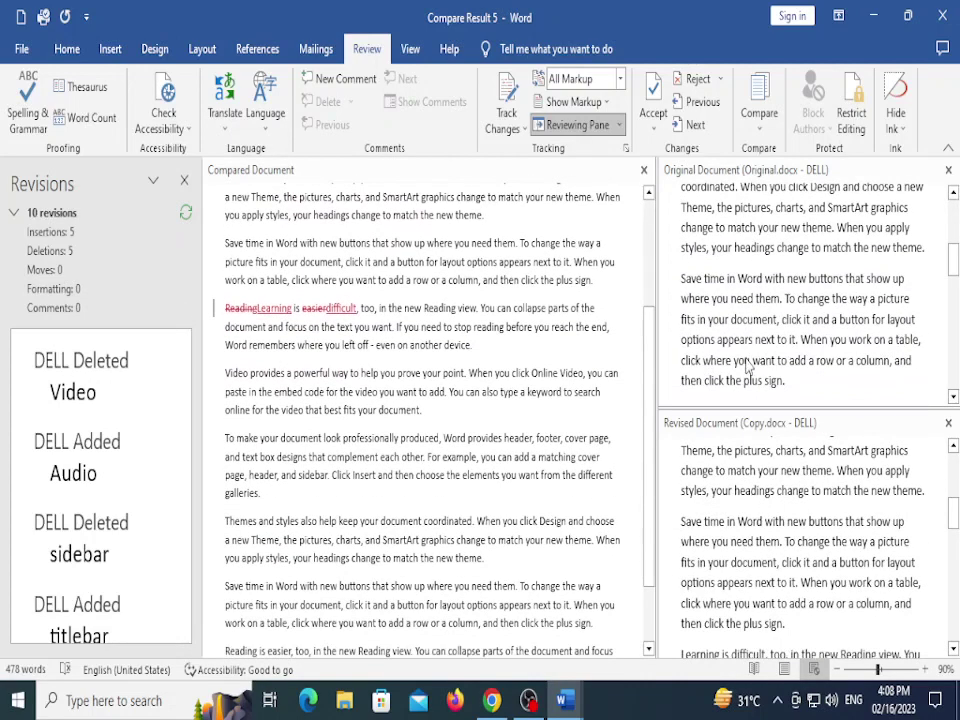
scroll(775, 380, "down", 6)
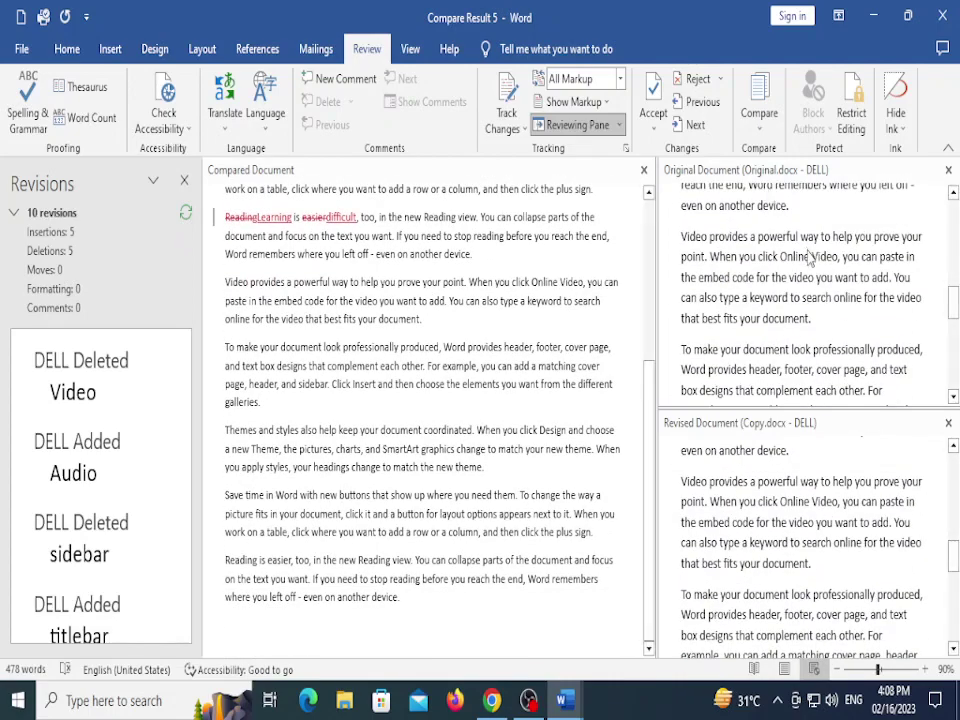
scroll(810, 253, "down", 4)
scroll(624, 372, "up", 5)
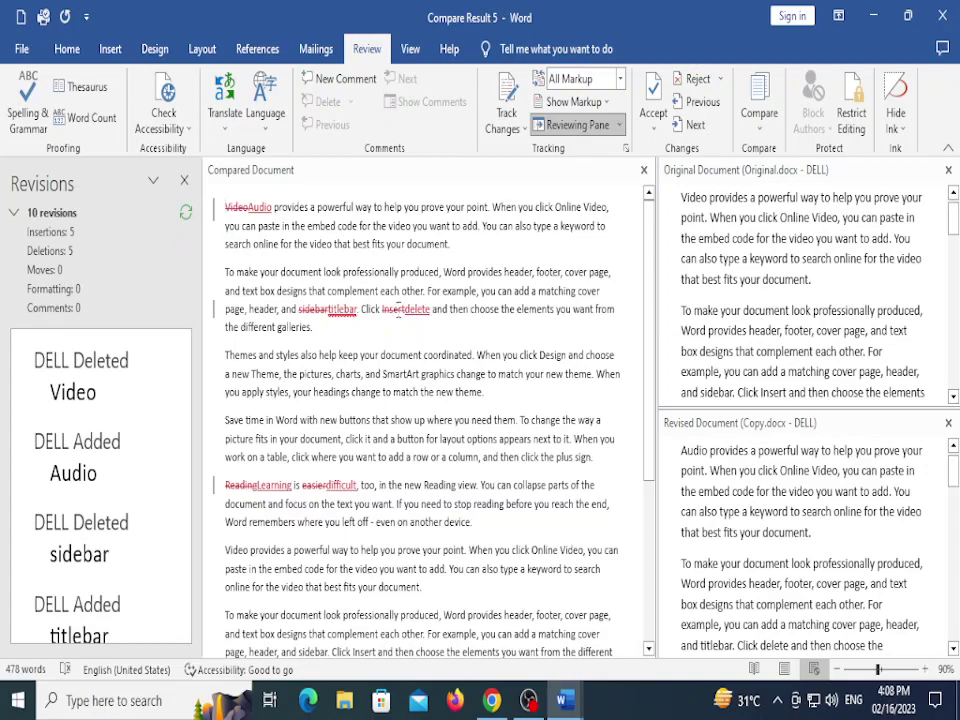
scroll(400, 315, "down", 5)
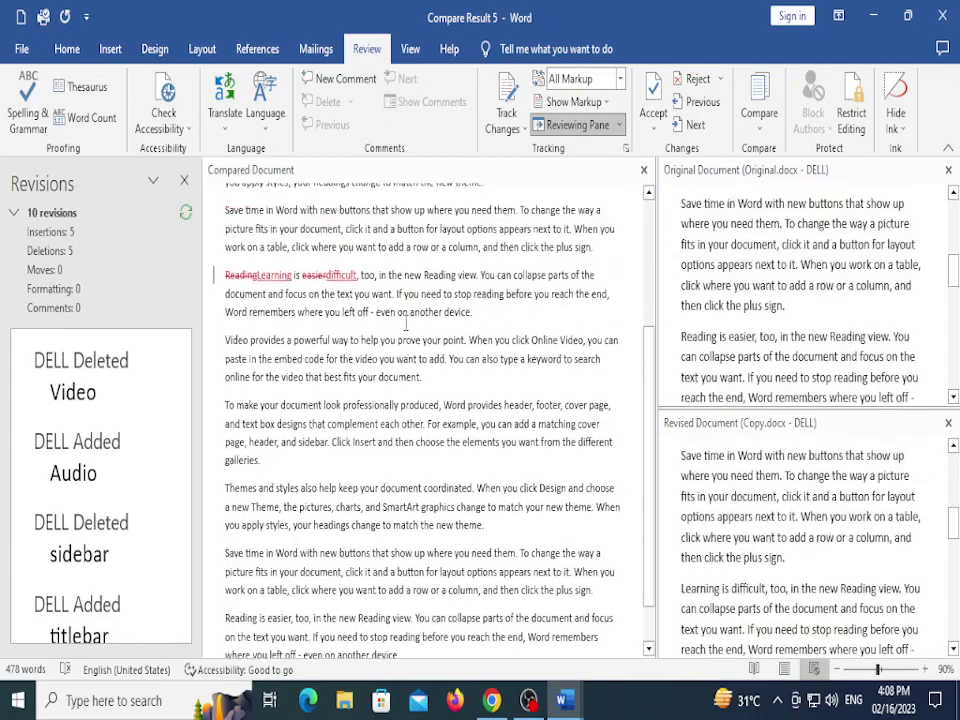
scroll(406, 323, "up", 4)
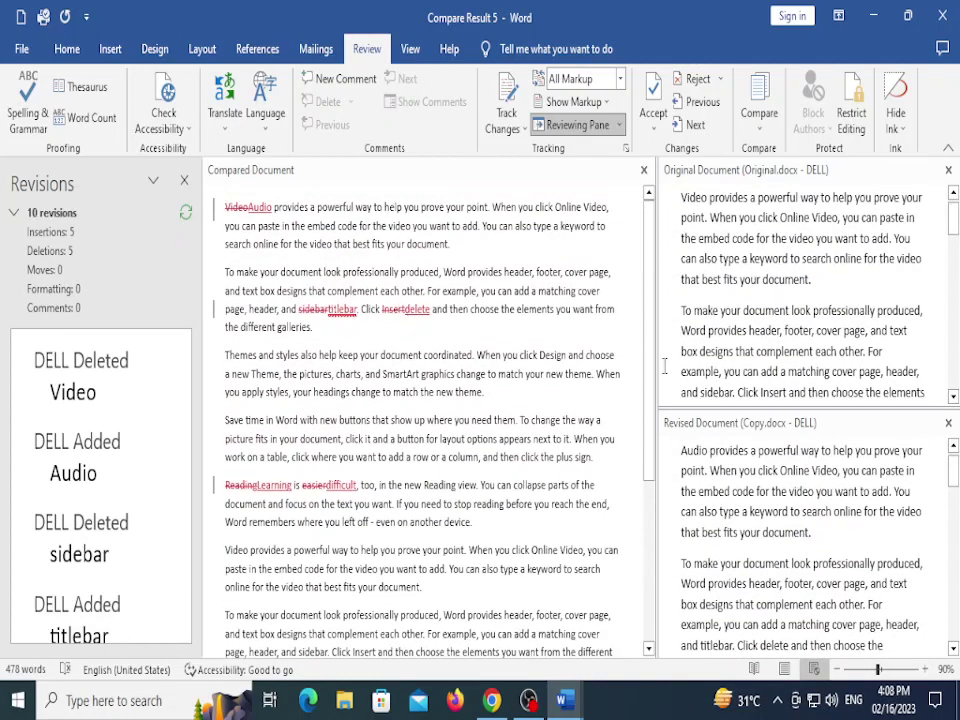
scroll(640, 350, "down", 5)
scroll(629, 335, "up", 4)
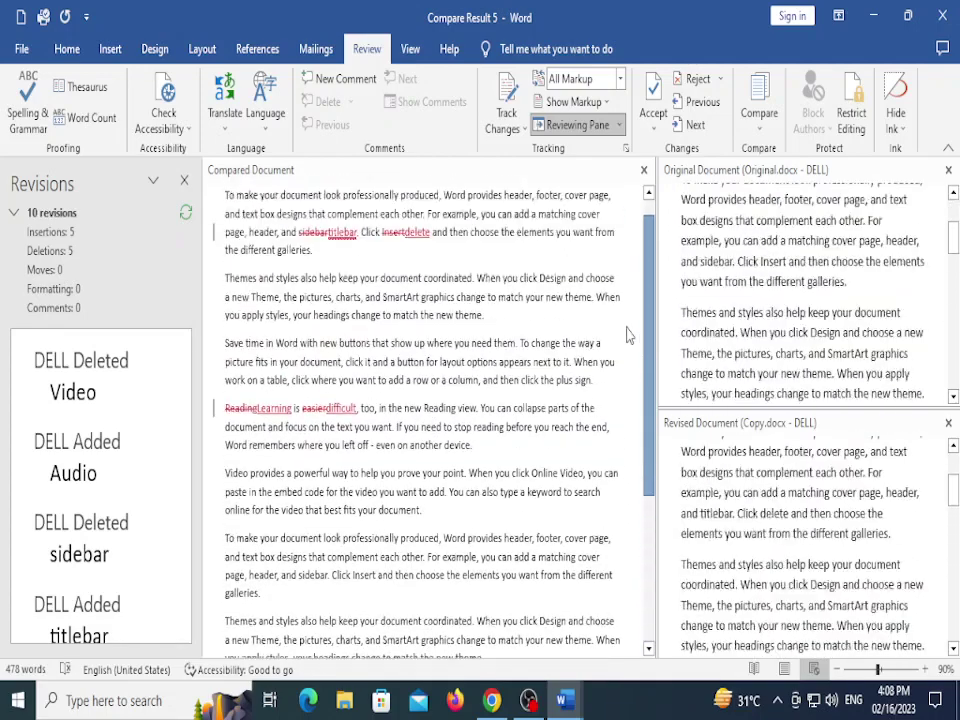
scroll(629, 335, "up", 1)
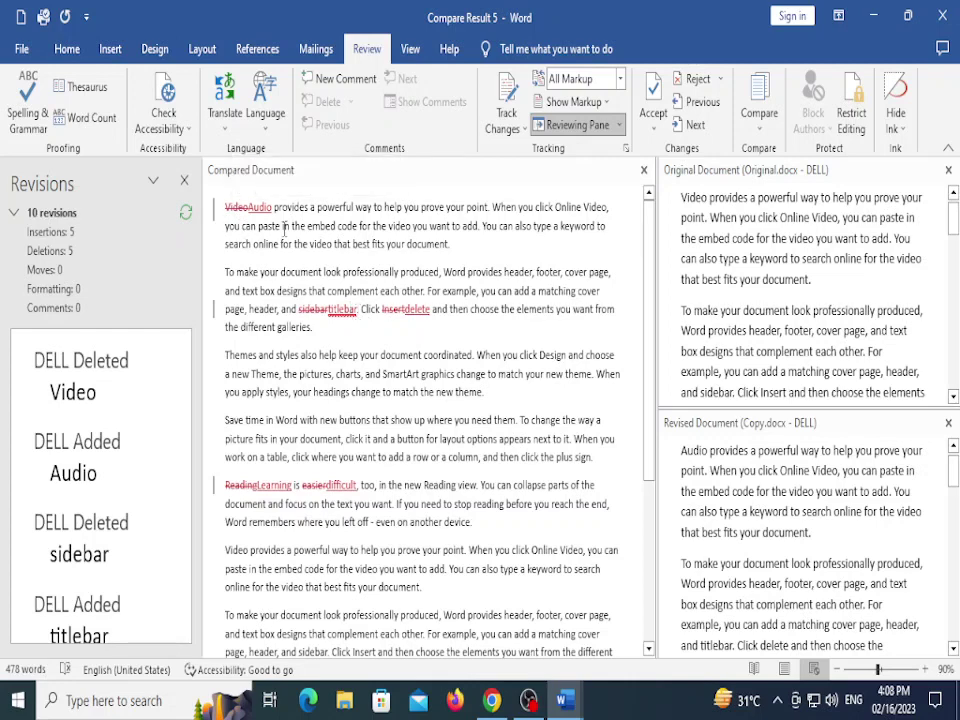
scroll(345, 302, "down", 2)
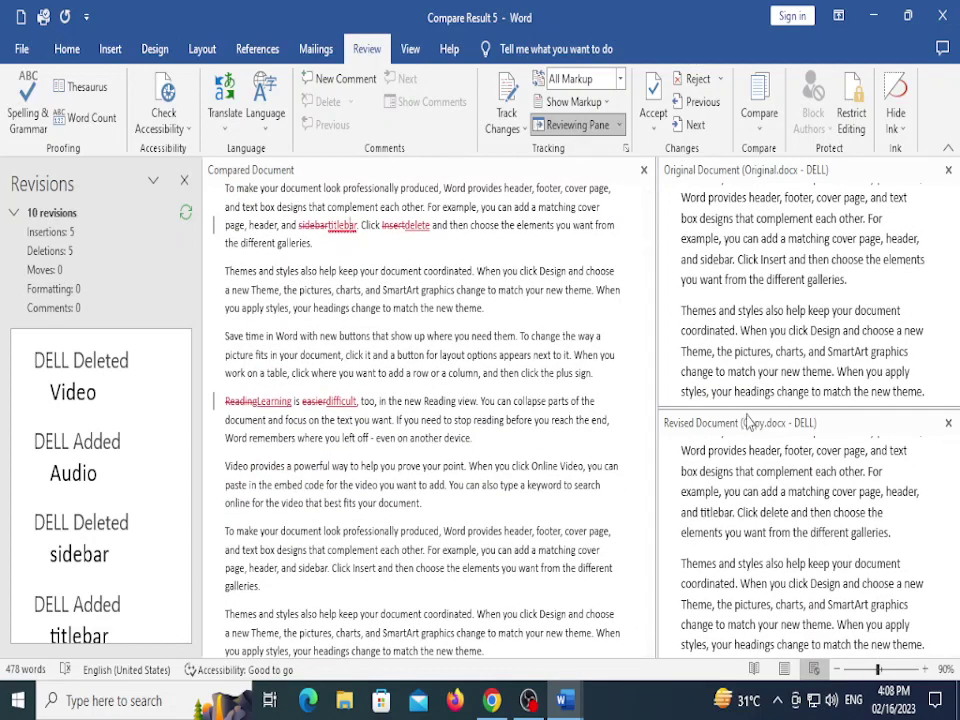
scroll(745, 548, "down", 8)
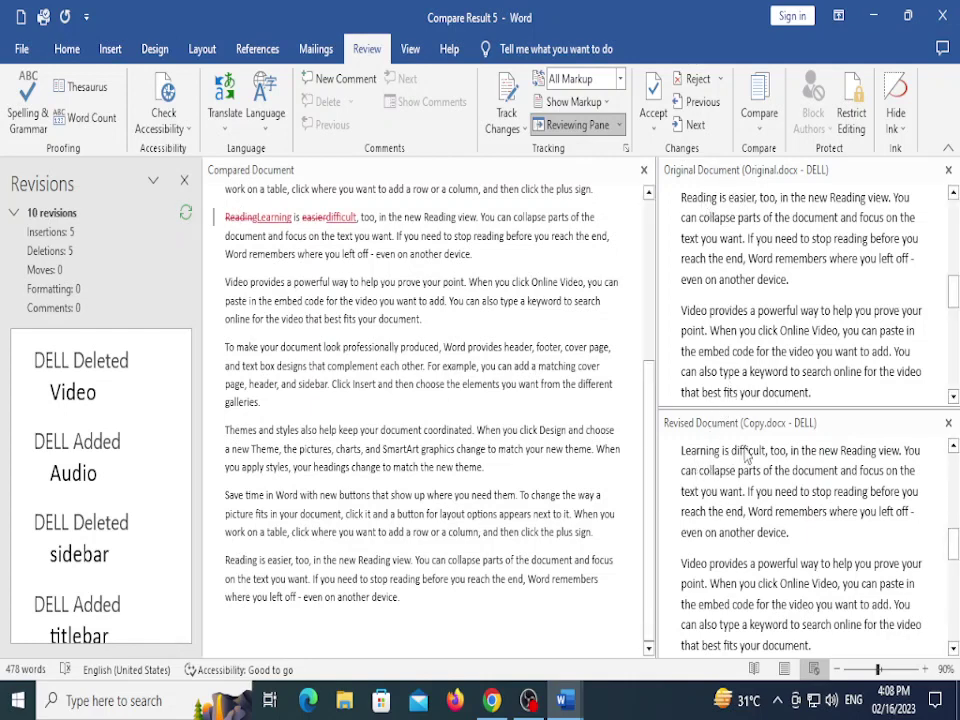
Switch the compared document to Simple Markup, and close the comparison result without saving it
left_click(216, 227)
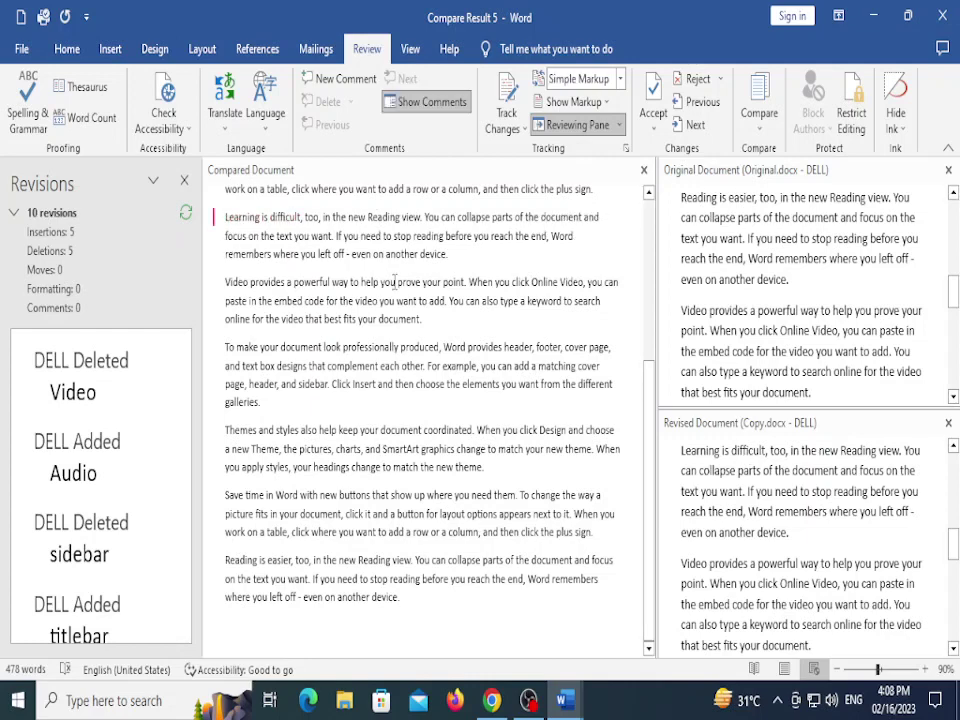
left_click(942, 15)
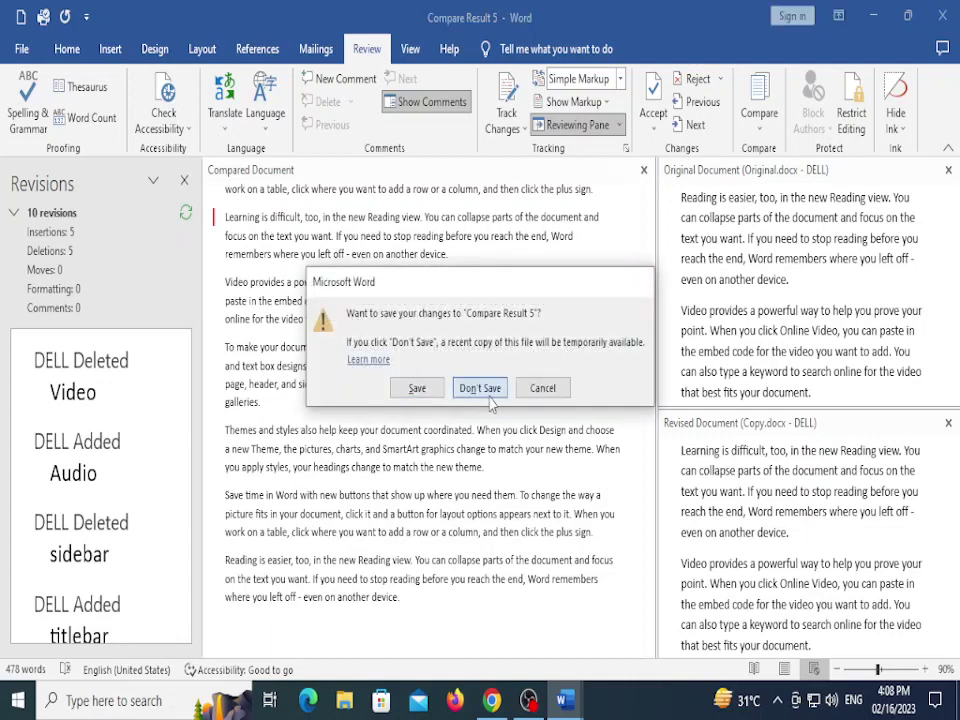
left_click(477, 388)
Switch to Chrome, return to the GCFGlobal Word lesson list and open the "Inspecting and Protecting Documents" lesson
key("alt+Tab")
scroll(343, 237, "down", 20)
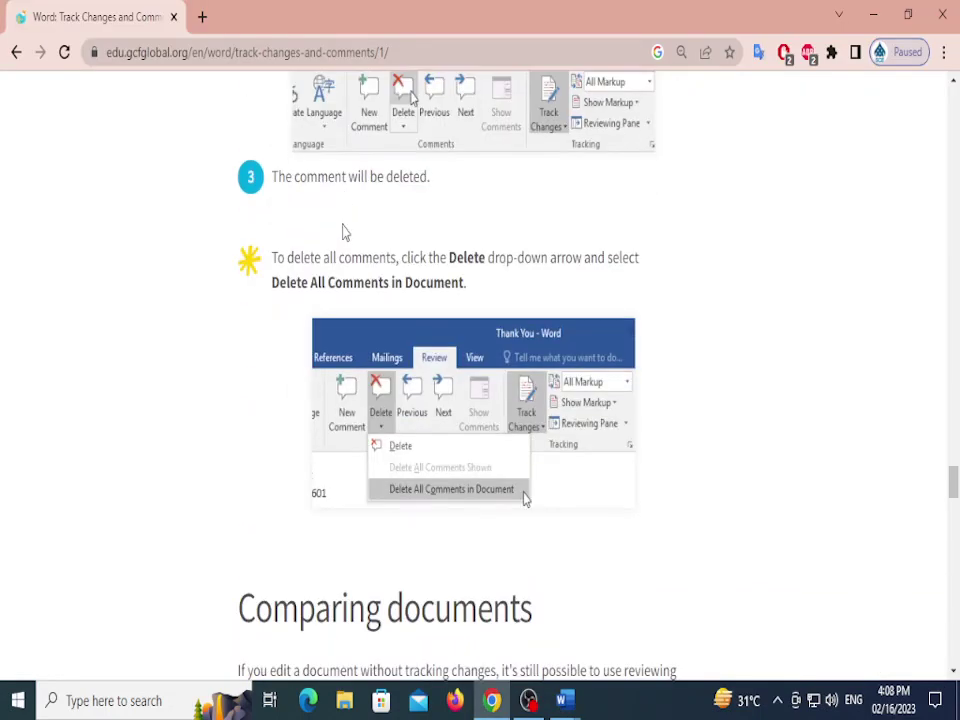
left_click(16, 52)
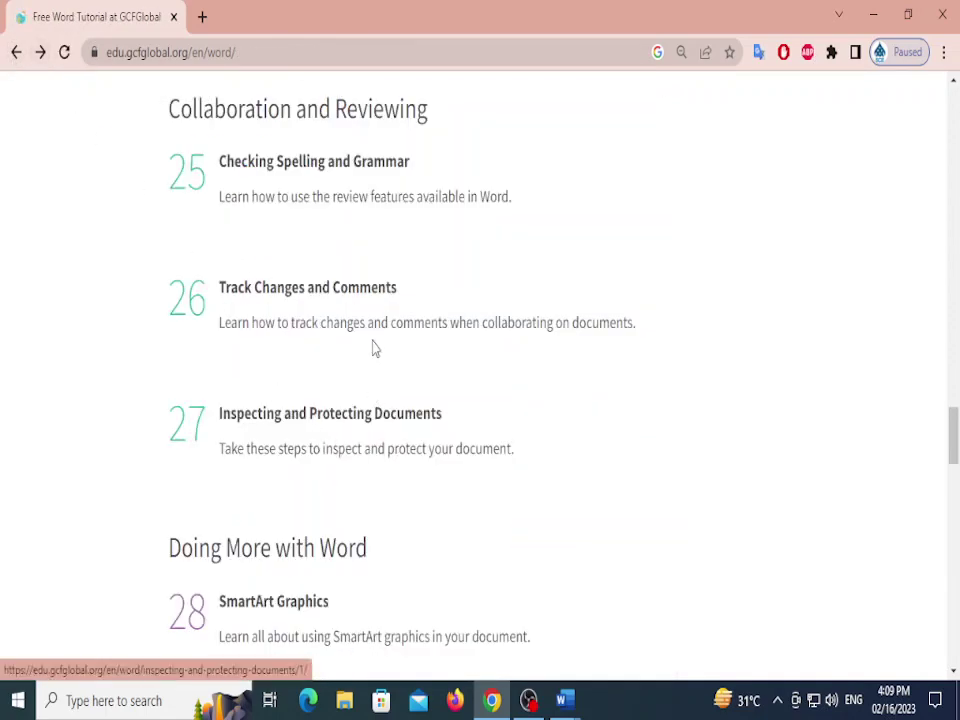
left_click(325, 416)
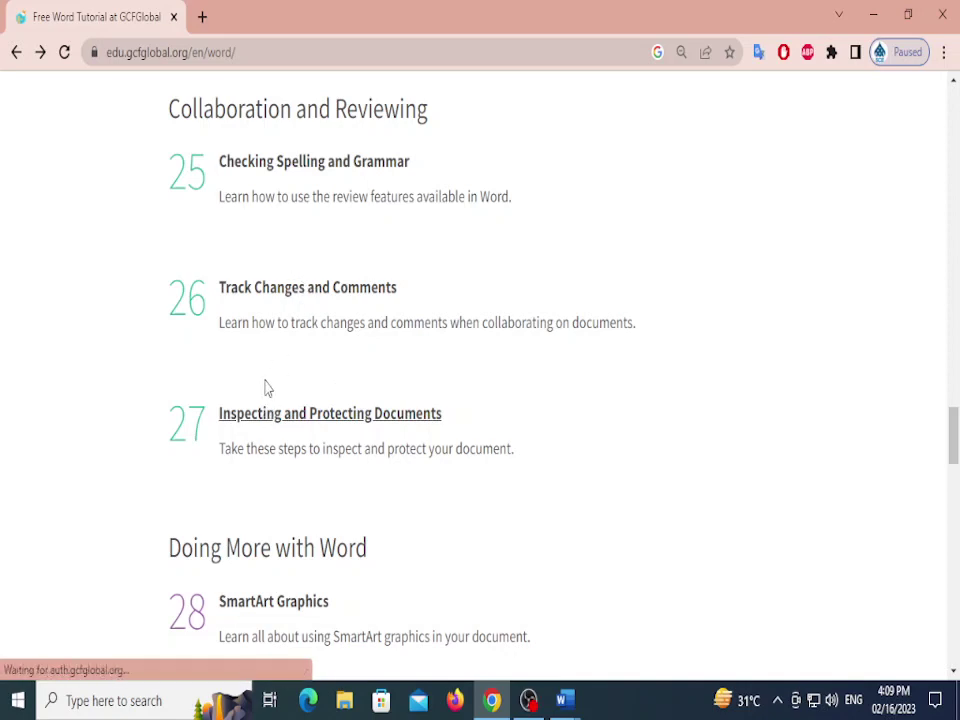
left_click(277, 418)
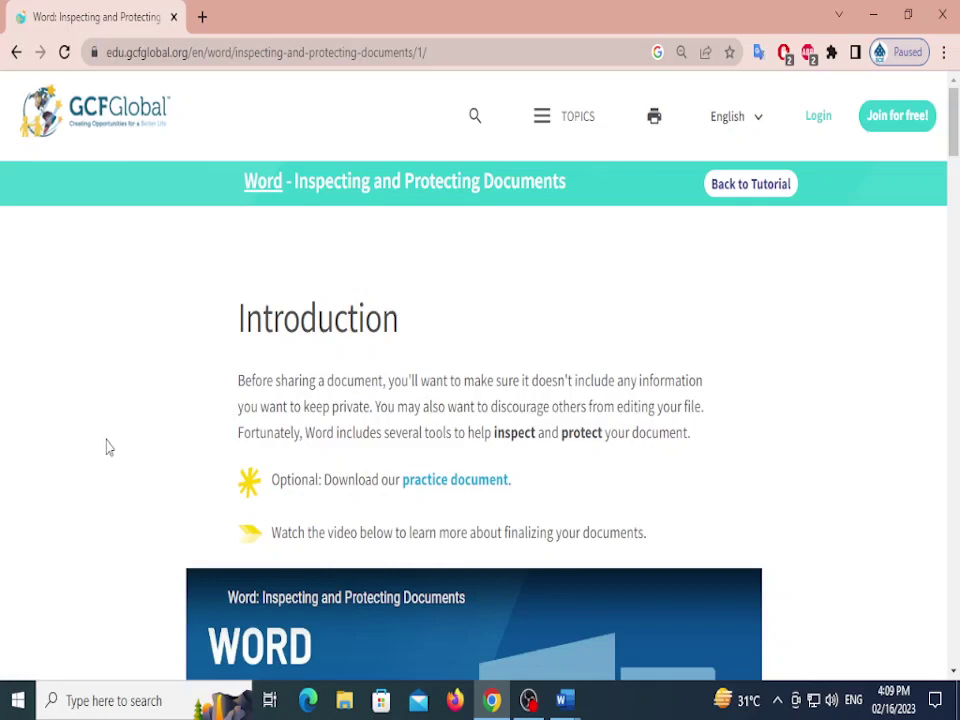
Read the lesson's Document Inspector section, covering personal information added to files and the steps for inspecting a document
scroll(140, 414, "down", 2)
scroll(140, 414, "down", 10)
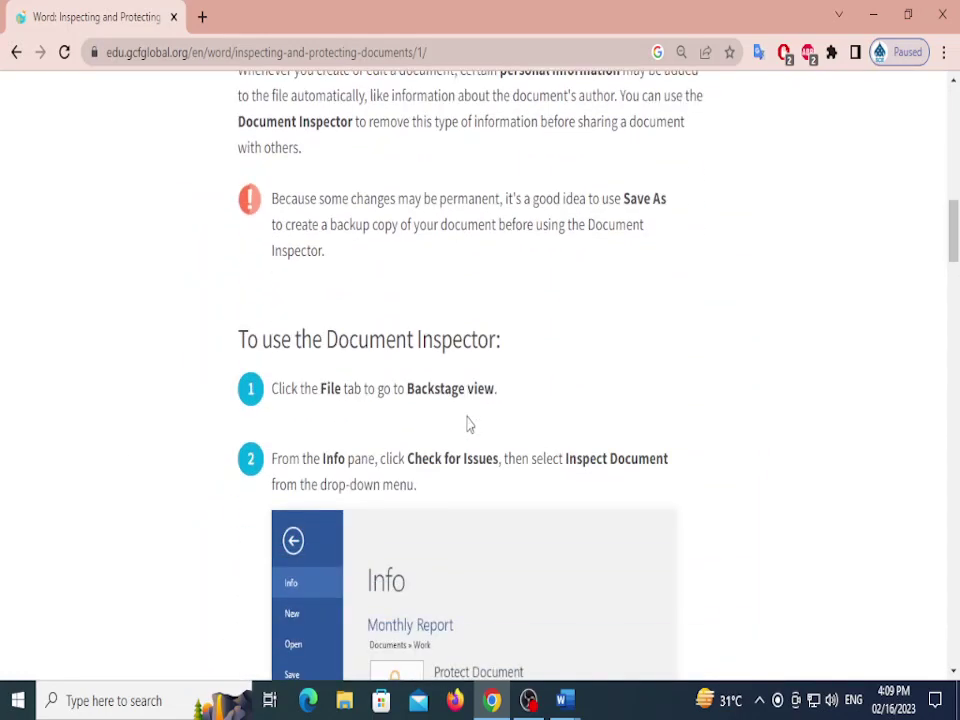
scroll(396, 238, "down", 1)
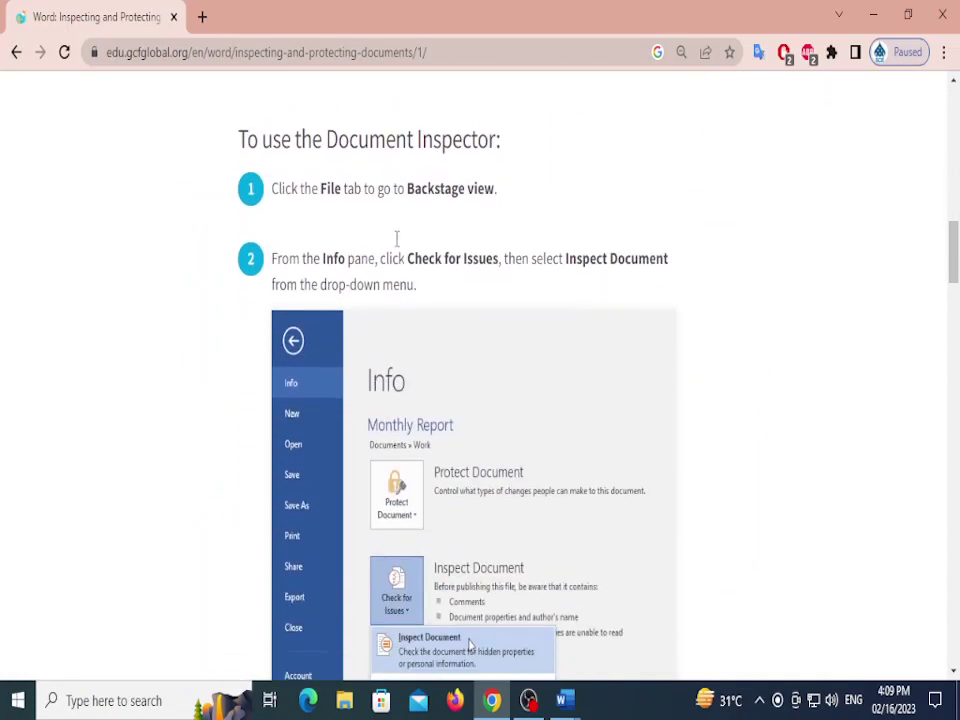
scroll(476, 336, "down", 2)
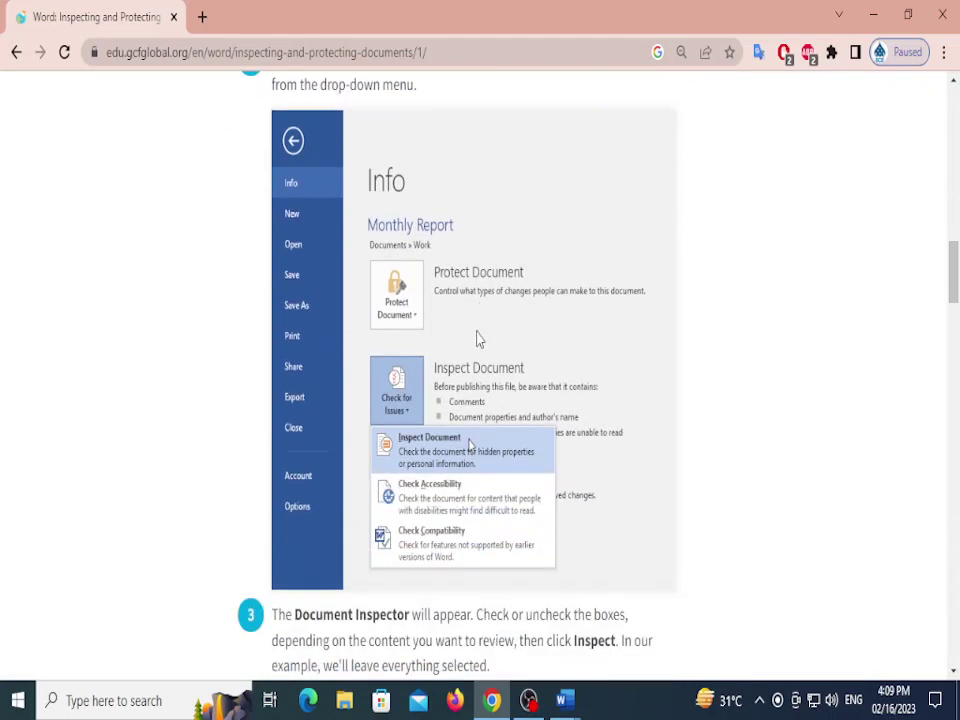
scroll(430, 436, "down", 5)
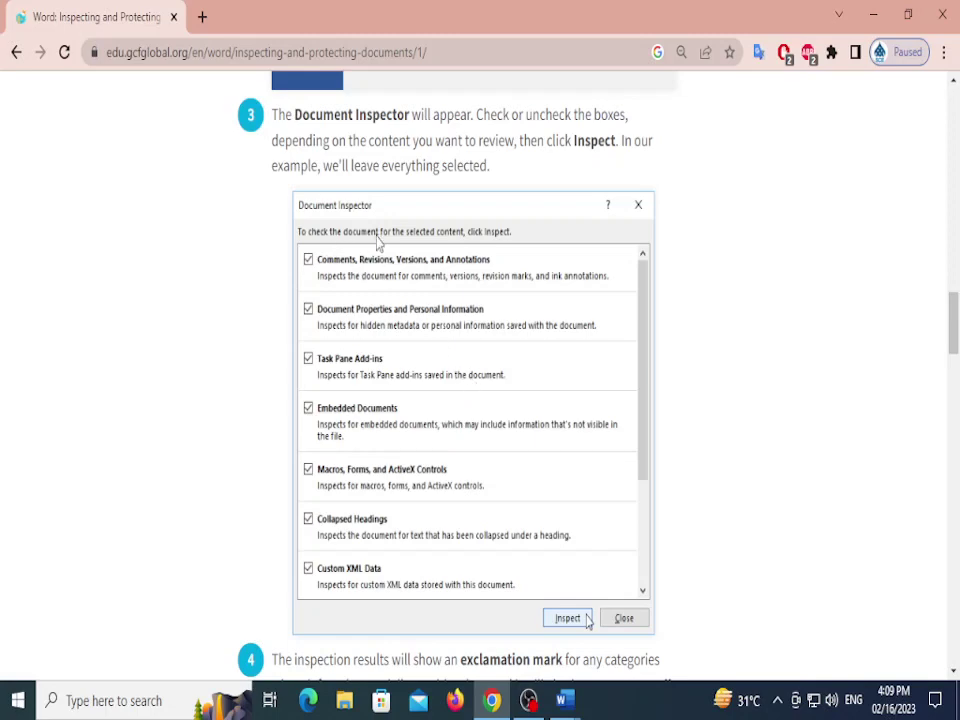
scroll(390, 250, "up", 8)
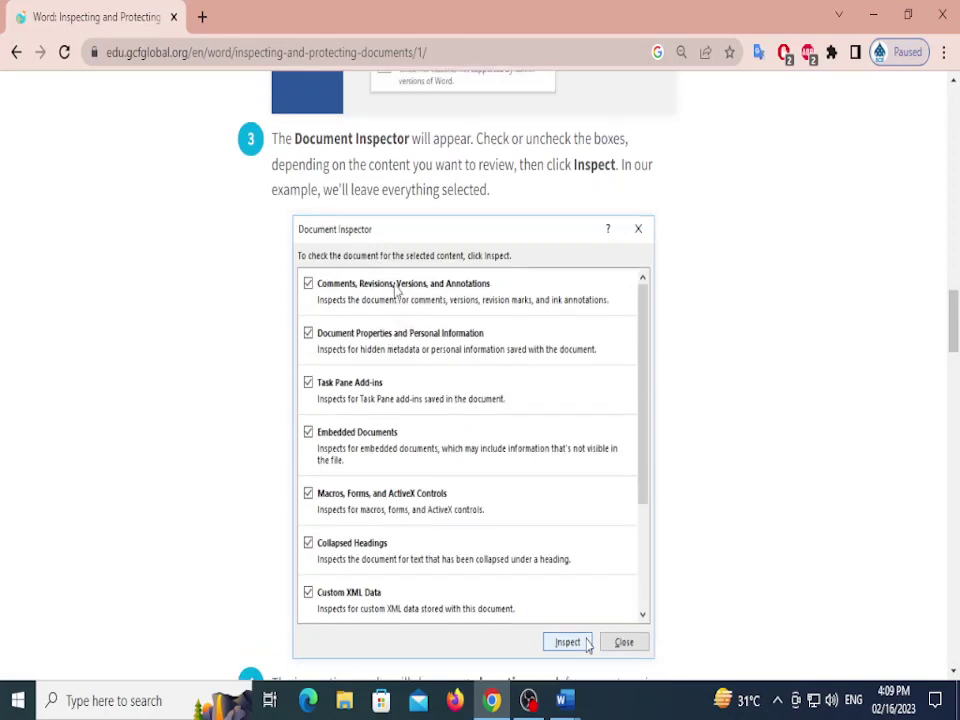
scroll(320, 360, "up", 3)
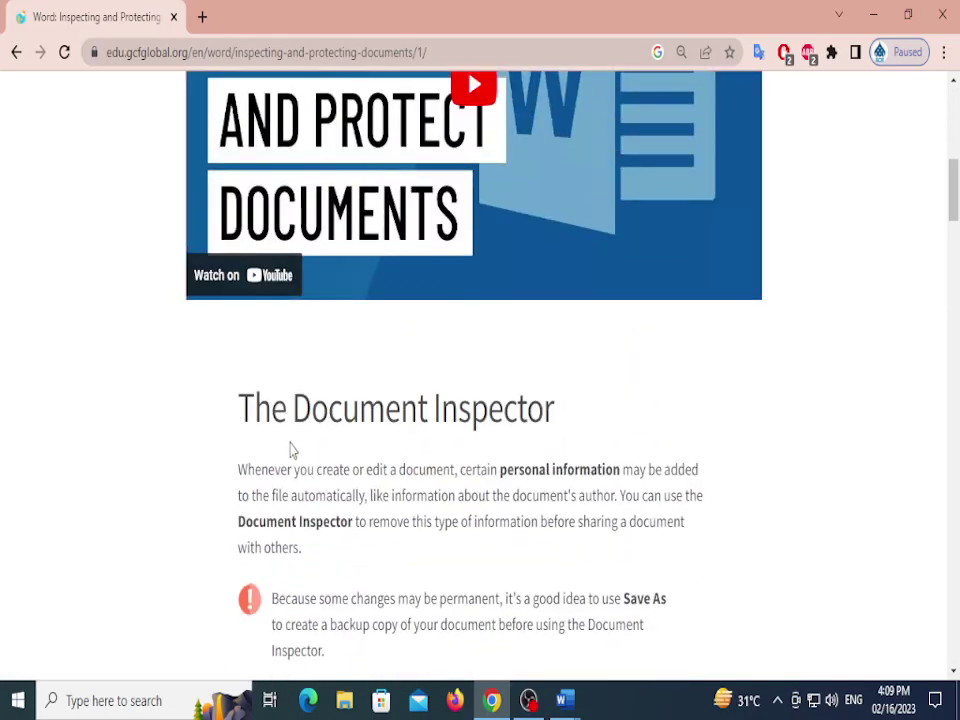
scroll(290, 420, "down", 1)
left_click_drag(352, 370, 436, 352)
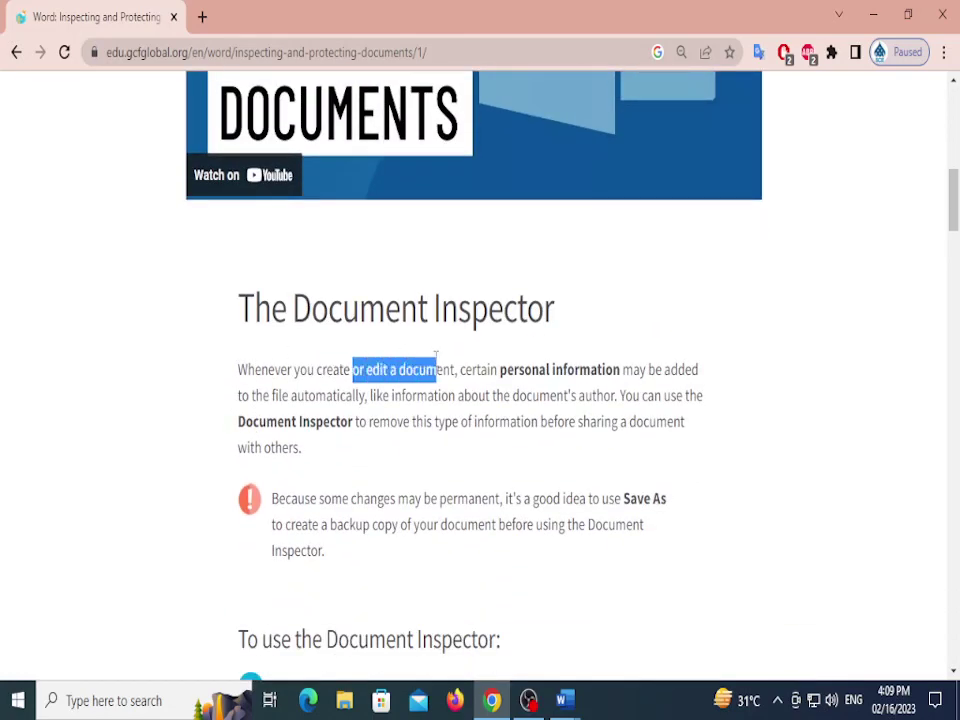
left_click_drag(493, 370, 634, 370)
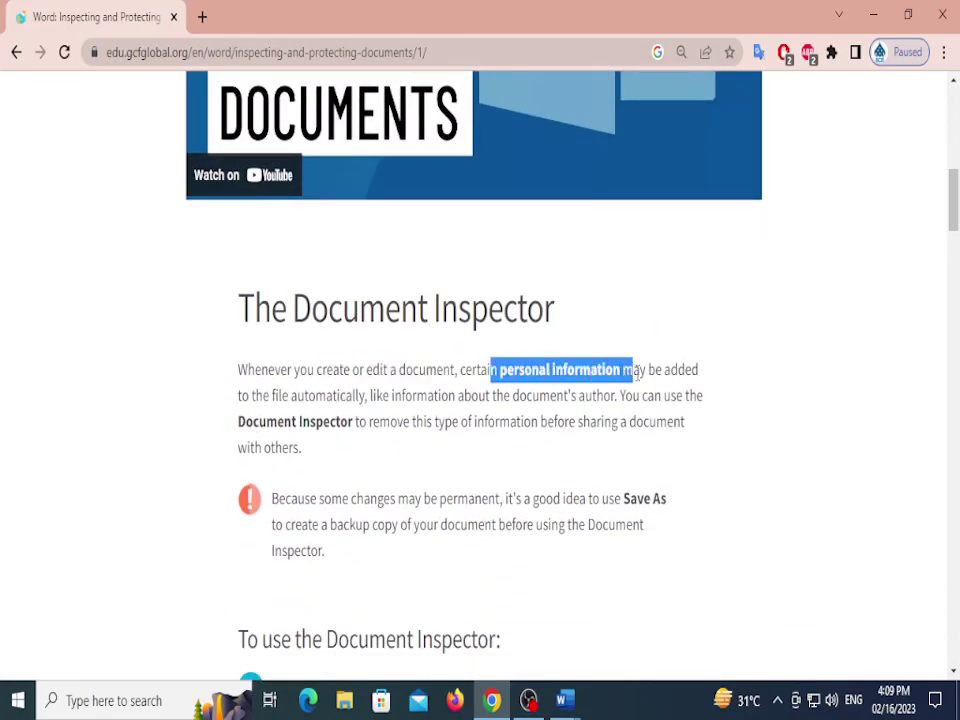
scroll(458, 318, "down", 2)
left_click_drag(307, 195, 316, 196)
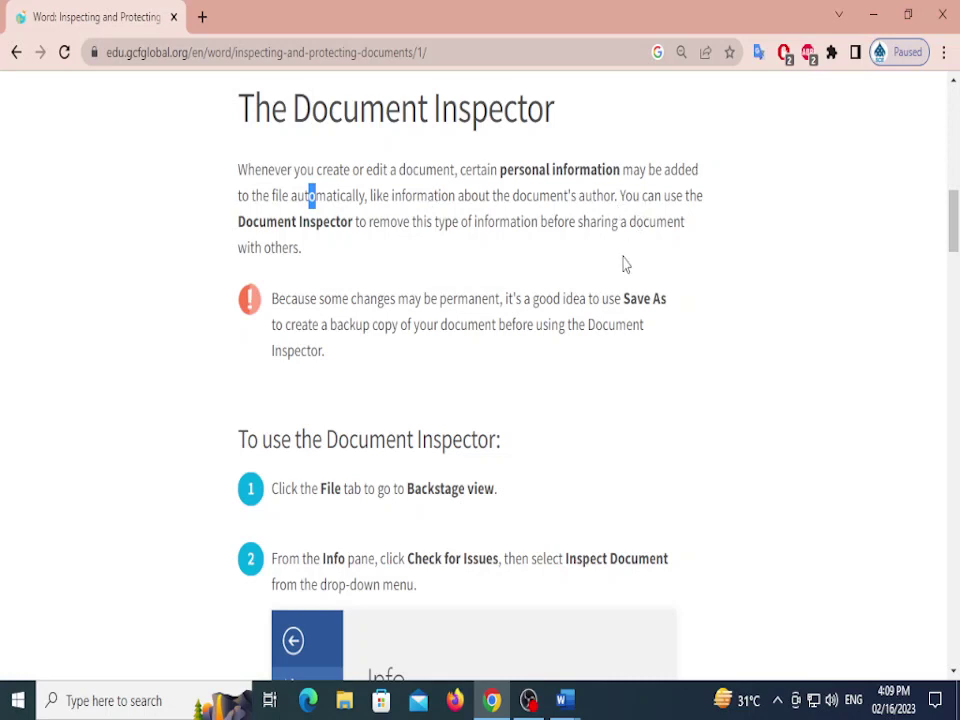
Read the lesson's numbered steps for using the Document Inspector, from opening Backstage view to closing the inspection results
scroll(620, 266, "down", 3)
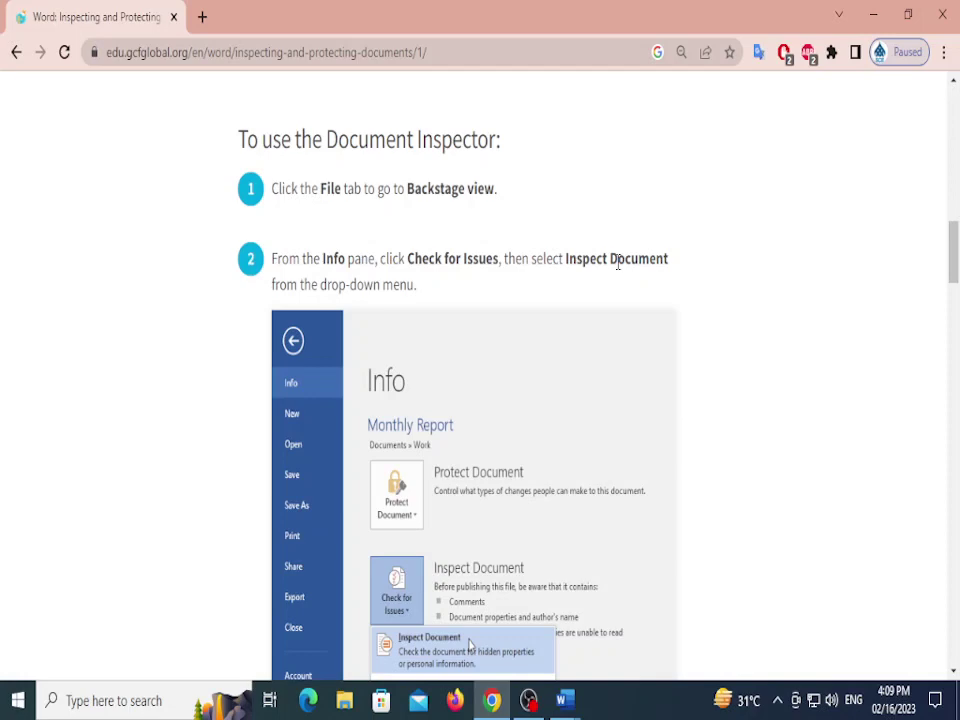
scroll(555, 289, "down", 9)
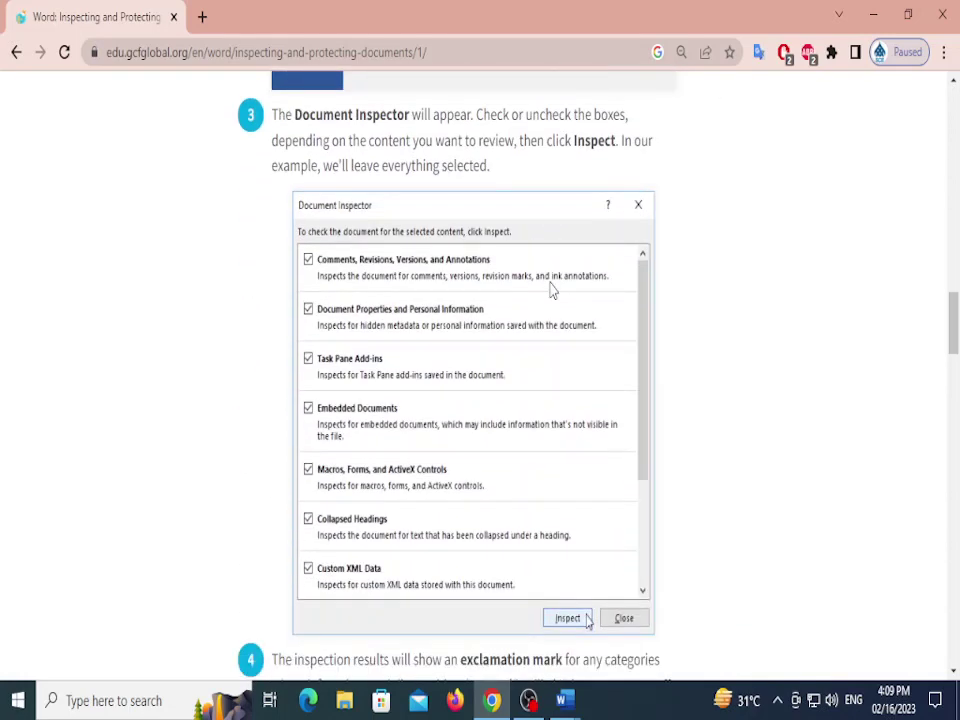
scroll(549, 289, "down", 8)
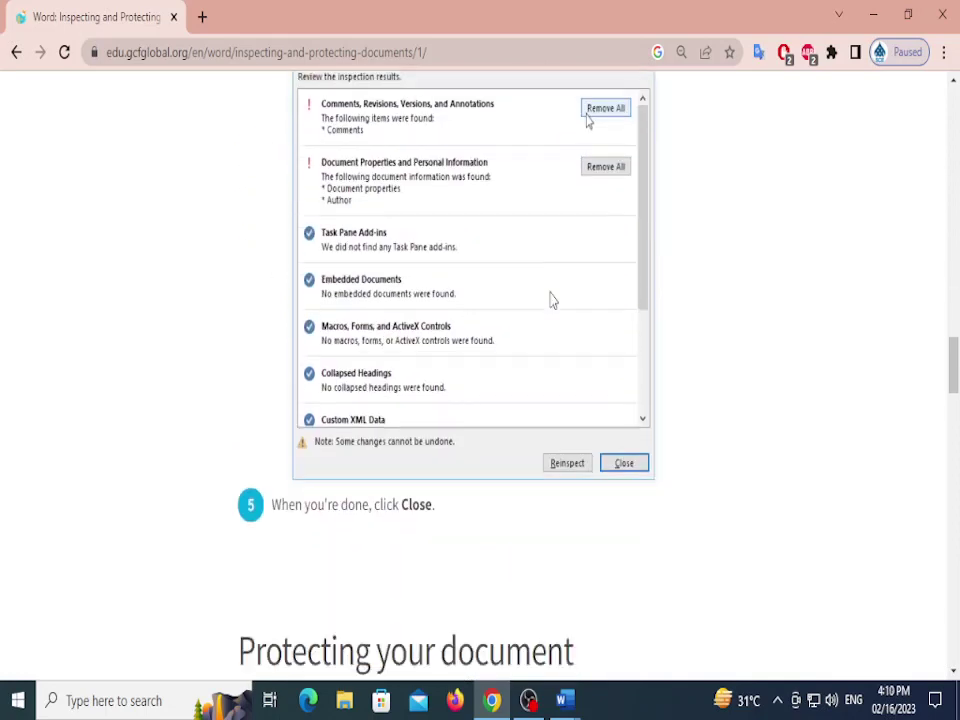
scroll(537, 305, "down", 3)
scroll(420, 260, "down", 2)
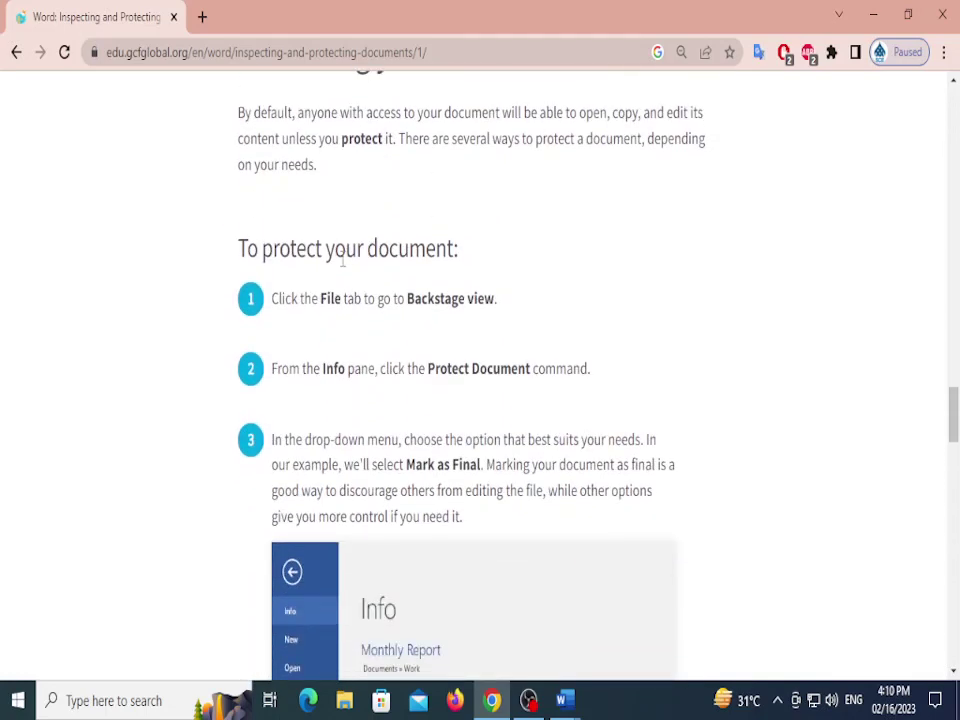
Read the "Protecting your document" section, covering the first steps for using the Protect Document command
scroll(300, 222, "up", 2)
left_click_drag(246, 167, 563, 162)
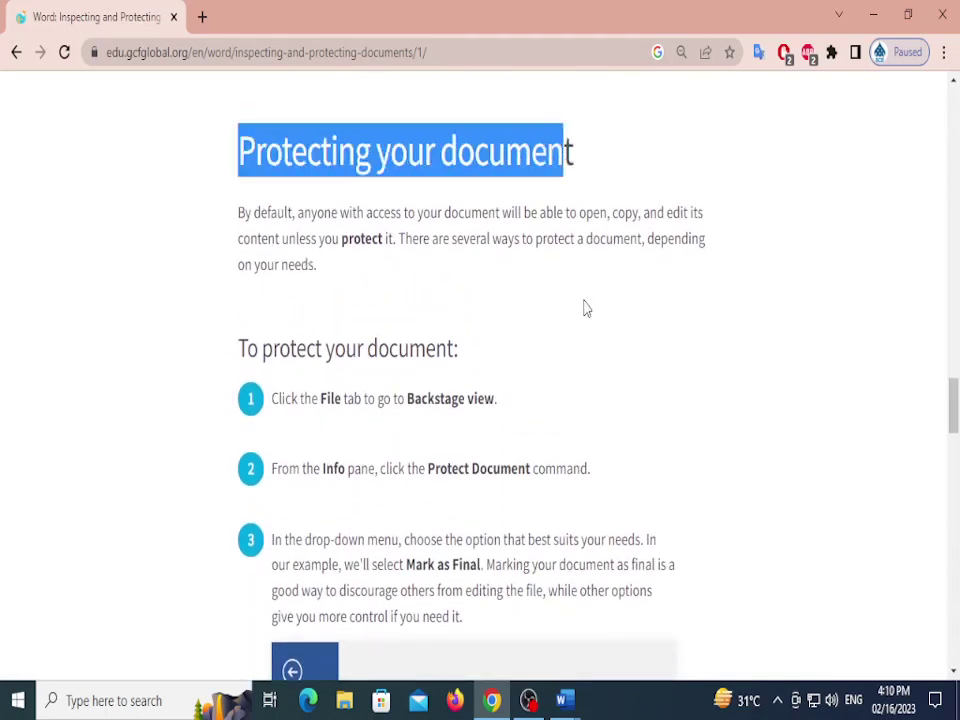
scroll(462, 280, "down", 1)
left_click_drag(224, 269, 505, 260)
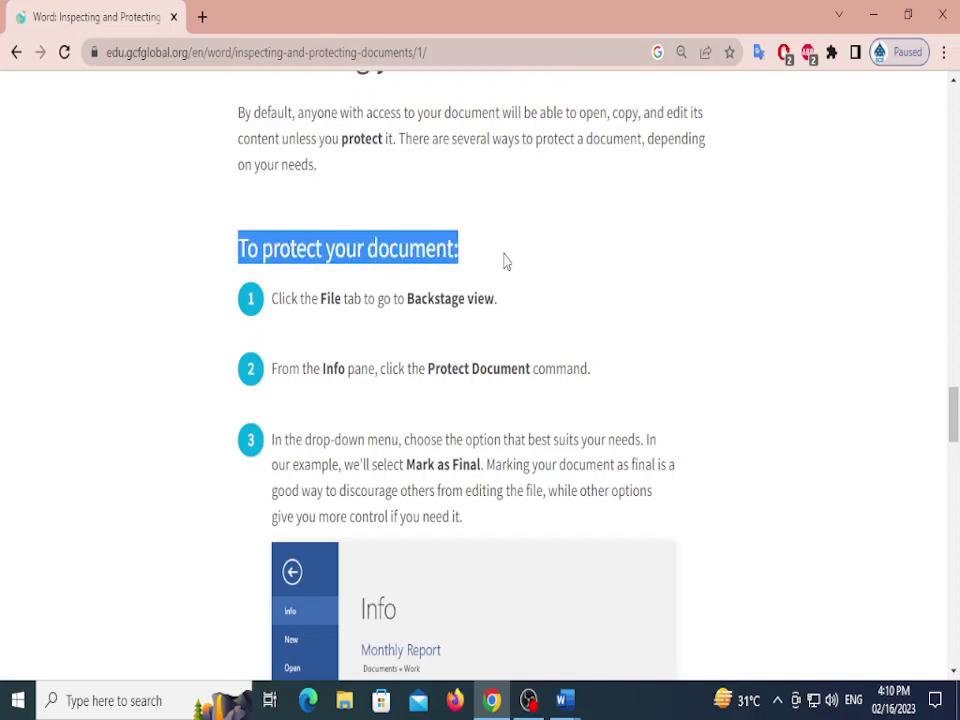
scroll(505, 260, "down", 1)
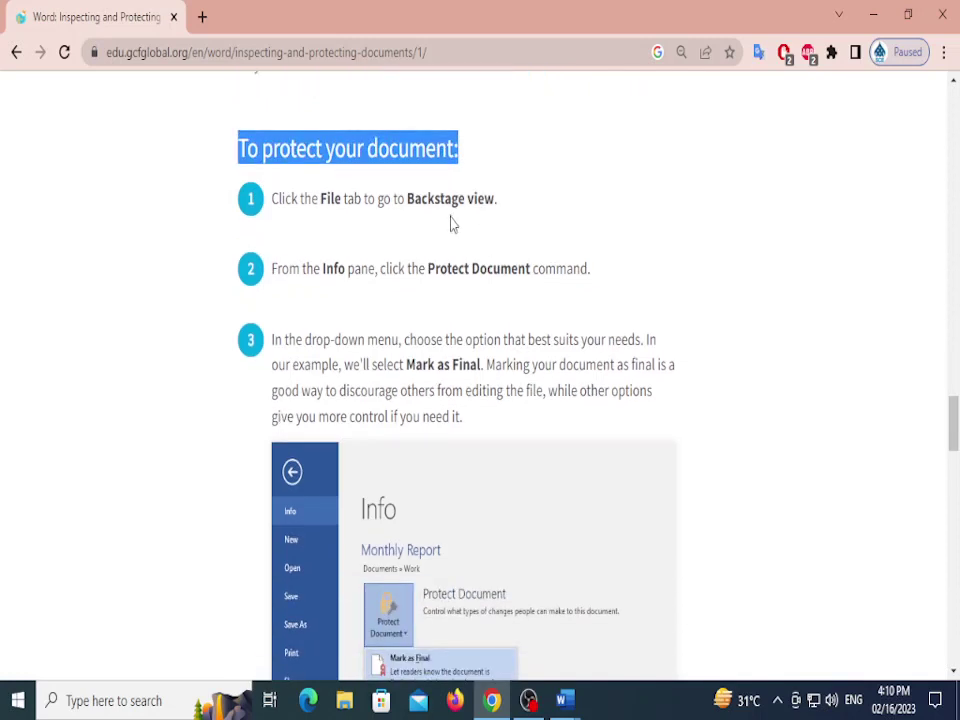
scroll(451, 224, "down", 1)
double_click(333, 168)
left_click(379, 178)
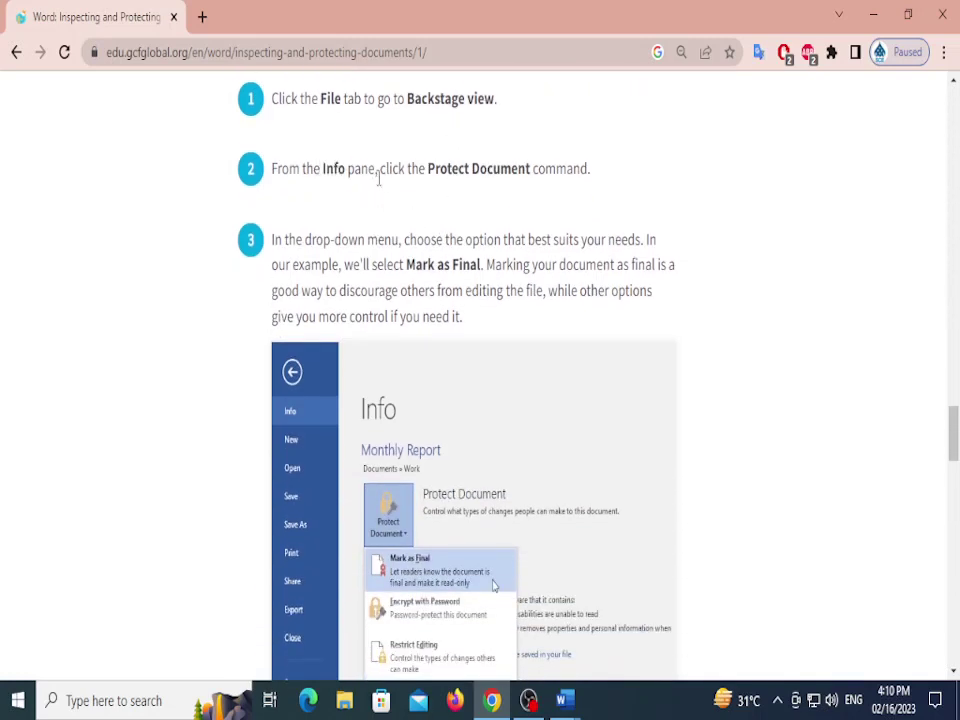
left_click_drag(436, 168, 519, 182)
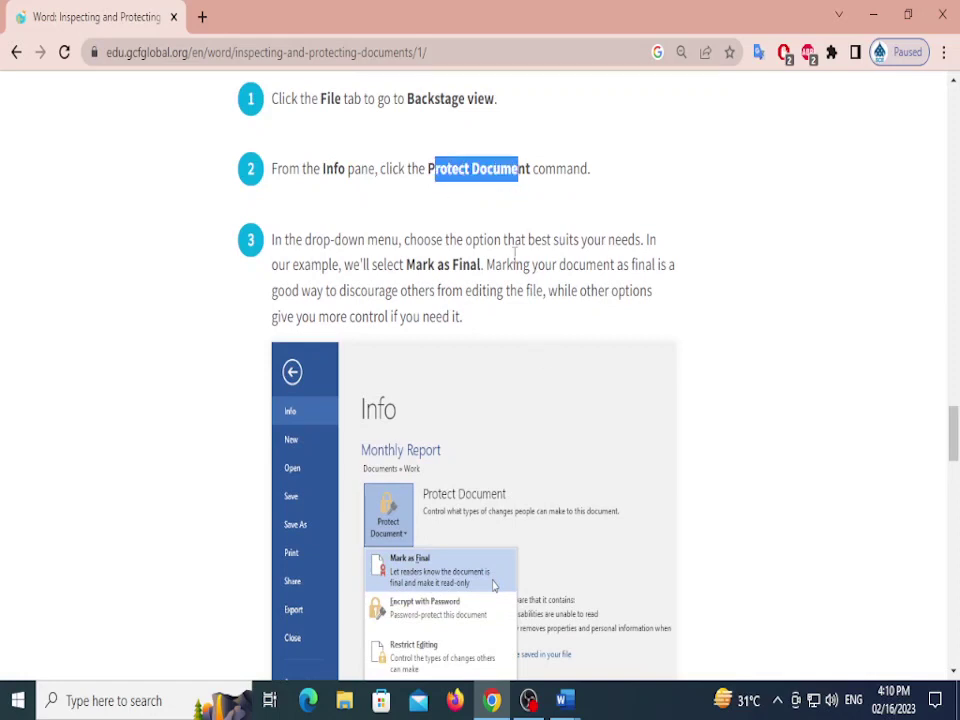
scroll(418, 299, "down", 2)
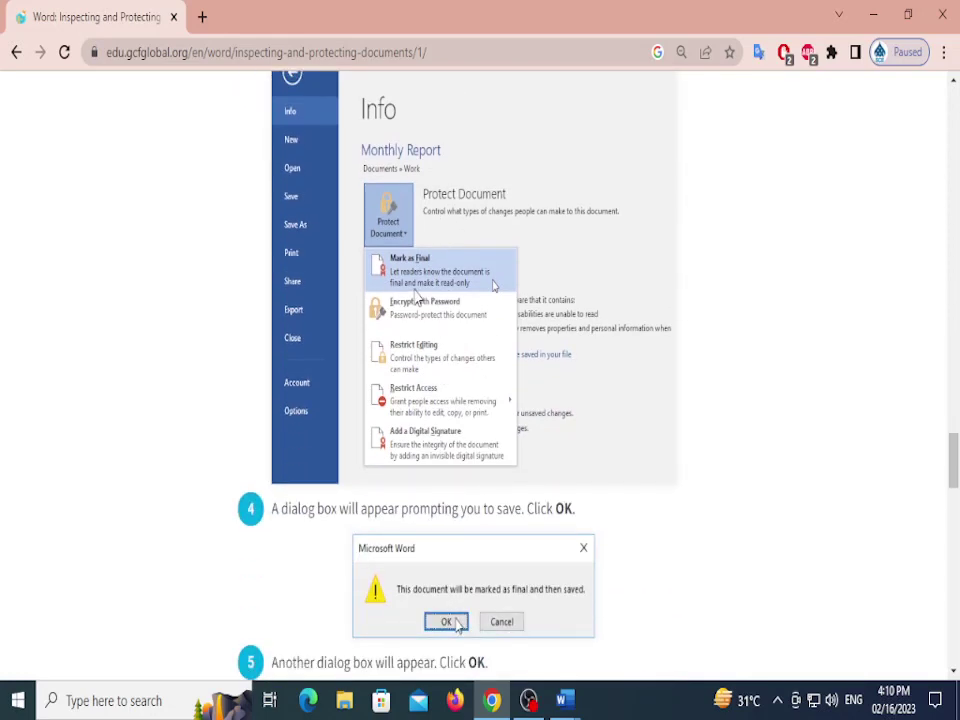
Read the remaining steps for marking a document as final, and look back at the illustrated protection options
scroll(418, 440, "down", 1)
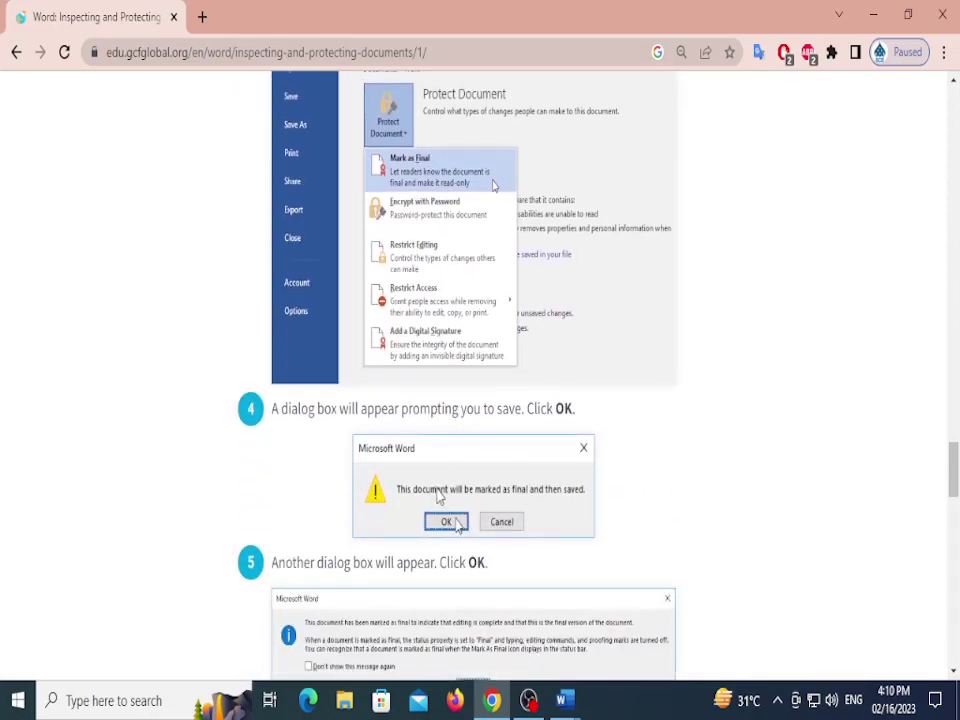
scroll(455, 525, "down", 3)
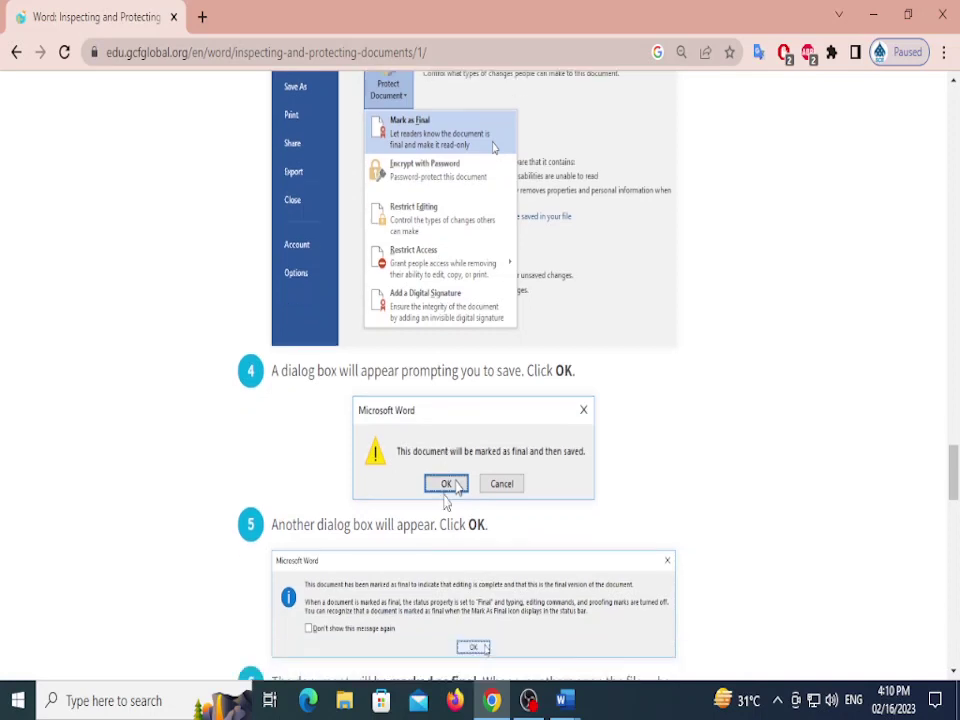
scroll(478, 398, "down", 1)
scroll(551, 470, "down", 1)
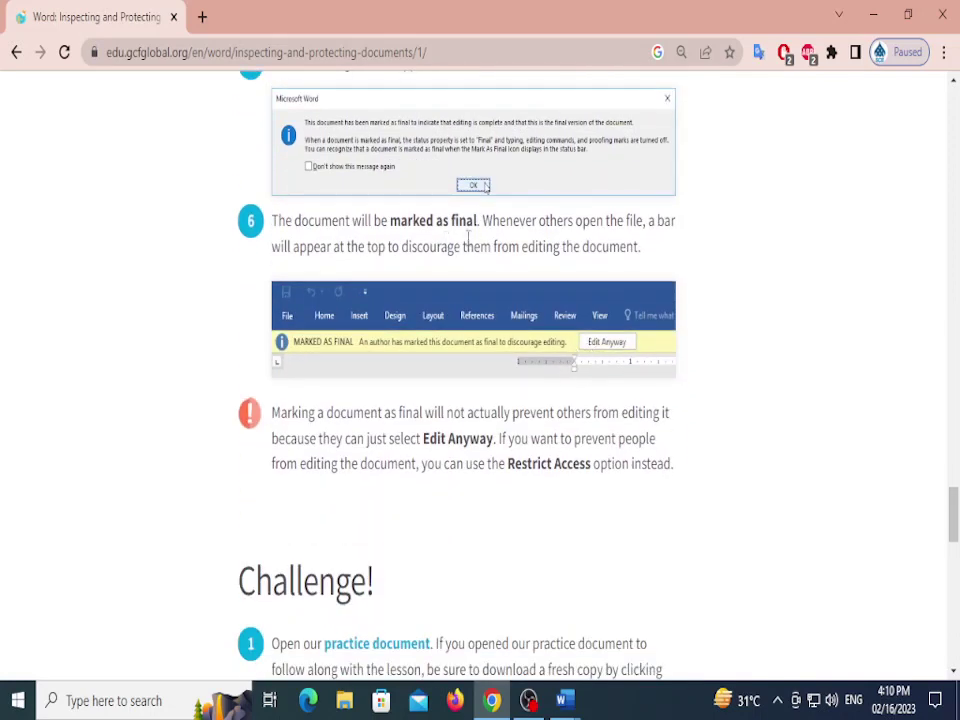
left_click_drag(490, 247, 708, 240)
left_click(708, 240)
scroll(575, 320, "down", 2)
scroll(566, 313, "up", 6)
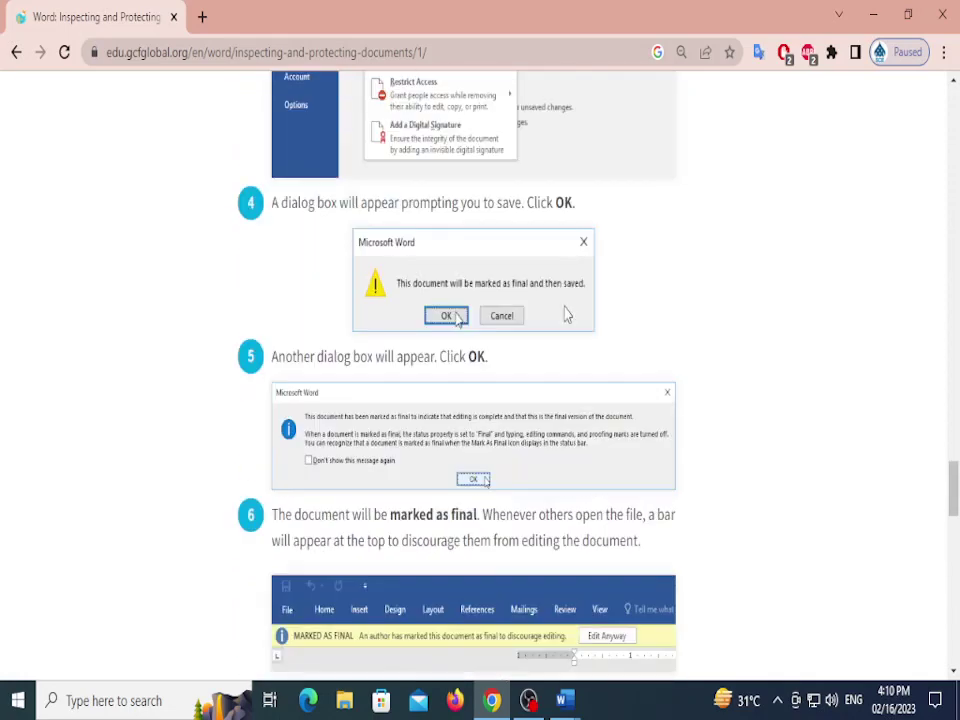
scroll(490, 385, "up", 1)
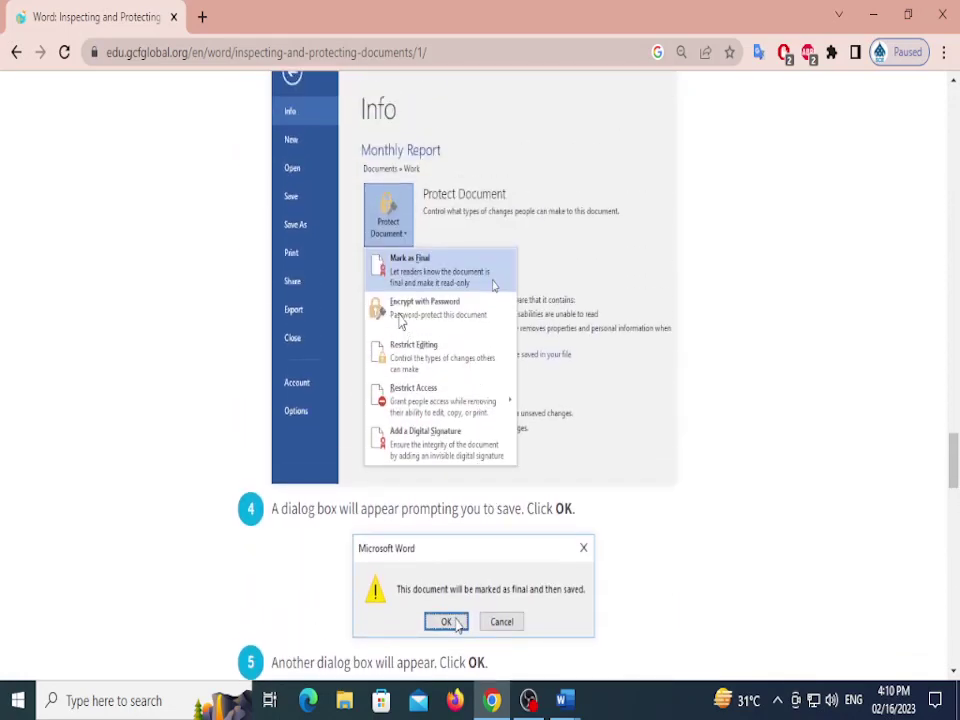
Review the lesson's Challenge tasks, and recheck the preceding steps and note on marking a document as final
scroll(379, 339, "down", 10)
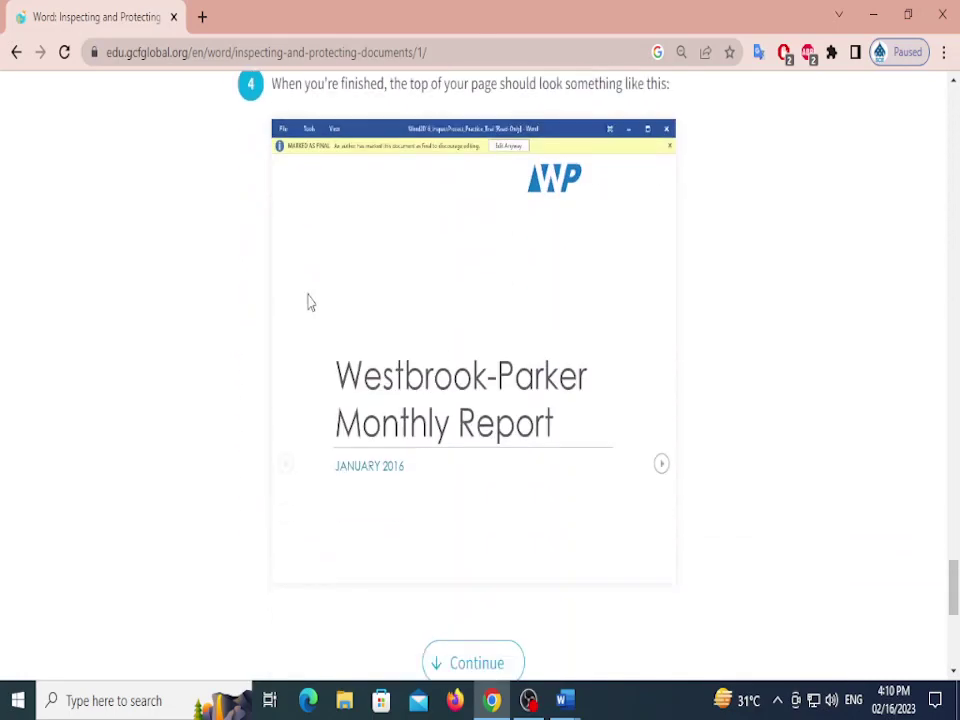
scroll(306, 300, "up", 3)
left_click_drag(272, 143, 688, 373)
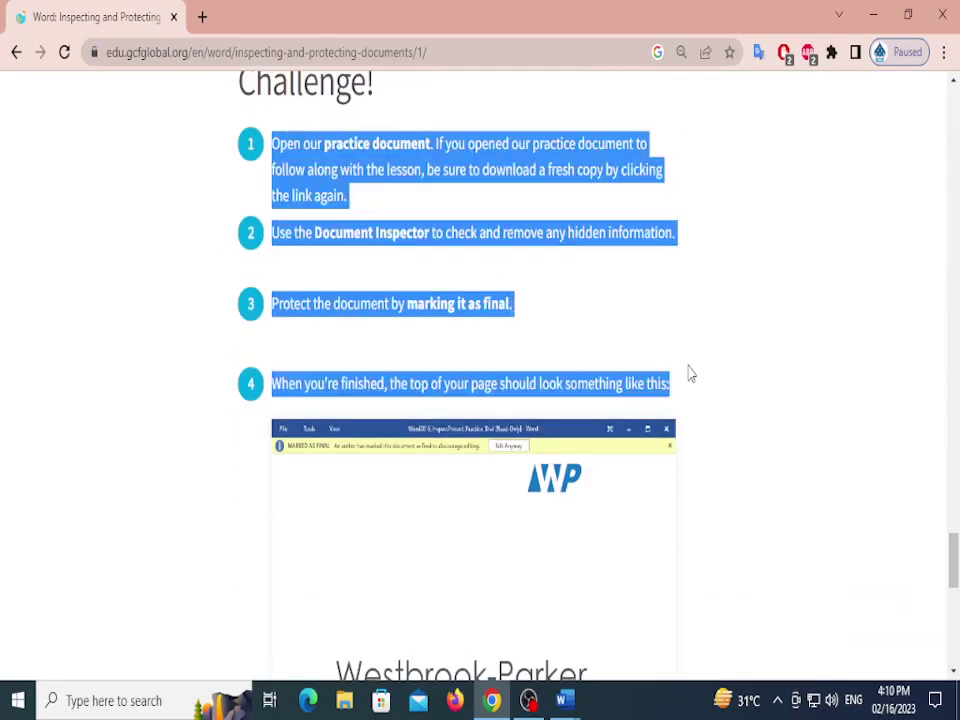
left_click(530, 310)
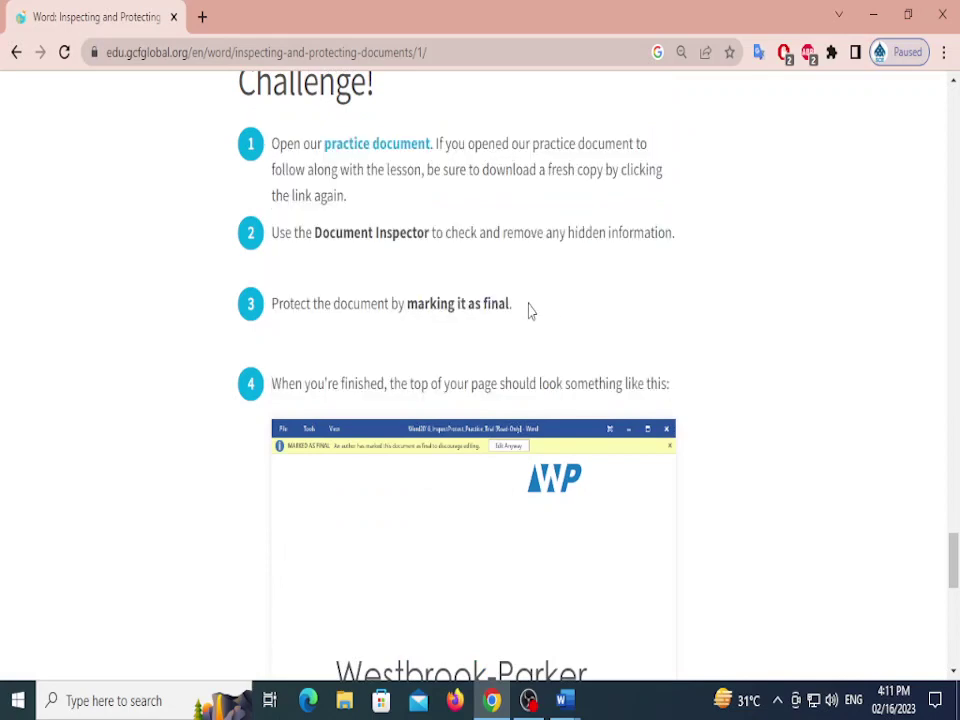
scroll(523, 312, "up", 5)
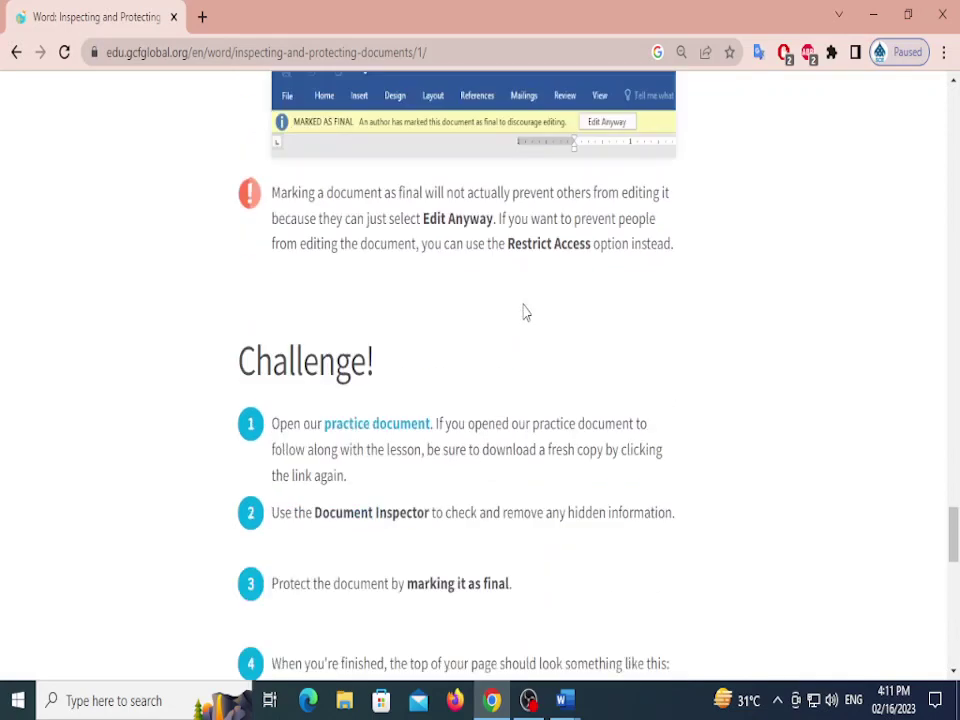
scroll(507, 481, "up", 2)
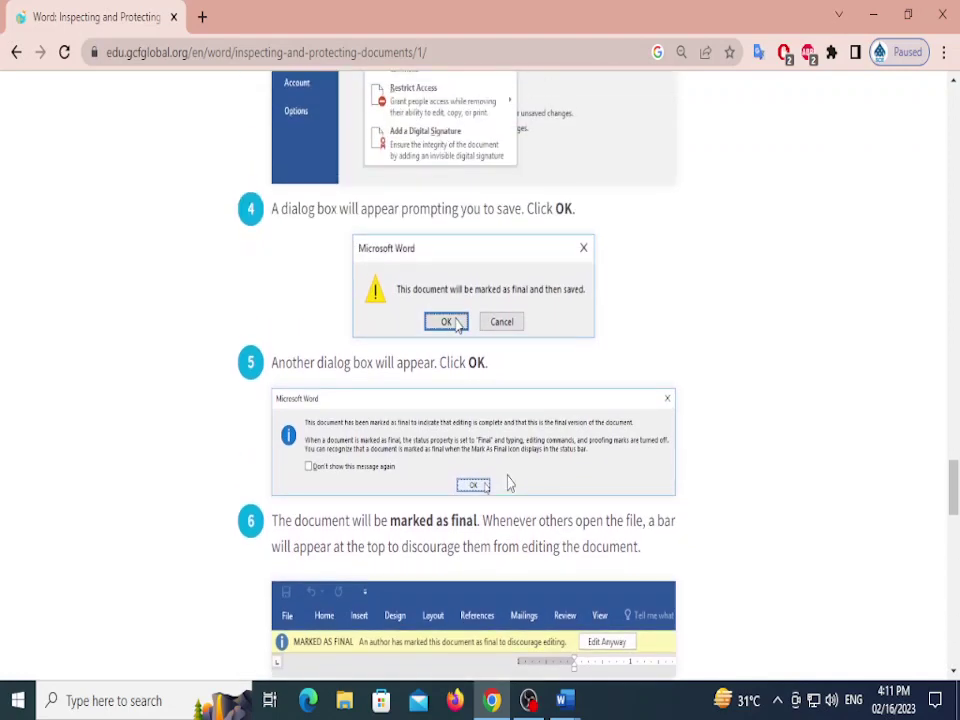
scroll(523, 514, "down", 7)
Switch to Word and fill the blank document with ten paragraphs of sample text using =rand(10)
key("alt+Tab")
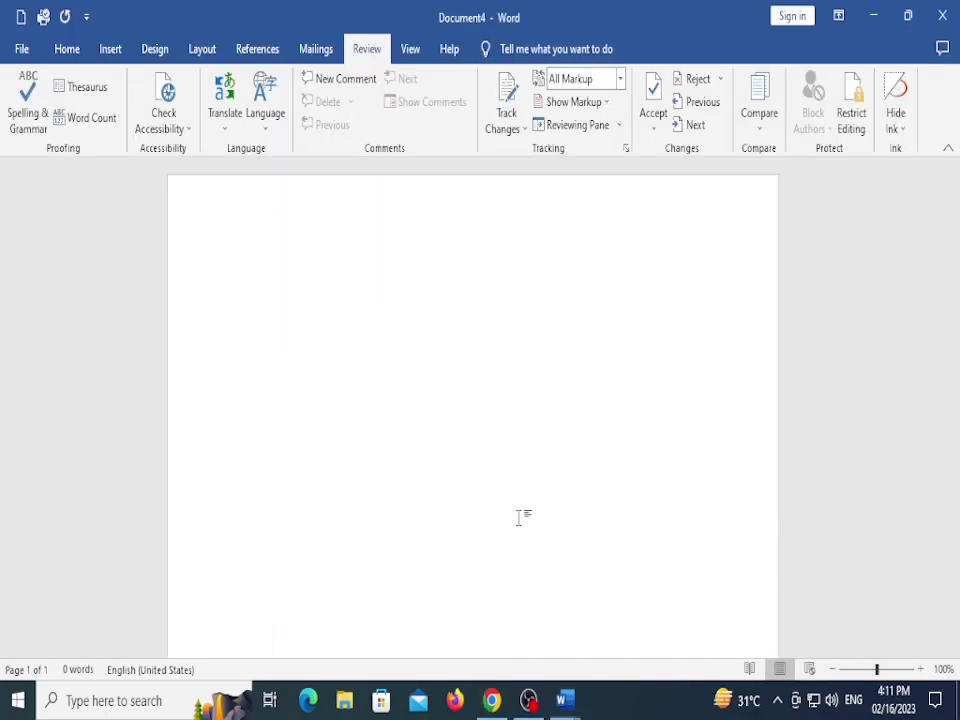
type("=rand(")
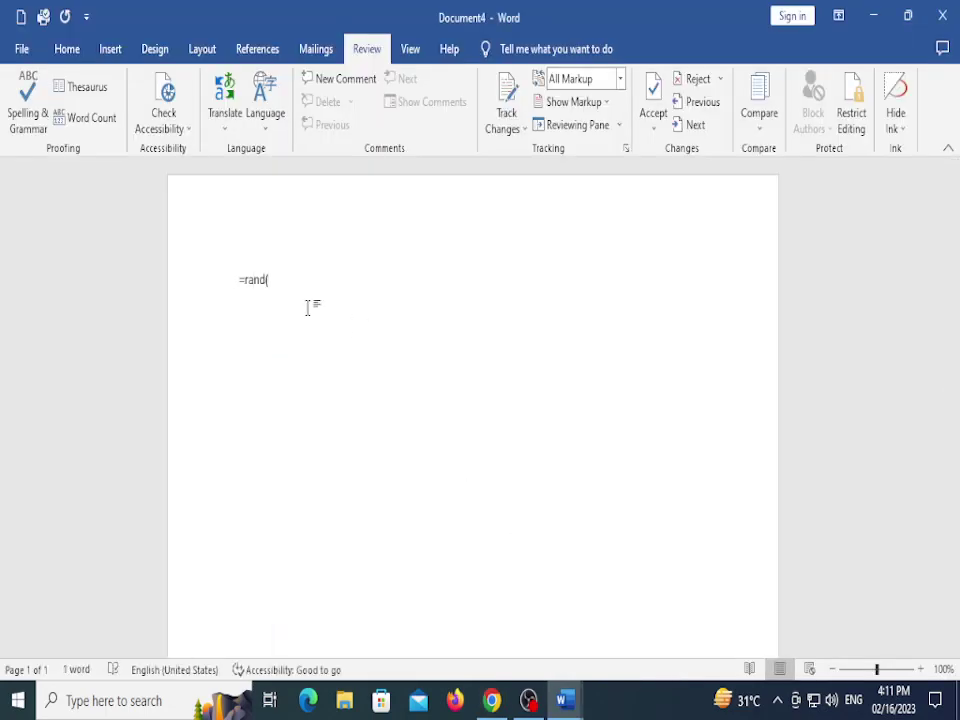
type("10)")
key("Return")
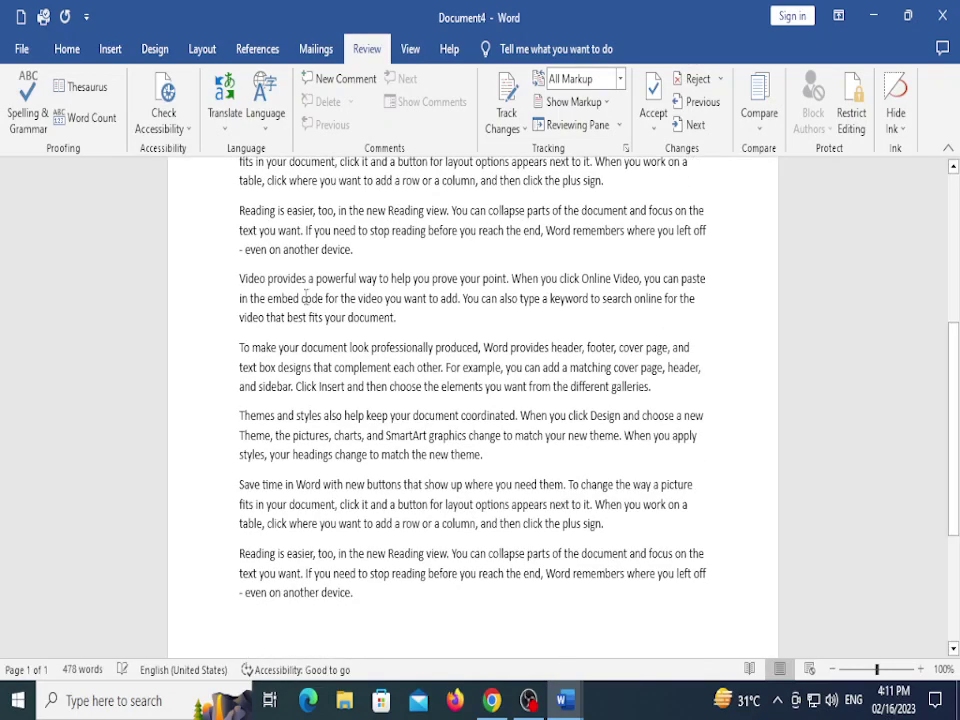
Save the new document to the Desktop as a Word document named Protect
key("ctrl+s")
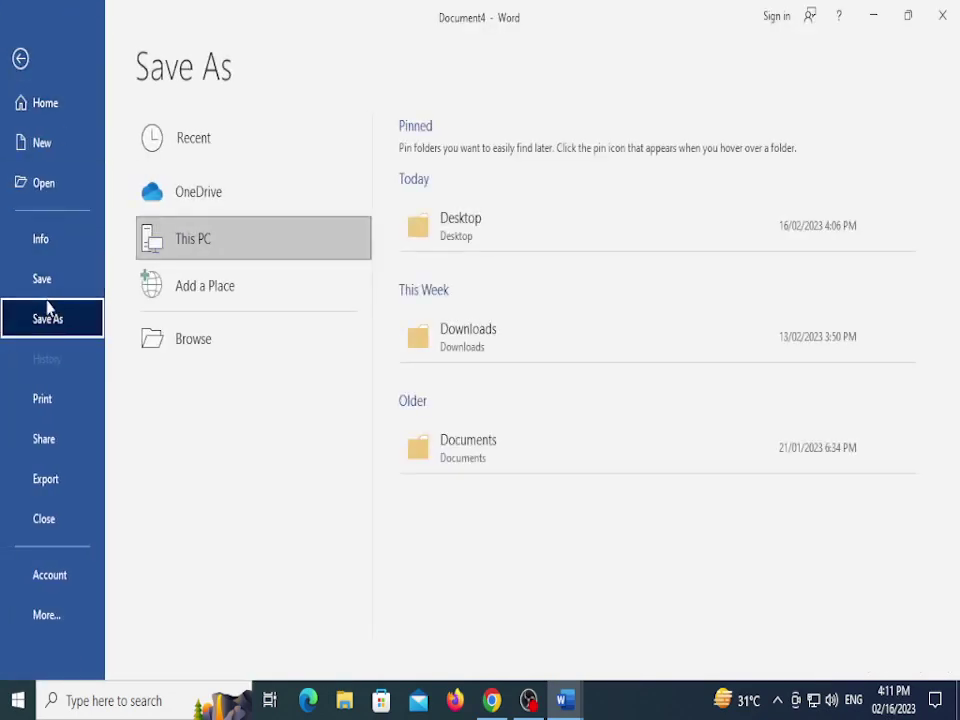
left_click(18, 287)
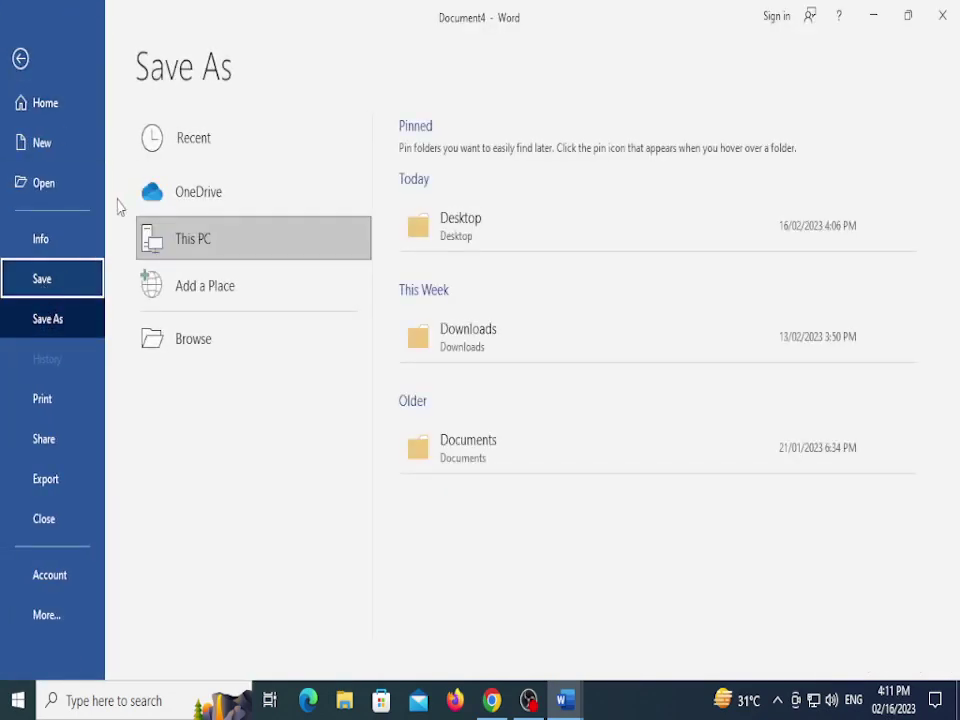
left_click(208, 342)
scroll(69, 280, "up", 1)
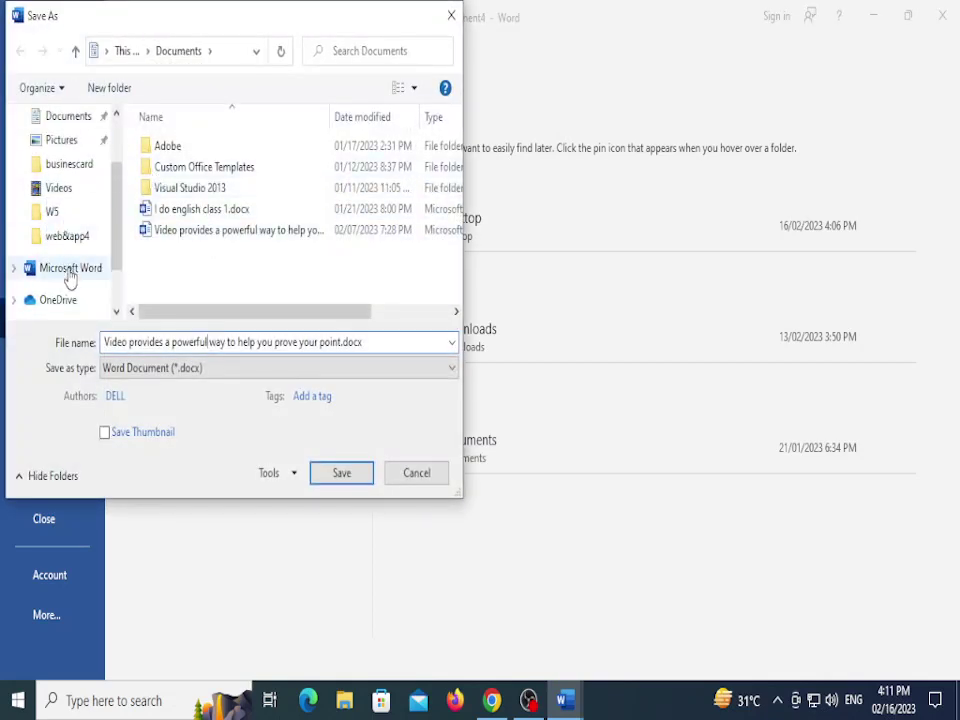
scroll(60, 180, "up", 2)
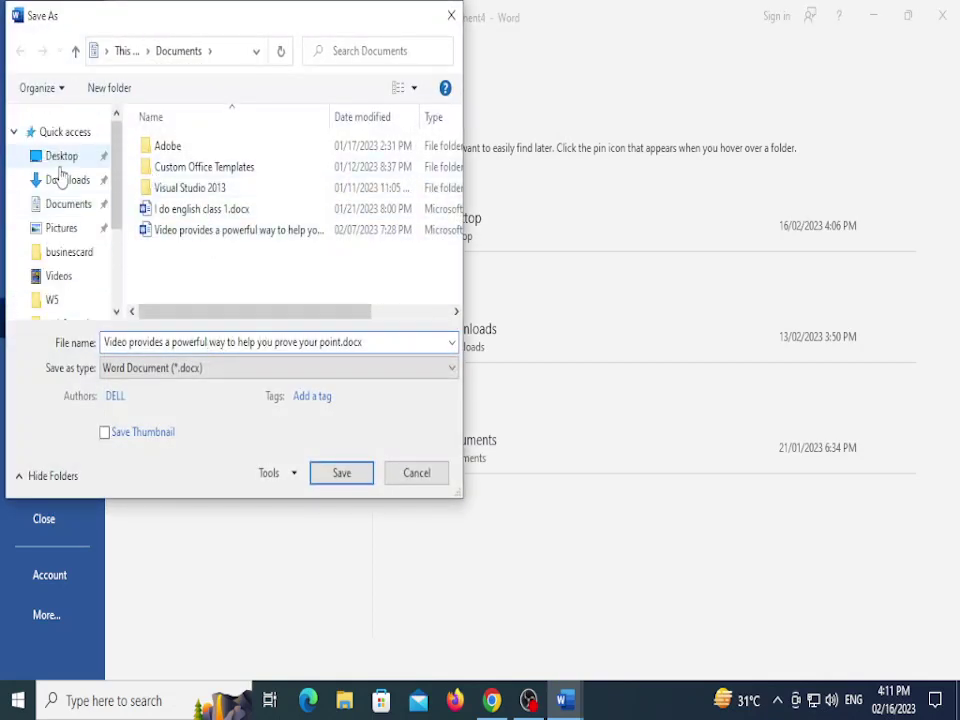
left_click(60, 157)
left_click_drag(365, 342, 3, 340)
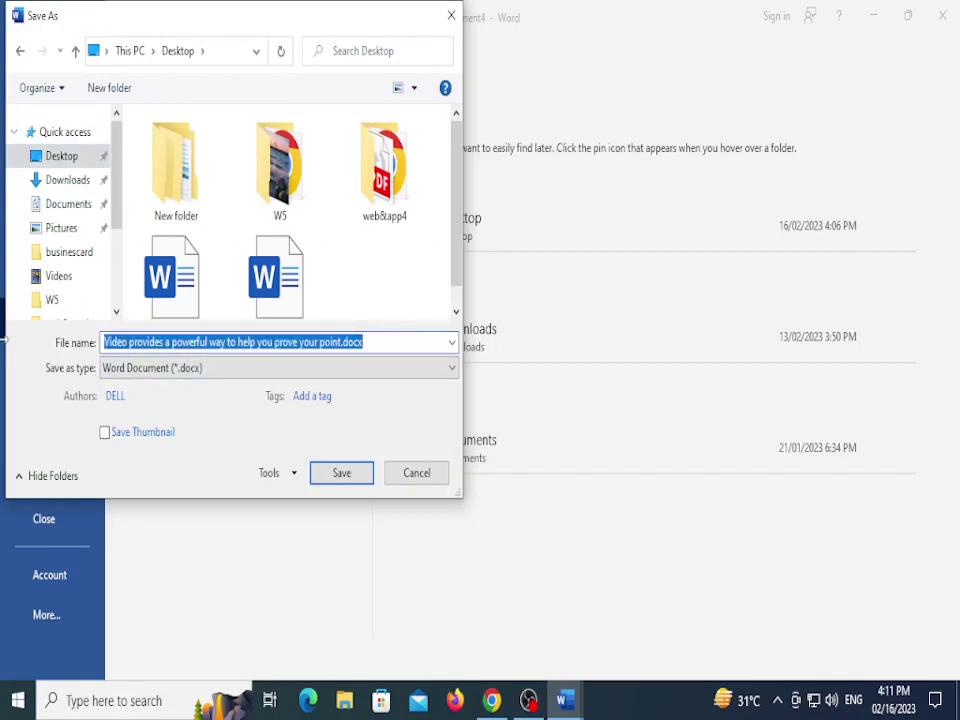
type("Protect")
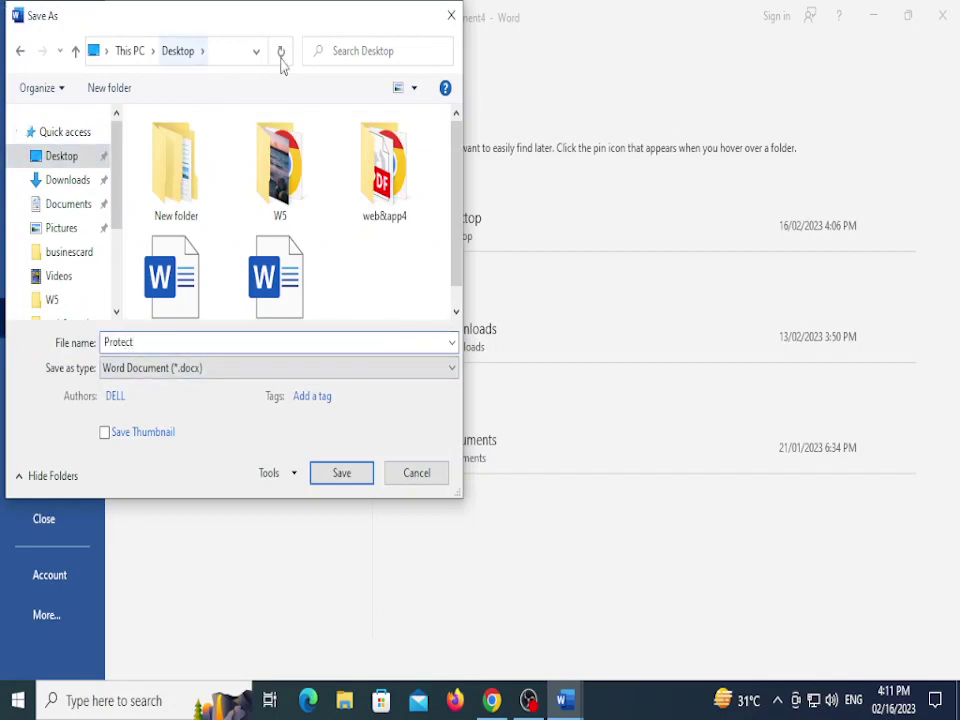
left_click(334, 481)
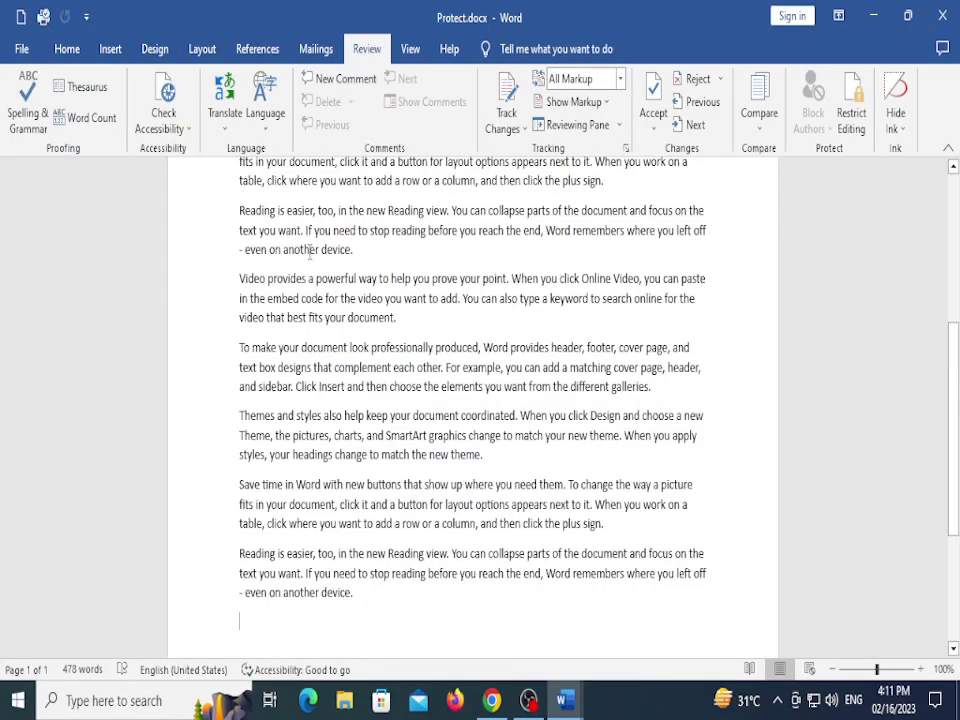
Open the Protect document's Info page with its protection and inspection options
left_click(16, 49)
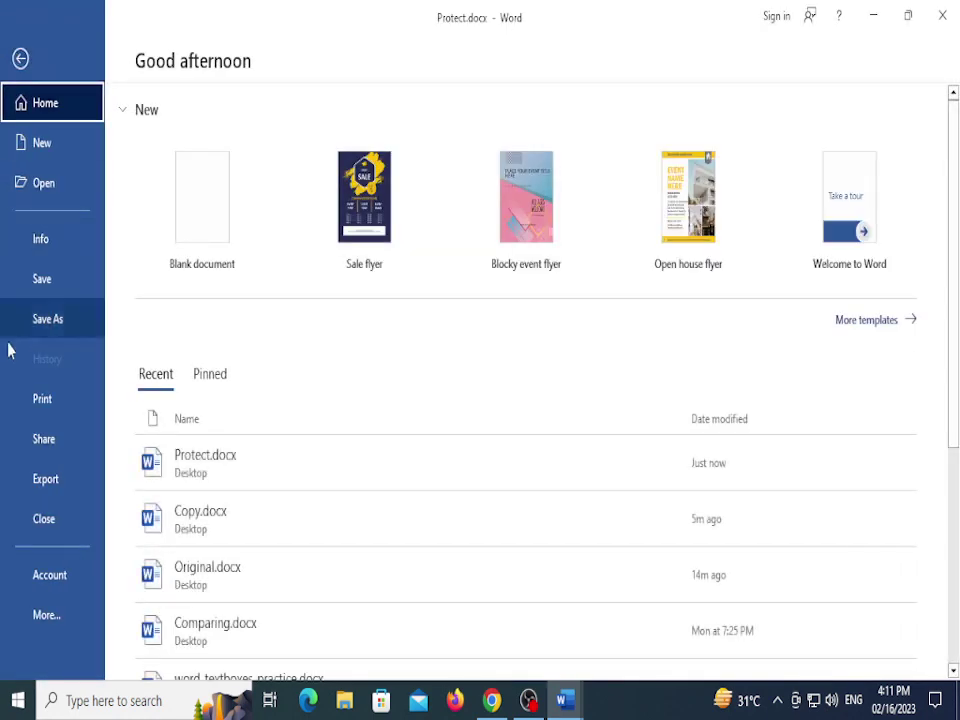
left_click(30, 240)
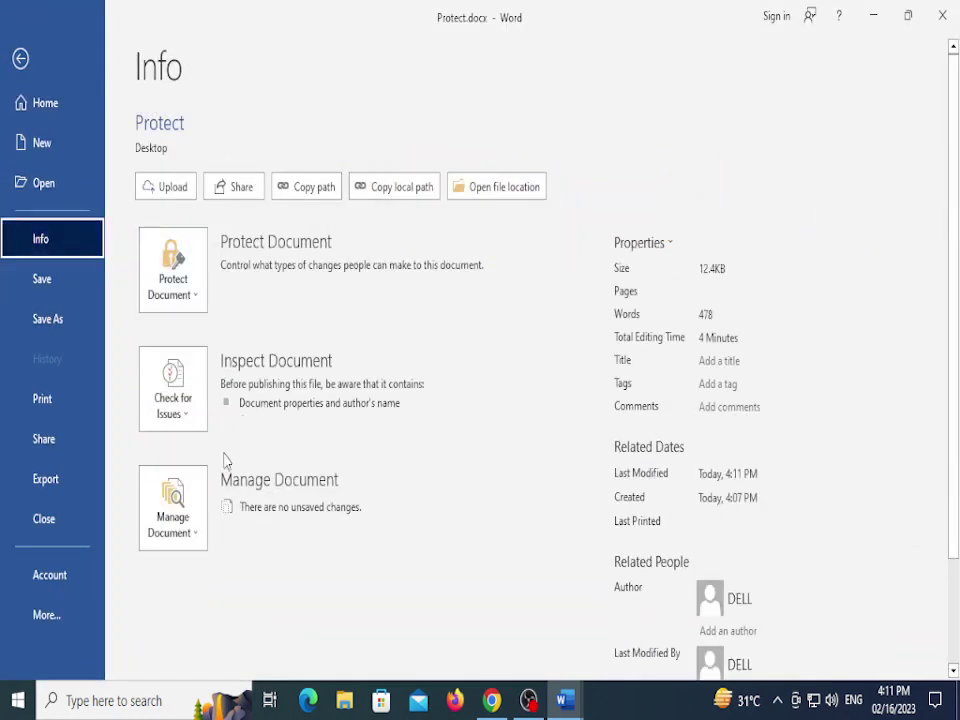
Mark the Protect document as final, accept the notices and return to the document text
left_click(199, 306)
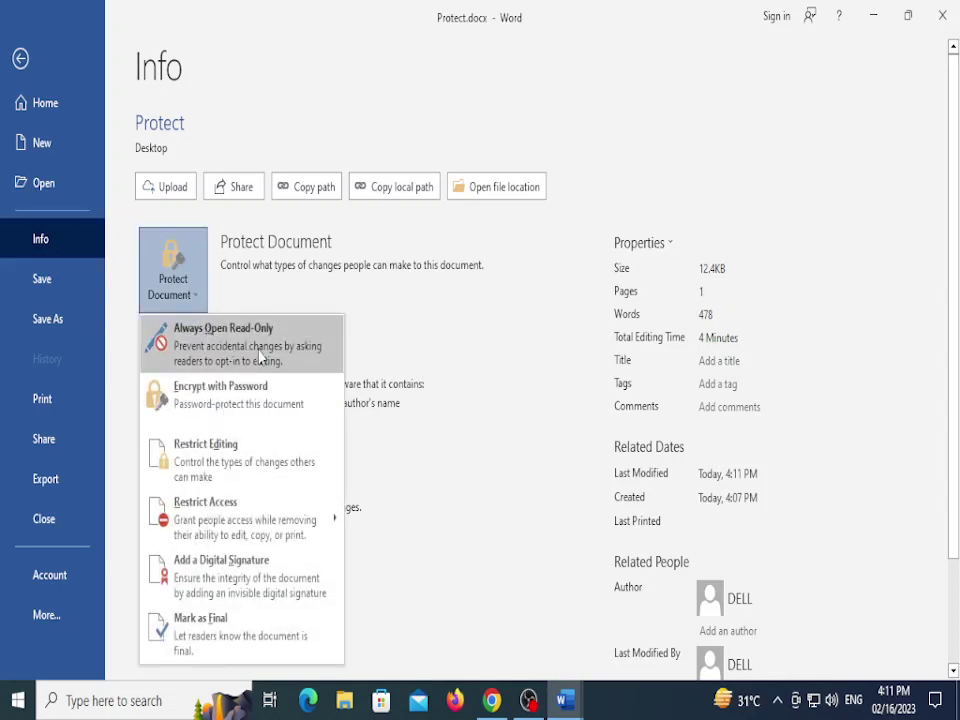
left_click(225, 635)
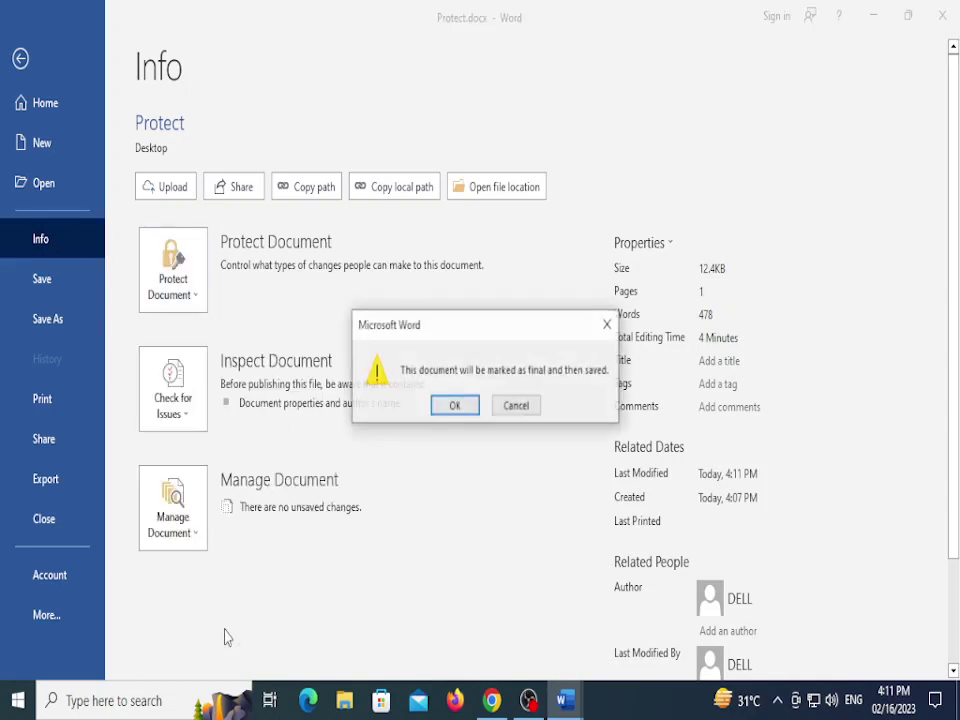
left_click(453, 405)
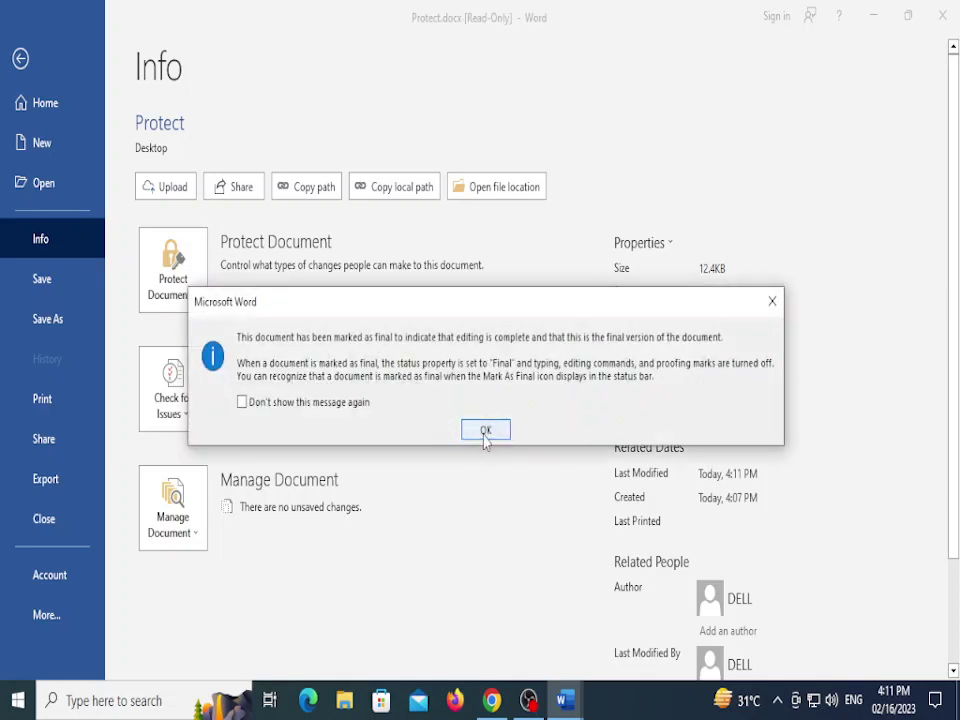
left_click(485, 431)
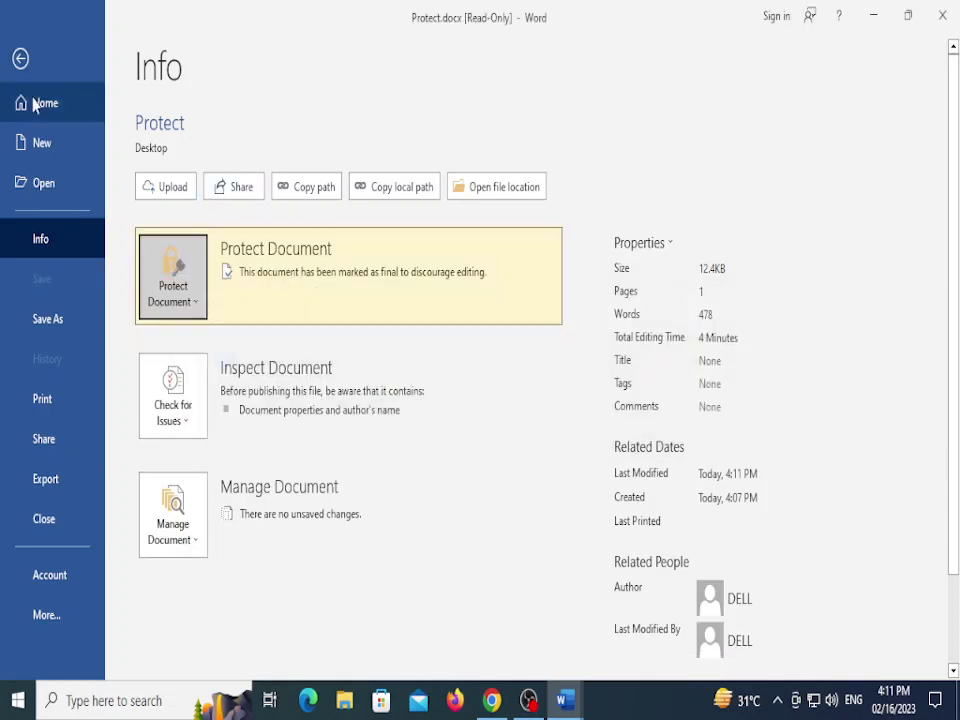
left_click(21, 58)
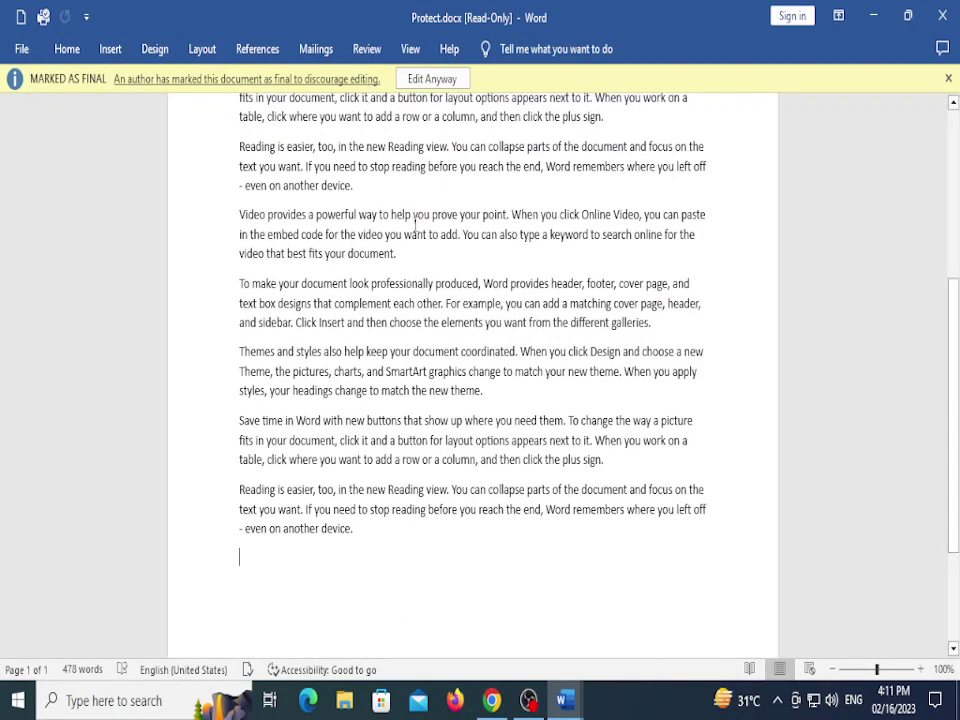
Set the ribbon to show both tabs and commands while viewing the final-marked document
scroll(678, 283, "down", 2)
scroll(678, 283, "down", 2)
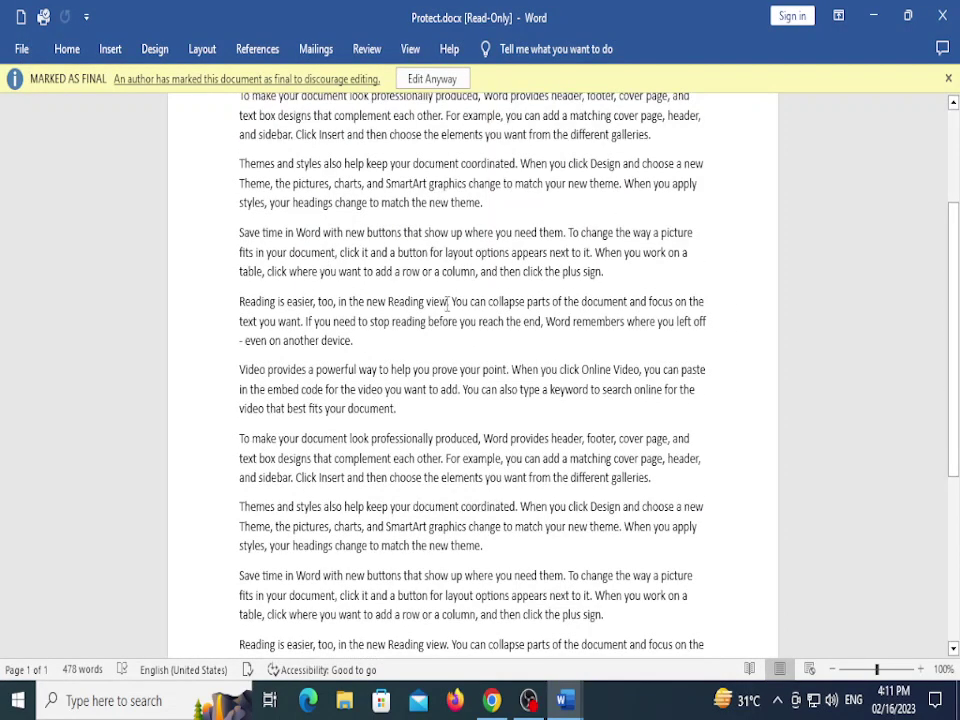
left_click(400, 232)
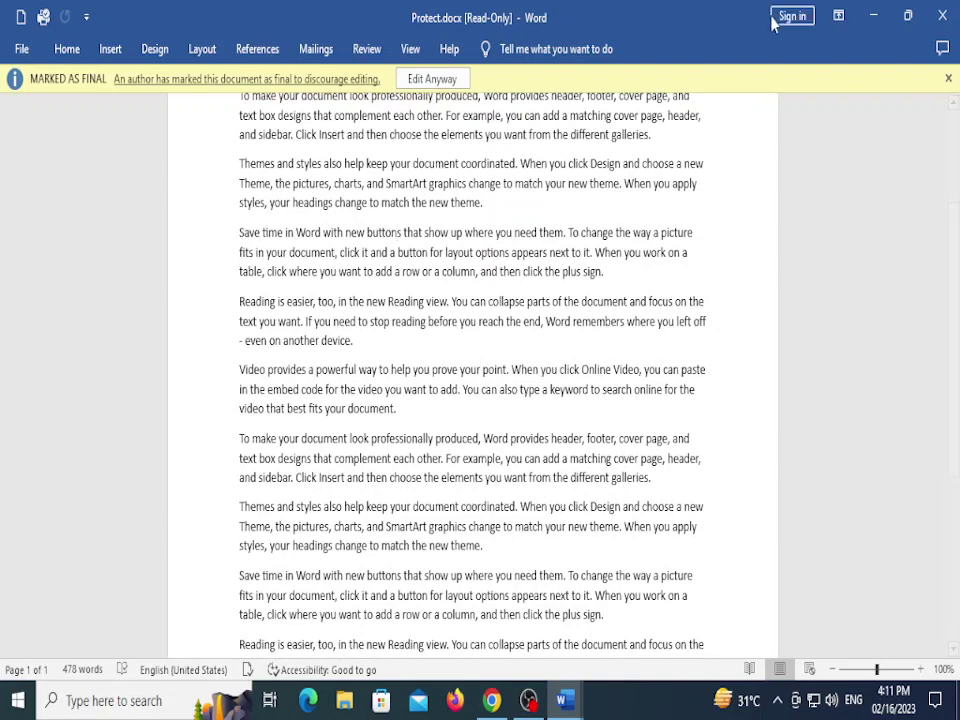
left_click(838, 16)
left_click(845, 162)
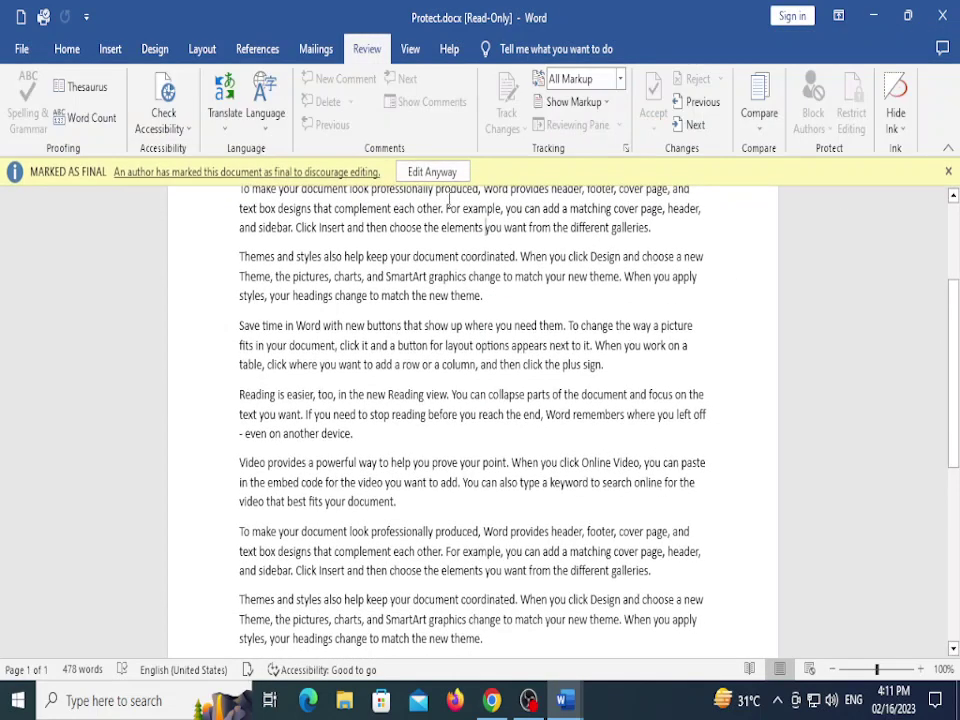
Try to delete the word "and" after "Click Insert", and allow editing of the final-marked document anyway
double_click(357, 229)
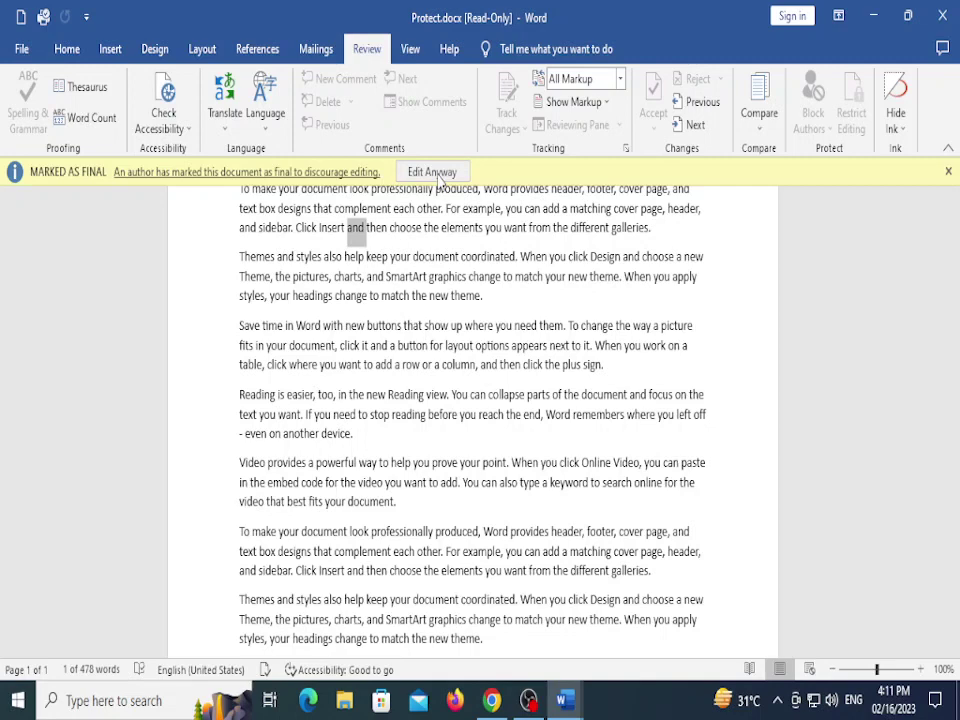
key("Delete")
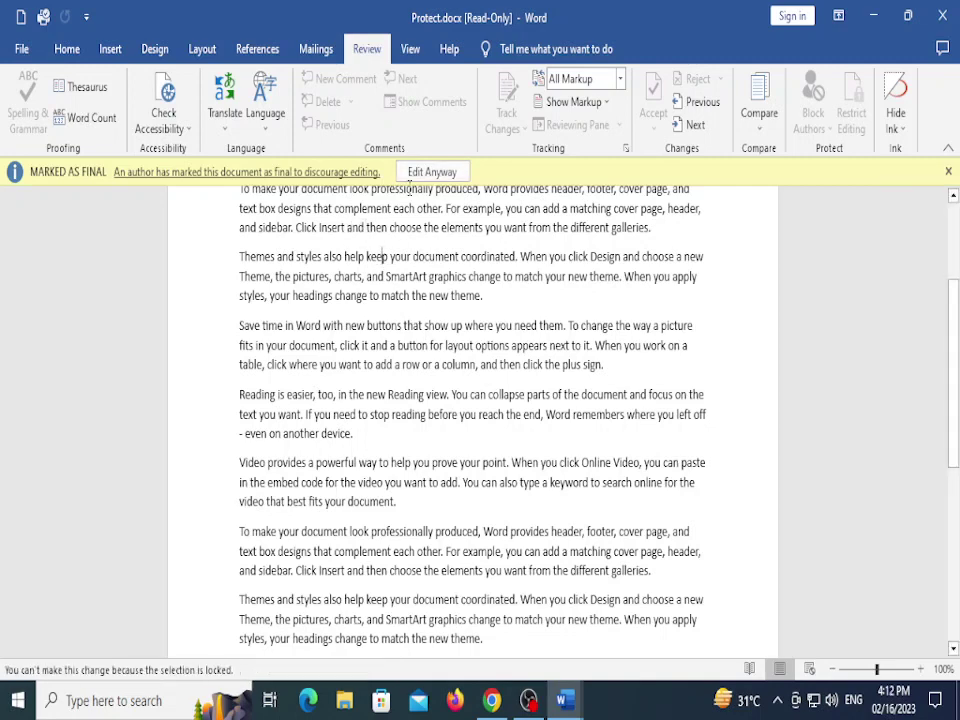
left_click(433, 173)
scroll(420, 250, "up", 4)
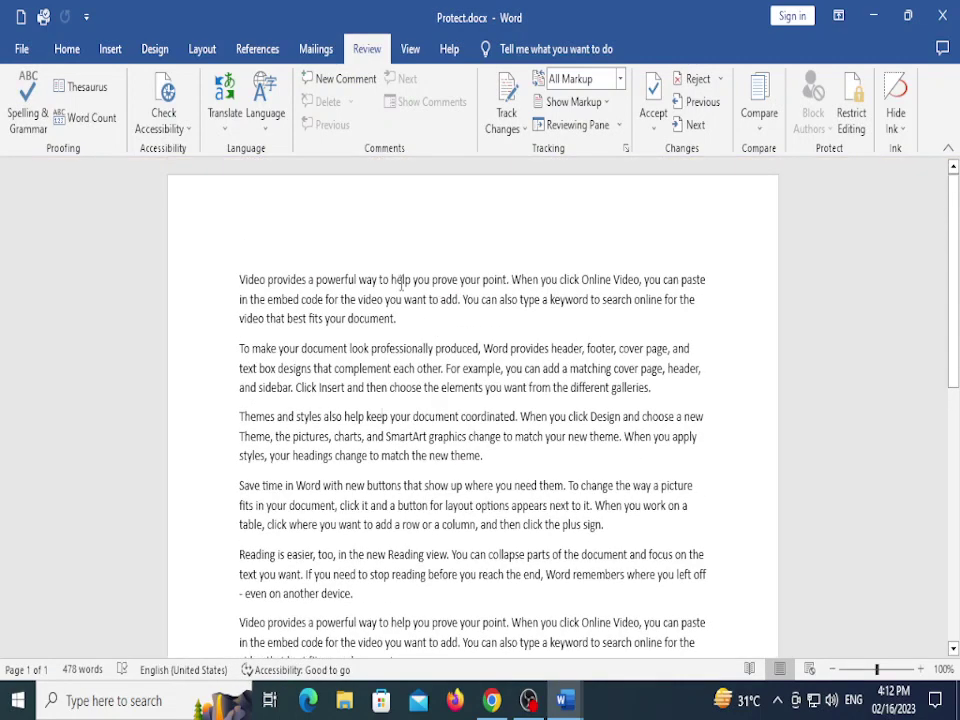
Test editing by inserting "as" before "a column" in the last "Save time in Word" paragraph, and remove it again
key("BackSpace")
scroll(660, 258, "down", 2)
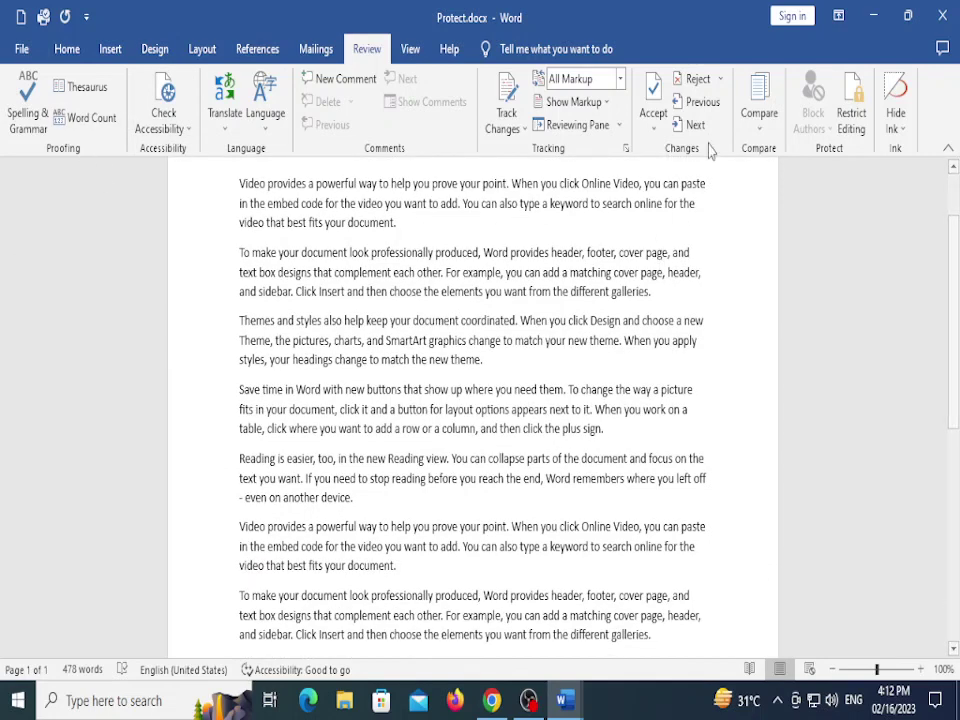
left_click_drag(953, 288, 958, 645)
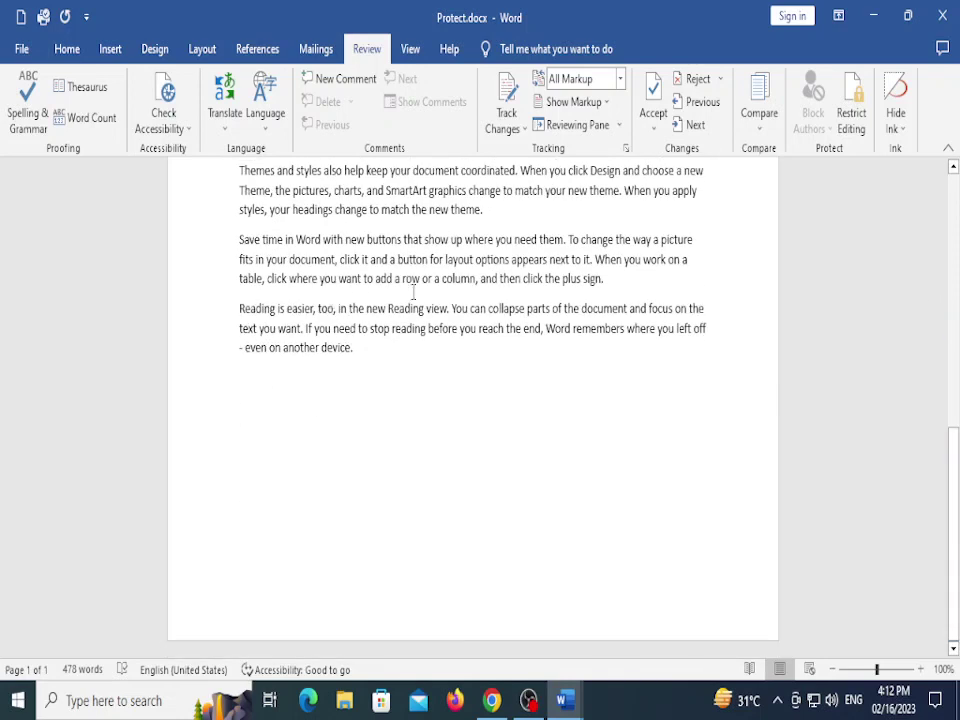
type("as")
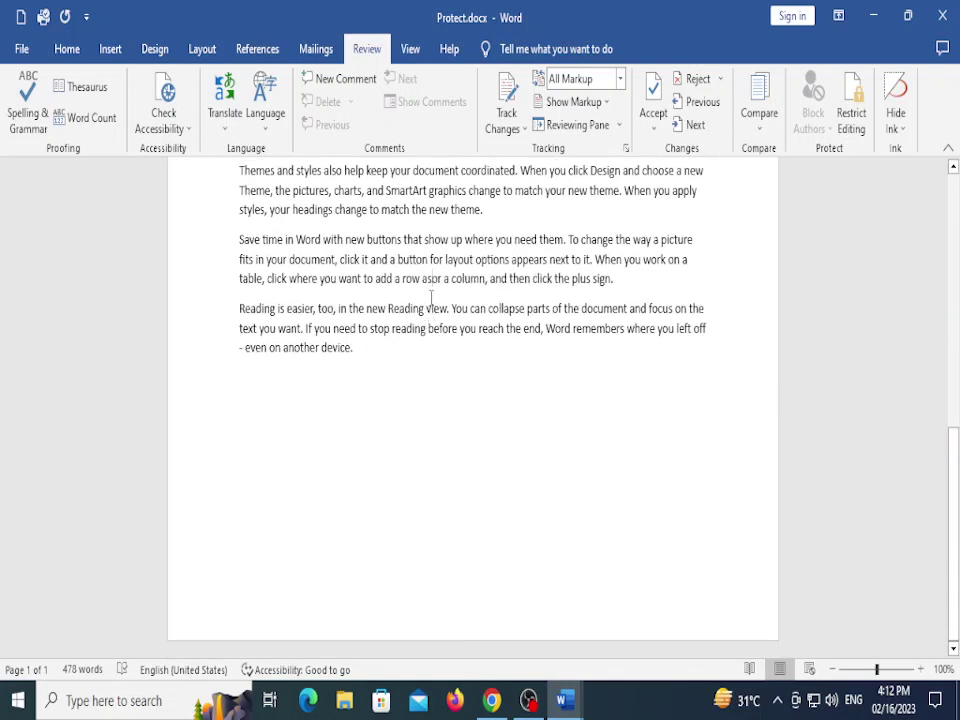
scroll(431, 297, "up", 5)
key("BackSpace")
key("BackSpace")
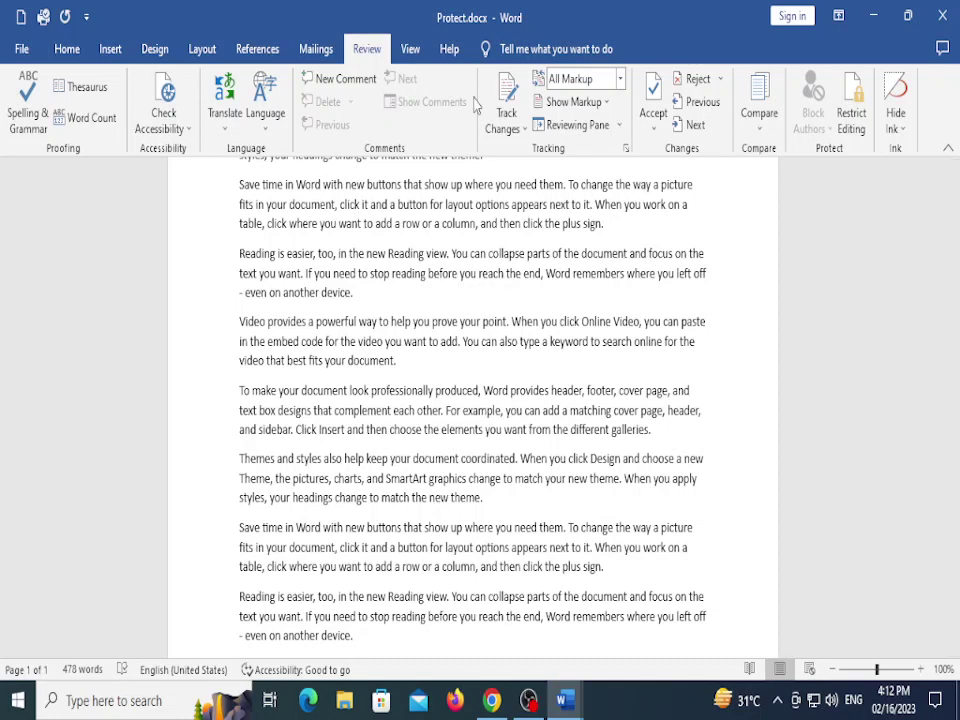
View the document in Read Mode, page forward and back, and return to Print Layout at the document's start
left_click(749, 669)
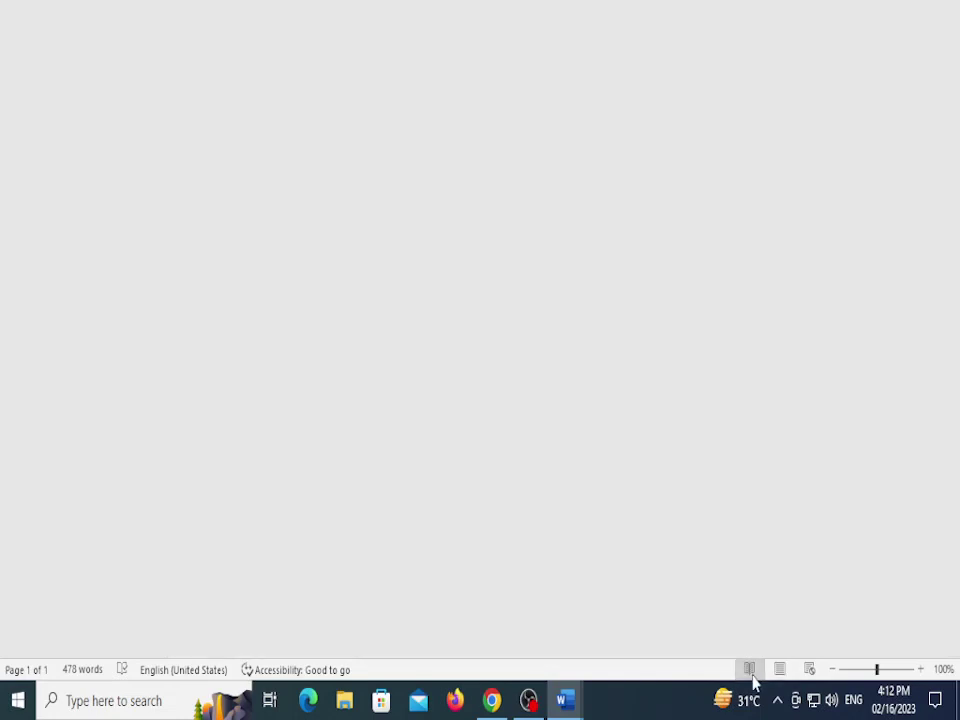
left_click(934, 334)
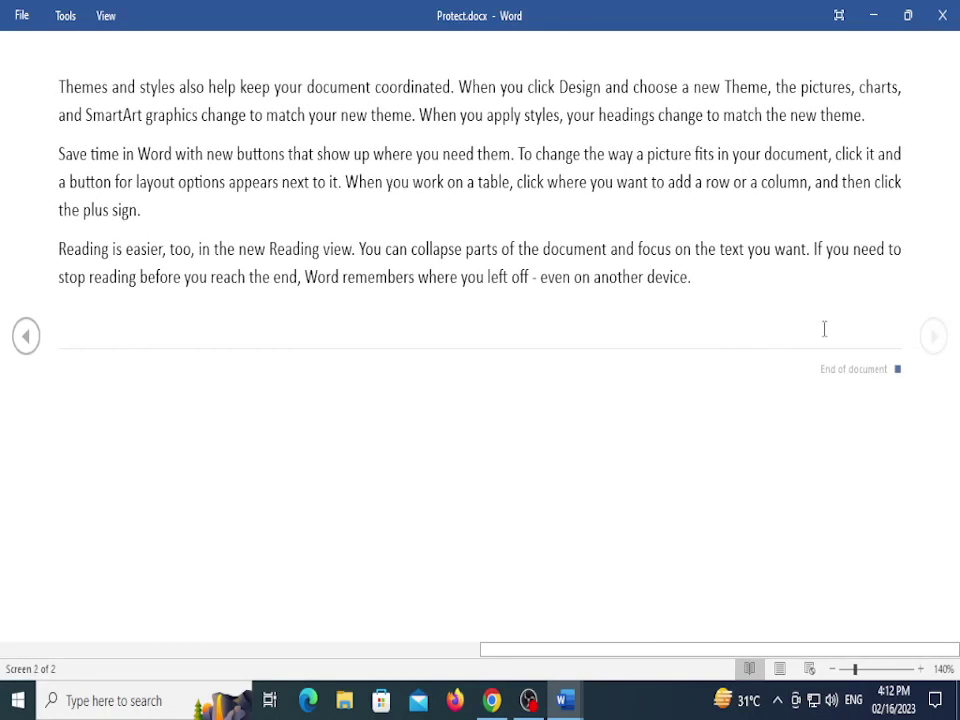
left_click(24, 342)
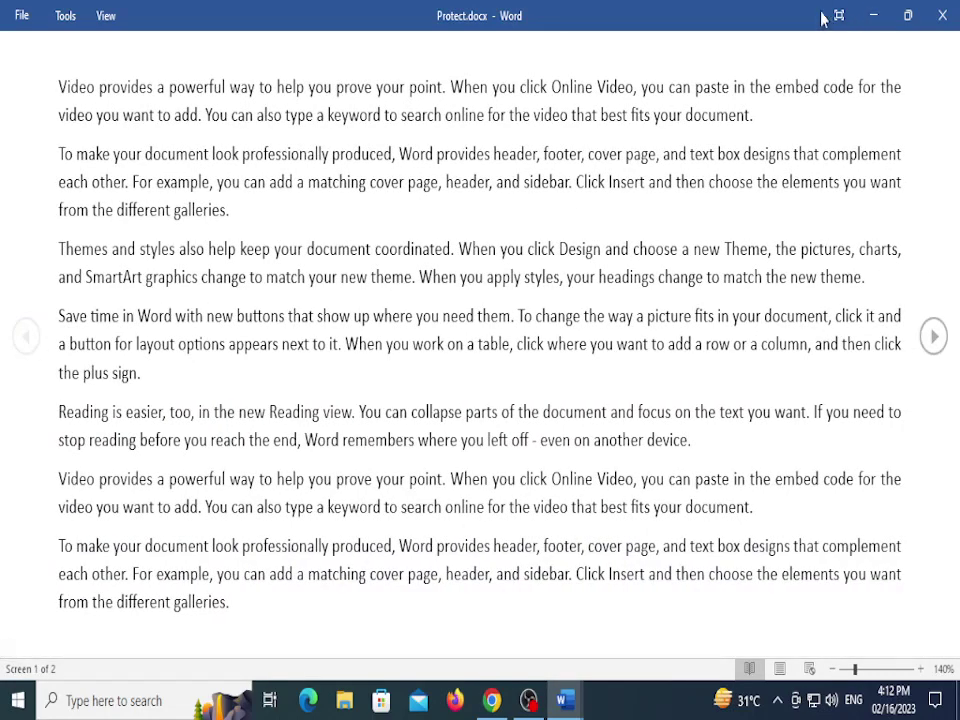
left_click(780, 669)
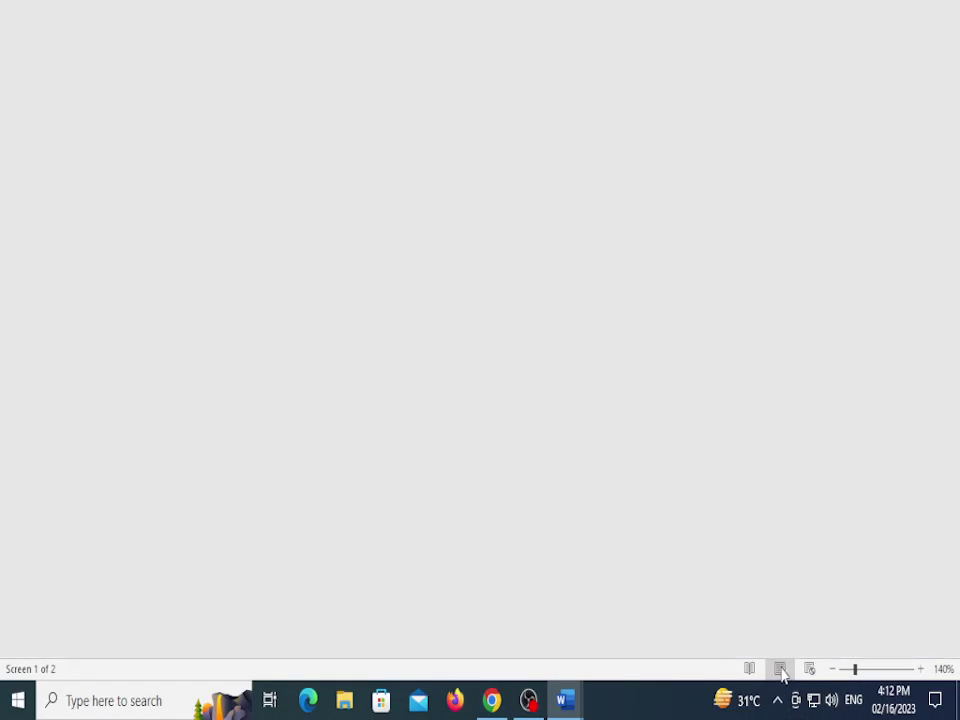
scroll(223, 379, "up", 10)
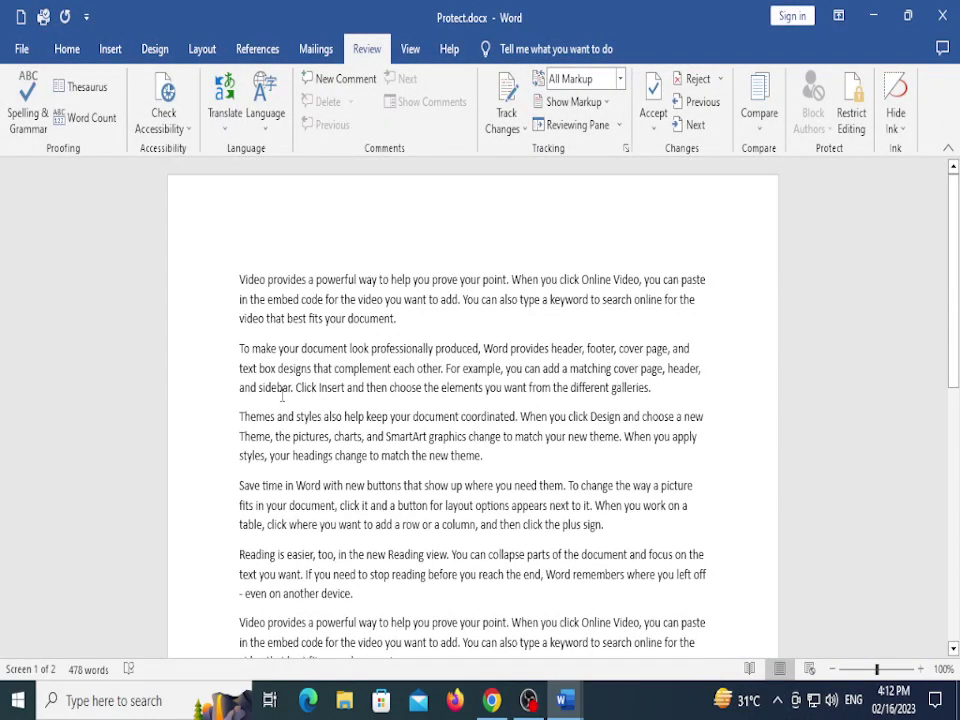
Encrypt the Protect document with a password, entering and confirming the password
left_click(20, 47)
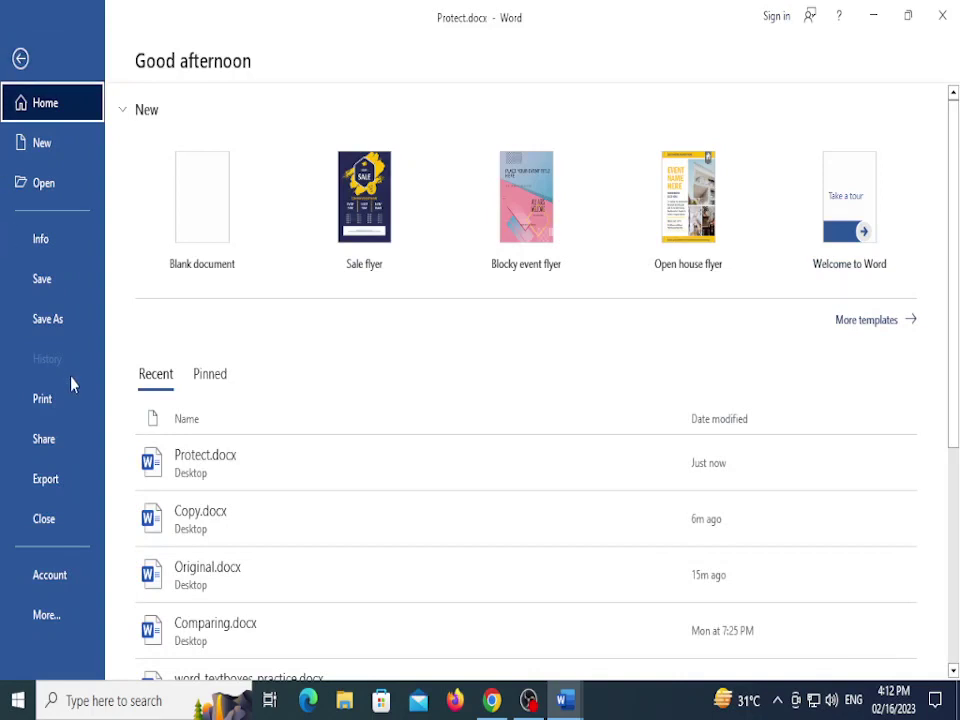
left_click(49, 248)
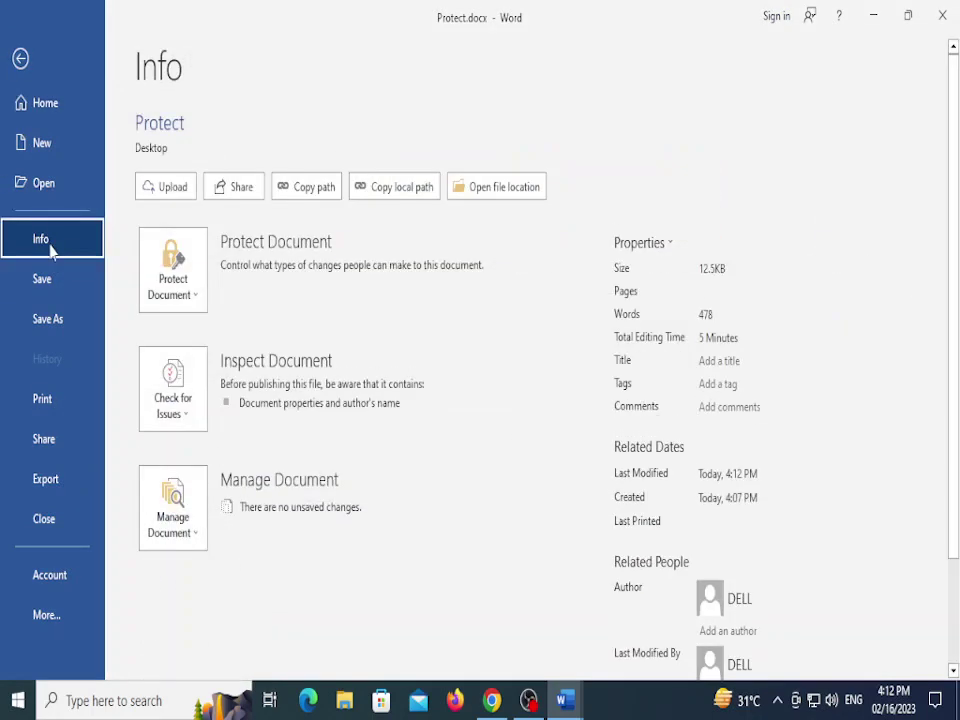
left_click(184, 302)
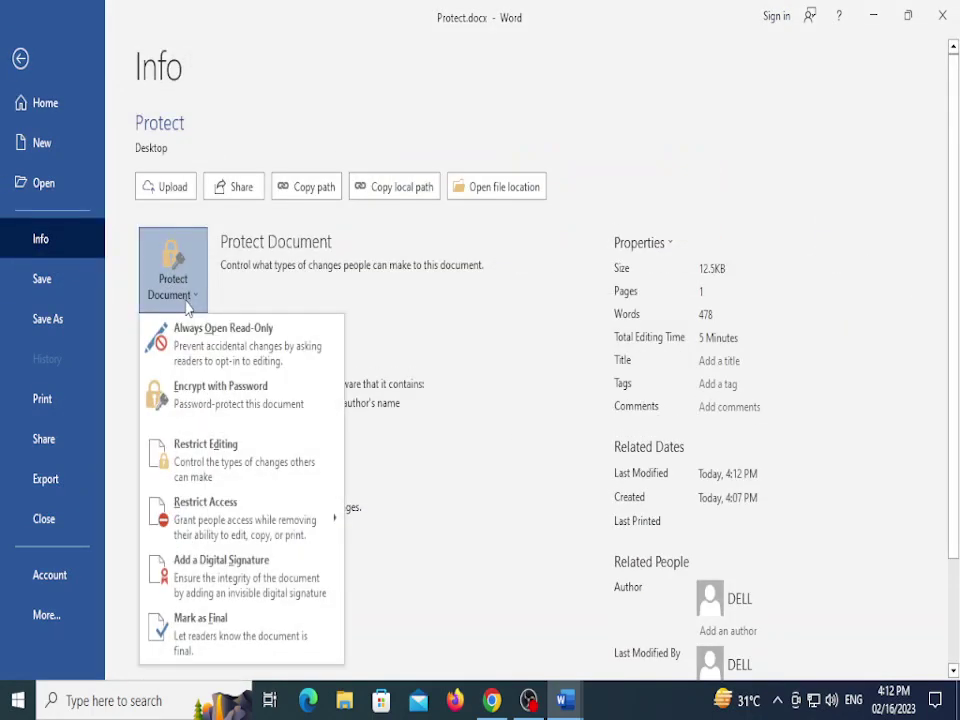
left_click(218, 402)
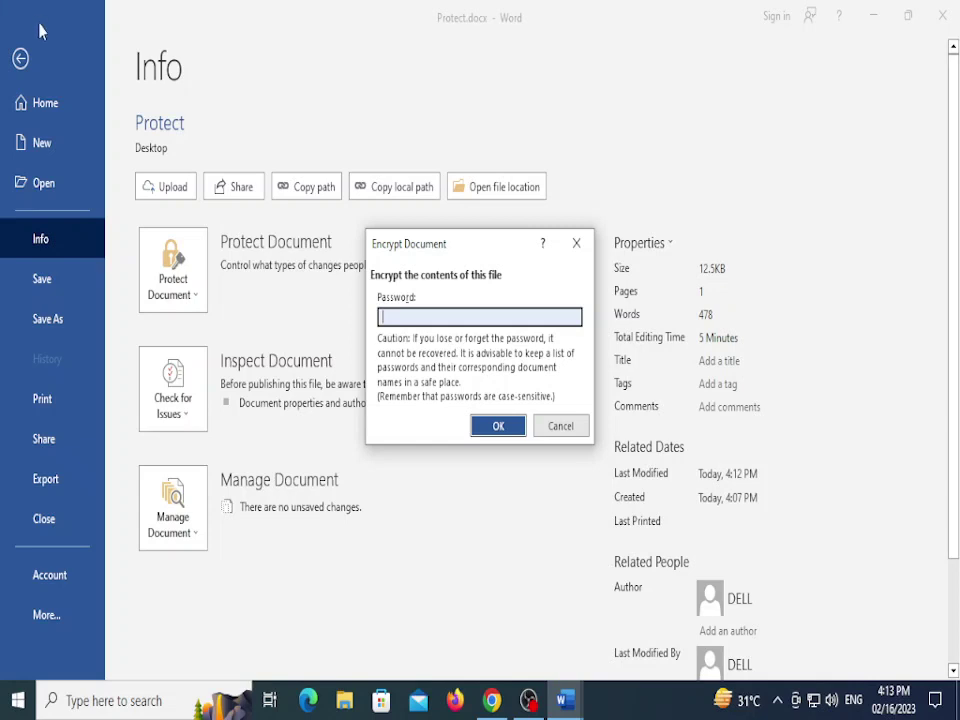
type("1")
left_click(493, 428)
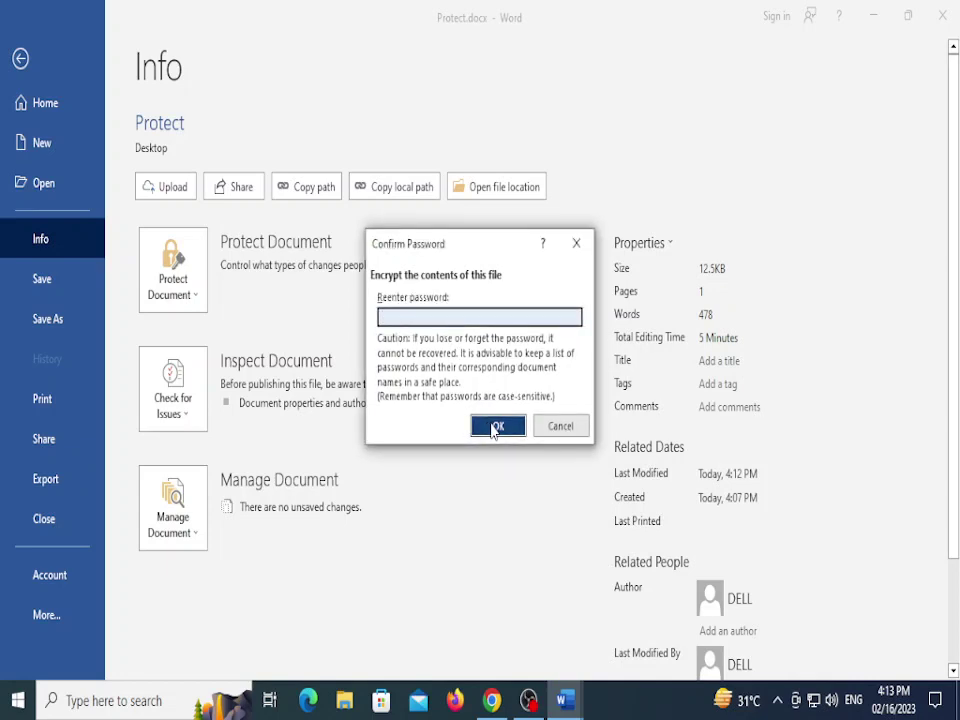
type("1")
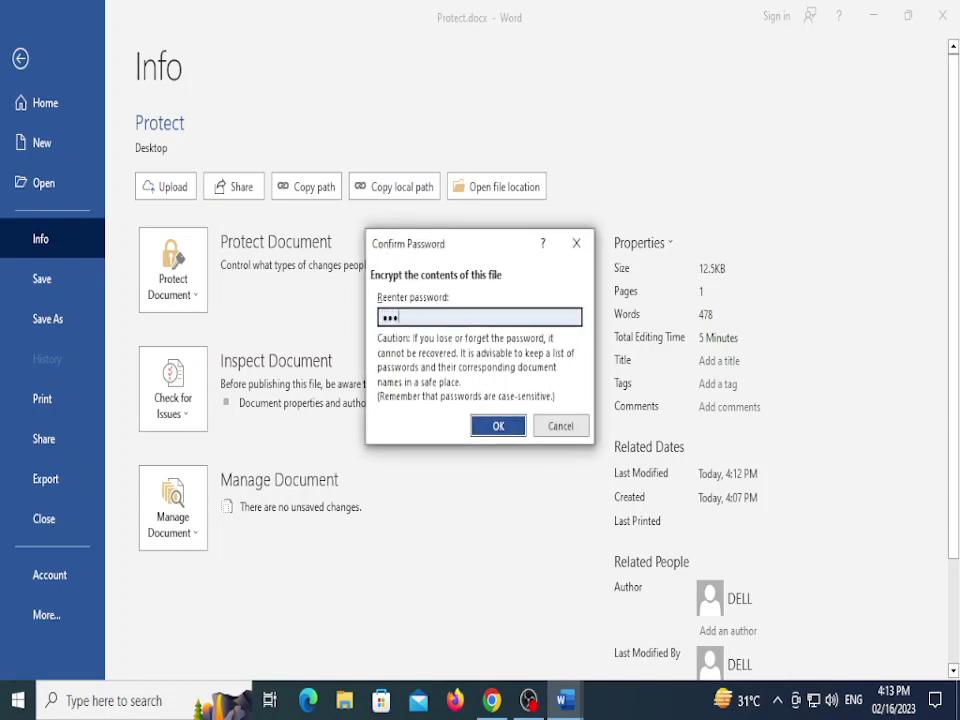
left_click(496, 426)
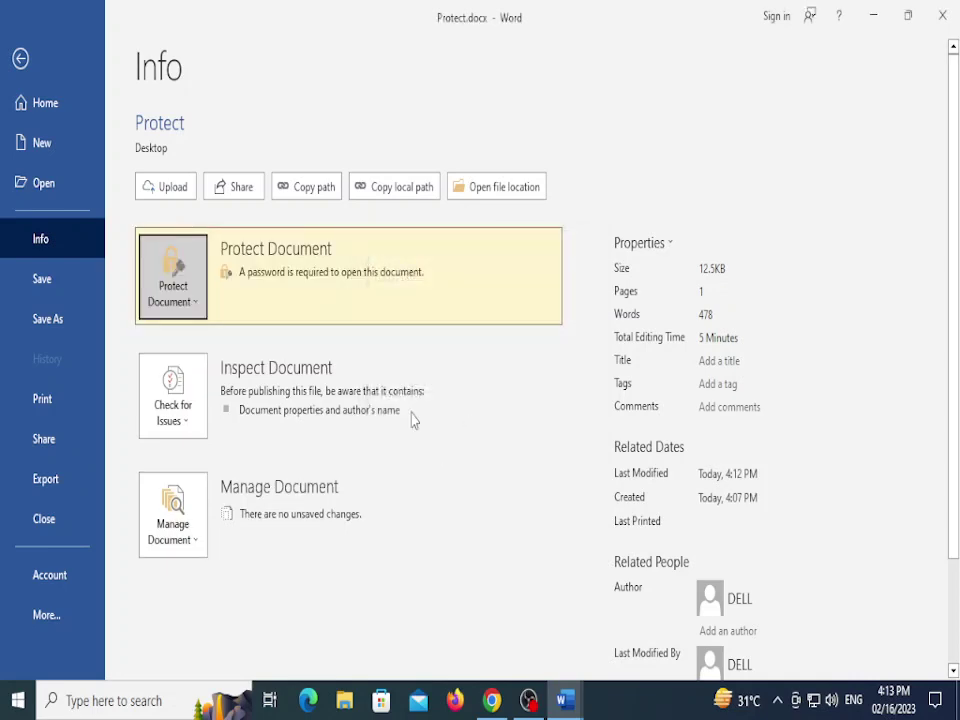
Close Protect.docx with its changes saved and get back to the desktop
left_click(20, 58)
left_click(942, 15)
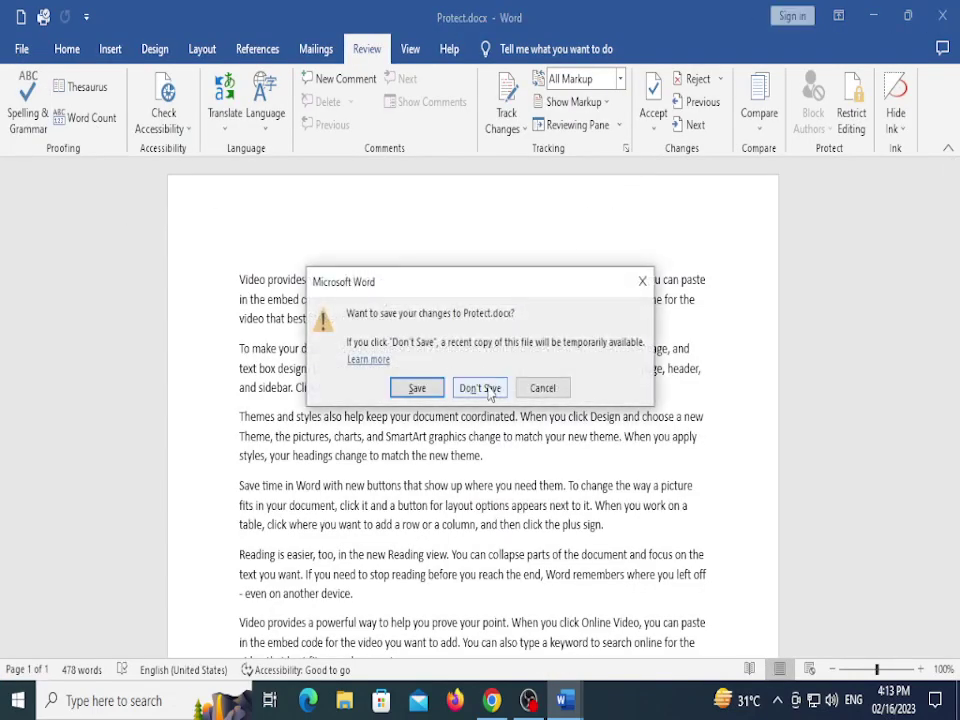
left_click(416, 388)
left_click(942, 15)
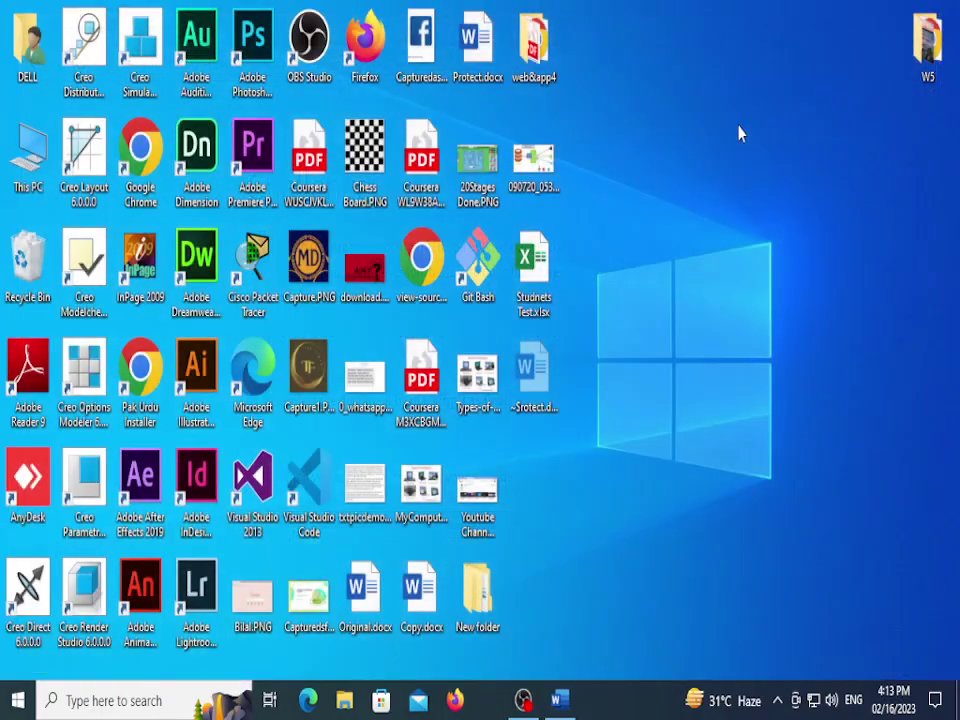
Refresh the desktop and reopen Protect.docx, entering the document password
right_click(735, 128)
left_click(755, 182)
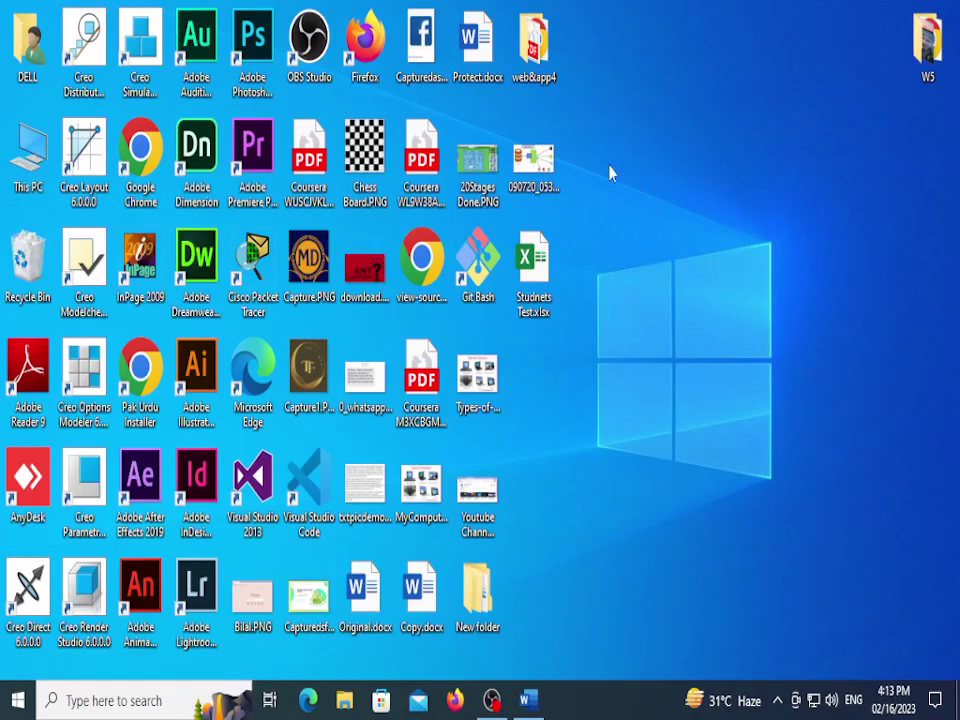
double_click(476, 40)
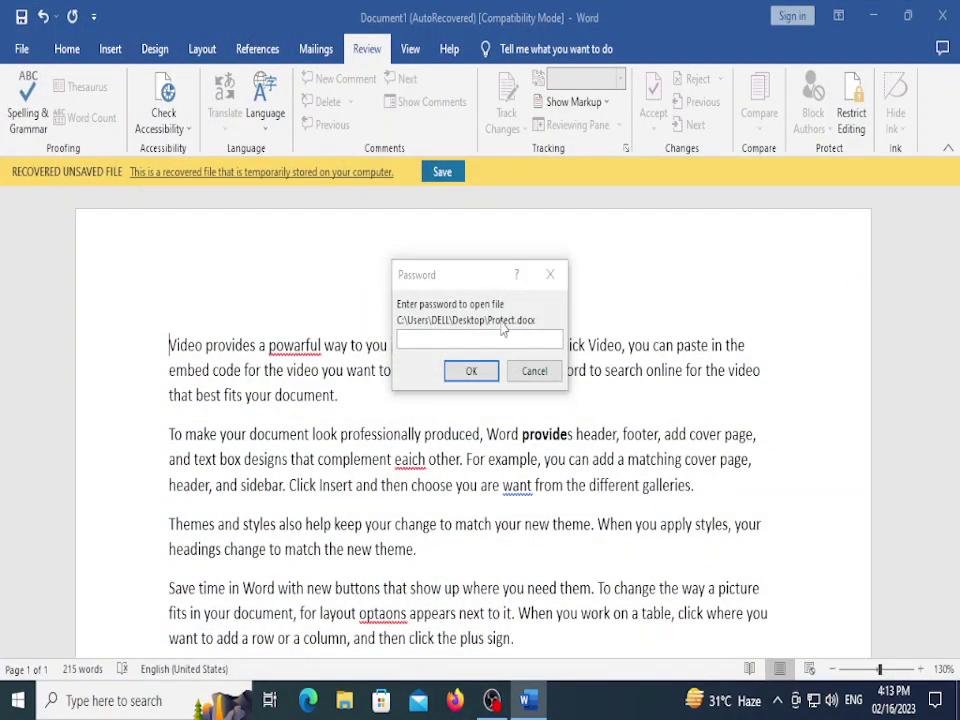
left_click(507, 336)
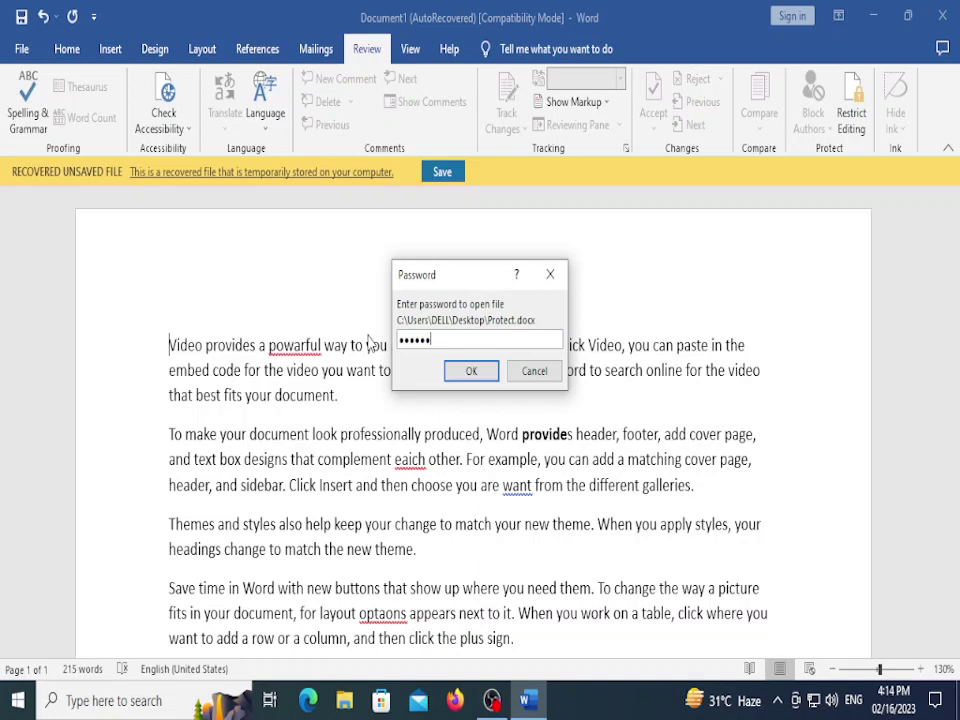
key("Return")
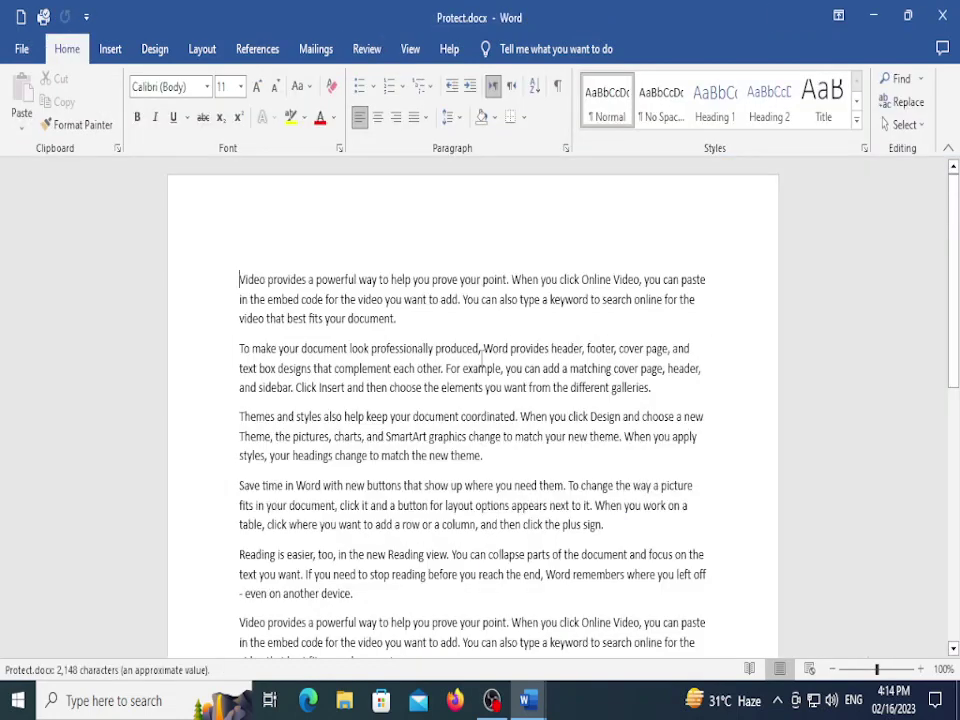
left_click(21, 50)
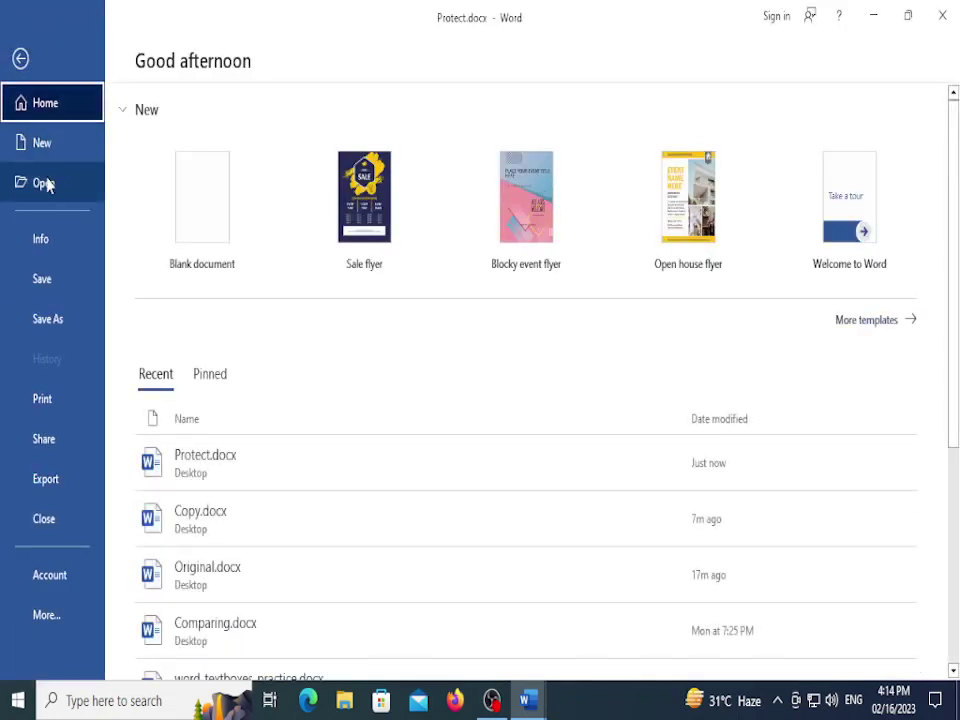
left_click(16, 62)
left_click(17, 43)
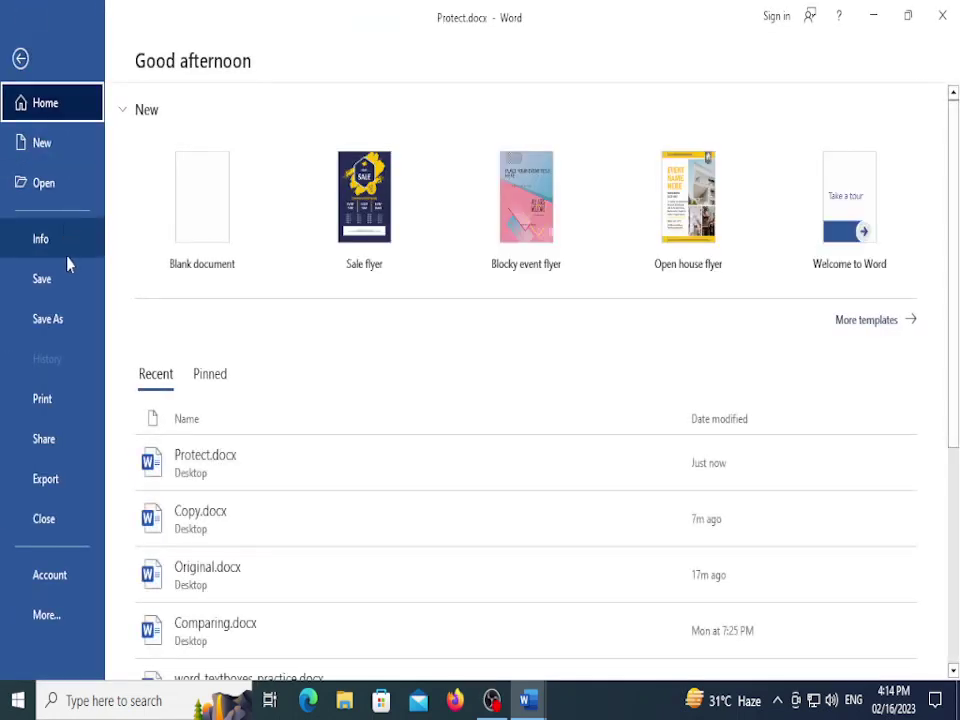
left_click(20, 58)
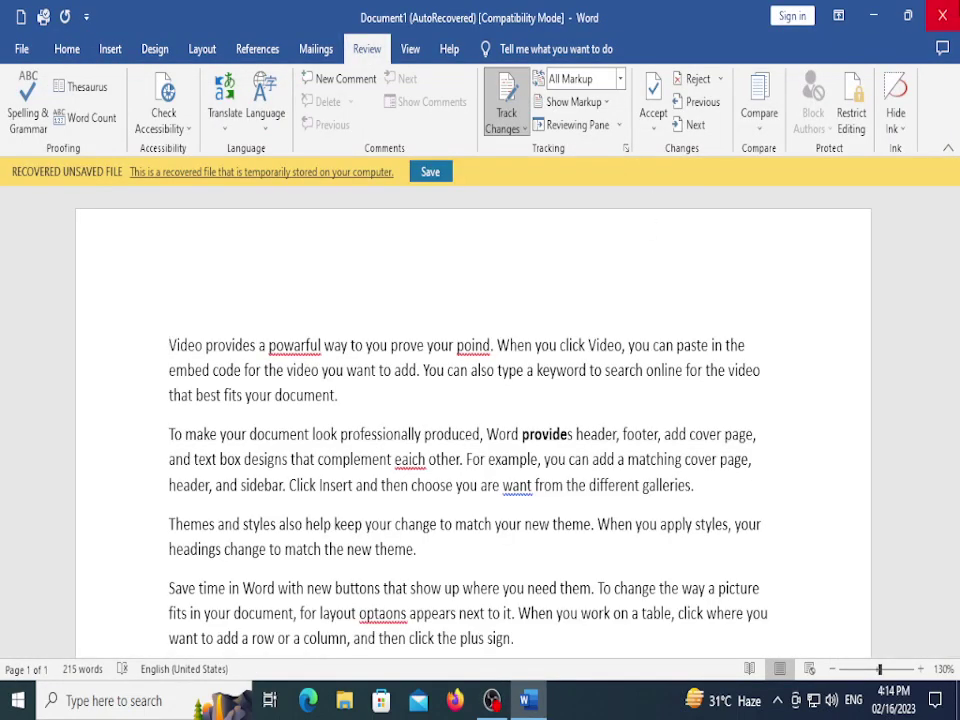
Close the recovered Document1 without saving it and reopen Protect.docx from the desktop, entering the document password
left_click(942, 15)
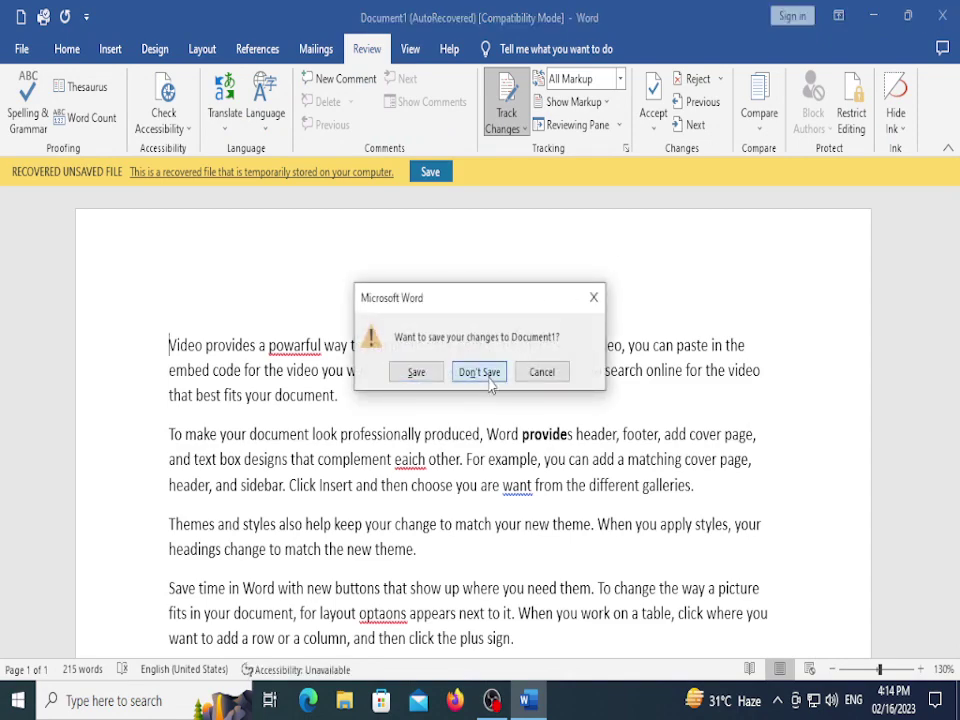
left_click(478, 371)
double_click(476, 45)
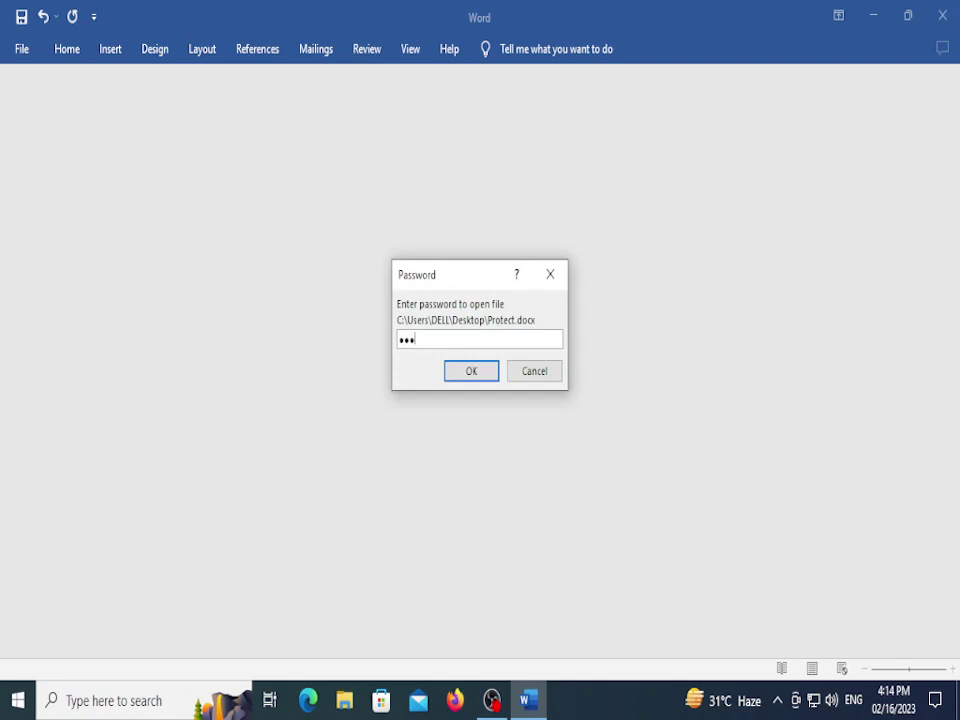
key("Return")
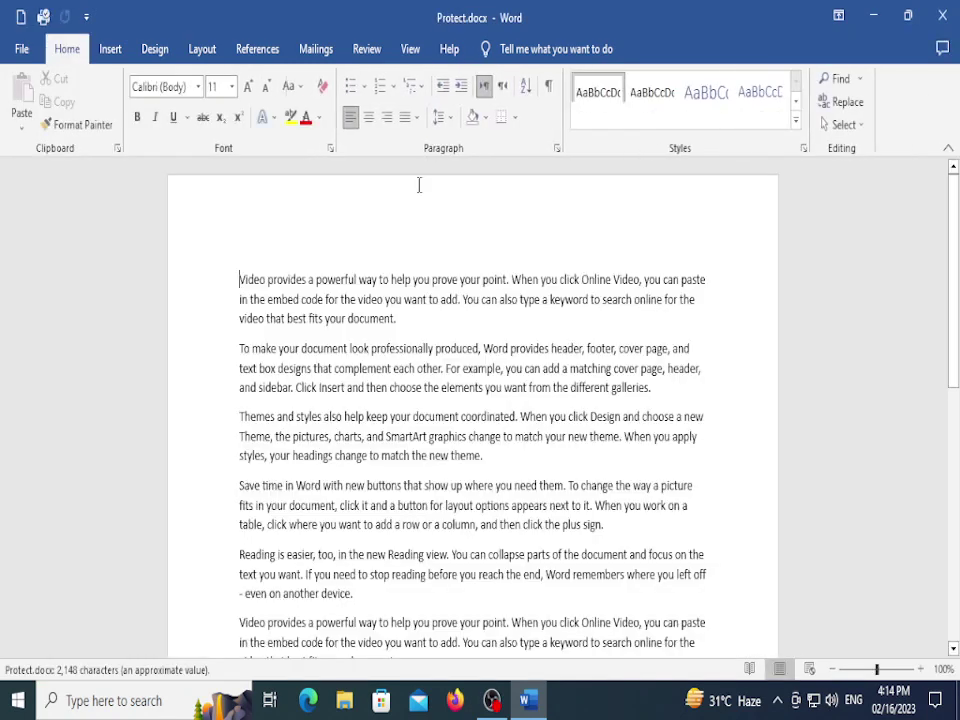
Review the Encrypt with Password setting of Protect.docx, accepting the existing password in the encryption dialog
left_click(33, 56)
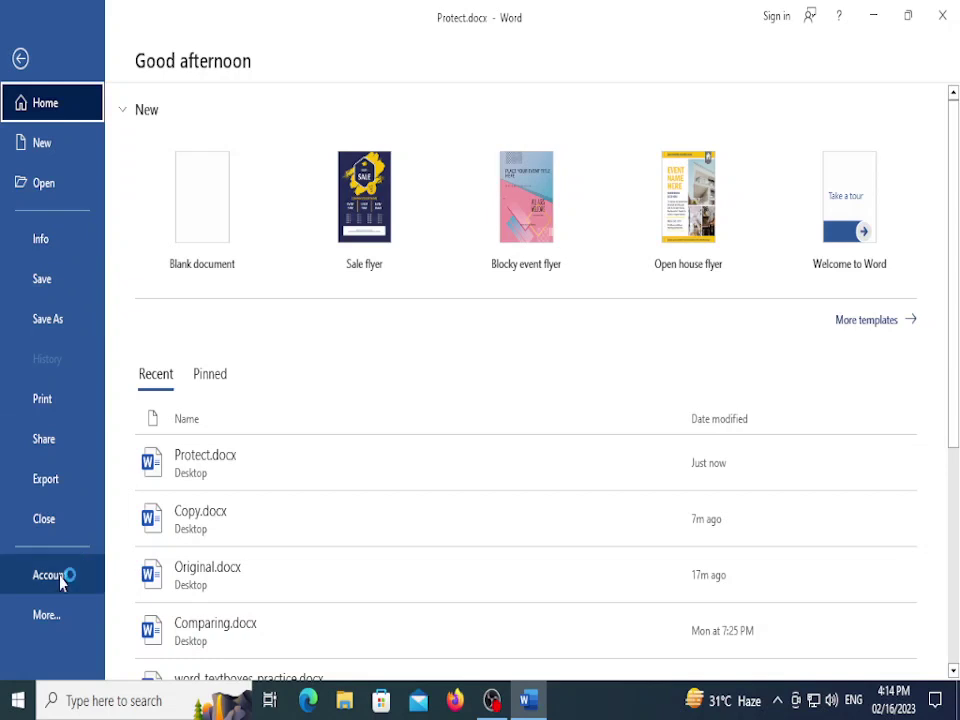
left_click(50, 240)
left_click(193, 308)
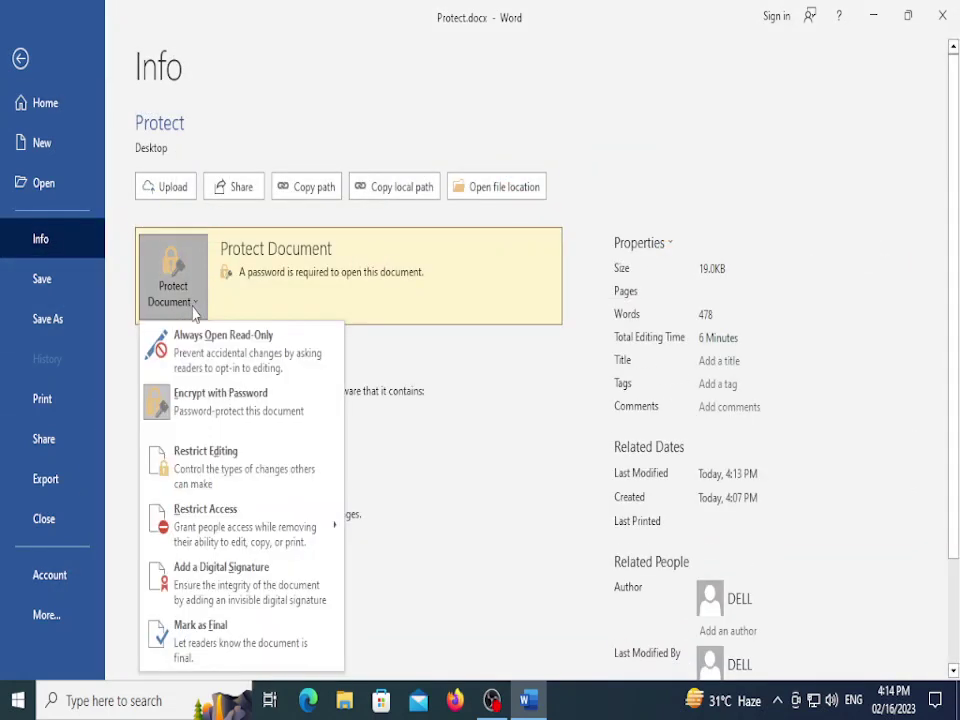
left_click(184, 415)
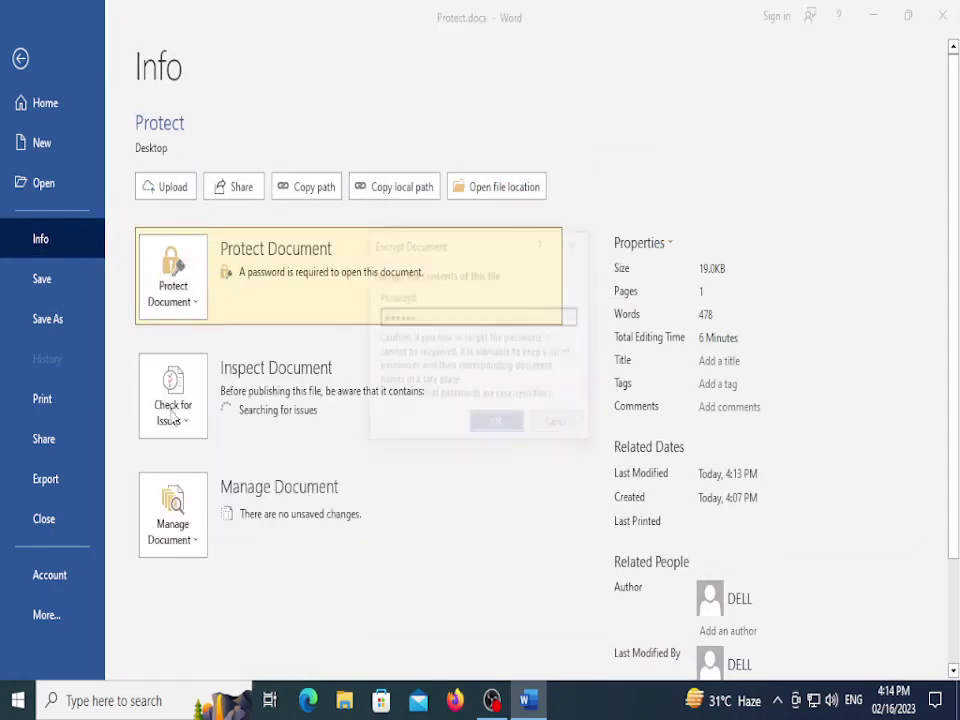
left_click(490, 432)
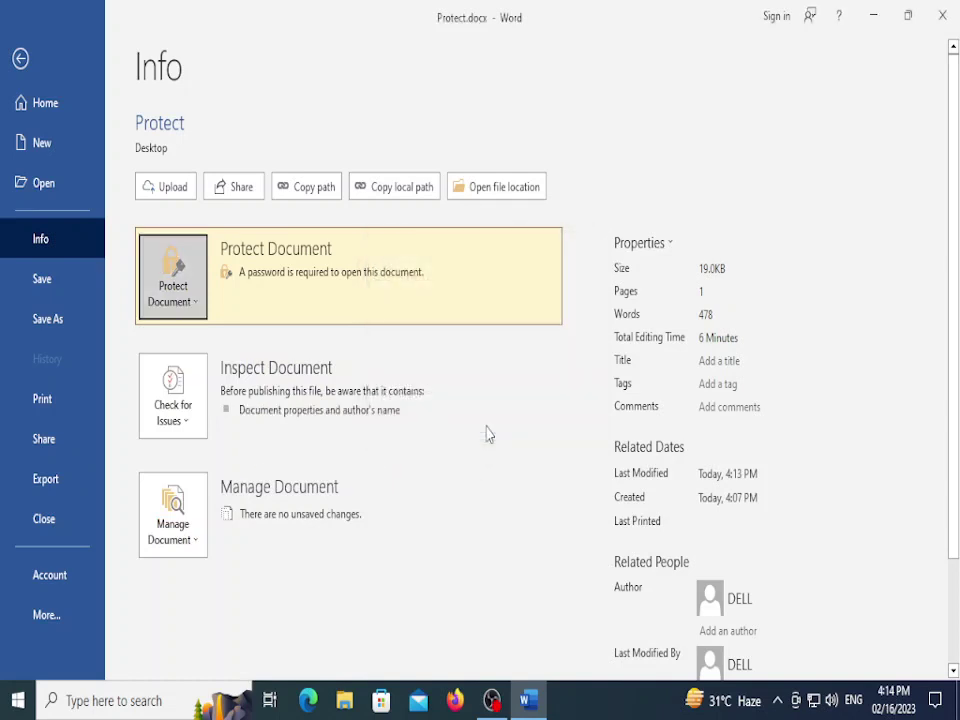
left_click(202, 302)
left_click(321, 280)
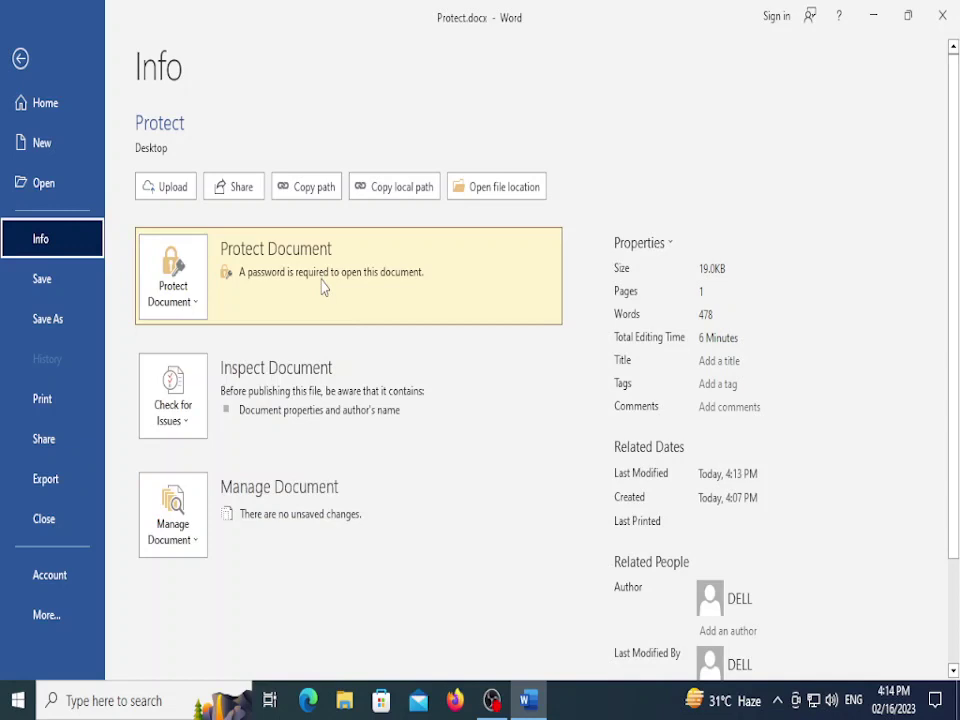
left_click(191, 306)
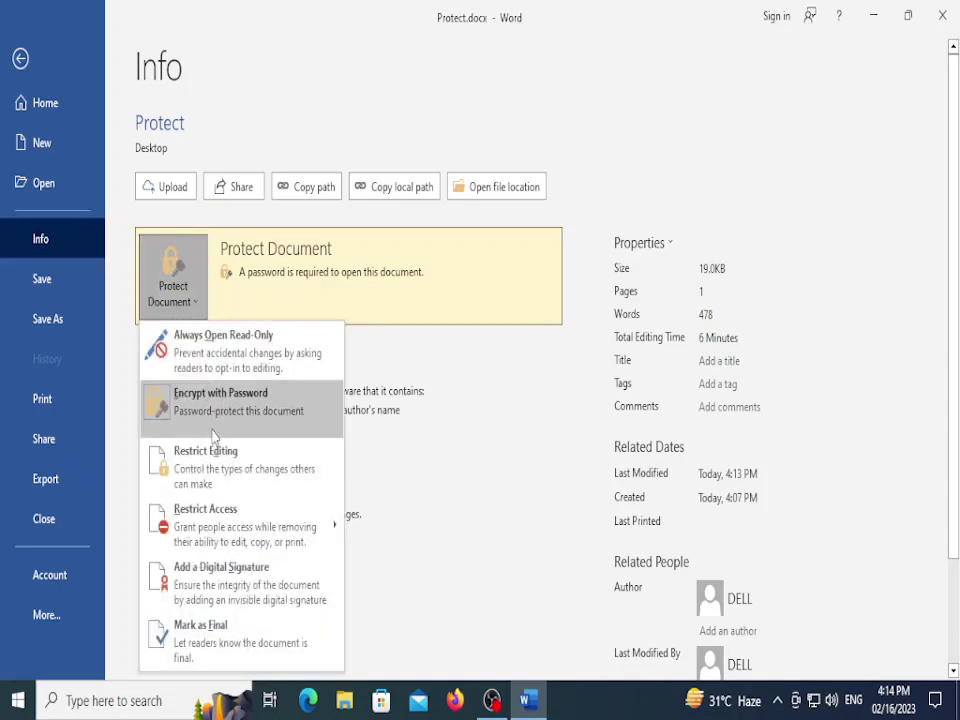
left_click(178, 393)
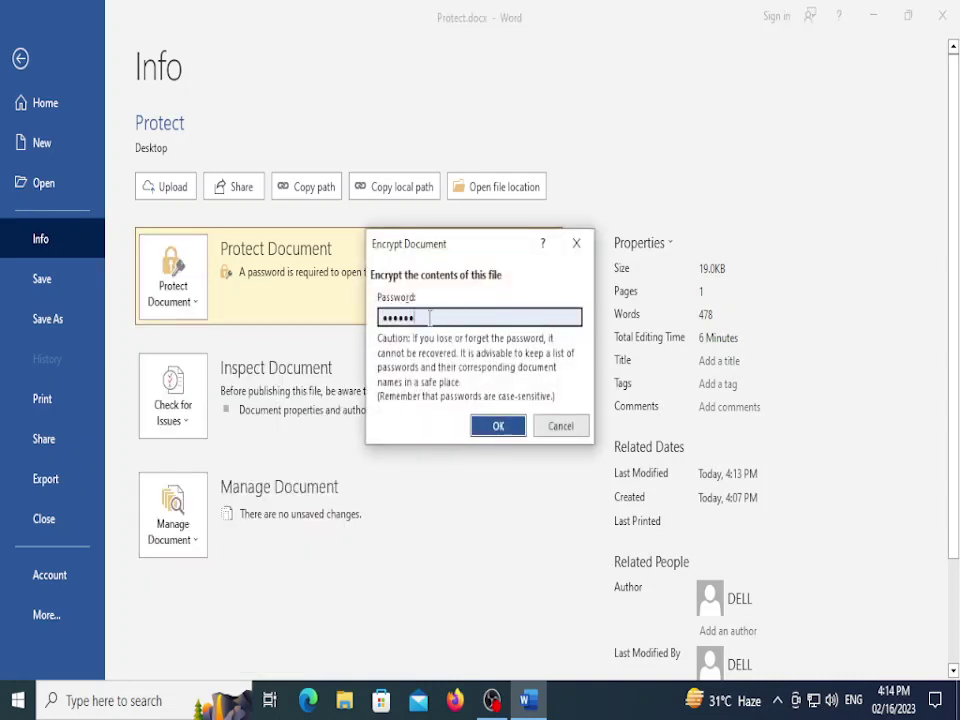
left_click(503, 427)
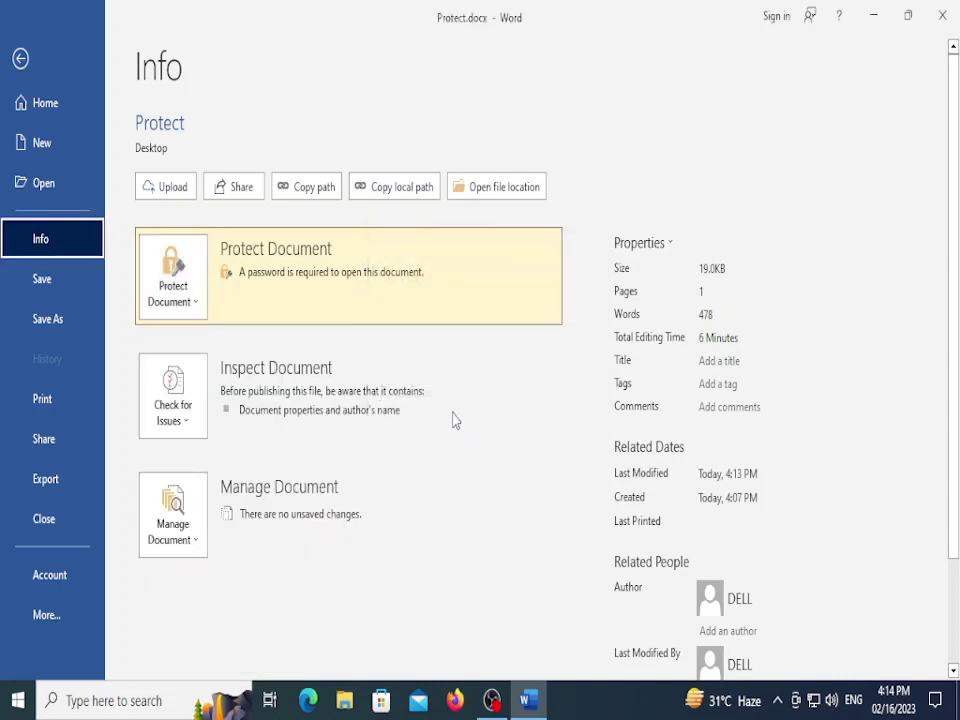
Remove the encryption from Protect.docx by clearing its password, and return to the document
left_click(172, 285)
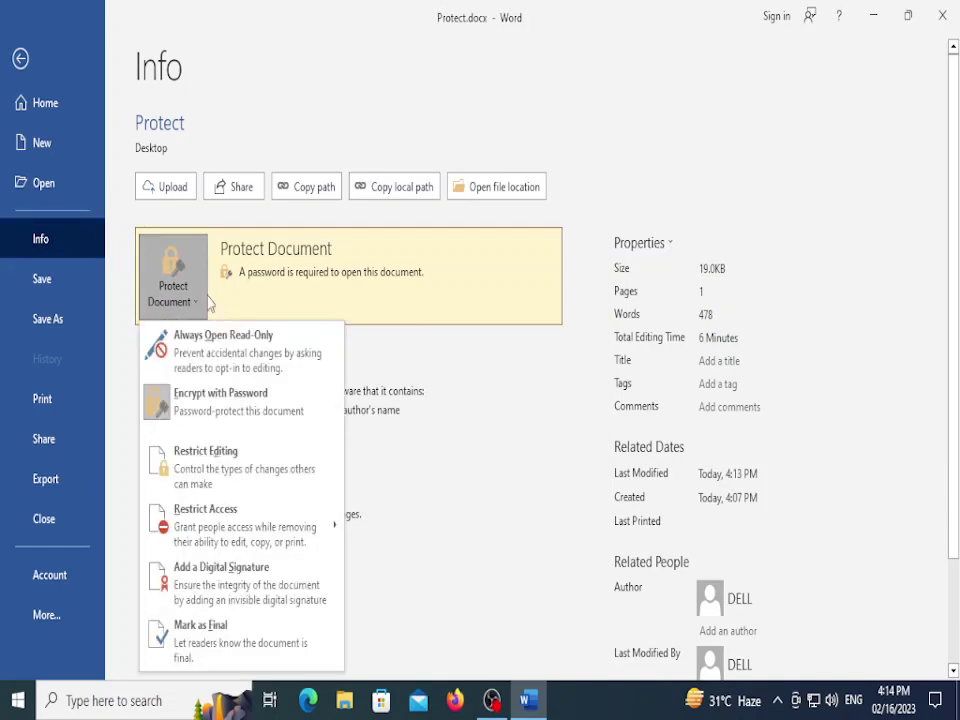
left_click(214, 392)
key("BackSpace")
left_click(497, 425)
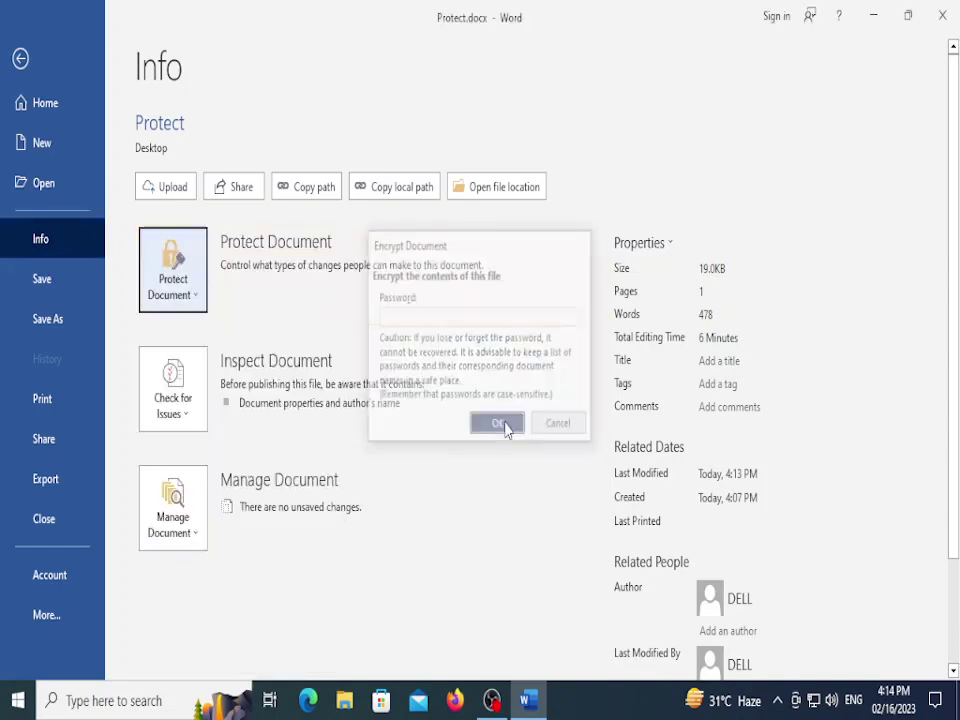
left_click(20, 60)
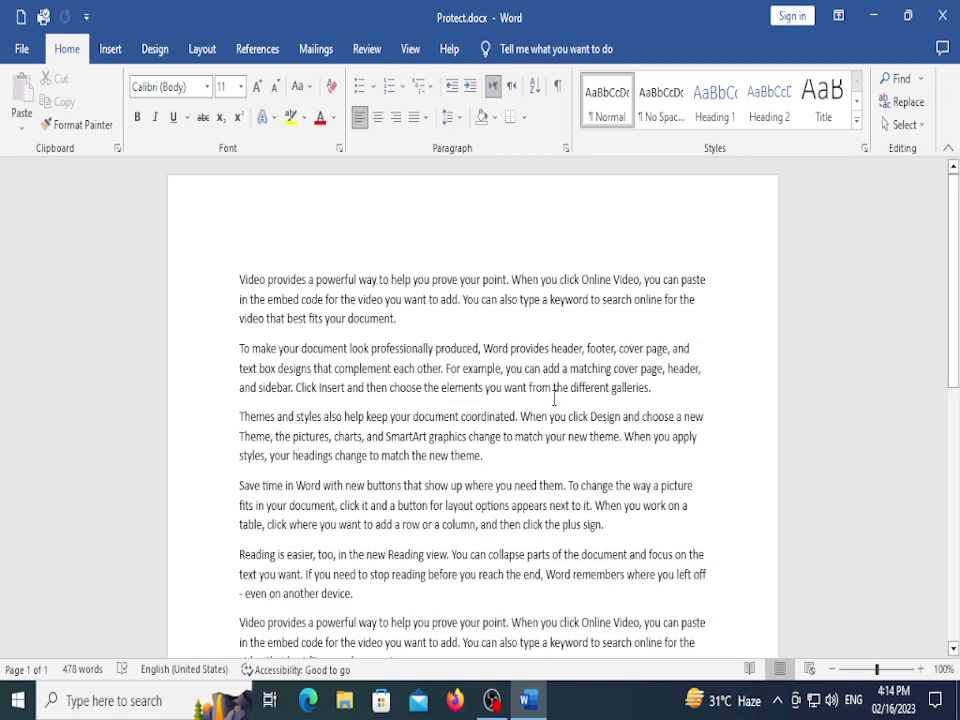
Save and close Protect.docx, and reopen it from the desktop
key("ctrl+s")
key("alt+F4")
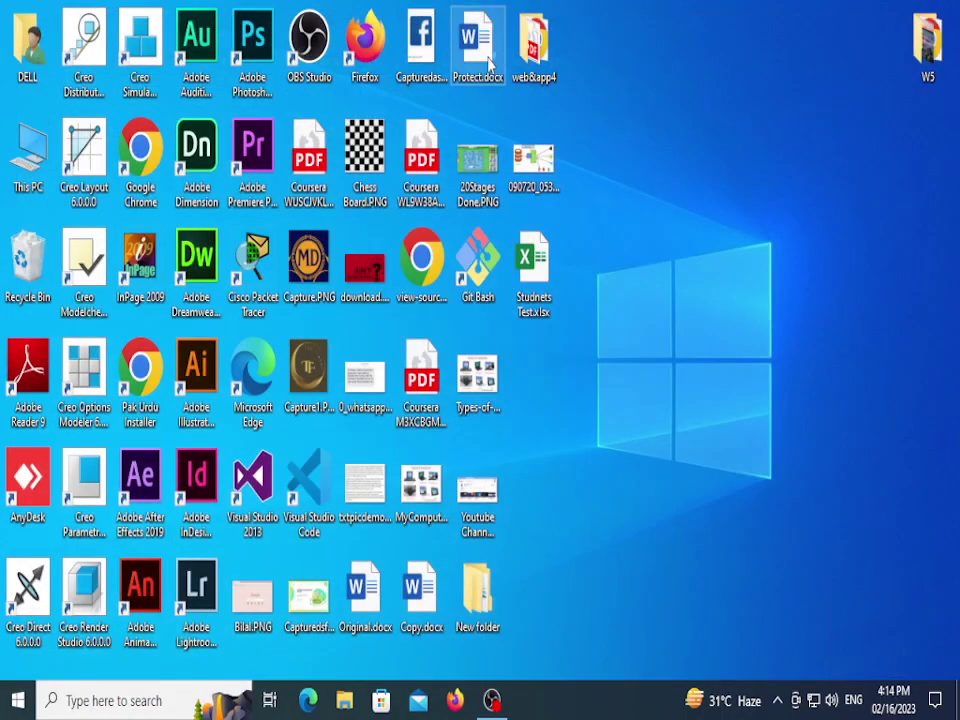
double_click(488, 62)
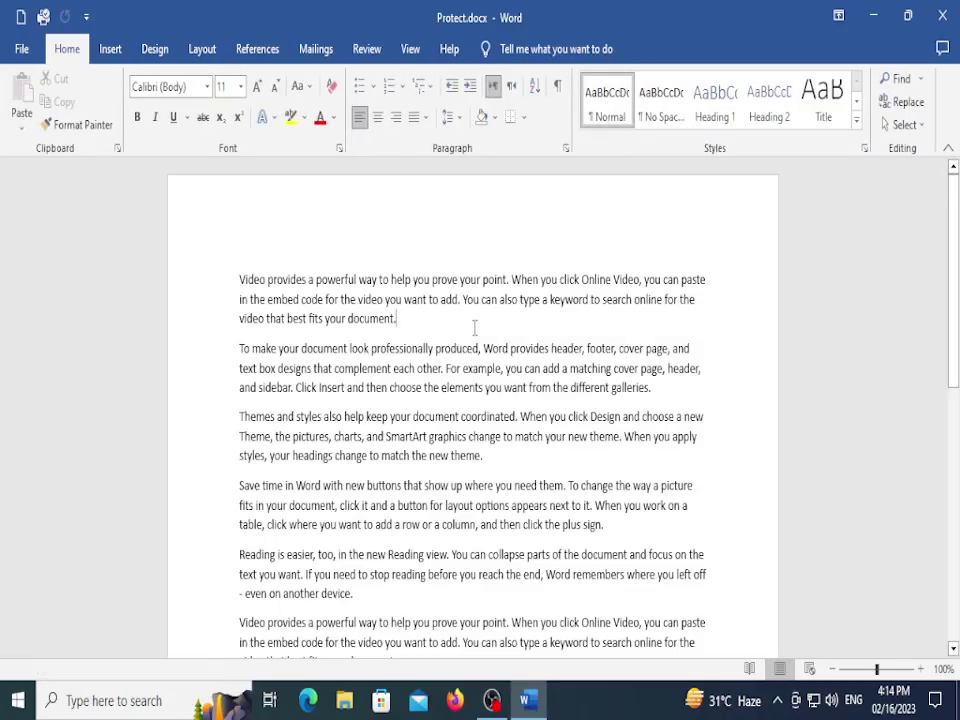
Test editing by adding random letters at the end of the first paragraph, delete them and save the document
type("dfsgasdf")
key("BackSpace")
key("BackSpace")
key("BackSpace")
key("BackSpace")
key("BackSpace")
key("BackSpace")
key("BackSpace")
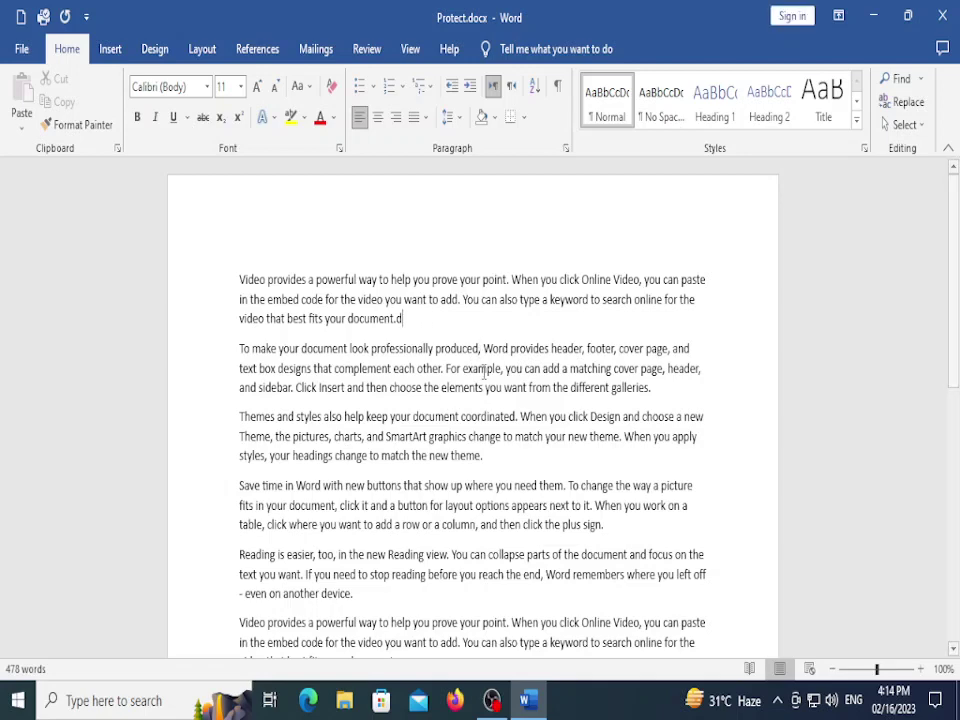
key("BackSpace")
key("ctrl+s")
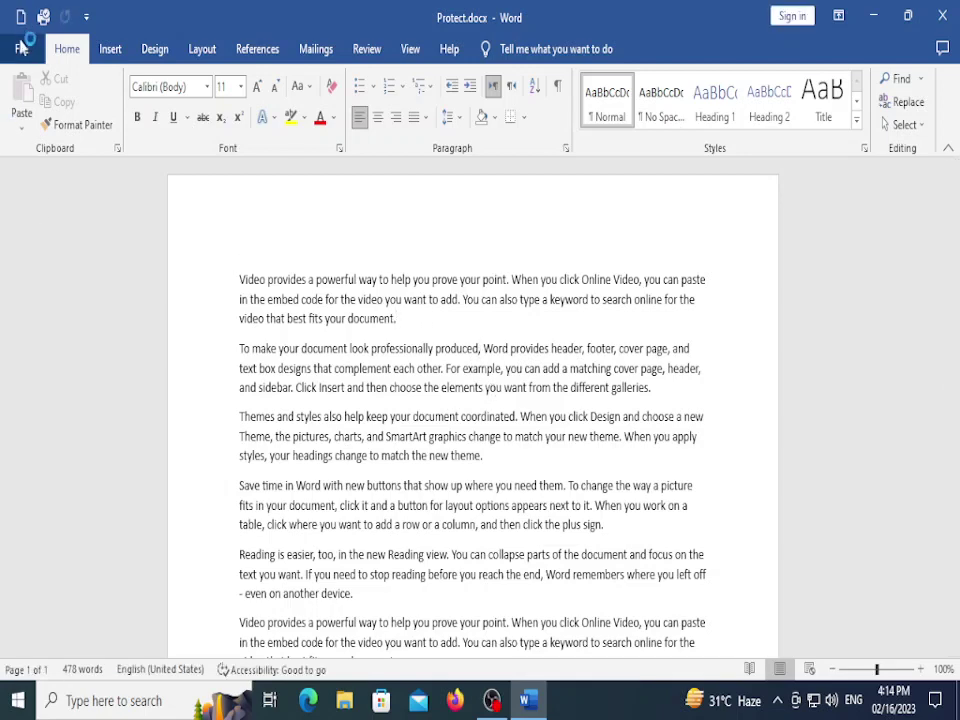
Check the document's encryption password field, cancel the dialog and return to the document
left_click(22, 48)
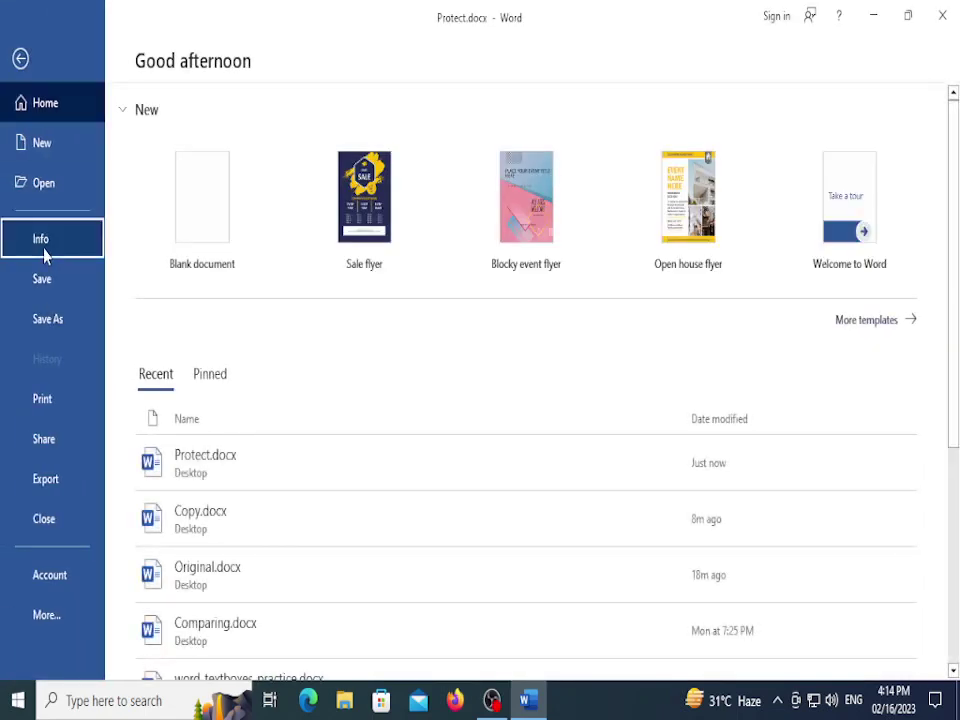
left_click(44, 257)
left_click(184, 279)
left_click(240, 386)
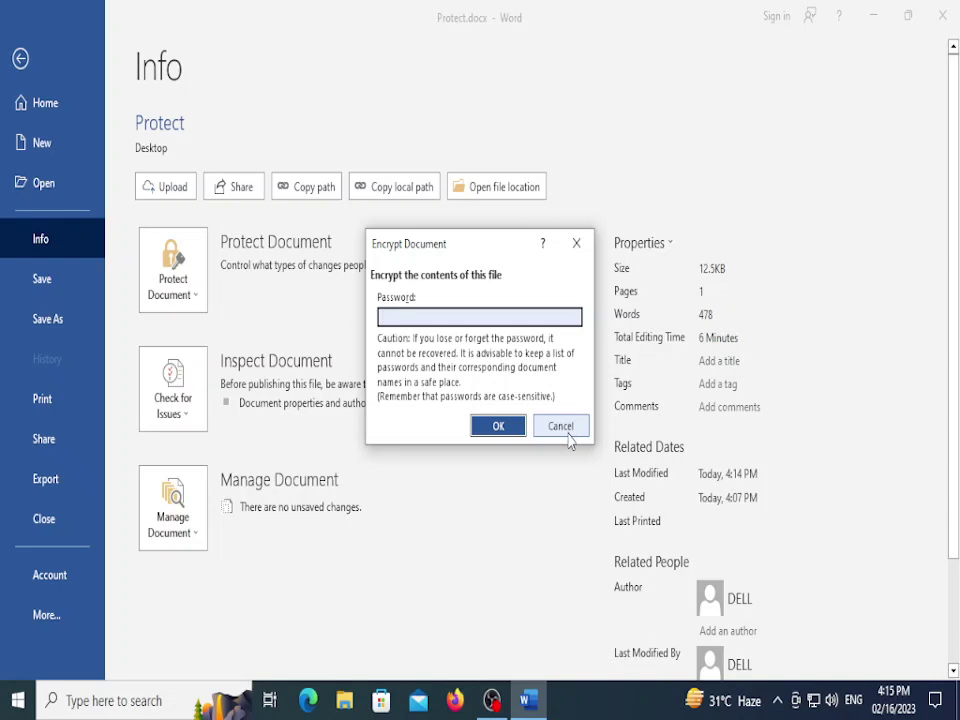
left_click(567, 433)
left_click(20, 58)
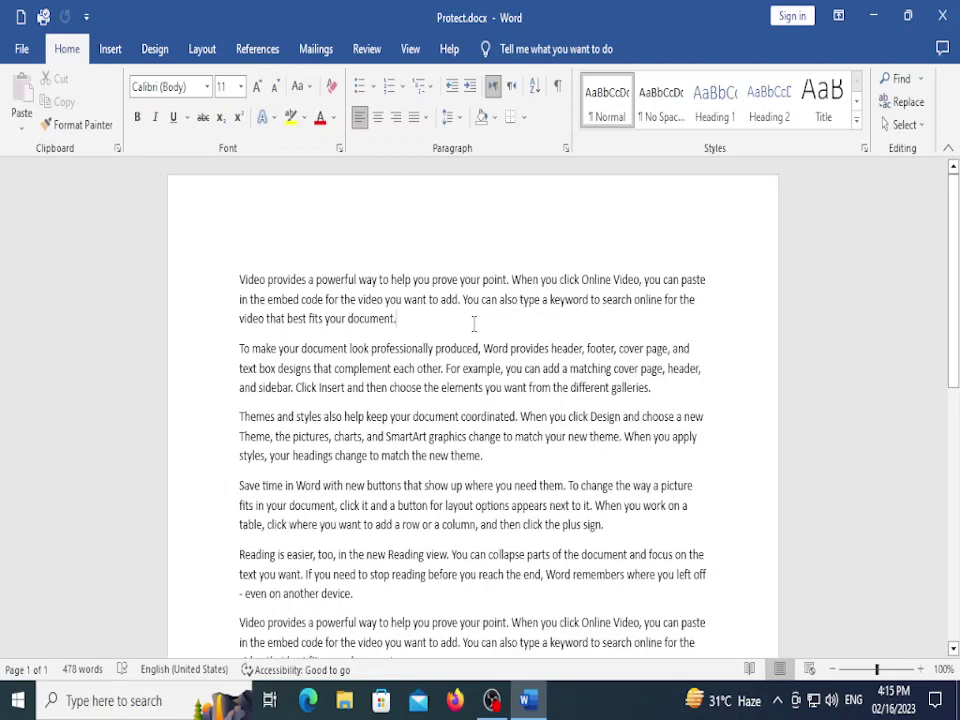
Close Protect.docx and get back to the clear desktop
left_click(942, 15)
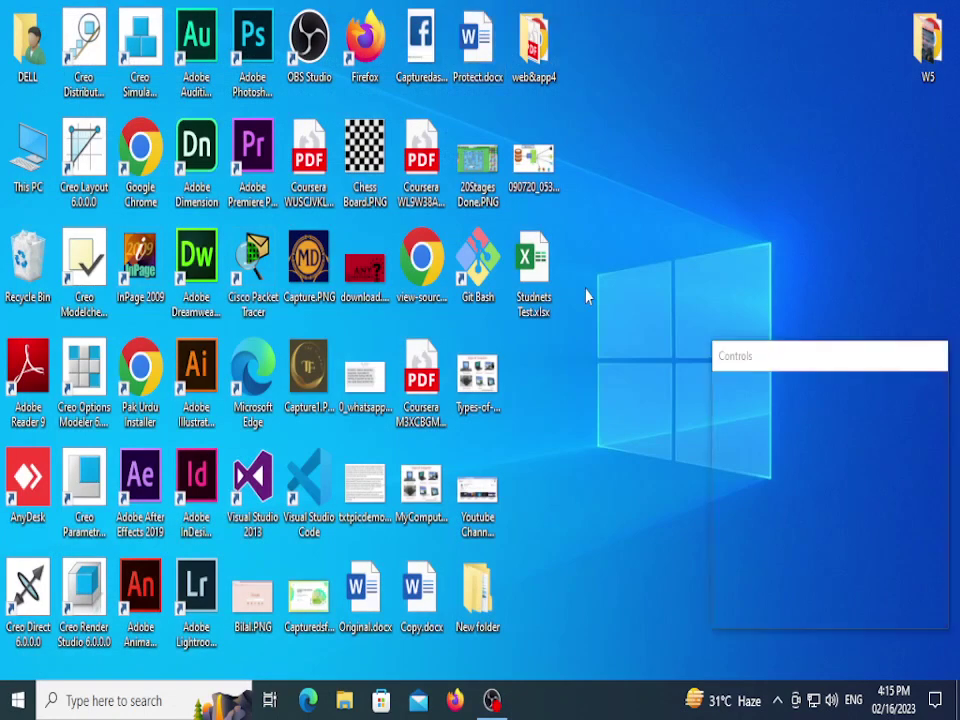
key("alt+Tab")
key("alt+Tab")
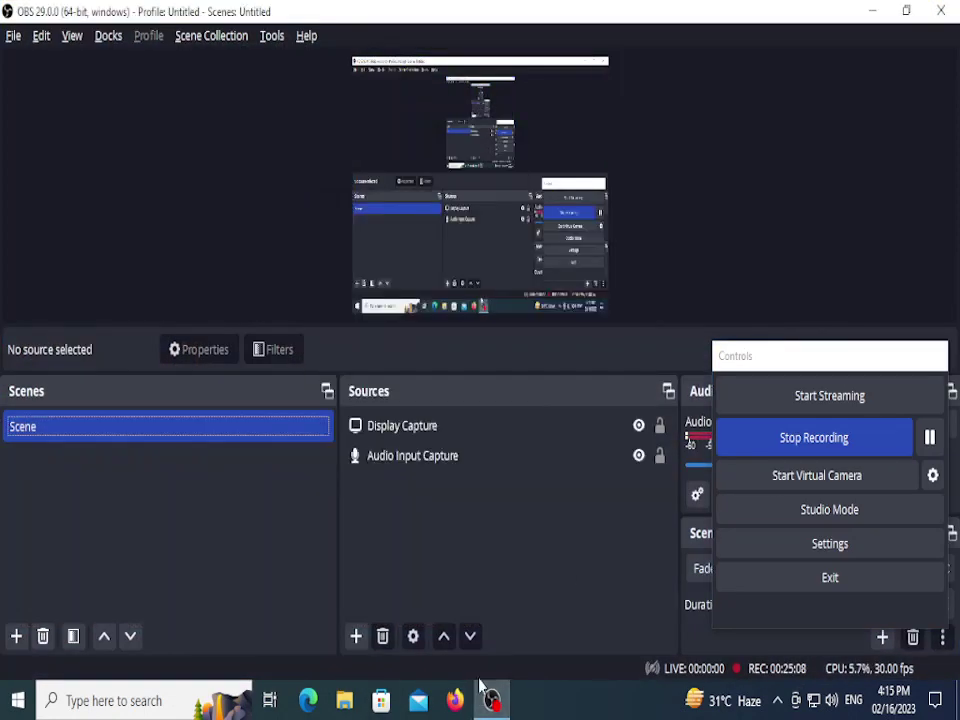
left_click(490, 699)
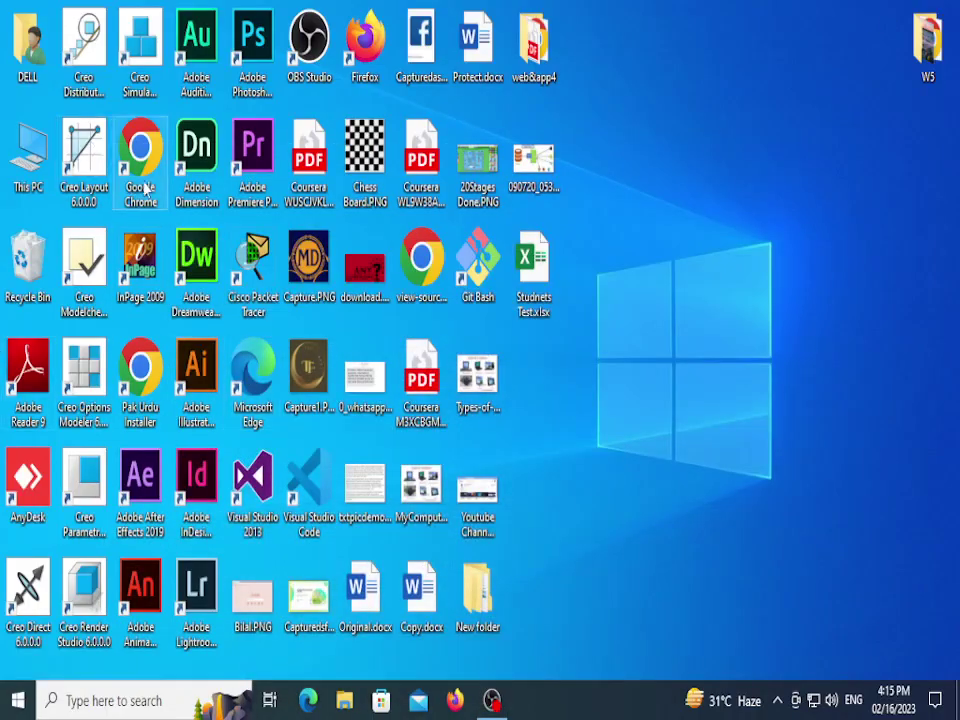
Switch to Google Chrome, search for "gcfglobal word" and open the Free Word Tutorial at GCFGlobal result
double_click(140, 160)
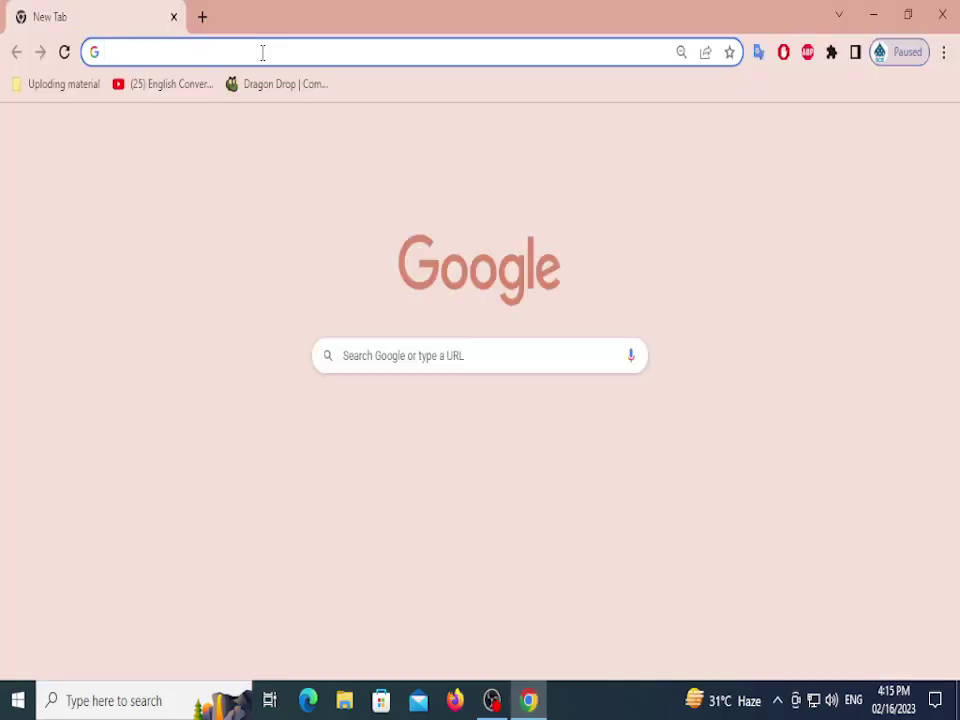
left_click(261, 51)
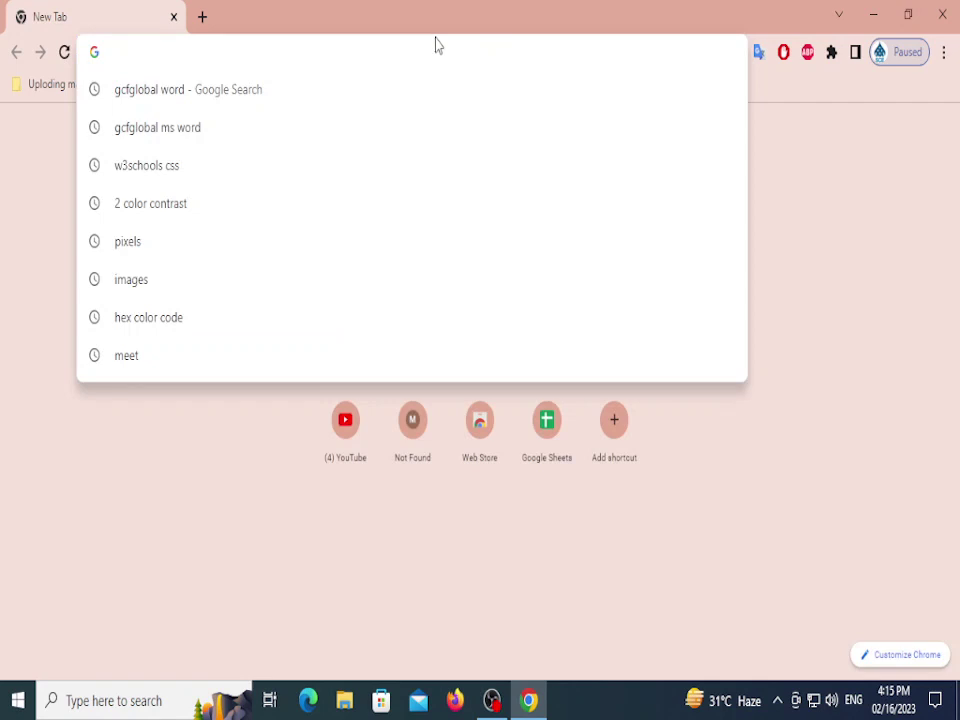
left_click(222, 89)
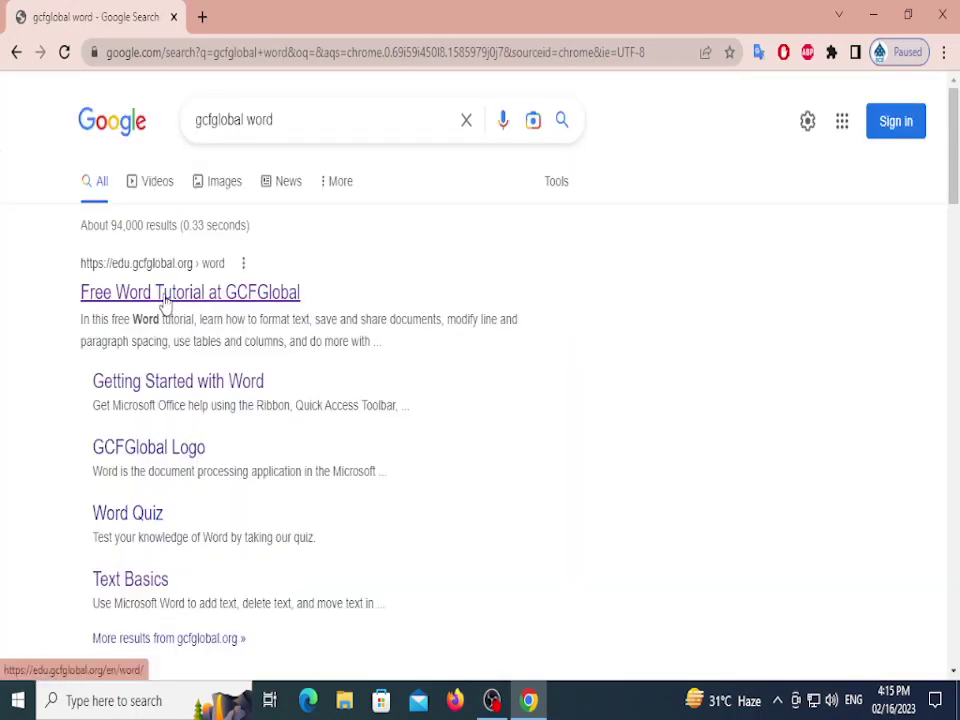
left_click(165, 296)
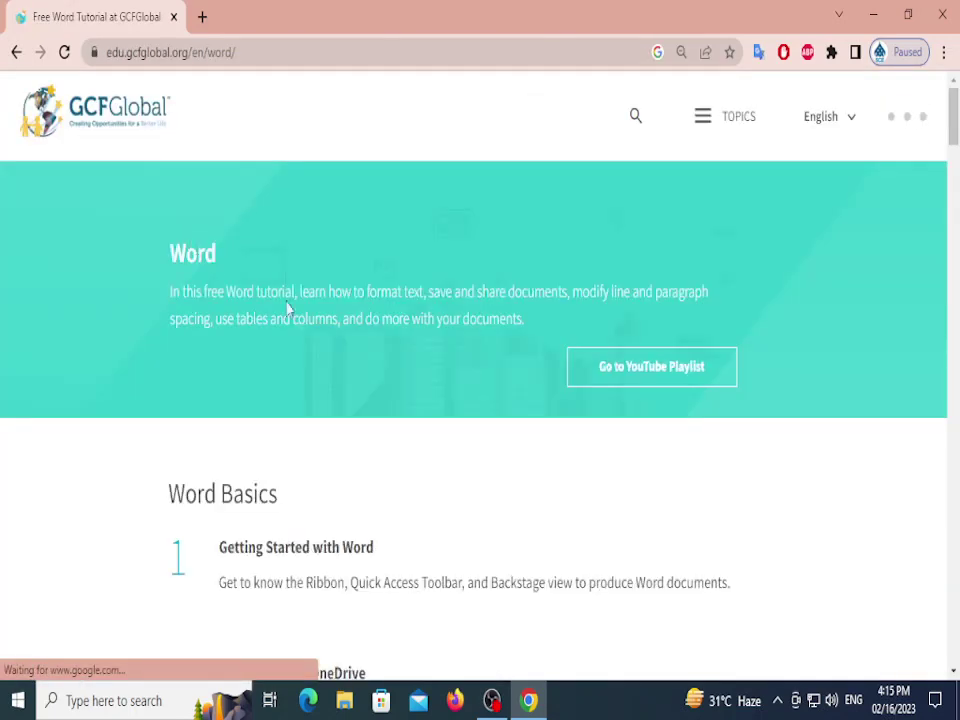
Browse the GCFGlobal Word lesson list to find the lessons under Doing More with Word
scroll(386, 362, "down", 20)
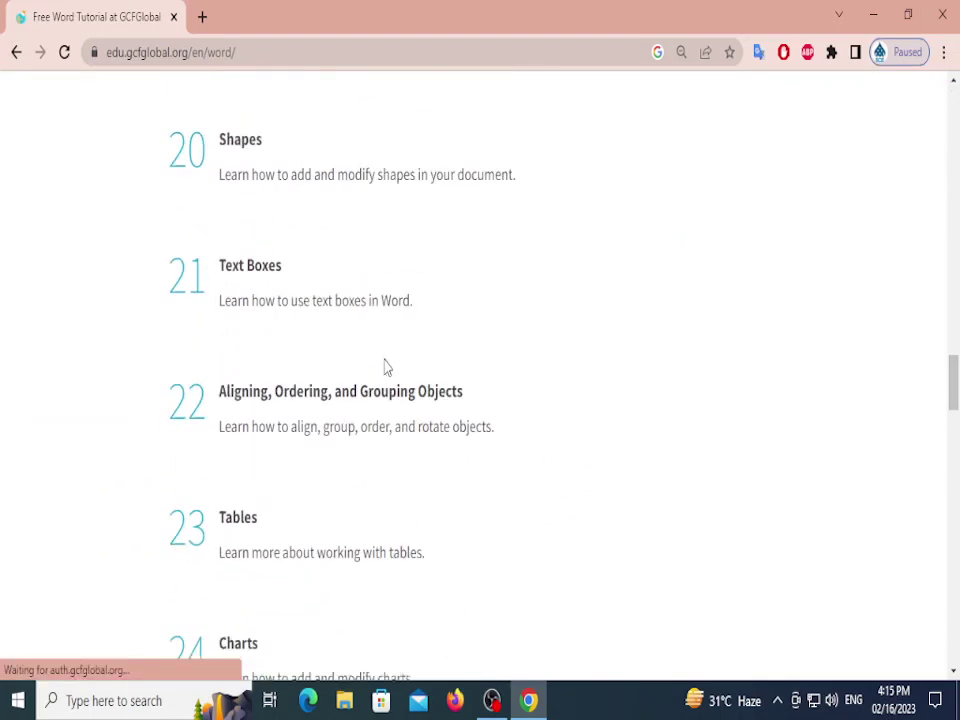
scroll(386, 367, "down", 11)
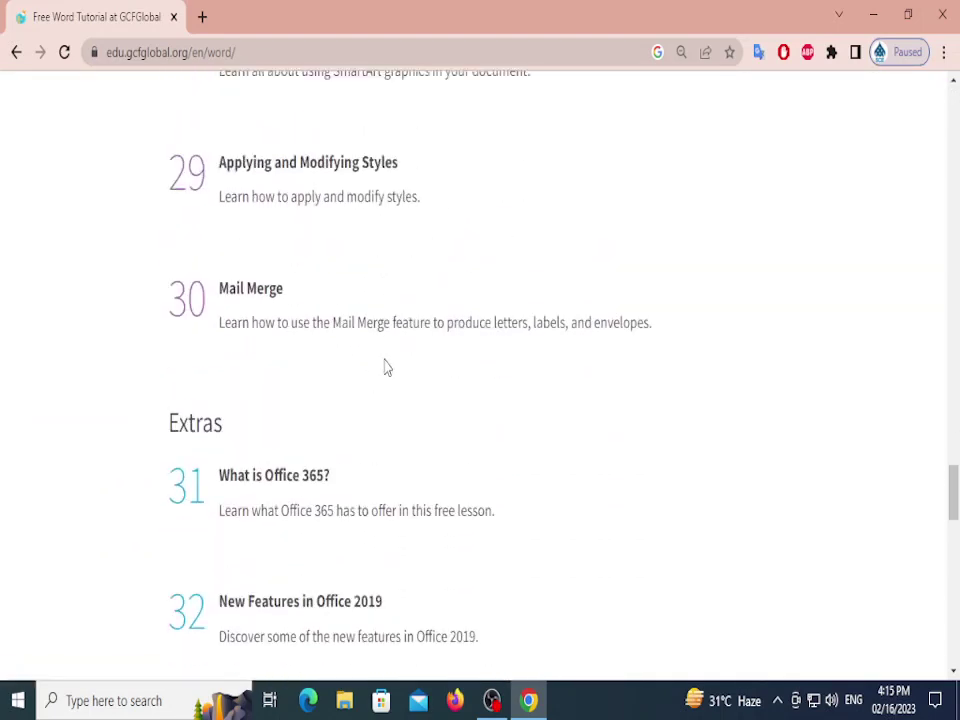
scroll(386, 367, "up", 2)
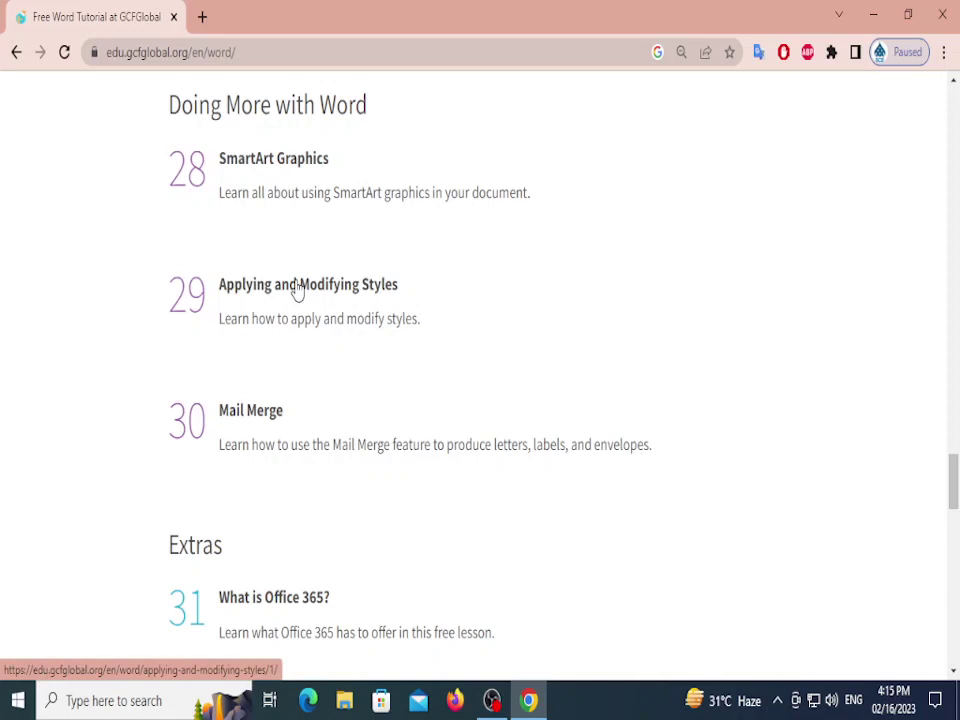
scroll(297, 288, "up", 3)
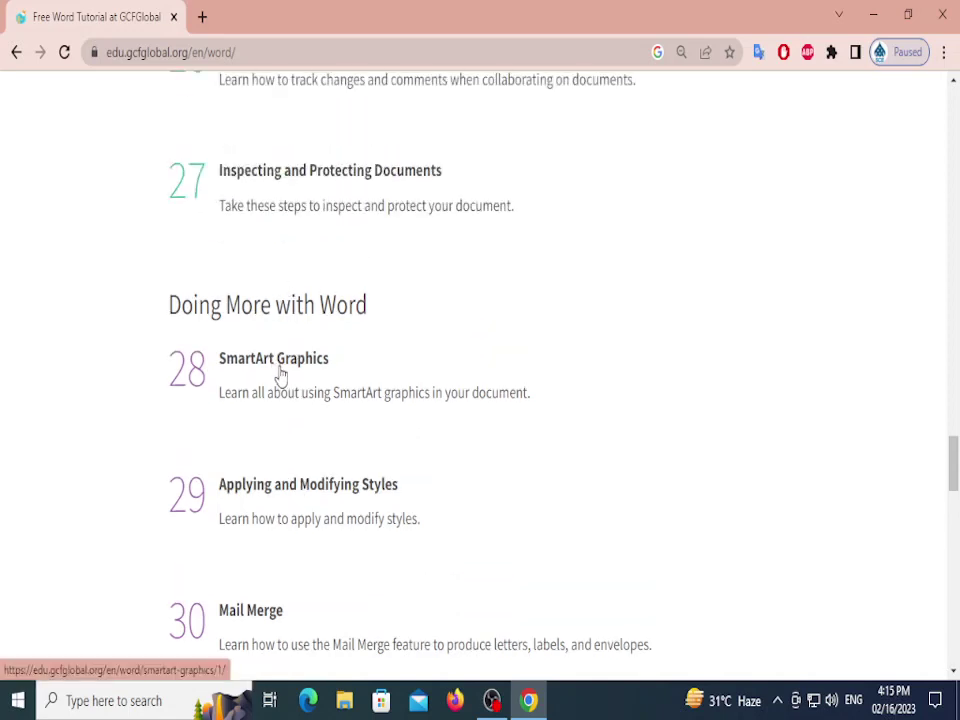
Open the SmartArt Graphics lesson and look at its instructions for inserting a SmartArt graphic
left_click(280, 372)
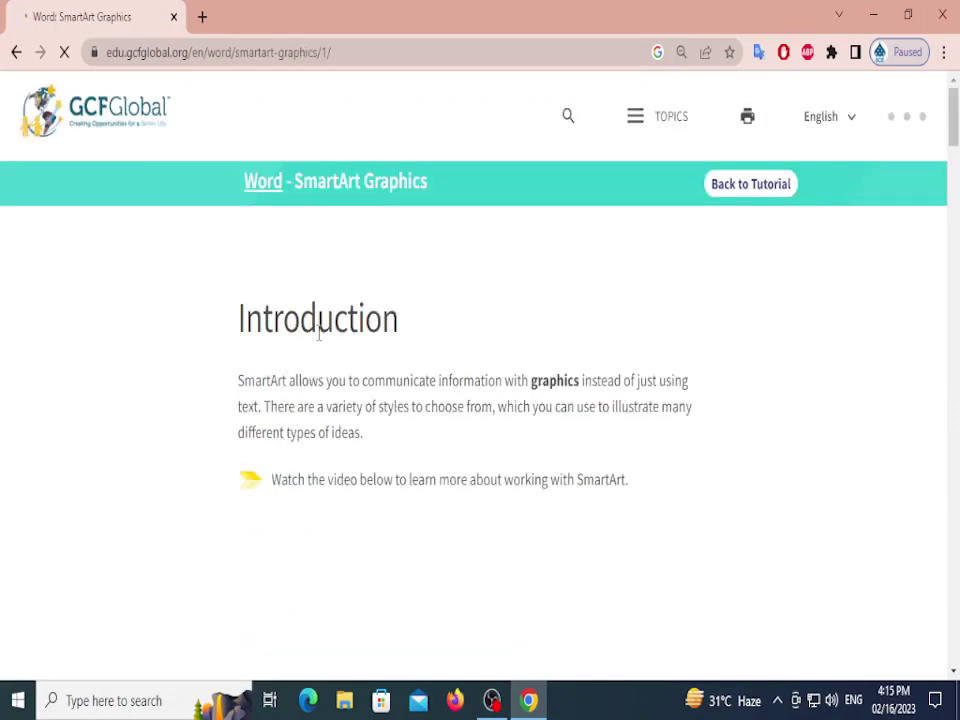
scroll(364, 315, "down", 8)
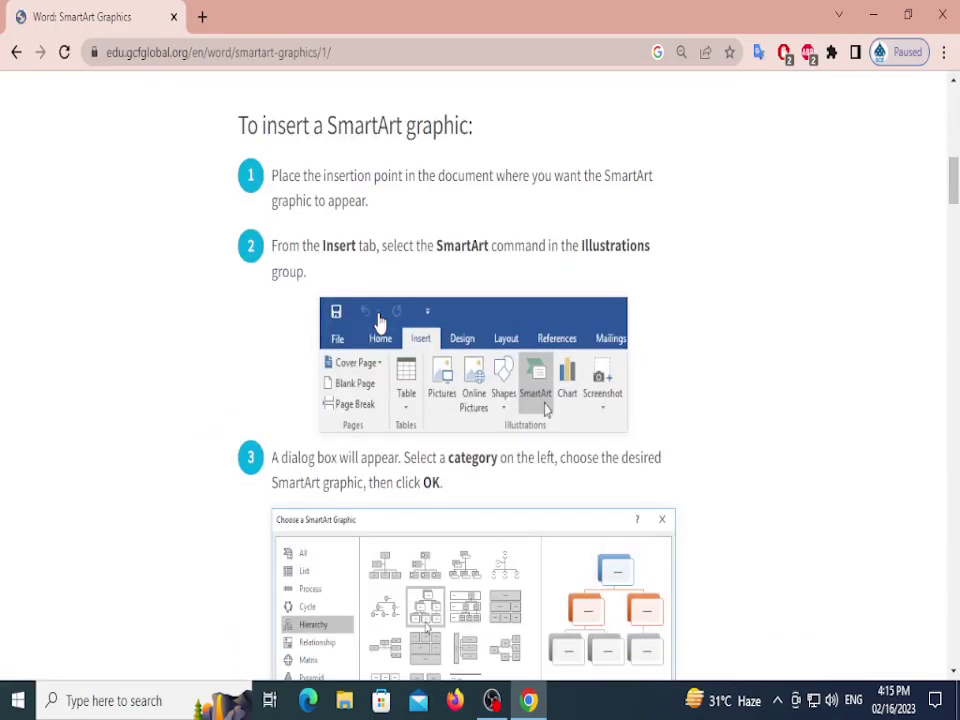
scroll(410, 317, "down", 2)
scroll(443, 315, "up", 1)
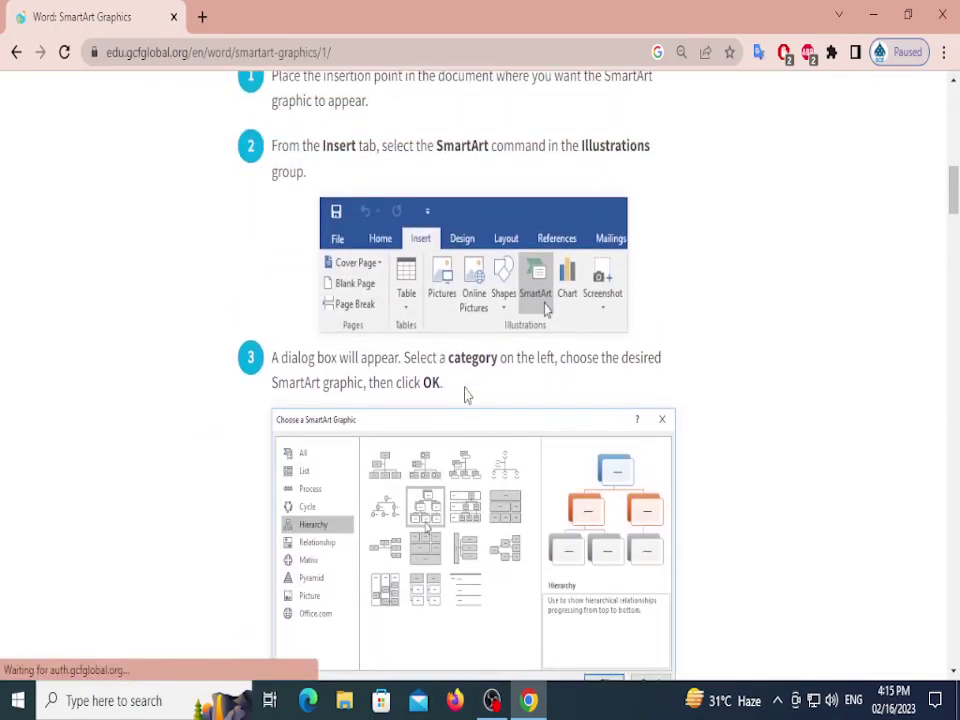
Launch Word by running winword, leave it on its start screen and switch back to the SmartArt lesson in Chrome
key("super+r")
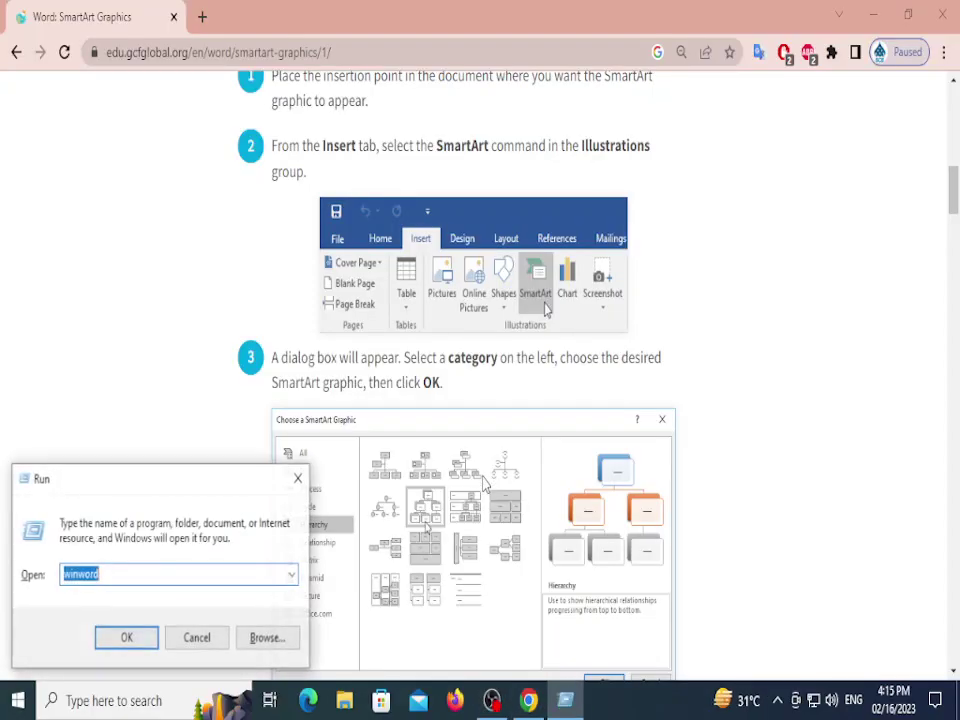
key("Return")
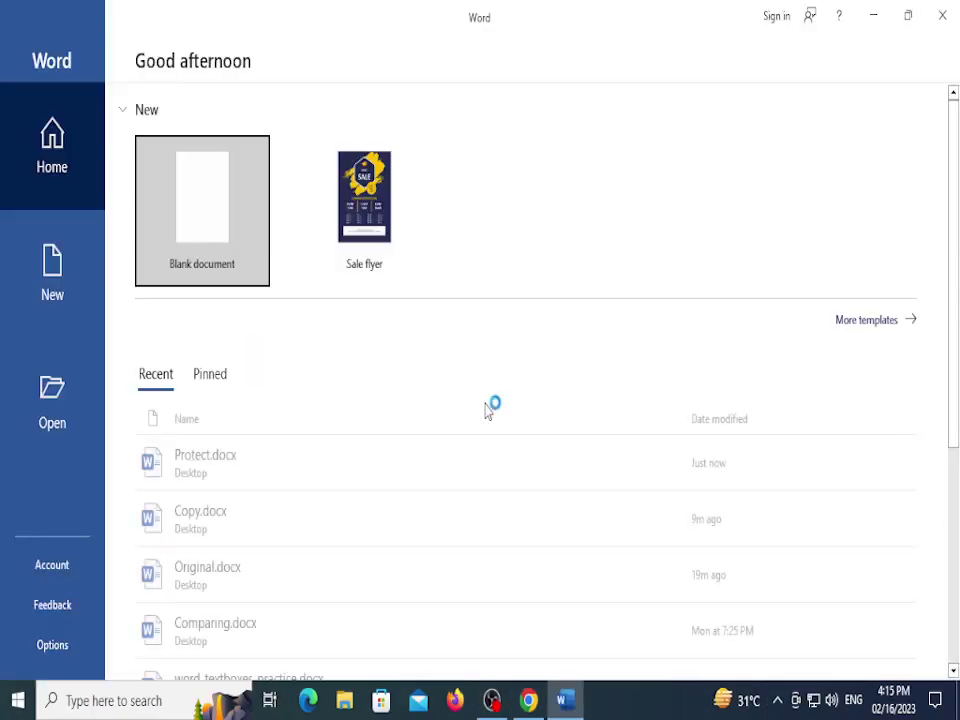
key("alt+Tab")
key("alt+Tab")
key("alt+Tab")
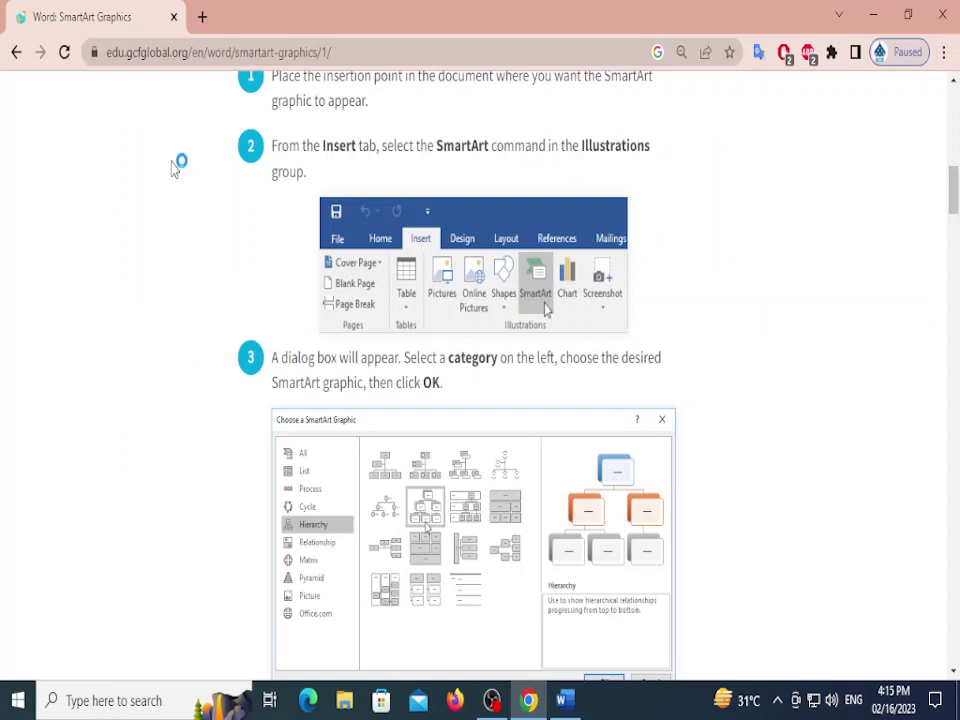
Return to the Word lesson list and open the Mail Merge lesson under Doing More with Word
left_click(16, 58)
scroll(300, 260, "down", 5)
scroll(295, 265, "up", 2)
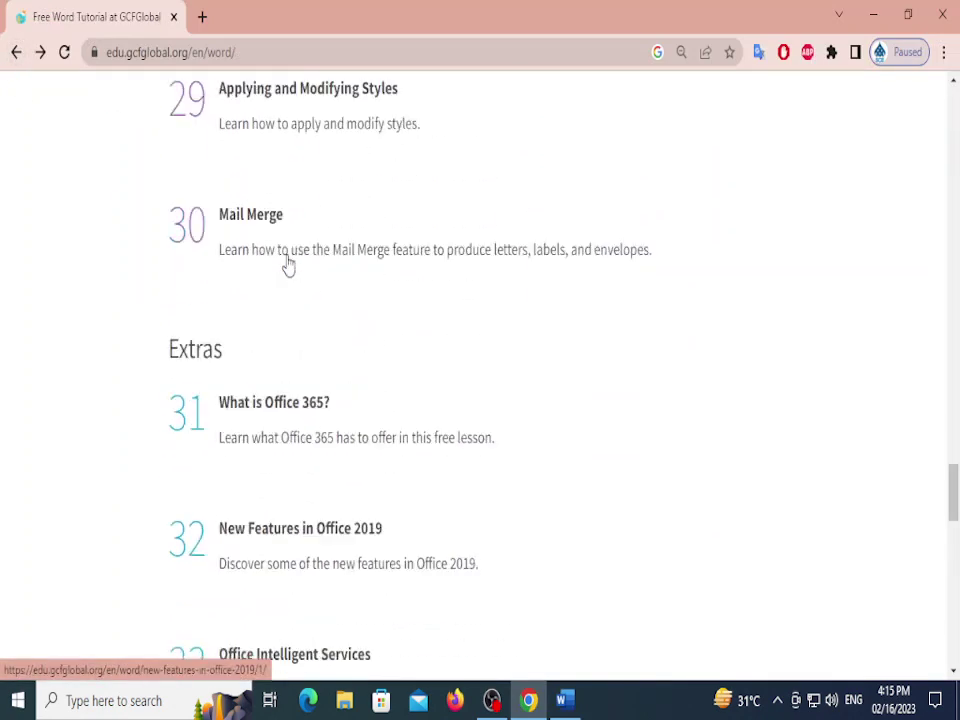
scroll(268, 358, "up", 1)
scroll(261, 377, "down", 1)
scroll(261, 324, "up", 3)
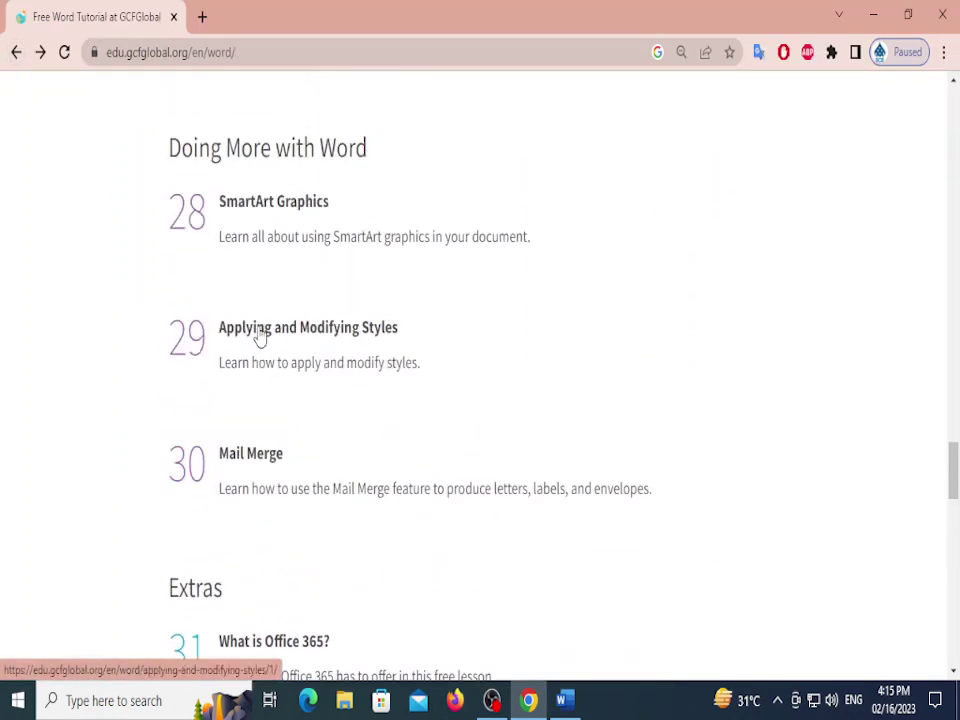
left_click(256, 458)
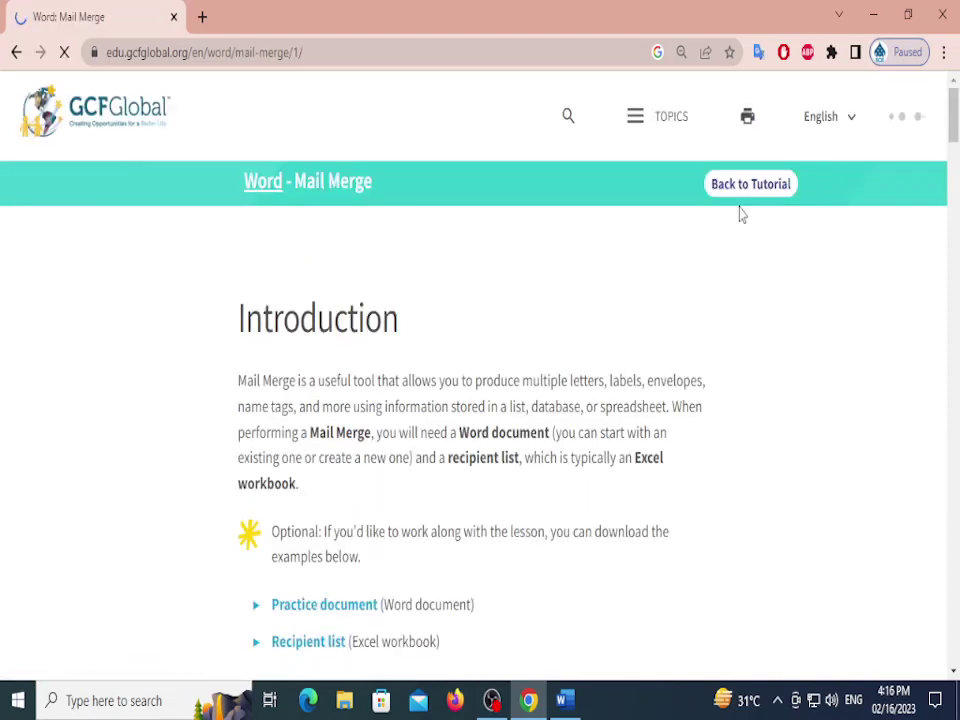
Read through the Mail Merge lesson from the introduction to the Step 4 instructions on inserting recipient data
scroll(955, 130, "down", 1)
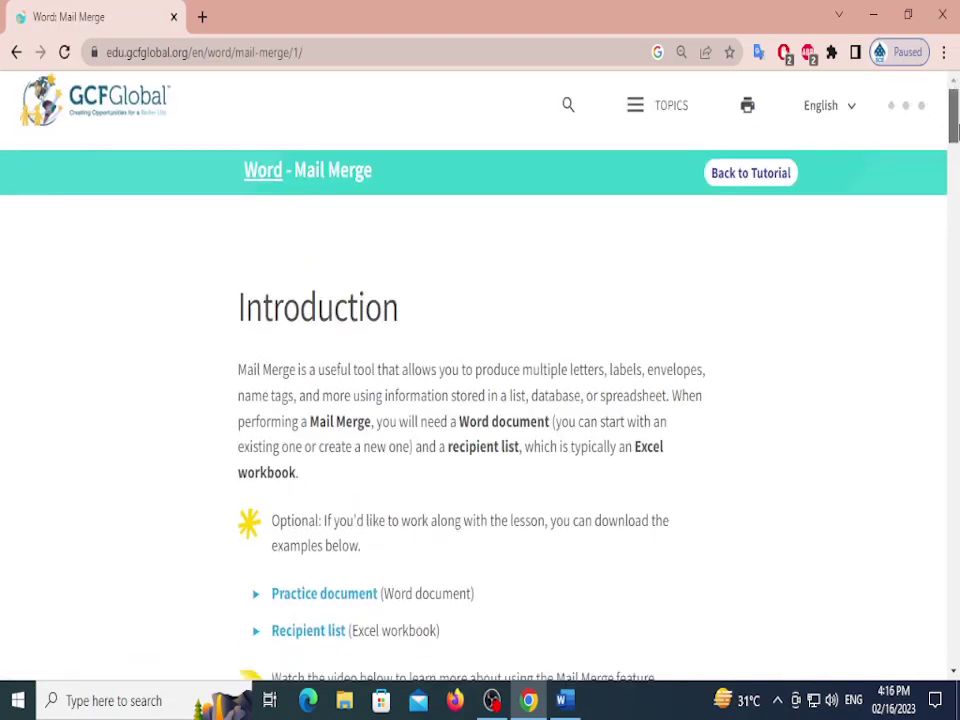
left_click_drag(957, 126, 937, 110)
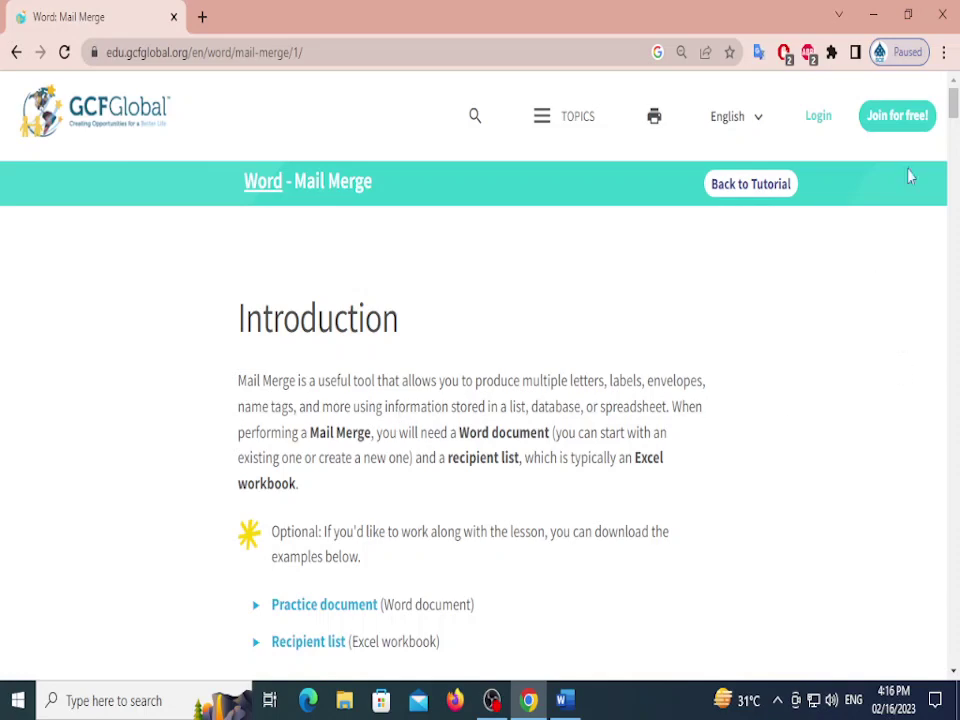
scroll(399, 415, "down", 15)
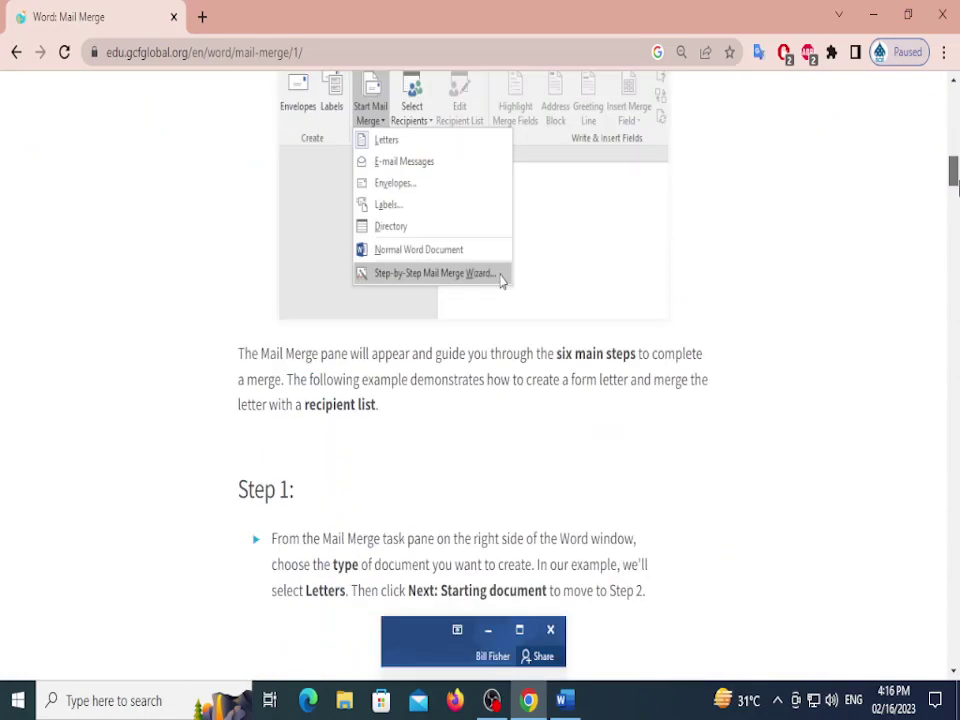
left_click_drag(957, 181, 549, 523)
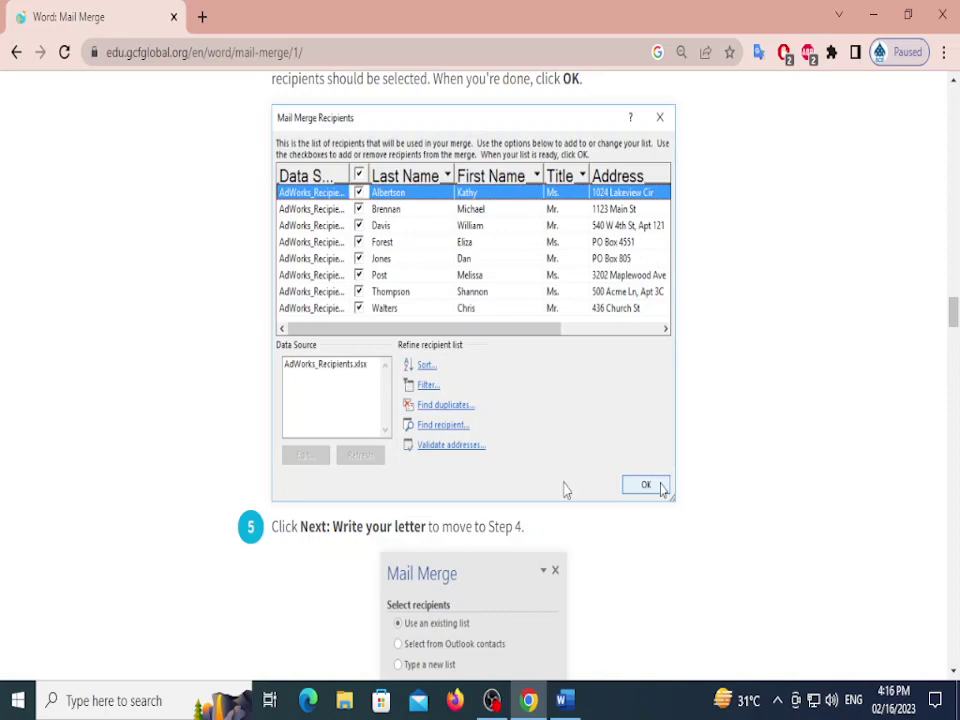
scroll(566, 487, "down", 6)
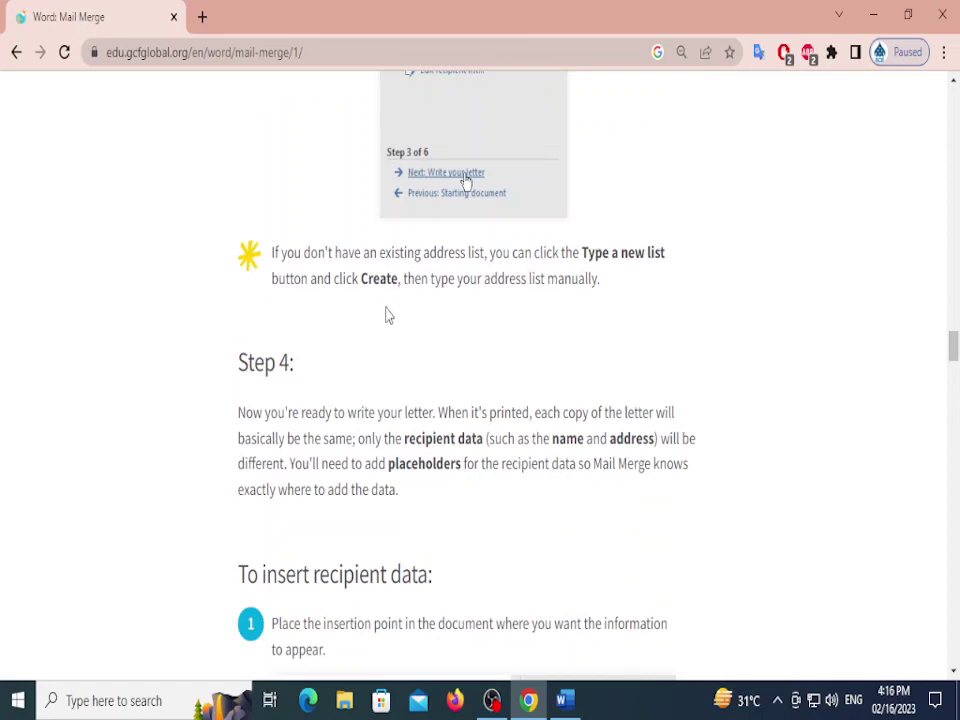
scroll(389, 315, "down", 5)
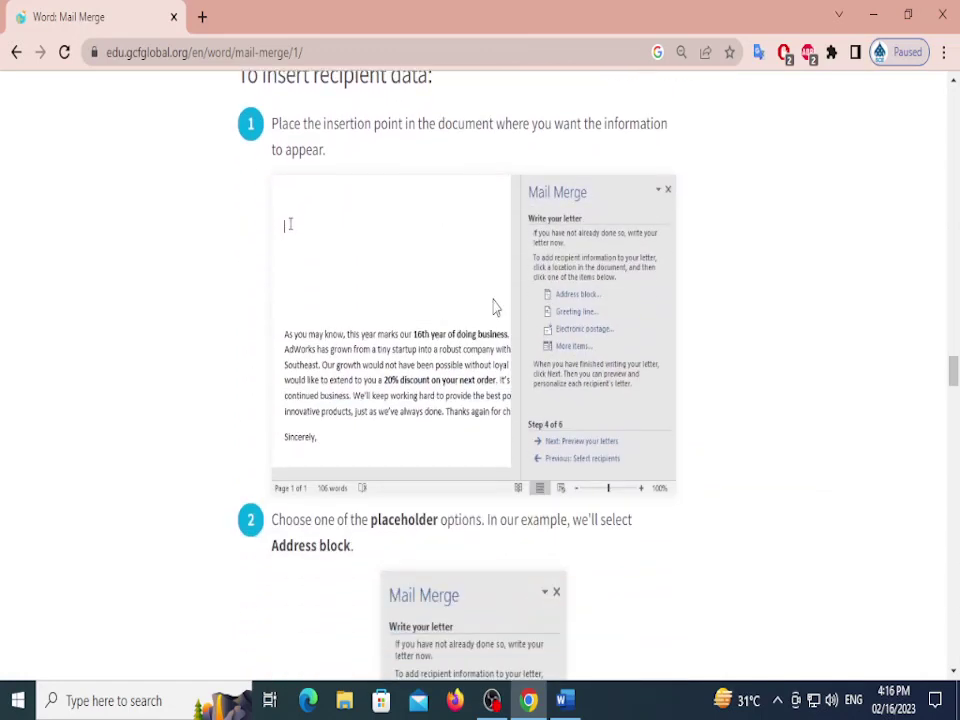
scroll(493, 307, "down", 5)
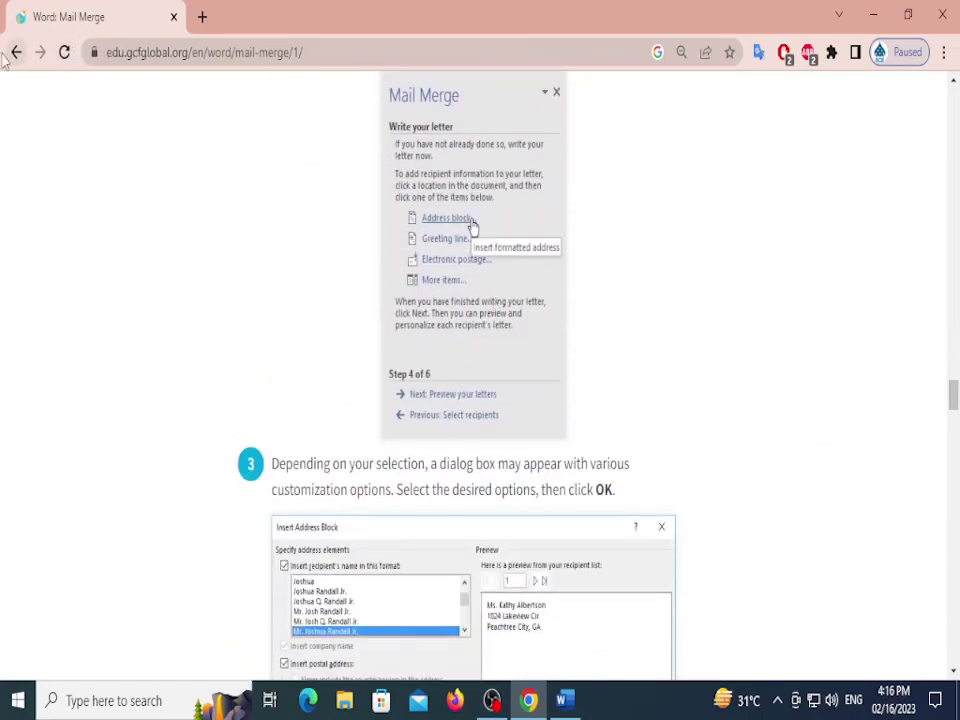
Go back to the lesson list, reopen the SmartArt Graphics lesson and read how to insert, fill and reorganize SmartArt shapes
left_click(16, 52)
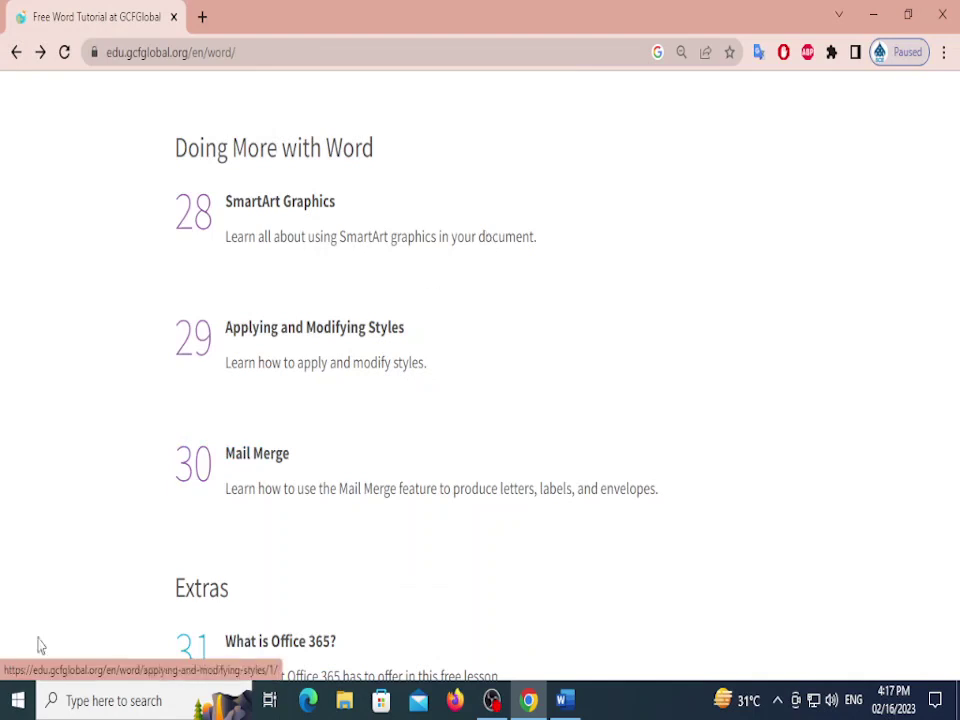
scroll(281, 223, "up", 1)
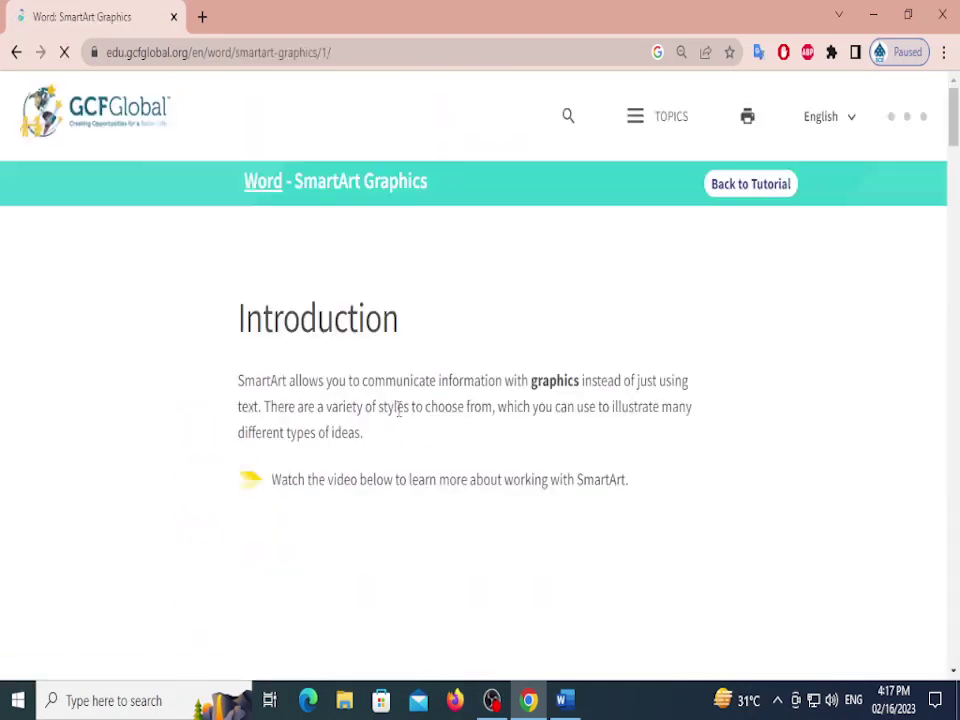
scroll(540, 345, "down", 5)
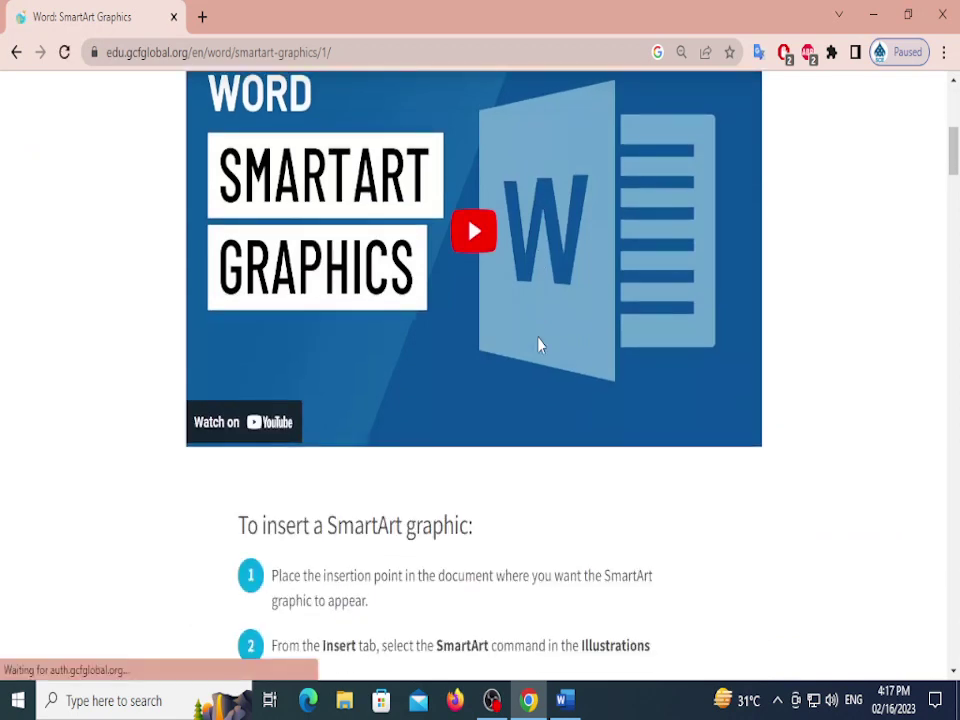
scroll(613, 274, "down", 6)
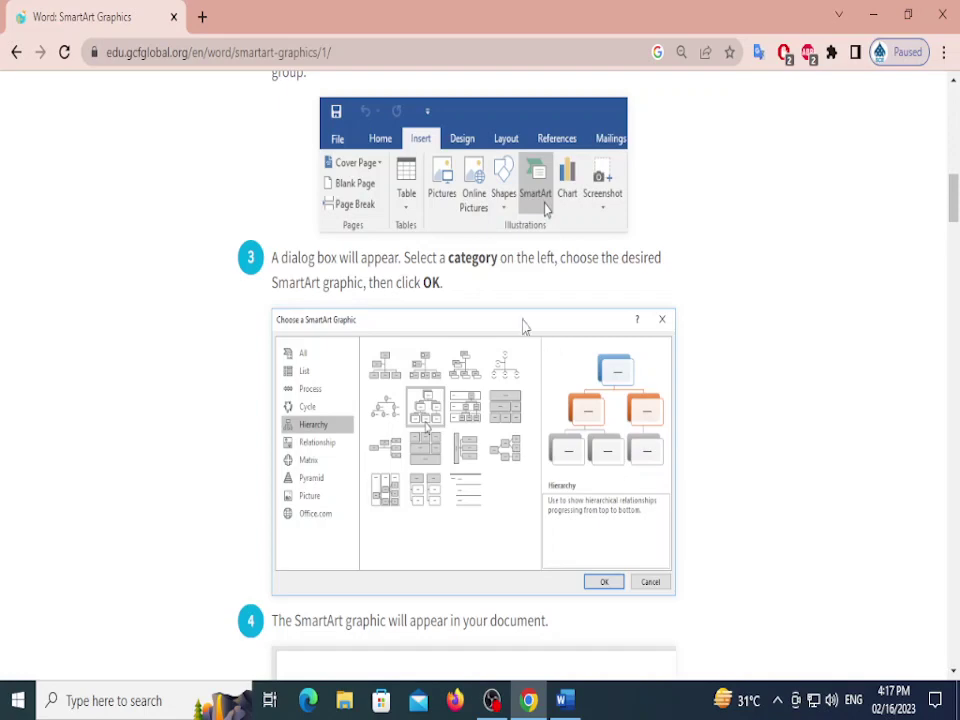
scroll(535, 527, "down", 4)
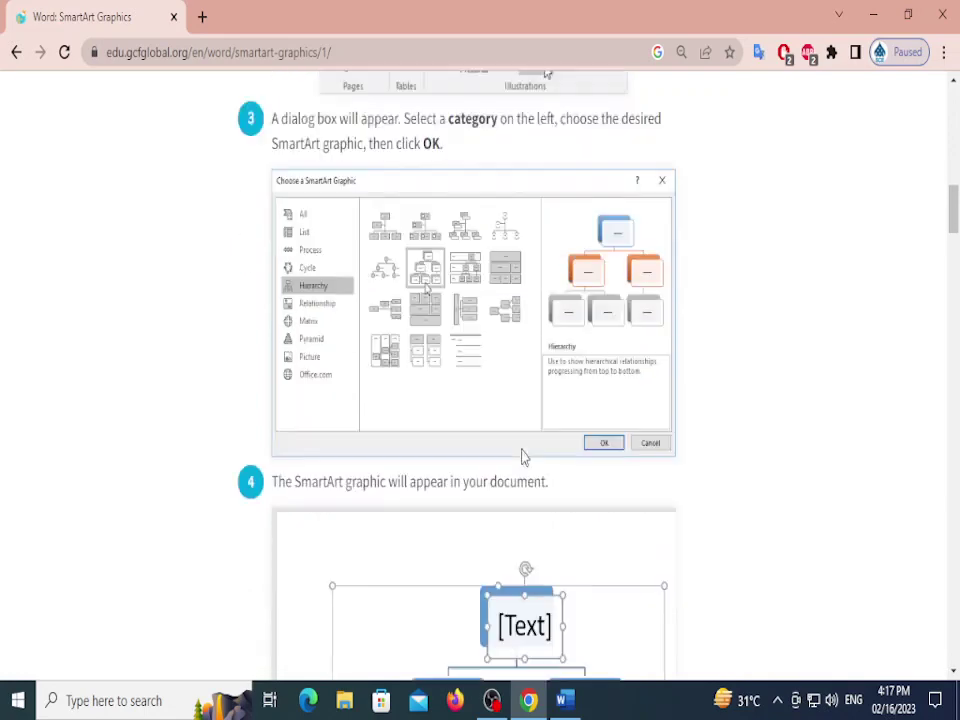
scroll(548, 375, "down", 9)
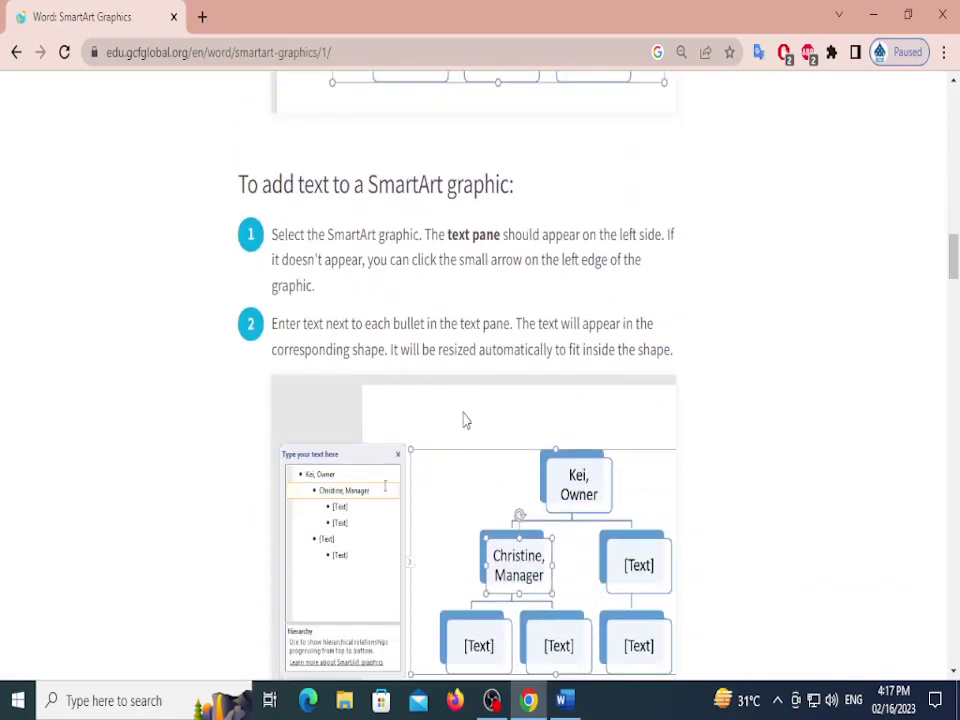
scroll(500, 410, "down", 15)
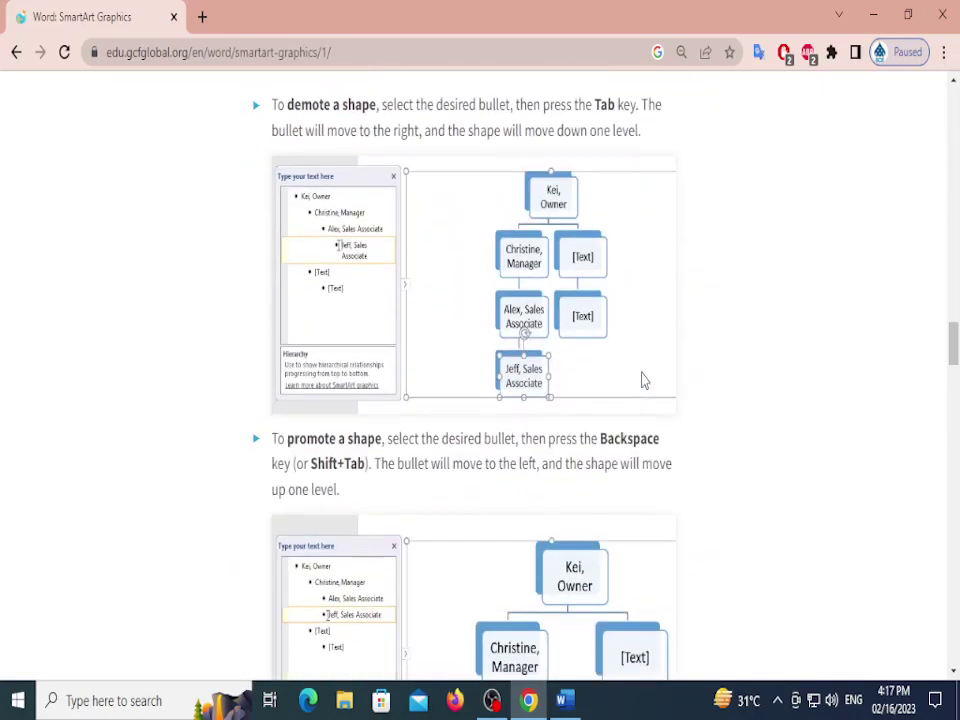
scroll(604, 461, "down", 12)
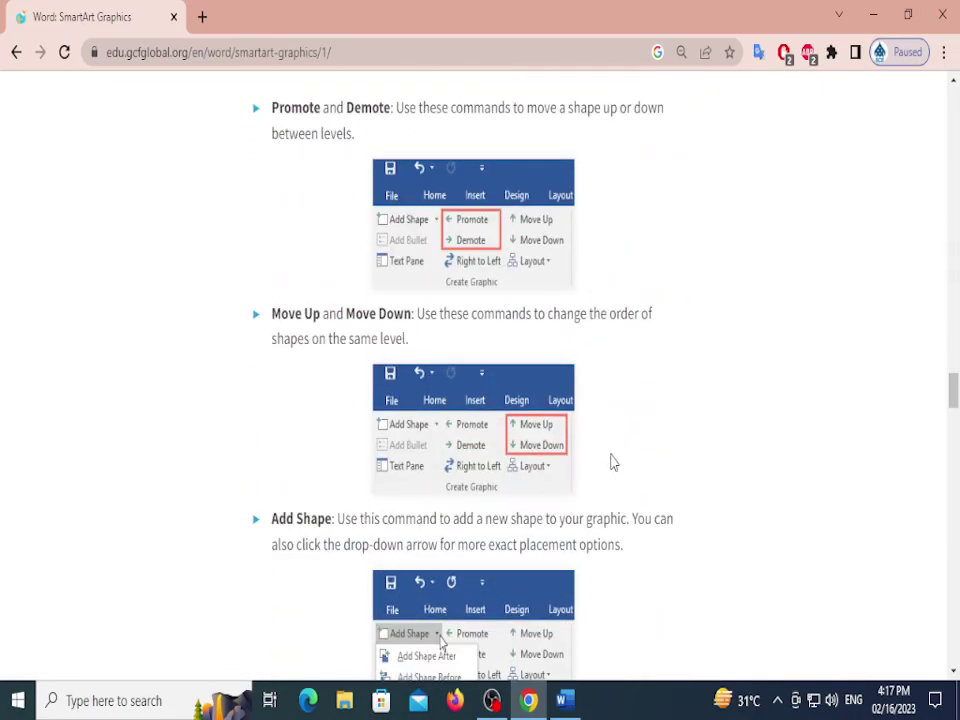
Start Word by running winword and create a blank document
key("super+r")
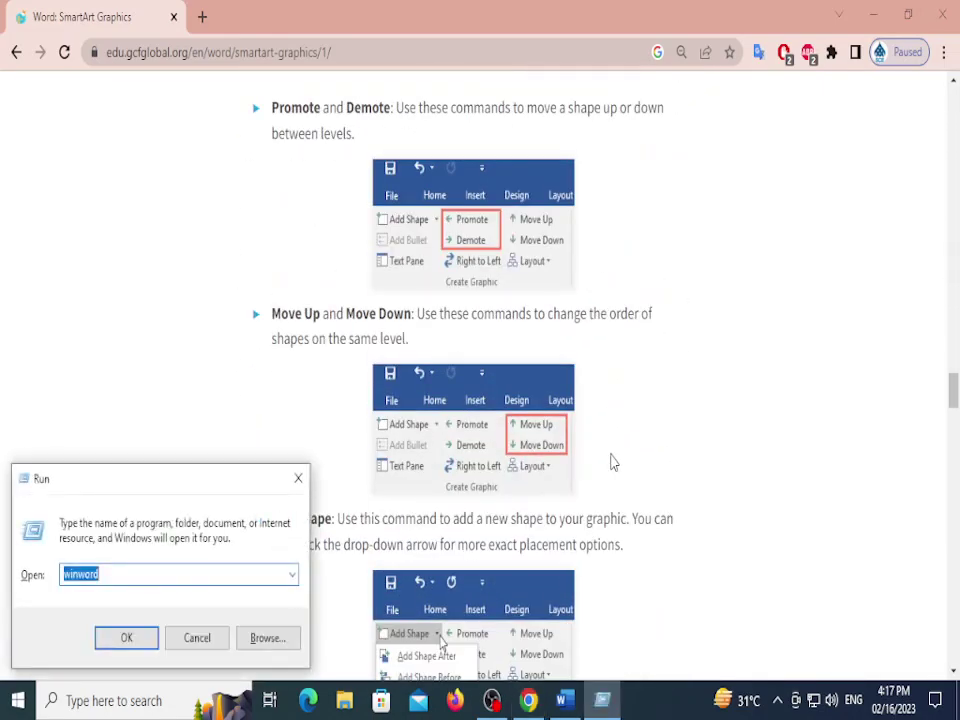
key("Return")
left_click(250, 247)
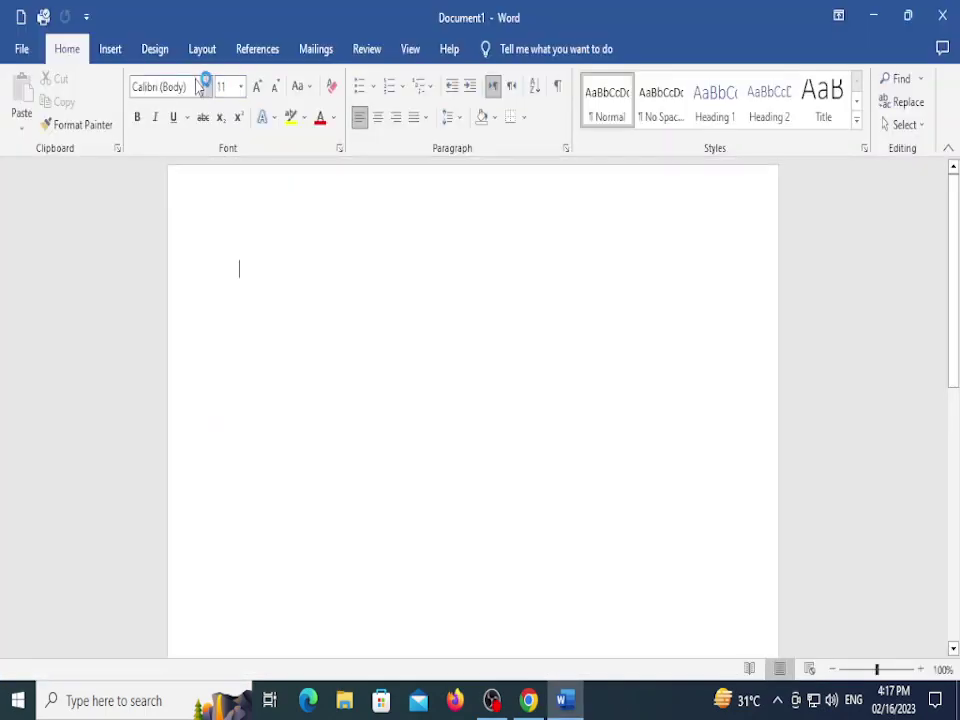
Switch to Chrome to recheck the SmartArt lesson's earlier sections, and return to the blank Word document
key("alt+Tab")
scroll(443, 381, "up", 10)
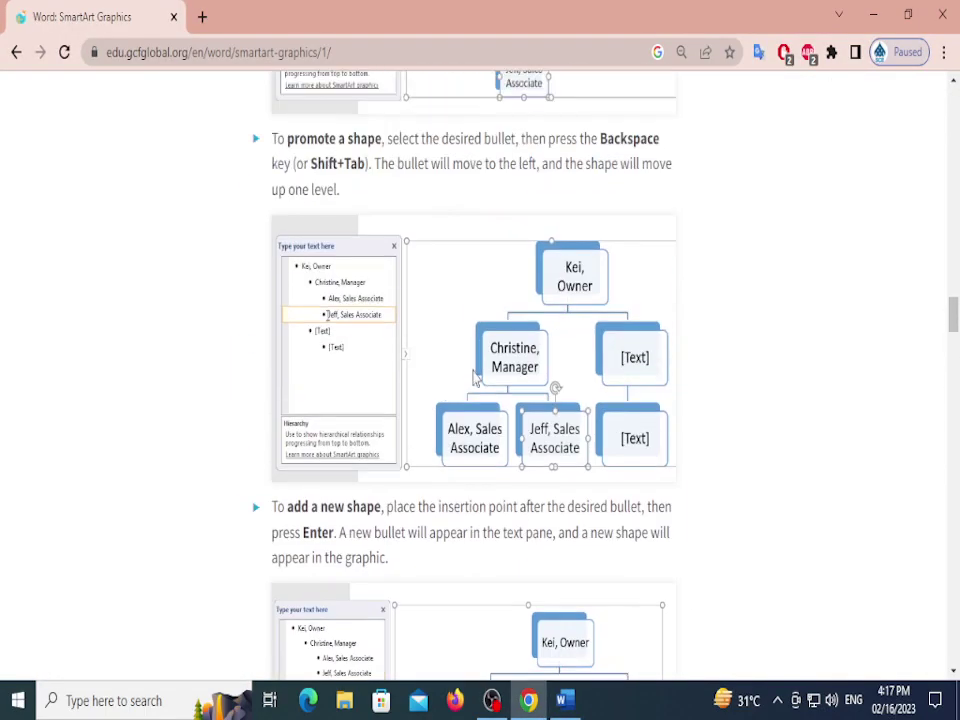
scroll(958, 343, "up", 10)
key("alt+Tab")
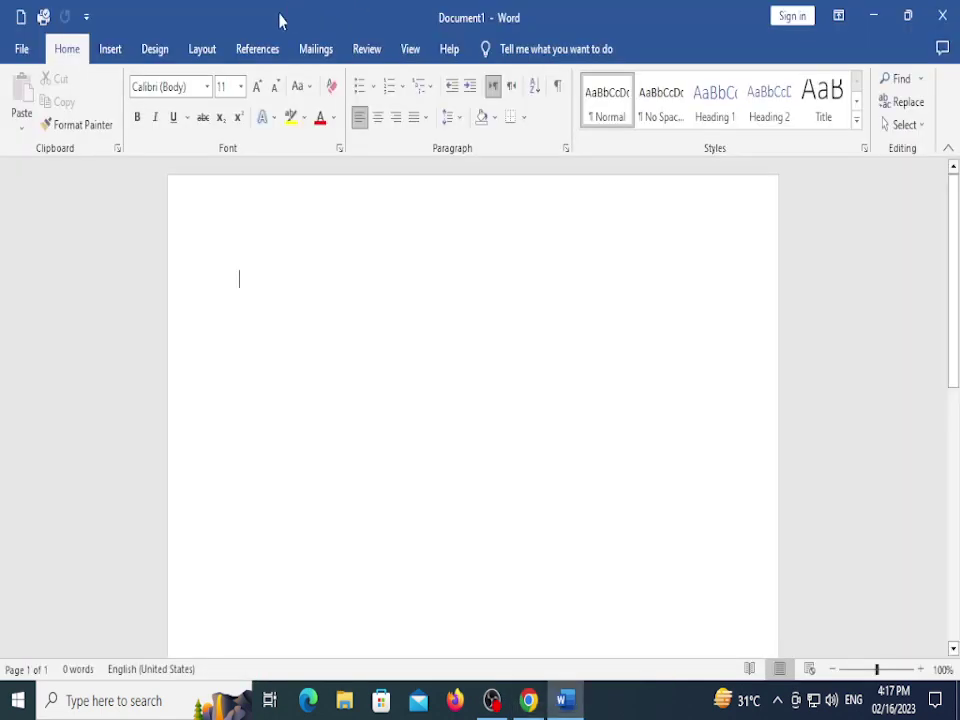
Open the Choose a SmartArt Graphic dialog and look through its layout categories from List to Office.com and back to Process
left_click(108, 50)
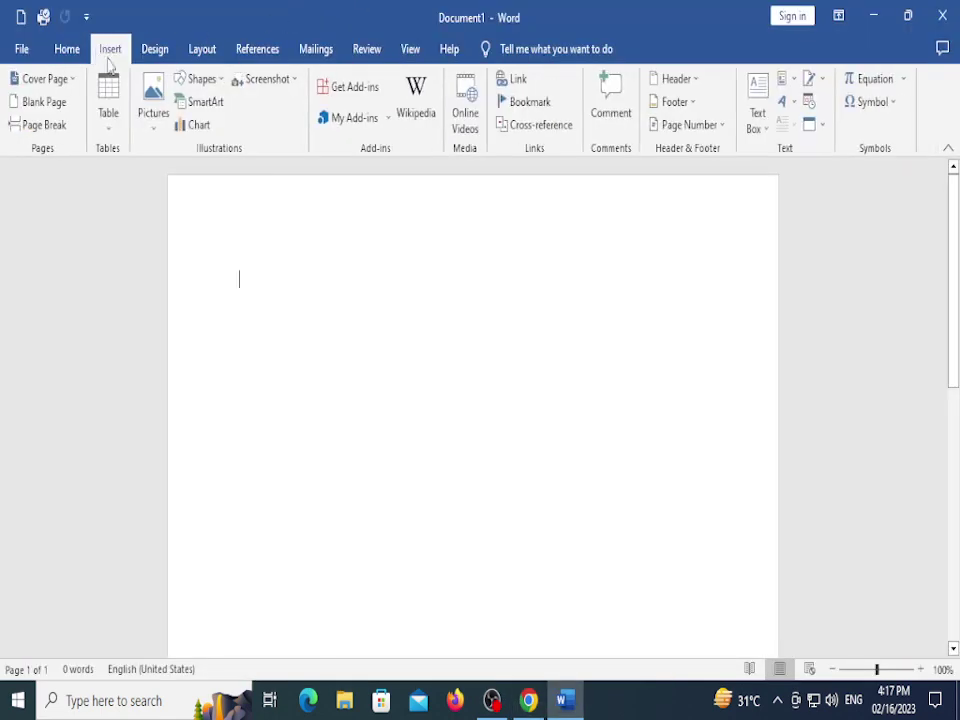
left_click(215, 110)
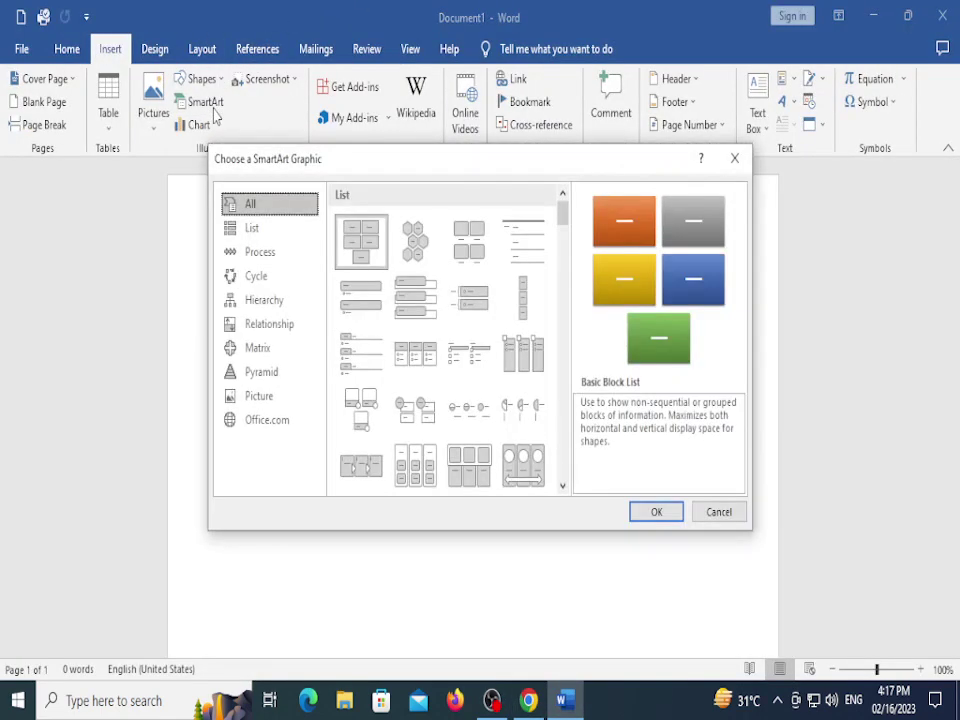
left_click(252, 228)
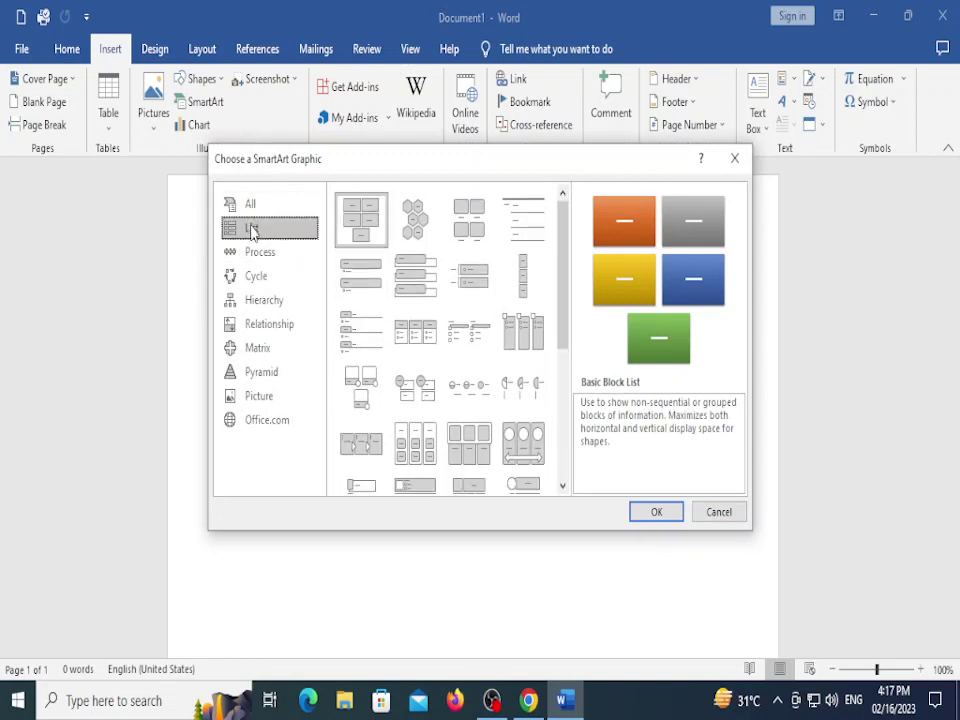
left_click(258, 252)
left_click(256, 276)
left_click(262, 300)
left_click(258, 326)
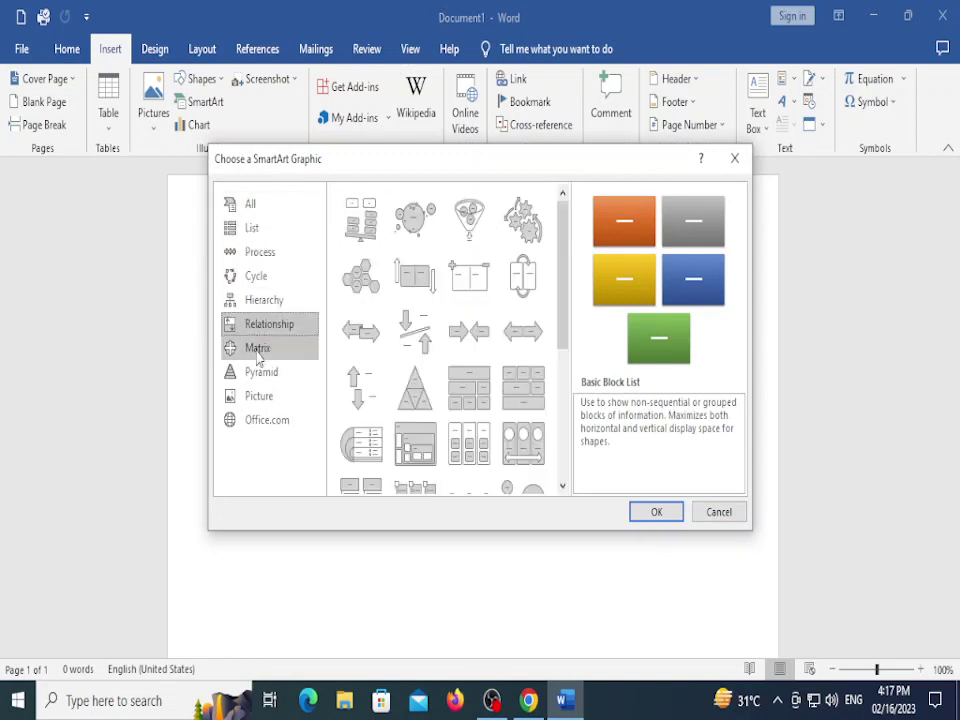
left_click(257, 348)
left_click(258, 372)
left_click(258, 396)
left_click(256, 421)
left_click(258, 396)
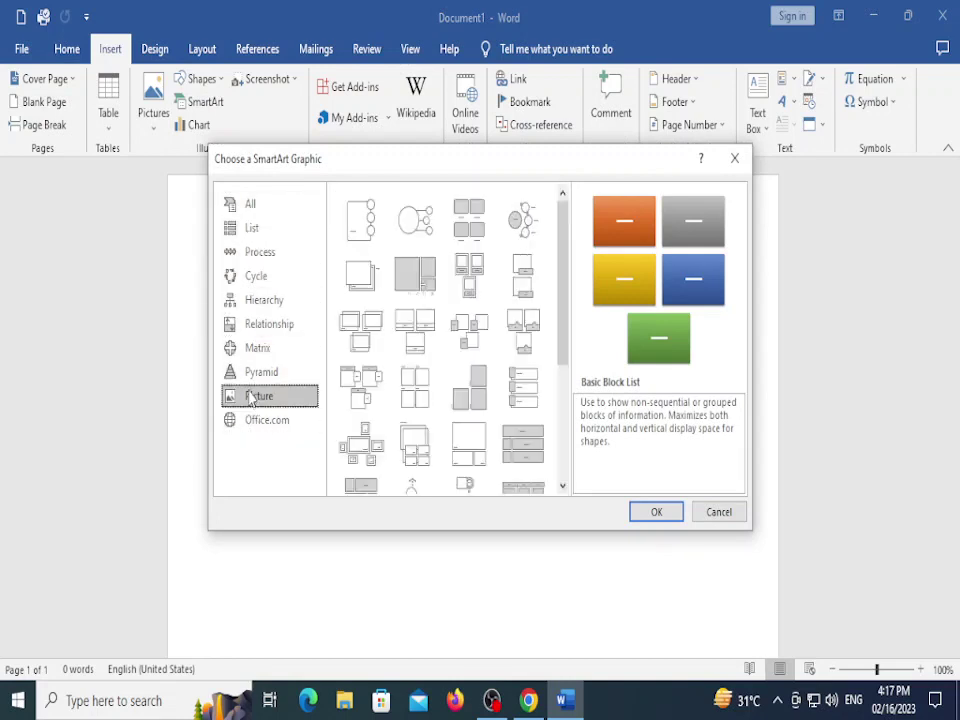
left_click(258, 372)
left_click(257, 348)
left_click(258, 324)
left_click(262, 300)
left_click(254, 277)
left_click(255, 252)
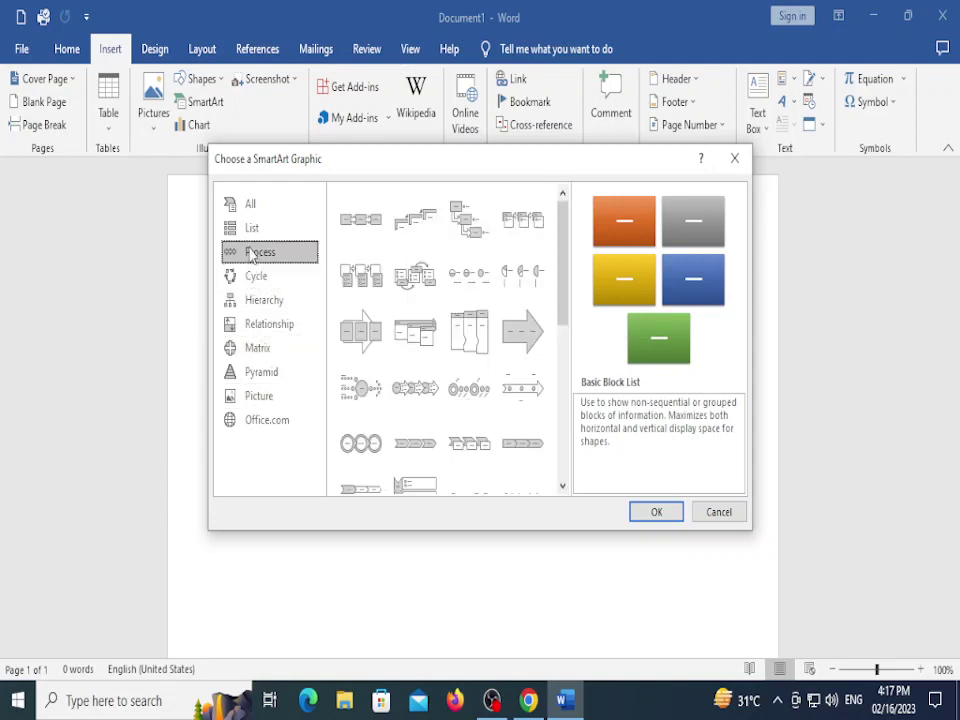
Insert a Basic Cycle SmartArt graphic from the Cycle category and browse its style and layout galleries without applying any
left_click(256, 276)
left_click(361, 234)
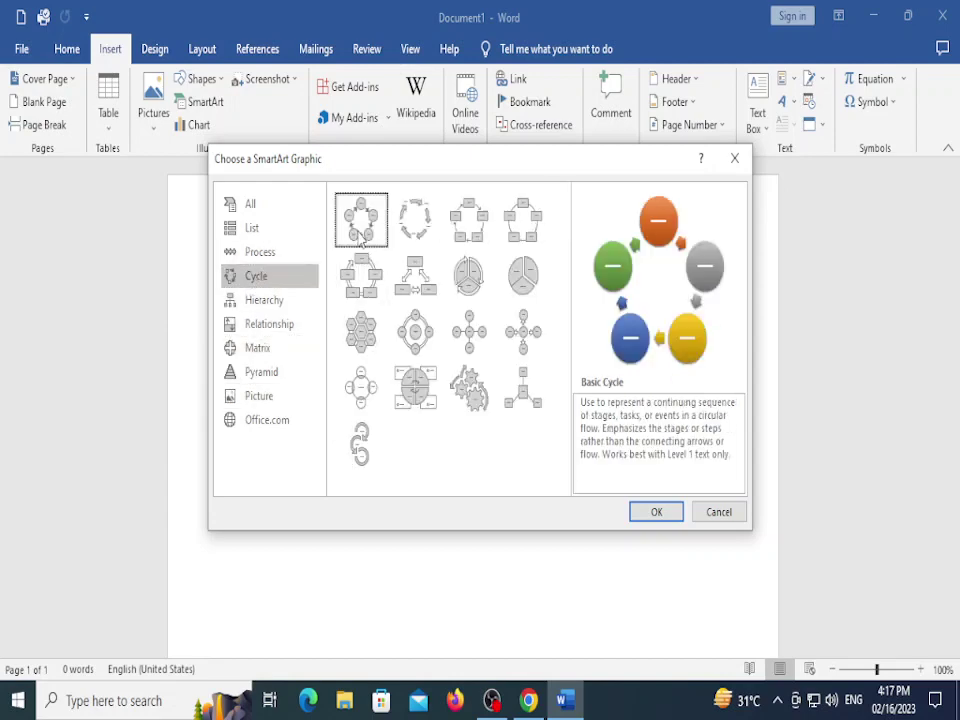
left_click(672, 508)
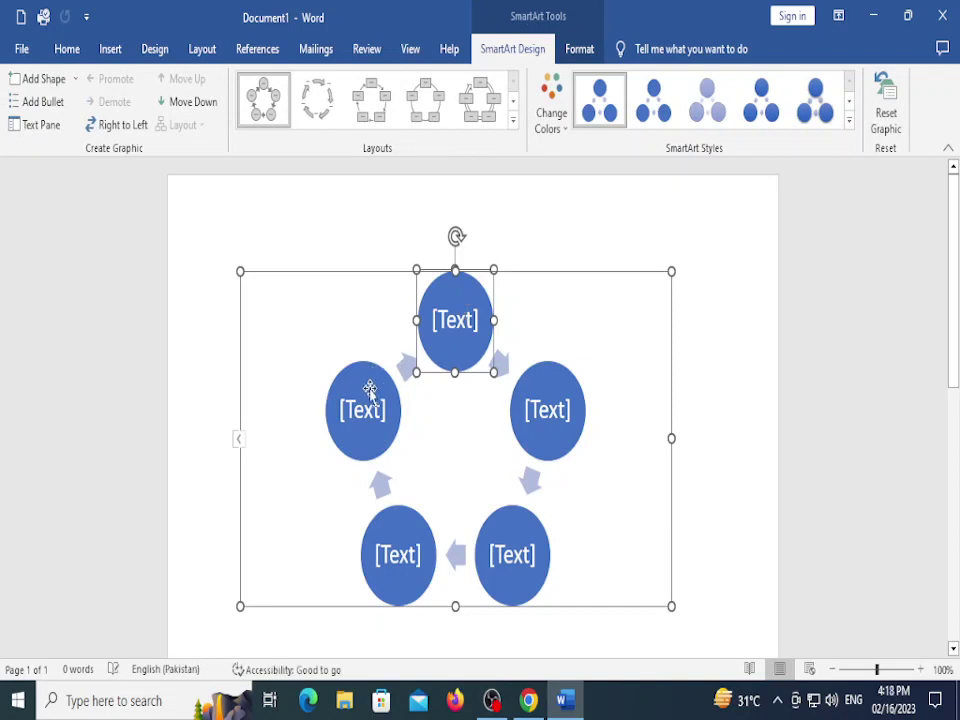
left_click(848, 120)
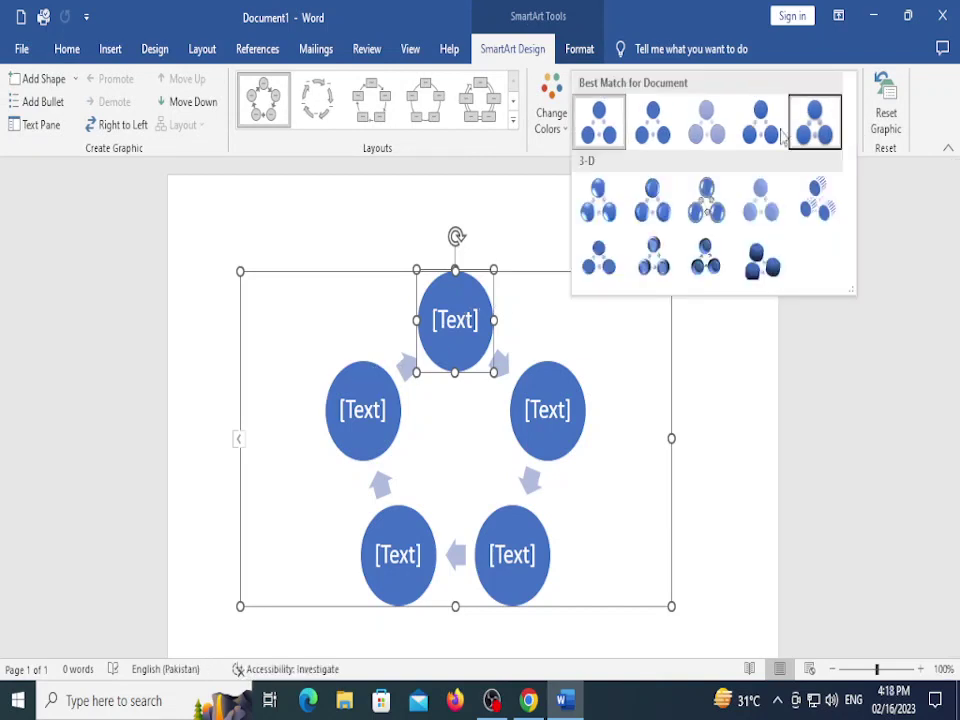
left_click(511, 124)
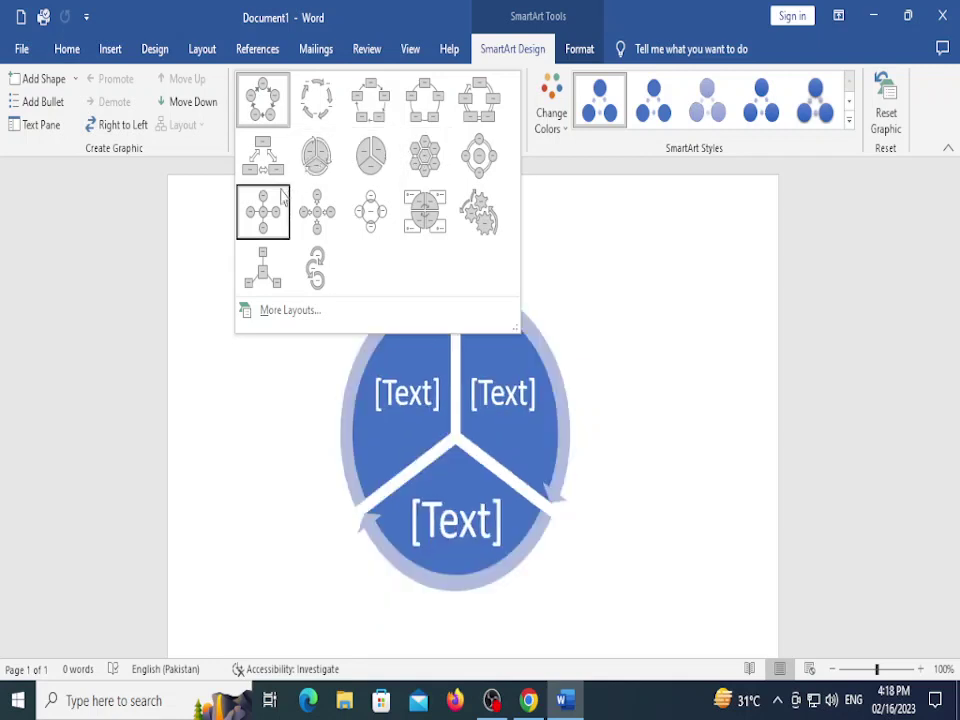
left_click(517, 297)
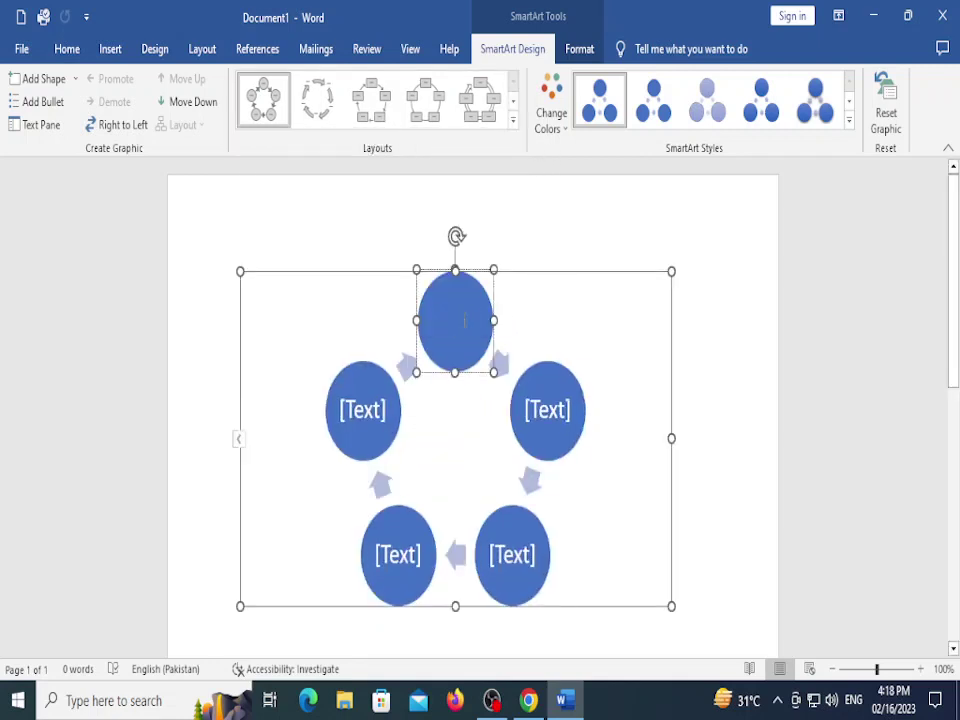
Enter "dfsh" in the cycle's uppermost circle, erase it, and preview the color variations without applying one
type("dfsh")
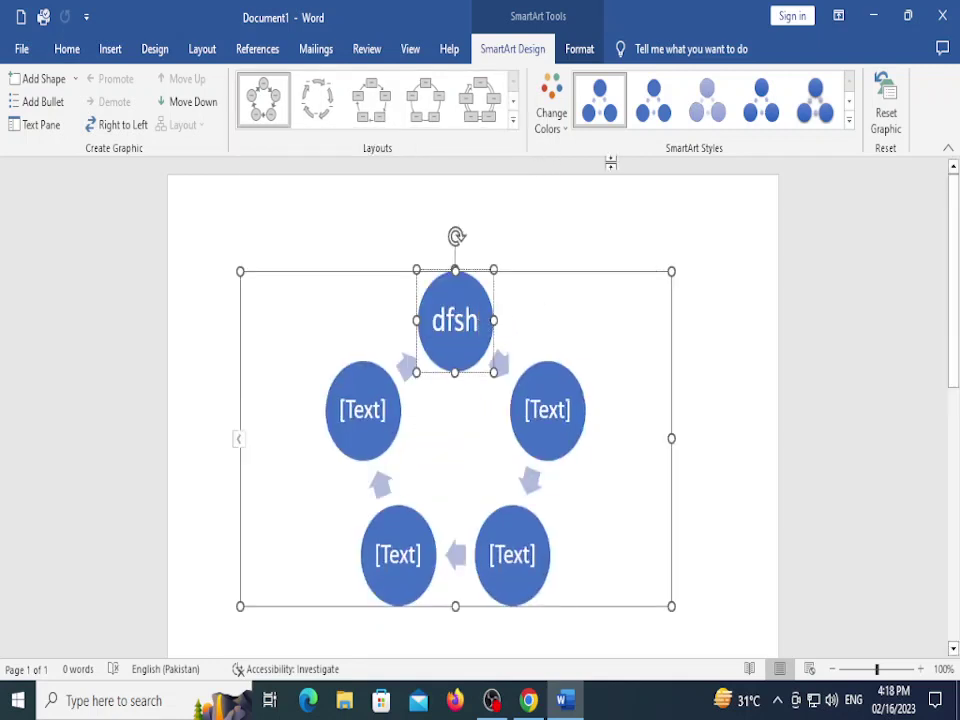
key("BackSpace")
key("BackSpace")
key("BackSpace")
key("BackSpace")
left_click(552, 118)
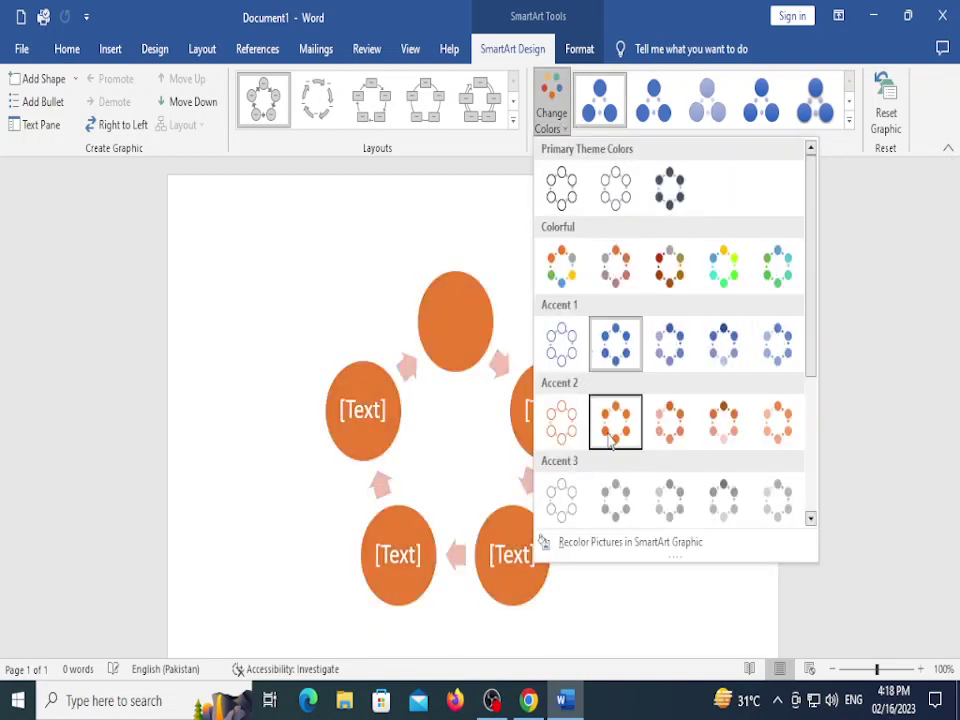
left_click(137, 112)
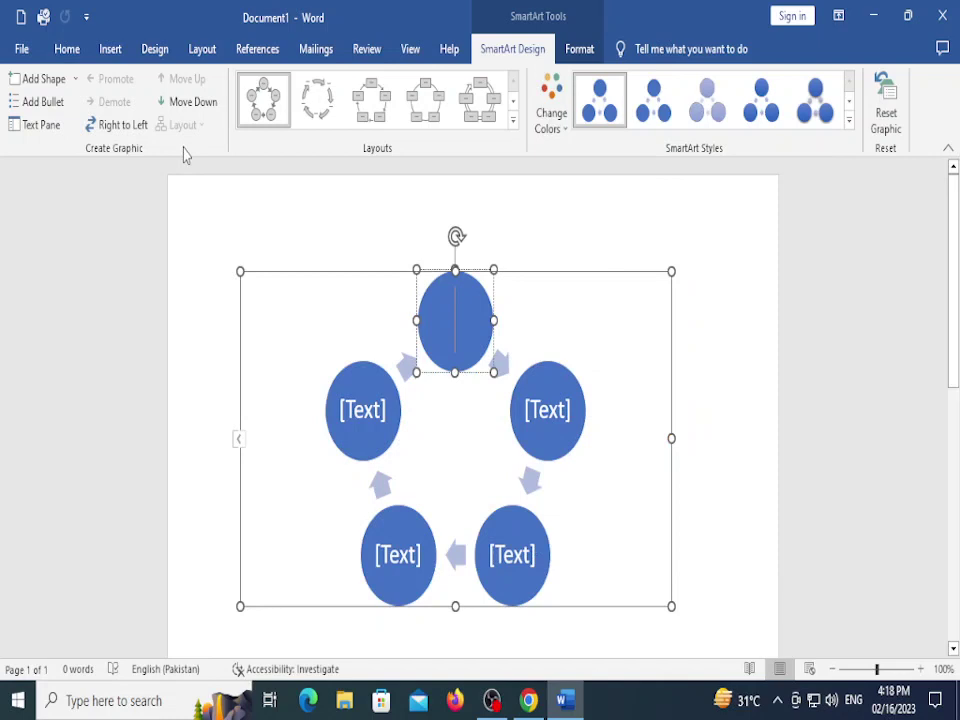
Toggle the cycle's right-to-left direction and change its layout to rounded boxes joined by a plain ring without arrows
left_click(120, 125)
left_click(128, 126)
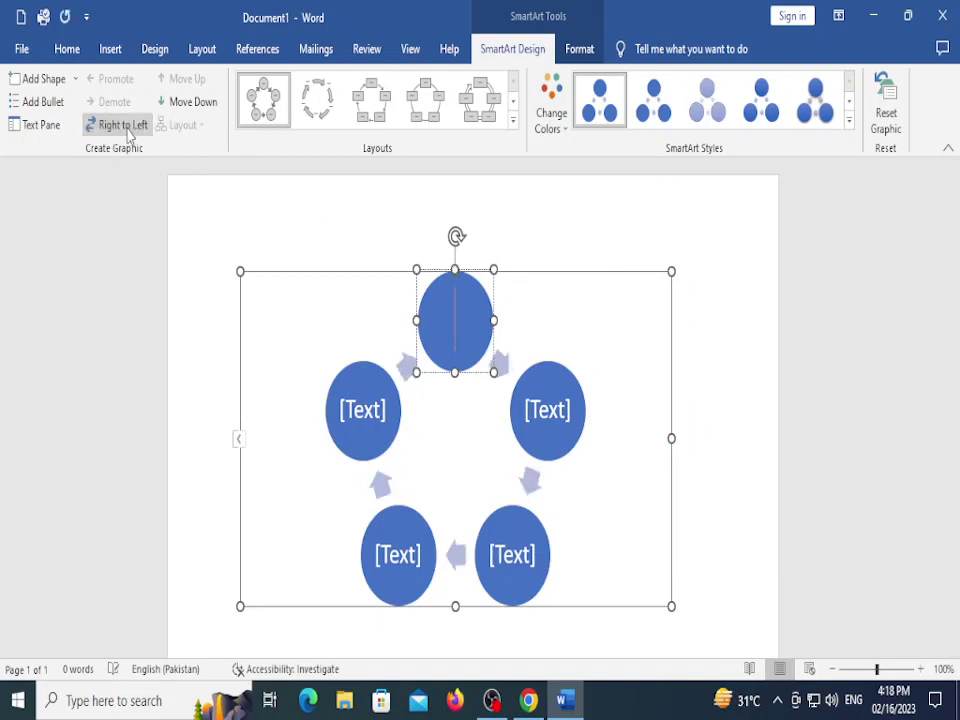
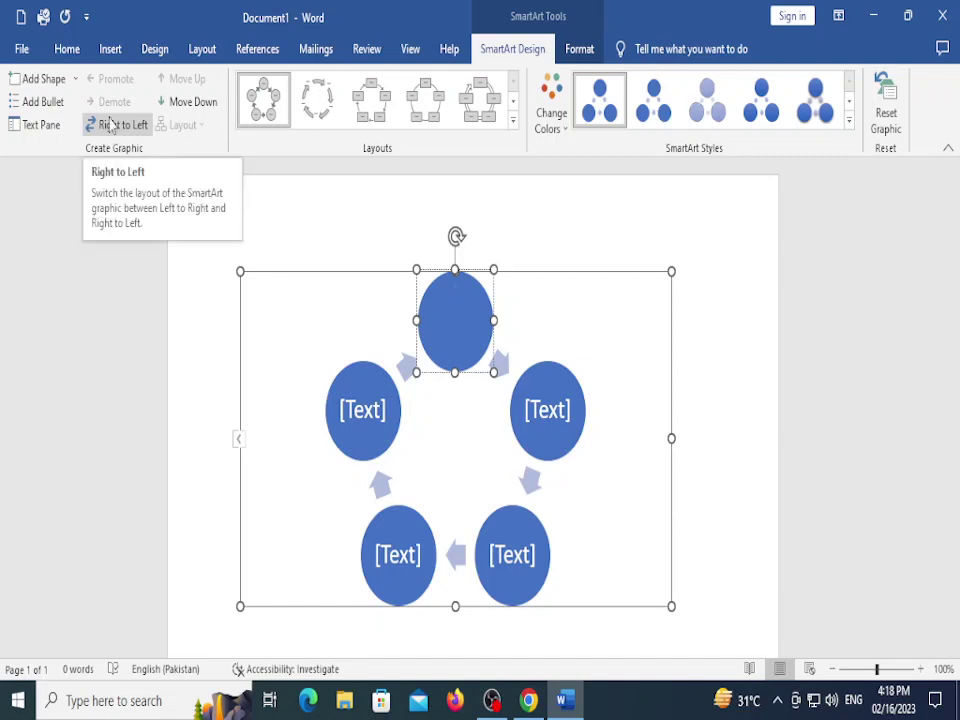
left_click(423, 105)
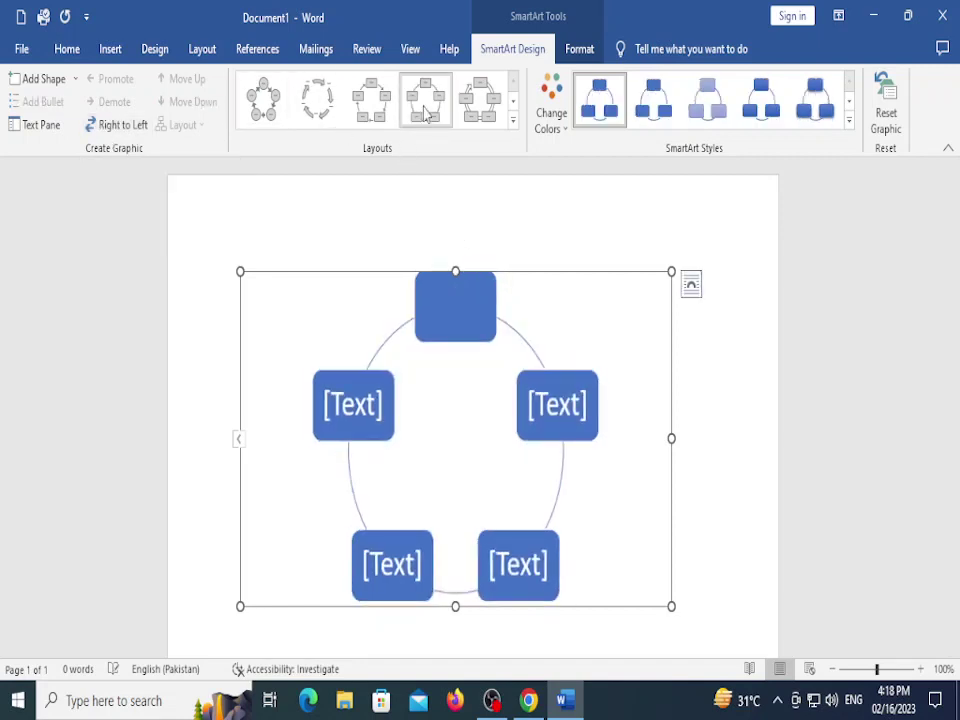
left_click(125, 128)
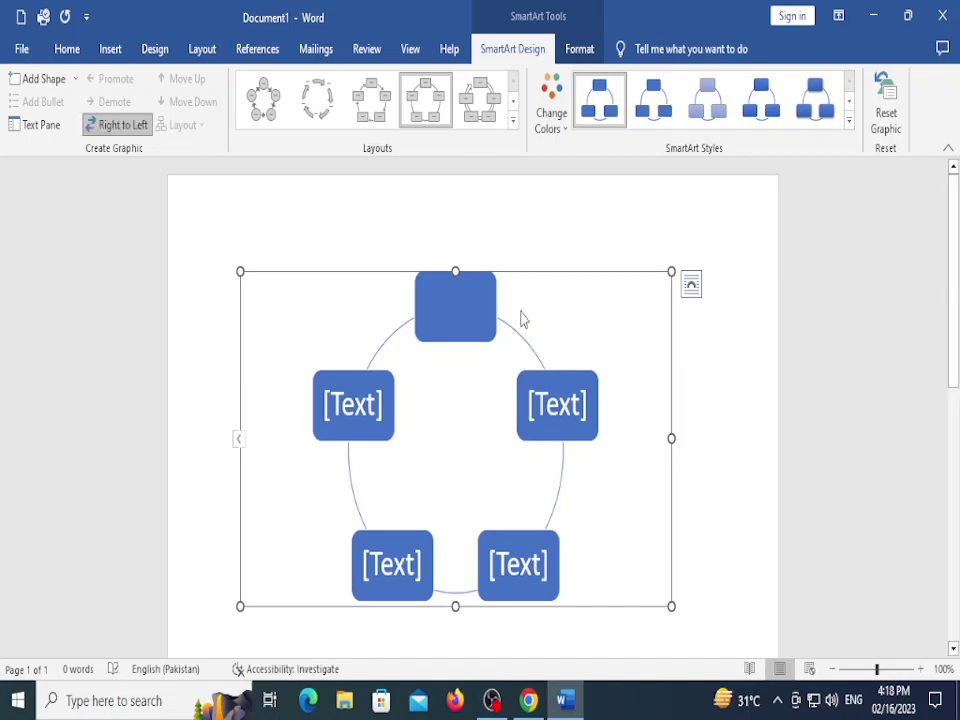
Set the cycle graphic's text wrapping to Square and shrink the graphic by its upper corner
left_click(720, 310)
left_click(537, 403)
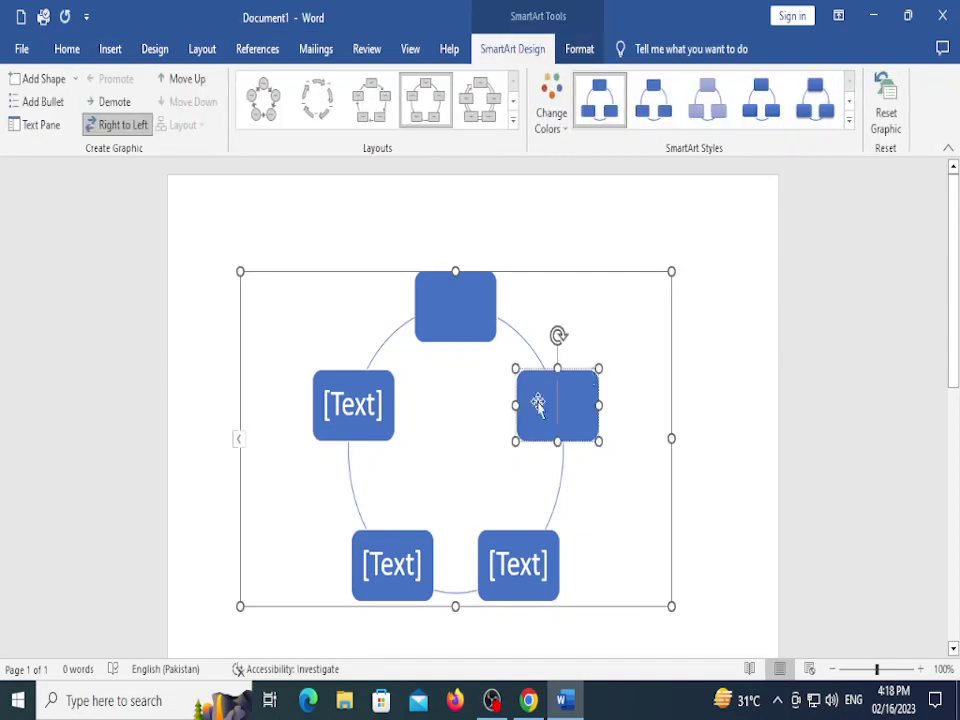
left_click(617, 302)
left_click(691, 285)
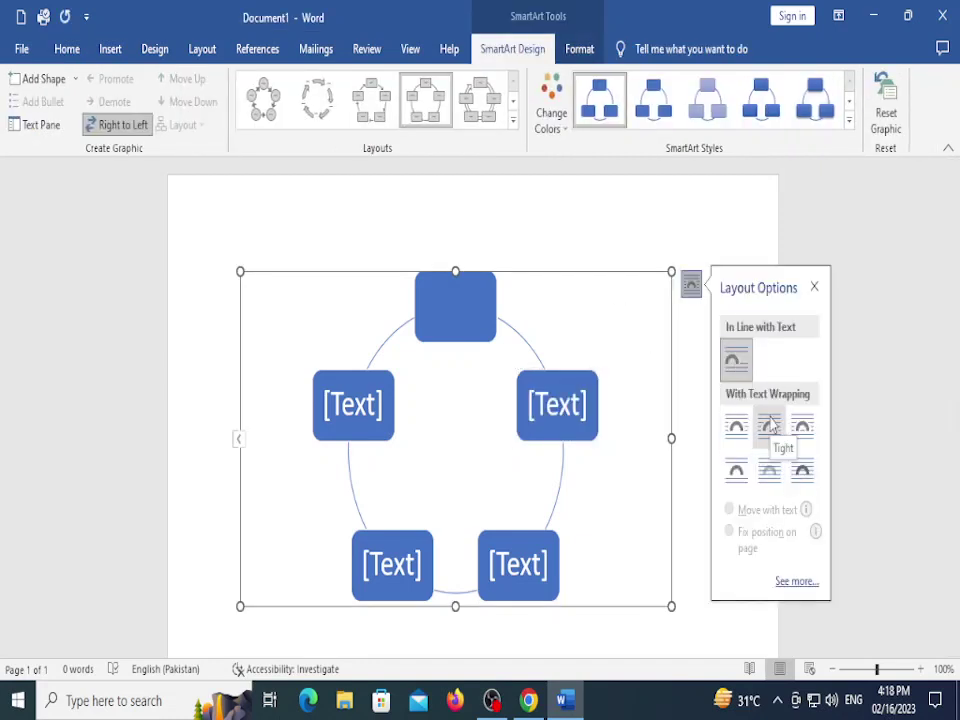
left_click(738, 429)
double_click(647, 266)
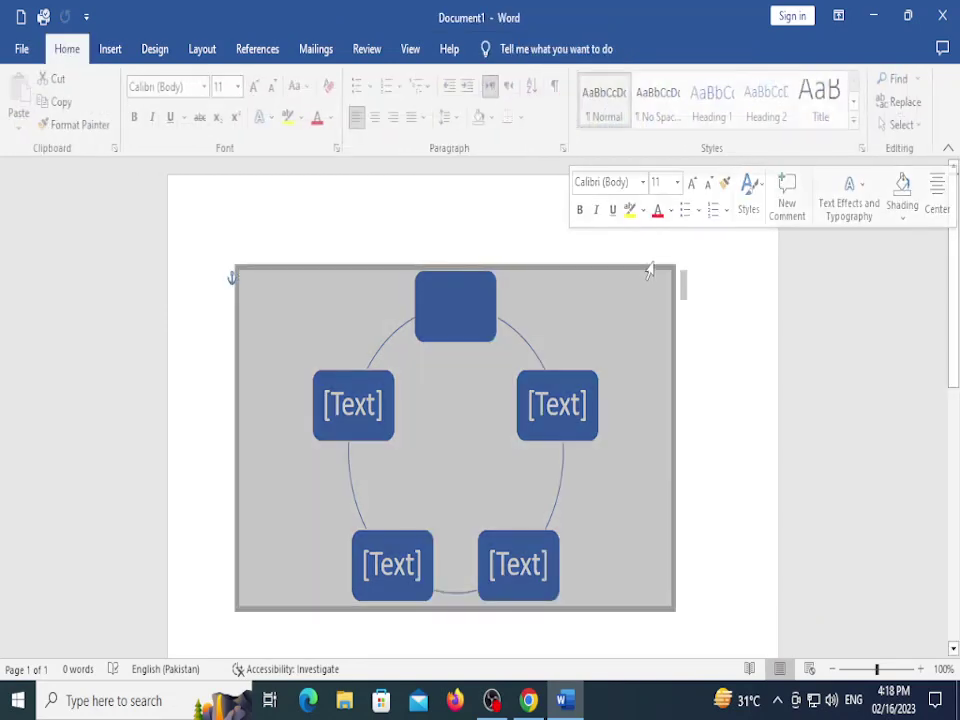
left_click(658, 309)
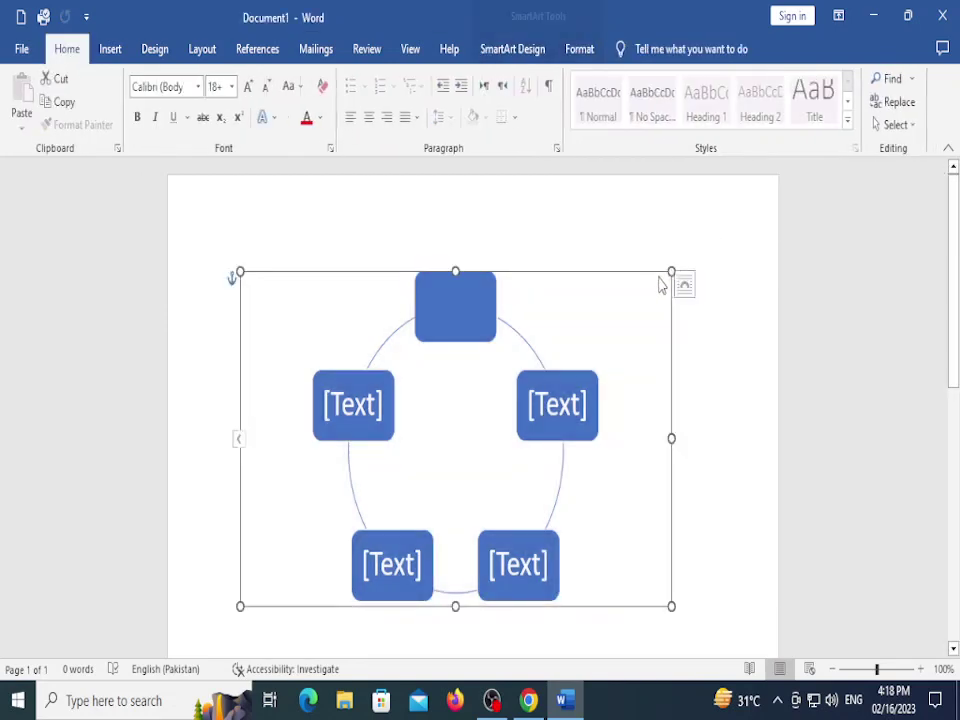
left_click_drag(665, 278, 598, 314)
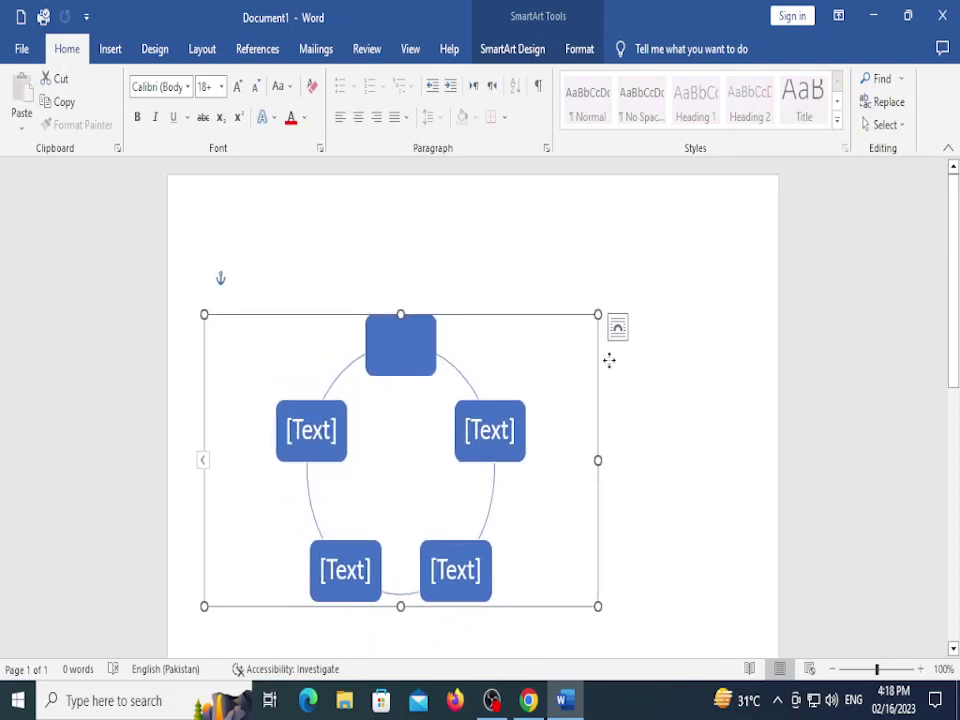
Switch to Chrome, read the lesson on reordering, adding and promoting SmartArt shapes, and return to the Word document
key("alt+Tab")
scroll(460, 352, "down", 10)
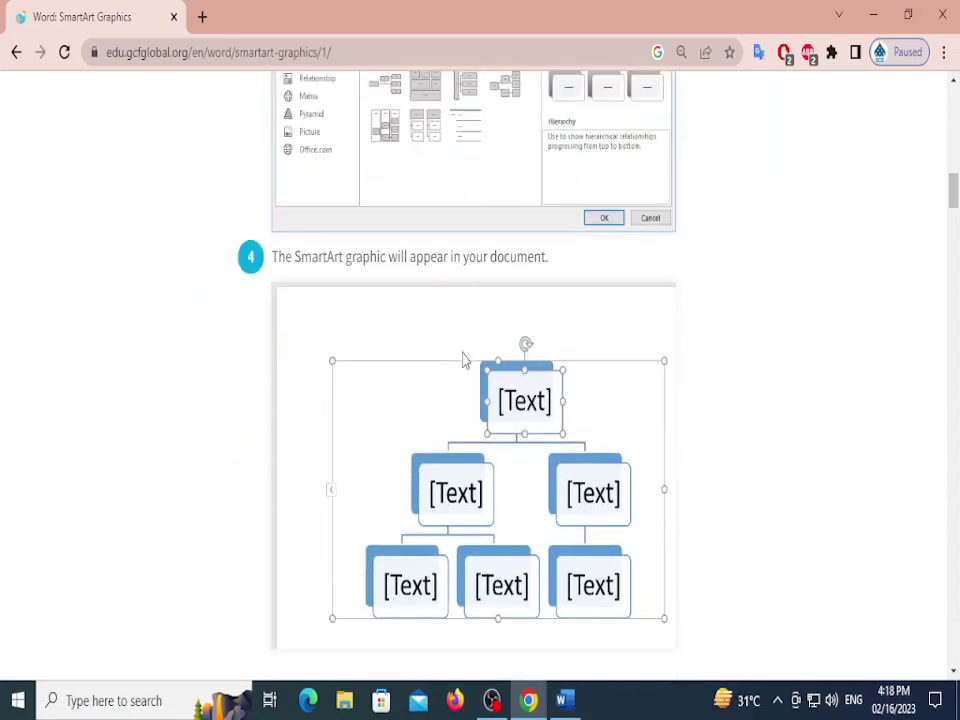
scroll(463, 362, "down", 15)
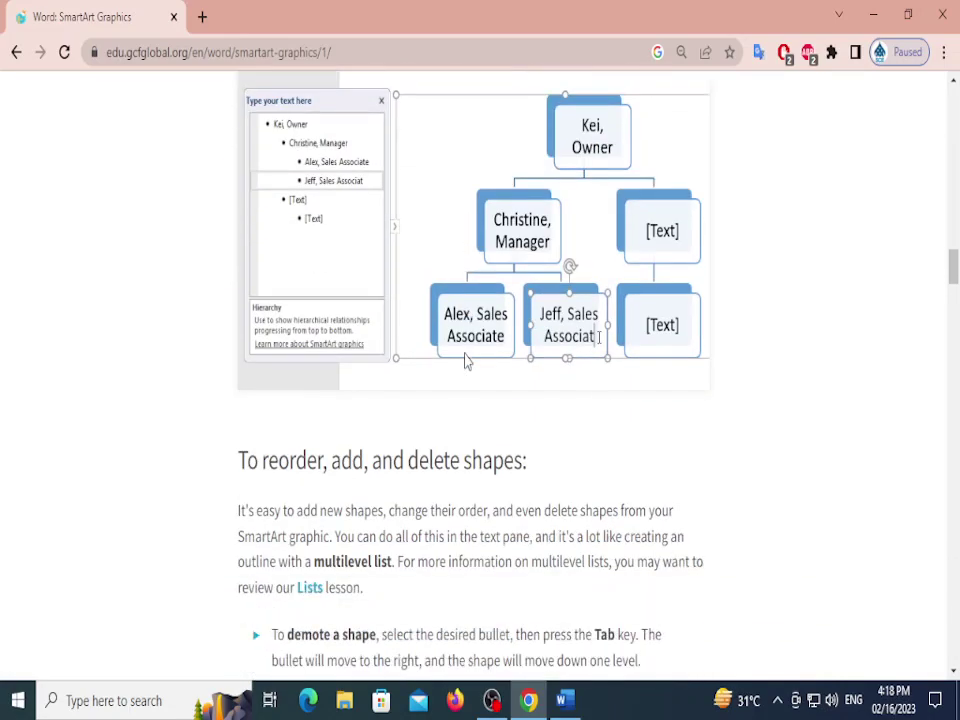
scroll(463, 362, "down", 15)
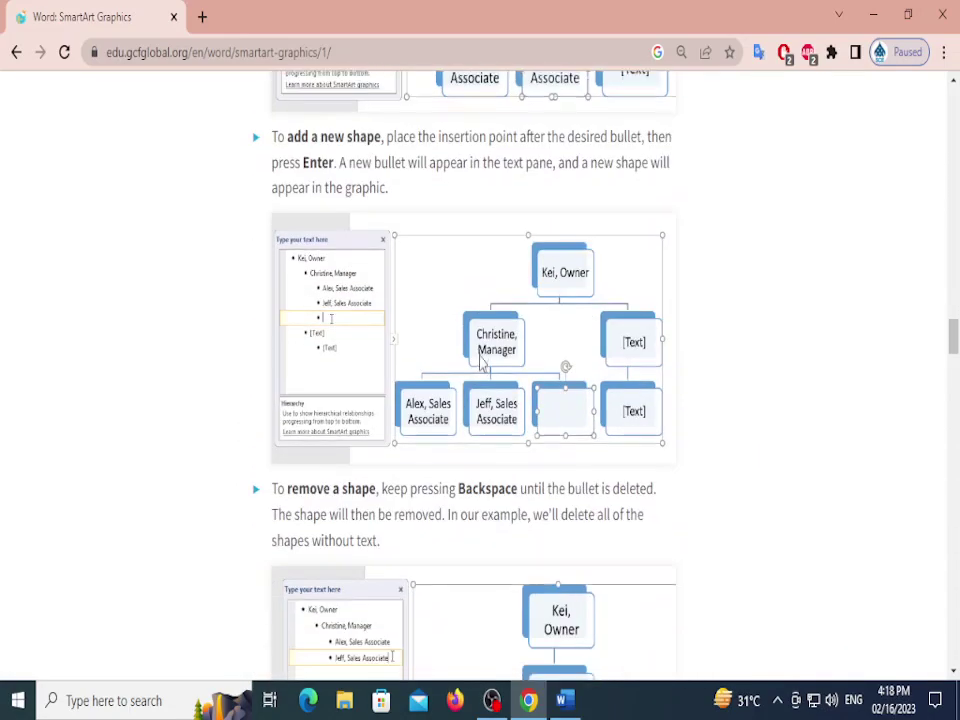
scroll(480, 362, "down", 5)
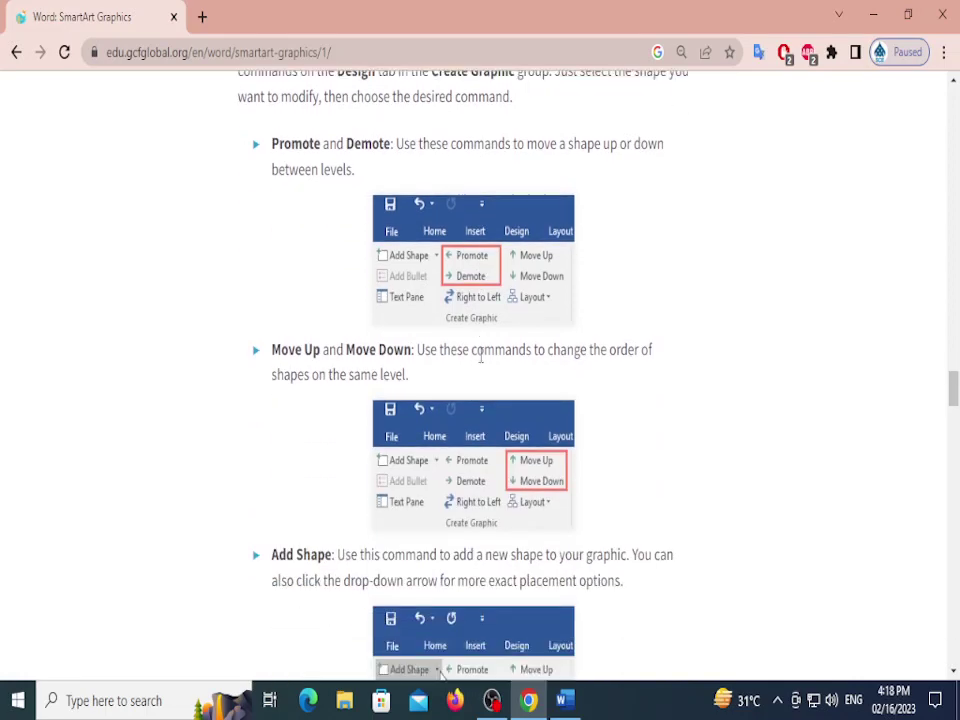
scroll(455, 323, "down", 1)
scroll(463, 347, "down", 2)
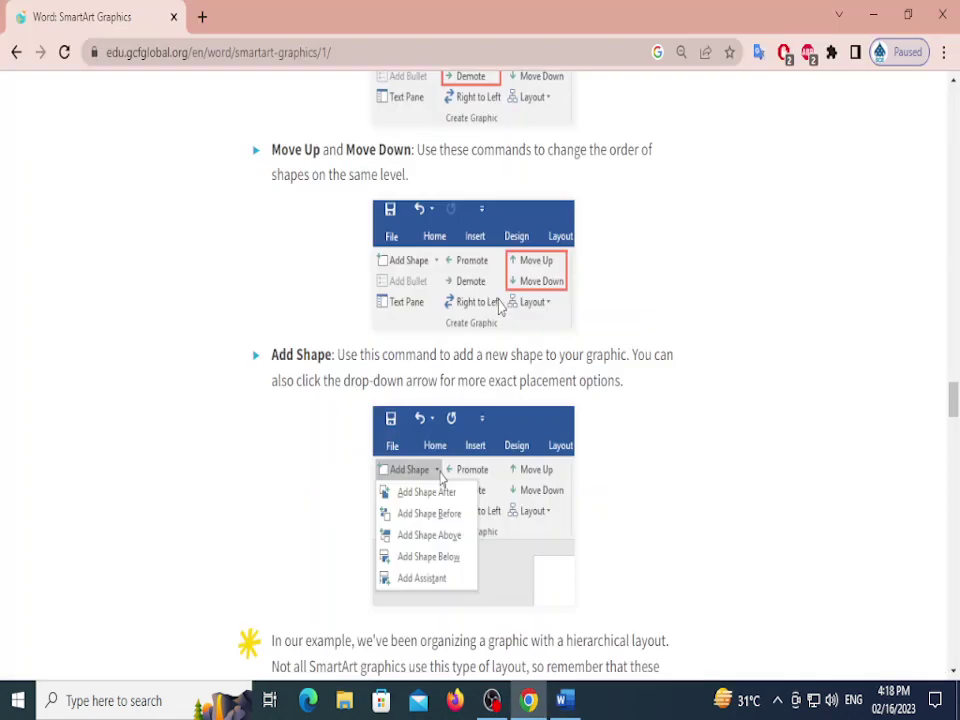
scroll(441, 306, "down", 2)
scroll(441, 306, "up", 3)
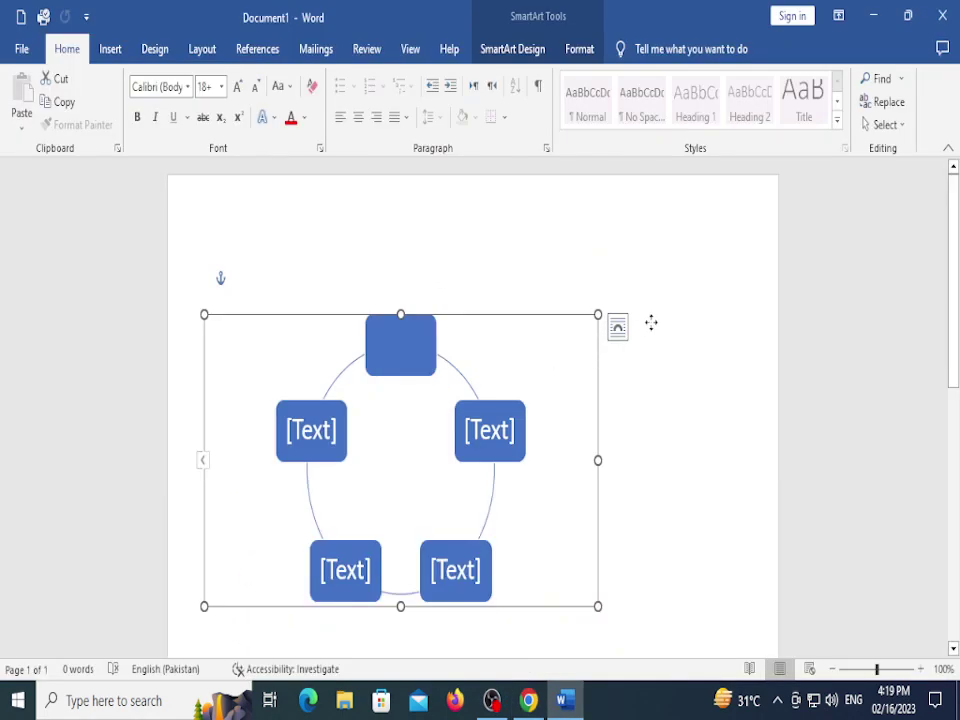
Delete the cycle graphic and reopen the Choose a SmartArt Graphic dialog
key("Delete")
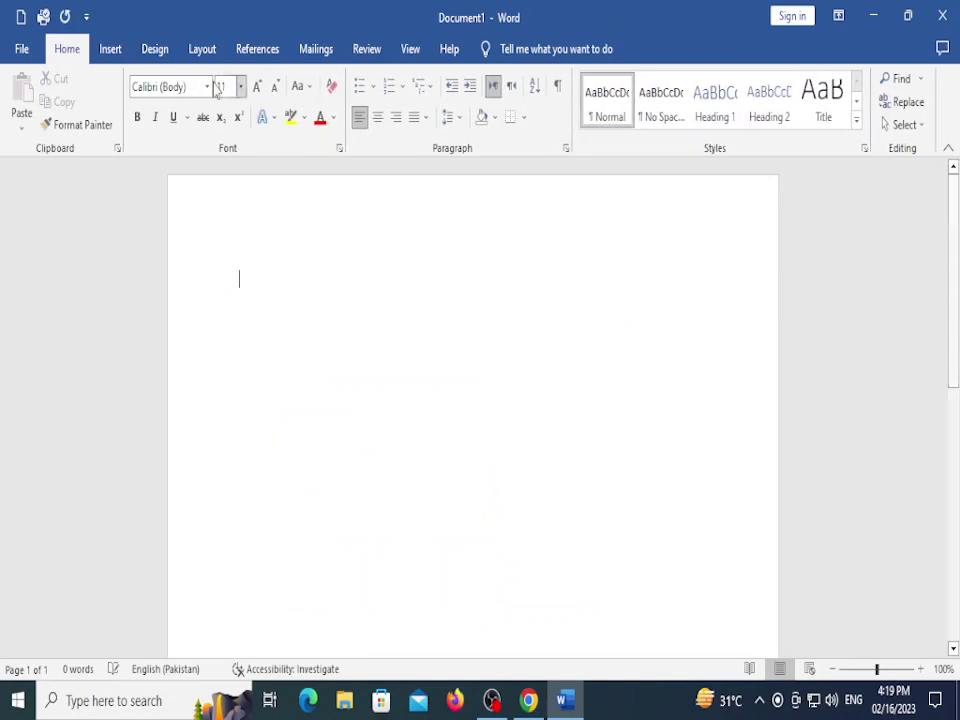
left_click(112, 50)
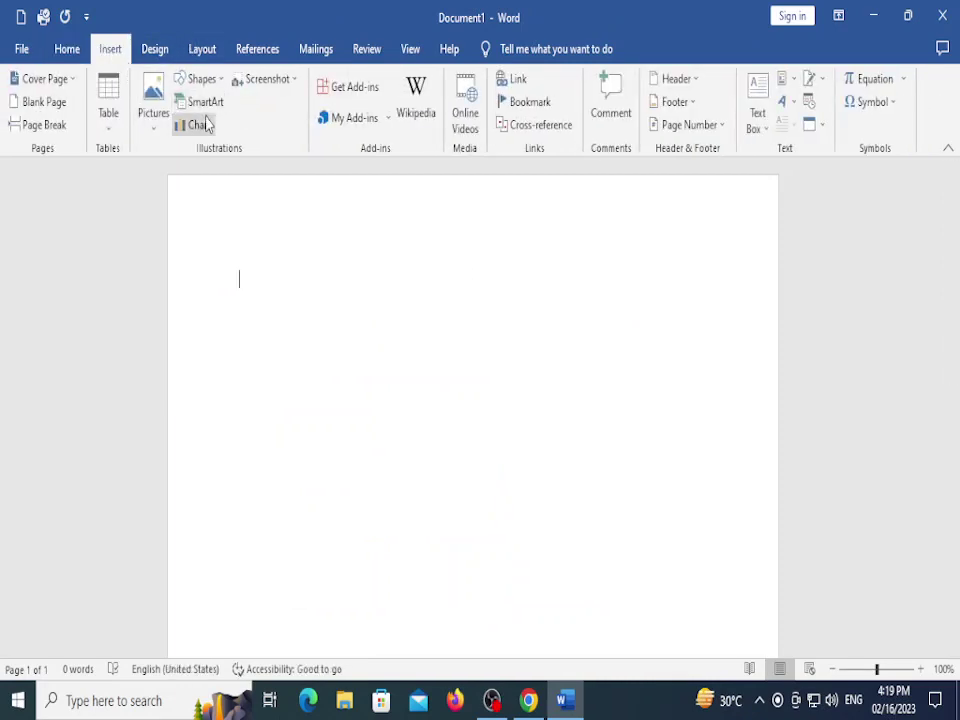
left_click(205, 104)
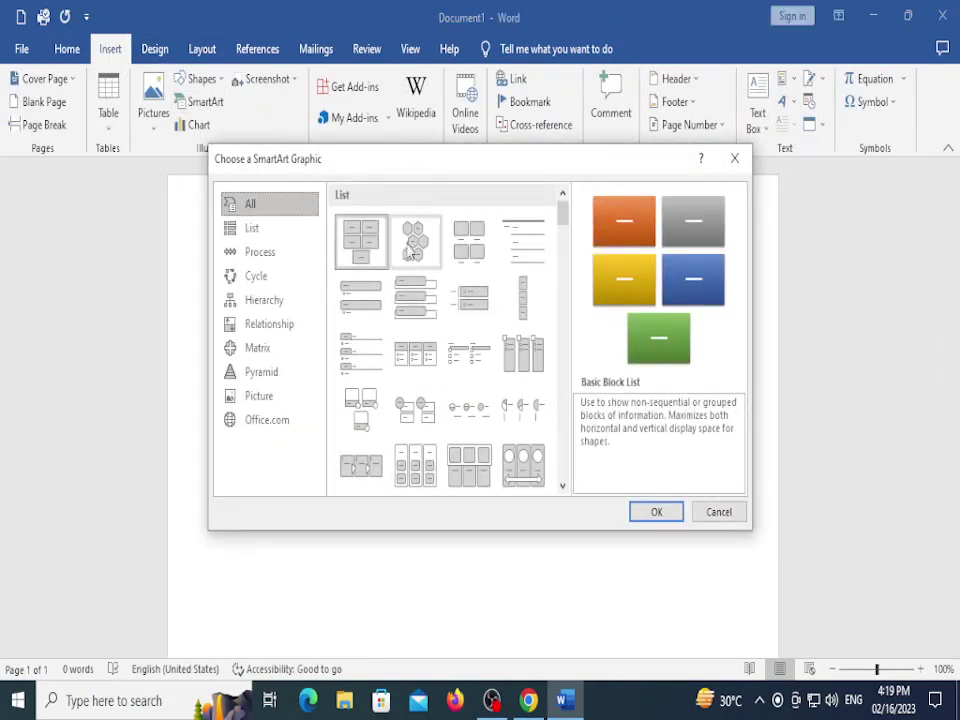
Browse the SmartArt categories from List to Office.com and insert the Office.com organization chart with picture placeholders
left_click(268, 230)
left_click(268, 254)
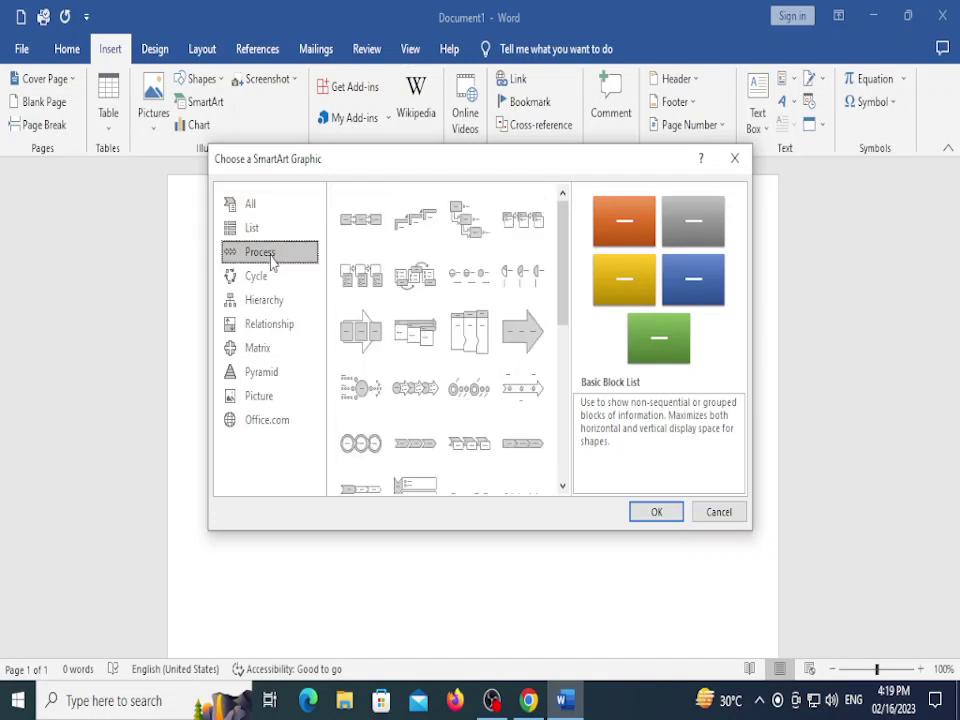
left_click(258, 278)
left_click(260, 302)
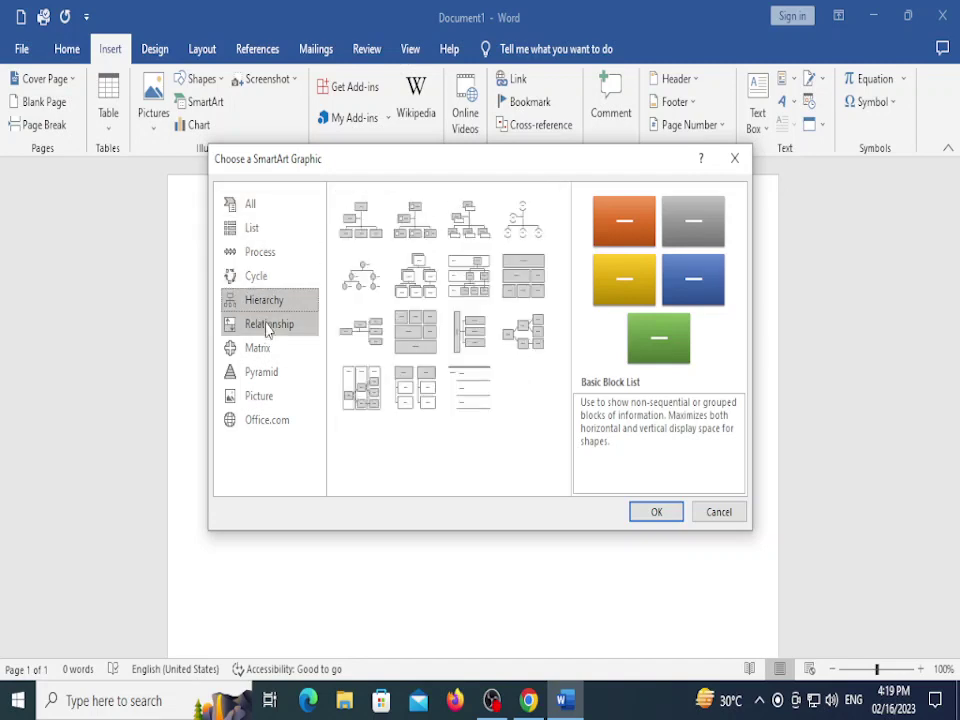
left_click(262, 325)
left_click(264, 349)
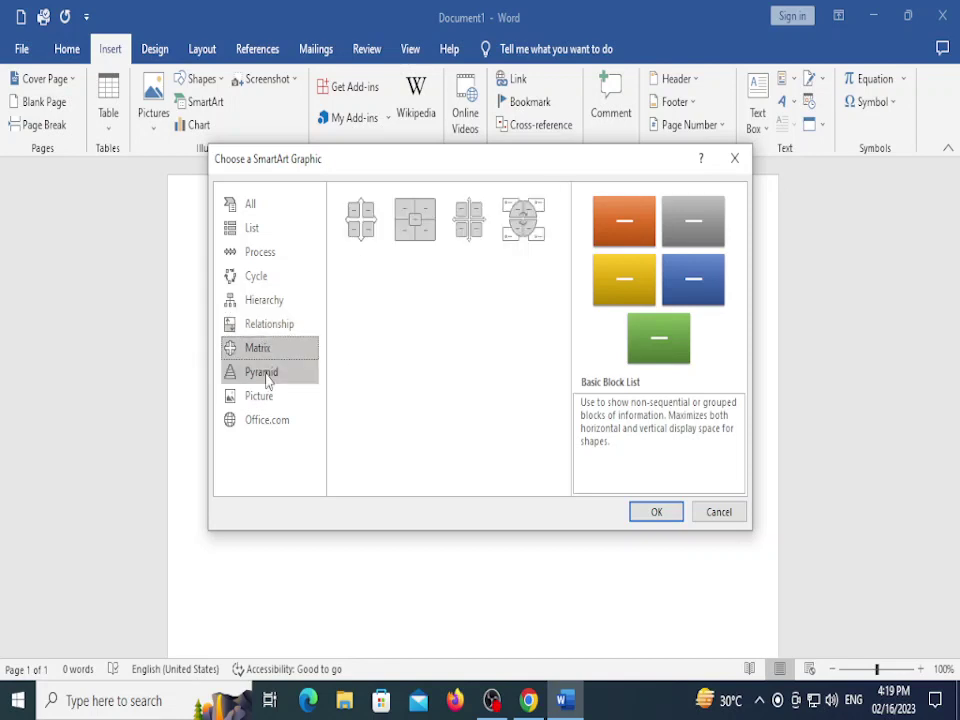
left_click(264, 374)
left_click(264, 397)
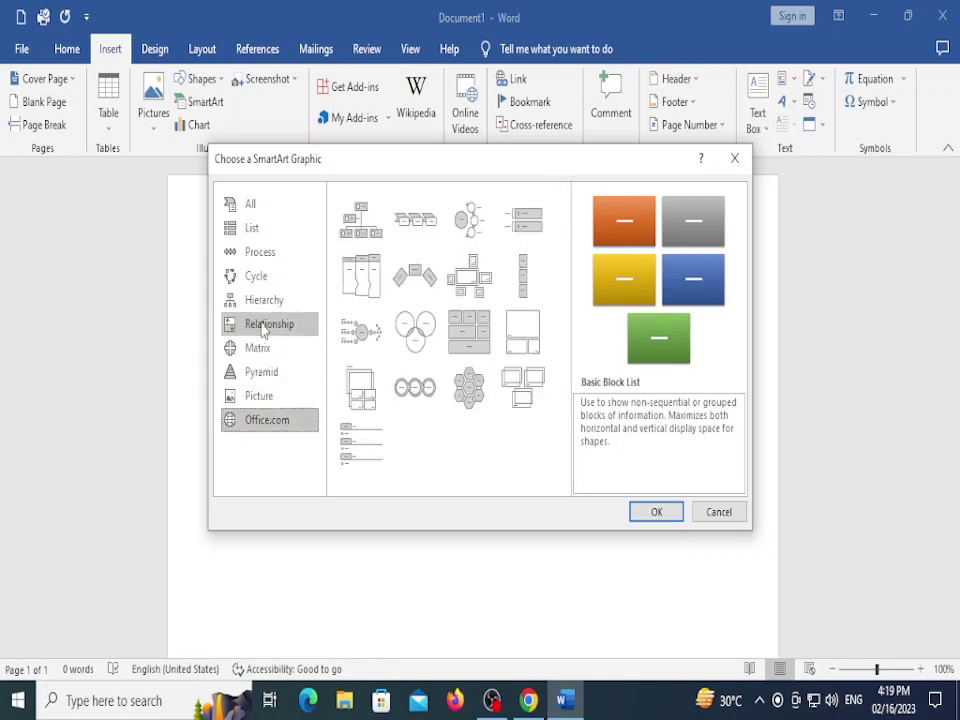
left_click(361, 218)
left_click(653, 513)
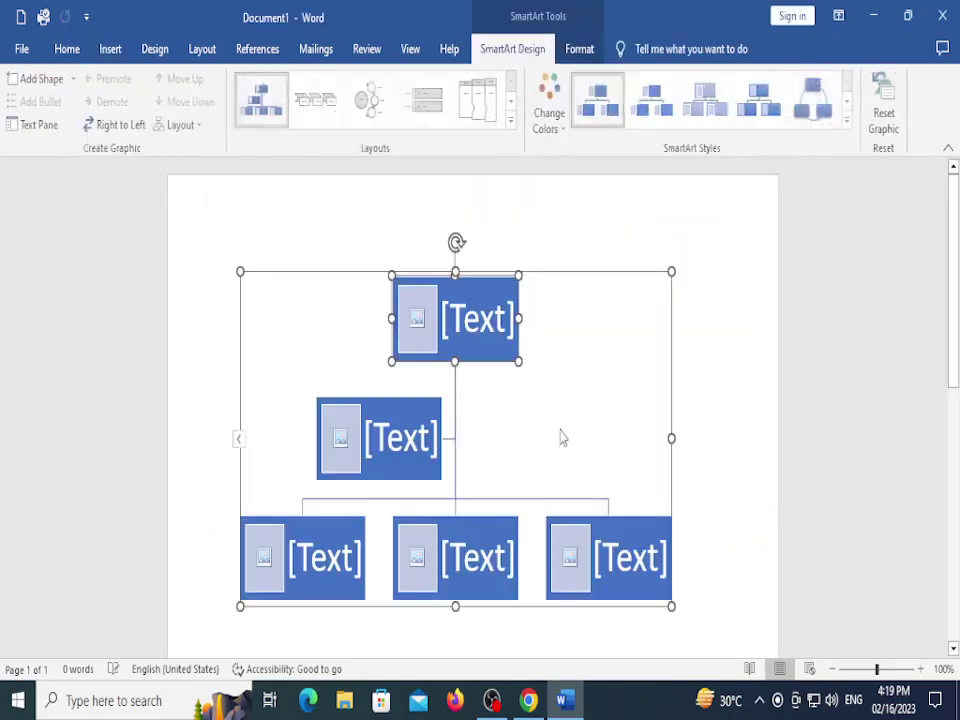
Move the chart's side assistant shape down and back up, check the branch layout options, and promote the shape to the highest level
left_click(394, 469)
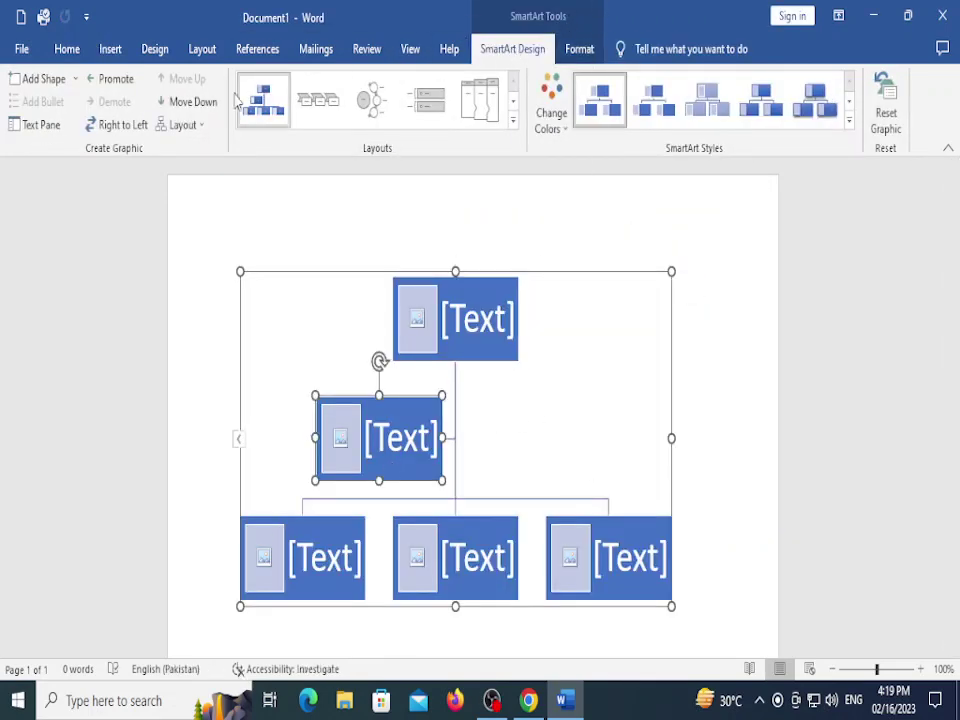
left_click(182, 104)
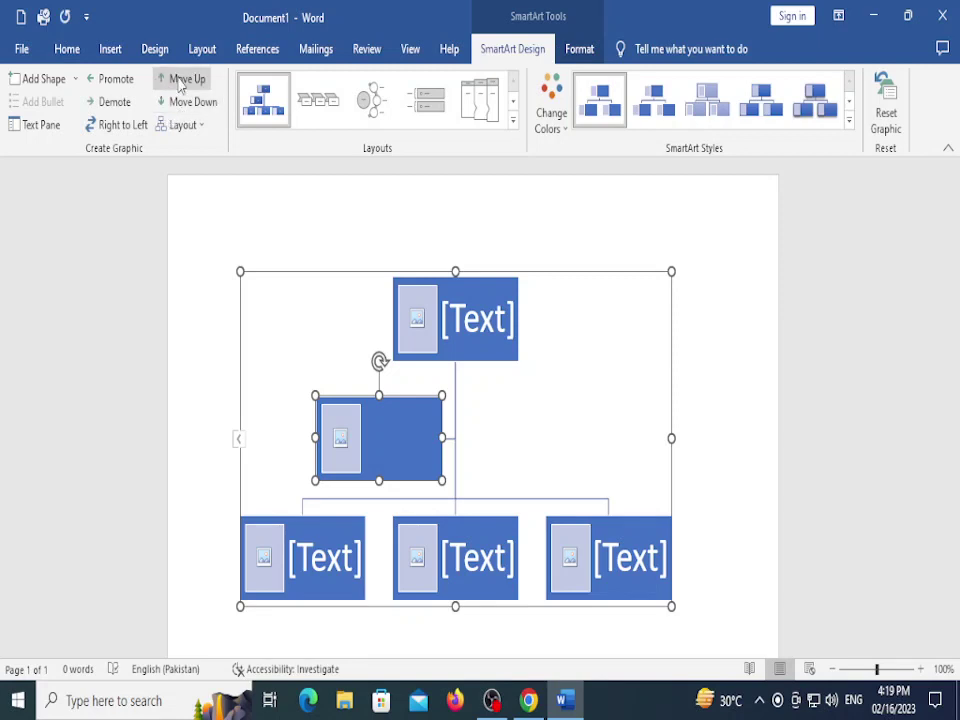
left_click(186, 79)
left_click(183, 125)
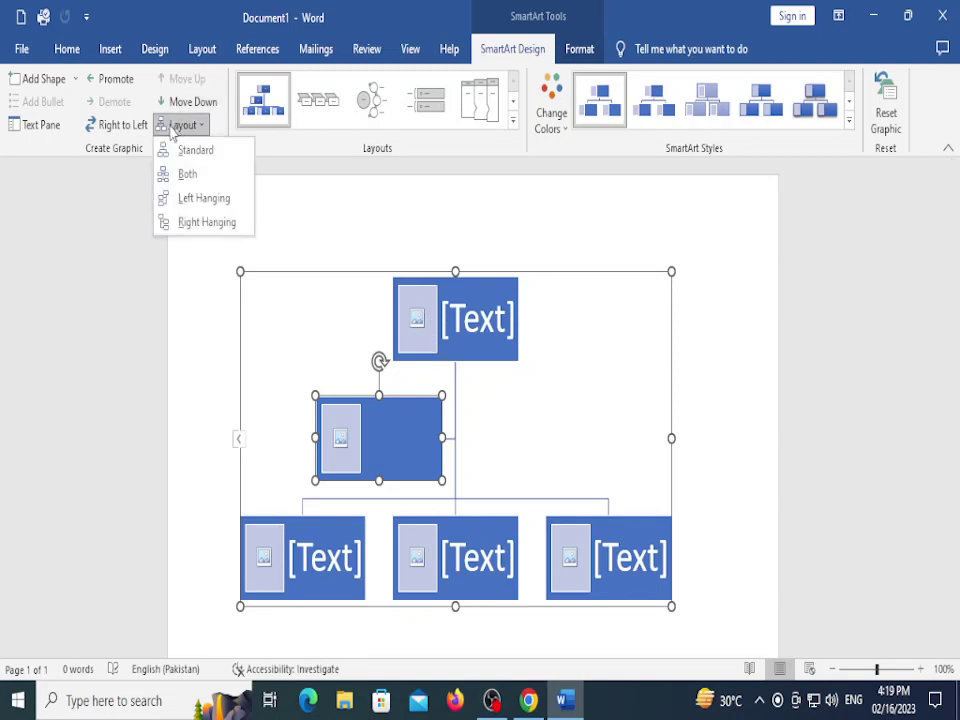
left_click(113, 79)
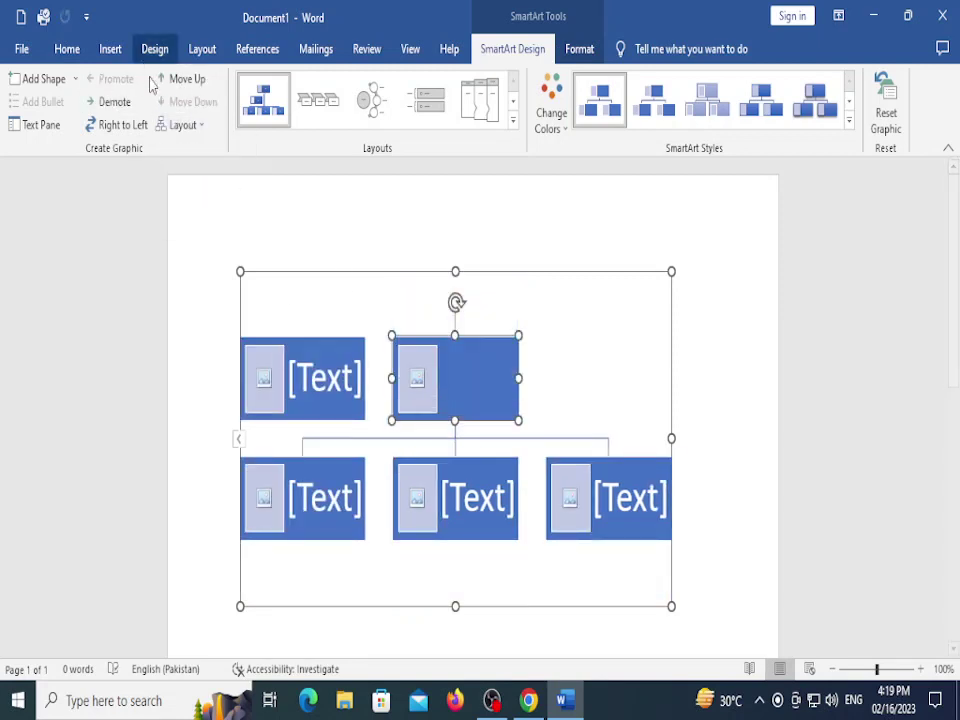
Move the promoted shape up and back down in the order, promote the middle lower shape, and check the available layouts
left_click(188, 79)
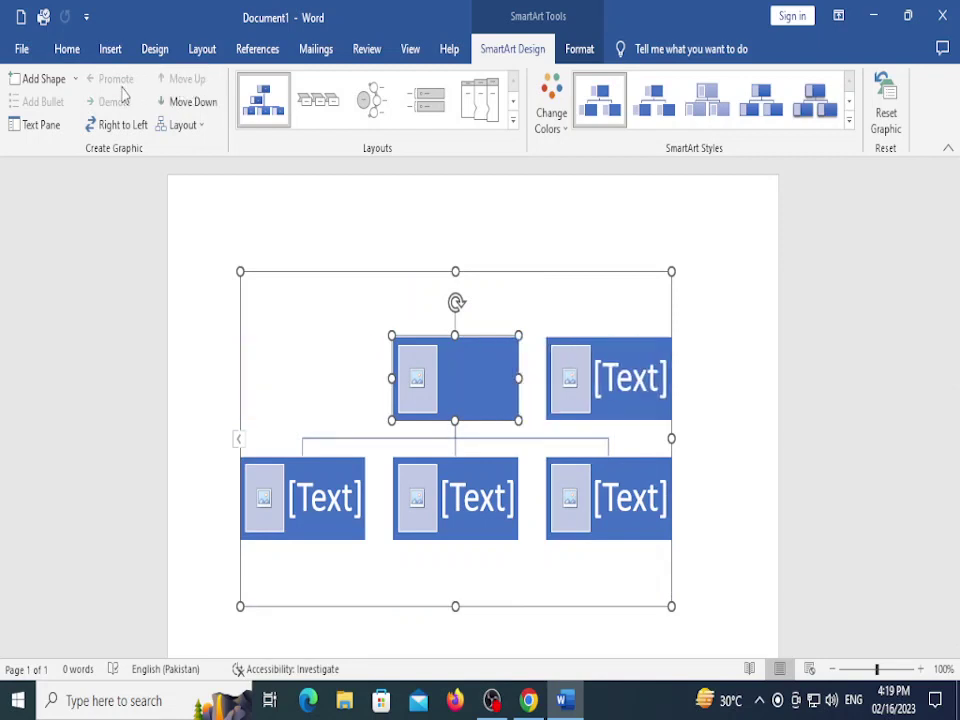
left_click(190, 102)
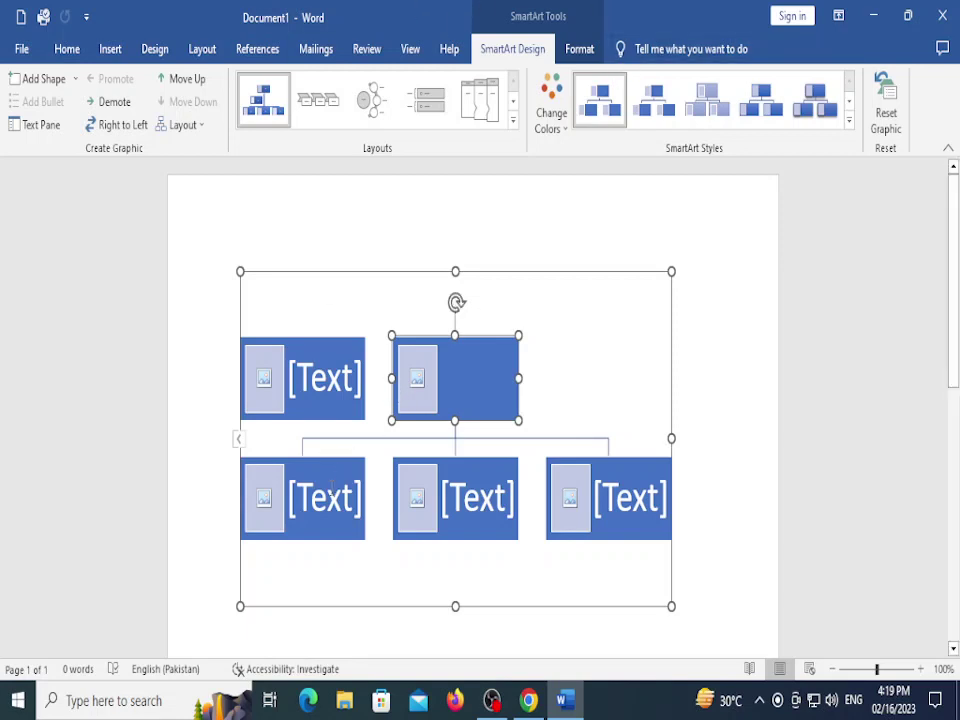
left_click(320, 497)
left_click(170, 101)
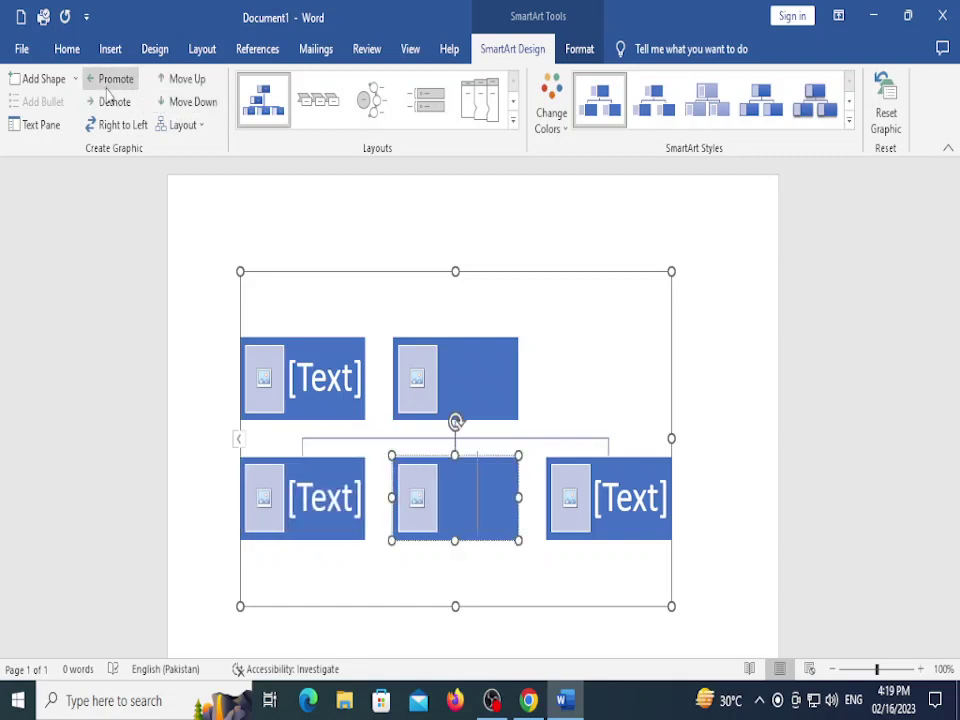
left_click(113, 82)
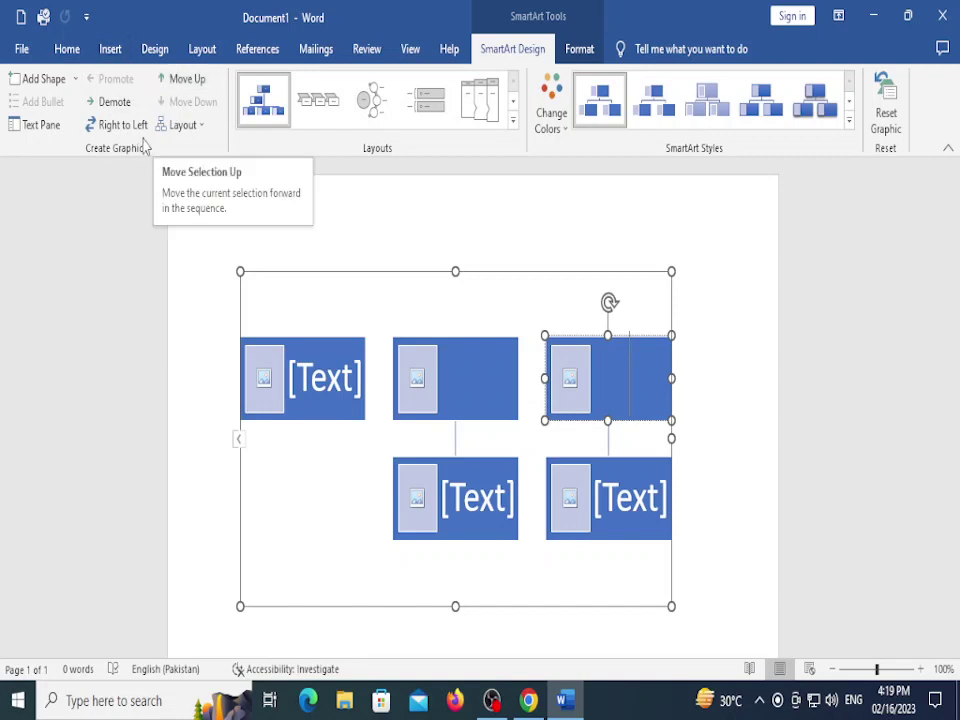
left_click(512, 122)
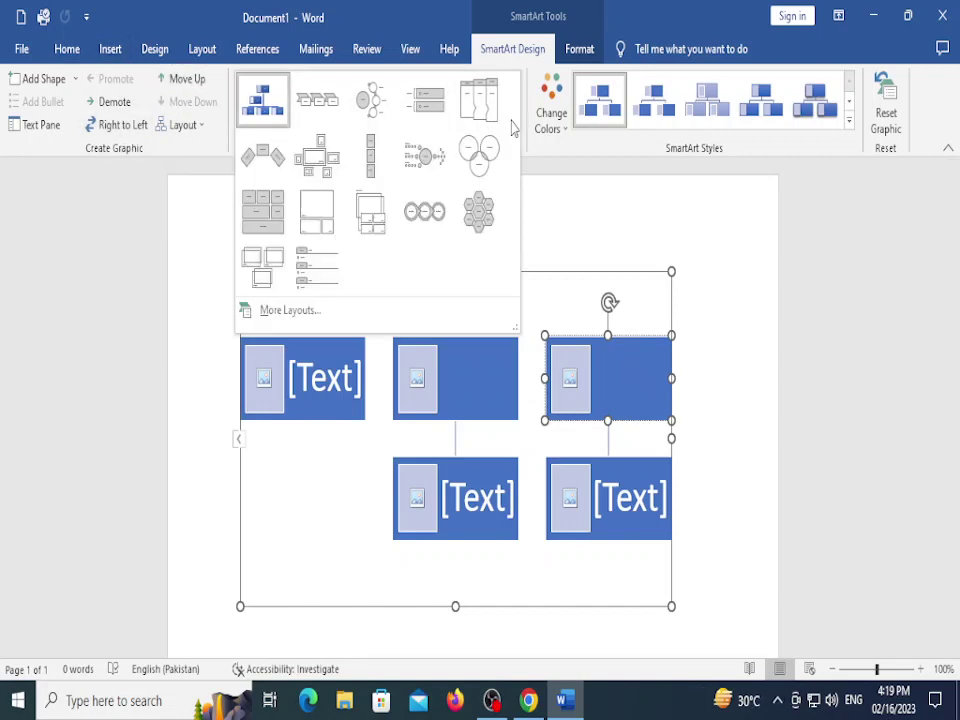
left_click(552, 164)
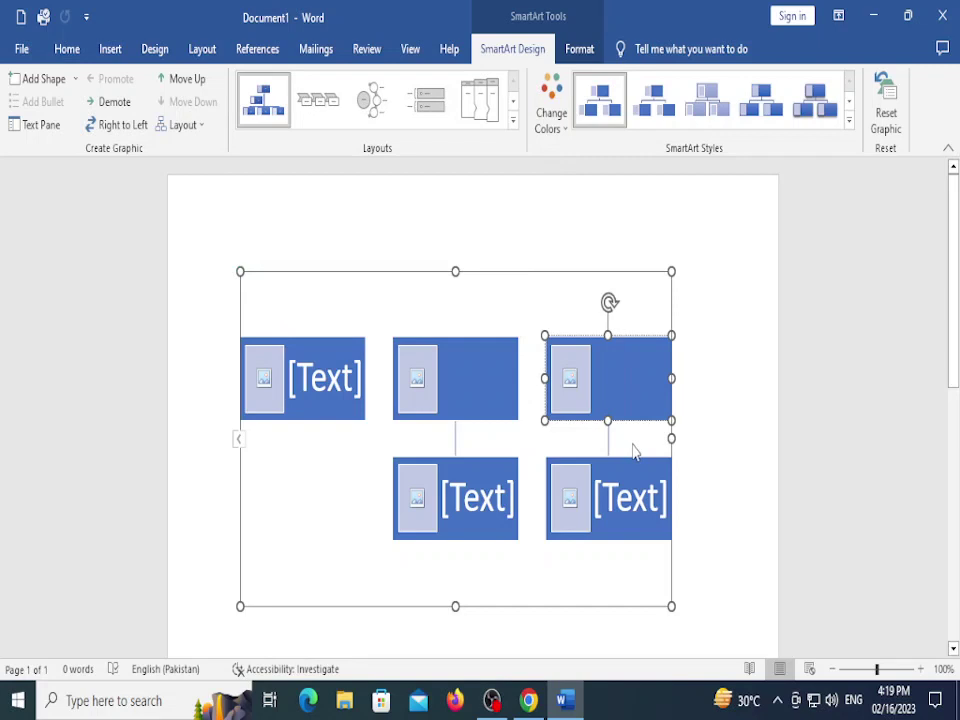
Insert the laptop photo from Downloads into the newly promoted shape's picture placeholder and widen the picture slightly
left_click(566, 390)
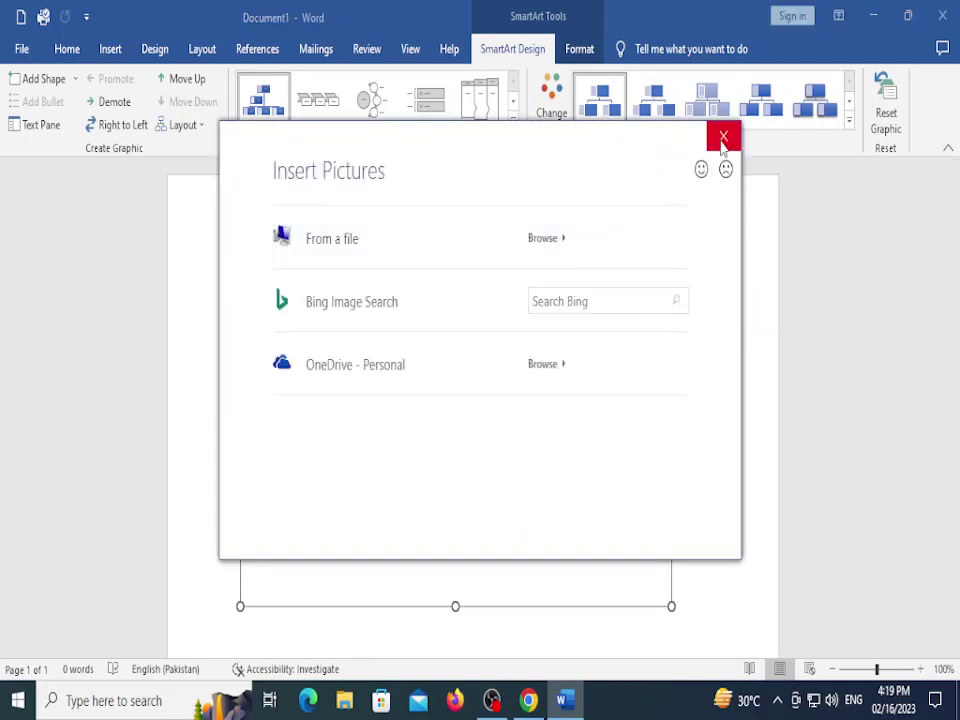
left_click(545, 240)
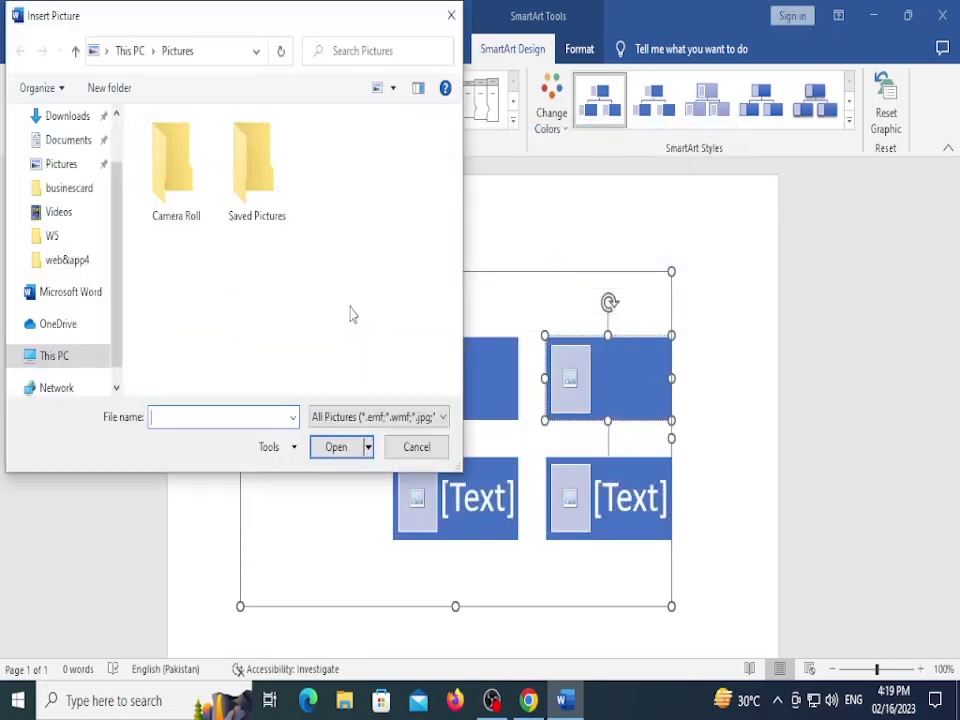
scroll(70, 210, "up", 2)
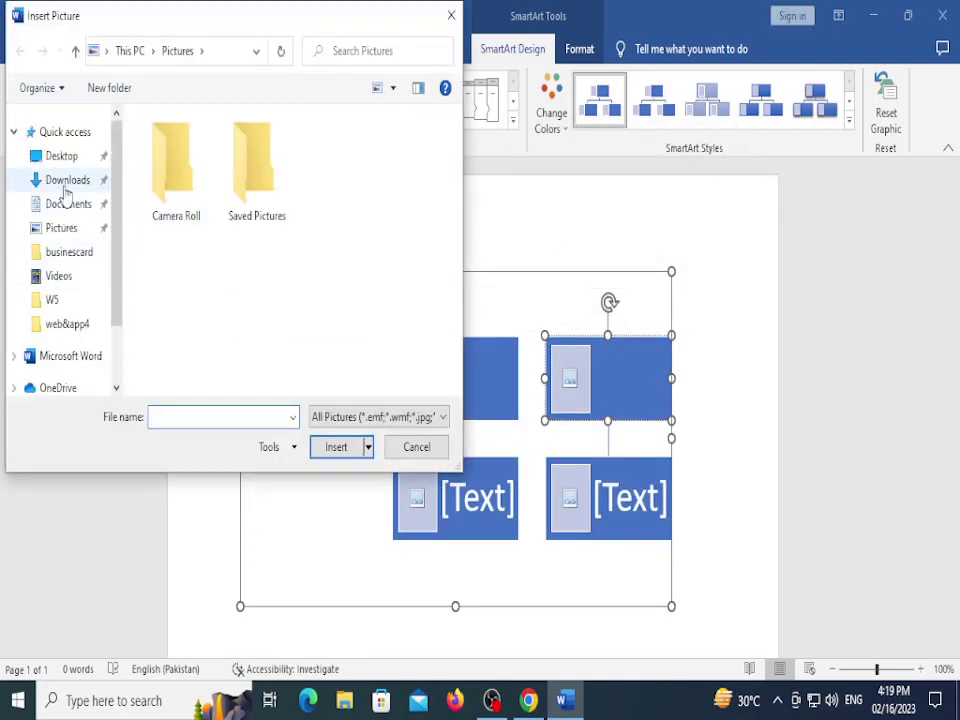
left_click(67, 182)
left_click(275, 205)
left_click(200, 202)
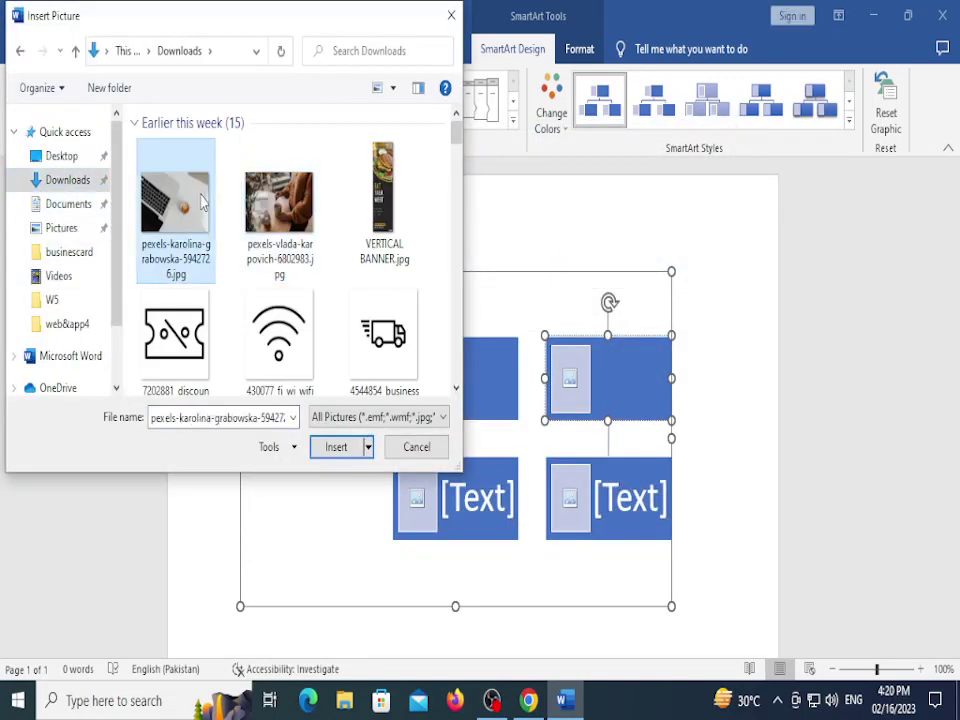
left_click(350, 452)
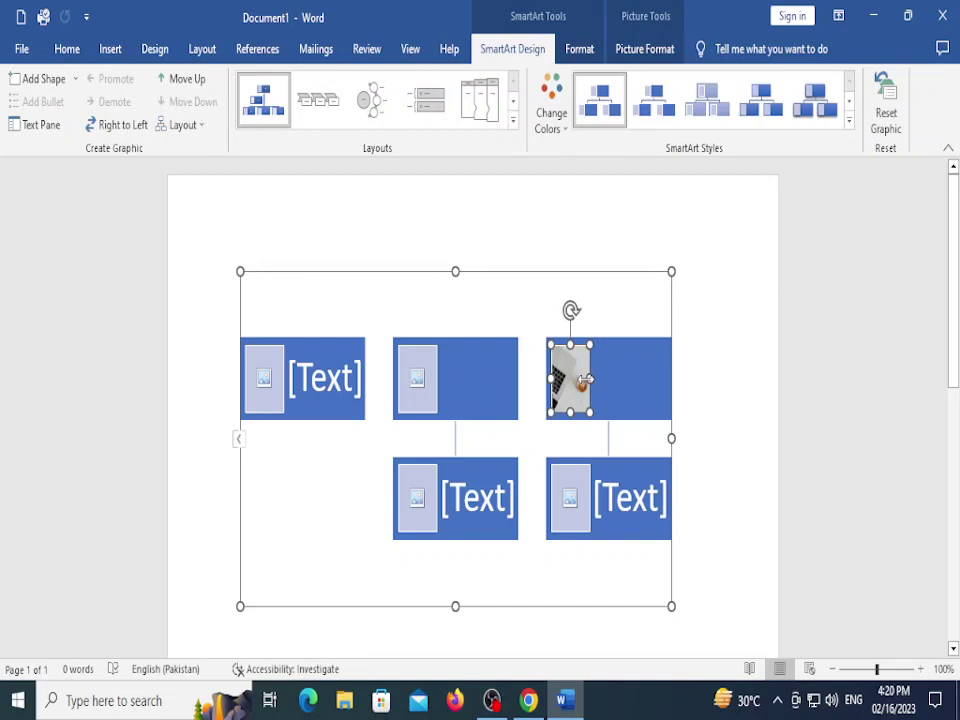
left_click_drag(588, 380, 625, 385)
left_click_drag(625, 390, 582, 394)
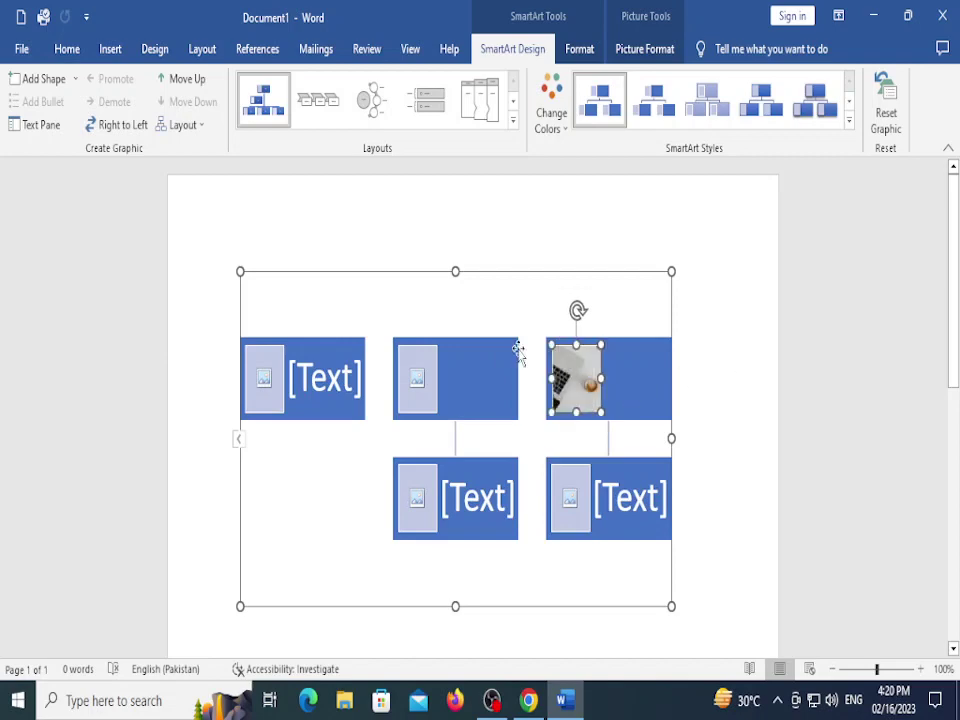
Switch to Chrome, skim the rest of the SmartArt lesson, and open the Applying and Modifying Styles lesson
key("alt+Tab")
key("alt+Tab")
key("alt+Tab")
key("alt+Tab")
key("alt+Tab")
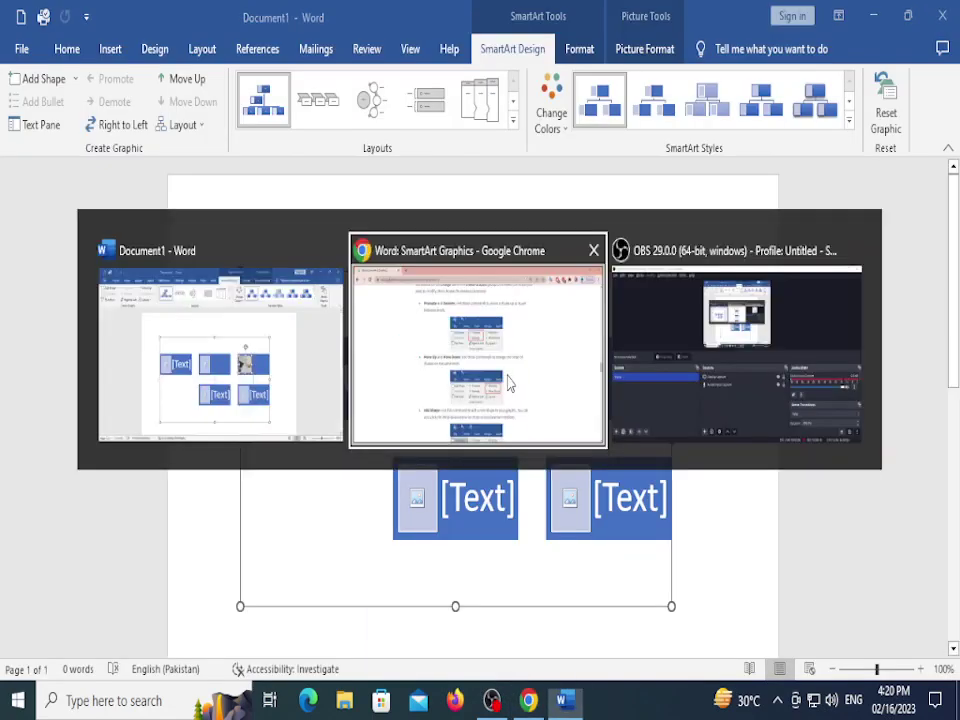
key("alt+Tab")
key("alt+Tab")
scroll(436, 310, "down", 10)
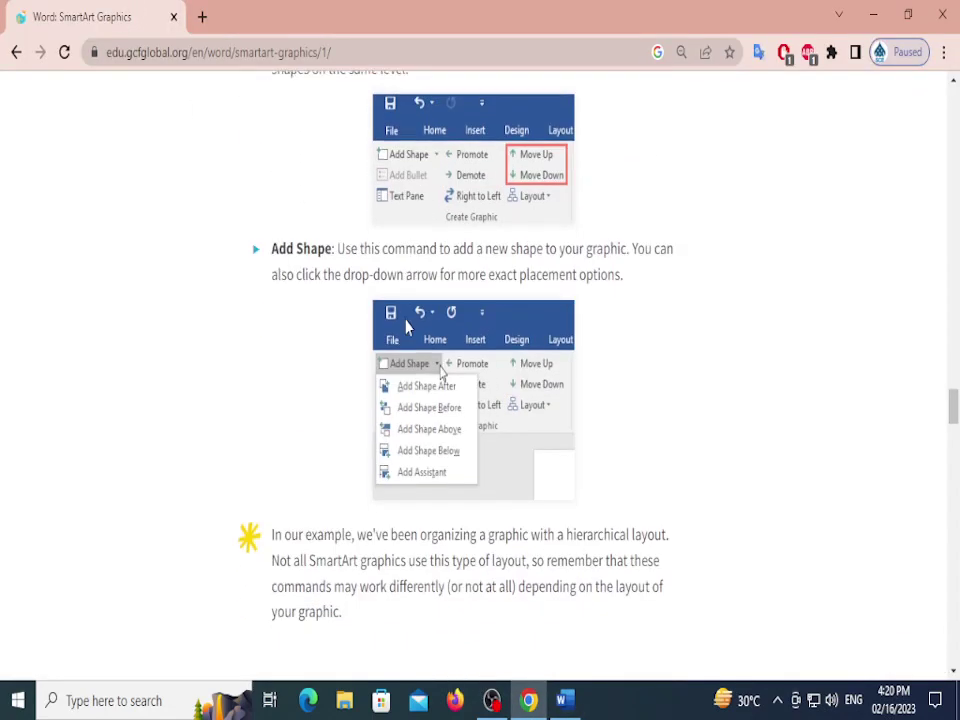
scroll(406, 326, "down", 5)
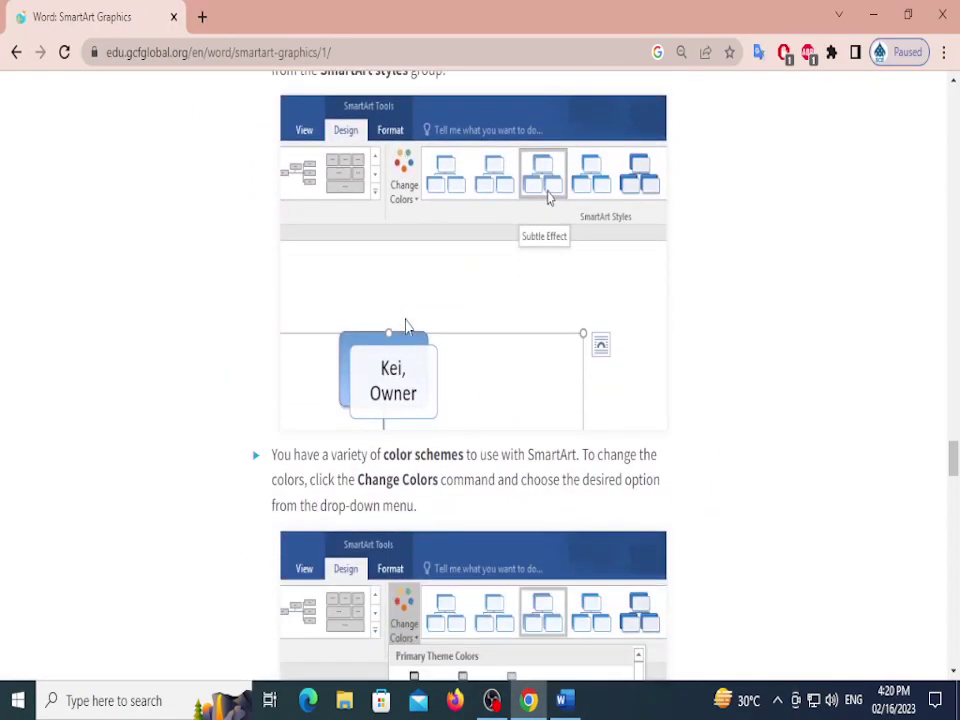
scroll(524, 320, "down", 15)
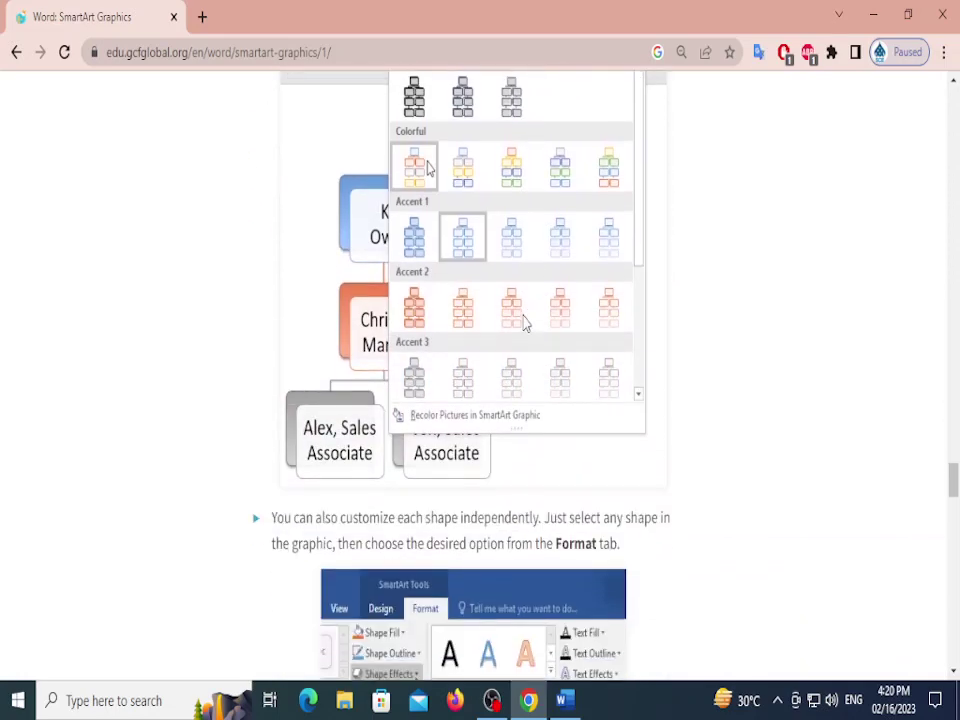
scroll(256, 268, "down", 8)
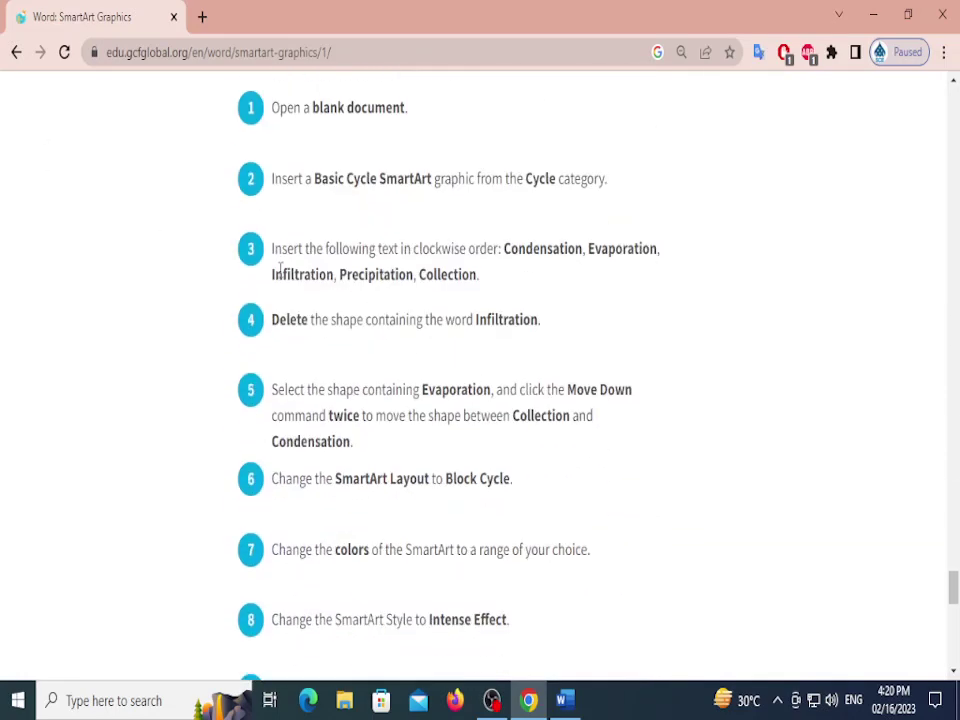
scroll(324, 300, "up", 3)
left_click(16, 52)
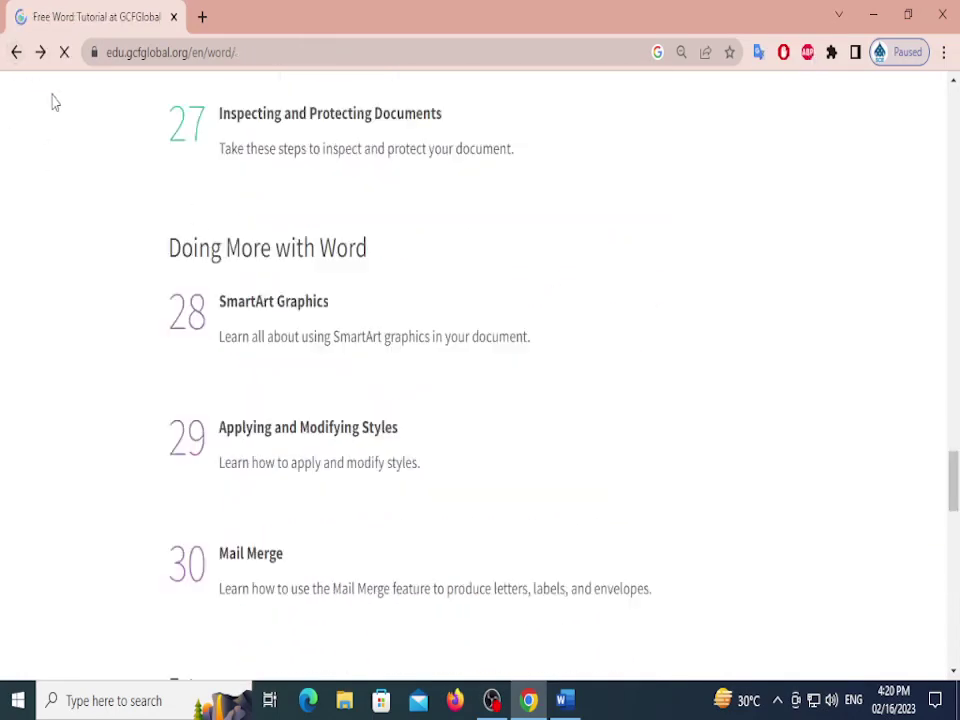
left_click(333, 429)
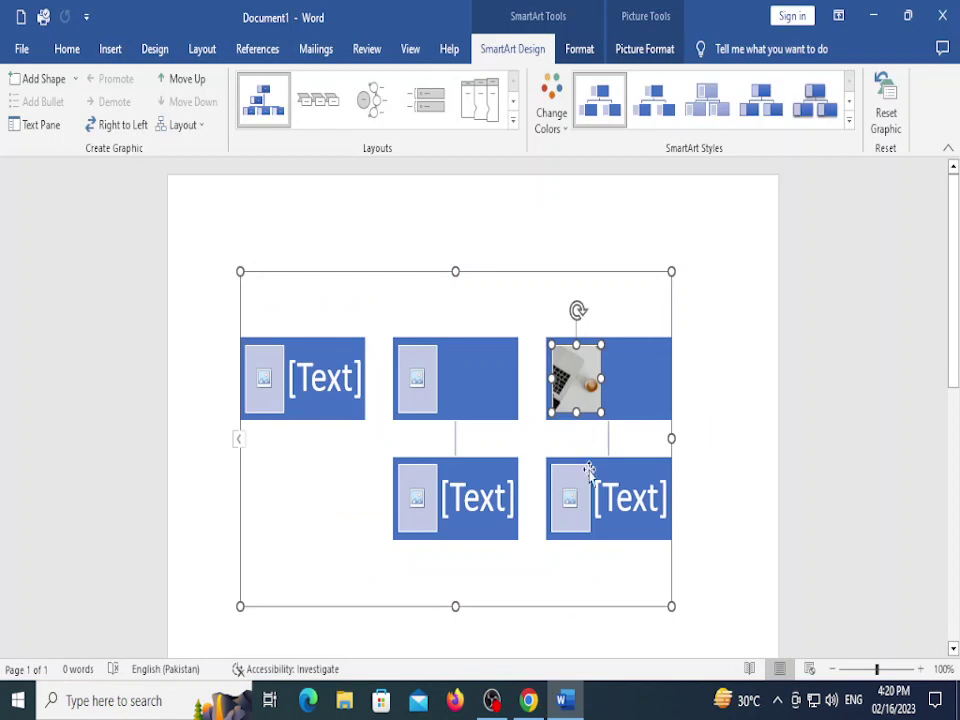
Switch to Word, remove the inserted photo, and delete the whole SmartArt chart and the stray character from the page
key("ctrl+z")
left_click(681, 289)
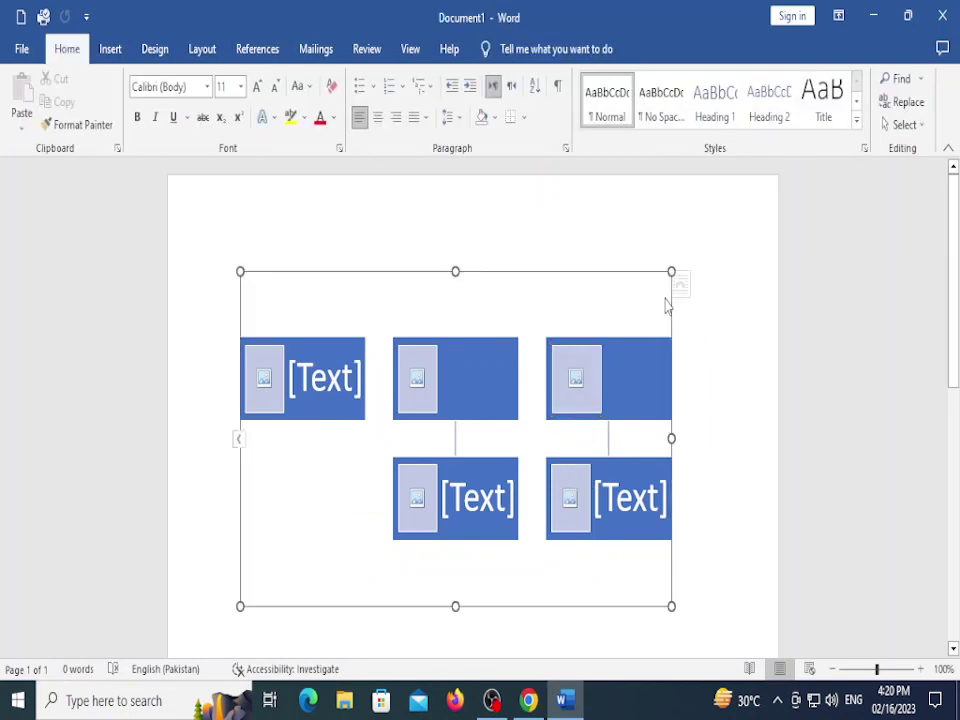
left_click(669, 297)
left_click(657, 310)
left_click(667, 278)
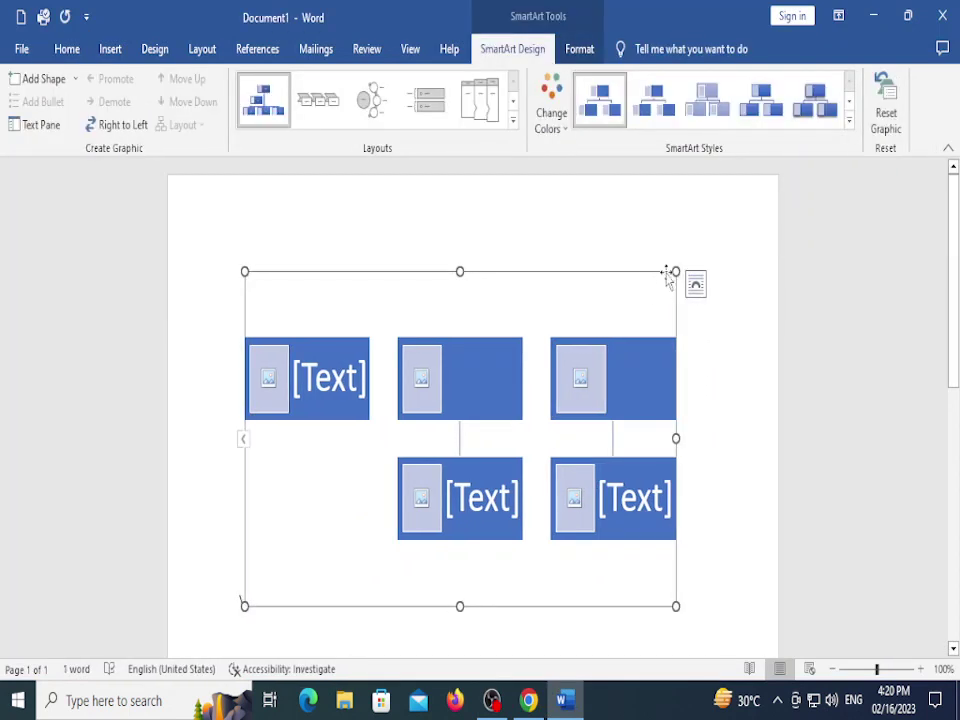
key("Delete")
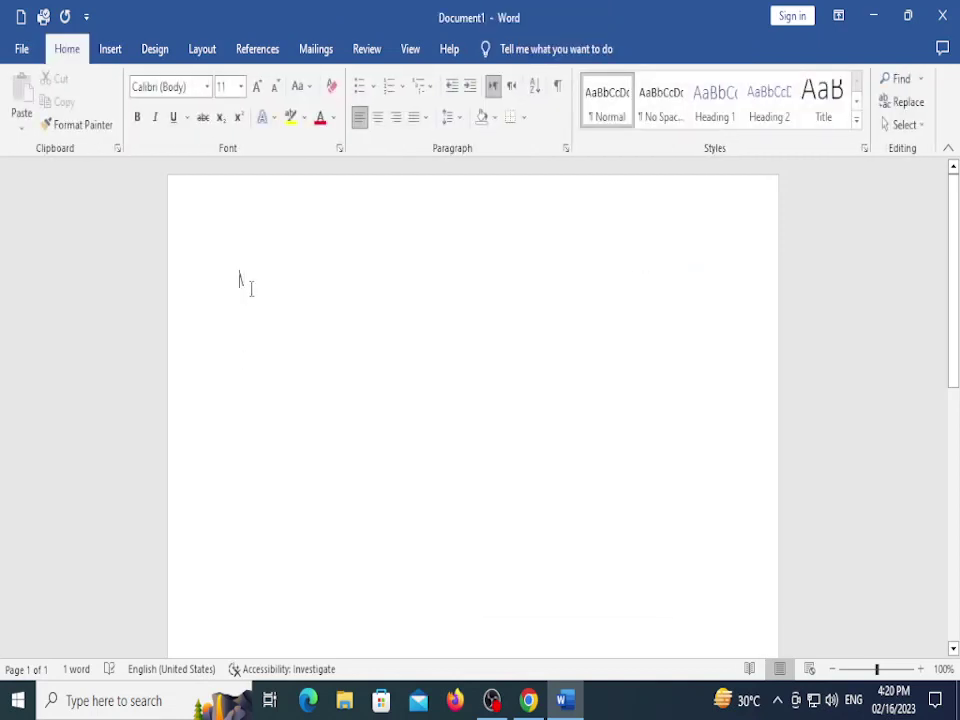
left_click_drag(252, 289, 229, 294)
key("Delete")
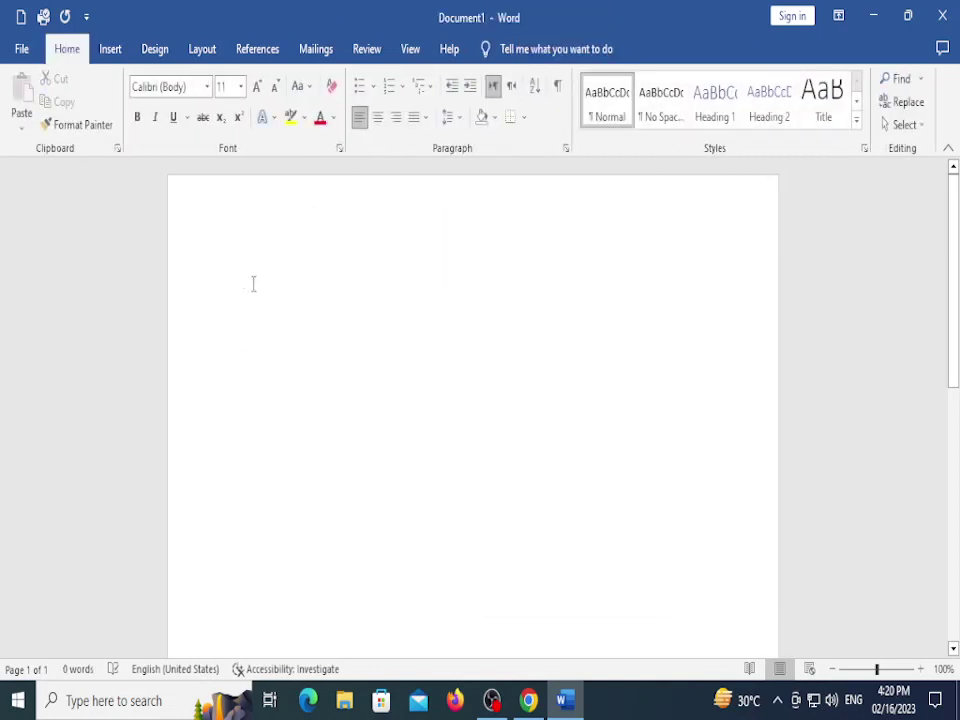
Generate paragraphs of sample text with the =rand() function in the empty document
key("ctrl+z")
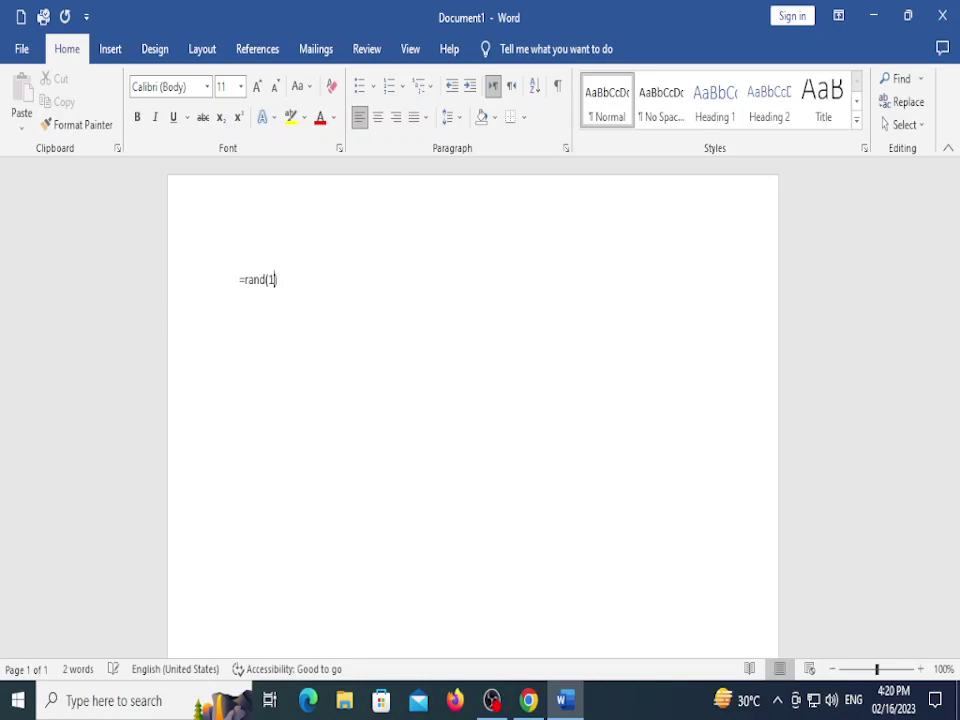
key("Return")
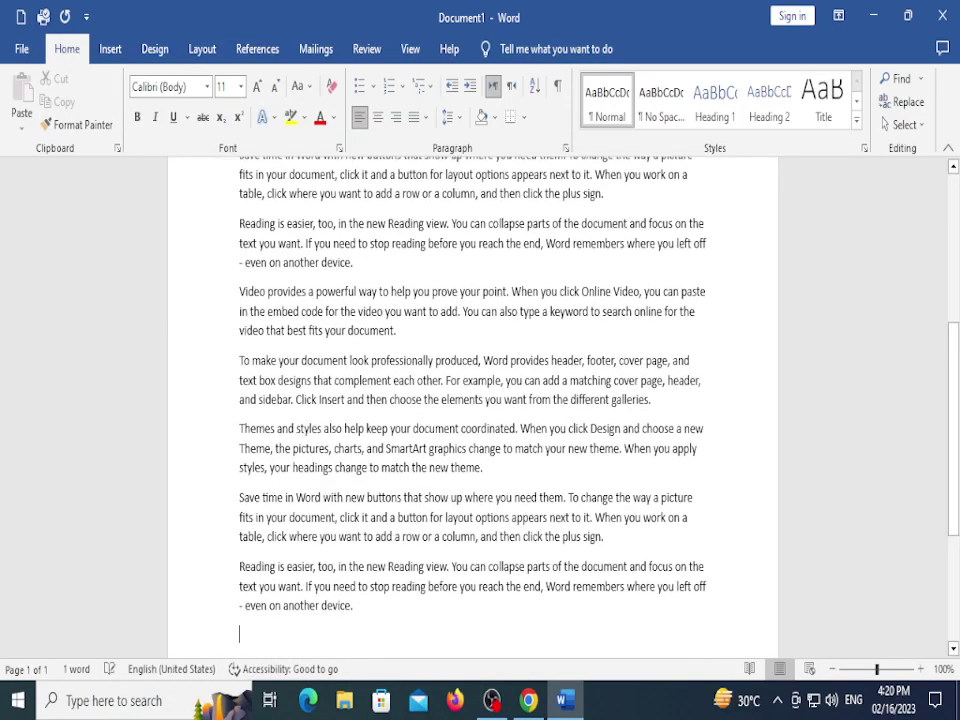
scroll(402, 431, "up", 5)
scroll(403, 428, "up", 3)
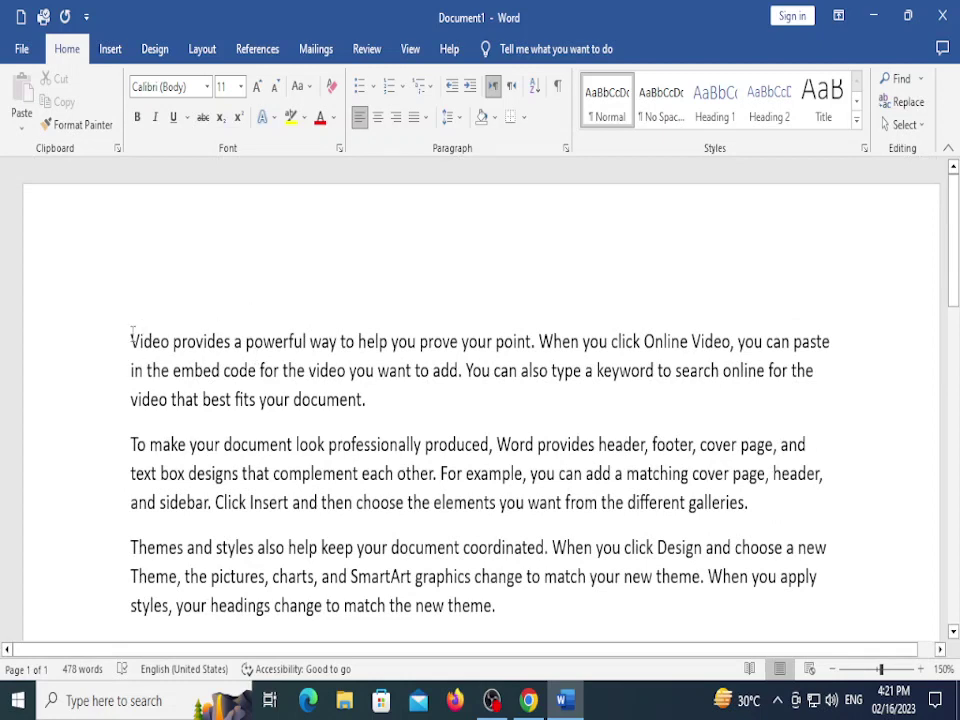
Split "Video provides", "To make" and "Themes and styles" from the first three paragraphs onto lines of their own
left_click_drag(131, 338, 232, 341)
left_click(221, 370)
left_click(234, 342)
key("Return")
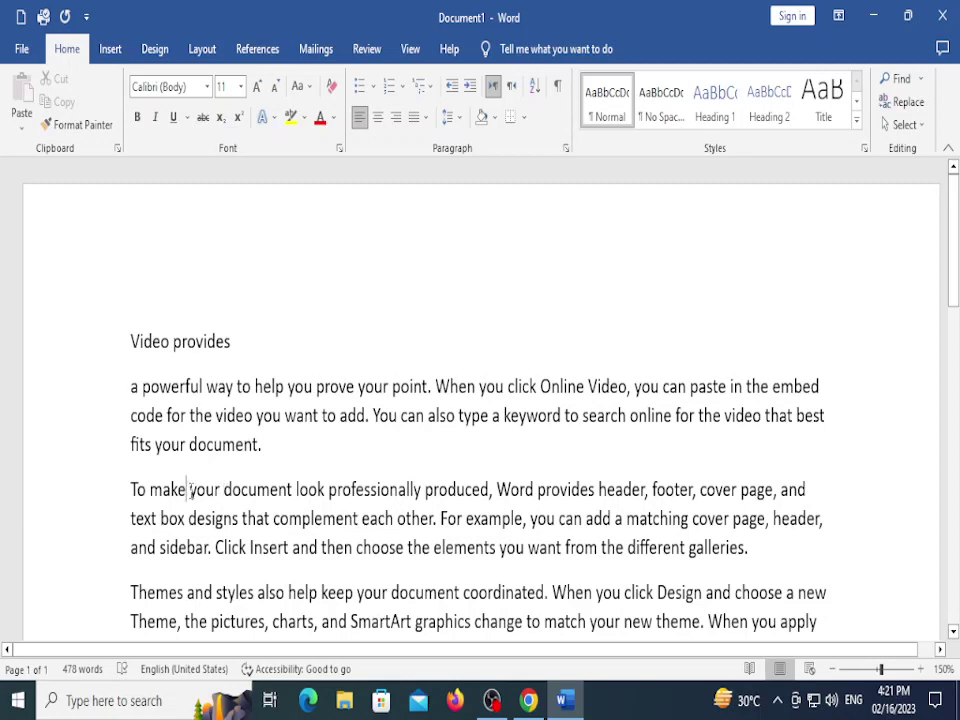
left_click(190, 489)
key("Return")
scroll(185, 470, "down", 3)
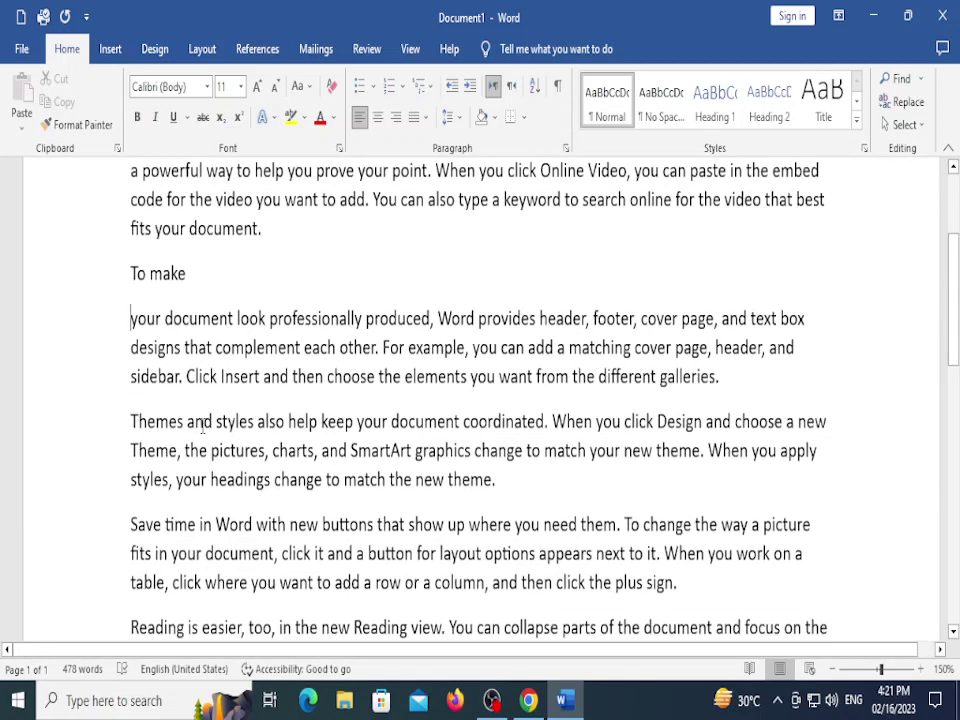
left_click(258, 425)
key("Return")
scroll(229, 456, "up", 3)
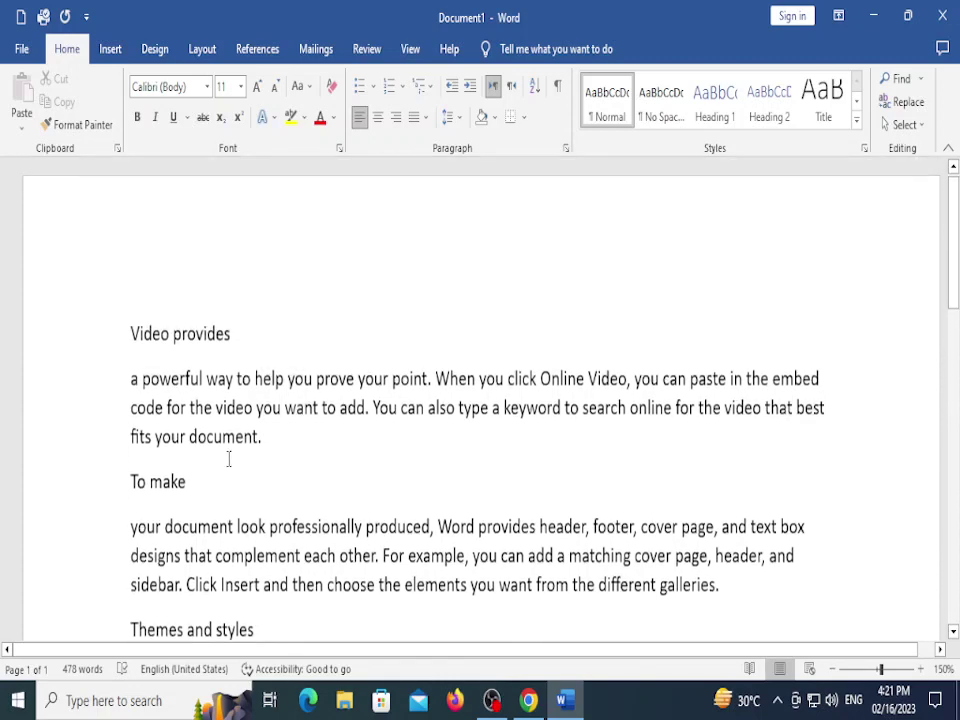
Apply the Heading 2 style to the "Video provides" and "To make" lines
left_click(109, 342)
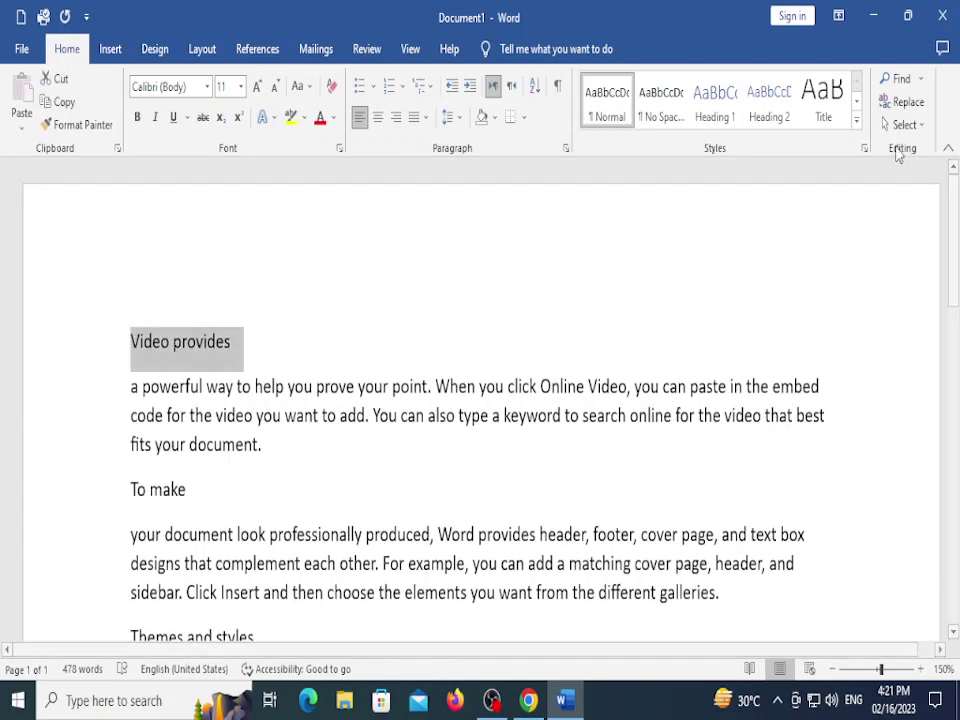
left_click(856, 119)
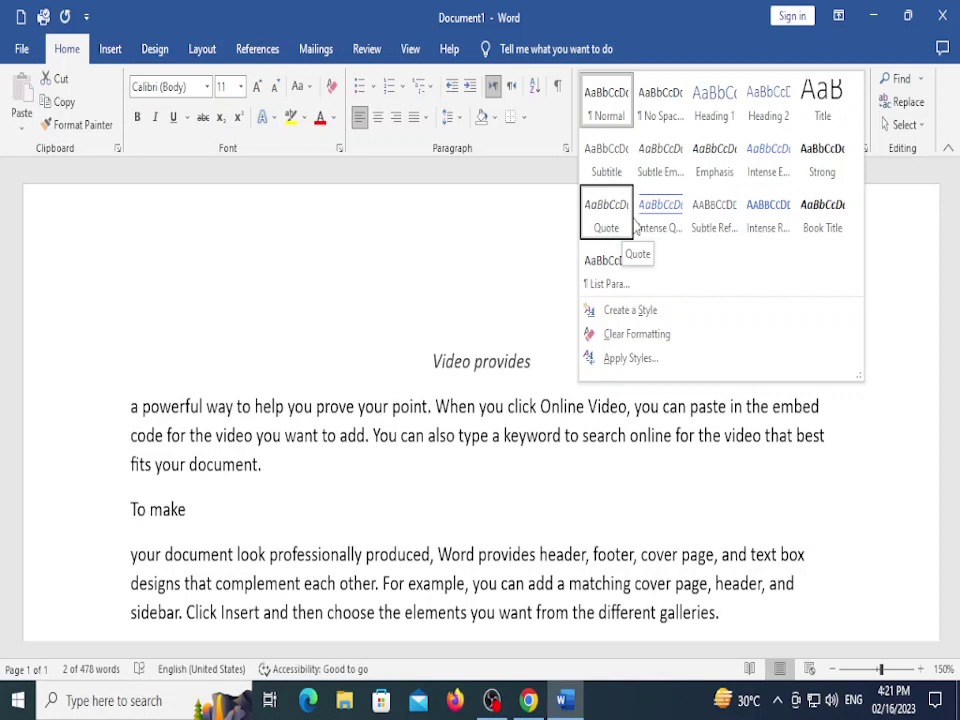
left_click(778, 105)
scroll(291, 212, "down", 3)
left_click(115, 338)
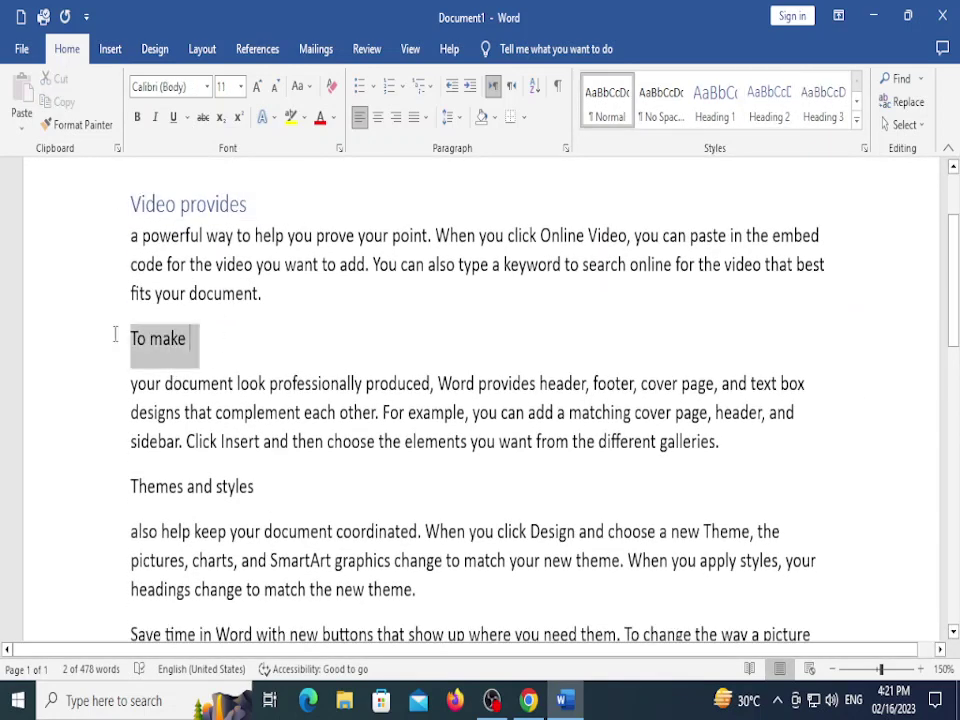
left_click(856, 117)
left_click(769, 100)
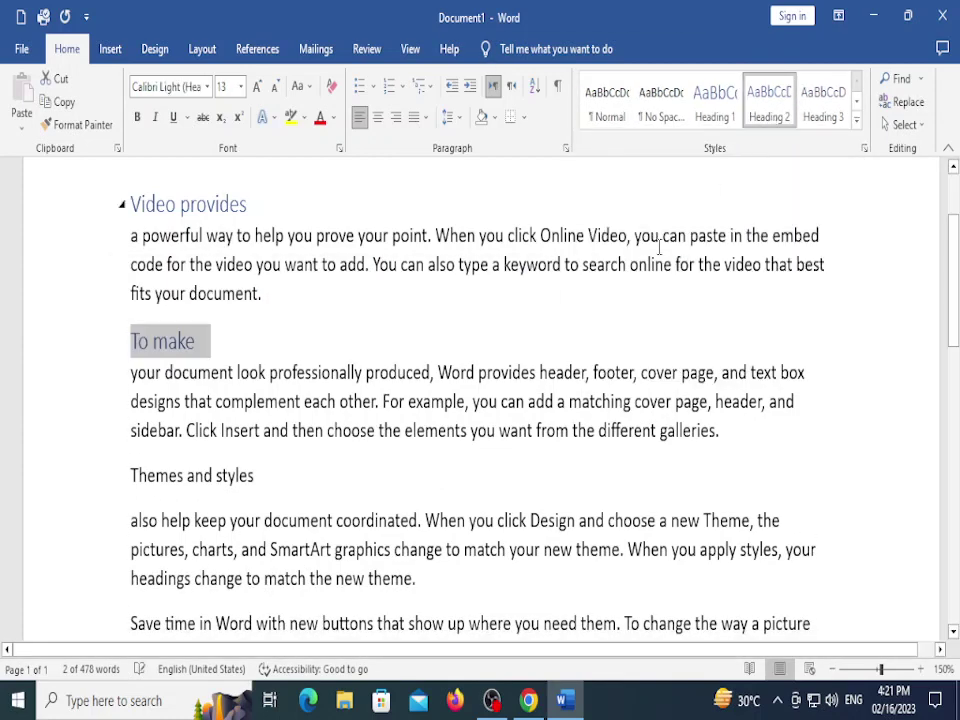
left_click(534, 323)
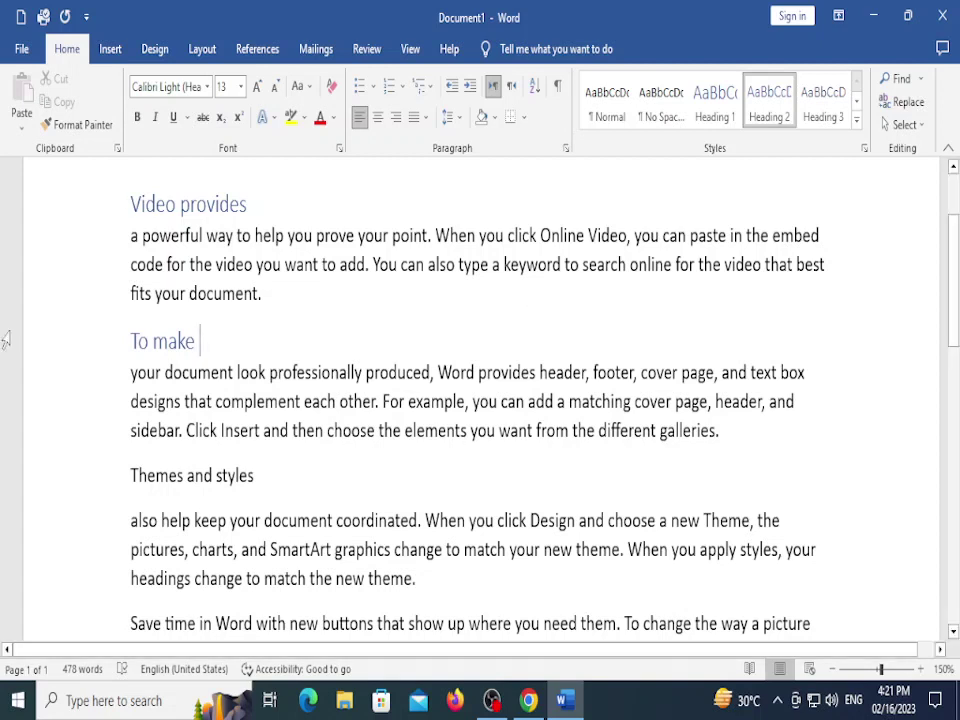
Copy the "To make" heading's formatting onto the "Themes and styles" line with Format Painter
left_click_drag(205, 340, 128, 341)
left_click_drag(219, 341, 129, 341)
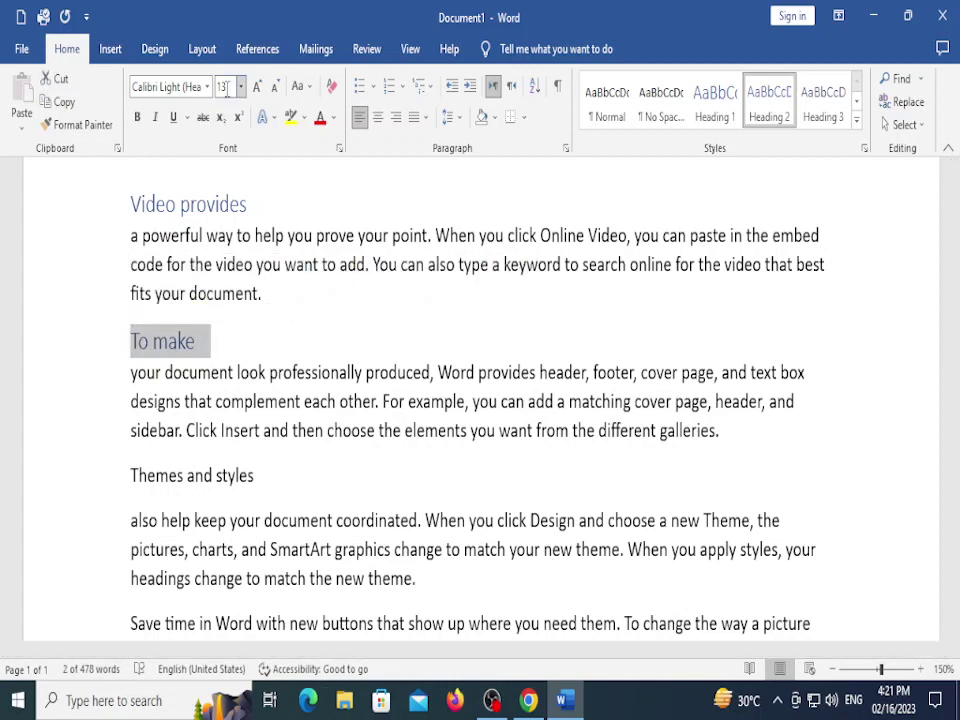
left_click(277, 481)
left_click_drag(210, 341, 128, 340)
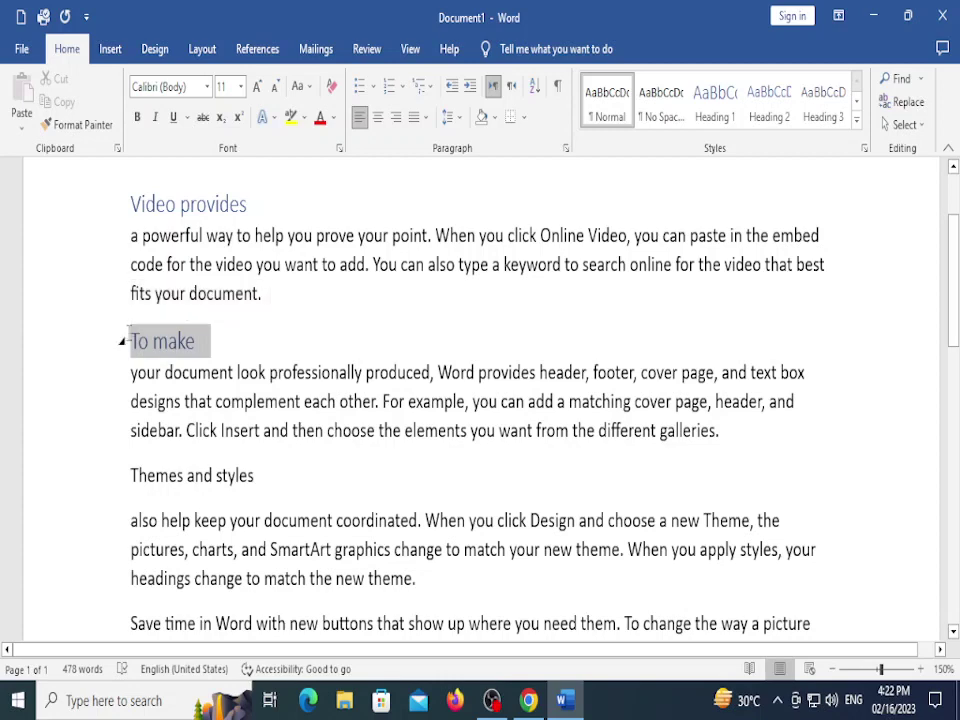
left_click(77, 125)
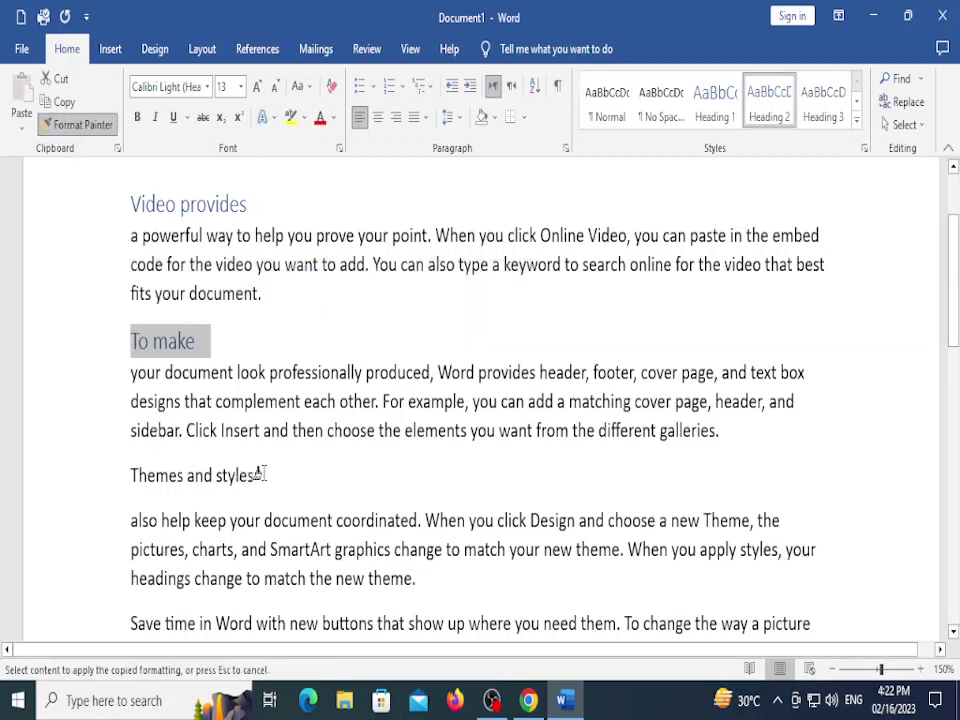
left_click_drag(259, 475, 88, 486)
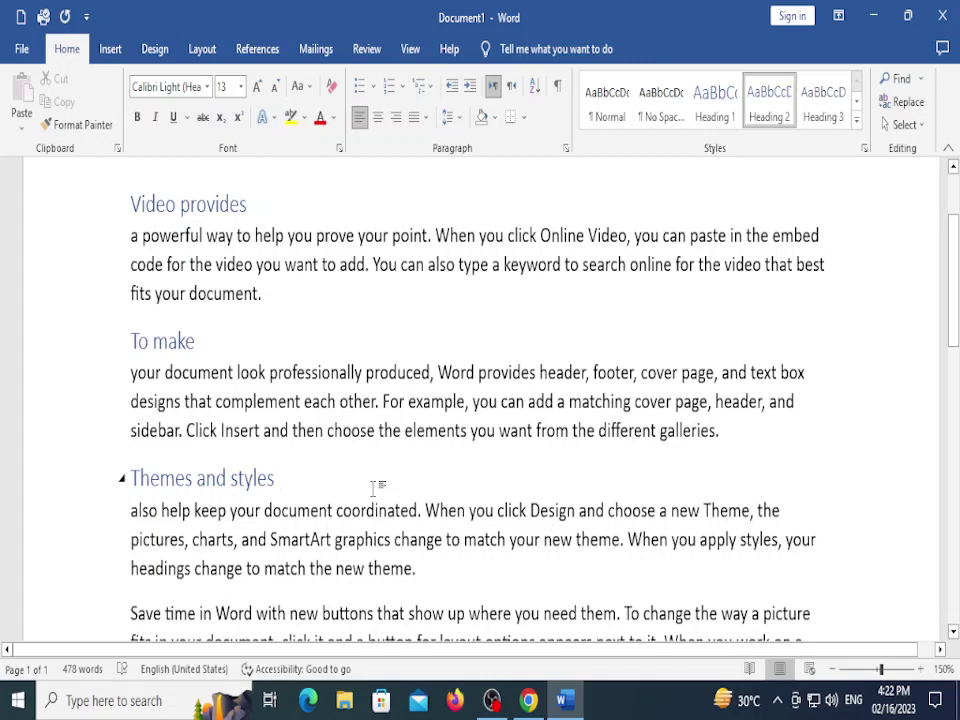
Split "Save time in" onto a line of its own and apply the Heading 2 style to it
scroll(378, 467, "down", 3)
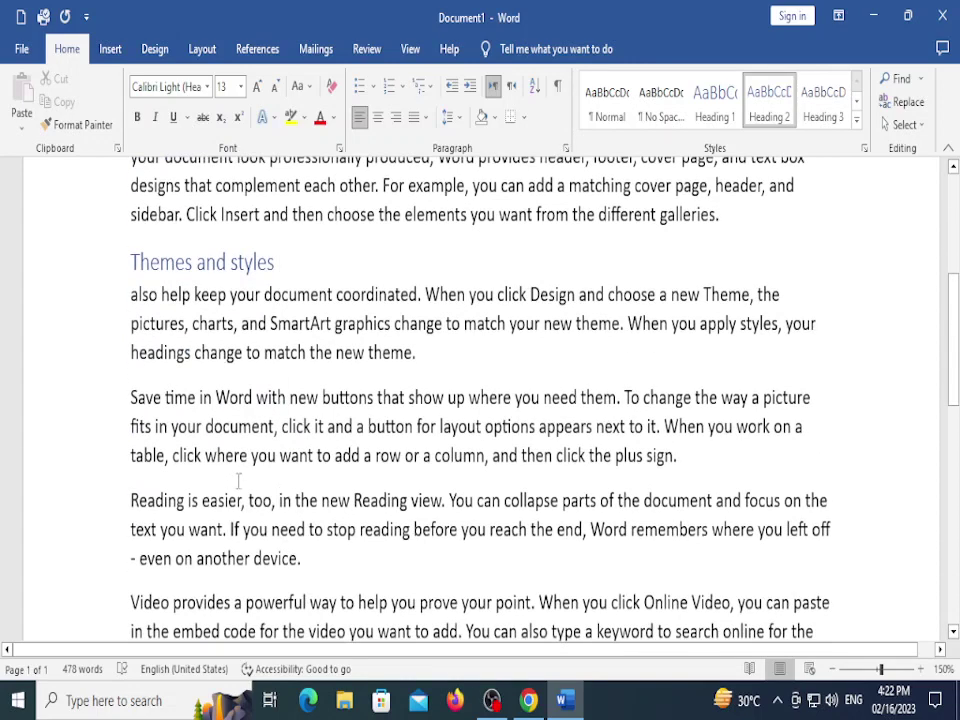
left_click(215, 398)
key("Return")
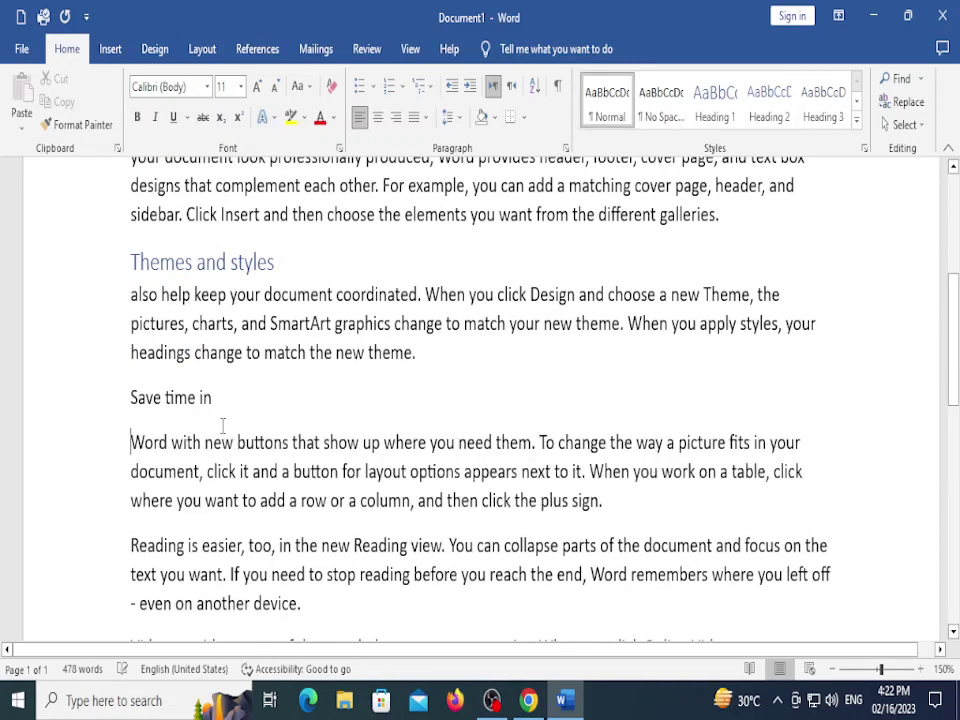
triple_click(143, 400)
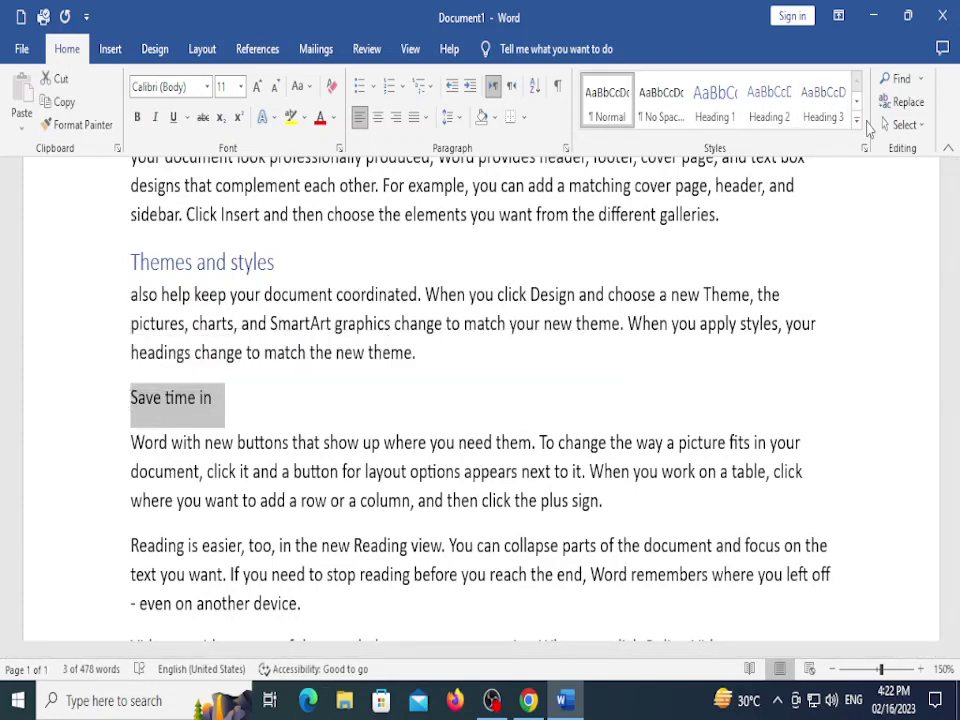
left_click(758, 112)
left_click(338, 354)
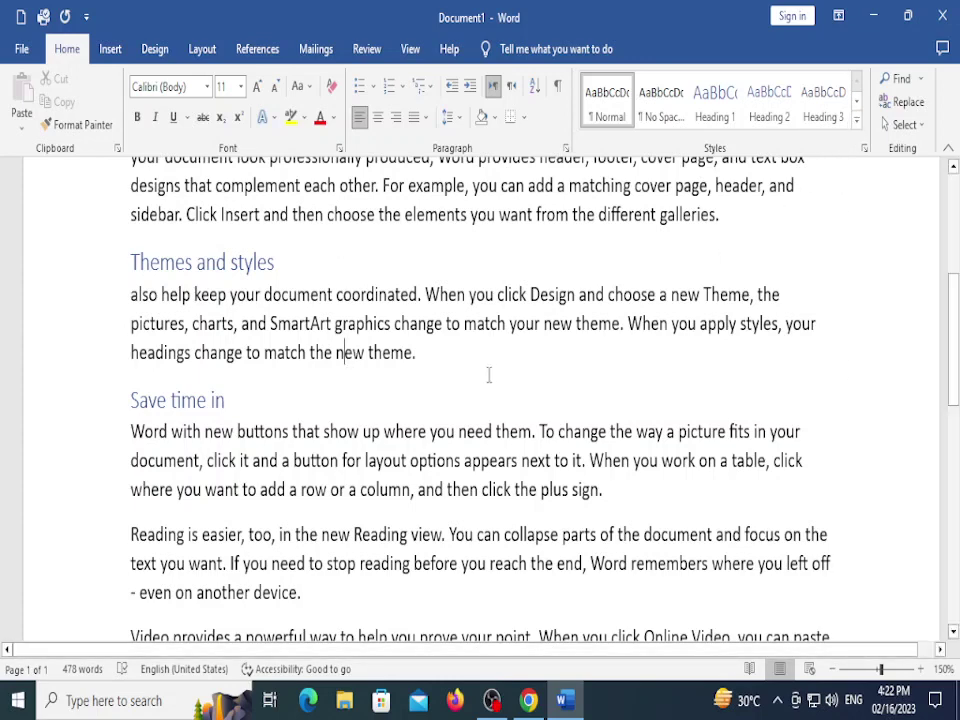
Create a new style named Style1 from the formatting of the body paragraph under "Themes and styles"
scroll(489, 375, "up", 1)
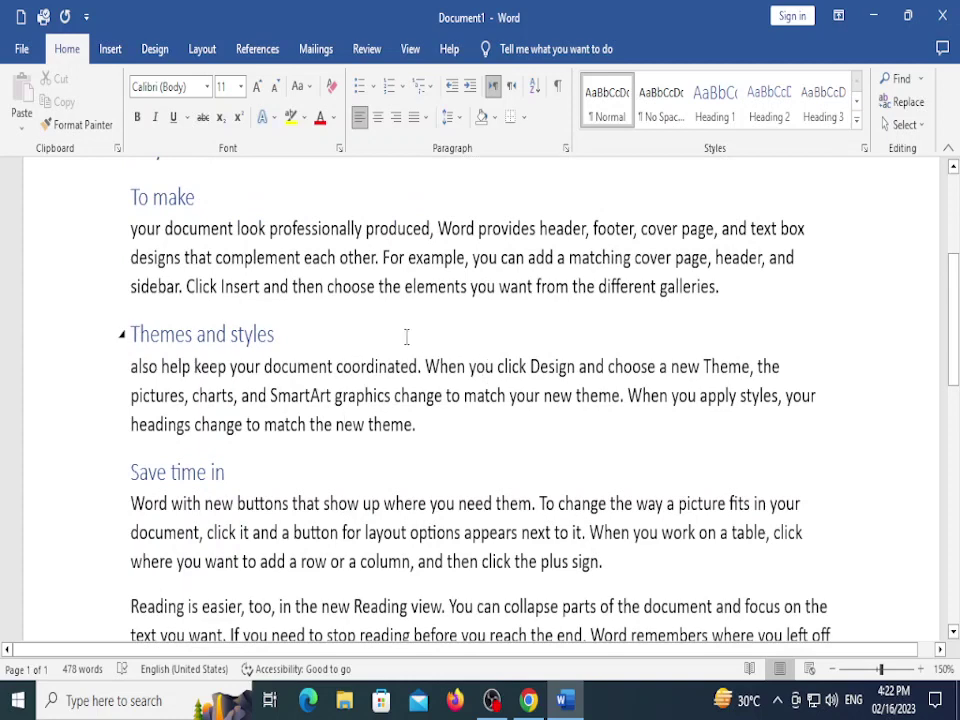
triple_click(293, 335)
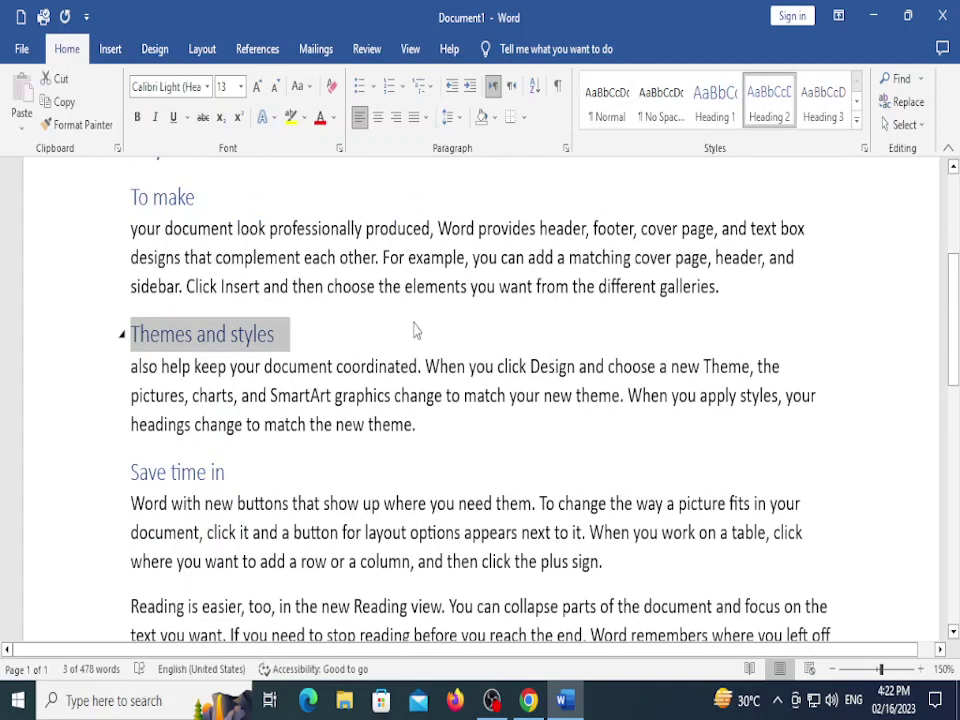
right_click(30, 400)
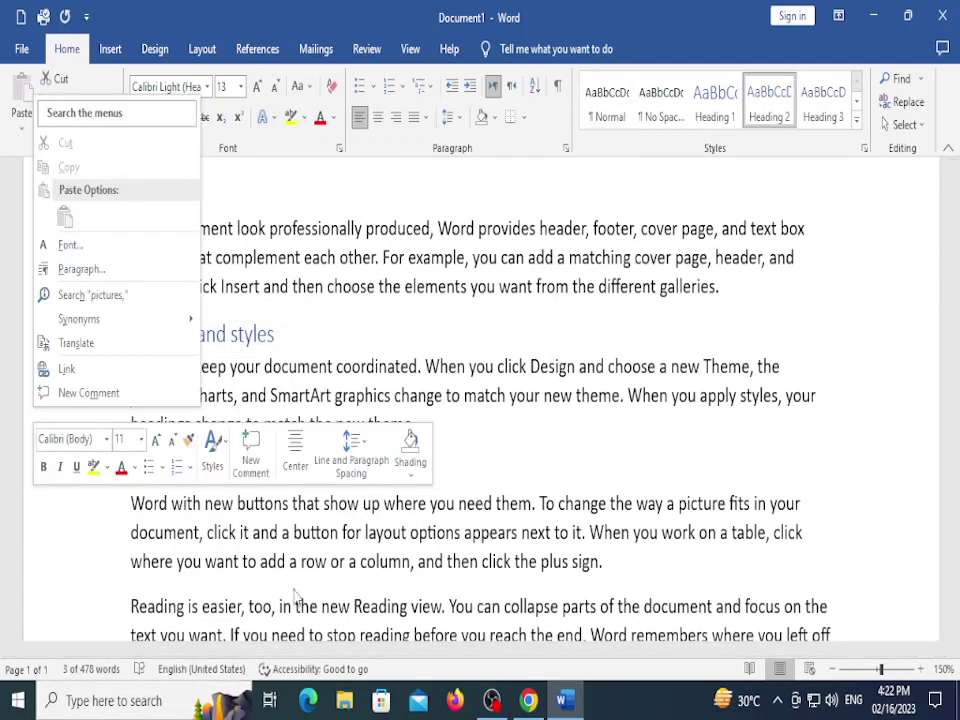
key("Escape")
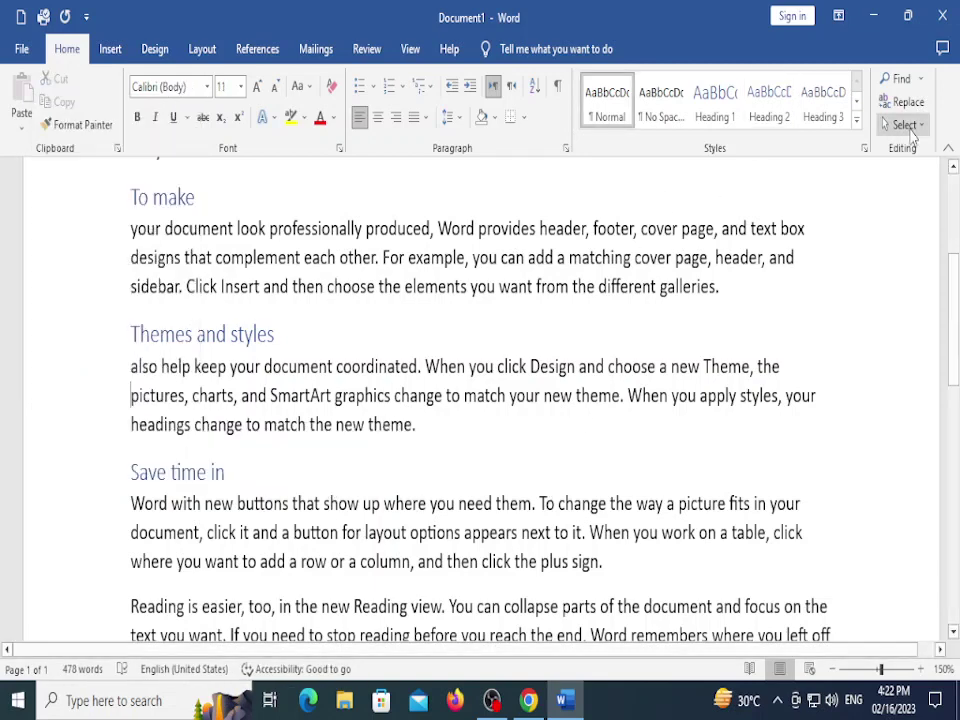
left_click(856, 128)
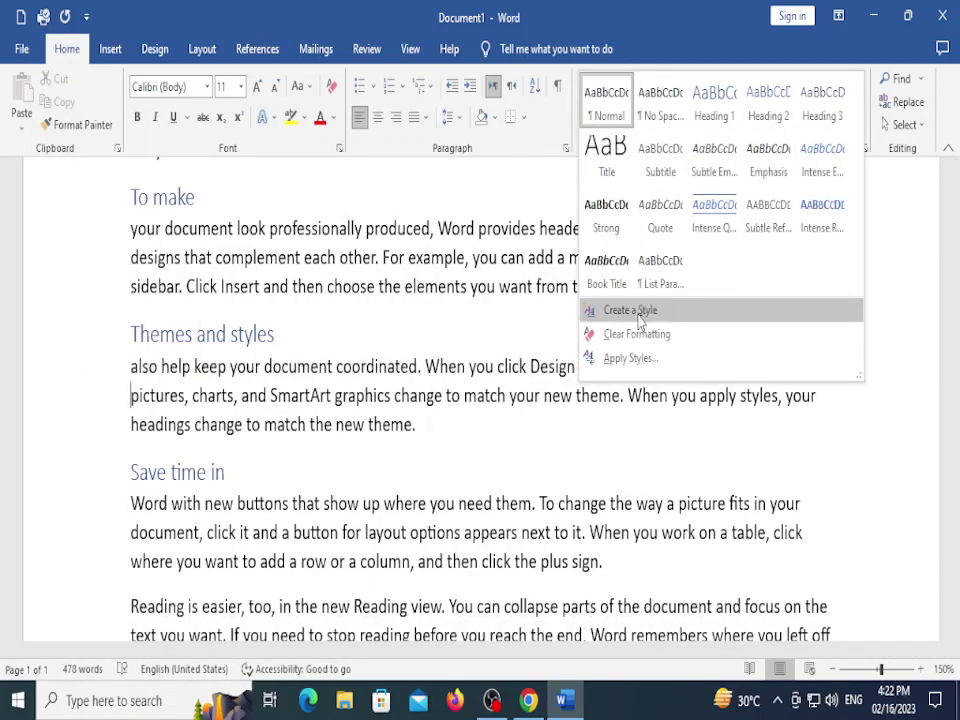
left_click(640, 318)
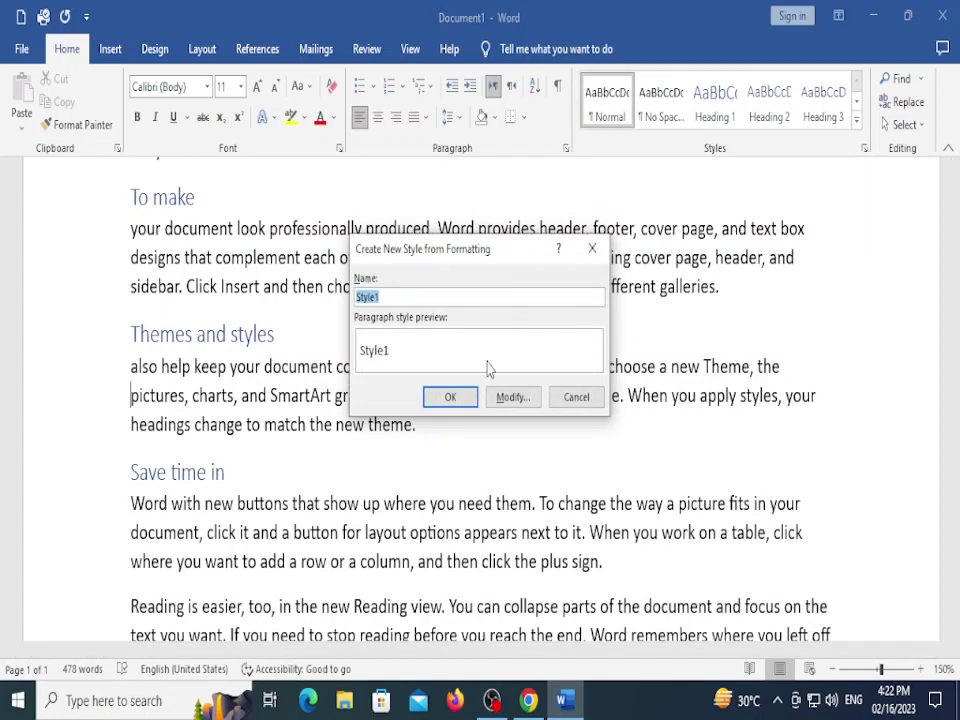
left_click(448, 398)
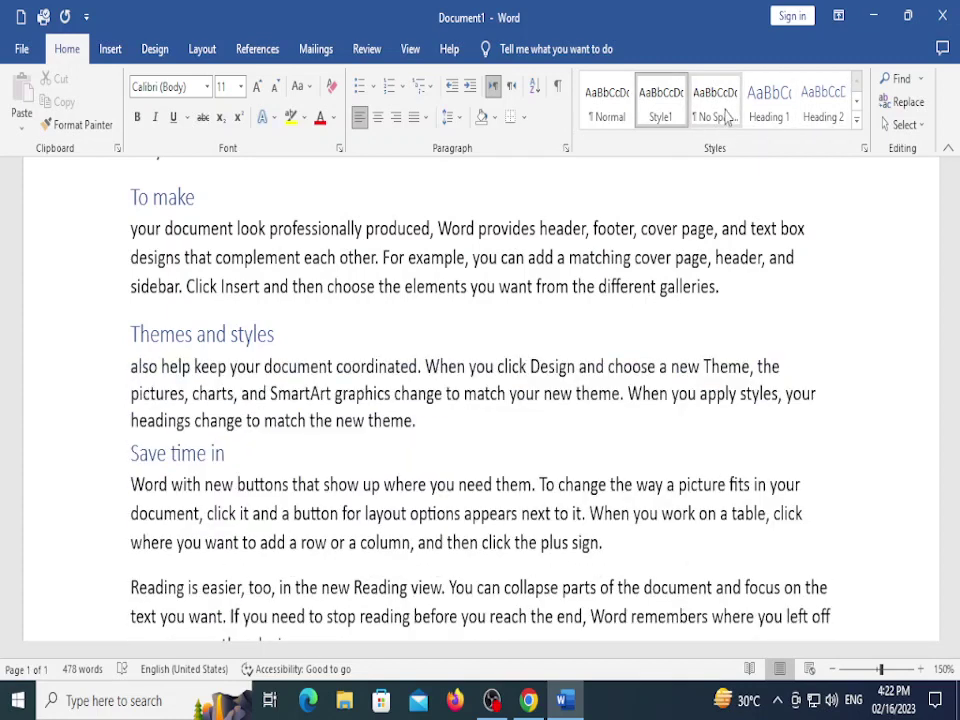
Undo the style changes on the body paragraph below the "Themes and styles" heading
left_click(856, 121)
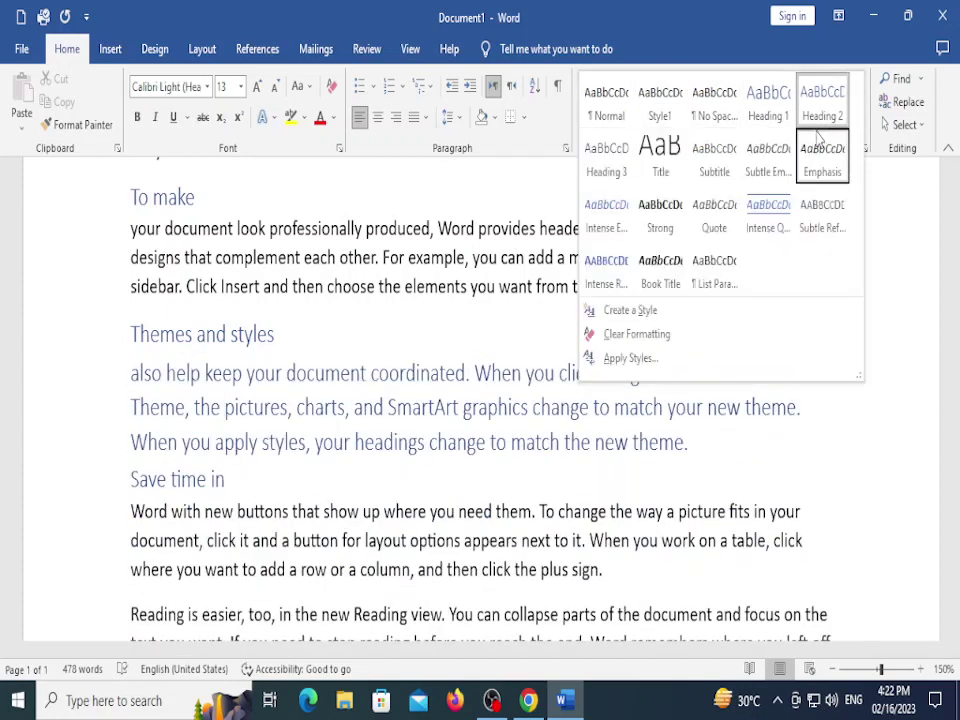
left_click(497, 299)
left_click(339, 298)
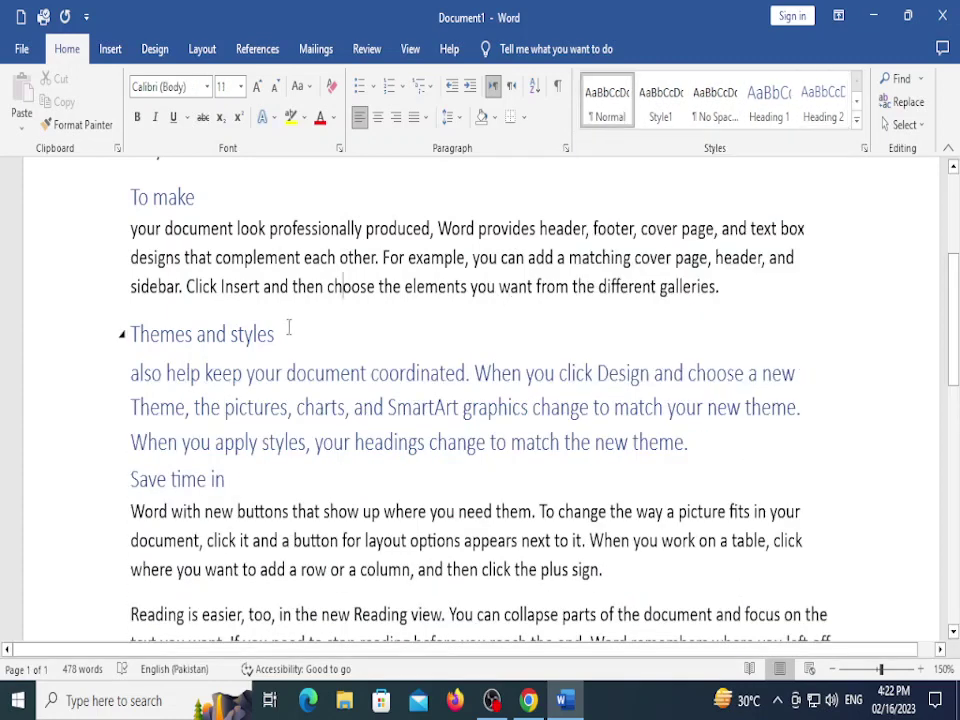
key("ctrl+z")
left_click(88, 335)
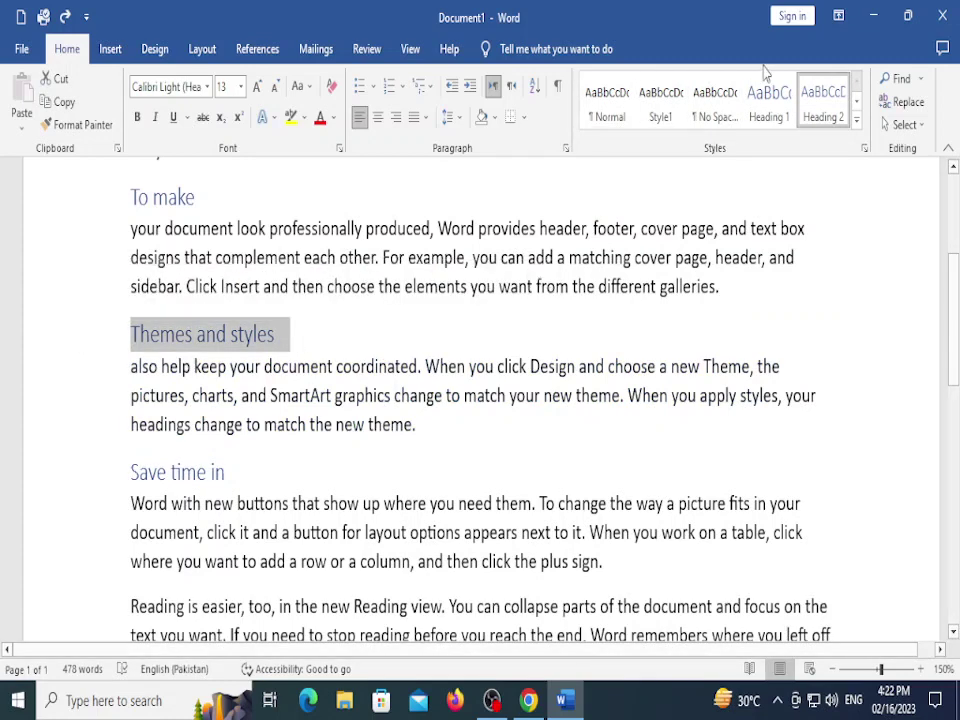
left_click(857, 121)
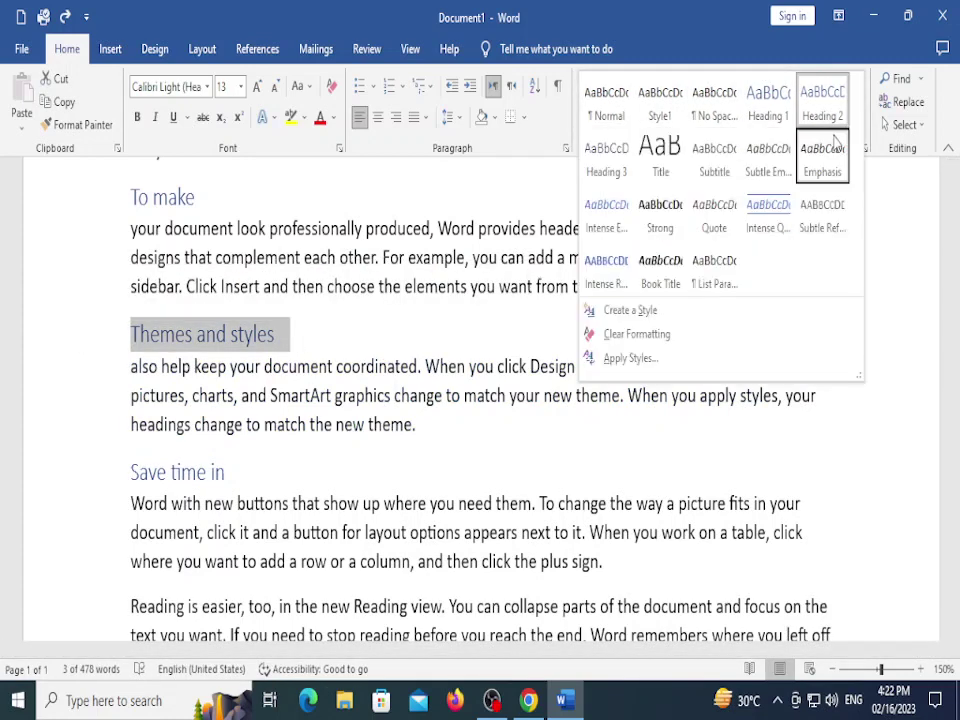
left_click(644, 321)
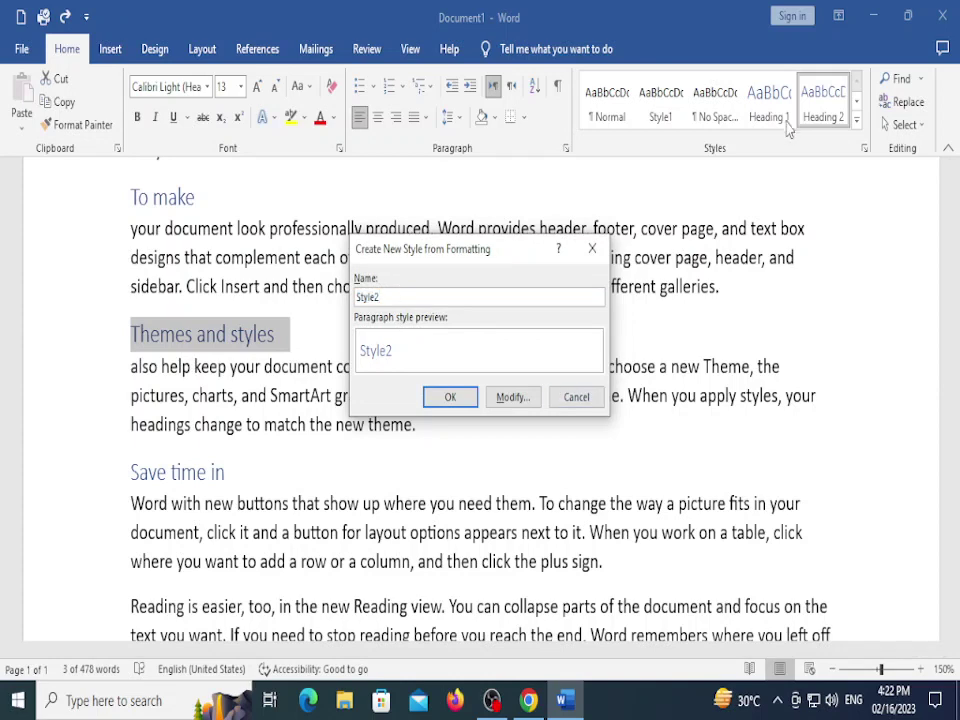
left_click(574, 396)
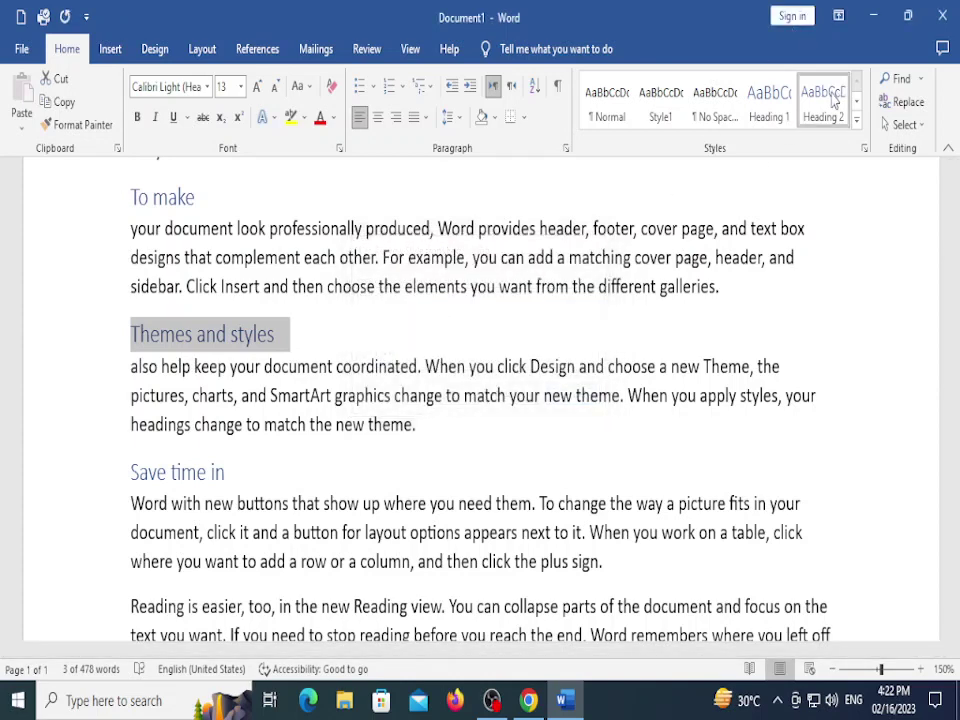
Set the "Themes and styles" heading to the Normal style and restore its Heading 2 style
left_click(857, 120)
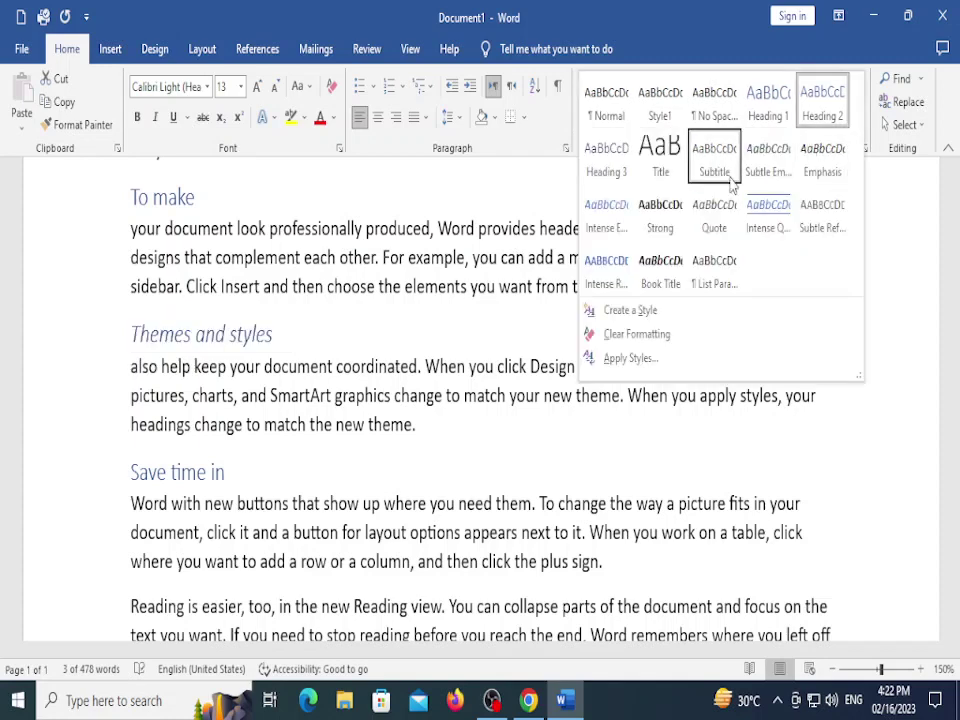
left_click(615, 392)
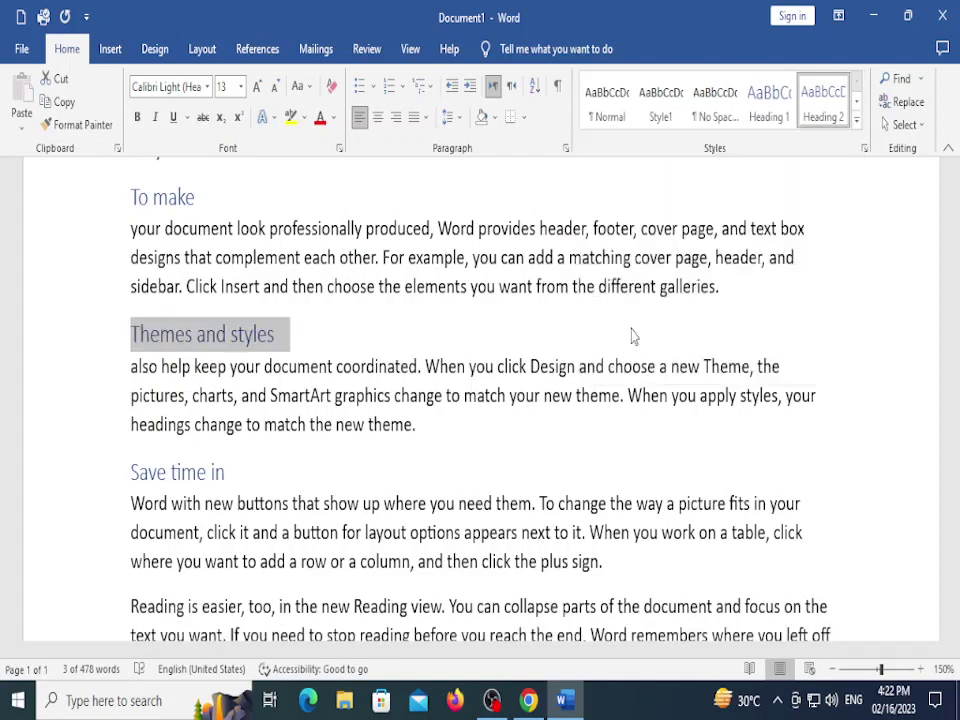
left_click(630, 338)
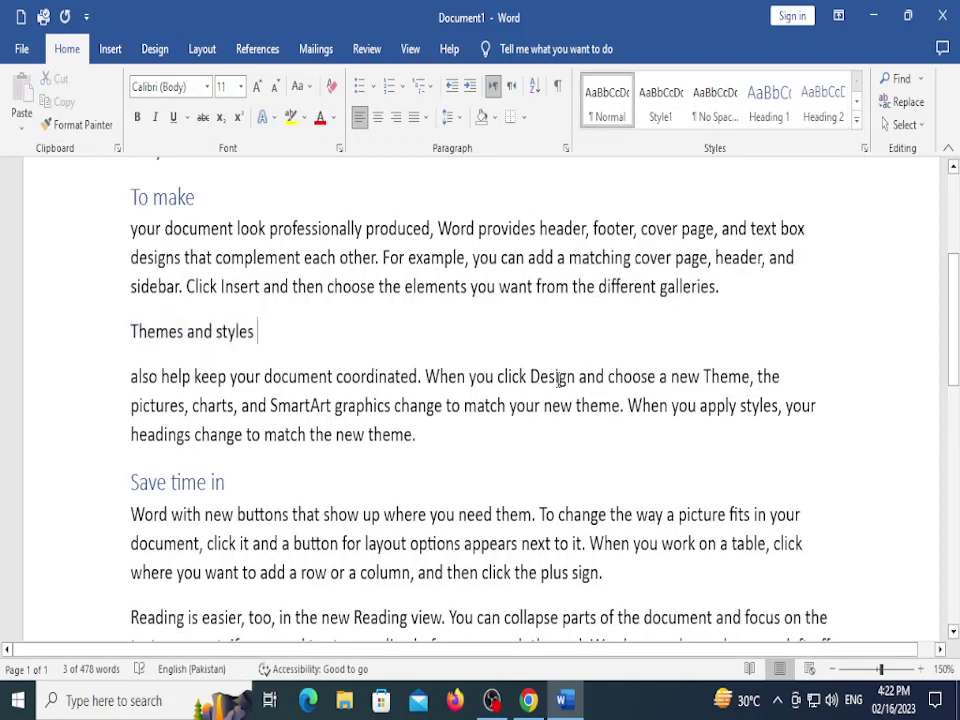
left_click(823, 104)
left_click(857, 120)
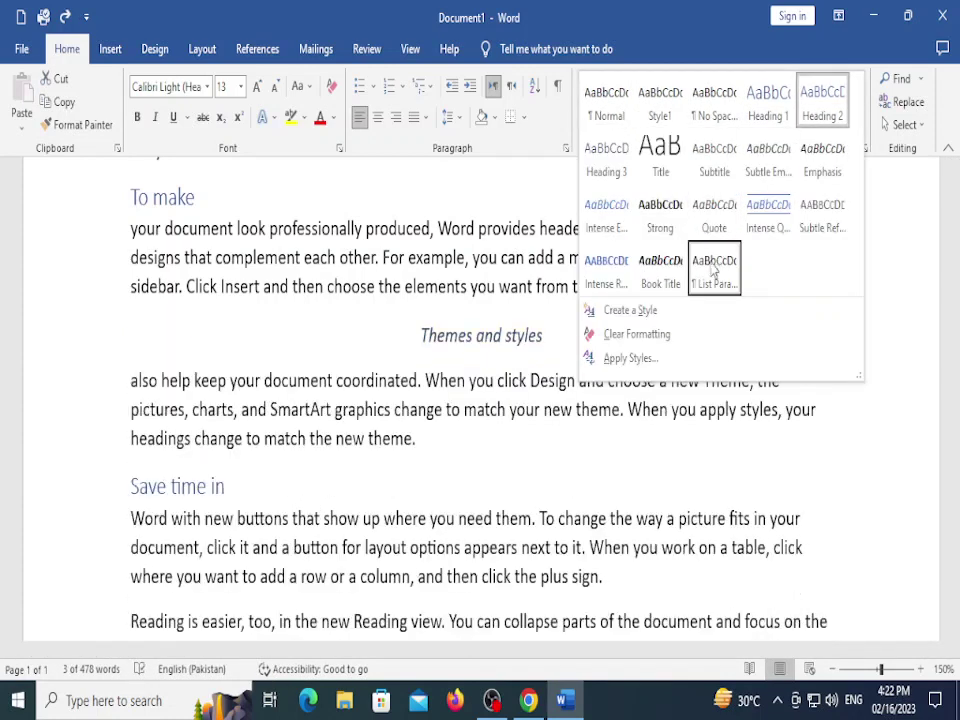
left_click(886, 260)
Switch to Chrome, review the lesson's instructions for applying a style and a style set, and return to Word
key("alt+Tab")
scroll(550, 330, "down", 15)
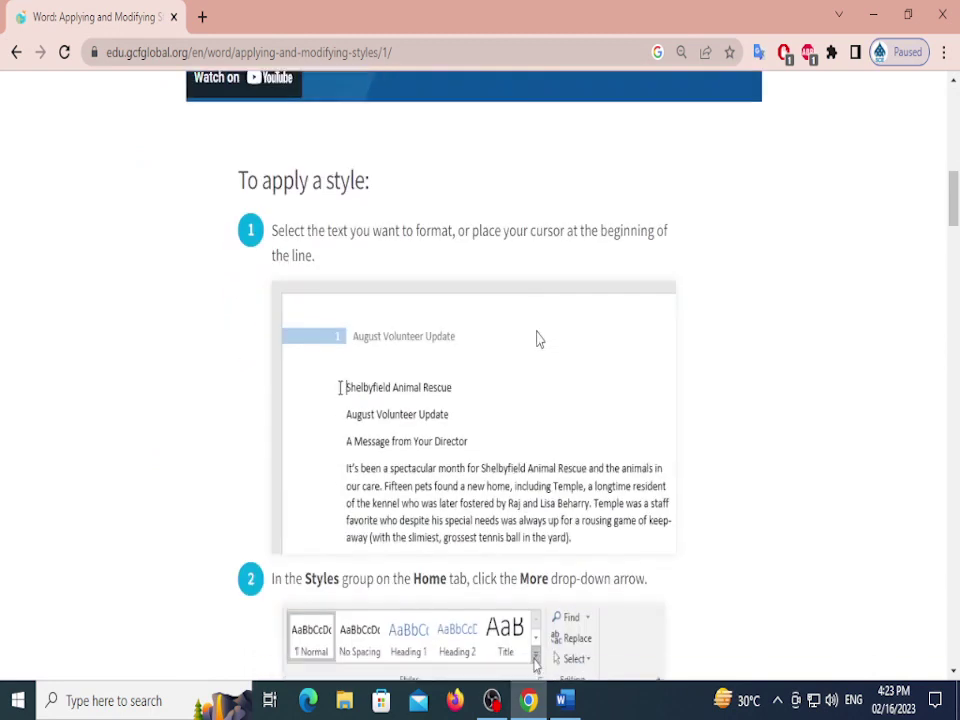
scroll(546, 362, "down", 10)
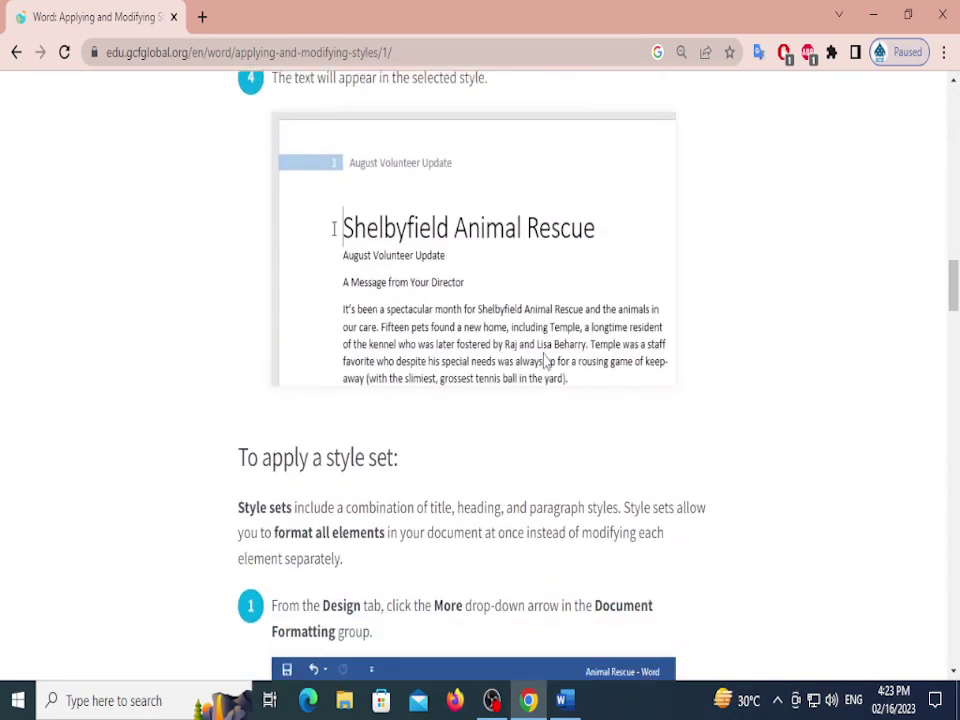
scroll(545, 360, "down", 2)
key("alt+Tab")
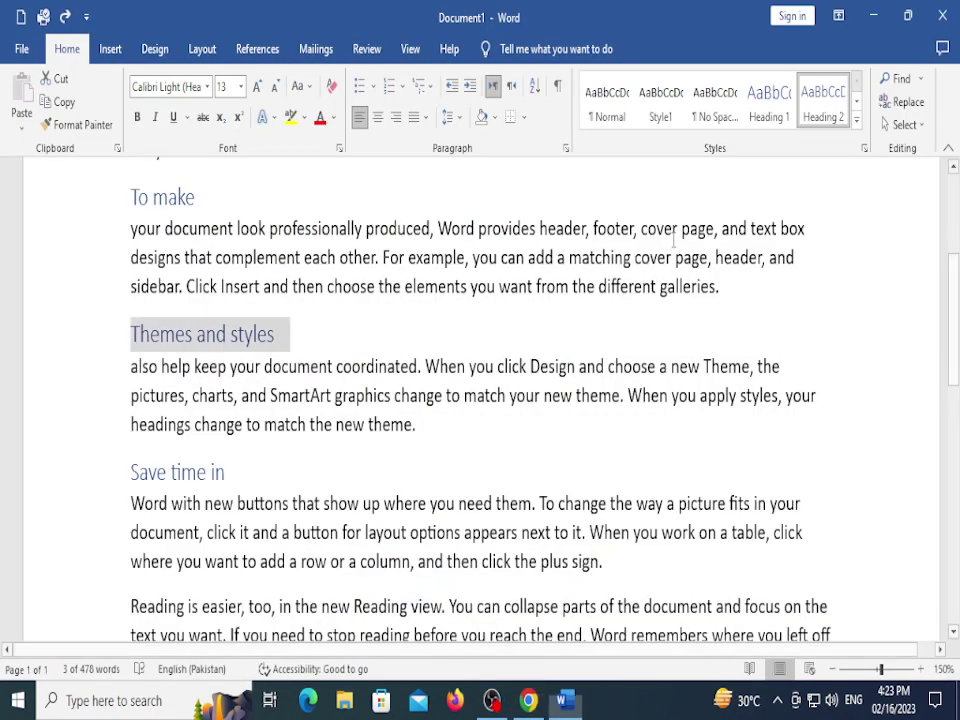
left_click(859, 138)
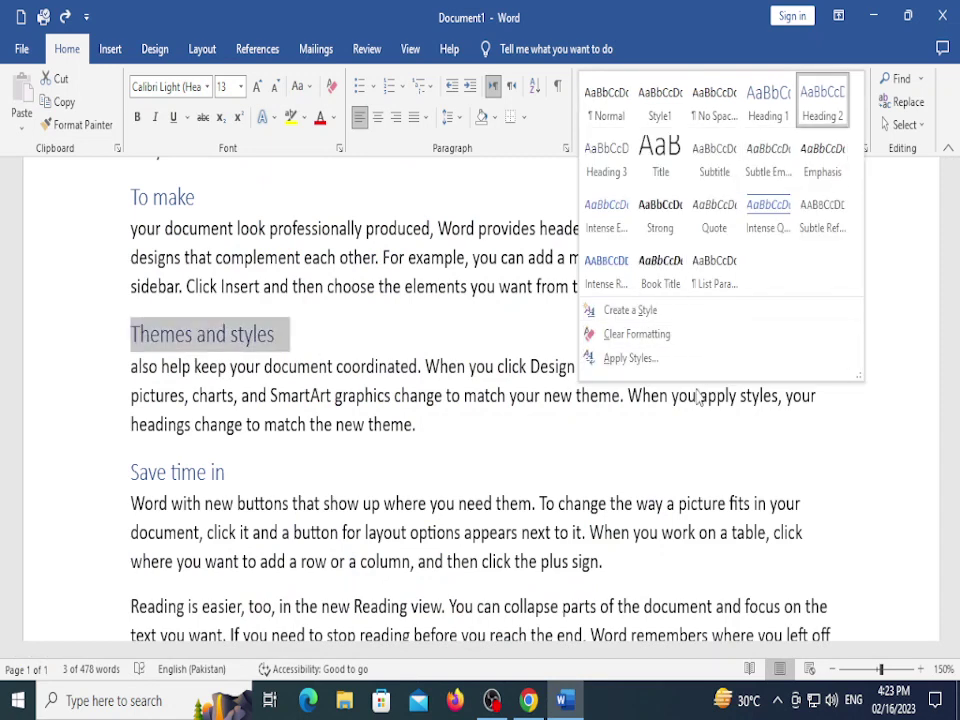
left_click(710, 358)
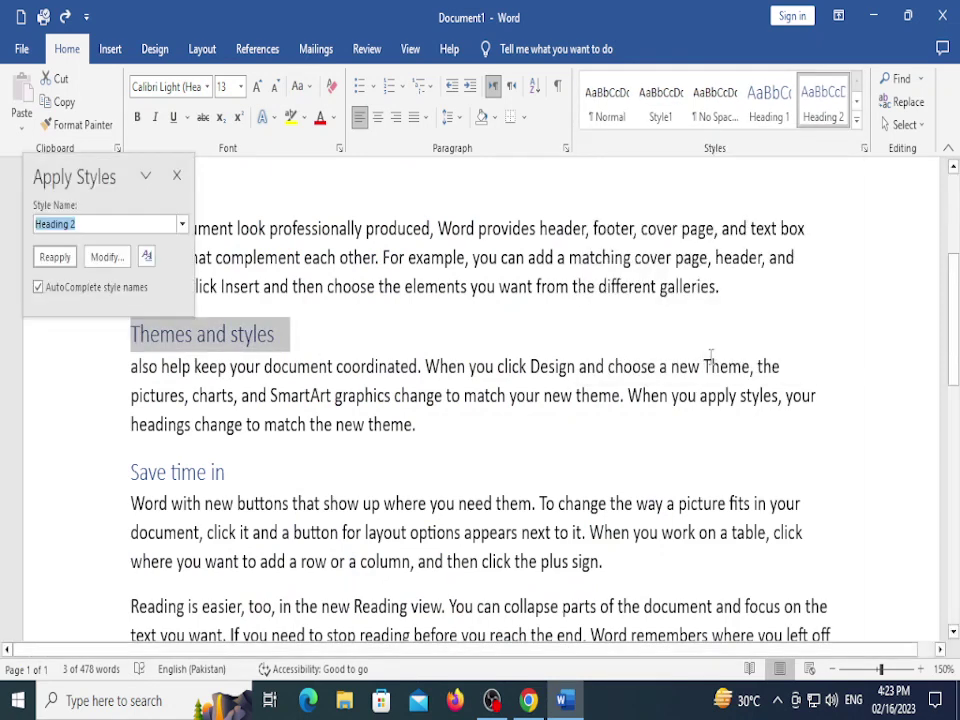
left_click(176, 176)
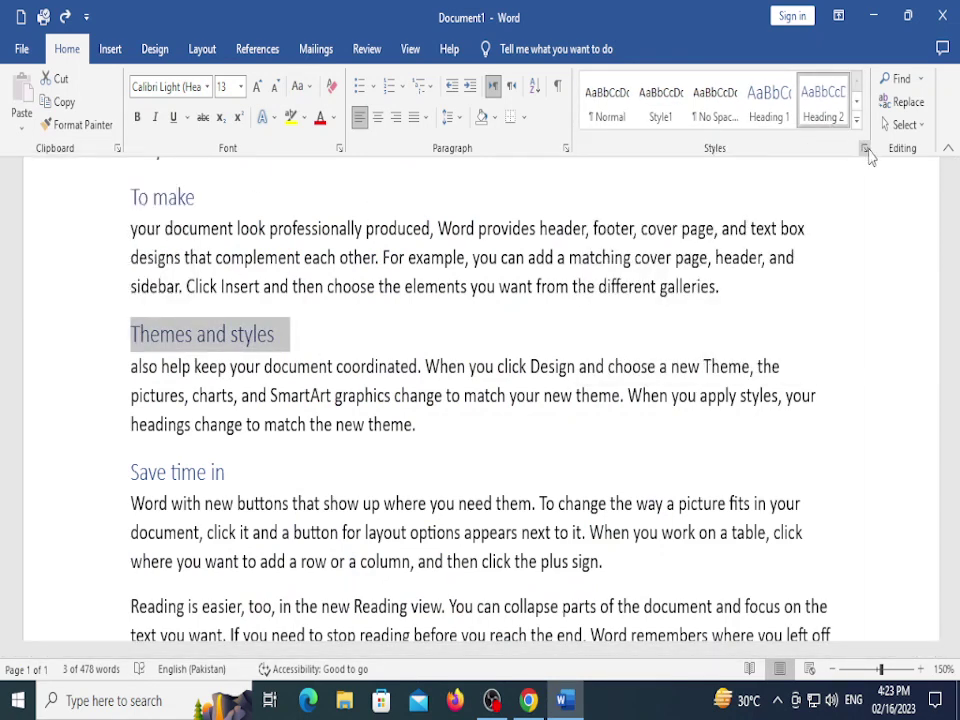
Create a new style named Style2 from the "Themes and styles" heading's formatting and open the full list of styles
left_click(857, 120)
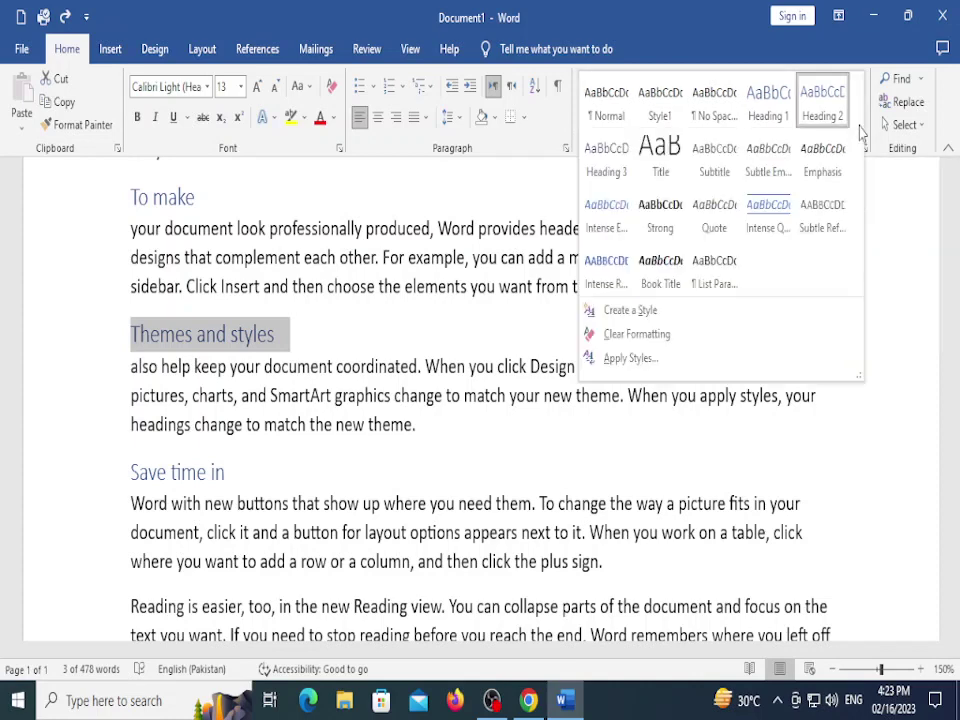
left_click(612, 308)
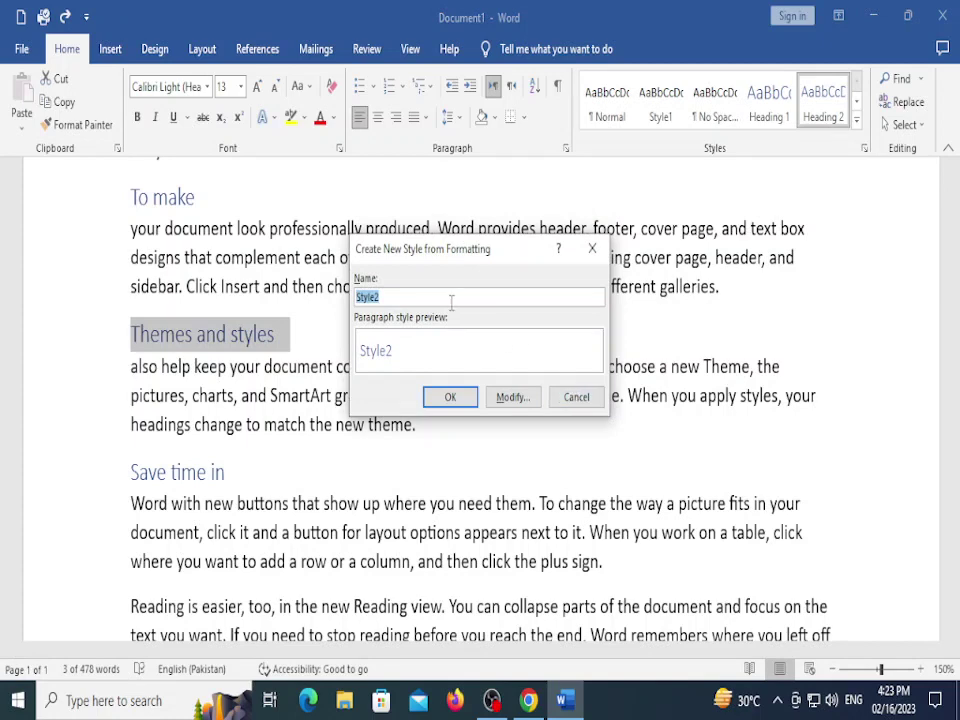
left_click(462, 394)
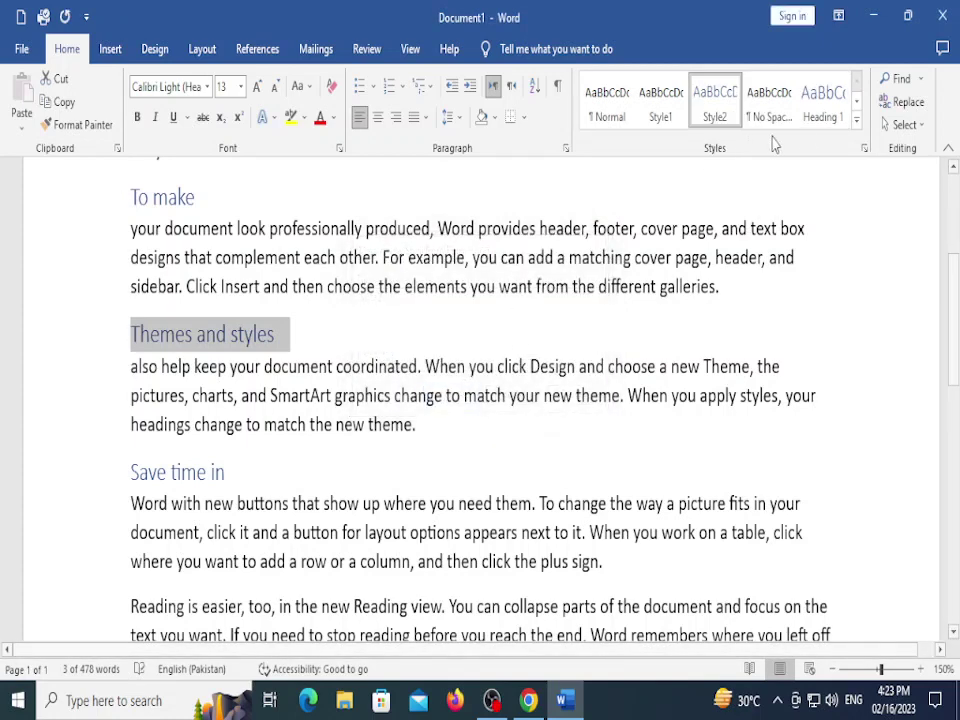
left_click(865, 150)
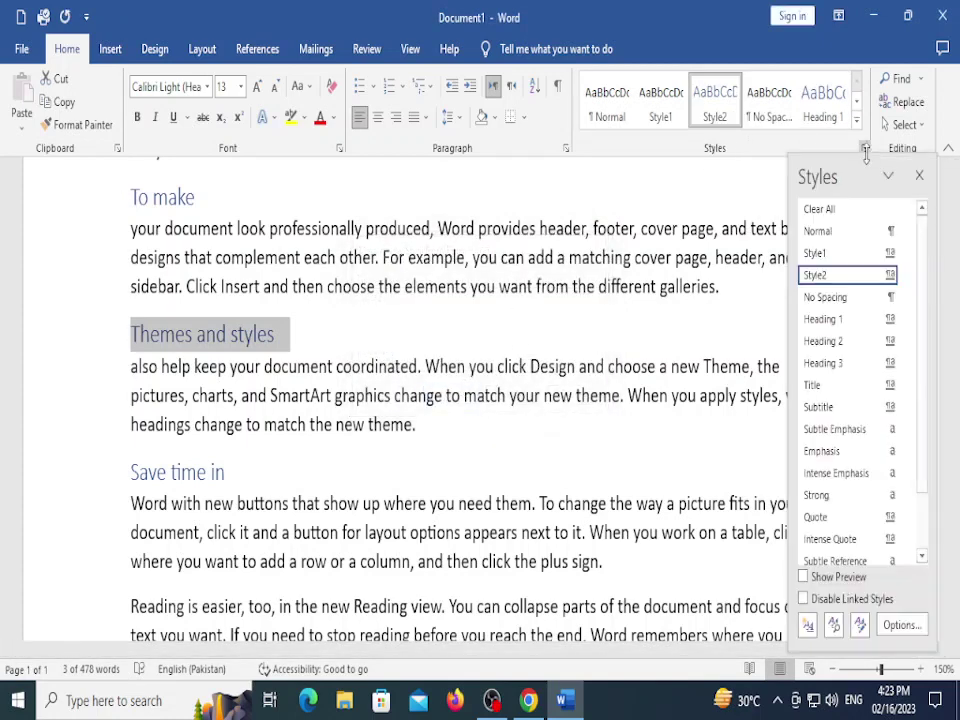
Inspect the style pane options, switch to Chrome to read the lesson's sections on style sets and modifying a style, and return to Word
left_click(893, 624)
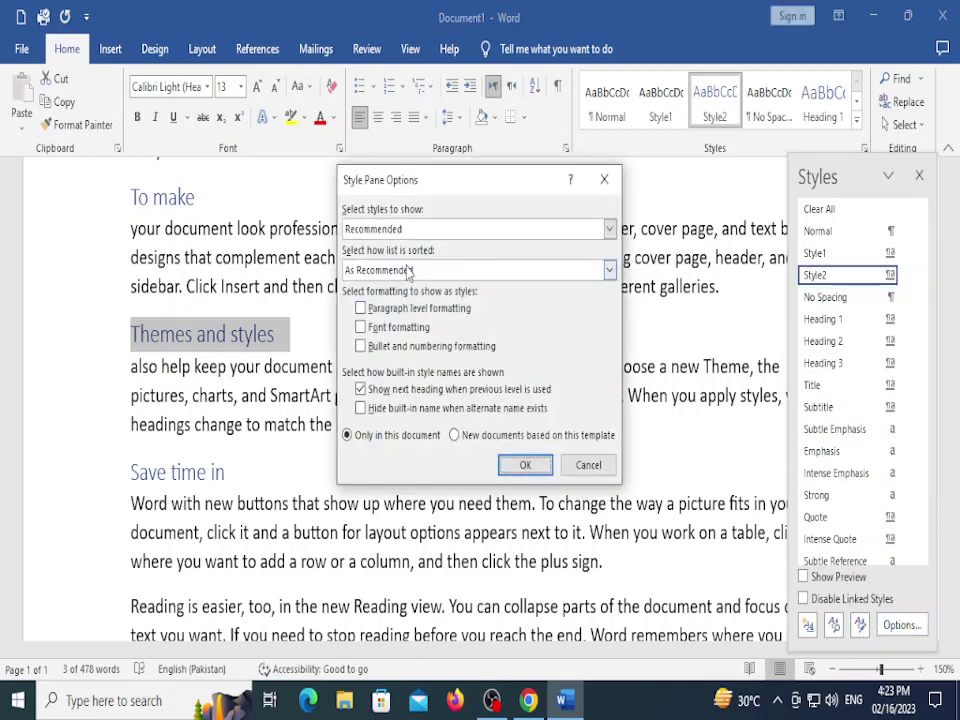
left_click(605, 180)
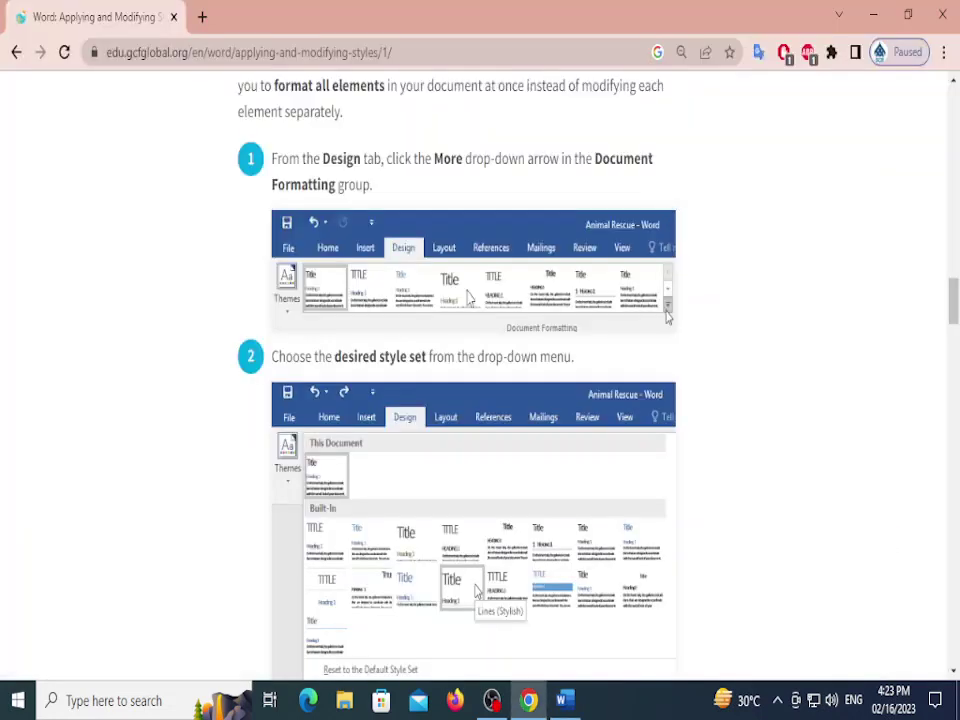
scroll(349, 349, "up", 4)
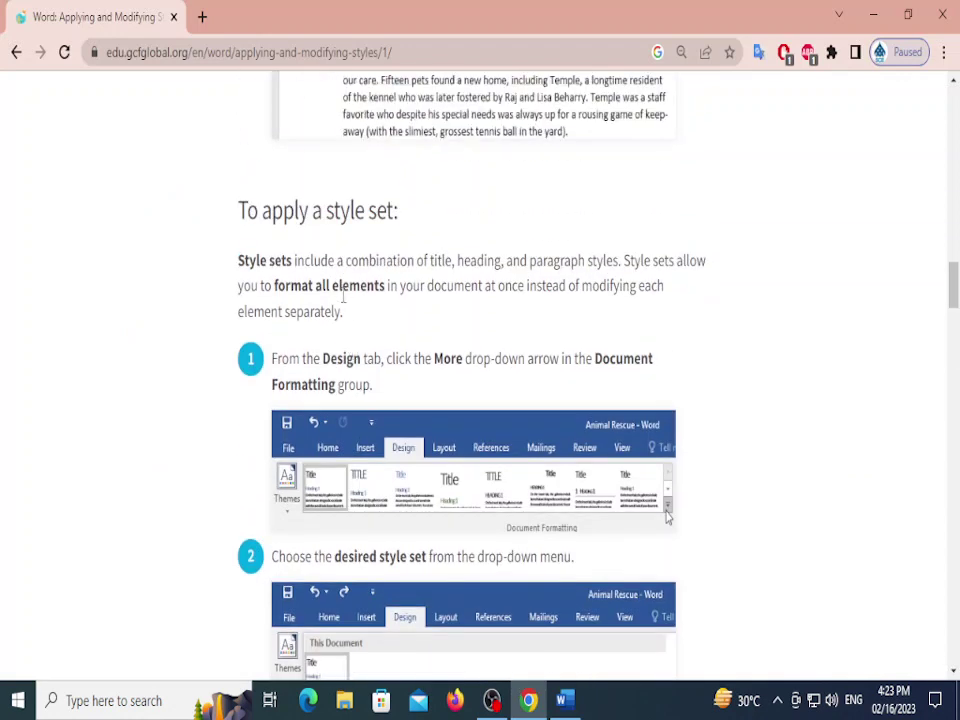
scroll(343, 297, "down", 5)
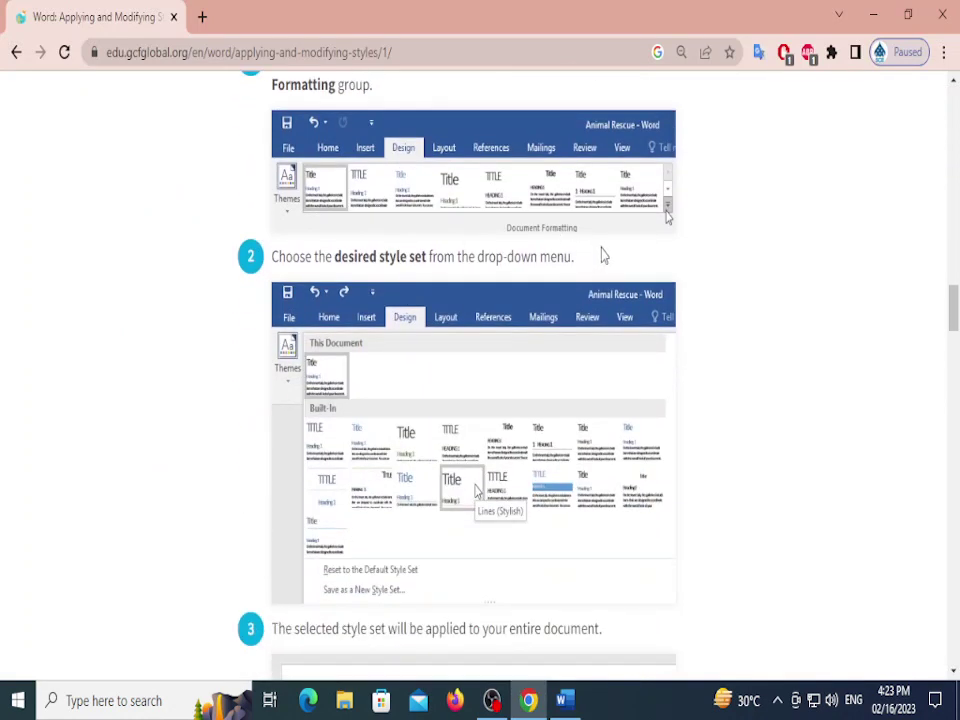
scroll(585, 248, "down", 3)
scroll(438, 321, "down", 4)
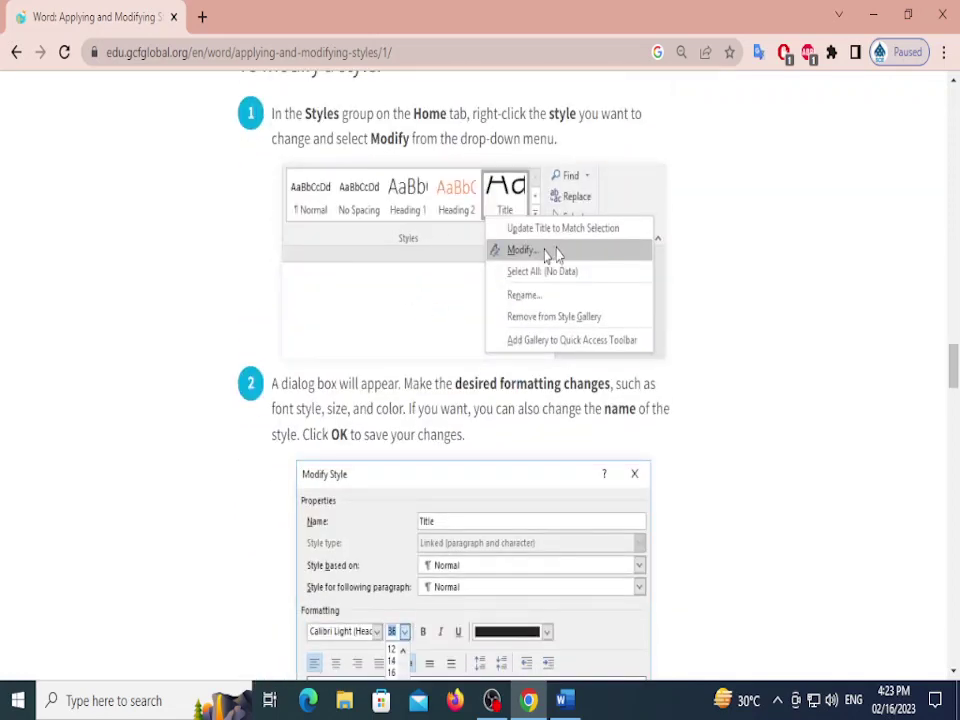
key("alt+Tab")
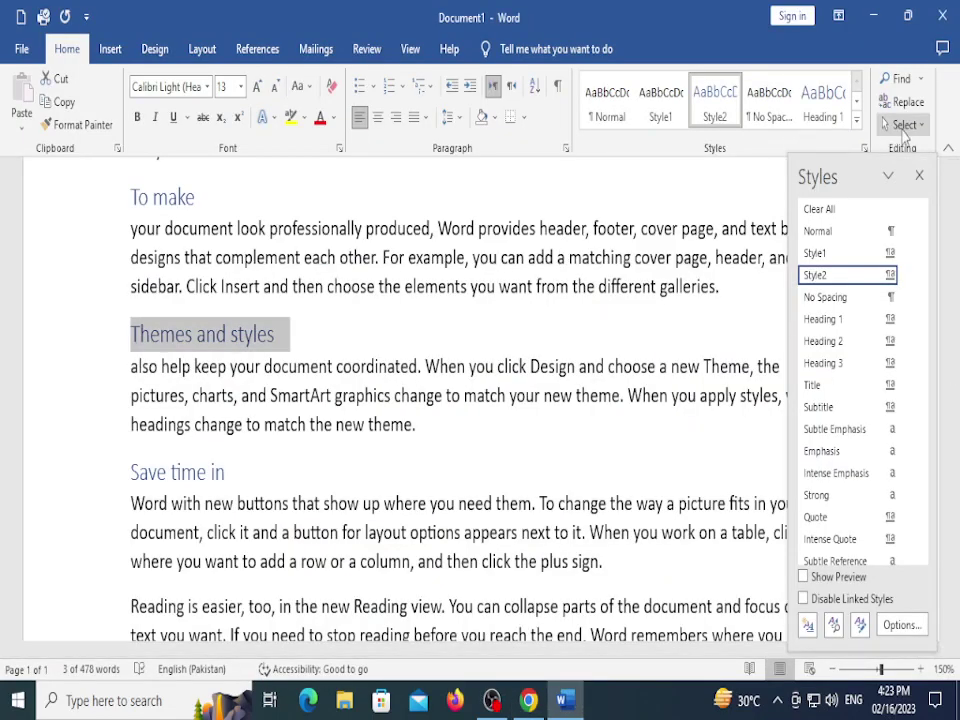
Close the full list of styles and apply the Emphasis style to the "Themes and styles" heading
left_click(912, 126)
left_click(856, 120)
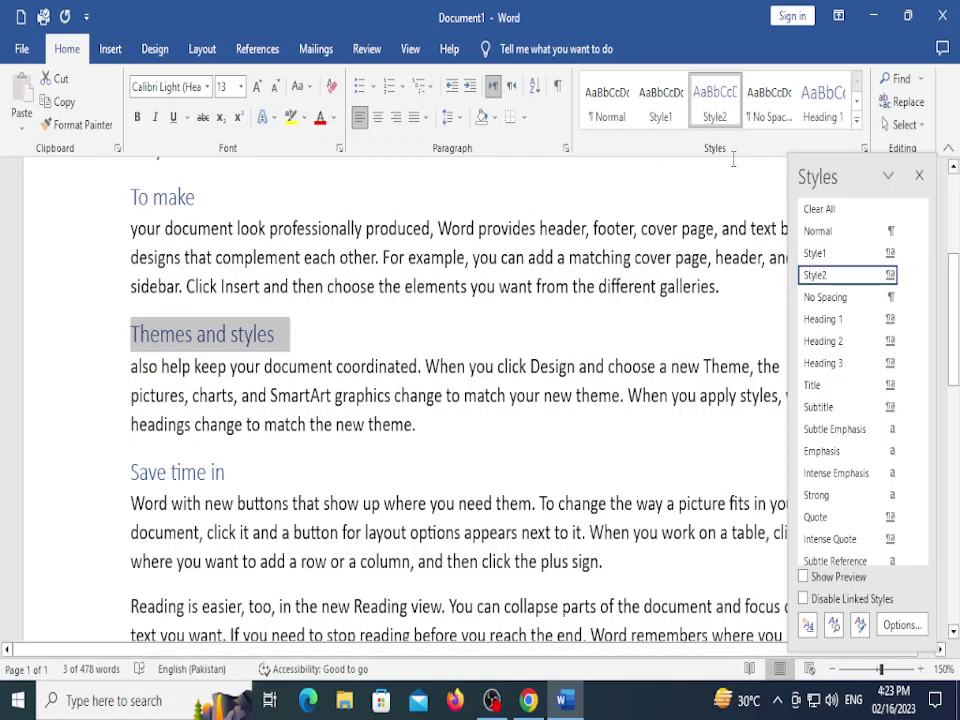
left_click(857, 121)
left_click(912, 188)
left_click(918, 176)
left_click(857, 122)
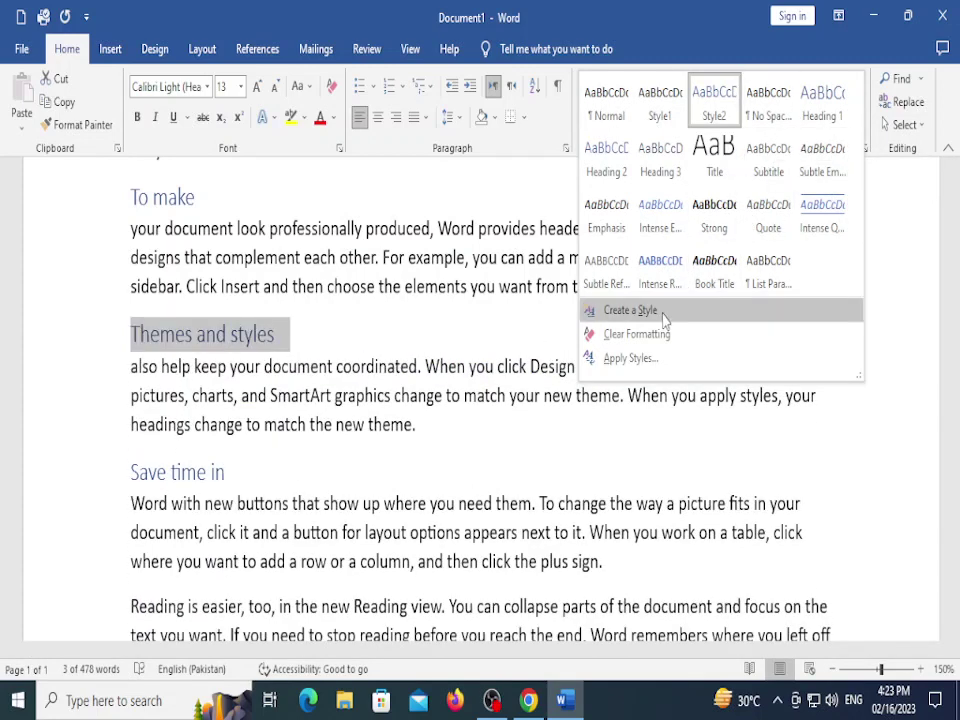
left_click(585, 210)
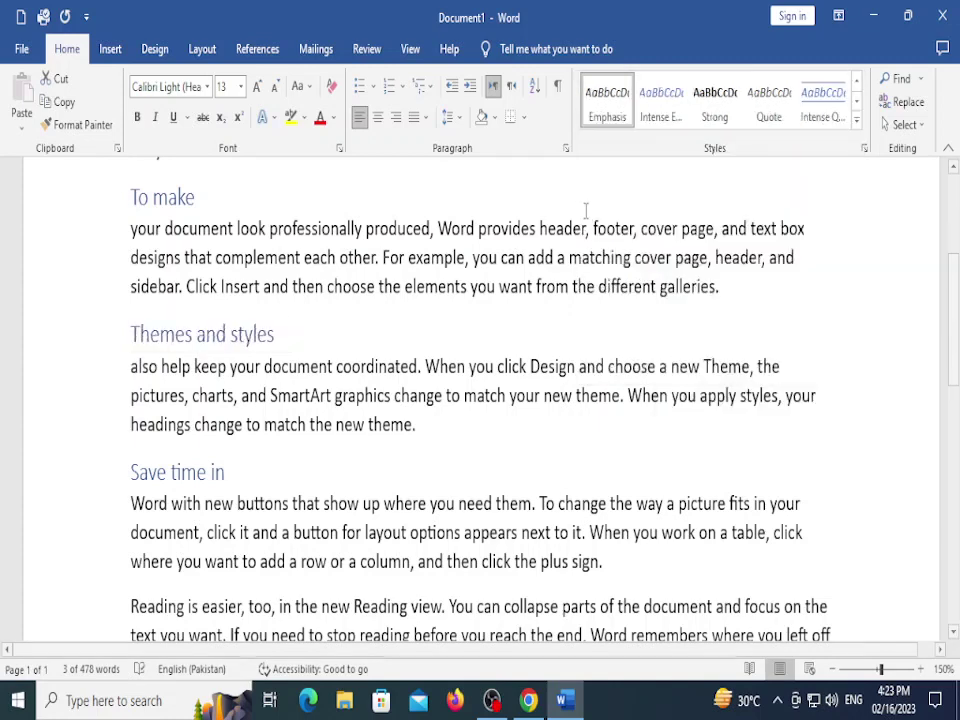
left_click(733, 176)
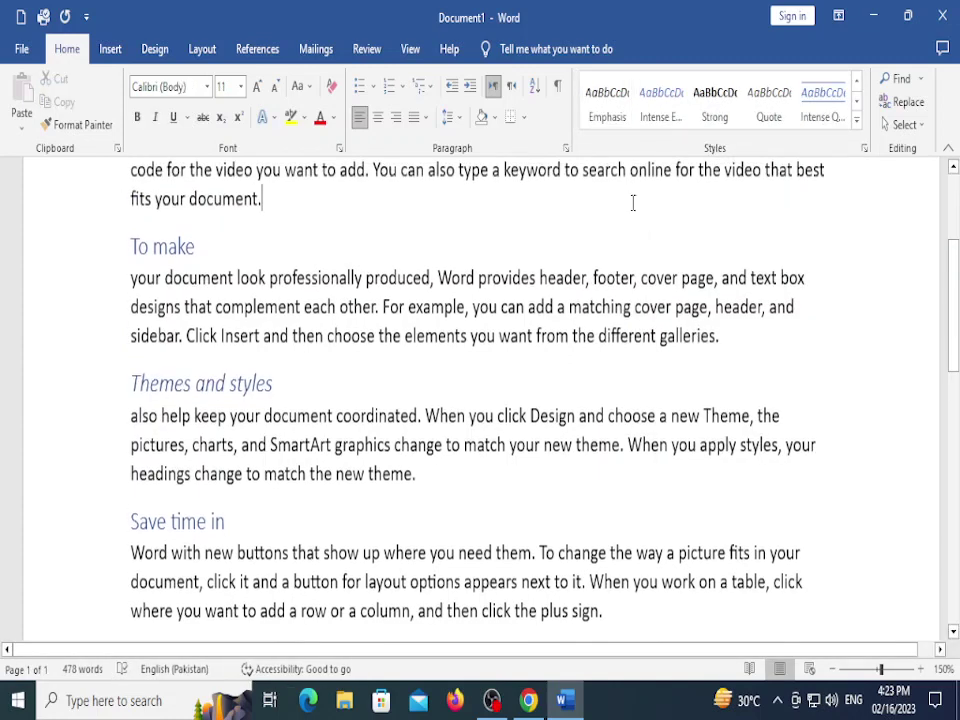
Reopen and look through the full list of styles, and review the lesson's instructions for modifying a style in Chrome
right_click(855, 131)
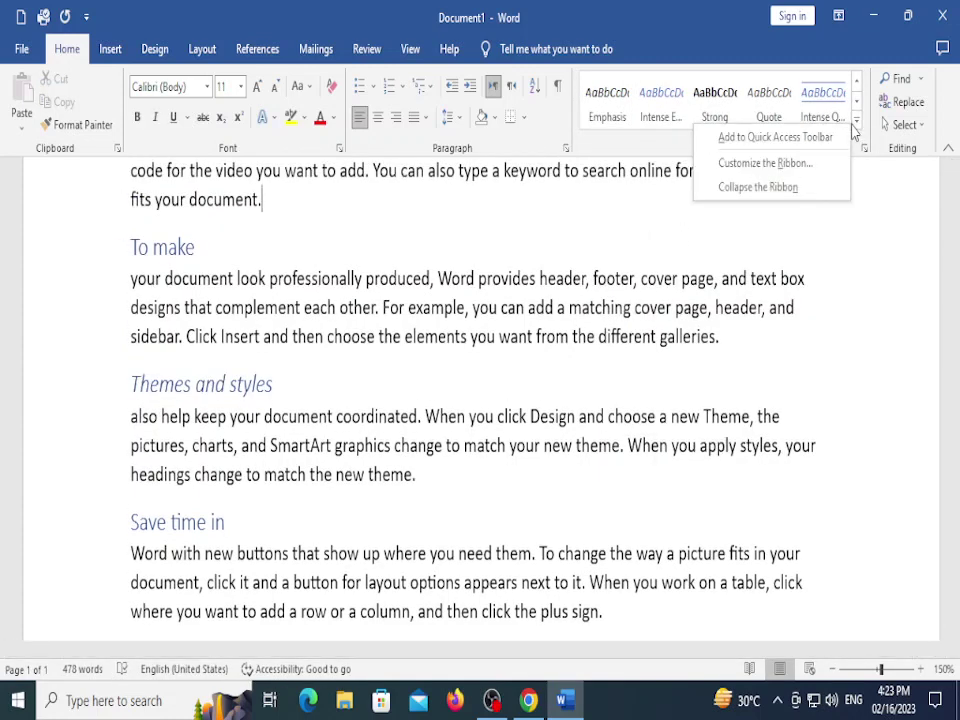
left_click(862, 150)
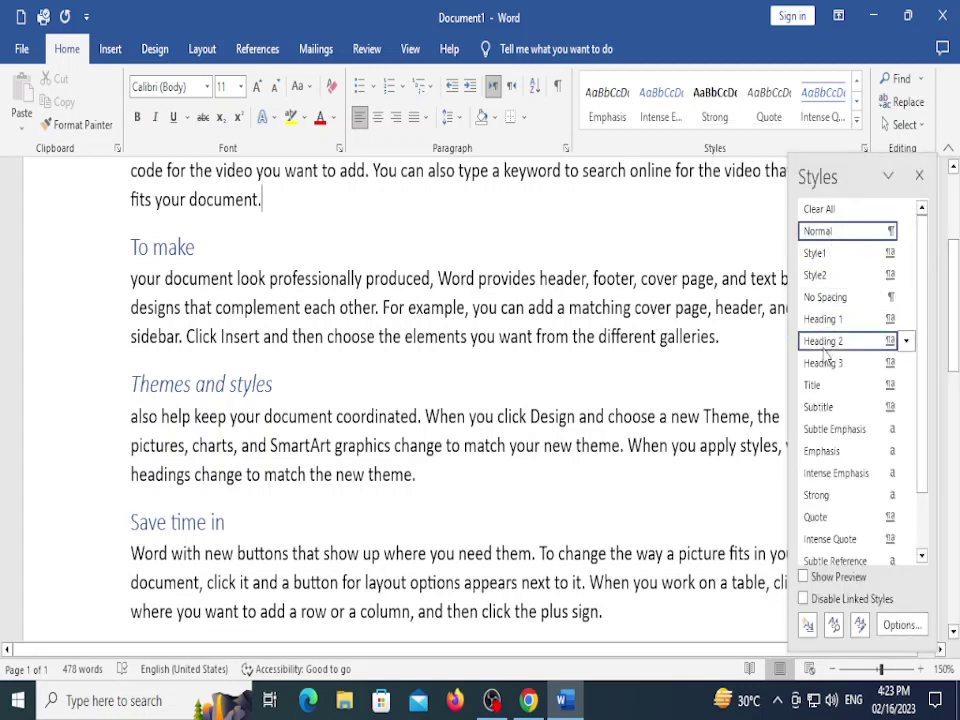
scroll(835, 350, "down", 1)
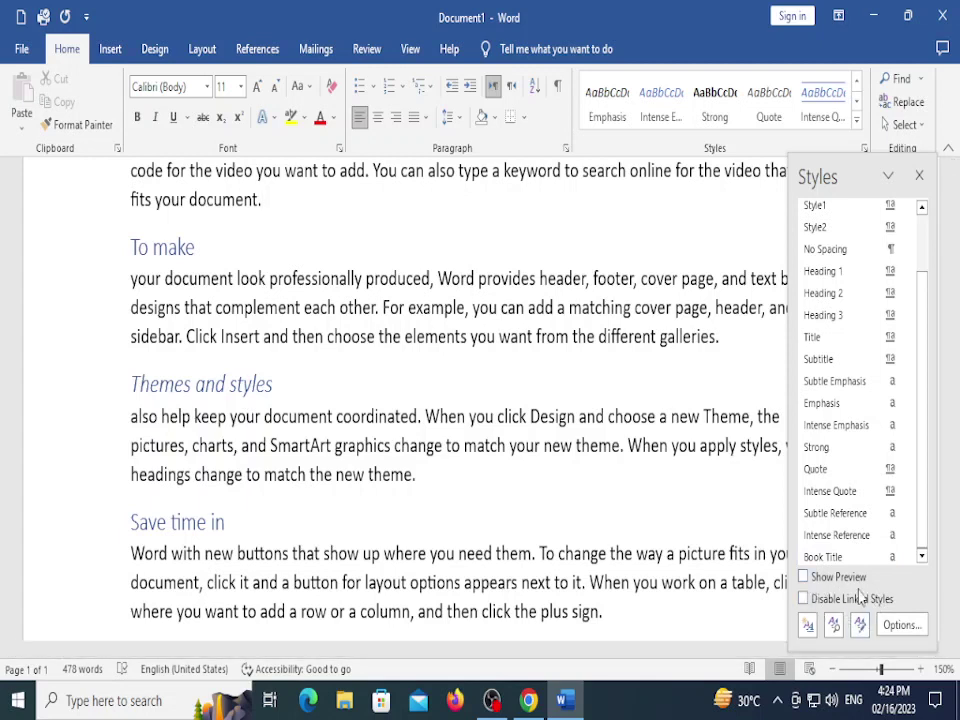
scroll(872, 502, "up", 1)
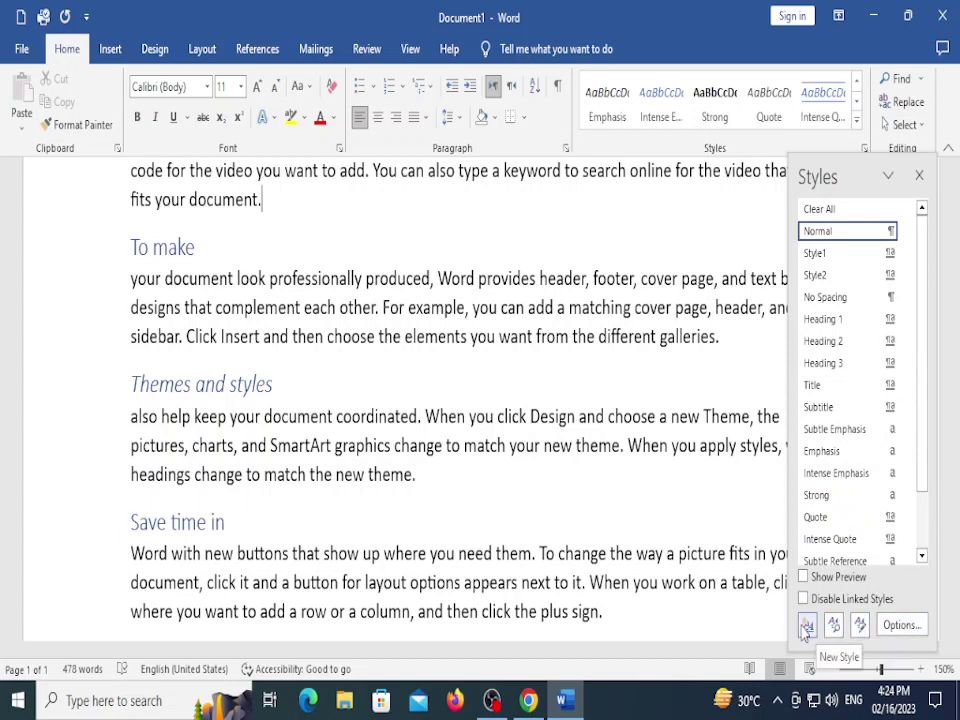
left_click(859, 626)
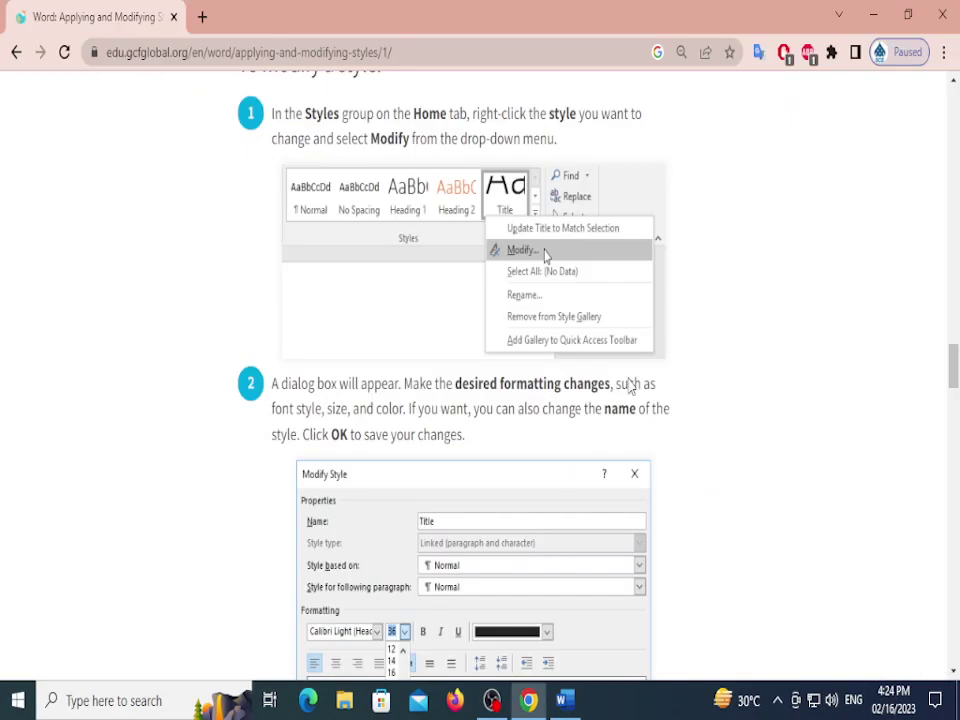
scroll(530, 390, "down", 3)
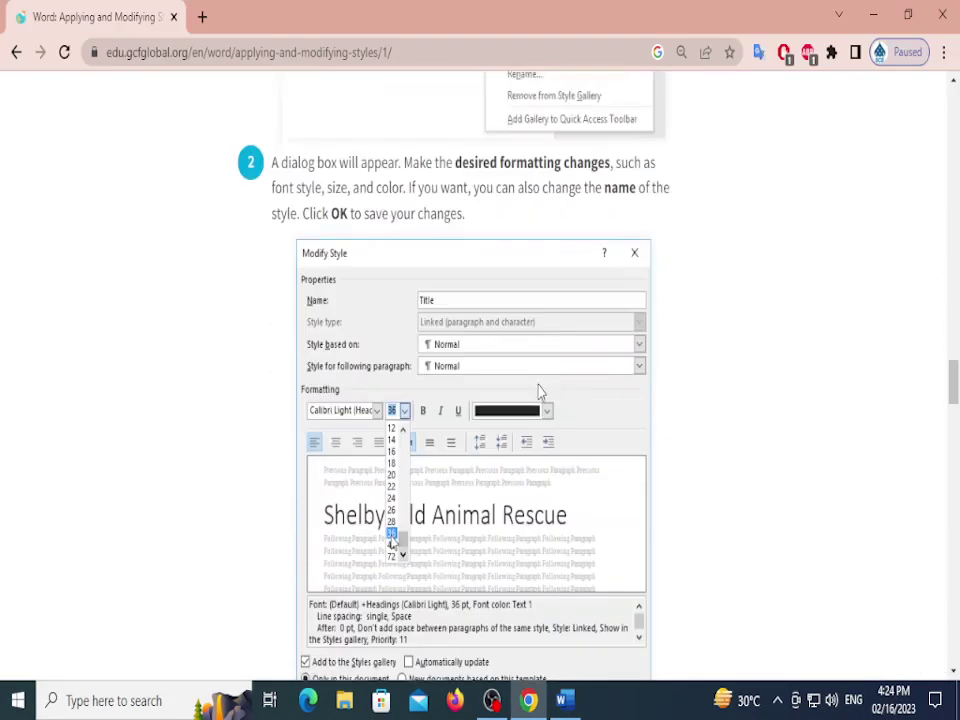
scroll(530, 388, "down", 1)
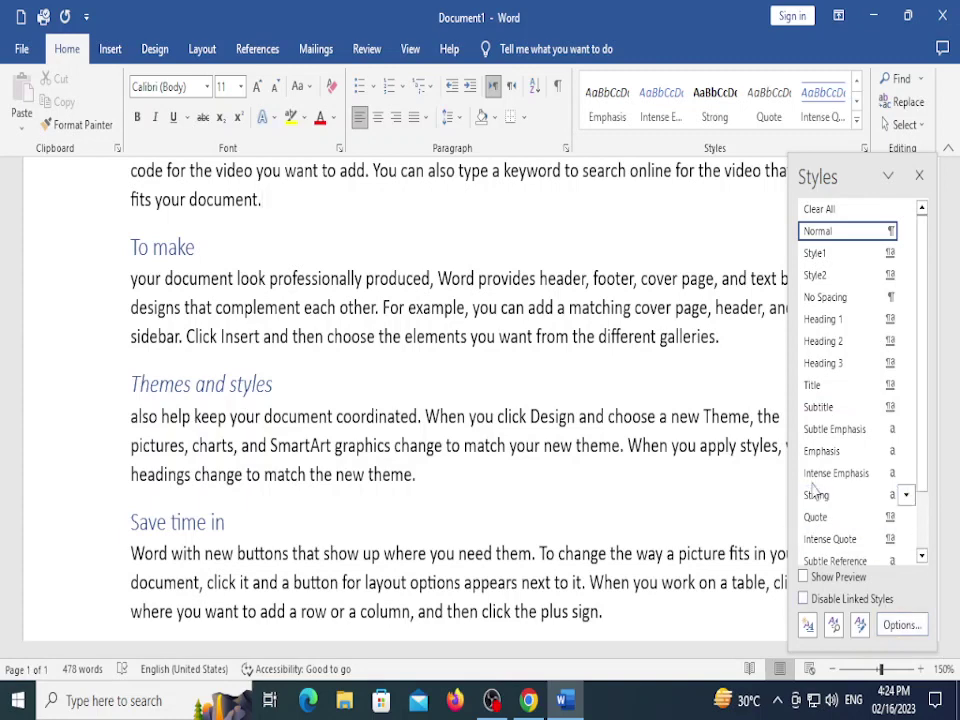
In Word, try the Title and Heading 2 styles on the paragraph below "Video provides", and delete that paragraph together with the "To make" heading
left_click(818, 387)
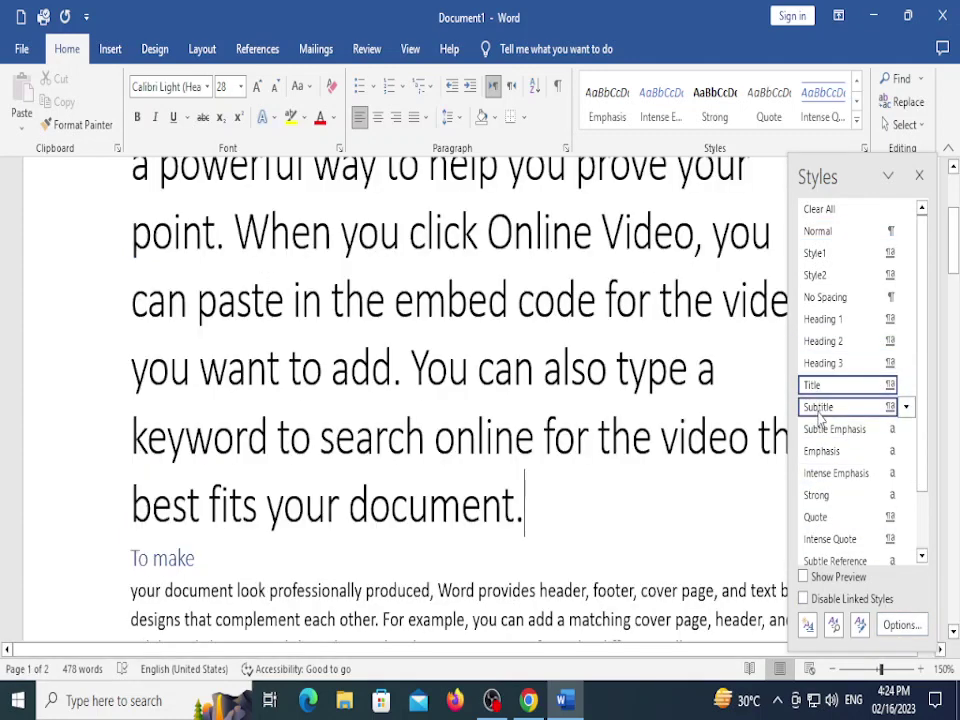
left_click(822, 342)
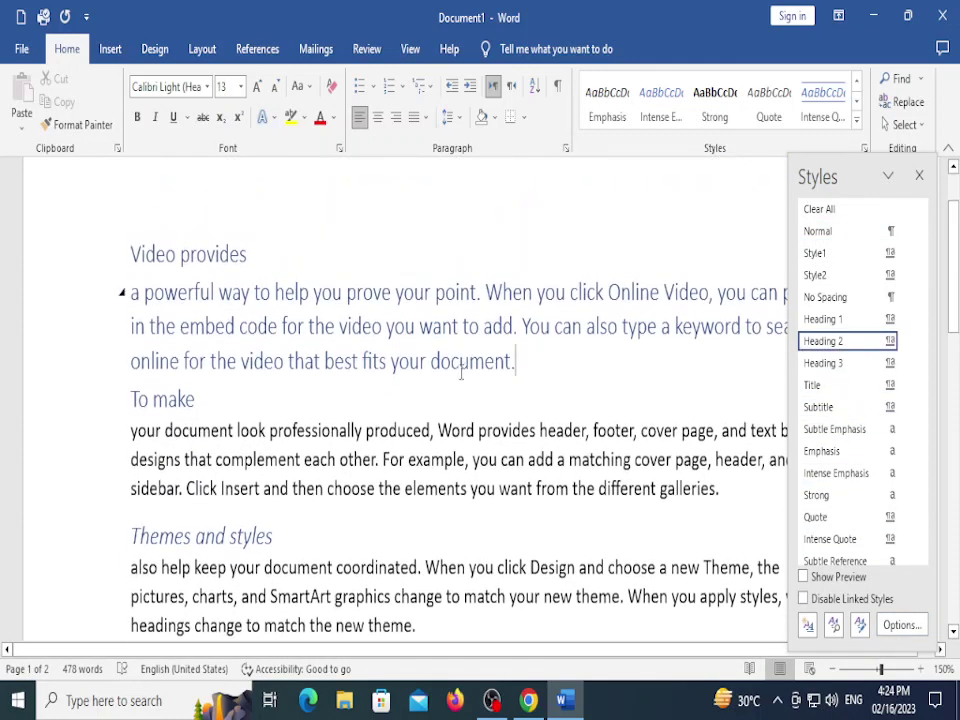
left_click_drag(263, 252, 79, 252)
left_click(420, 328)
left_click_drag(261, 413, 124, 292)
key("Delete")
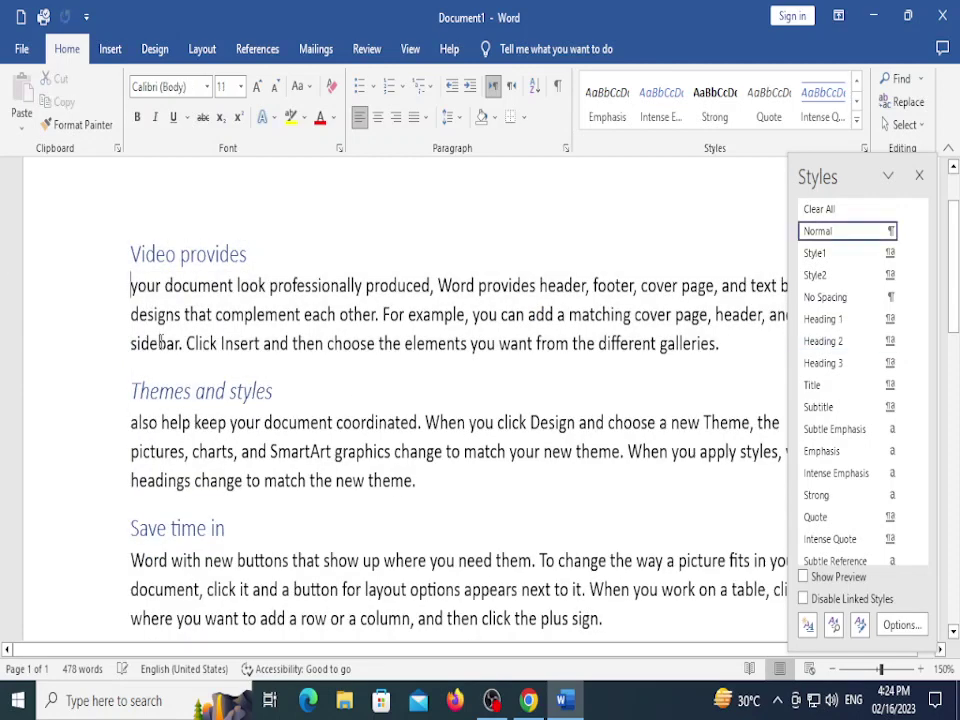
Select the "Video provides" heading and examine the Edit, Recommend, Restrict and Set Defaults options for managing styles
left_click_drag(262, 254, 54, 242)
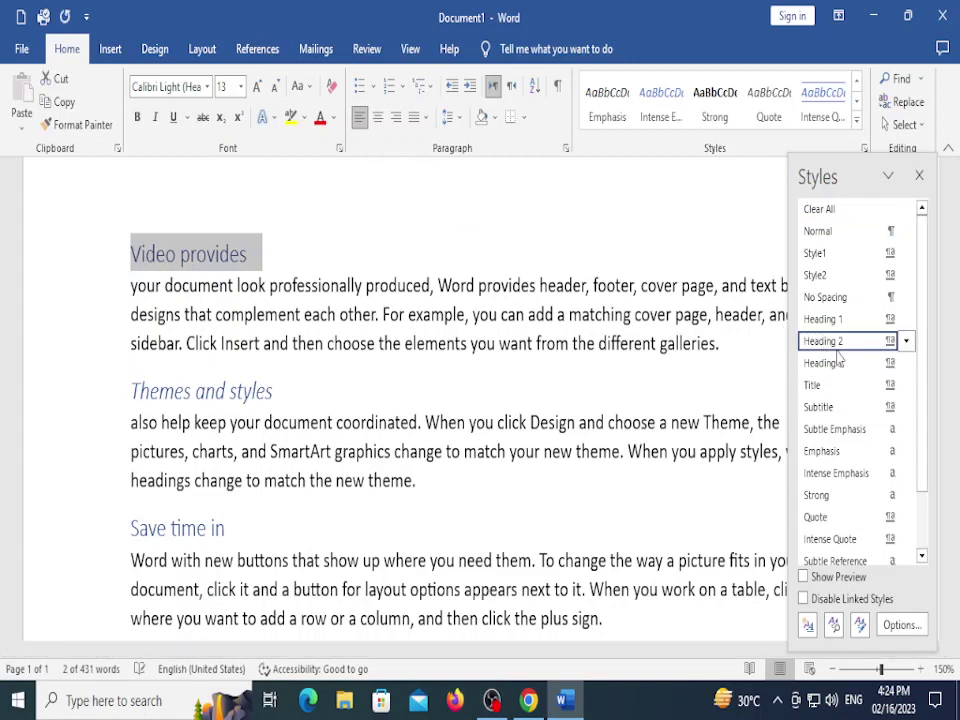
left_click(862, 630)
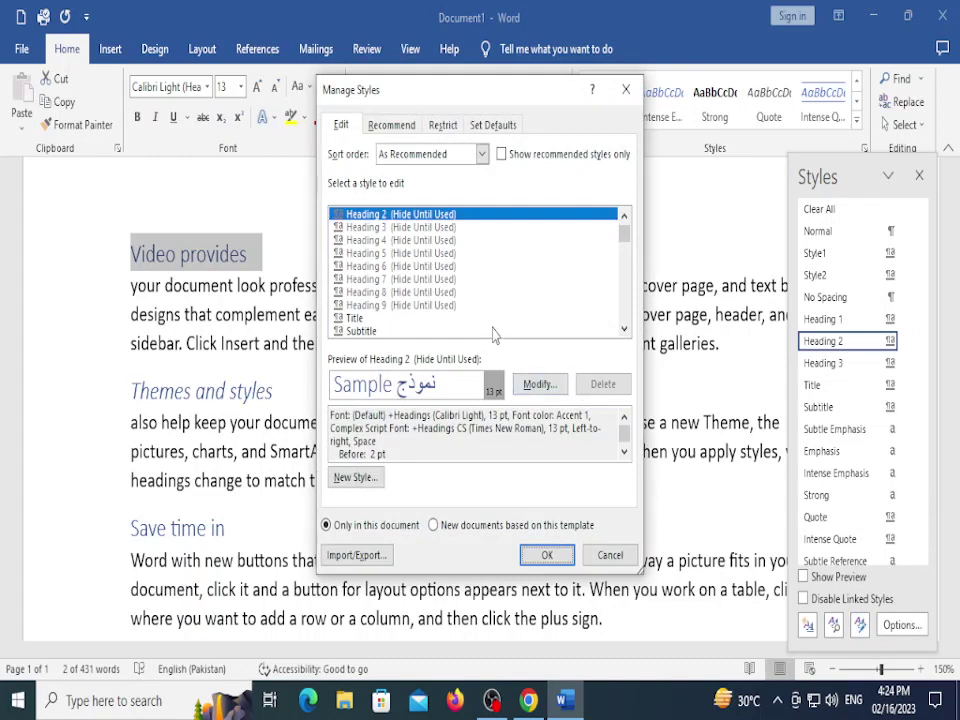
key("alt+Tab")
key("alt+Tab")
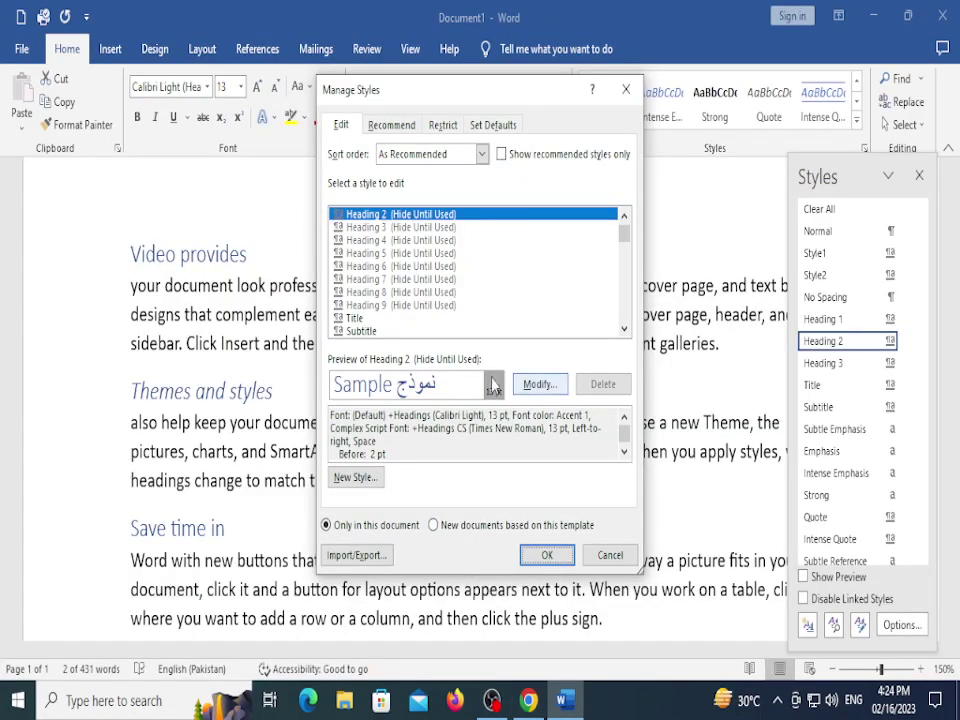
left_click(390, 125)
left_click(442, 125)
left_click(492, 125)
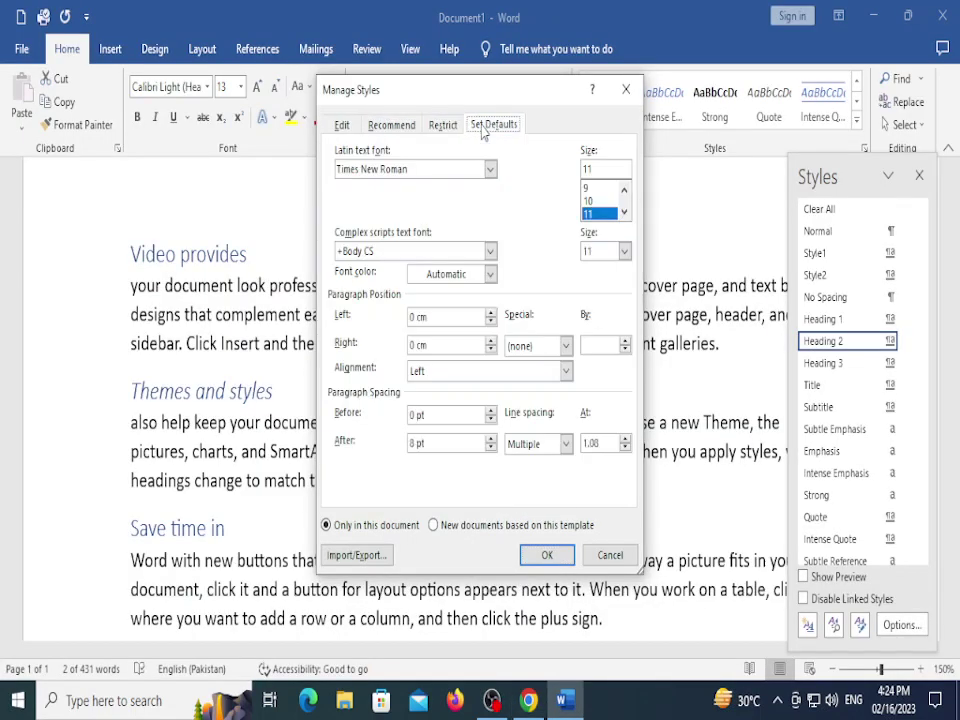
left_click(345, 125)
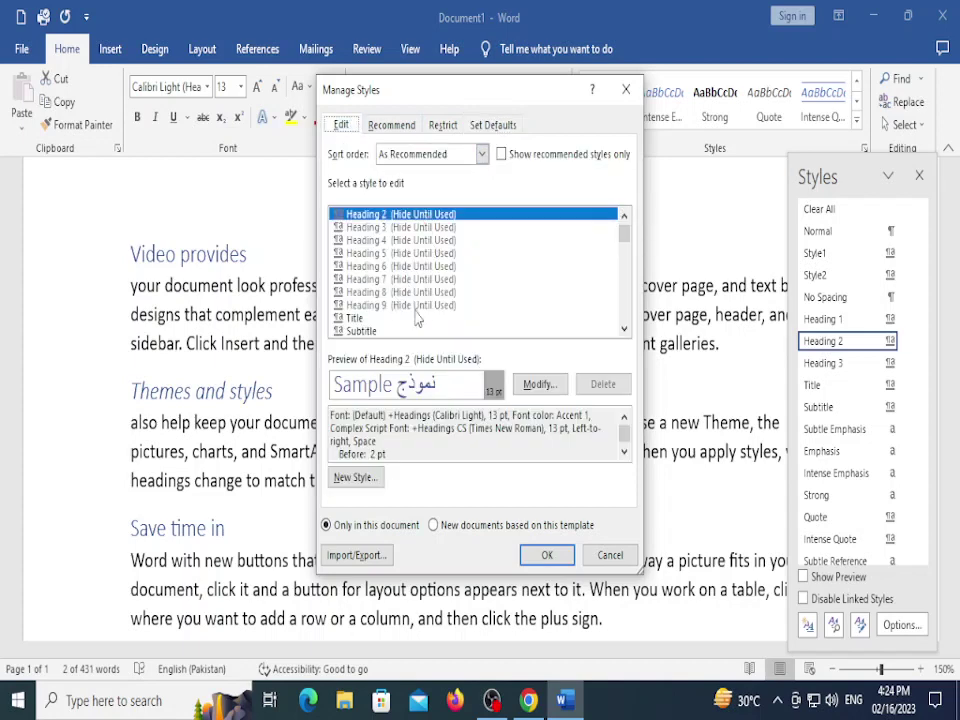
left_click(391, 125)
left_click(442, 125)
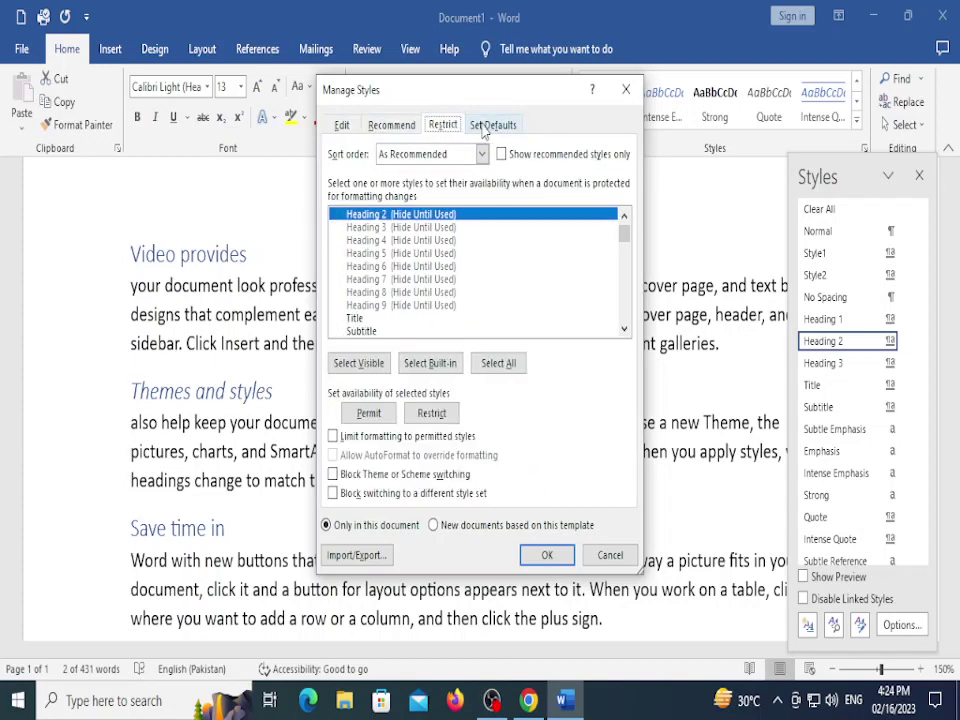
Set the default Latin text size to 16 in the style defaults
left_click(490, 125)
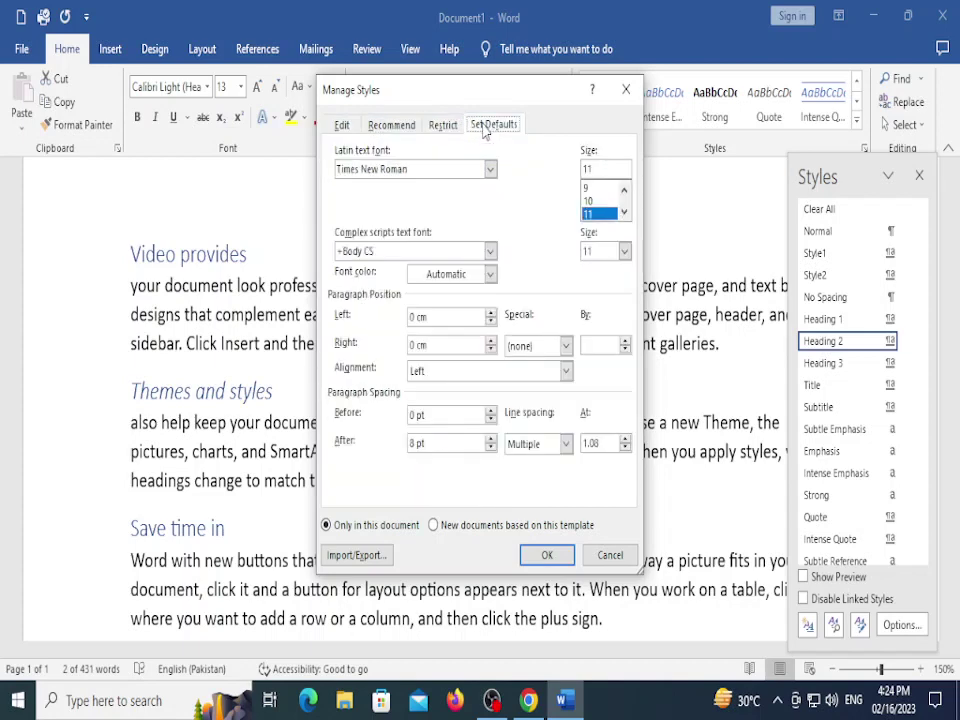
left_click(624, 213)
left_click(624, 213)
left_click(624, 213)
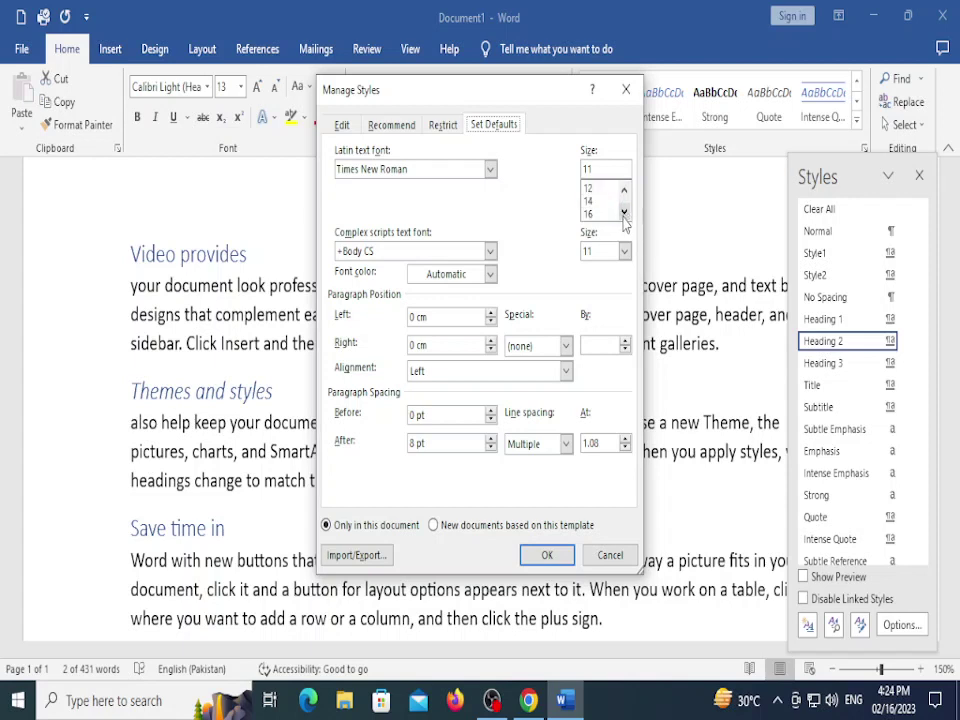
left_click(598, 214)
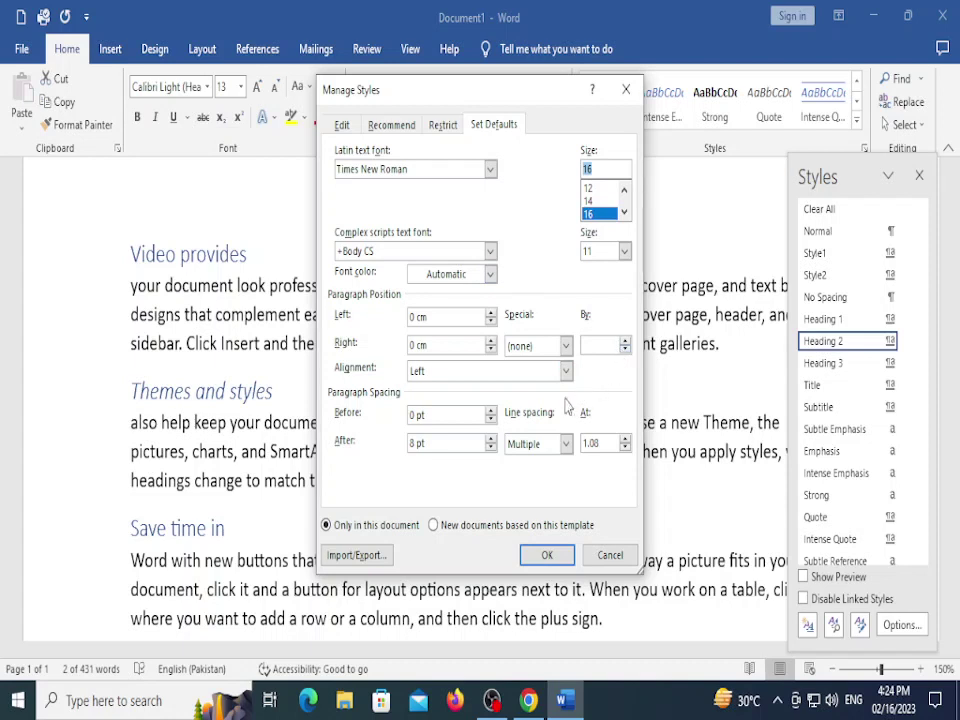
Set the default line spacing to Double, with paragraph spacing of 6 pt before and 30 pt after
left_click(538, 443)
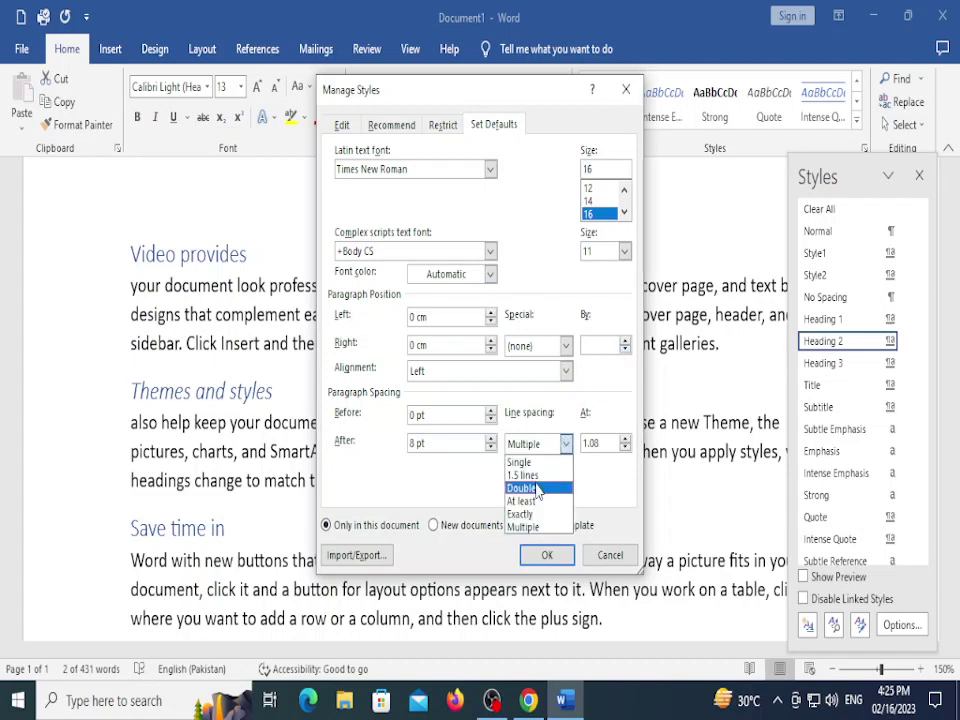
left_click(539, 488)
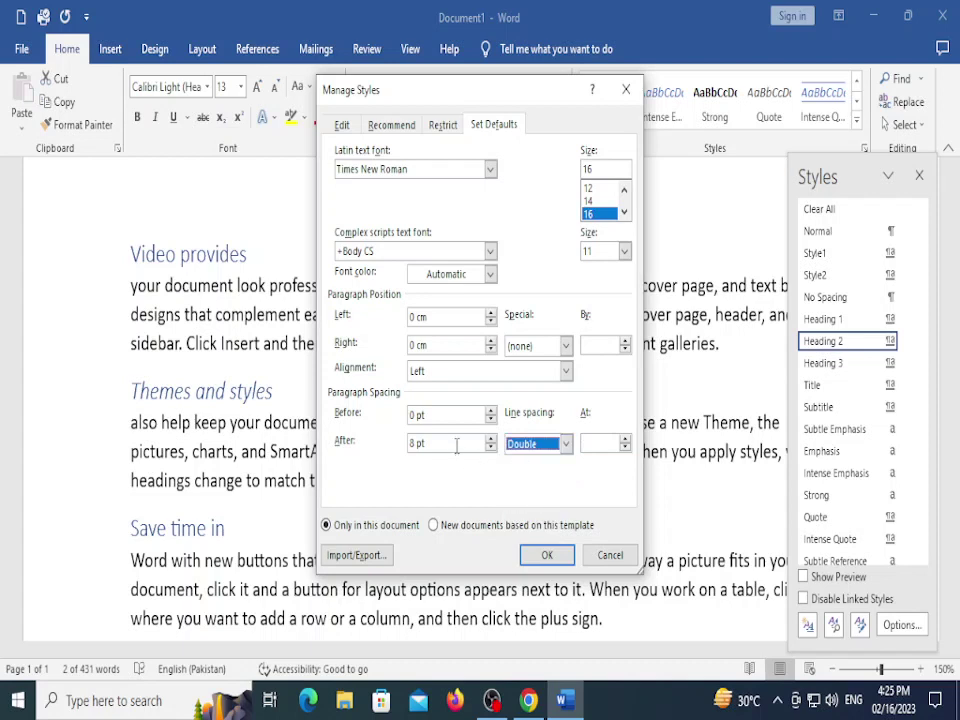
left_click(490, 440)
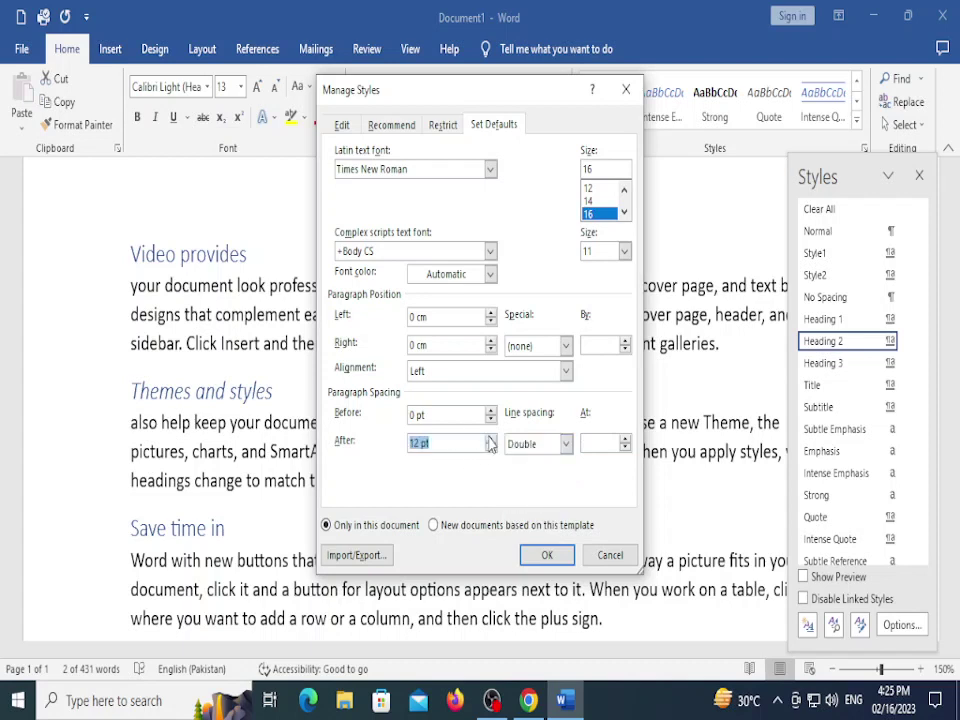
left_click(490, 410)
left_click(490, 410)
left_click(490, 410)
left_click(490, 410)
Set the default font color to the standard red and apply the new style defaults to this document only
left_click(491, 251)
left_click(491, 251)
left_click(490, 273)
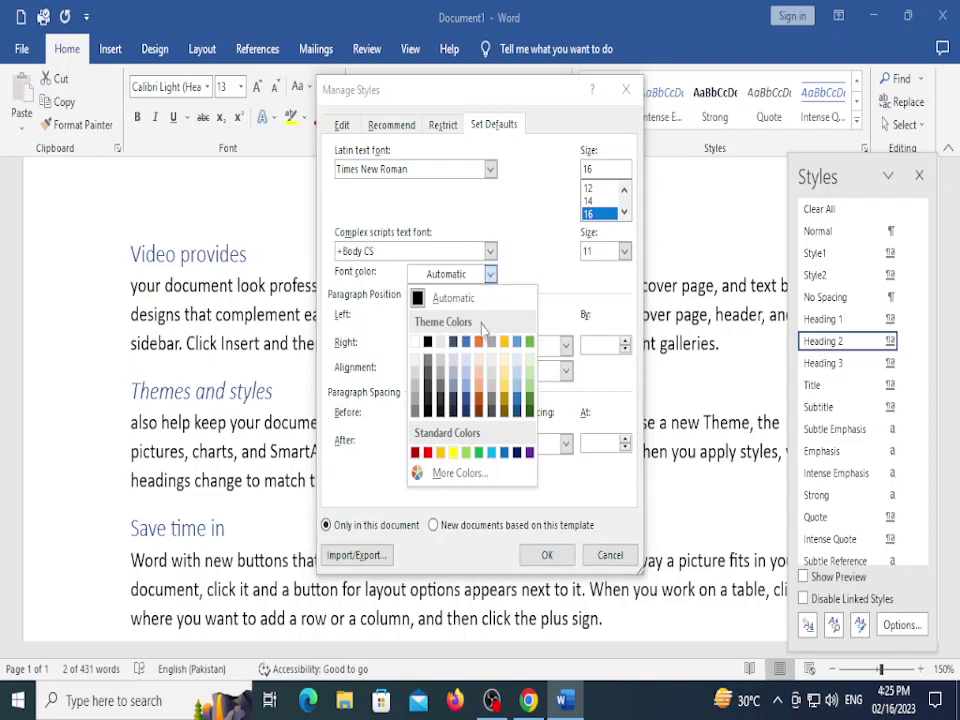
left_click(427, 452)
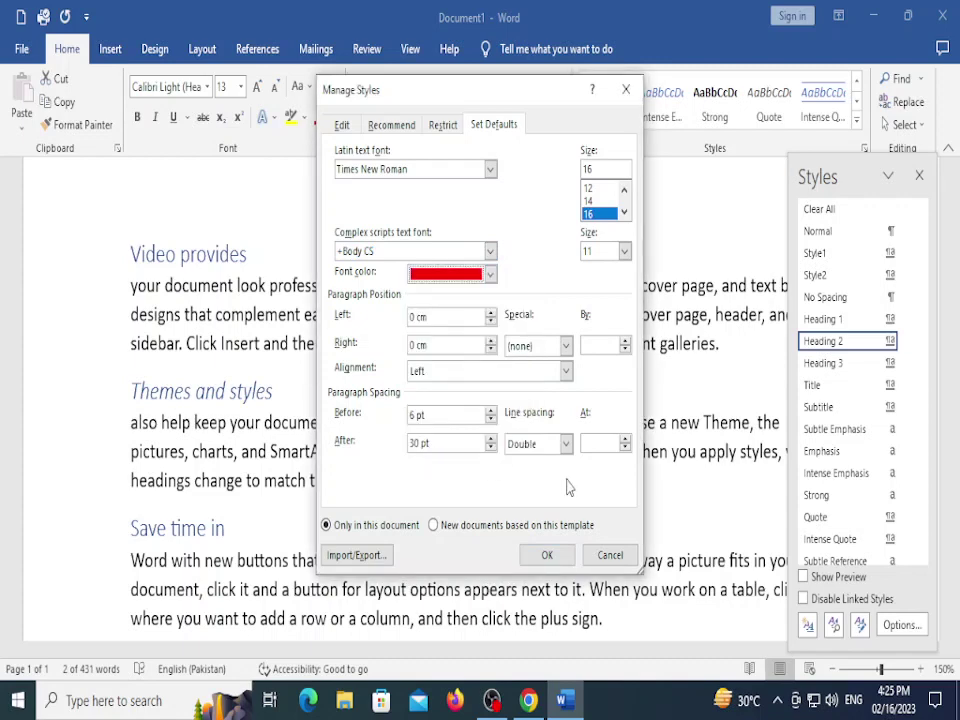
left_click(546, 554)
left_click(459, 277)
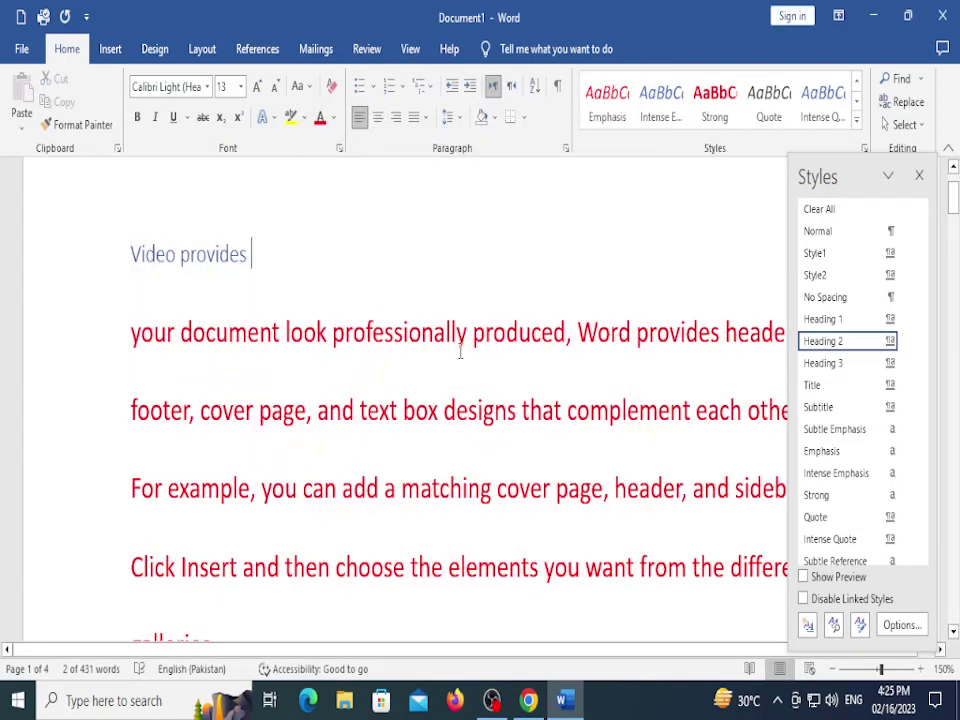
Review the body text and headings under the new defaults, with the document zoomed out to 100%
scroll(612, 403, "down", 3)
scroll(540, 428, "up", 2)
scroll(540, 428, "down", 6)
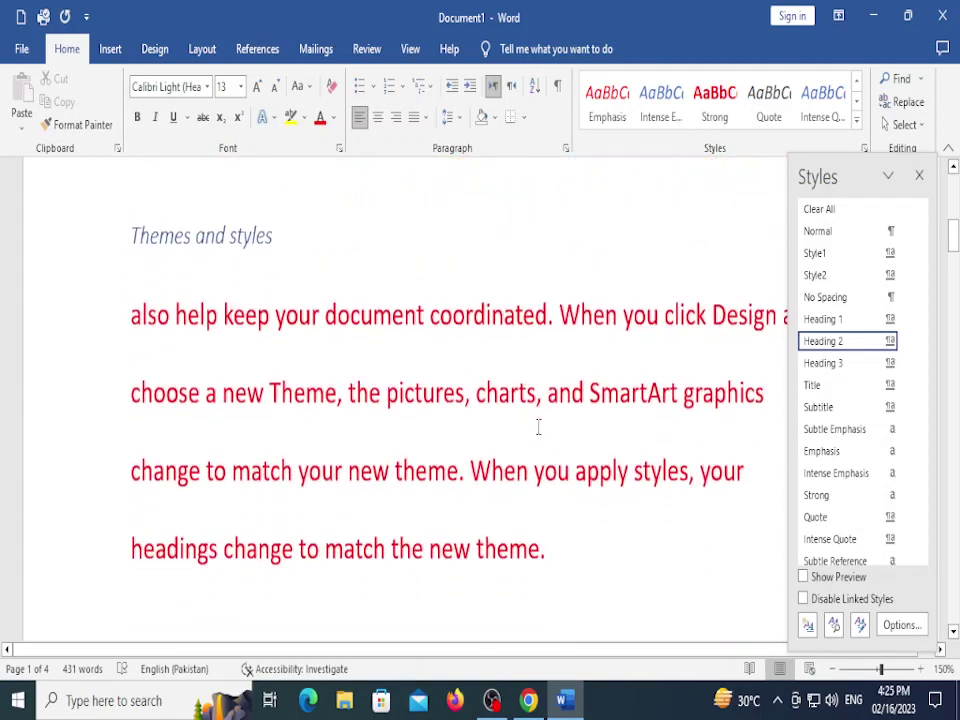
scroll(540, 428, "down", 4, "ctrl")
scroll(537, 426, "down", 1, "ctrl")
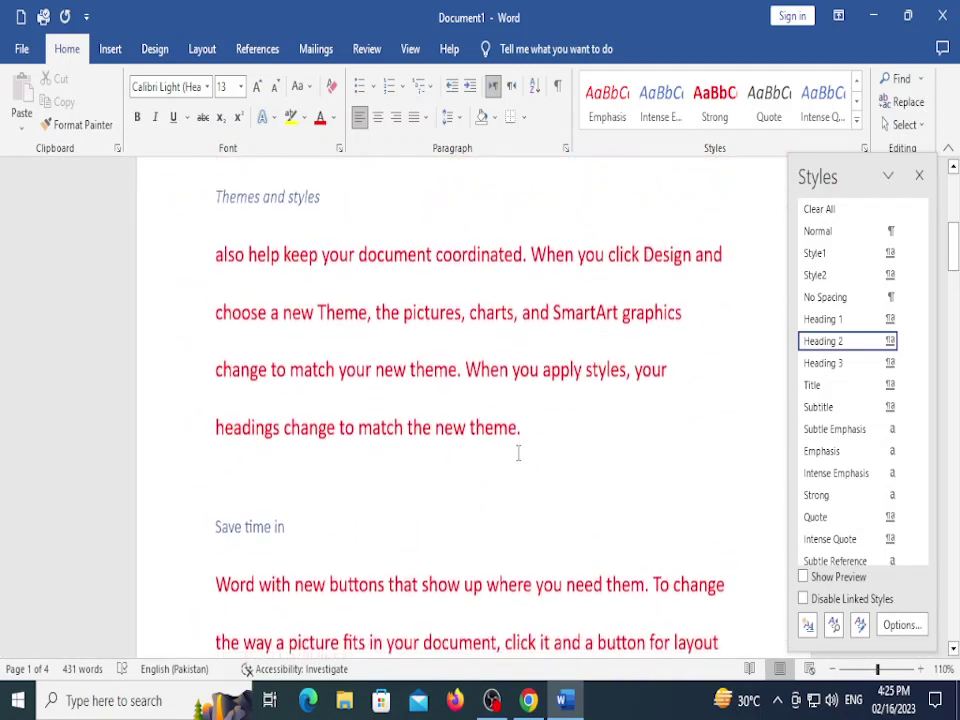
scroll(833, 370, "down", 1)
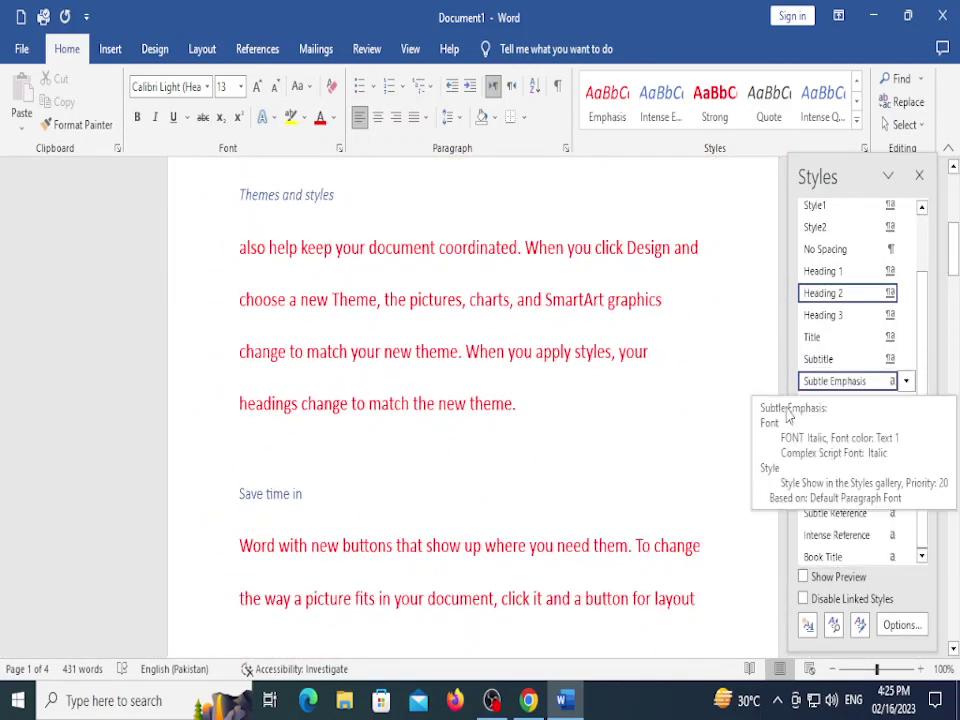
Switch to Chrome to check the lesson's section on modifying a style, and return to Word
left_click(529, 700)
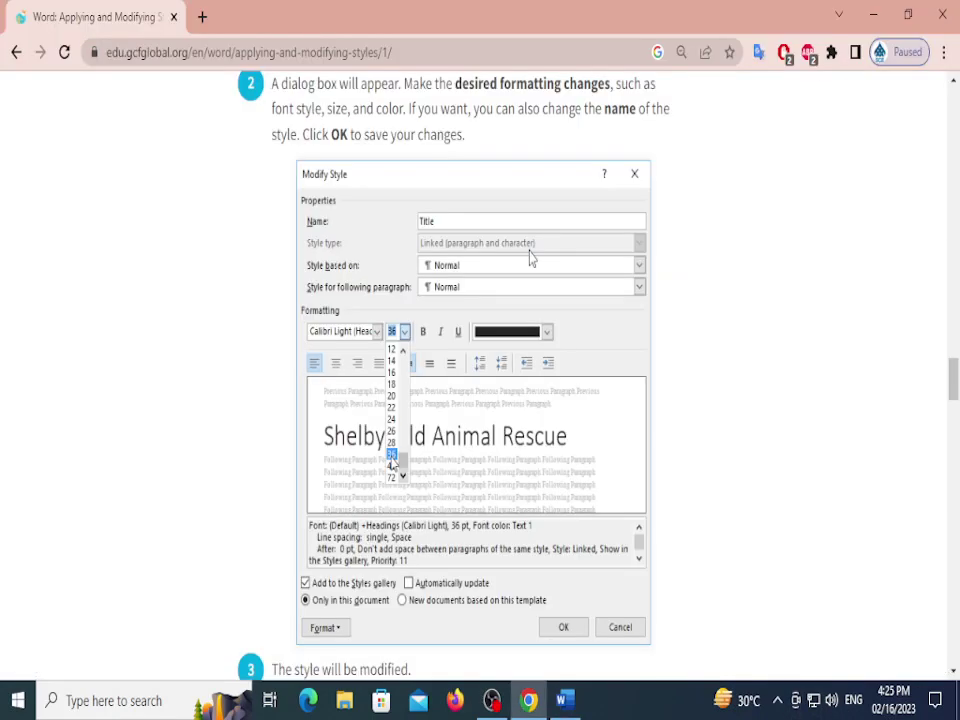
scroll(530, 258, "up", 4)
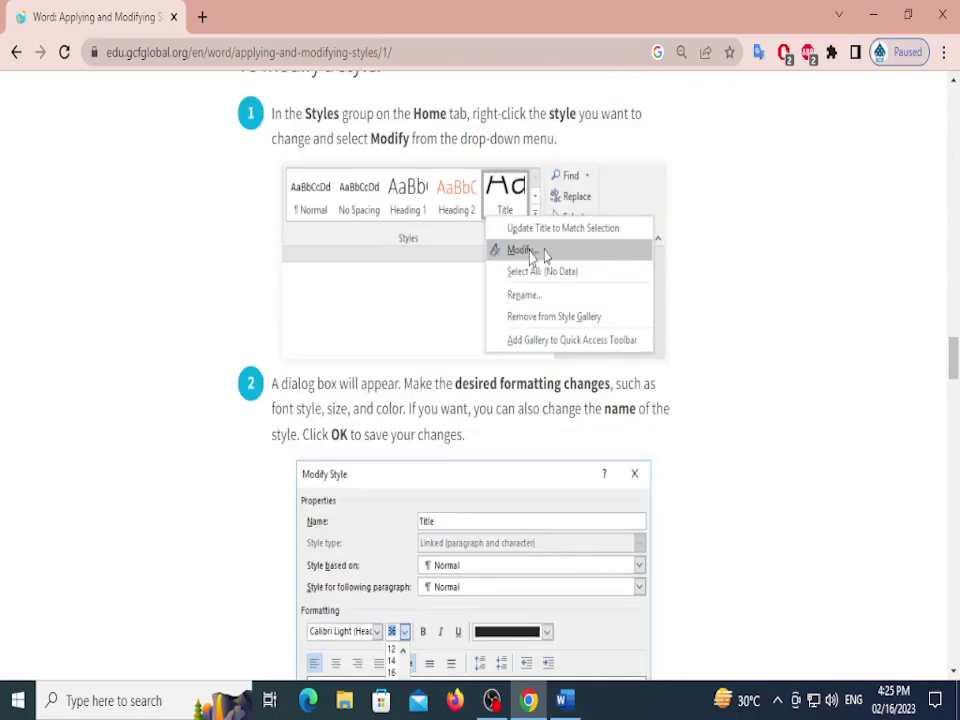
scroll(521, 381, "up", 1)
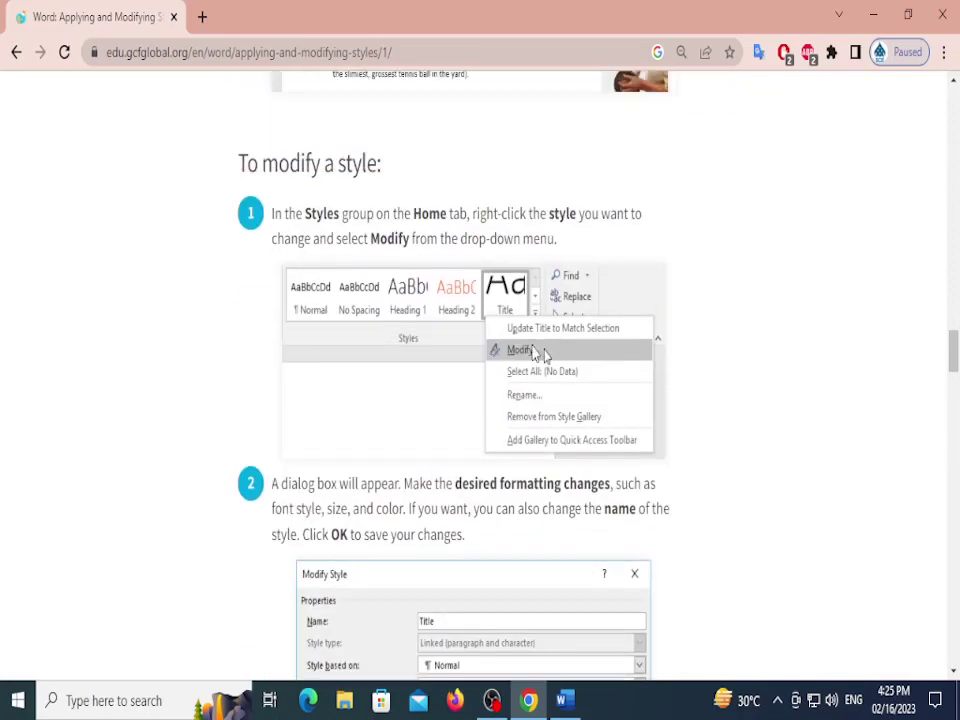
key("alt+Tab")
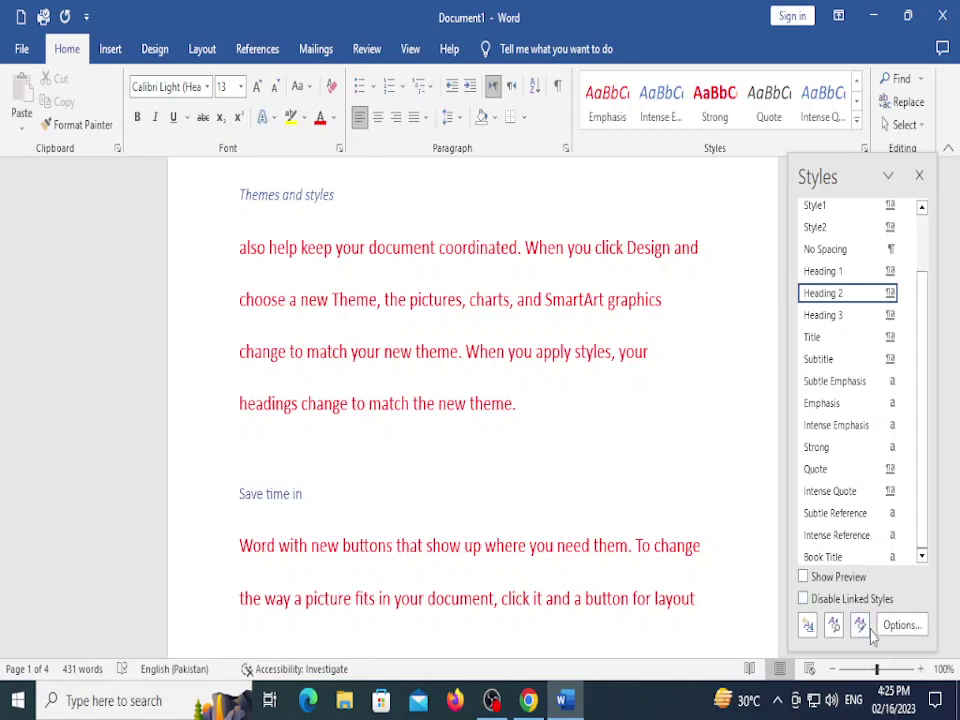
Examine the Edit, Recommend, Restrict and Set Defaults settings for managing the document's styles
left_click(859, 626)
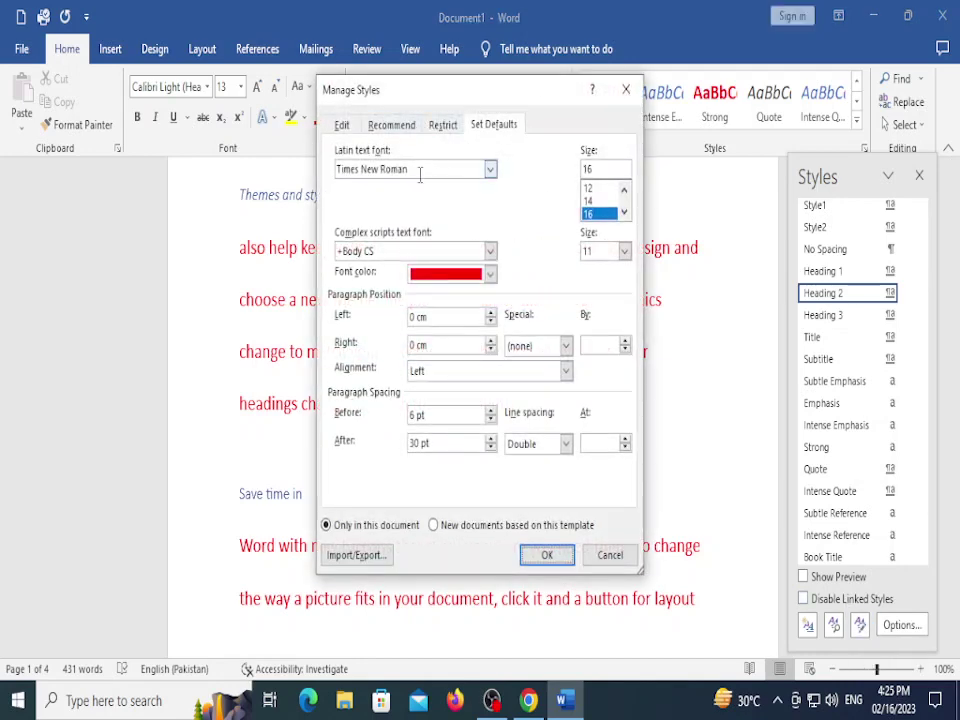
left_click(385, 125)
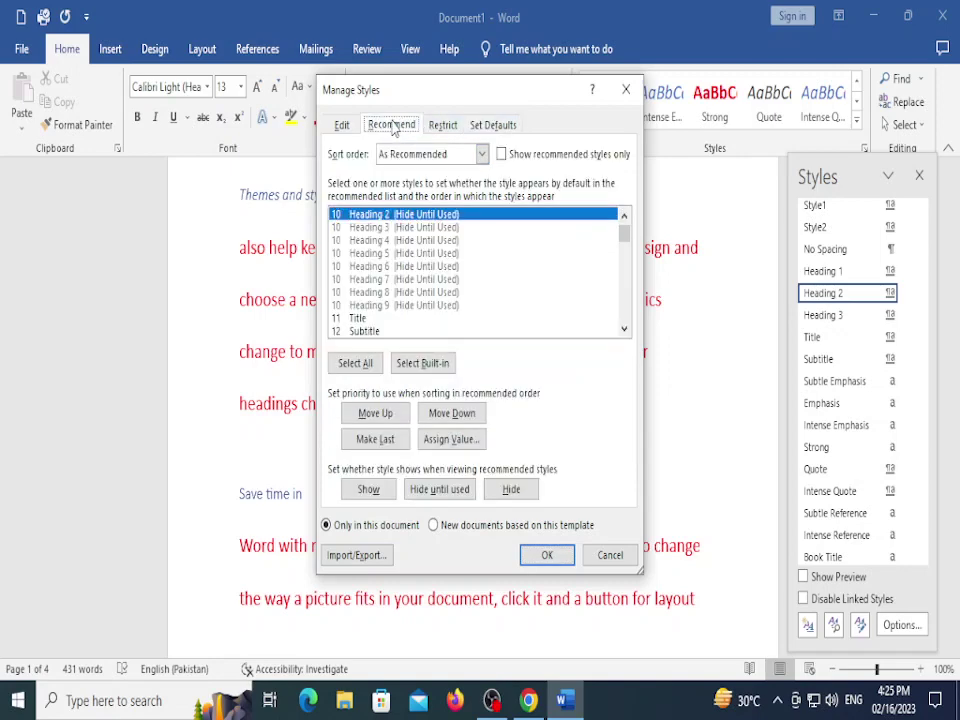
left_click(342, 125)
left_click(390, 125)
left_click(443, 125)
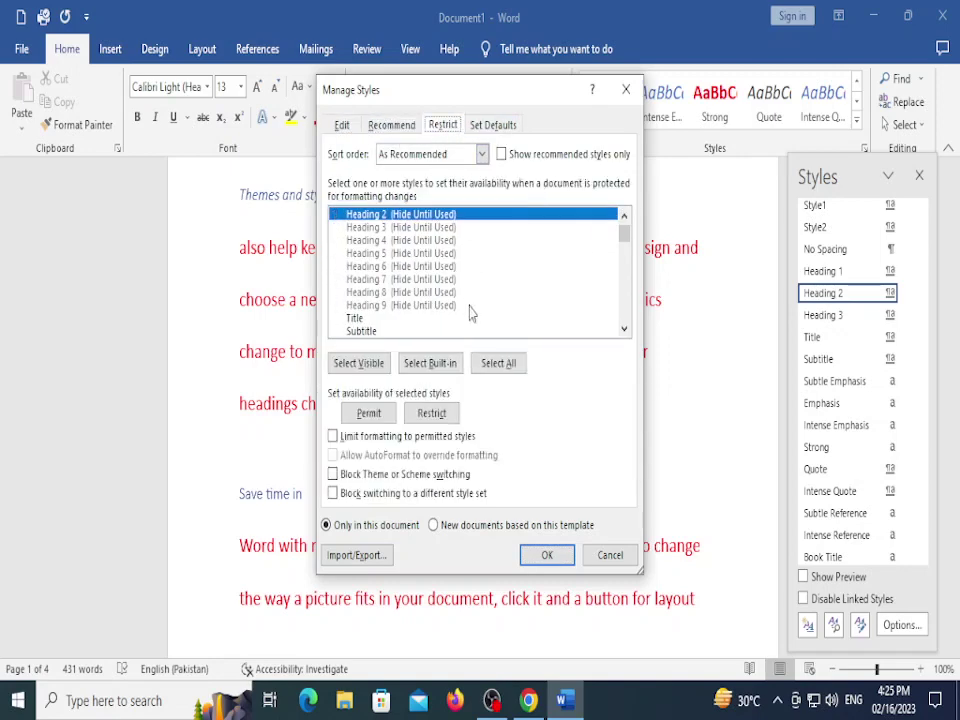
left_click(391, 125)
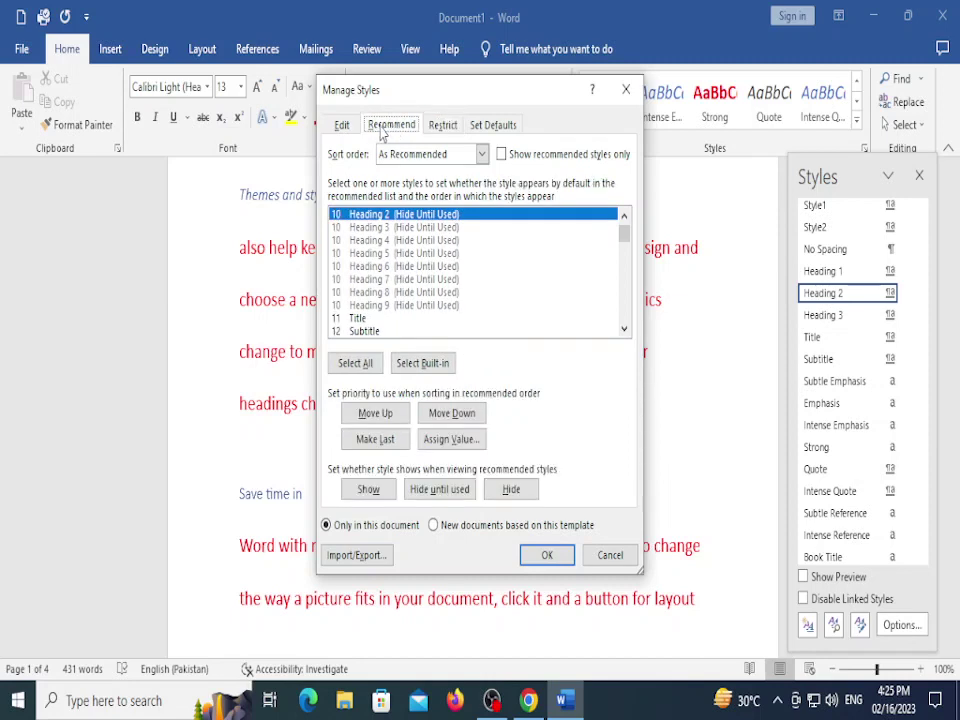
left_click(341, 125)
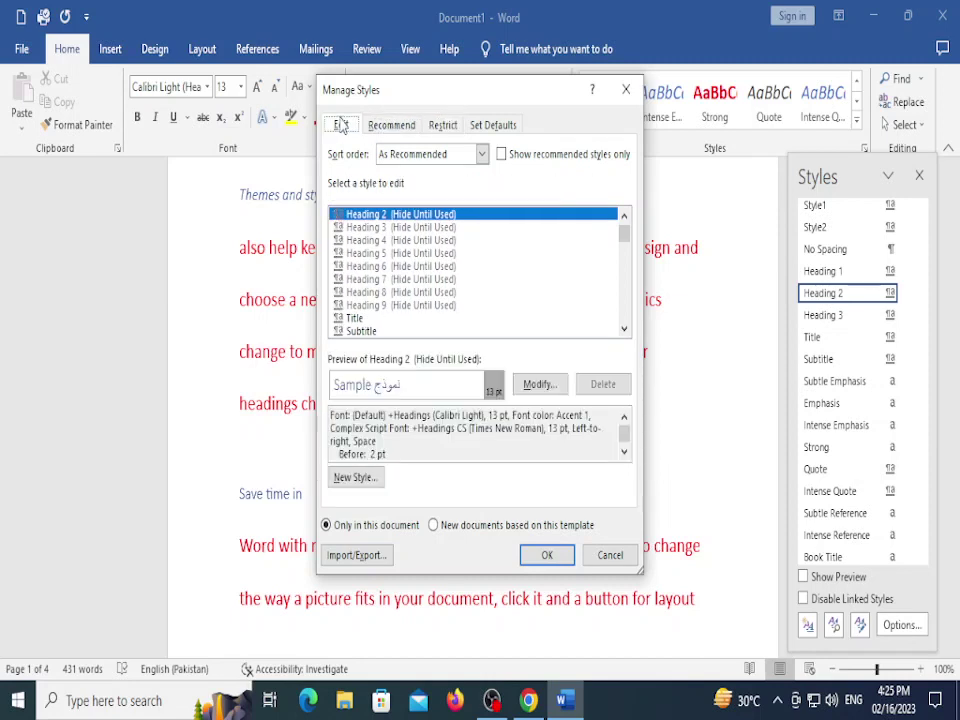
left_click(392, 125)
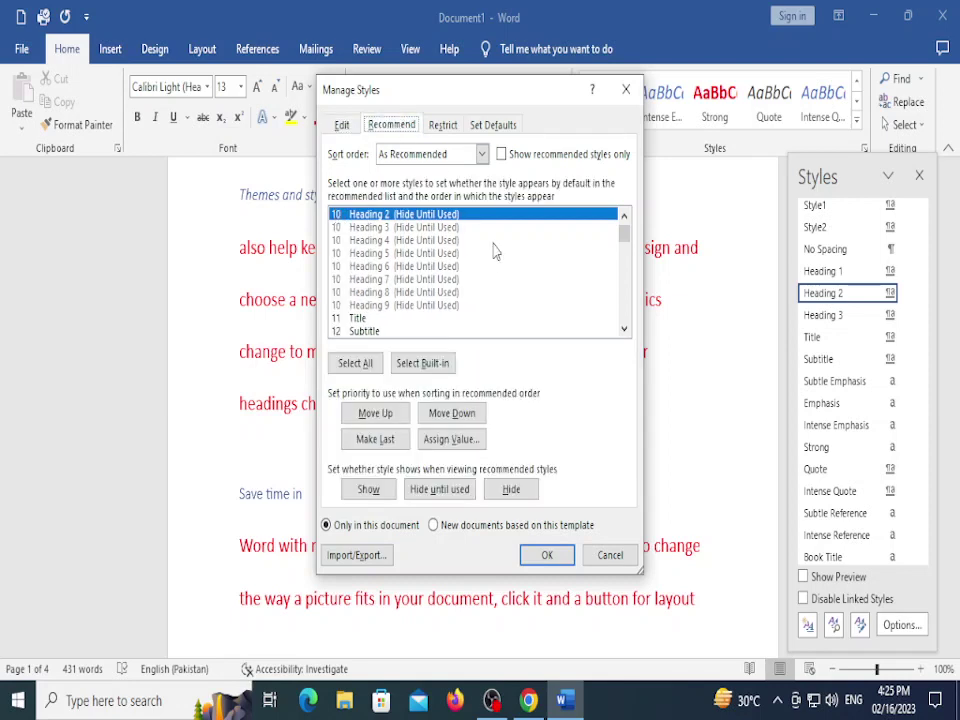
left_click(443, 125)
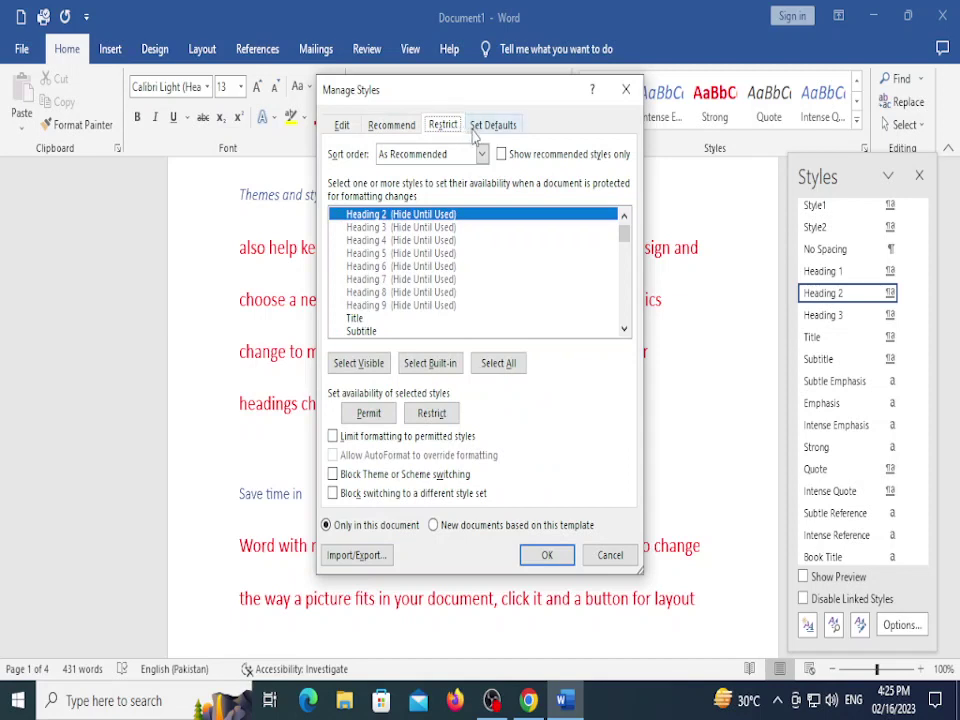
left_click(474, 130)
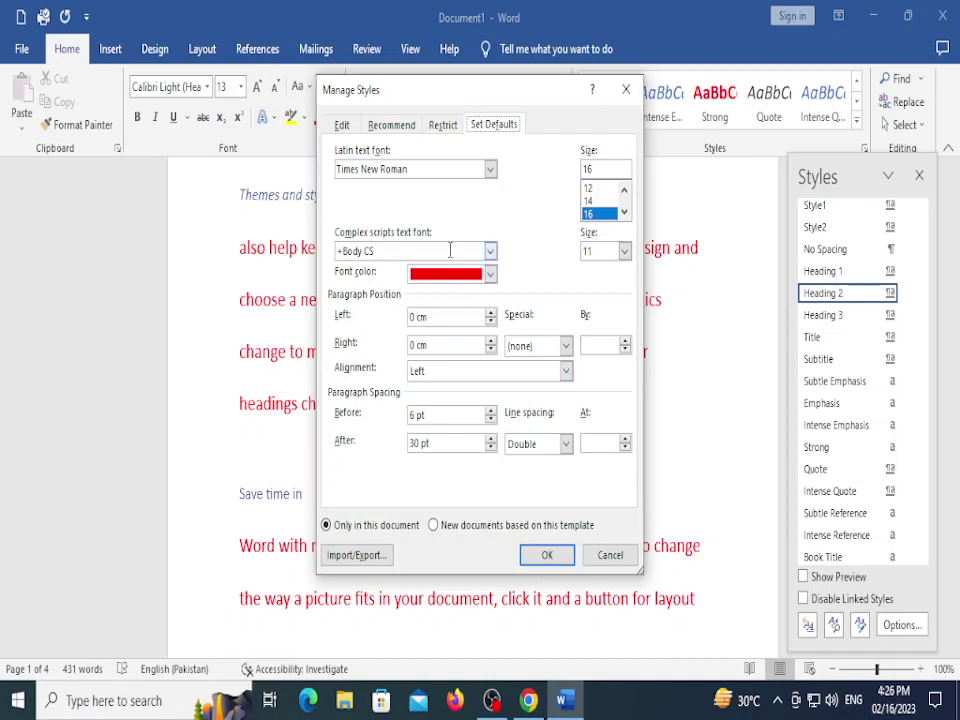
left_click(490, 274)
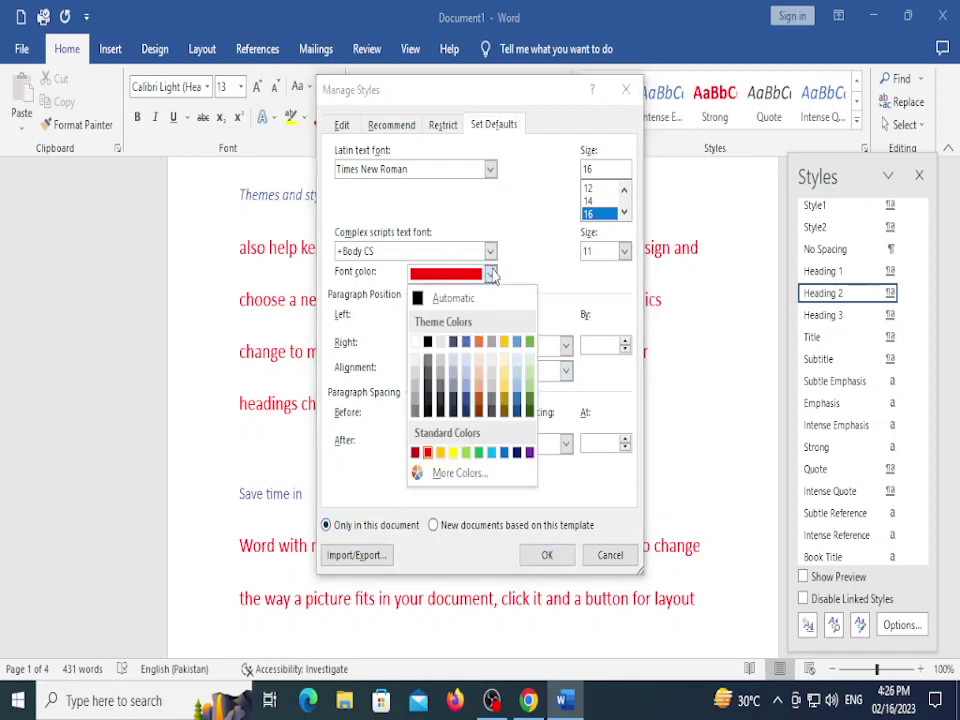
left_click(466, 341)
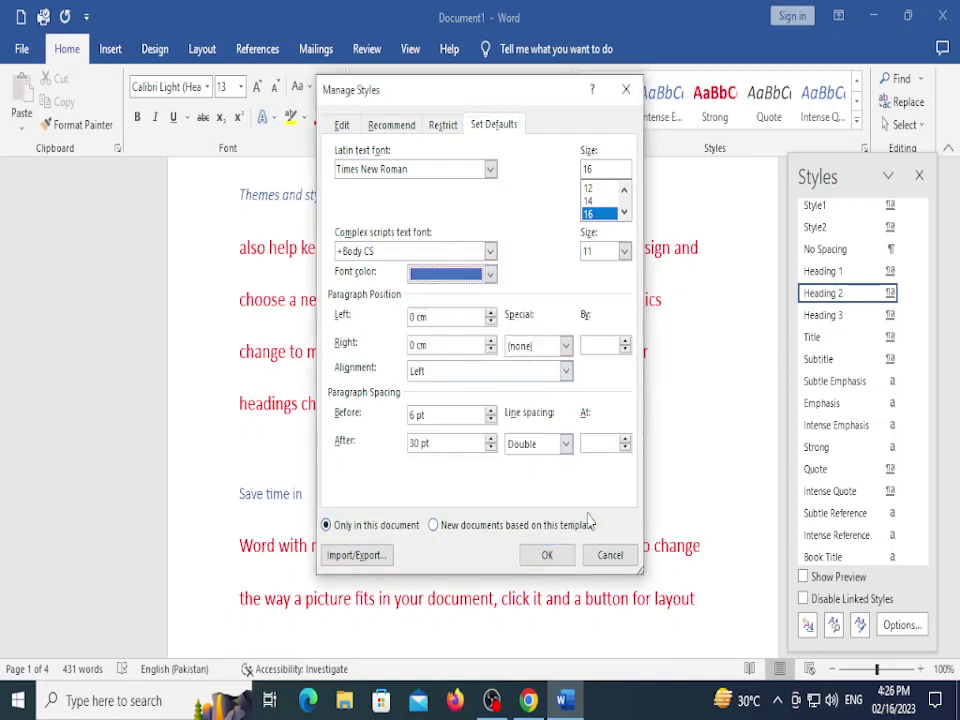
left_click(609, 555)
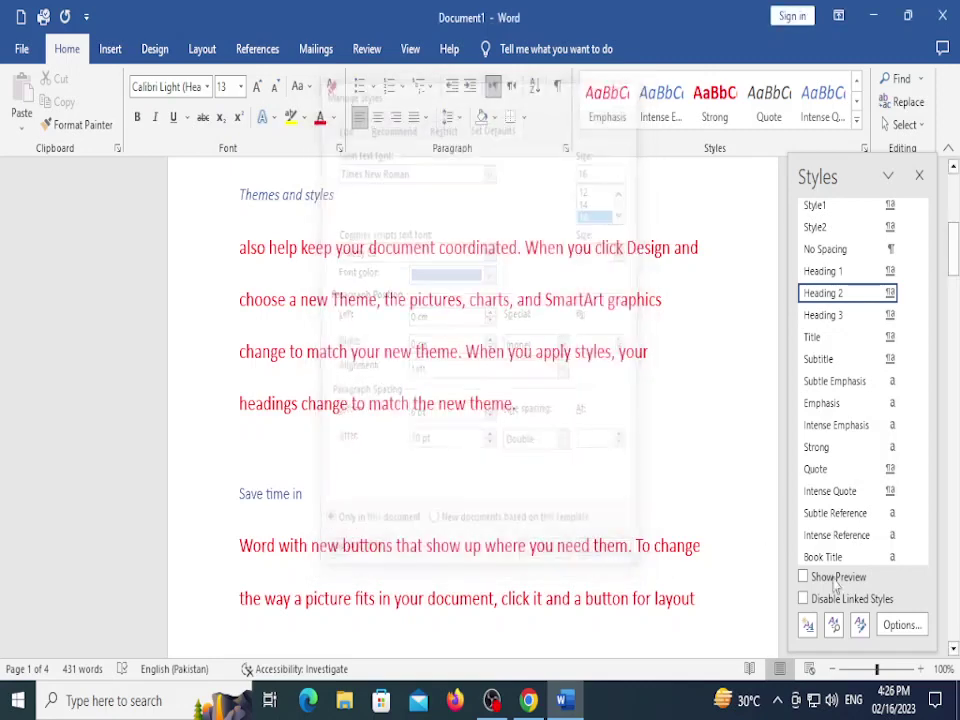
left_click(840, 598)
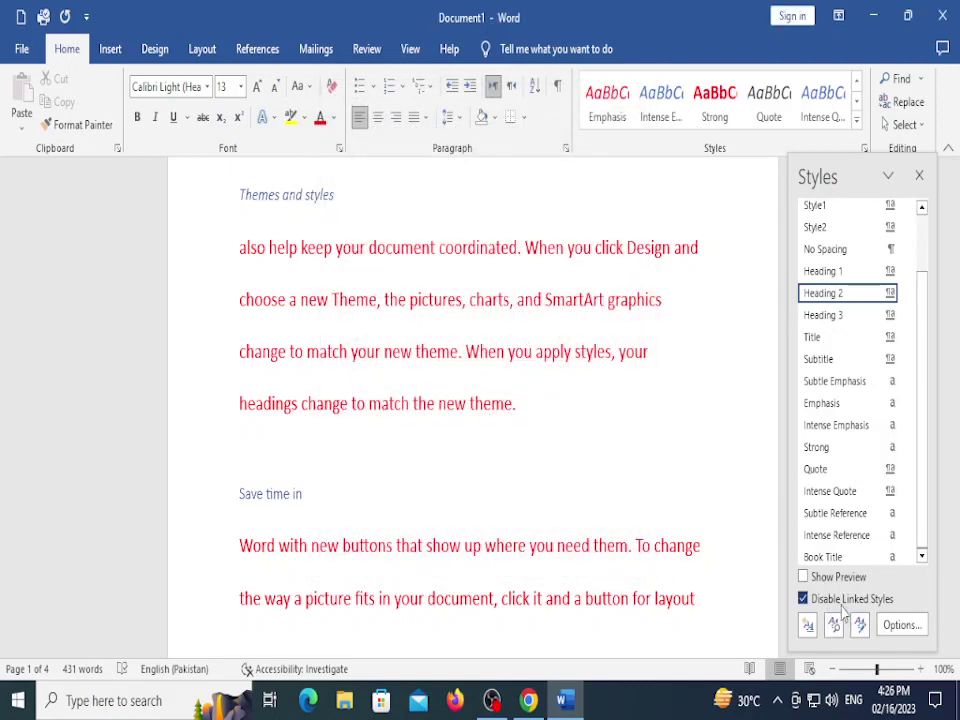
left_click(841, 603)
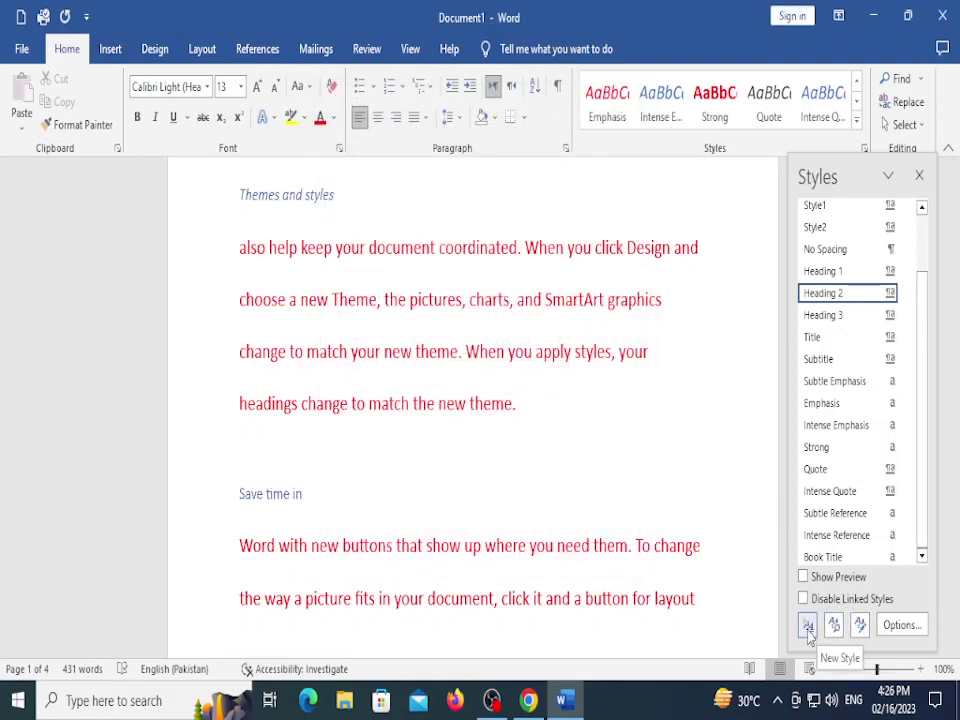
Start a new style named "My HEadingss" with Paragraph as its style type
left_click(808, 627)
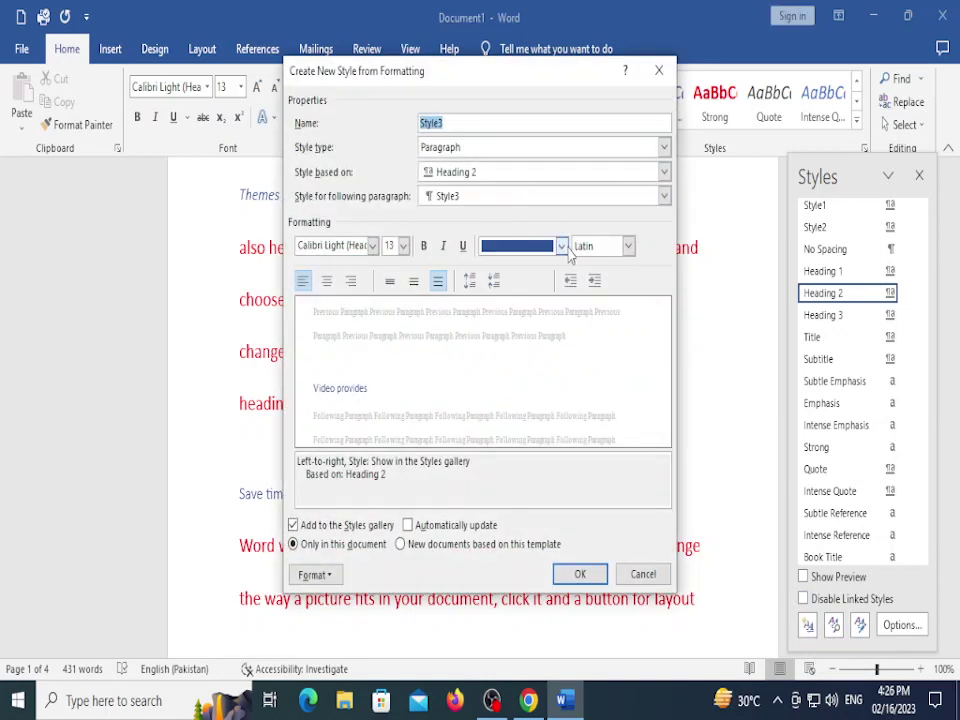
left_click(561, 246)
left_click(463, 126)
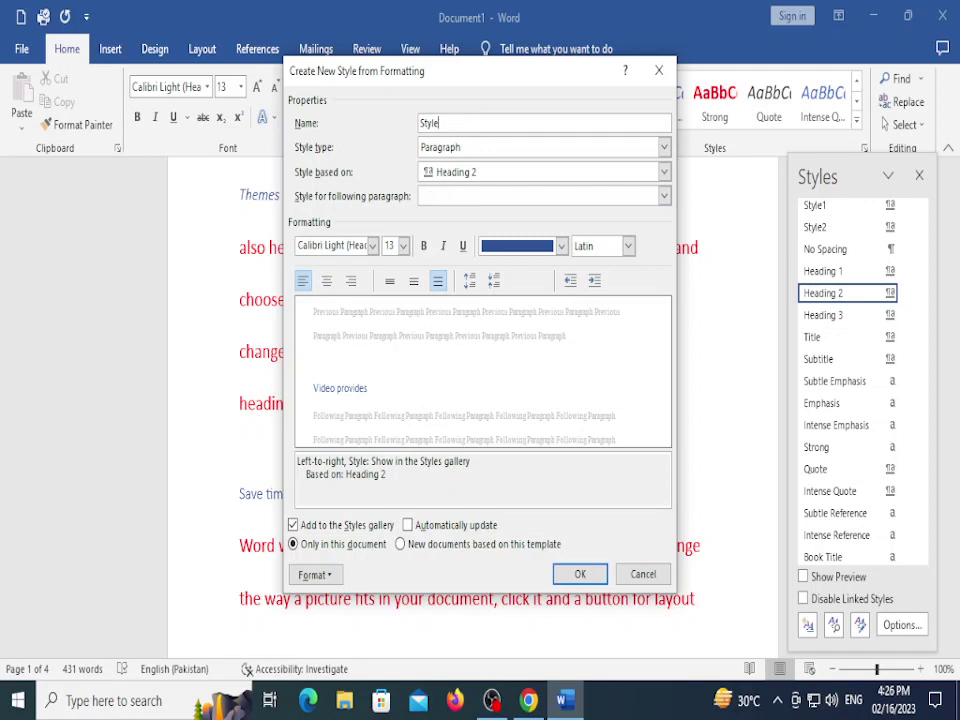
key("BackSpace")
key("BackSpace")
key("BackSpace")
key("BackSpace")
key("BackSpace")
key("BackSpace")
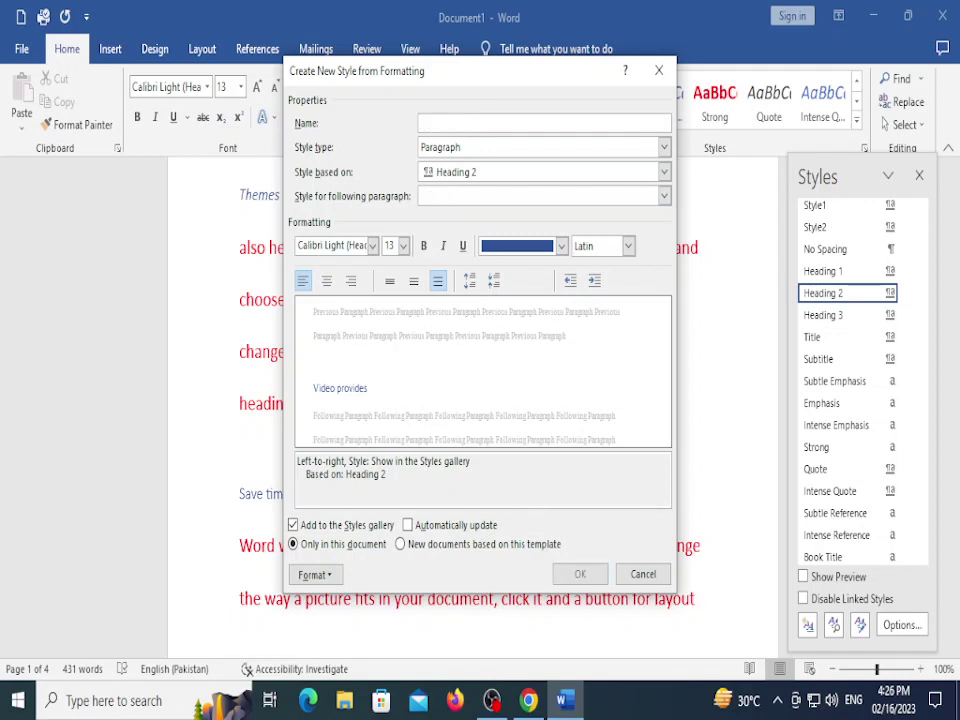
type("My HEadingss")
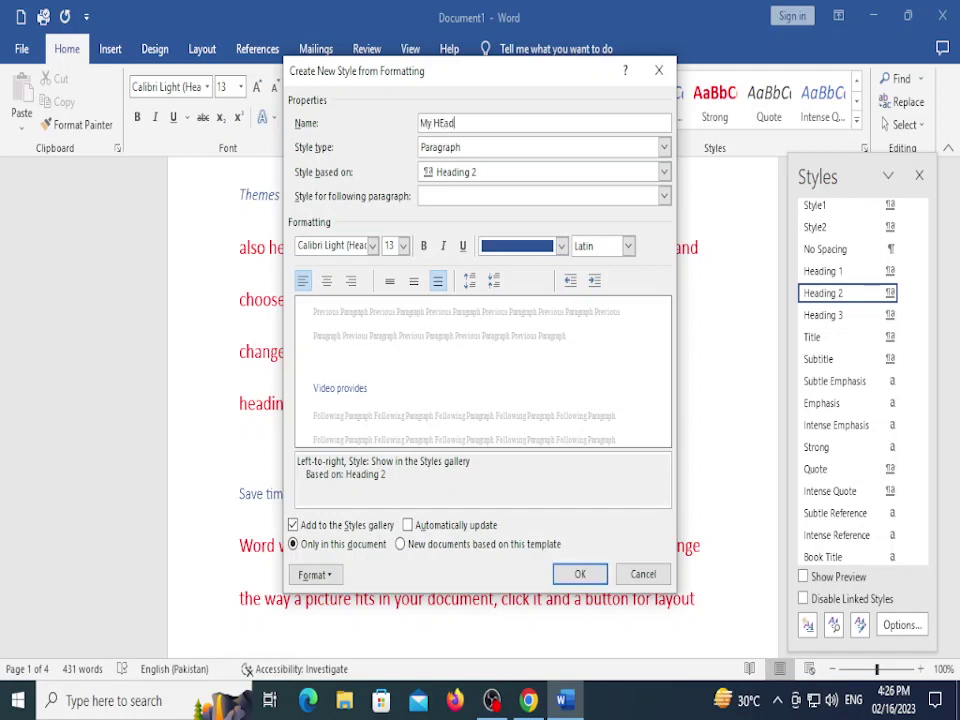
left_click(501, 148)
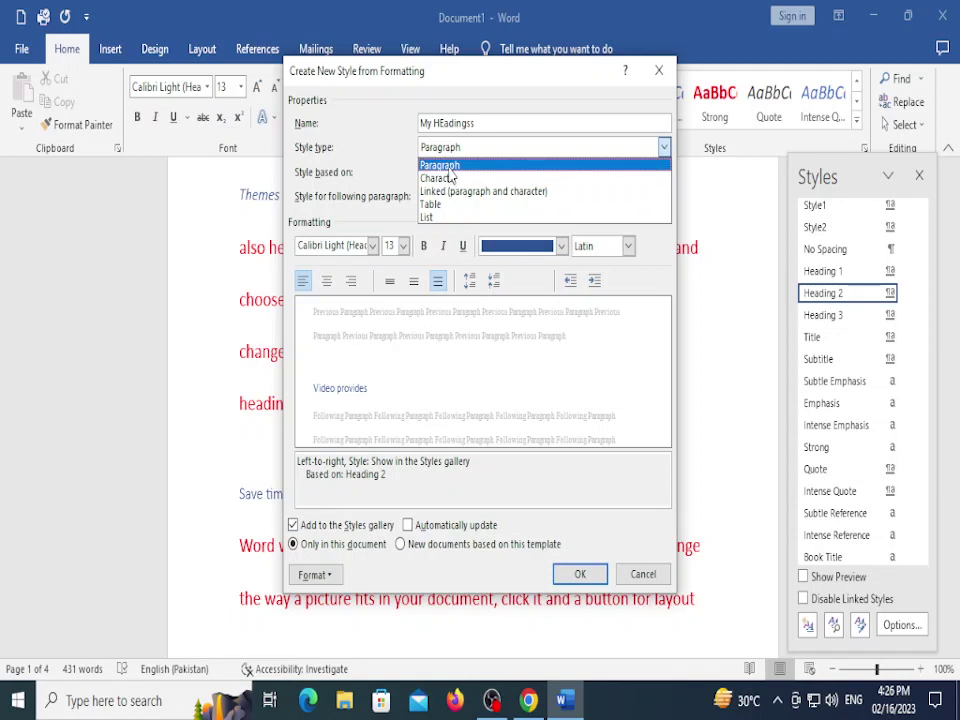
left_click(451, 170)
Try Normal and Heading 1 as the new style's base, and settle on (no style)
left_click(478, 176)
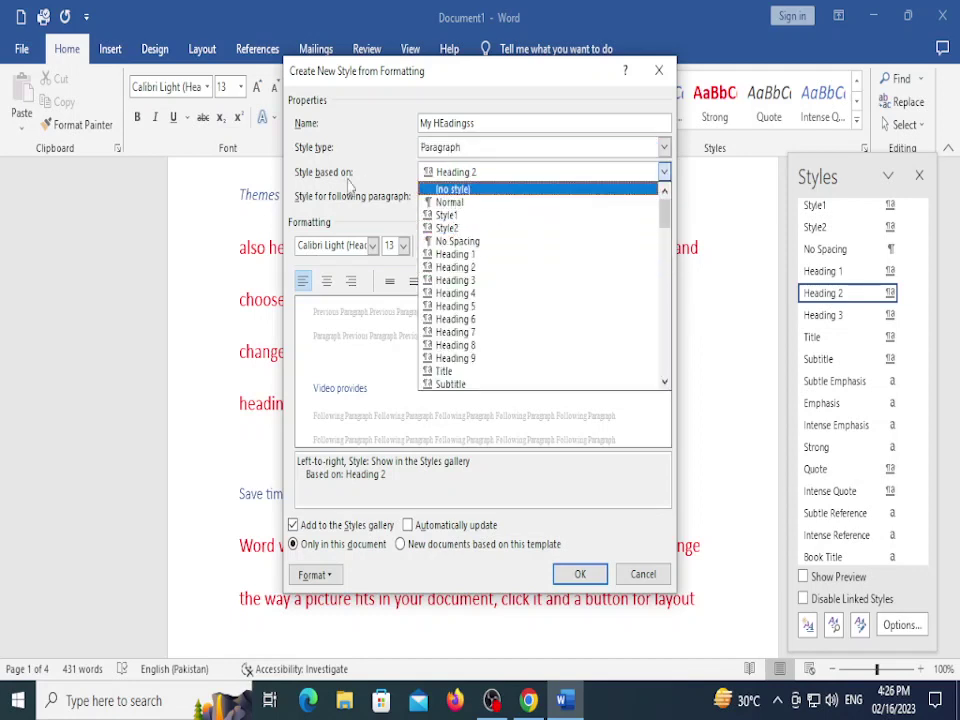
left_click(460, 190)
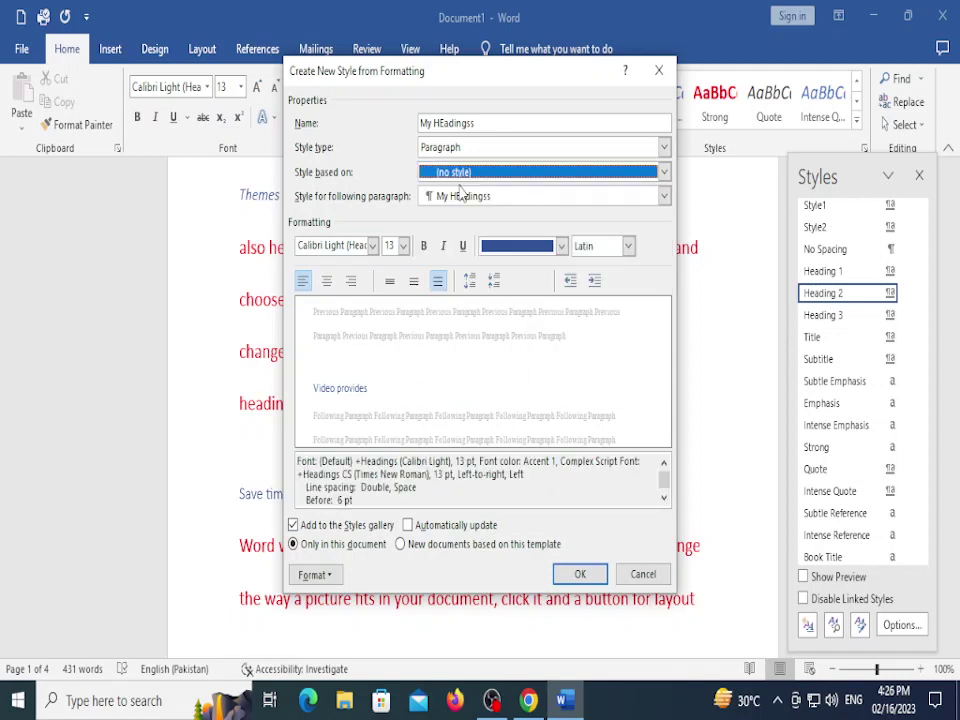
left_click(468, 172)
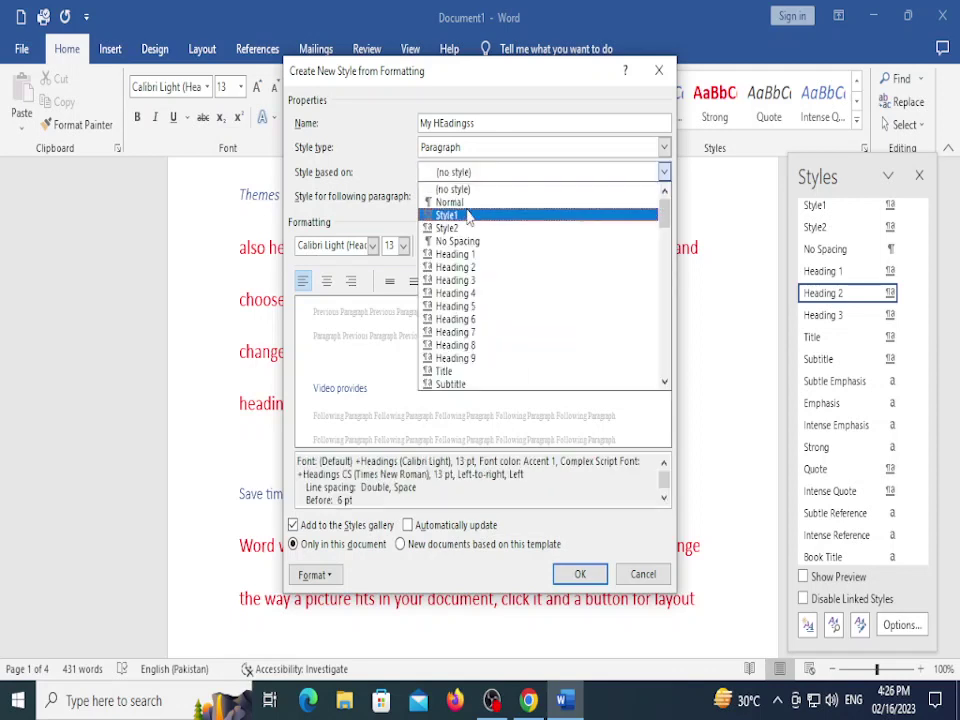
left_click(459, 204)
left_click(492, 176)
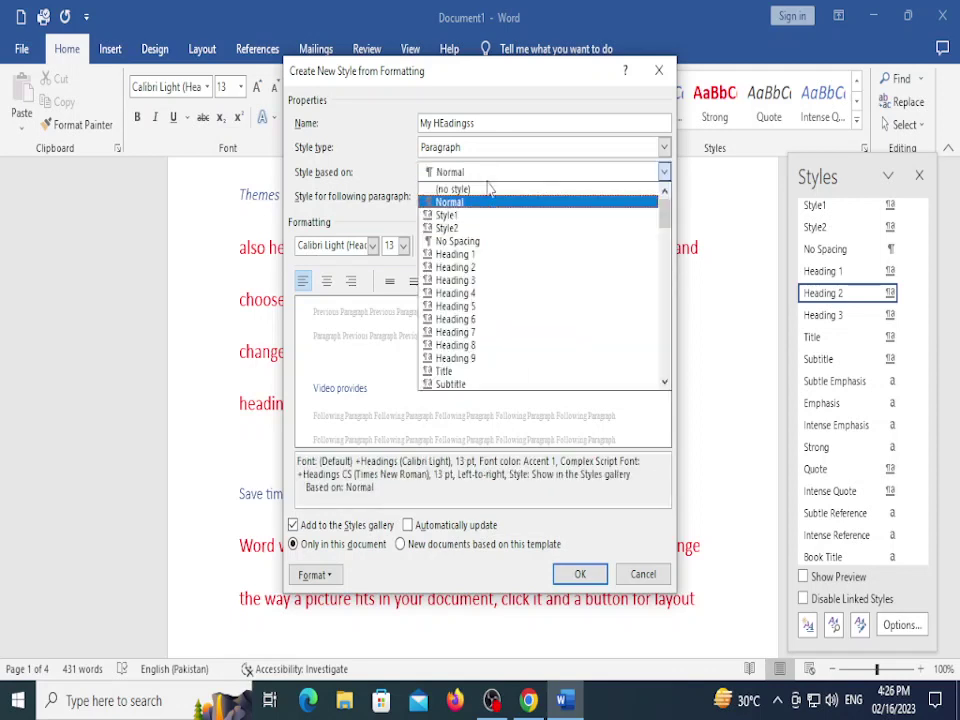
left_click(476, 254)
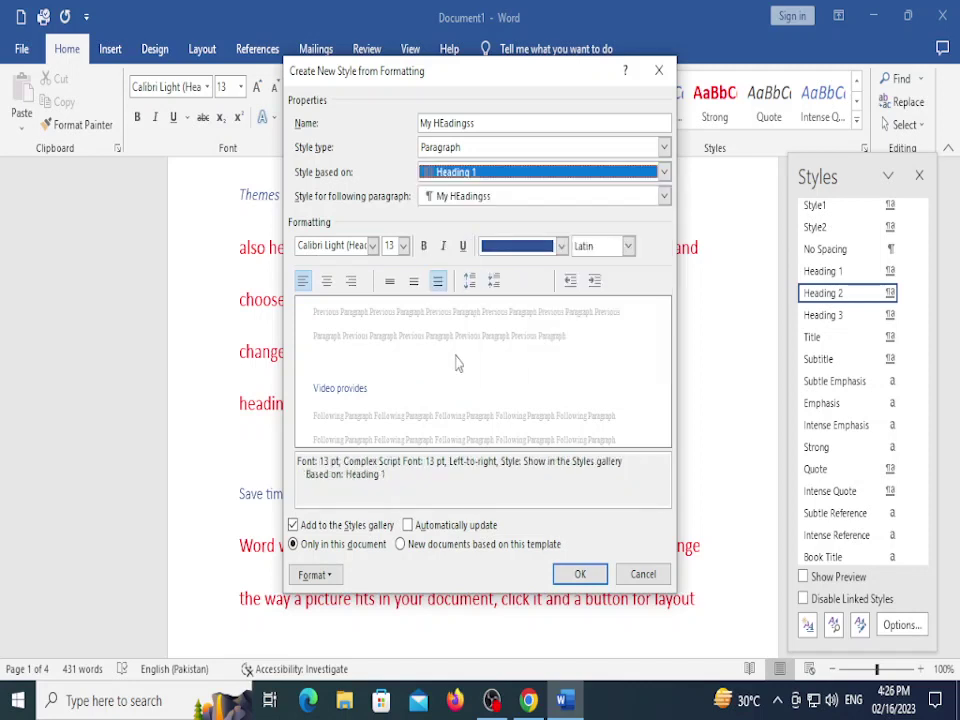
left_click(452, 189)
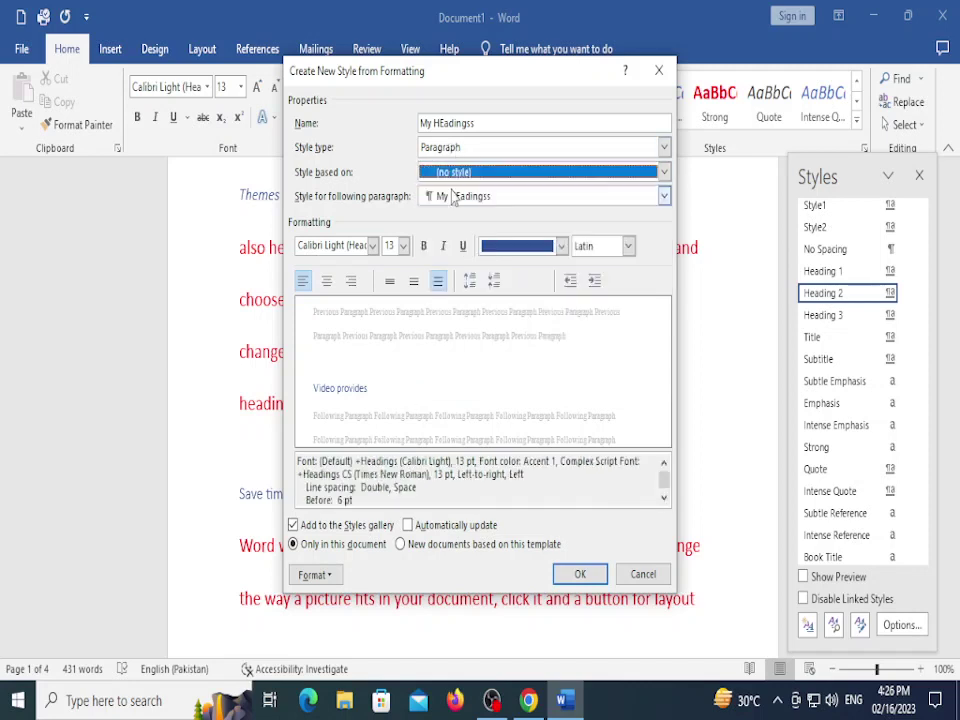
Set the new style's font to Algerian and its font color to a dark green Accent 6 shade
left_click(371, 250)
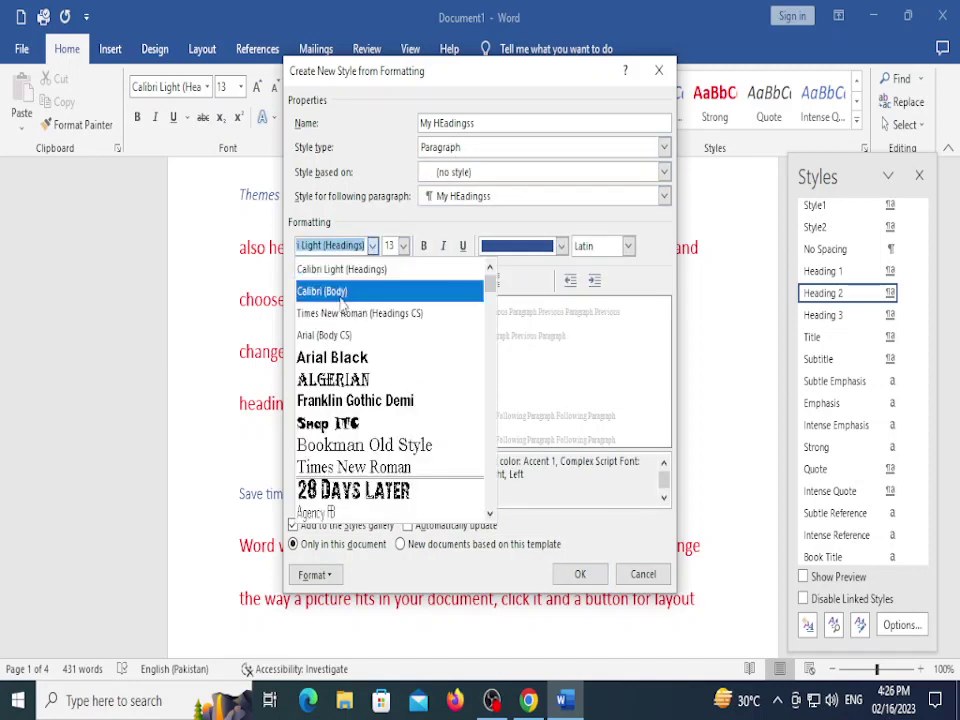
left_click(352, 378)
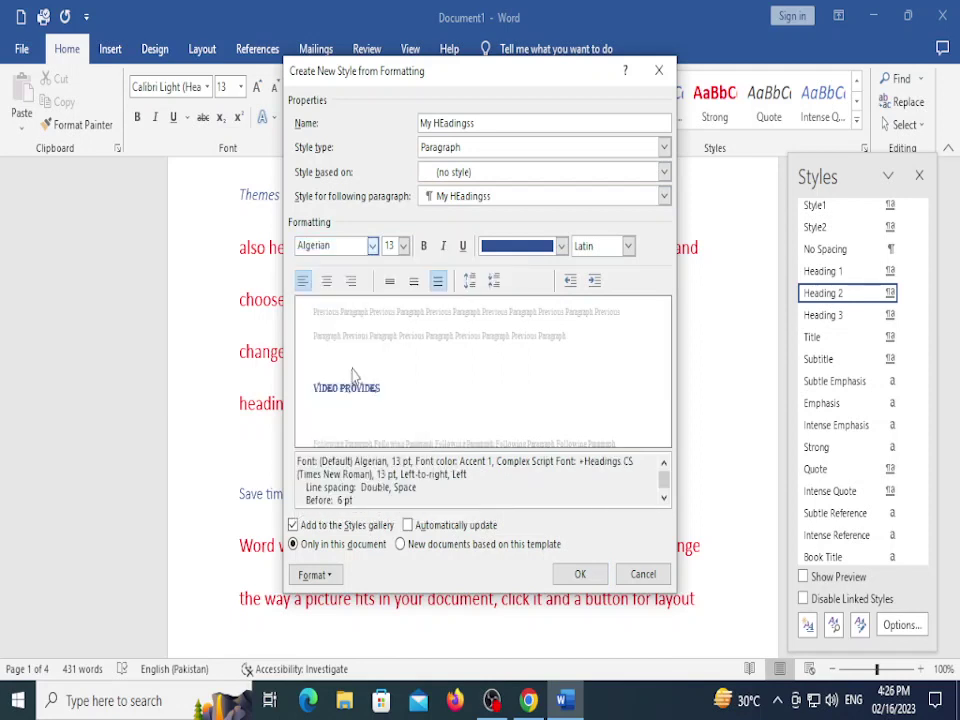
left_click(561, 246)
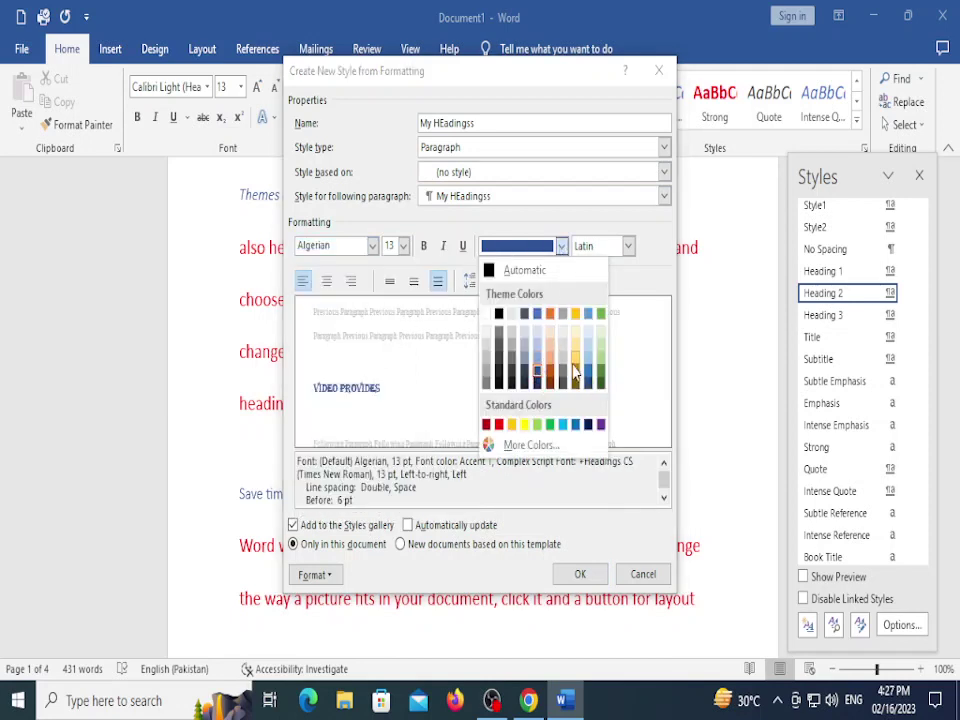
left_click(601, 376)
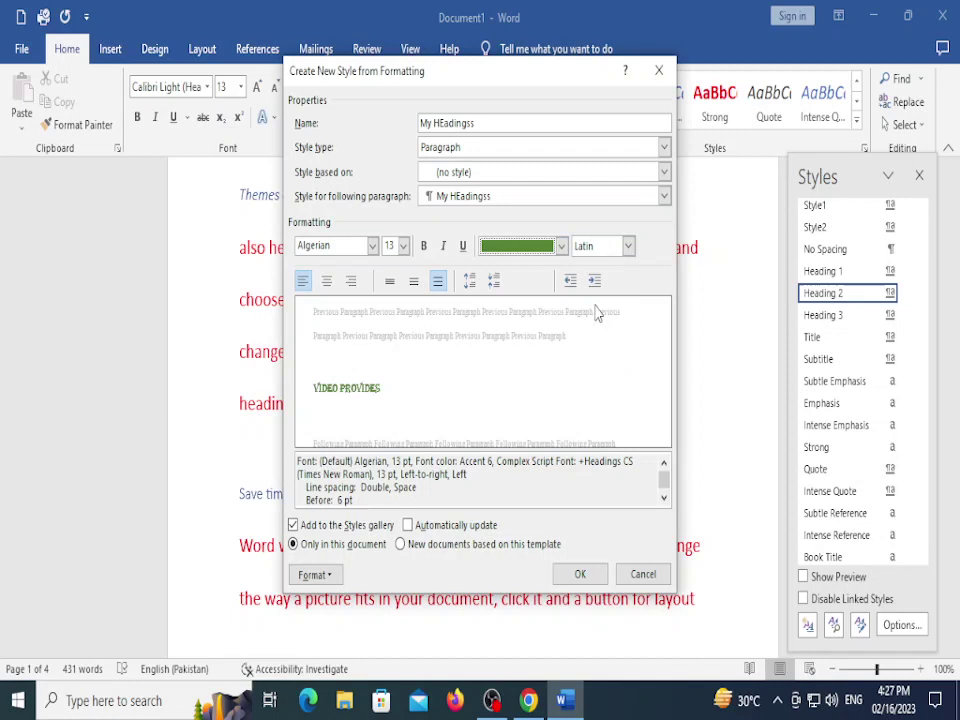
Switch the new style's script to Complex and increase its indent to 6.35 cm
left_click(627, 246)
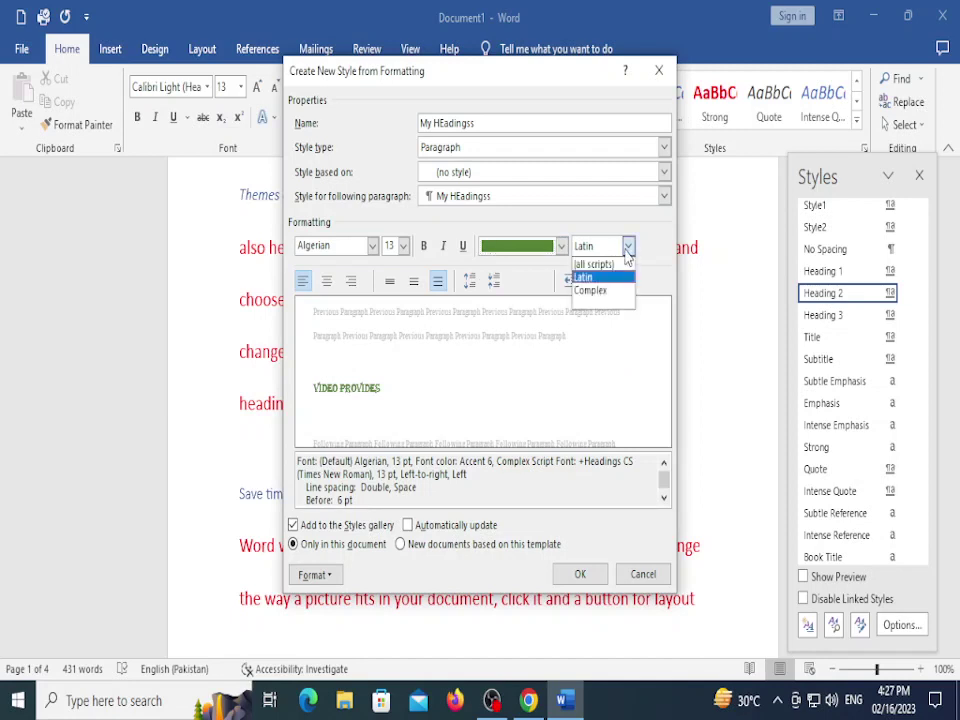
left_click(596, 291)
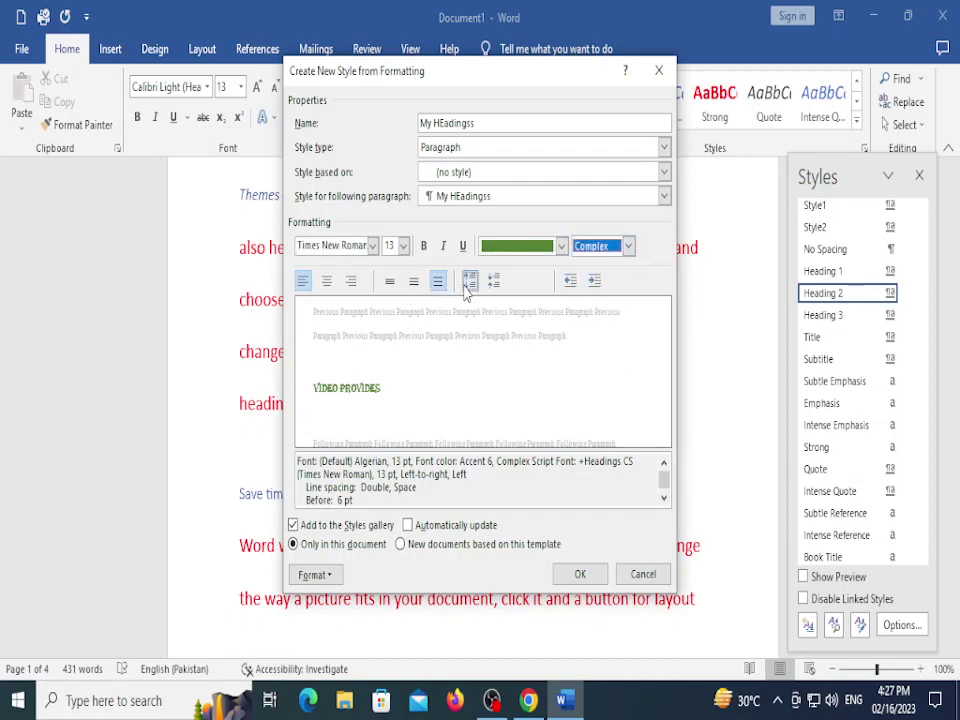
left_click(593, 283)
left_click(593, 283)
left_click(593, 283)
left_click(591, 284)
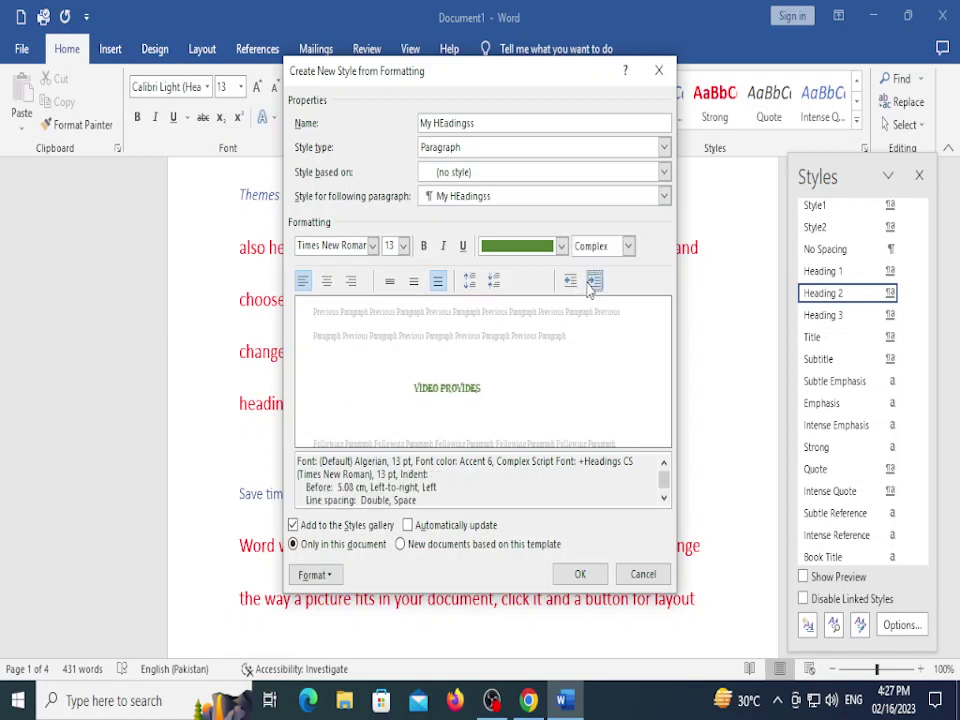
left_click(591, 284)
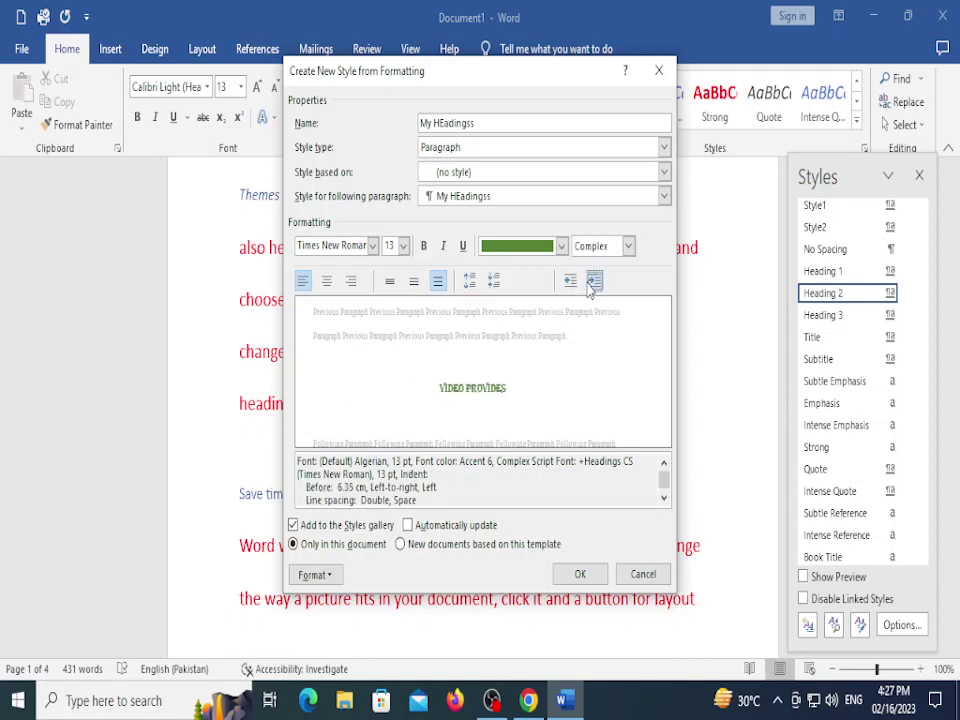
Set the new style's line spacing to 1.5 lines and save the style, applying it to the "Video provides" heading
left_click(414, 282)
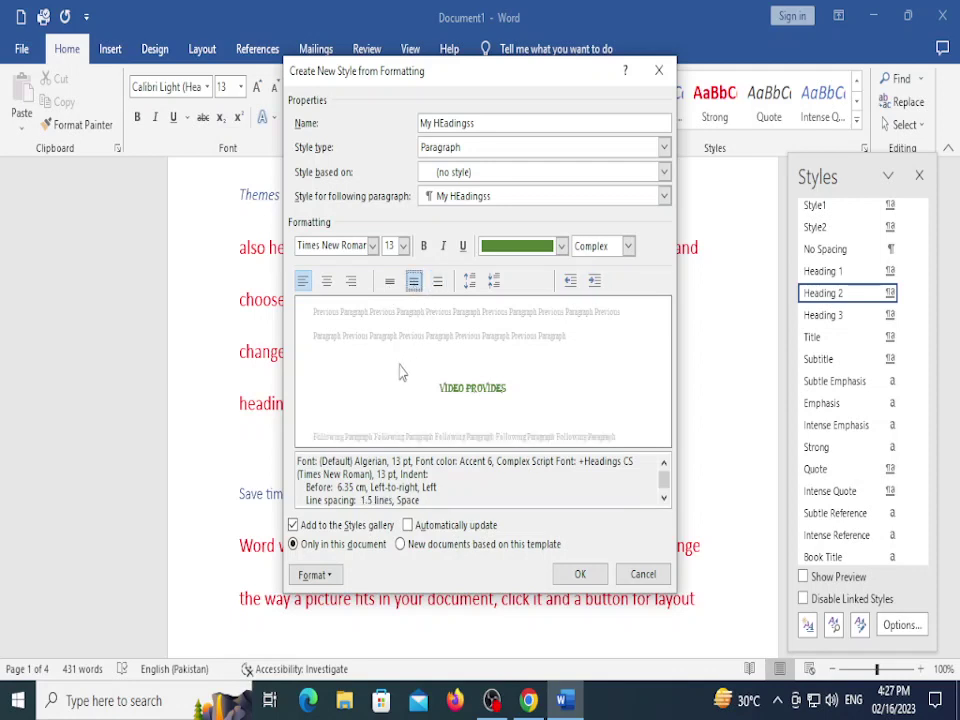
left_click(580, 575)
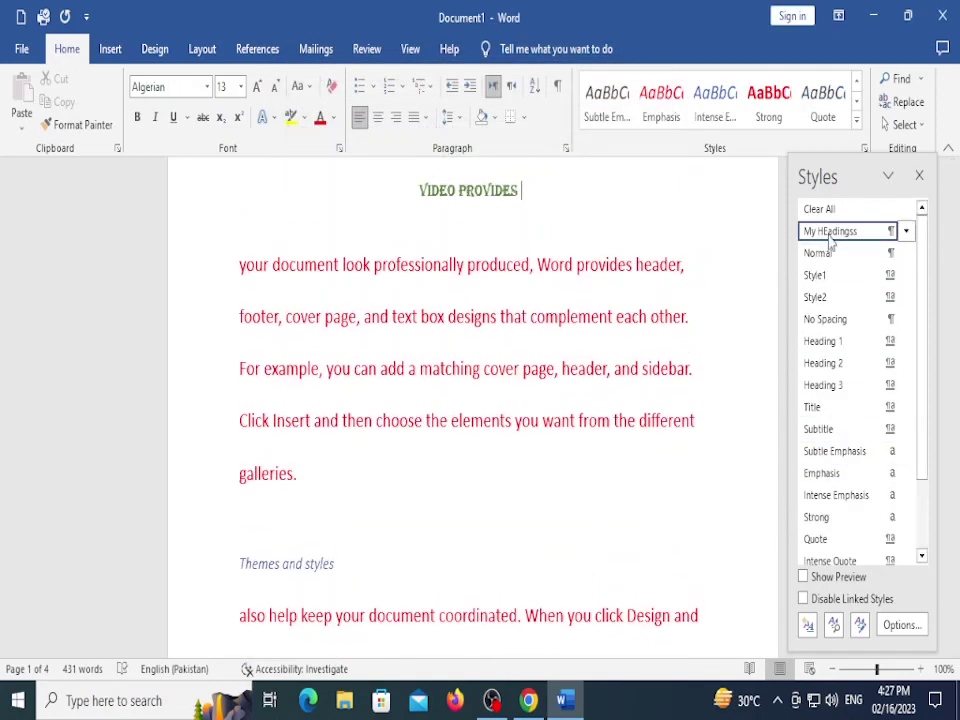
scroll(414, 326, "up", 2)
left_click_drag(524, 291, 401, 294)
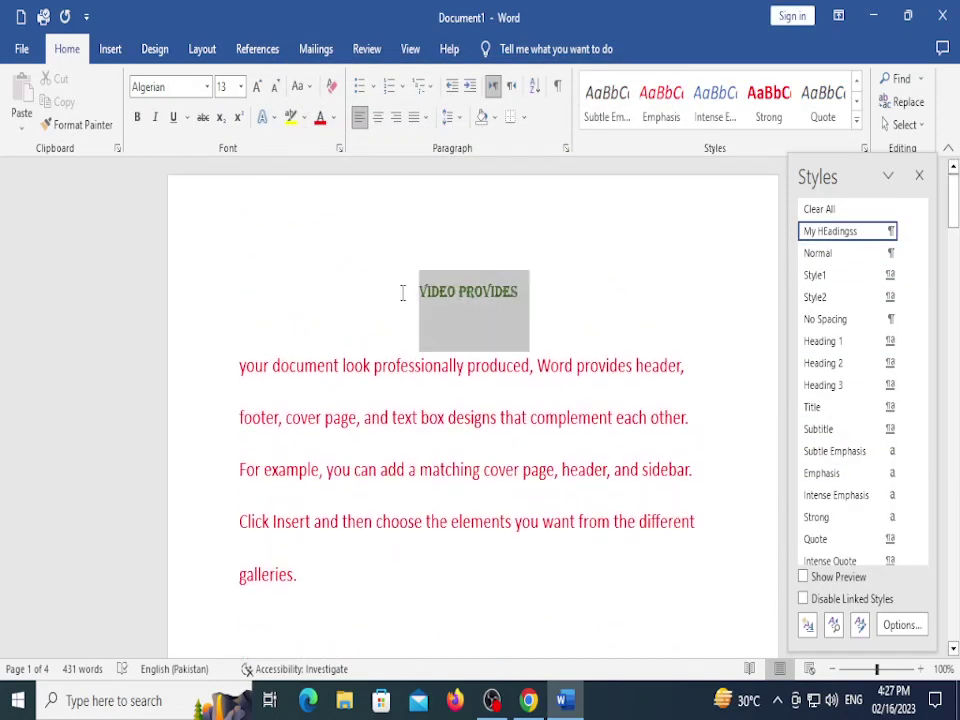
Close the styles list and apply the My HEadingss style to the "Themes and styles" heading
scroll(591, 467, "down", 3)
left_click_drag(386, 514, 193, 519)
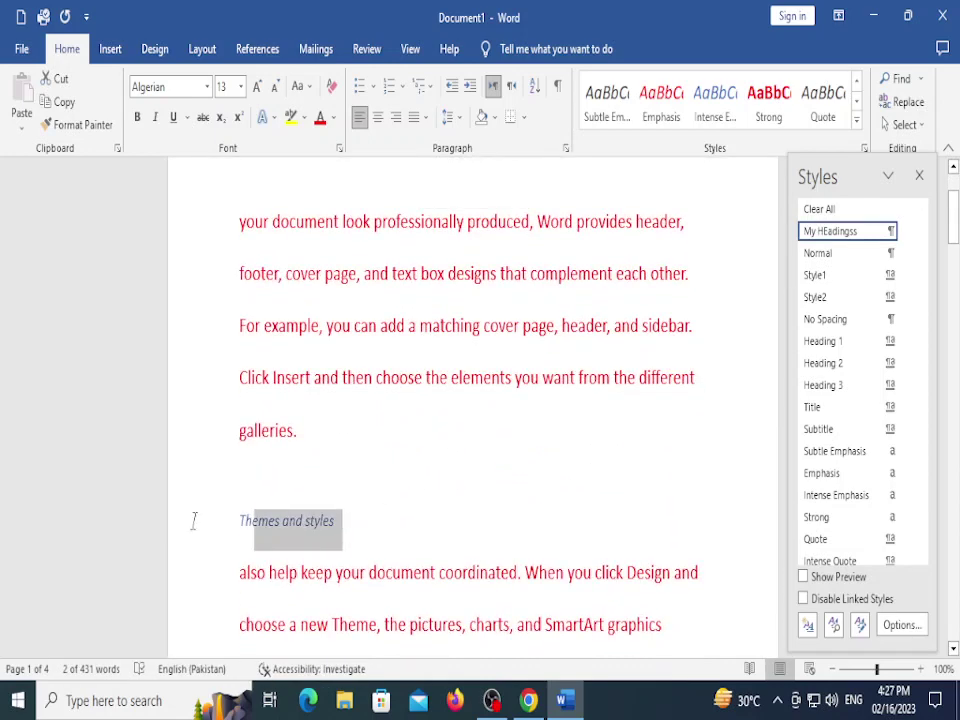
left_click(822, 473)
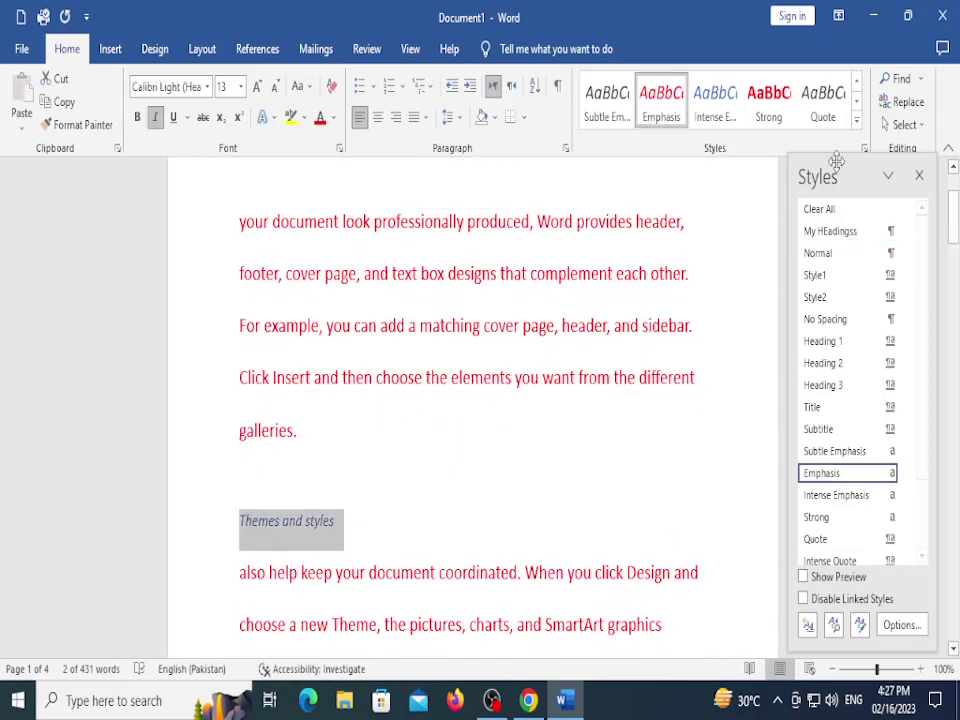
left_click(919, 176)
left_click(856, 119)
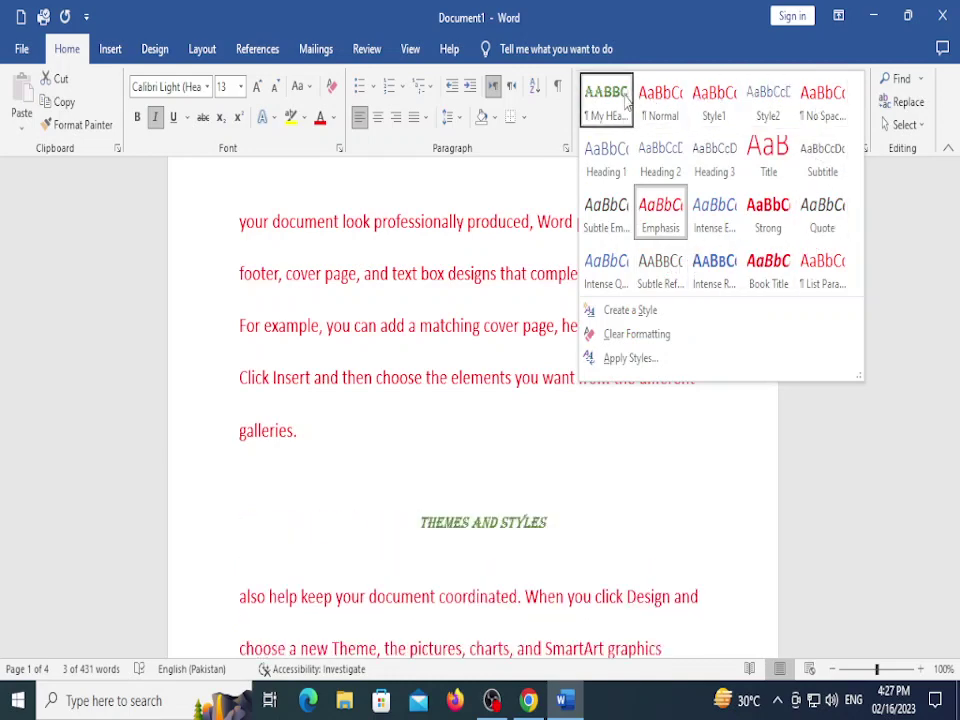
left_click(623, 104)
Apply the My HEadingss style to the "Save time in" heading
scroll(596, 473, "down", 8)
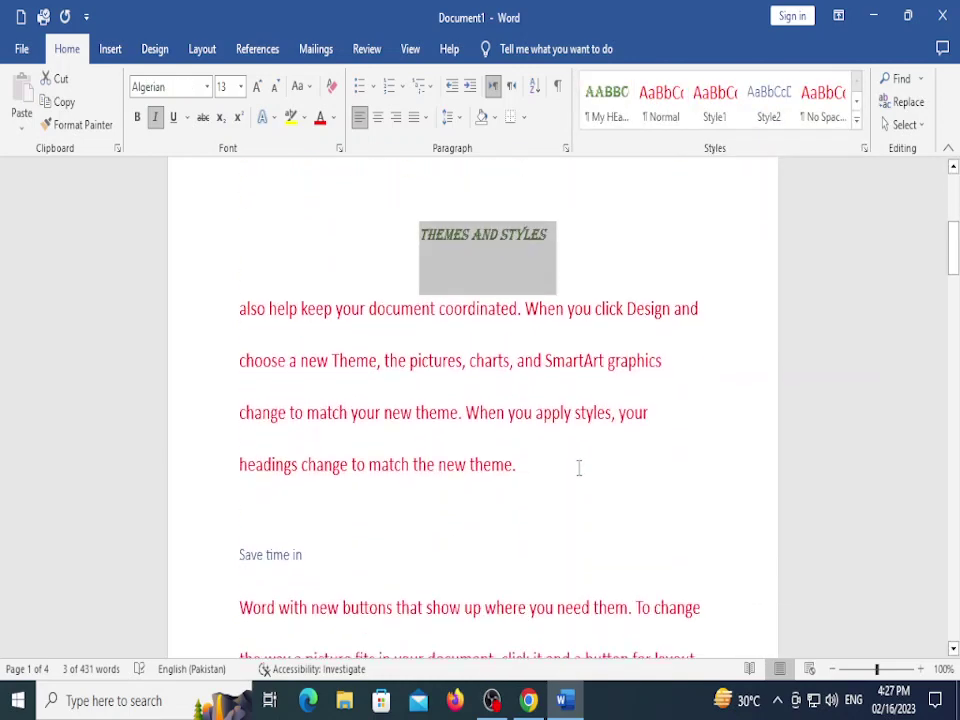
left_click(209, 423)
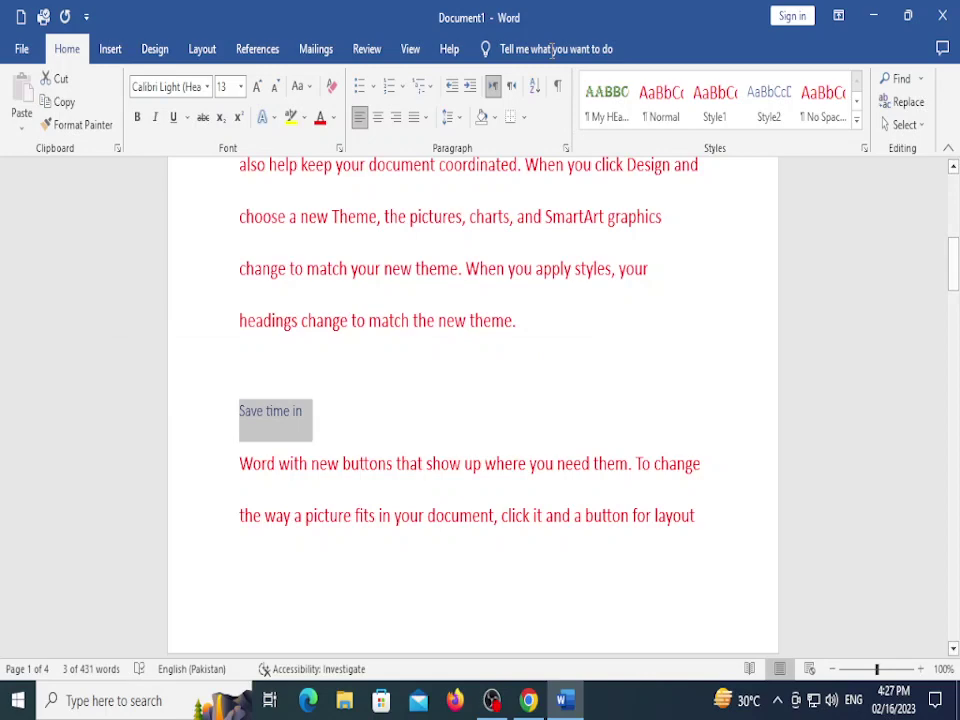
left_click(607, 104)
left_click(531, 330)
scroll(540, 325, "up", 6)
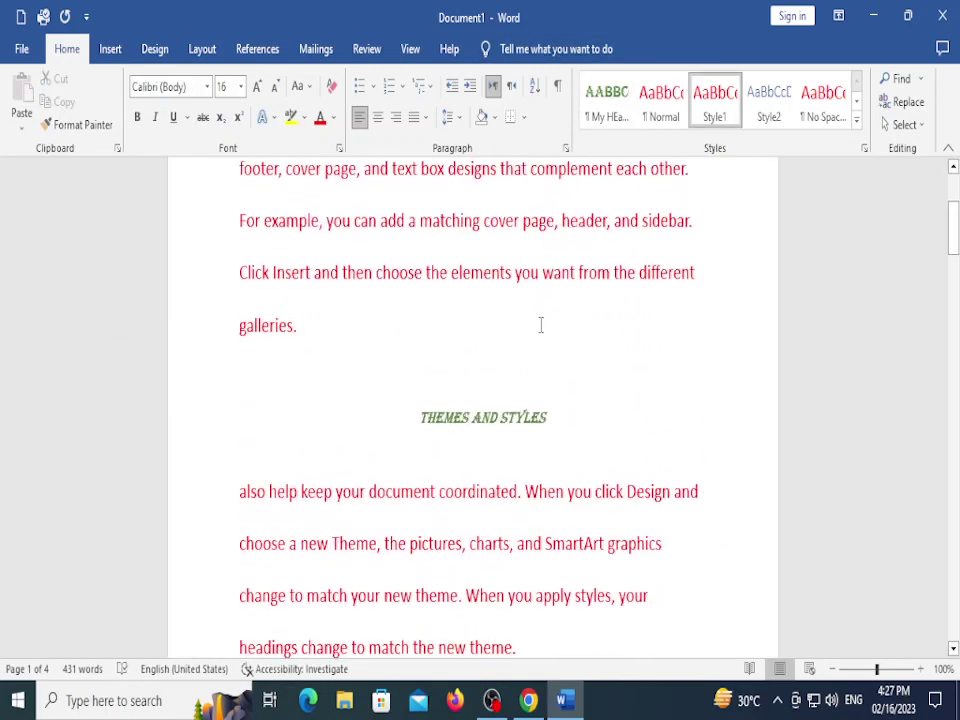
Apply My HEadingss to the paragraph under "Themes and styles" and to the "Video provides a powerful way" paragraph on page 2
scroll(568, 284, "down", 2)
left_click_drag(520, 600, 199, 399)
left_click(607, 100)
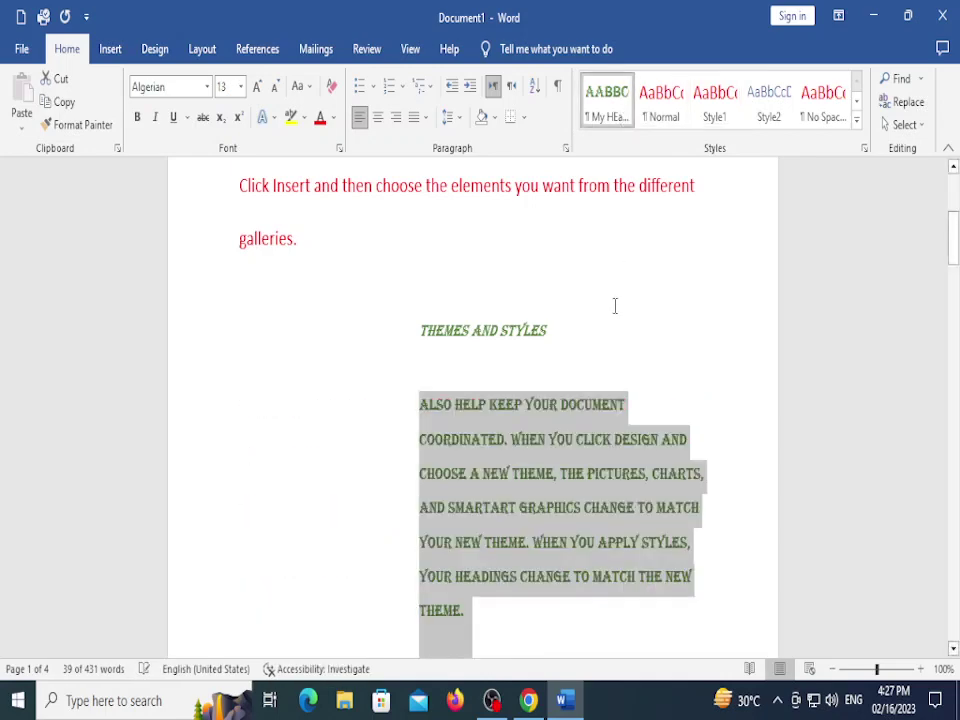
left_click(615, 305)
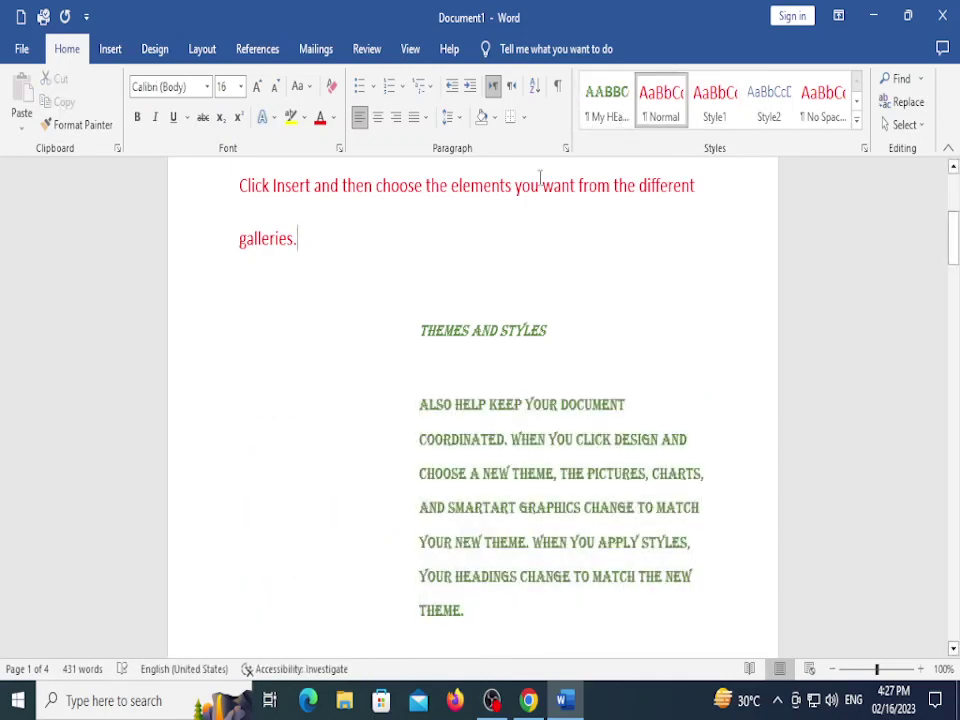
scroll(510, 270, "down", 10)
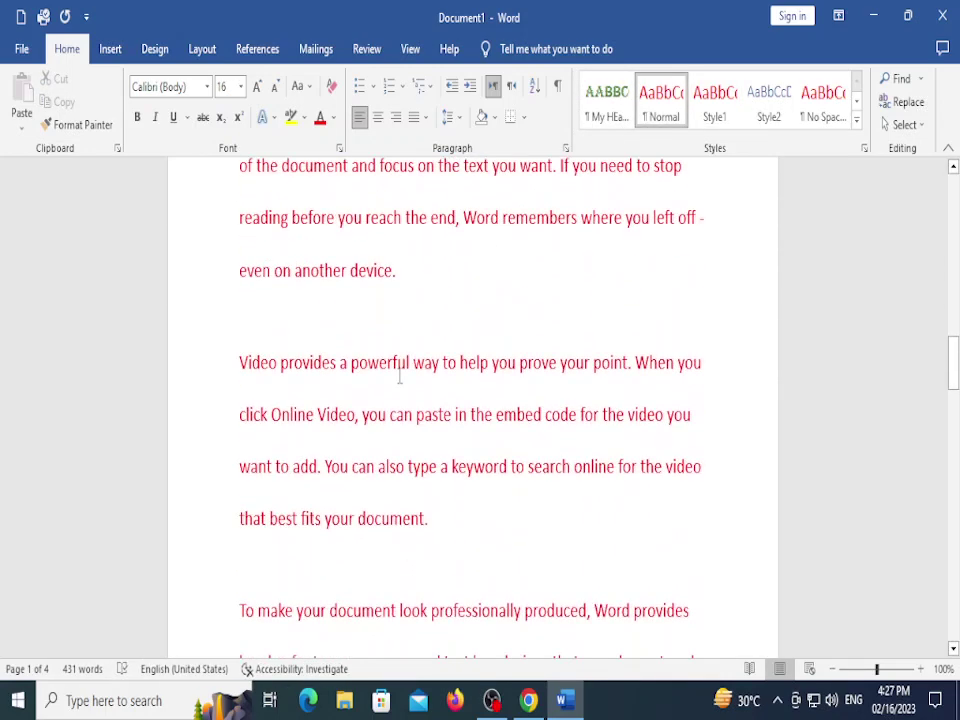
left_click(610, 95)
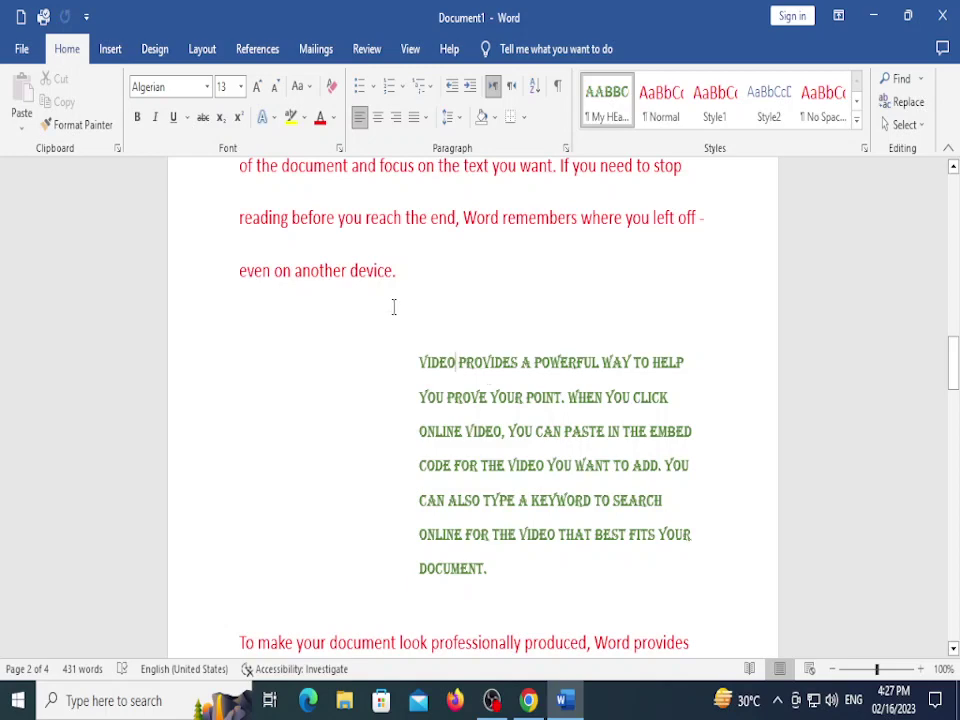
Break the "To make your document look professionally produced" paragraph after "For example,"
scroll(393, 307, "down", 5)
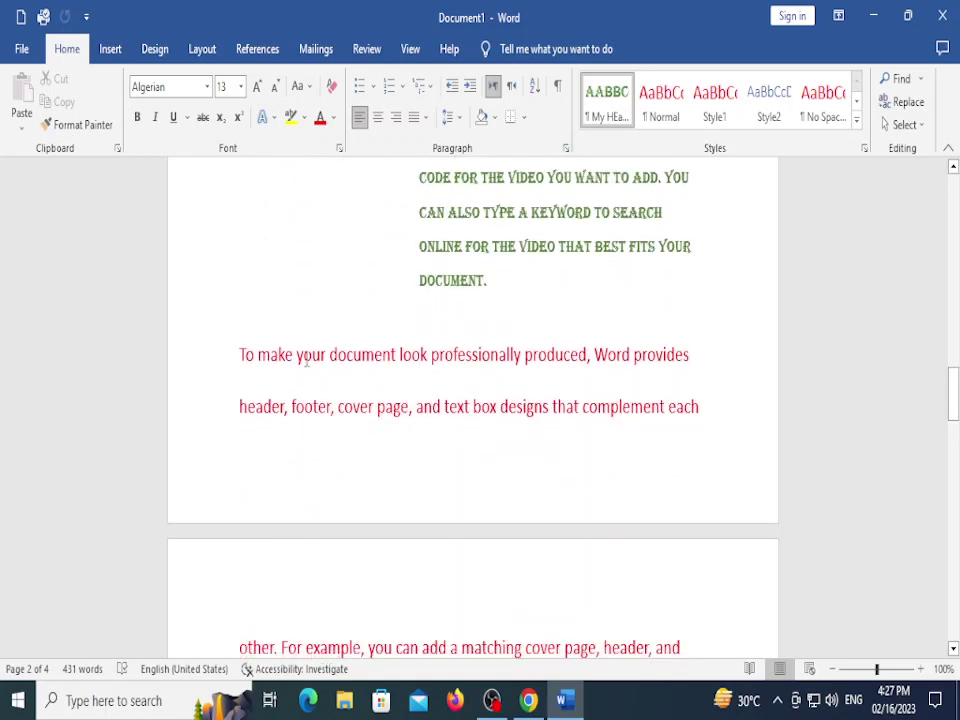
scroll(306, 363, "down", 2)
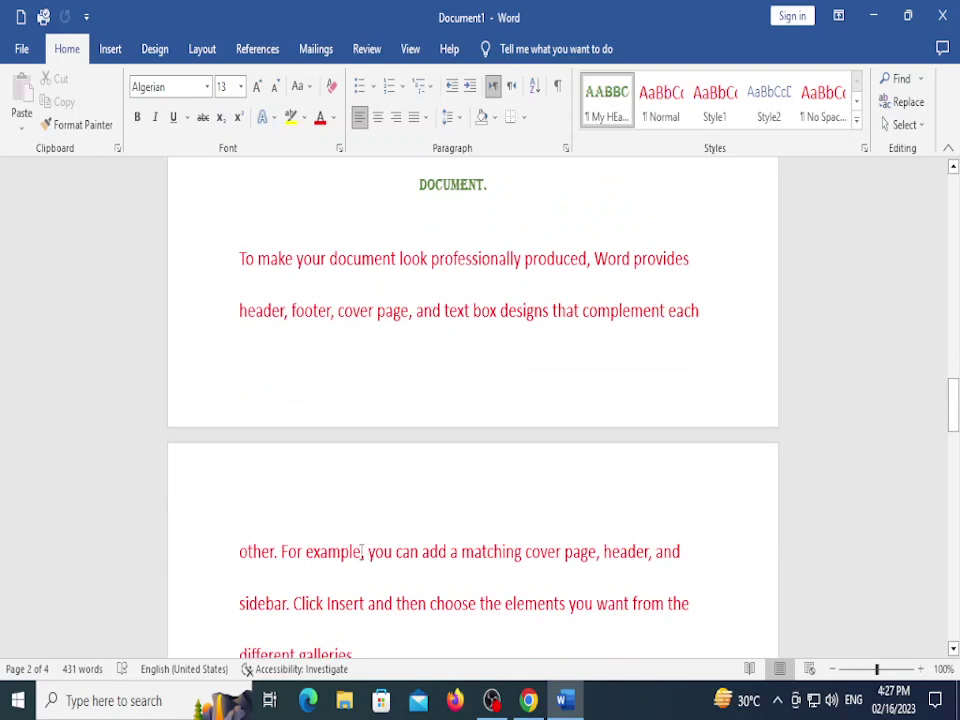
left_click(370, 556)
key("Return")
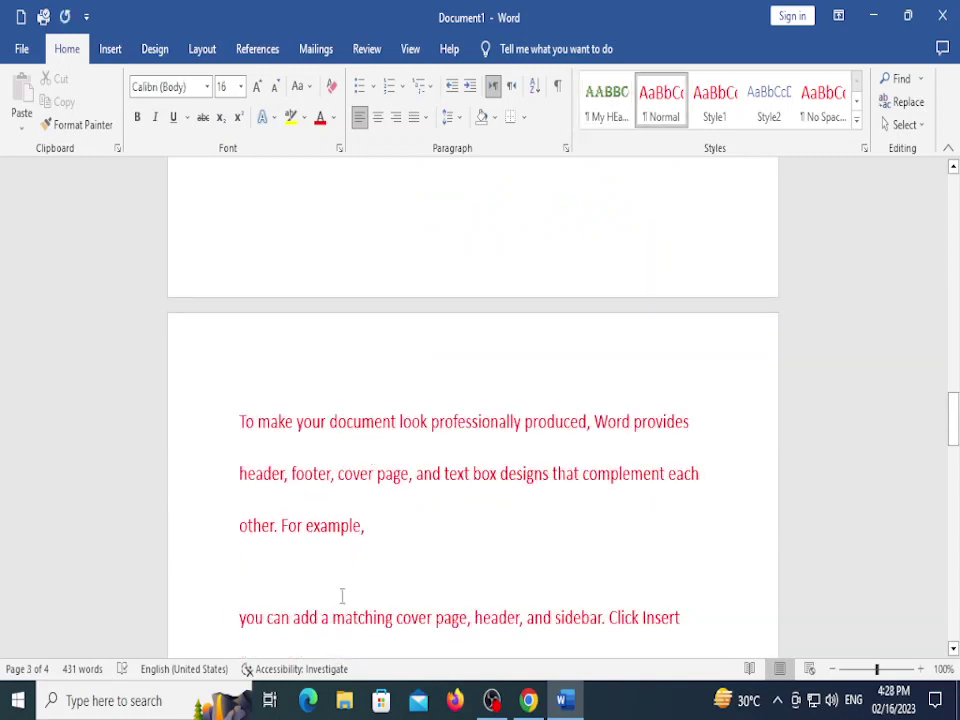
Try to apply My HEadingss to the line "other. For example,", and undo it
left_click(183, 526)
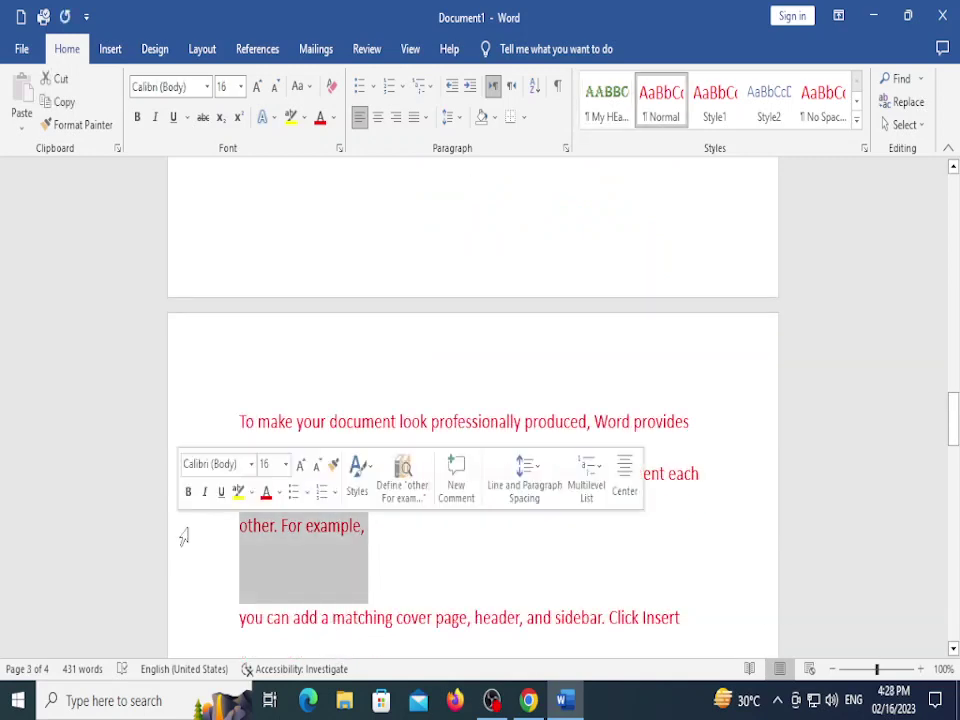
left_click(609, 105)
key("ctrl+z")
left_click(409, 535)
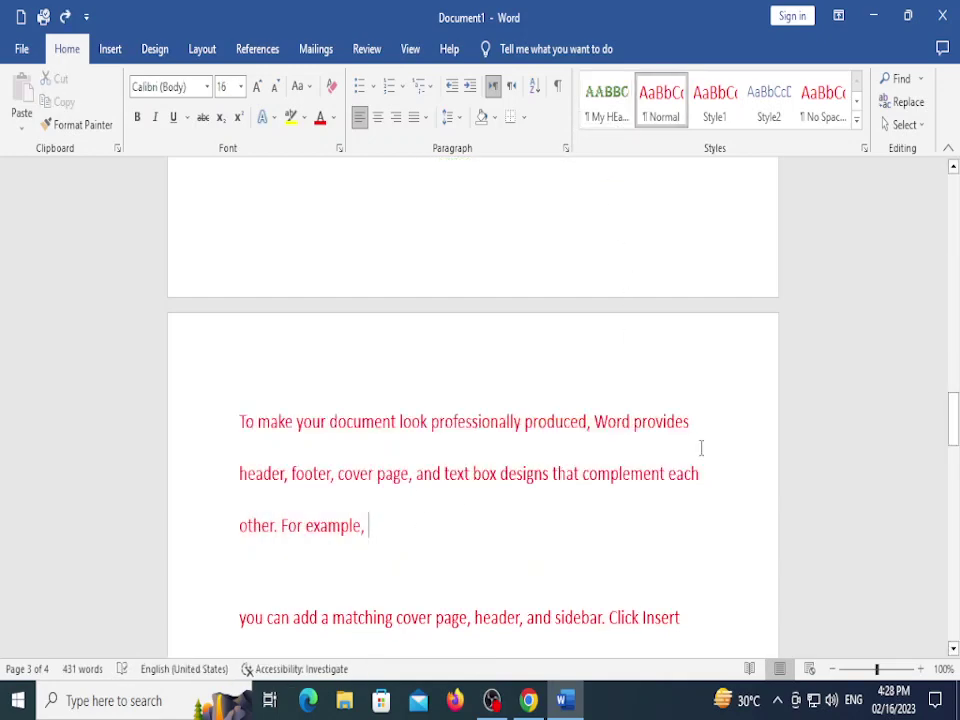
Break the paragraph before "other. For example," and apply the My HEadingss style to that line alone
scroll(321, 546, "down", 3)
scroll(336, 508, "up", 8)
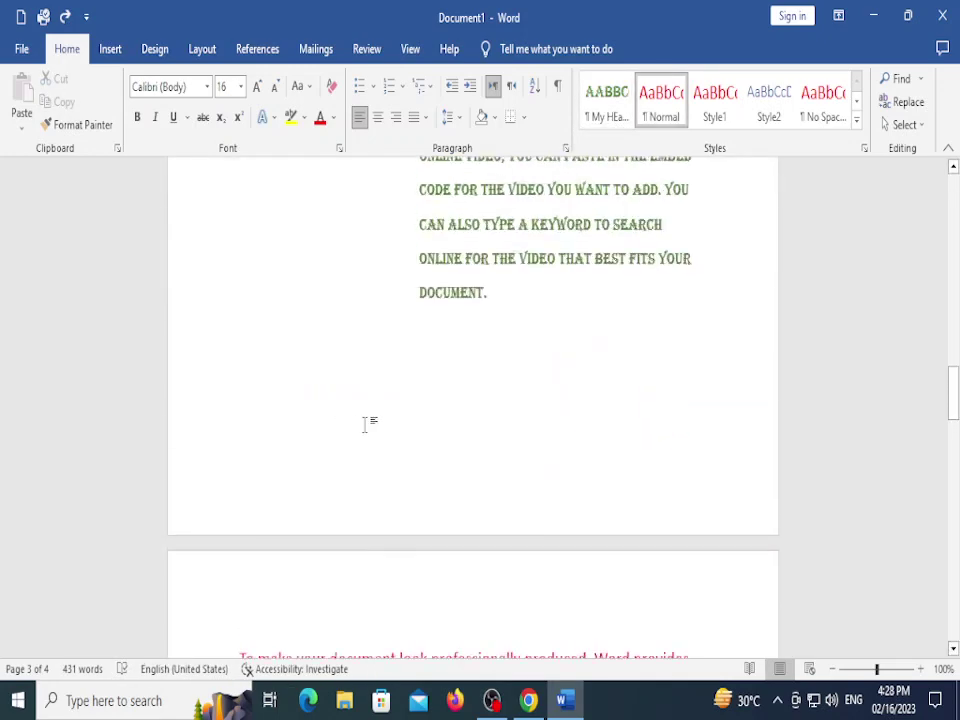
scroll(369, 422, "down", 3)
left_click(711, 580)
key("Return")
scroll(435, 555, "down", 2)
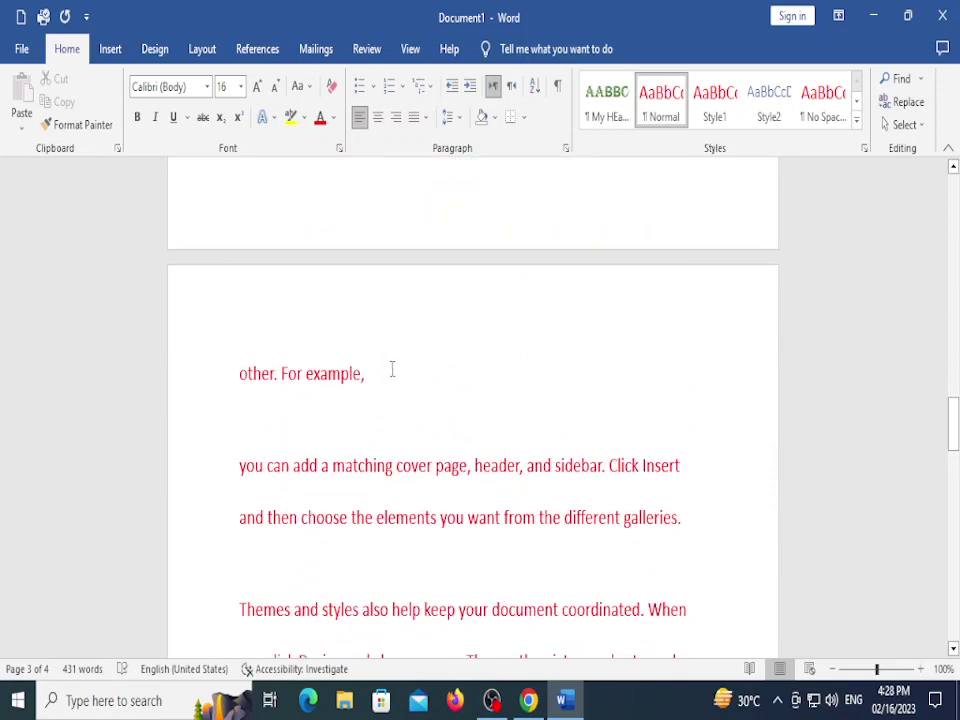
left_click_drag(392, 369, 216, 360)
left_click(606, 100)
scroll(360, 330, "up", 3)
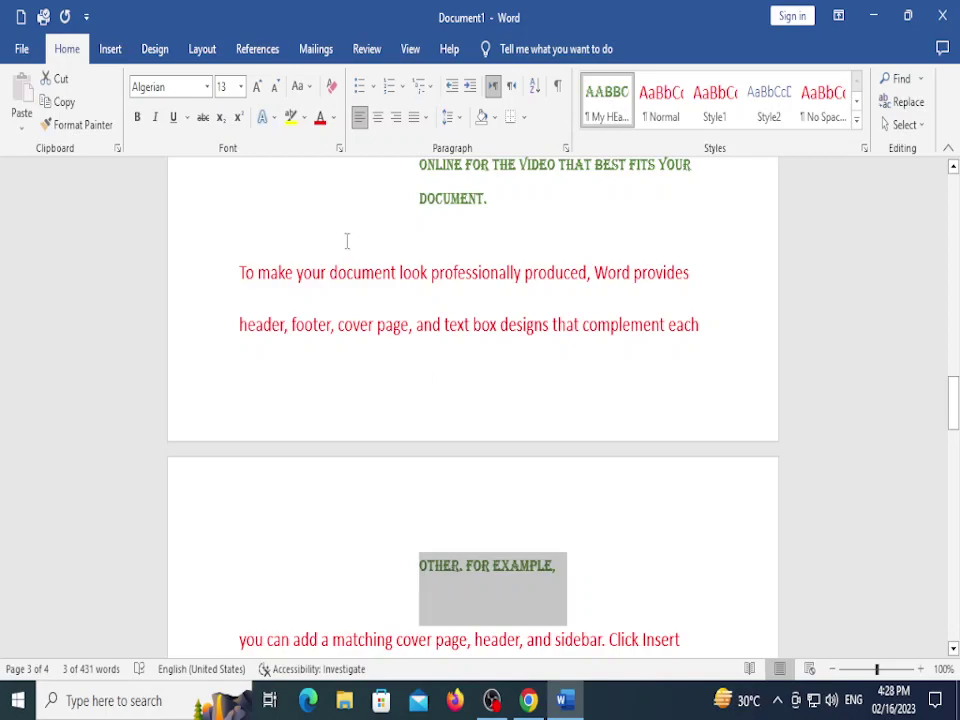
Switch to the browser, read the rest of the Applying and Modifying Styles lesson, and leave the lesson page
key("alt+Tab")
scroll(388, 324, "down", 10)
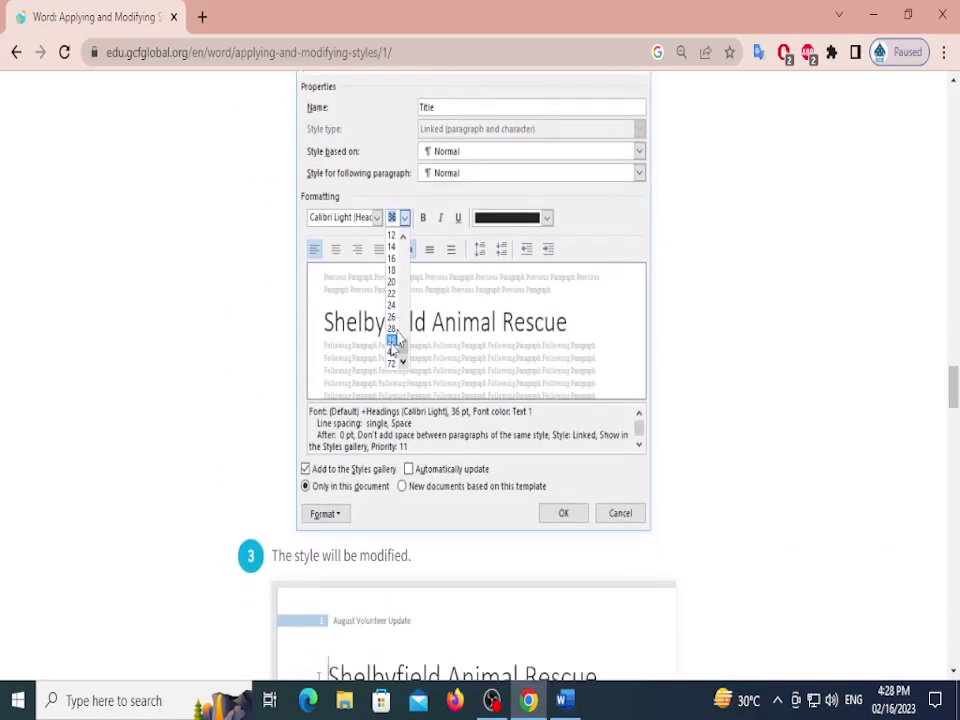
scroll(408, 345, "down", 12)
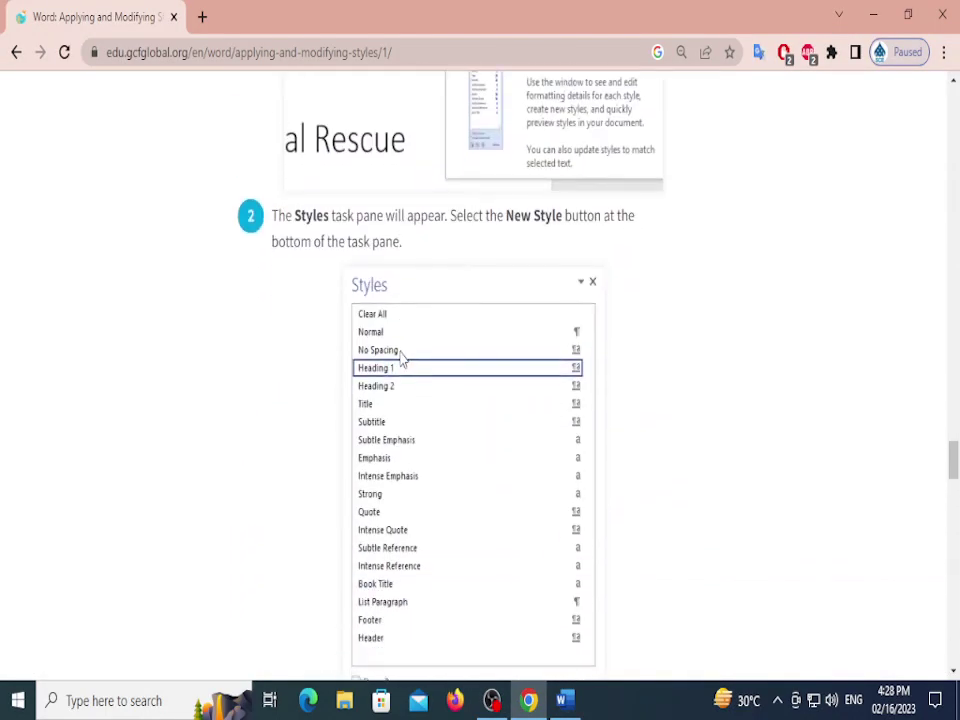
scroll(305, 319, "down", 10)
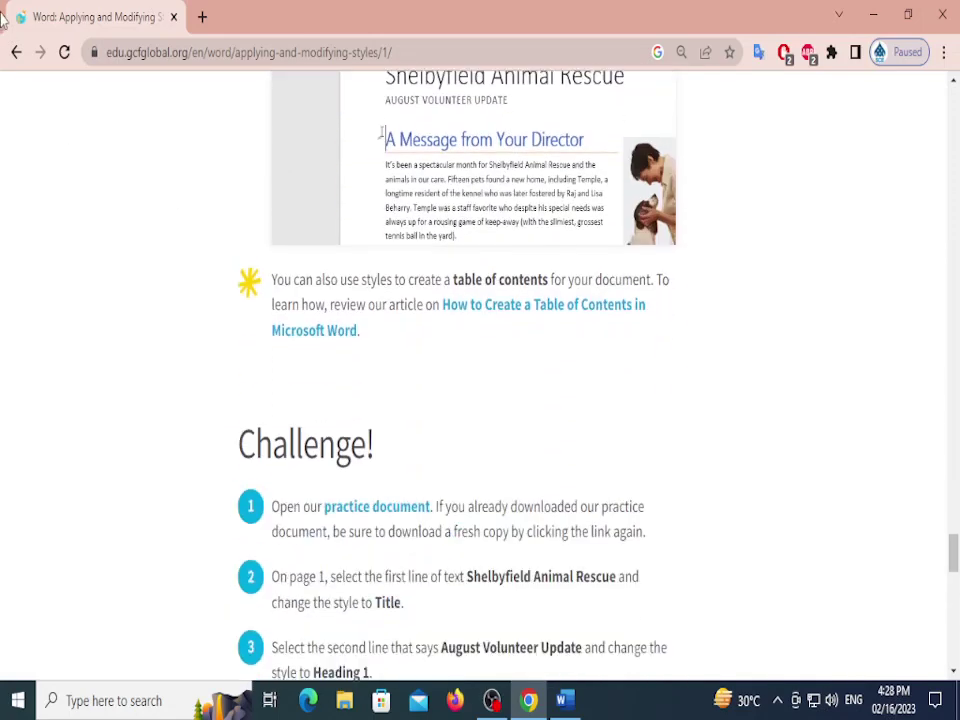
left_click(16, 53)
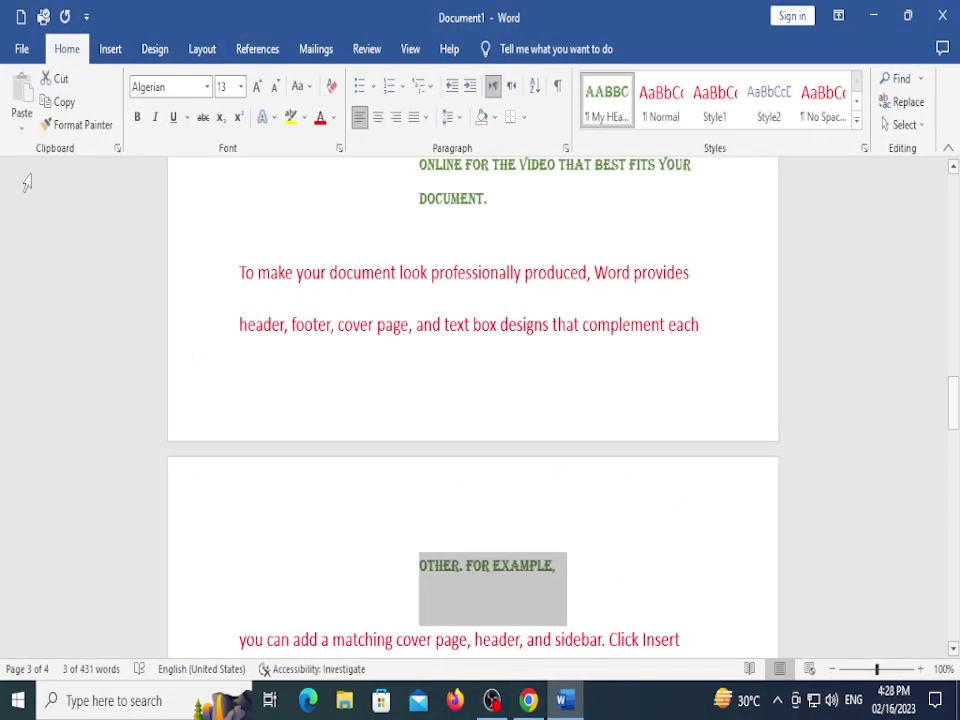
Back in Word, examine the commands for inserting, design, layout, references, mailings, review, view and help
left_click(114, 51)
left_click(156, 52)
left_click(200, 51)
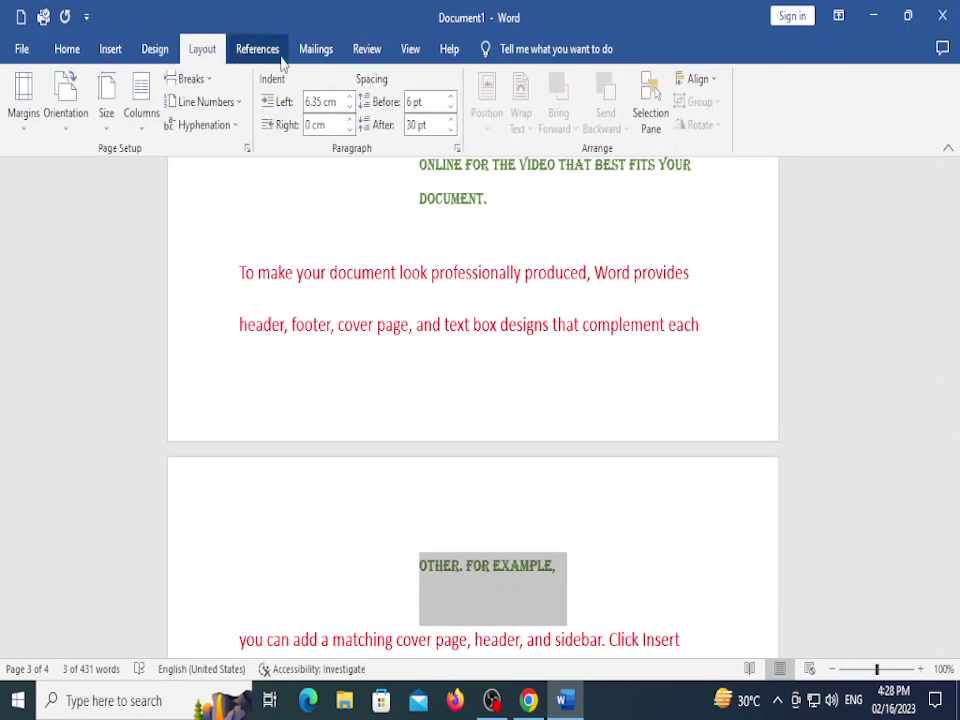
left_click(262, 52)
left_click(316, 50)
left_click(367, 50)
left_click(412, 52)
left_click(452, 56)
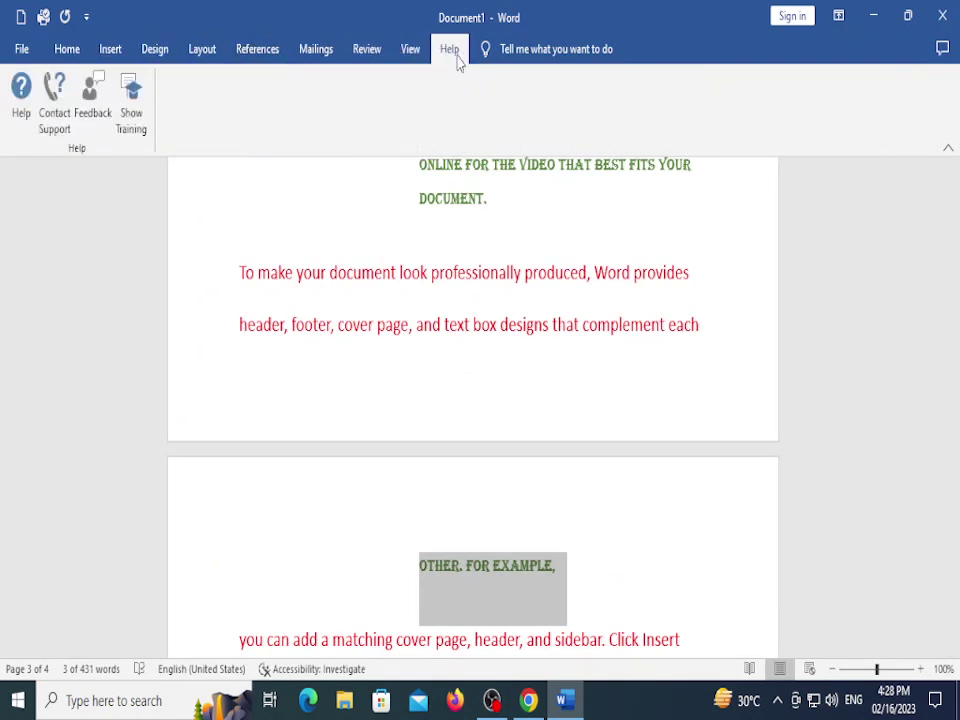
left_click(414, 56)
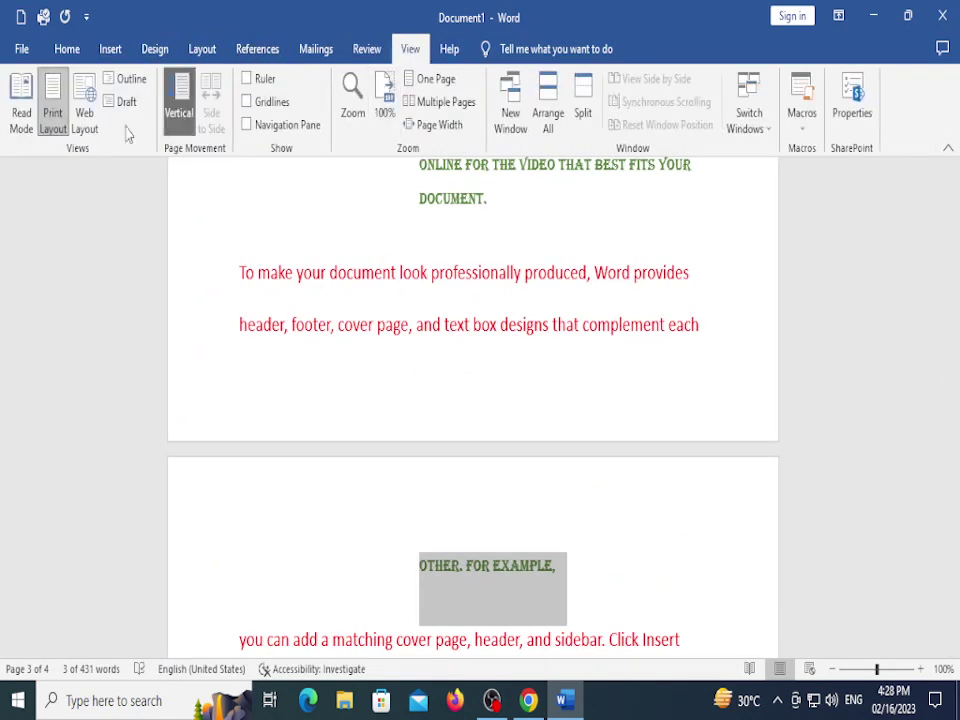
left_click(803, 113)
left_click(743, 128)
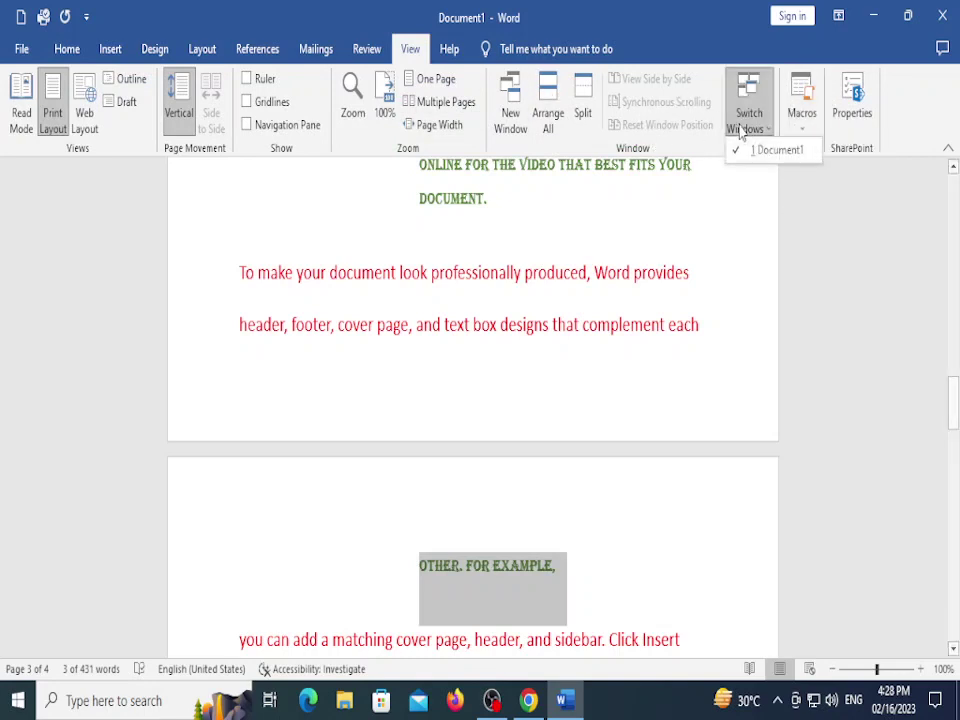
left_click(325, 49)
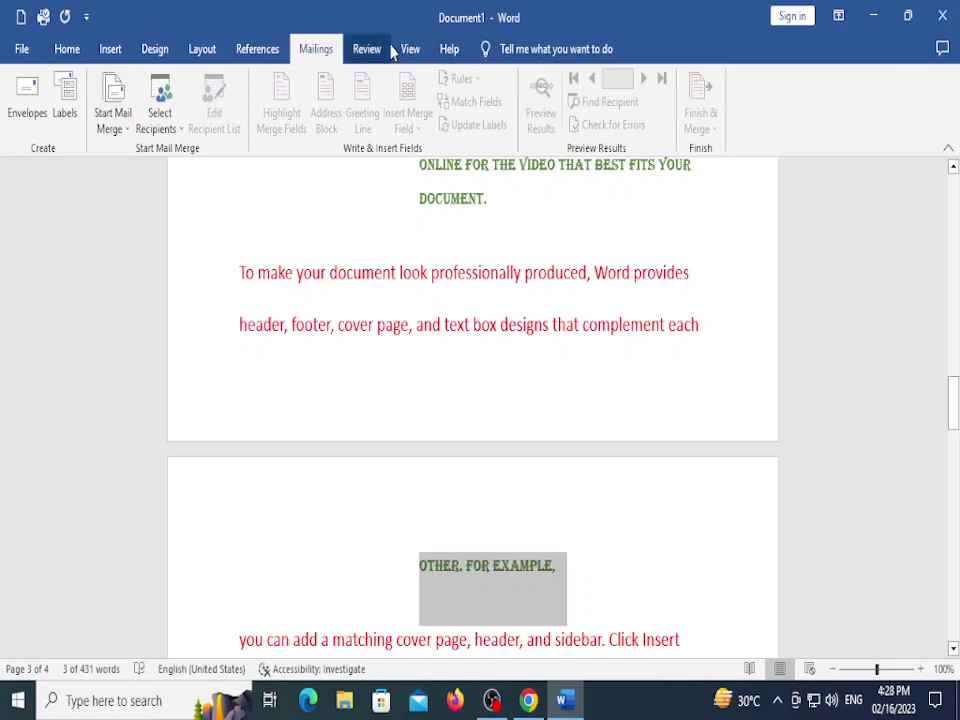
left_click(378, 47)
left_click(258, 52)
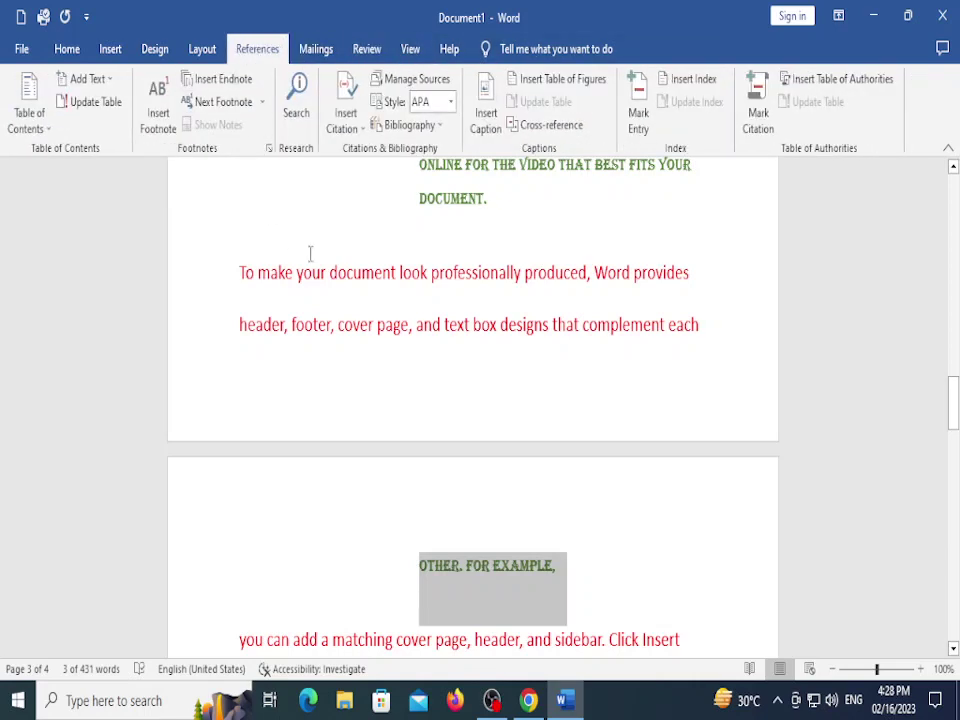
Close the Word document without saving its changes, and open the Word Quiz from the GCFGlobal Word tutorial page in the browser
key("alt+F4")
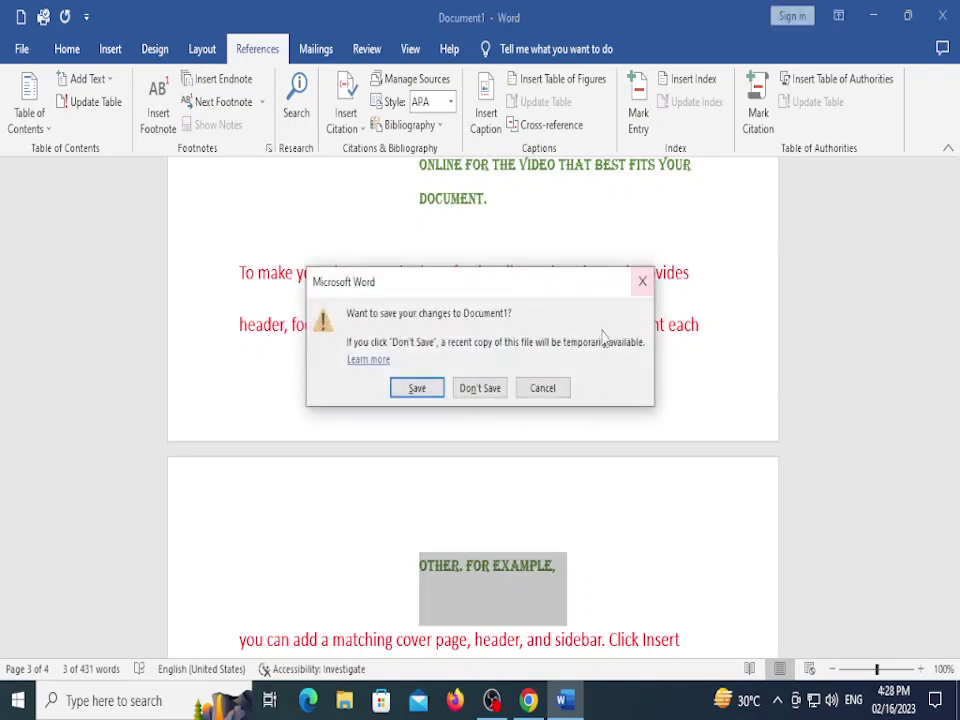
left_click(482, 388)
scroll(315, 370, "down", 10)
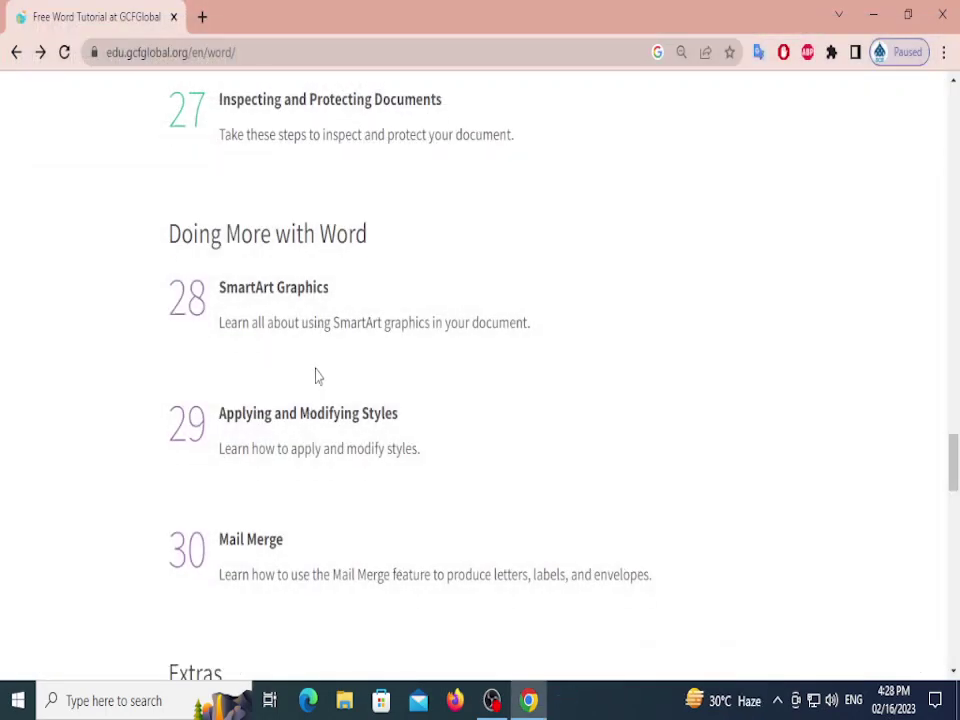
scroll(240, 300, "down", 3)
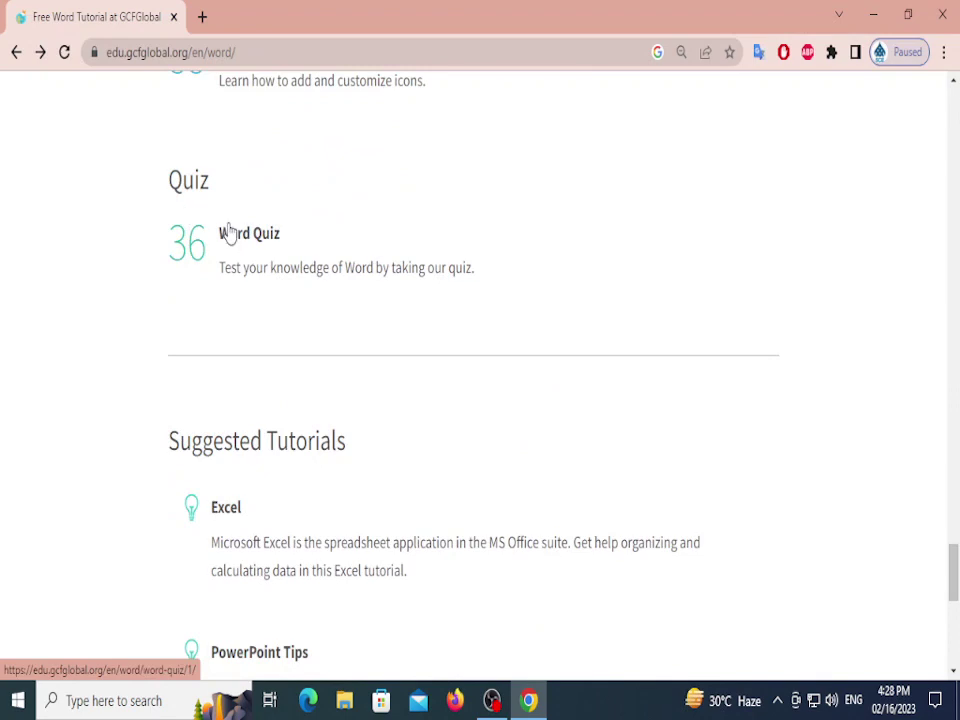
scroll(232, 270, "up", 4)
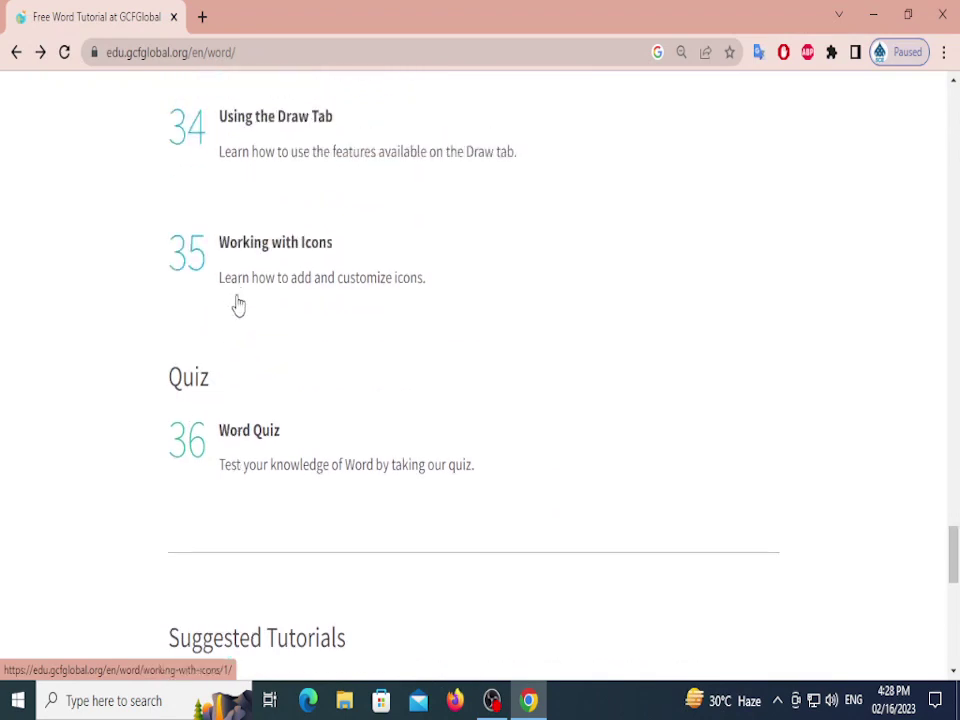
left_click(243, 441)
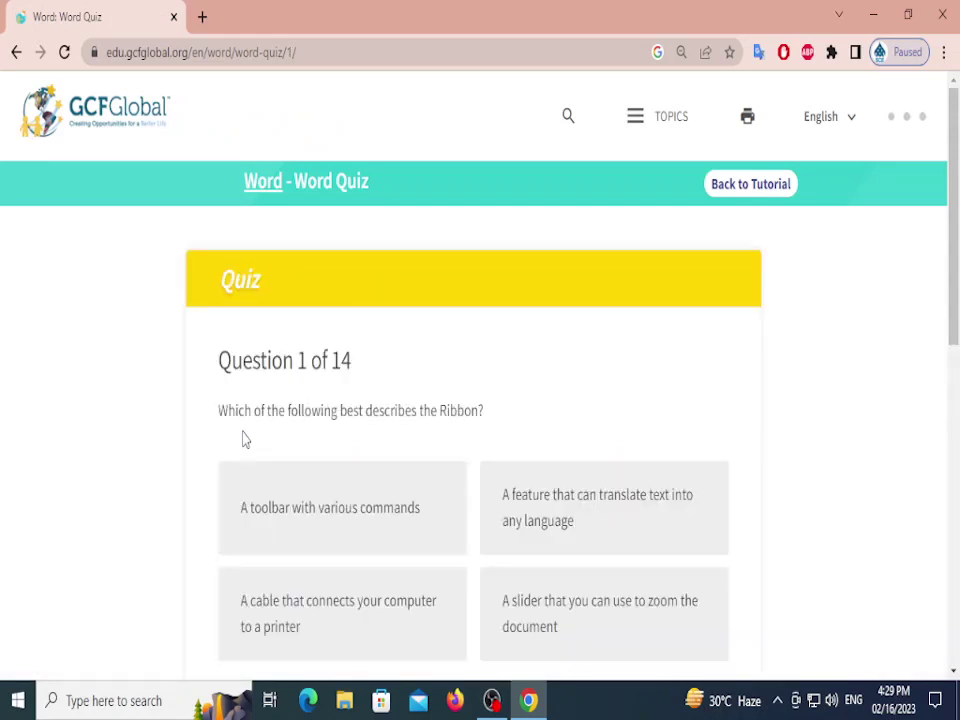
Submit "A toolbar with various commands" as the answer to the Ribbon question, and move on to question 2
scroll(461, 100, "down", 2)
scroll(461, 100, "down", 1)
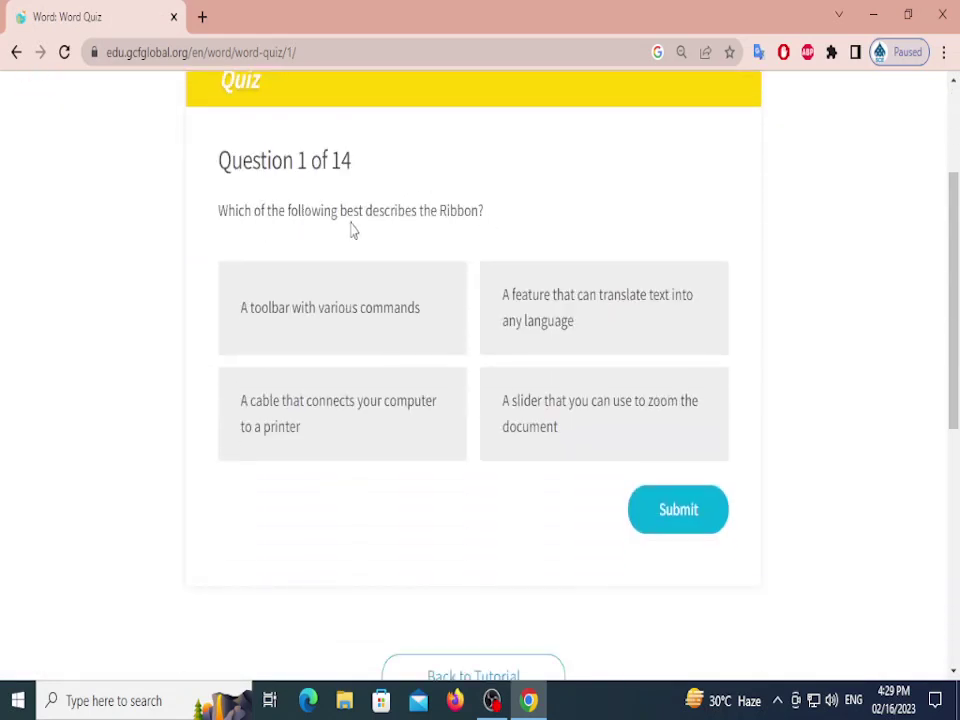
left_click_drag(365, 215, 501, 216)
left_click(517, 213)
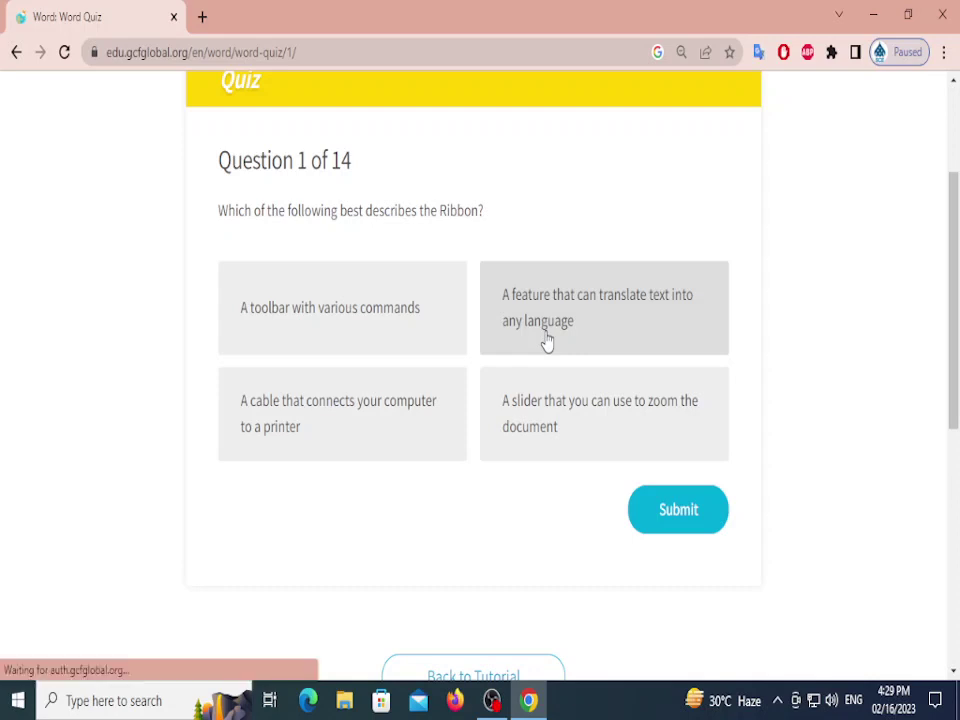
key("ctrl+plus")
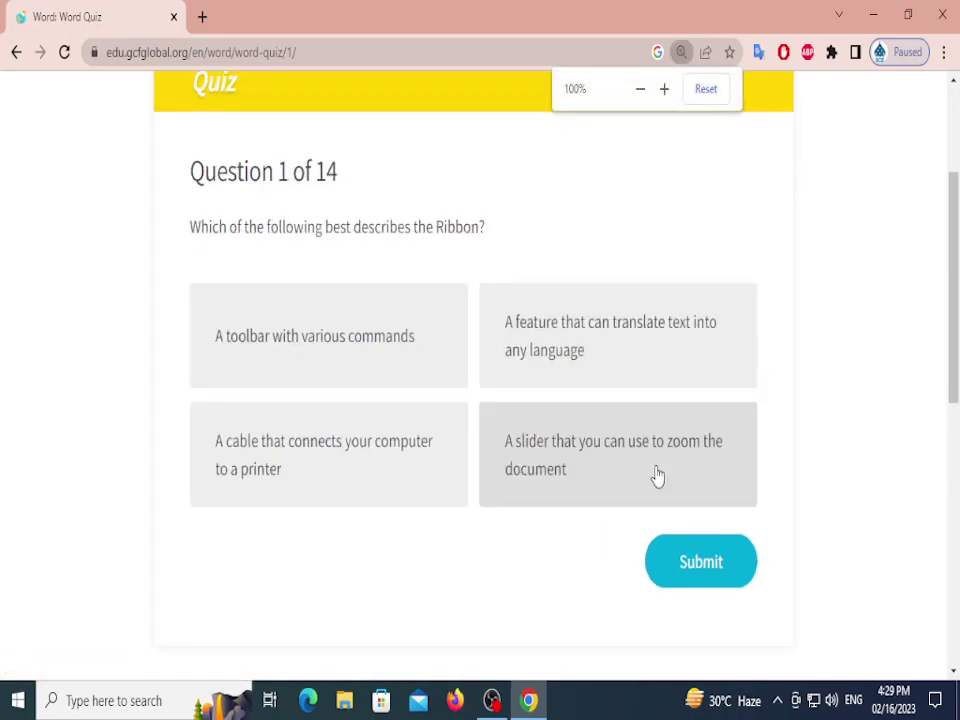
key("ctrl+plus")
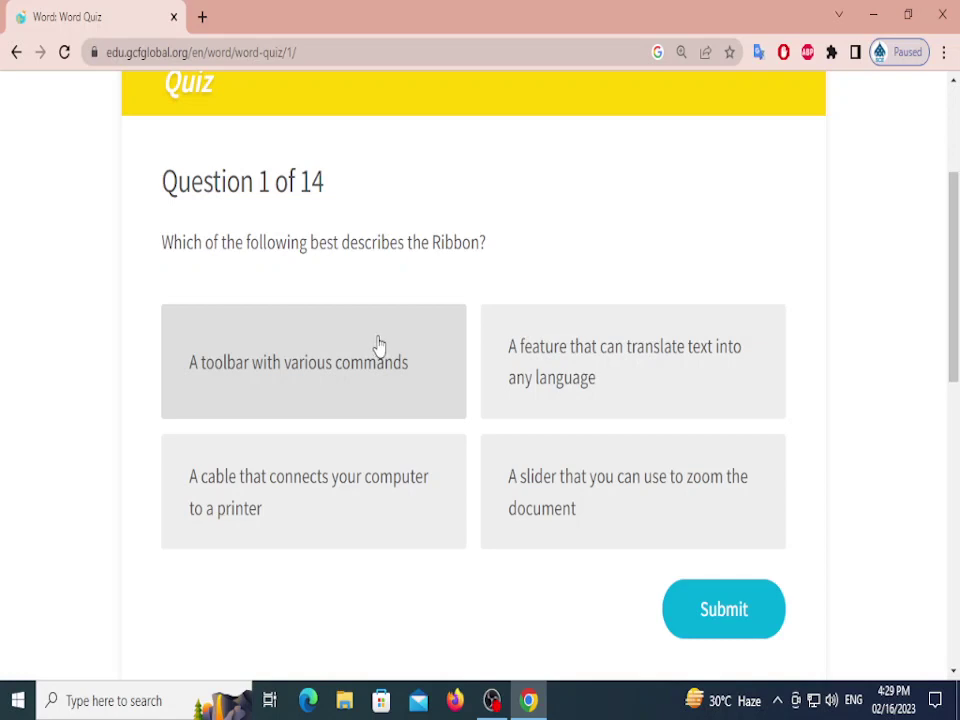
left_click(378, 345)
left_click(684, 603)
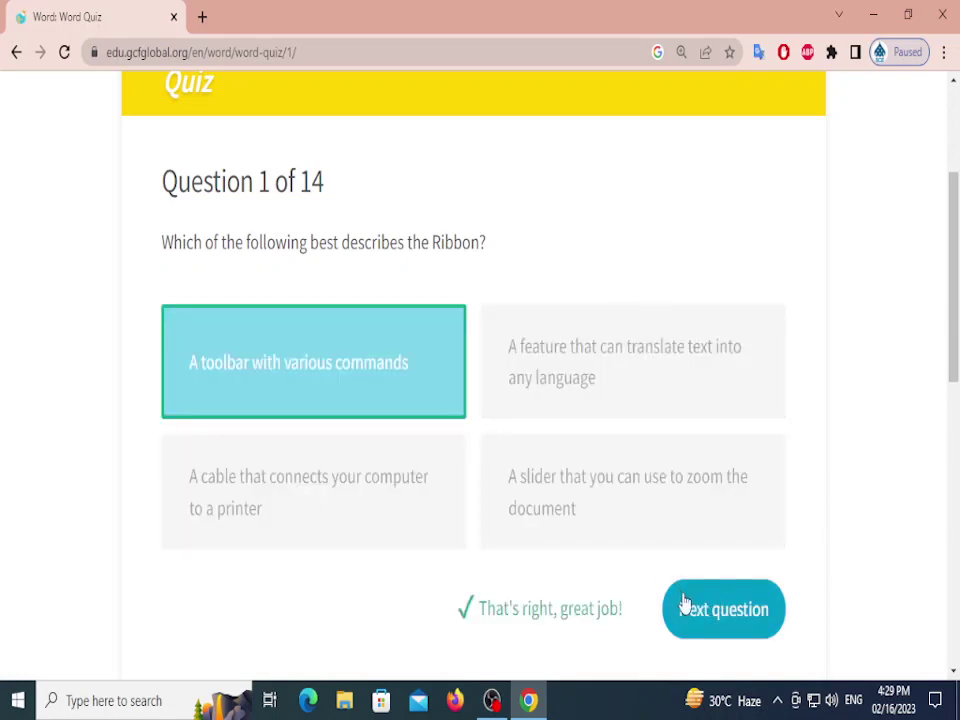
left_click(686, 606)
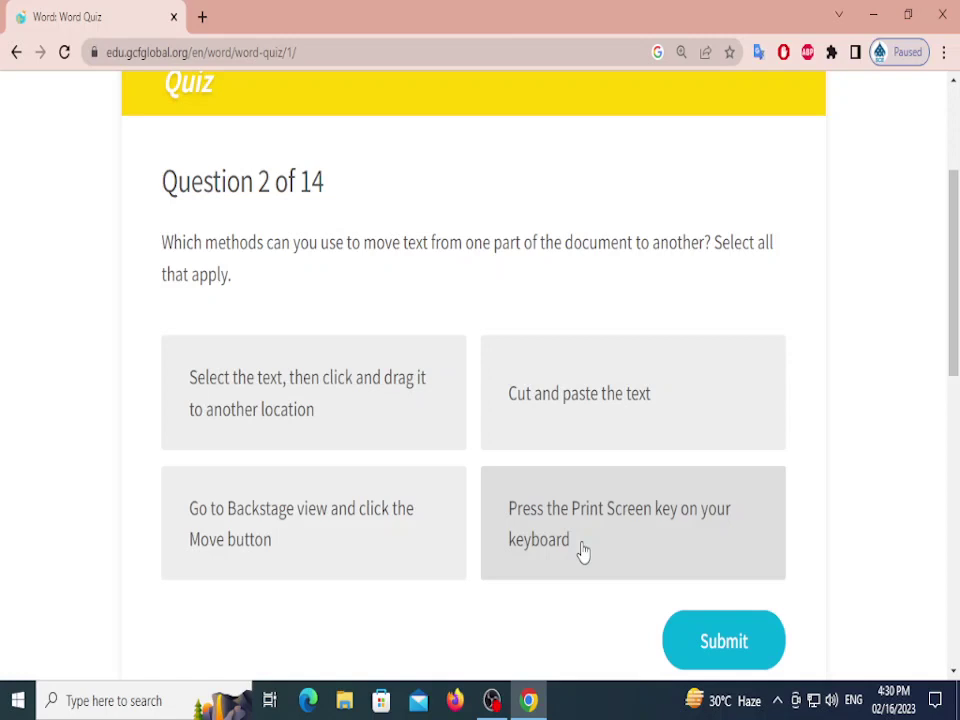
Submit both cutting and pasting and dragging the selected text as answers to question 2, and move on to question 3
left_click(555, 411)
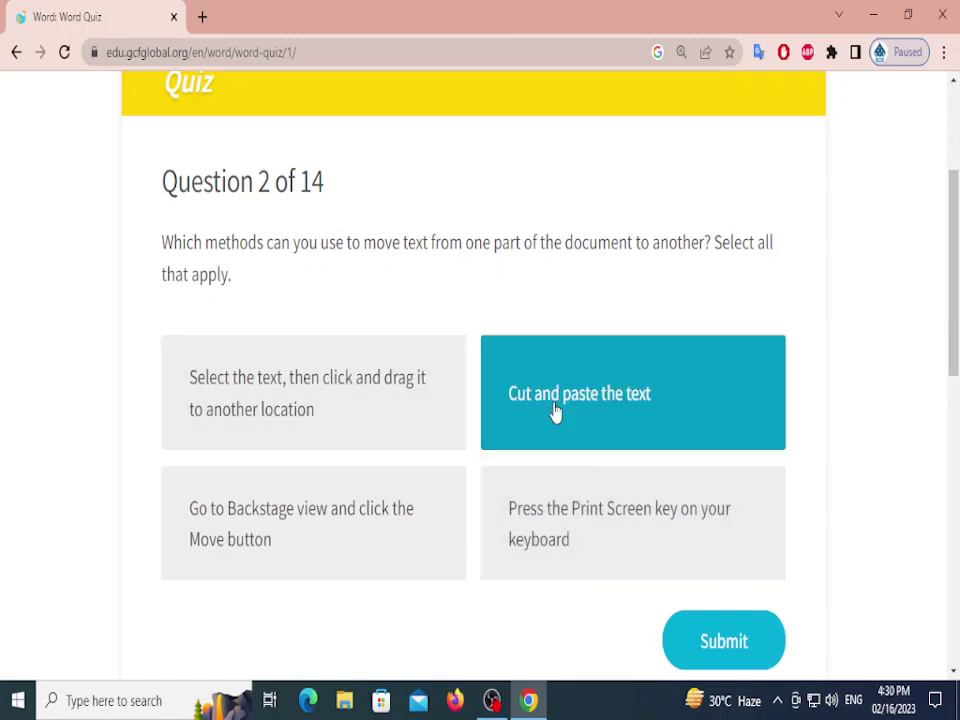
left_click(388, 413)
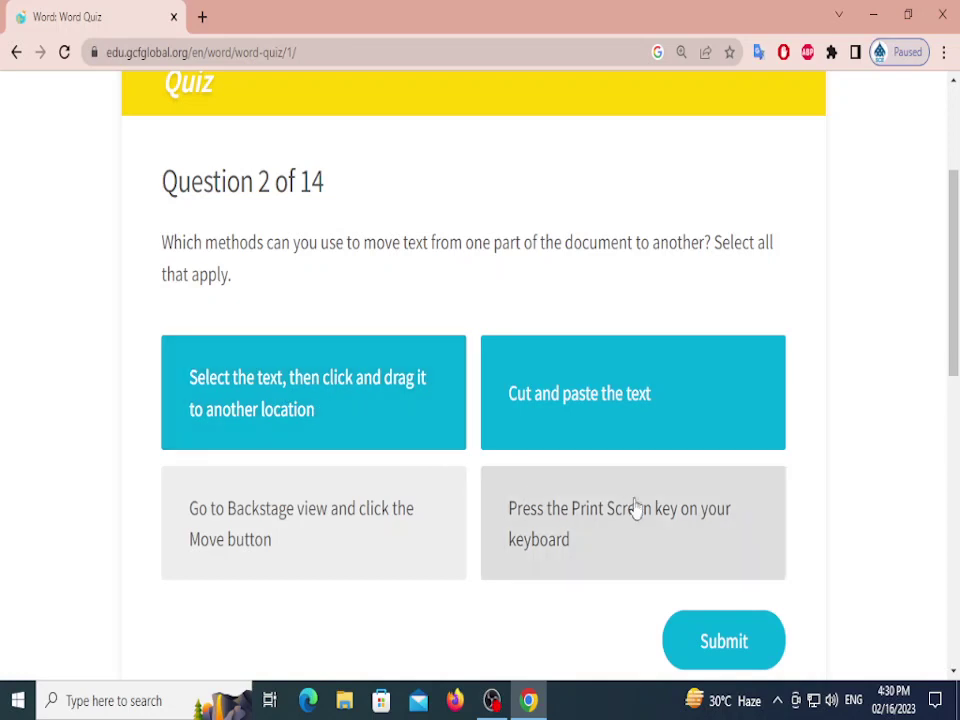
left_click(692, 657)
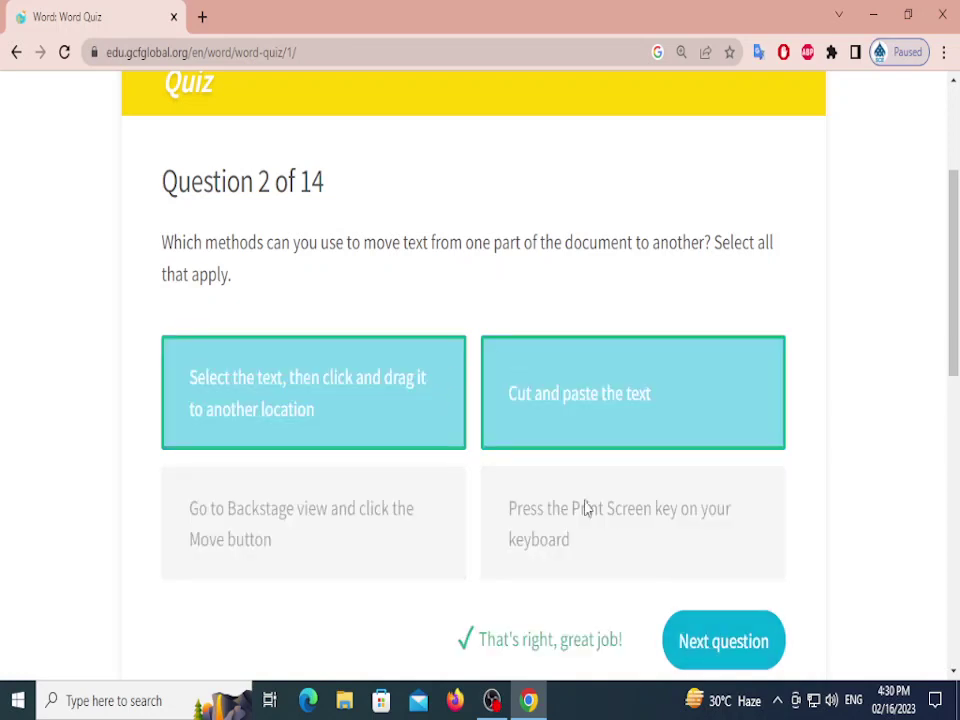
scroll(729, 377, "down", 3)
left_click(731, 357)
Submit "font" as the answer to the question about "Calibri" in the image, and move on to question 4
scroll(440, 370, "up", 5)
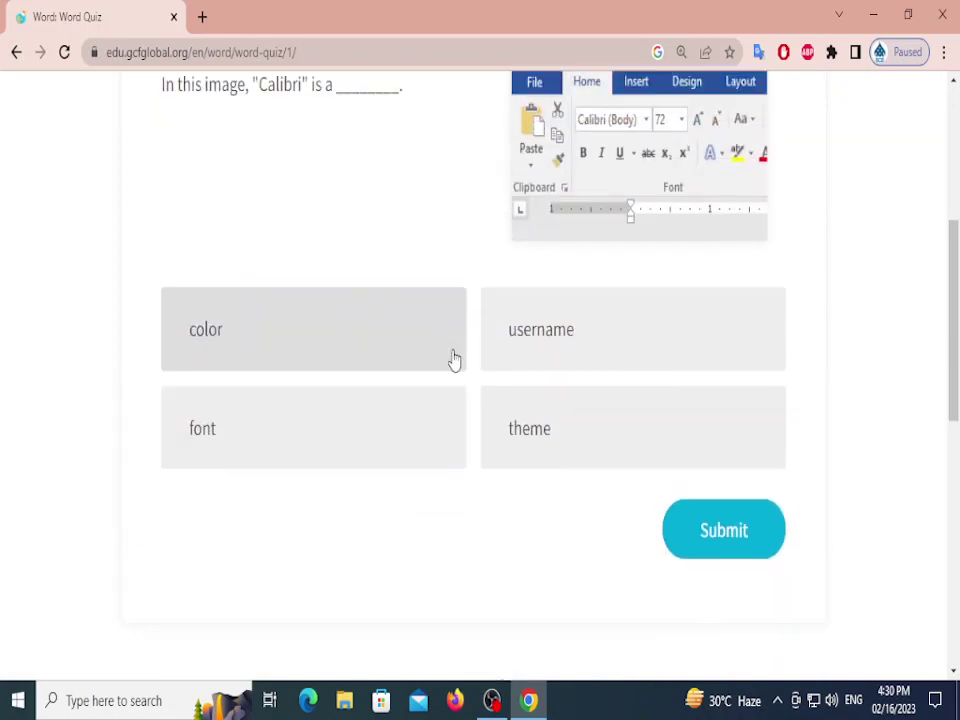
key("ctrl+minus")
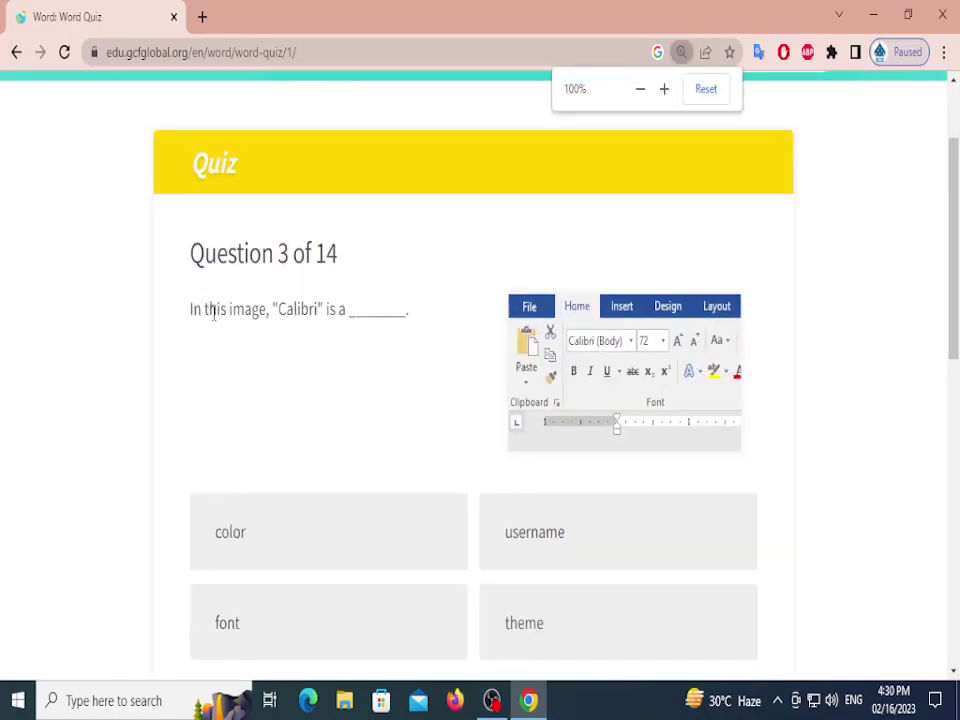
scroll(296, 300, "down", 1)
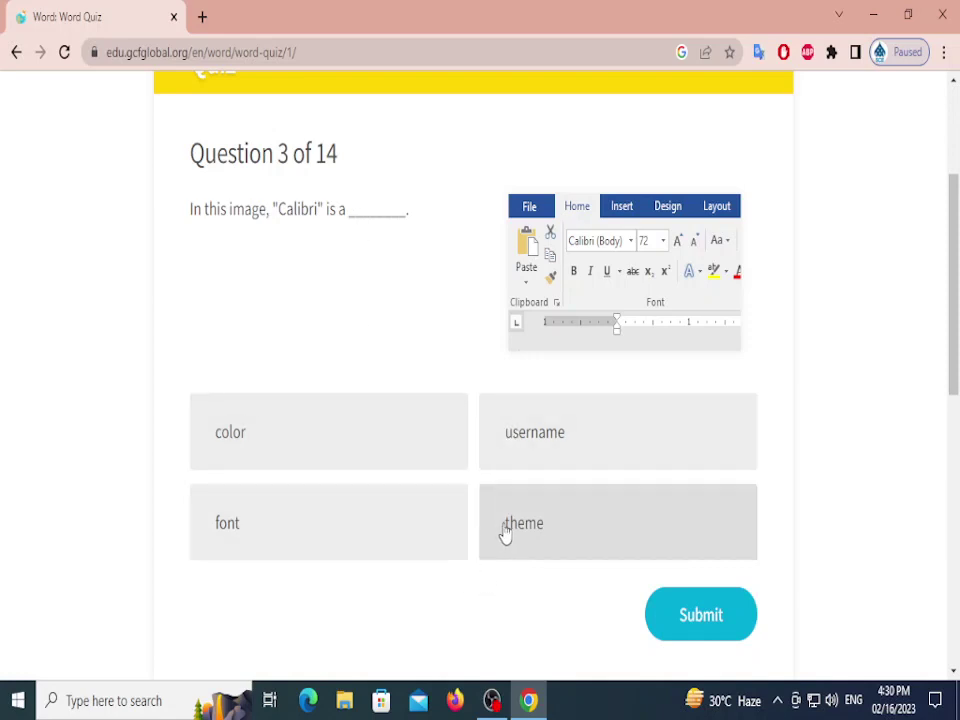
left_click(341, 553)
left_click(731, 647)
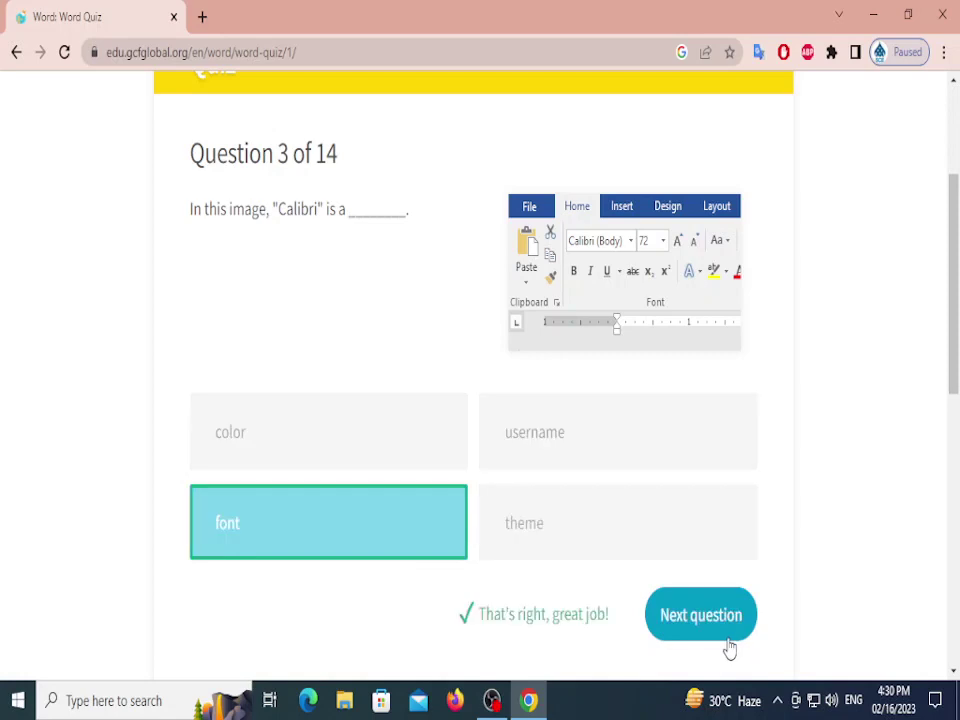
left_click(731, 619)
Submit "False" for the statement about Spelling and Grammar check accuracy, and move on to question 5
scroll(521, 508, "up", 1)
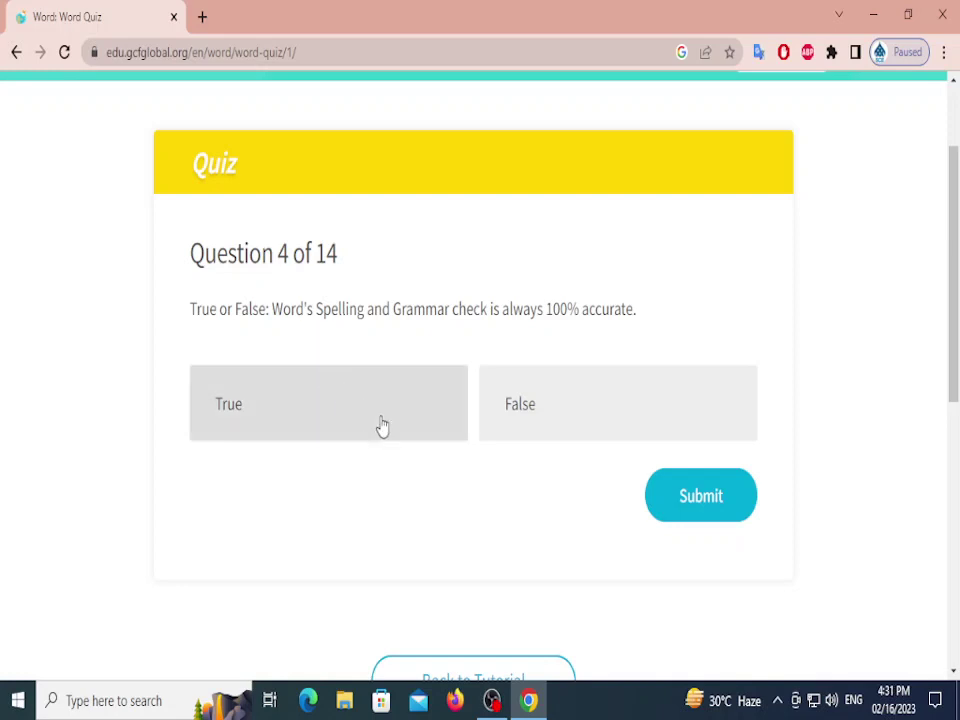
left_click(574, 436)
left_click(662, 495)
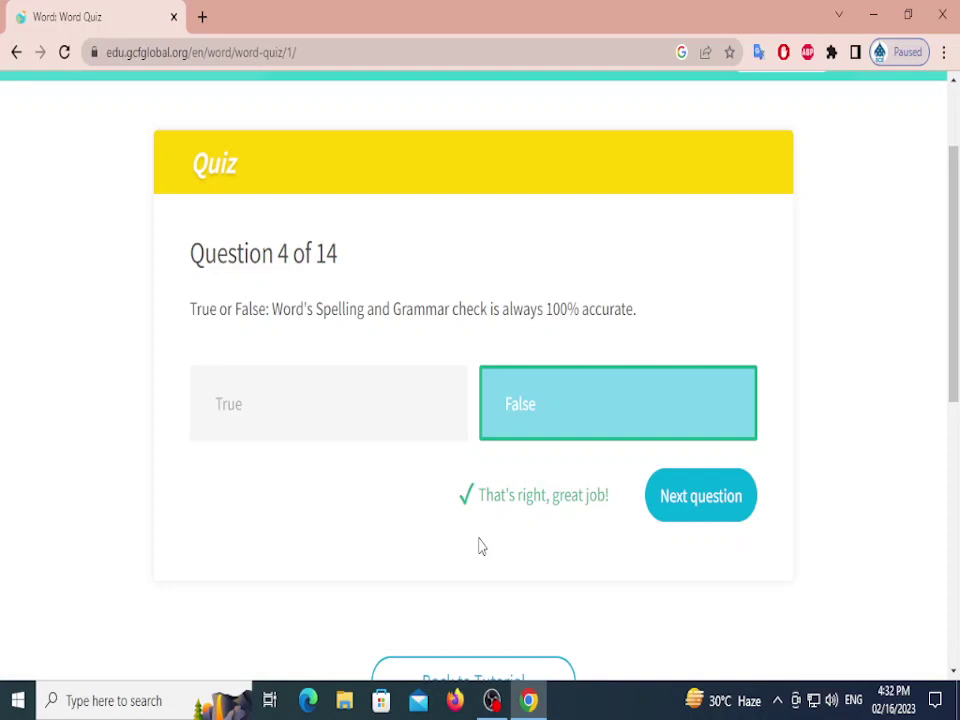
left_click(652, 508)
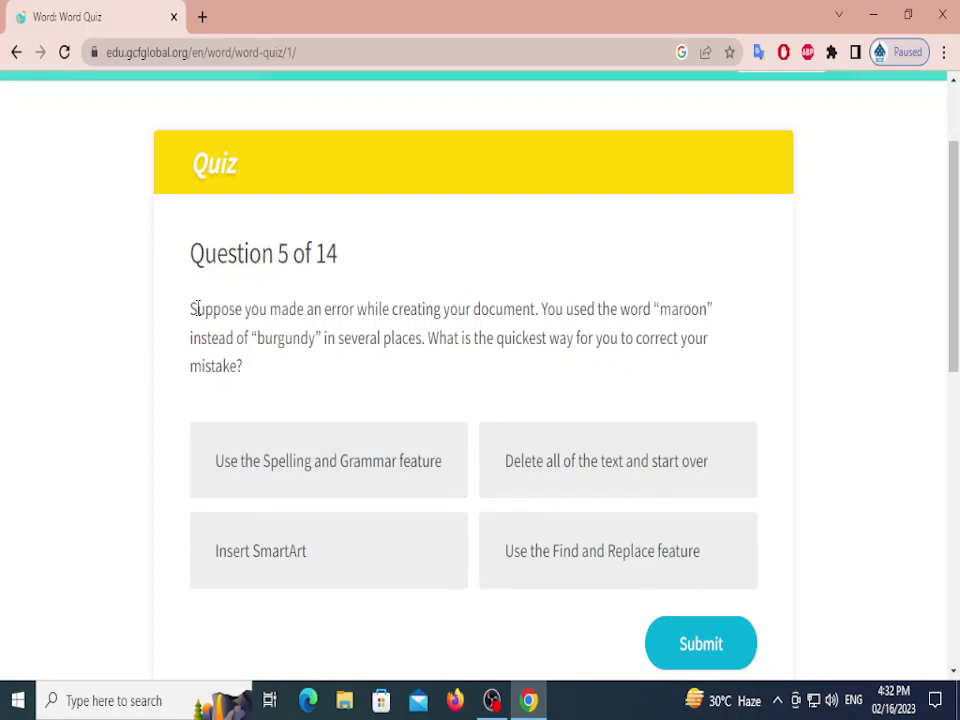
Read question 5 closely, highlighting the words "maroon" and "burgundy" and the part asking for the quickest correction
left_click_drag(196, 309, 549, 319)
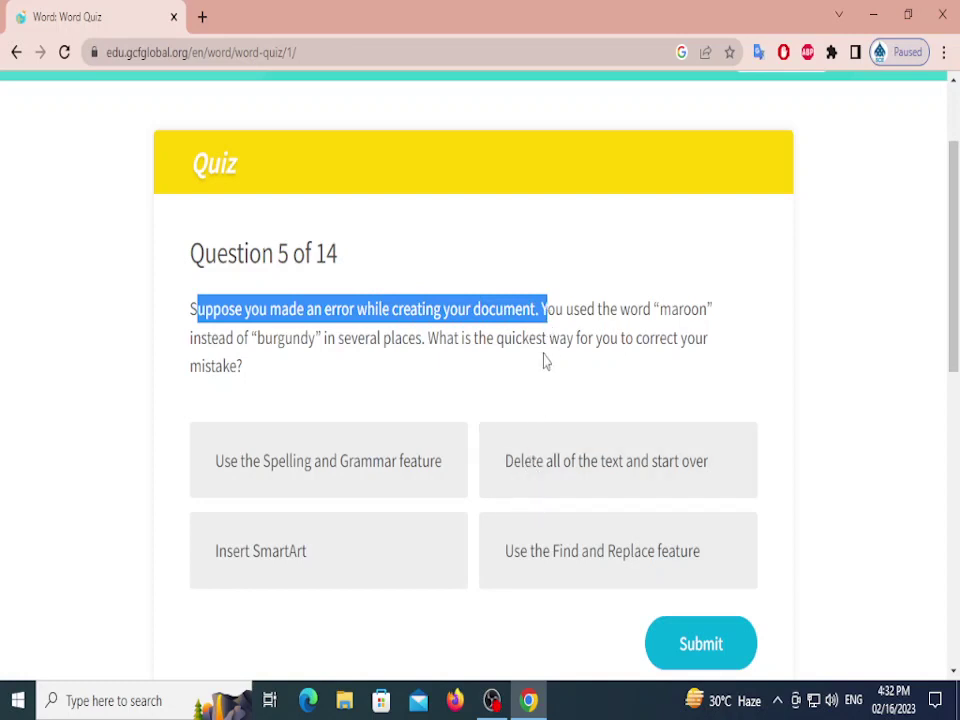
double_click(670, 314)
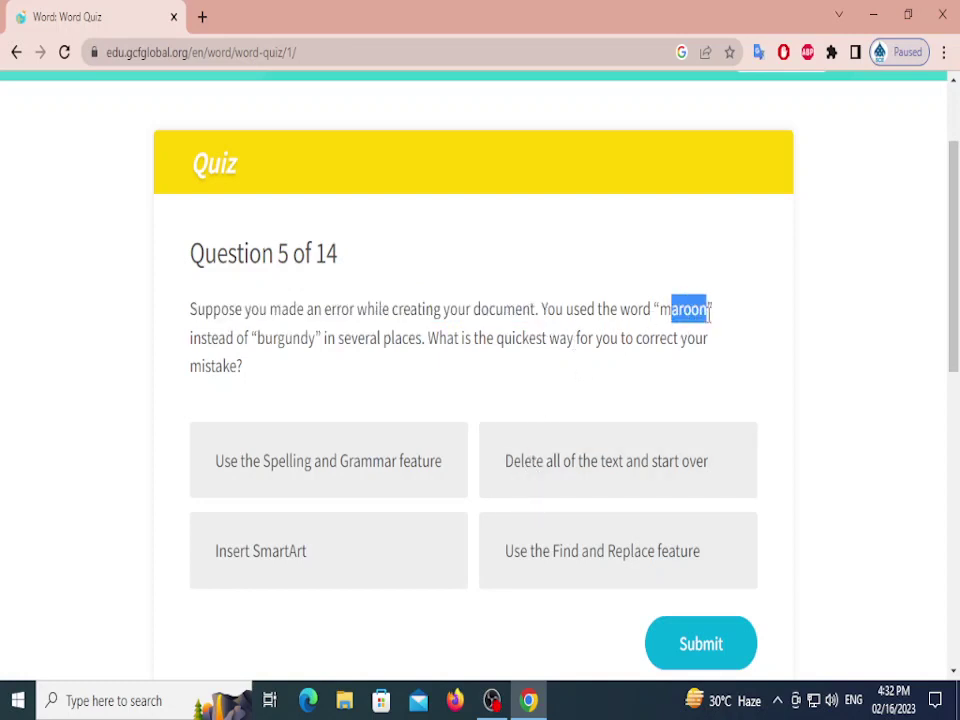
left_click(606, 373)
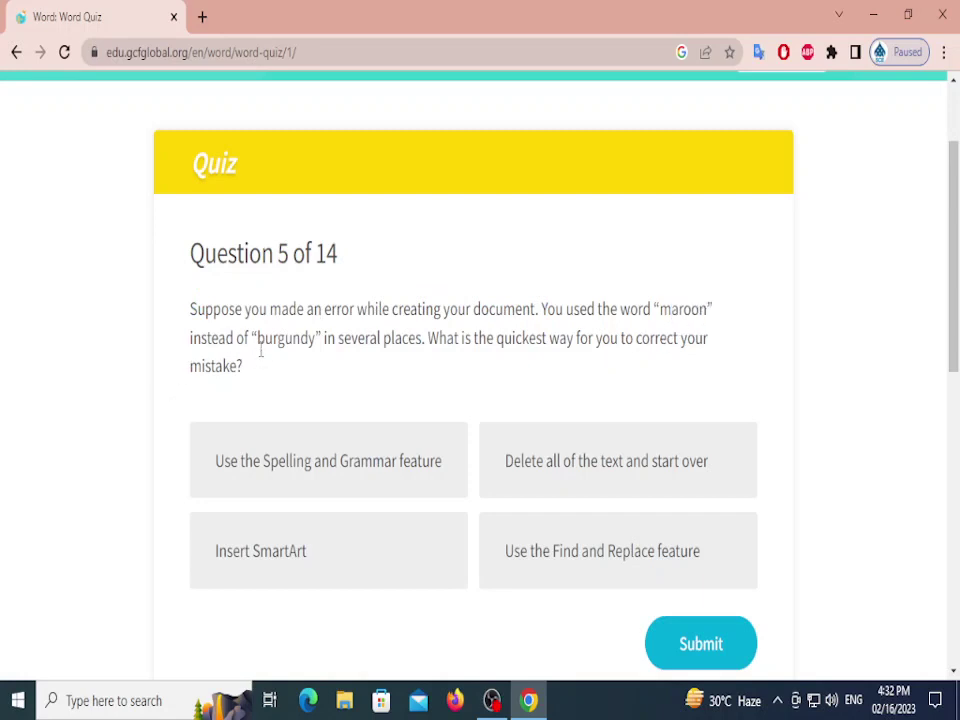
left_click_drag(258, 338, 313, 341)
left_click(316, 382)
left_click_drag(270, 338, 613, 387)
left_click(334, 358)
left_click(431, 360)
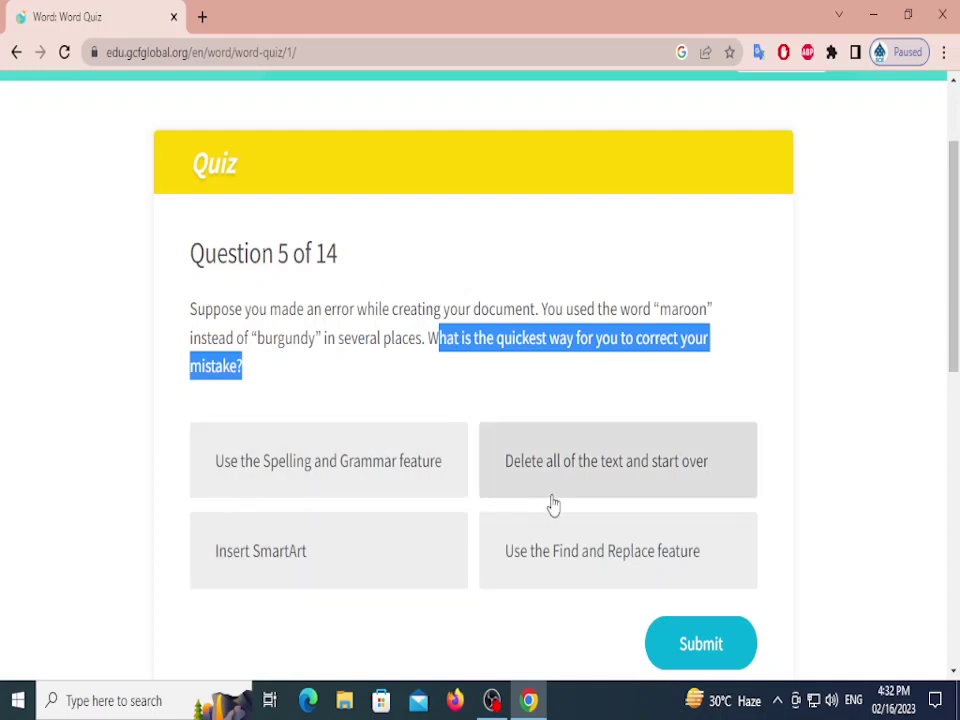
left_click(258, 334)
double_click(259, 336)
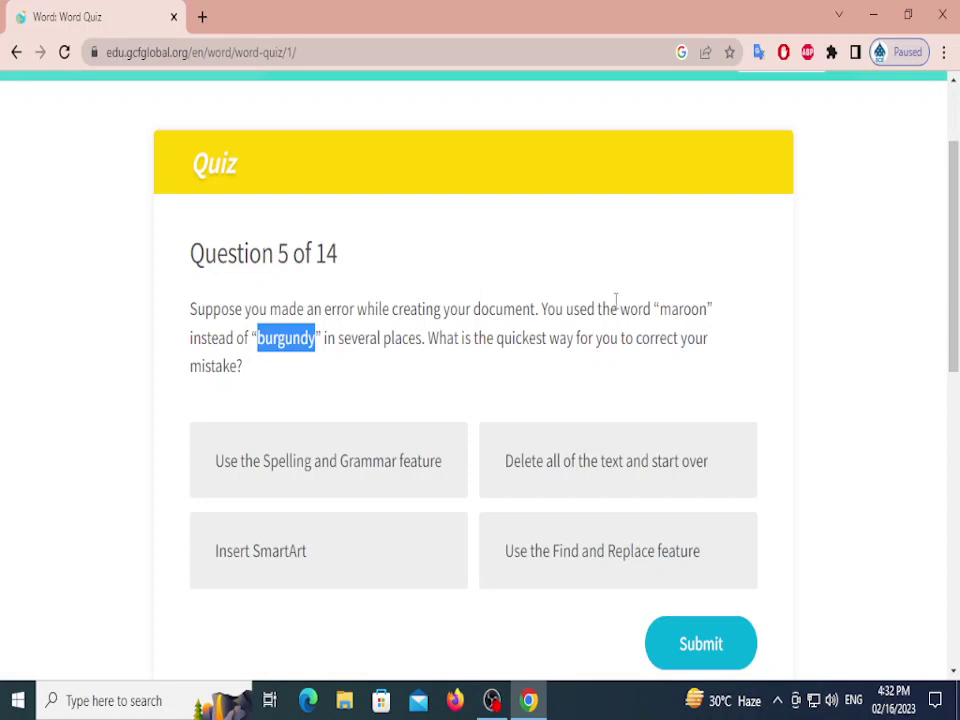
left_click_drag(658, 310, 704, 311)
Submit "Use the Find and Replace feature" as the answer to question 5, and point out the quiz's total number of questions
left_click(700, 580)
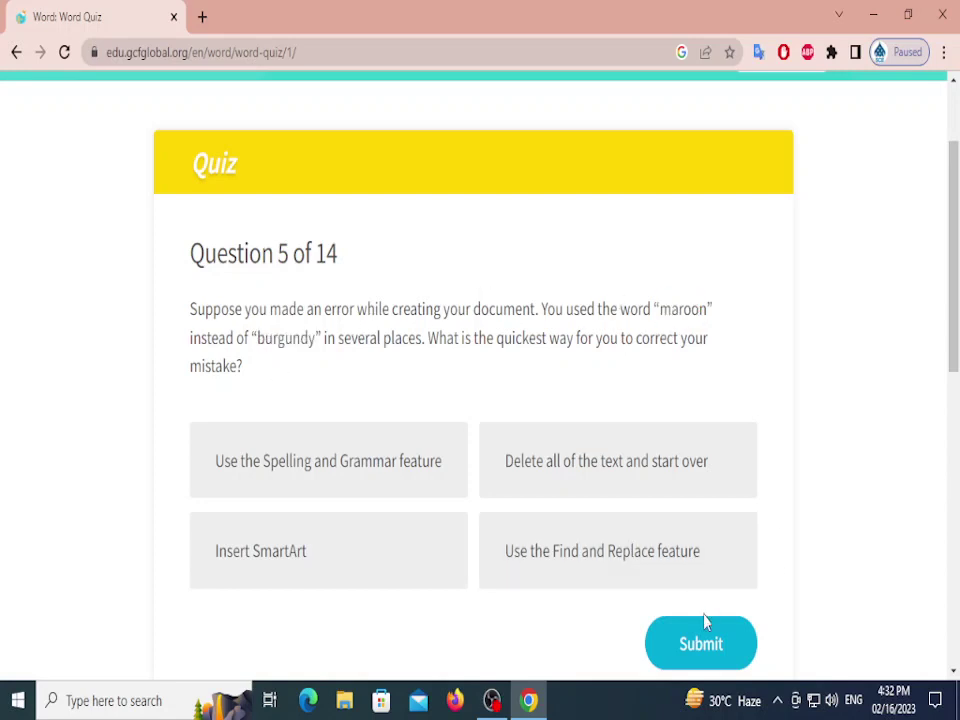
left_click(698, 630)
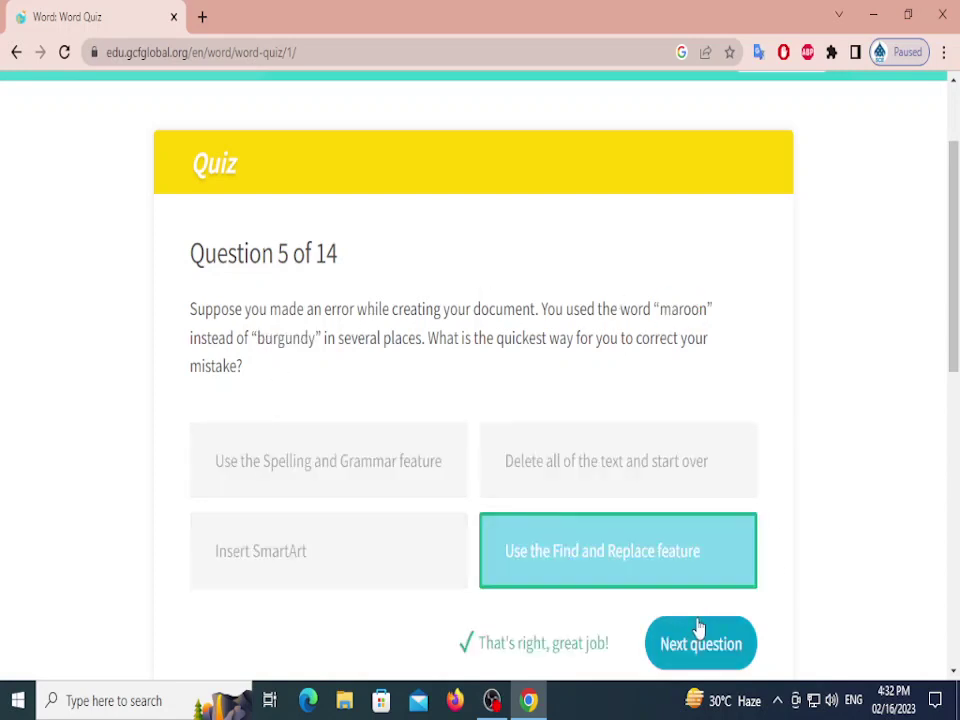
left_click_drag(313, 254, 338, 253)
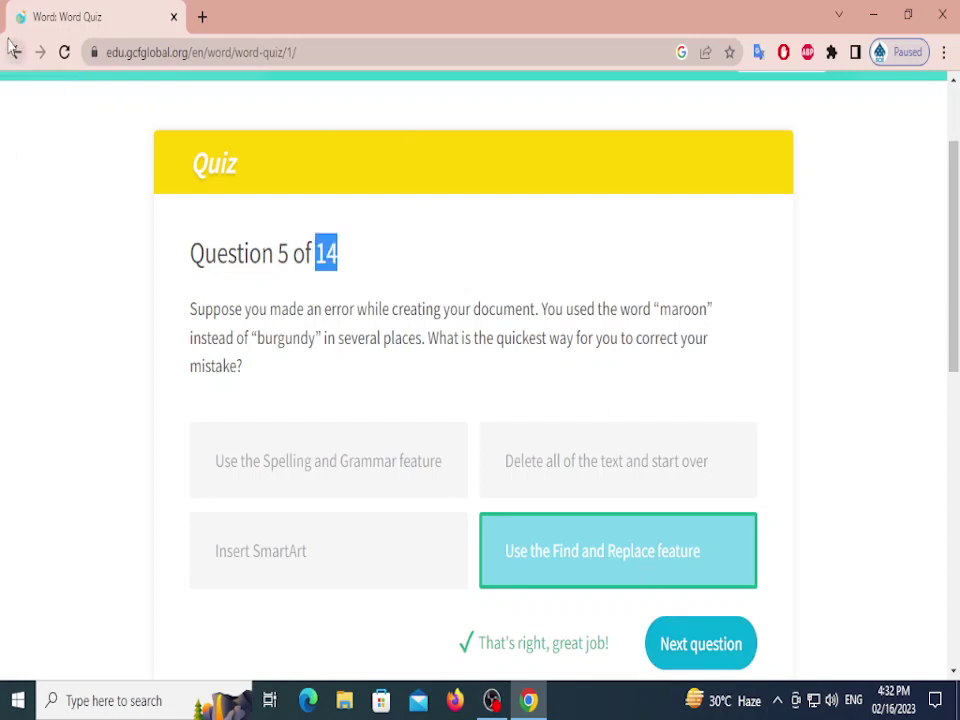